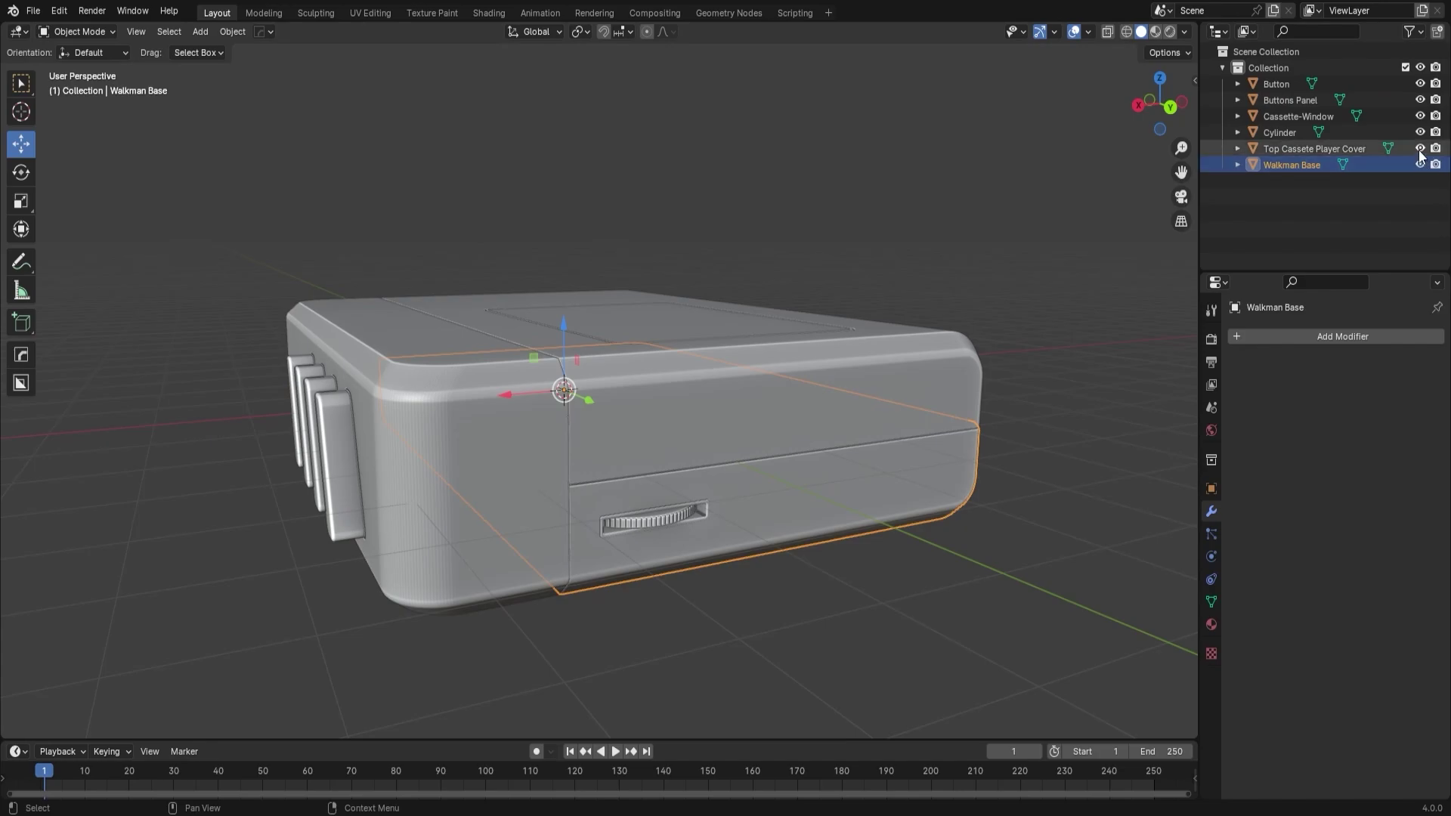
Hide every object except the Walkman Base and examine its slotted wall and rounded corner.
drag(1421, 151, 1420, 83)
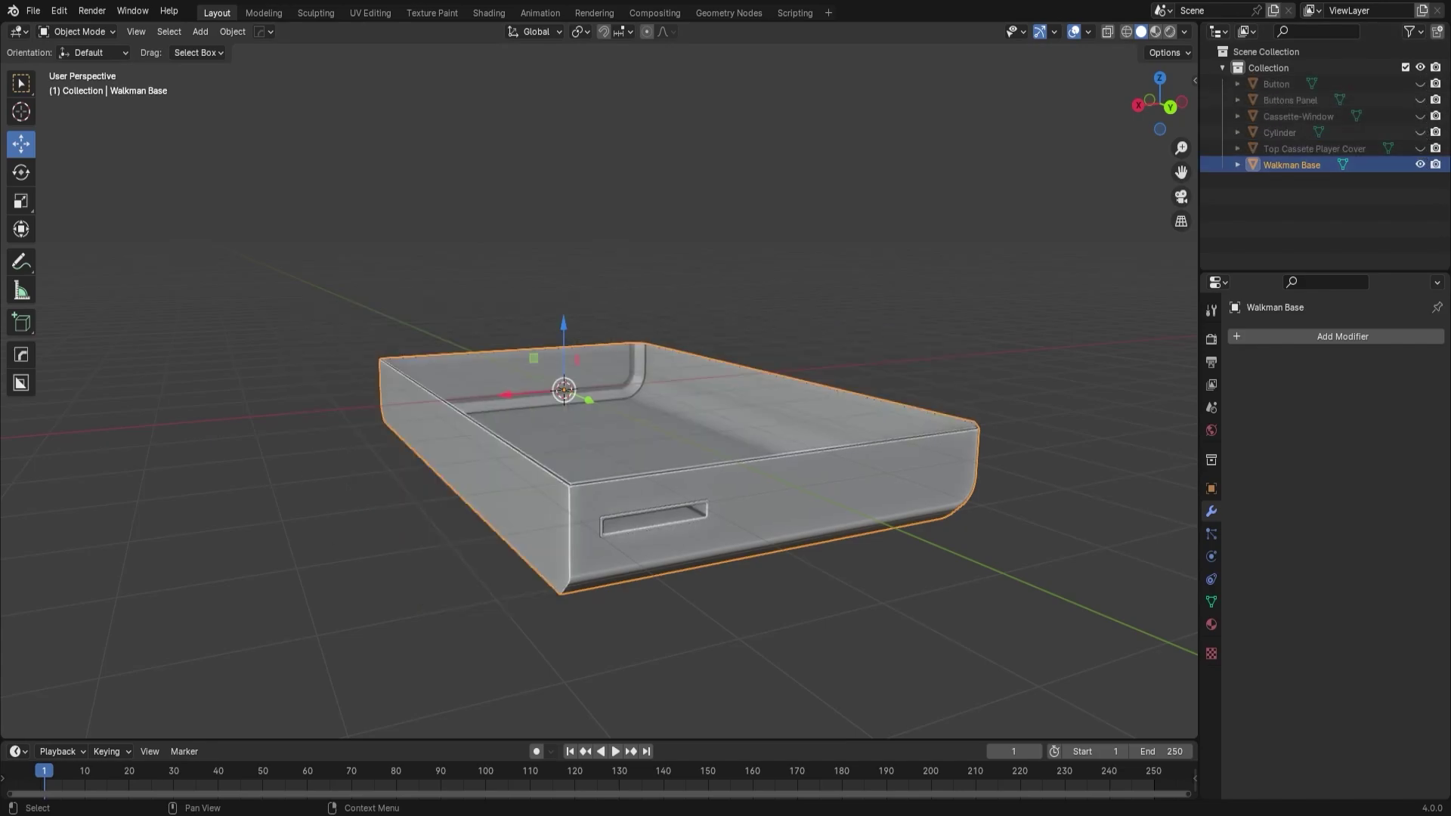
middle_drag(869, 568, 718, 507)
scroll(670, 451, up, 1)
scroll(672, 451, up, 1)
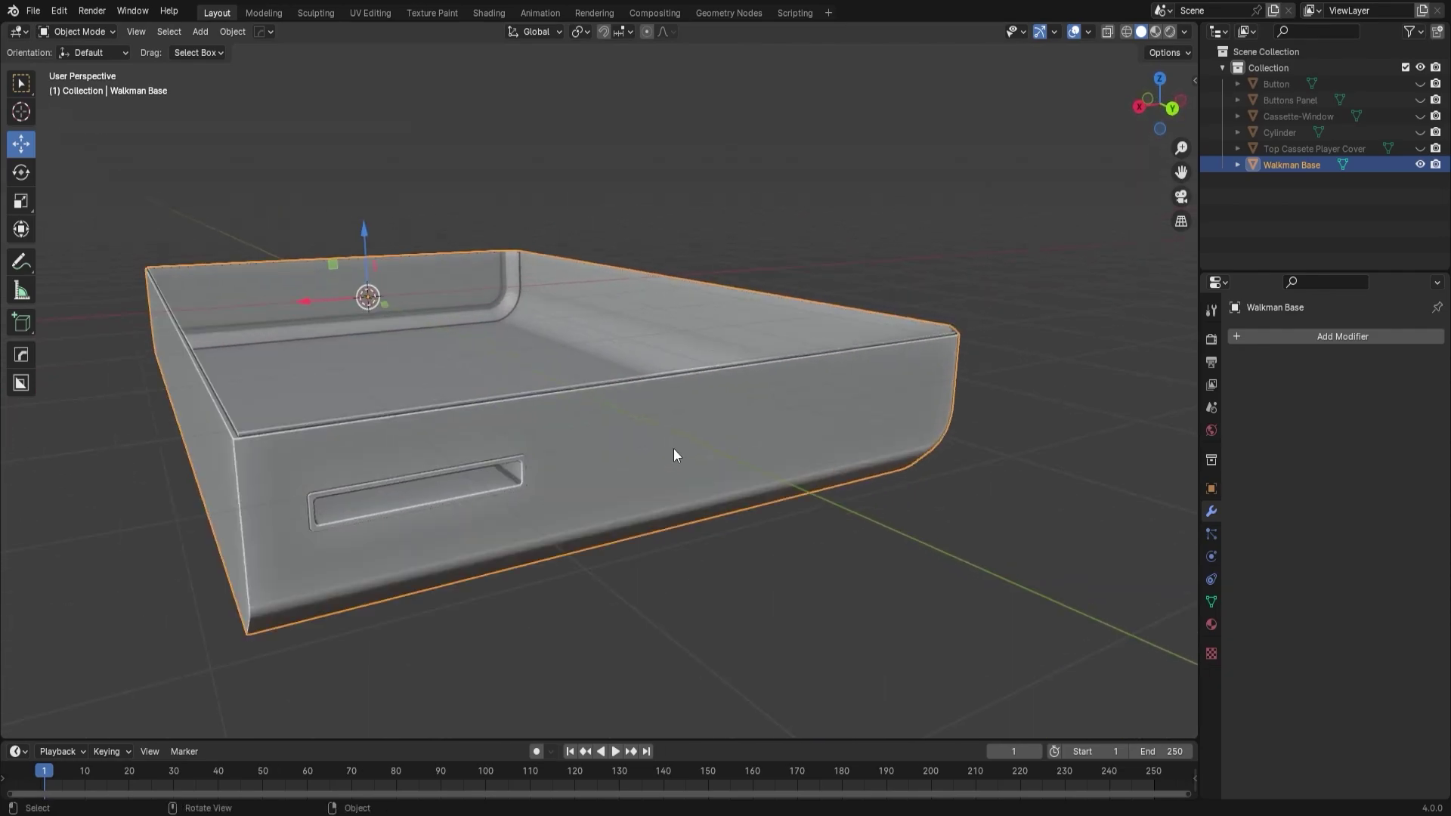
middle_drag(777, 470, 784, 434)
middle_drag(642, 421, 957, 440)
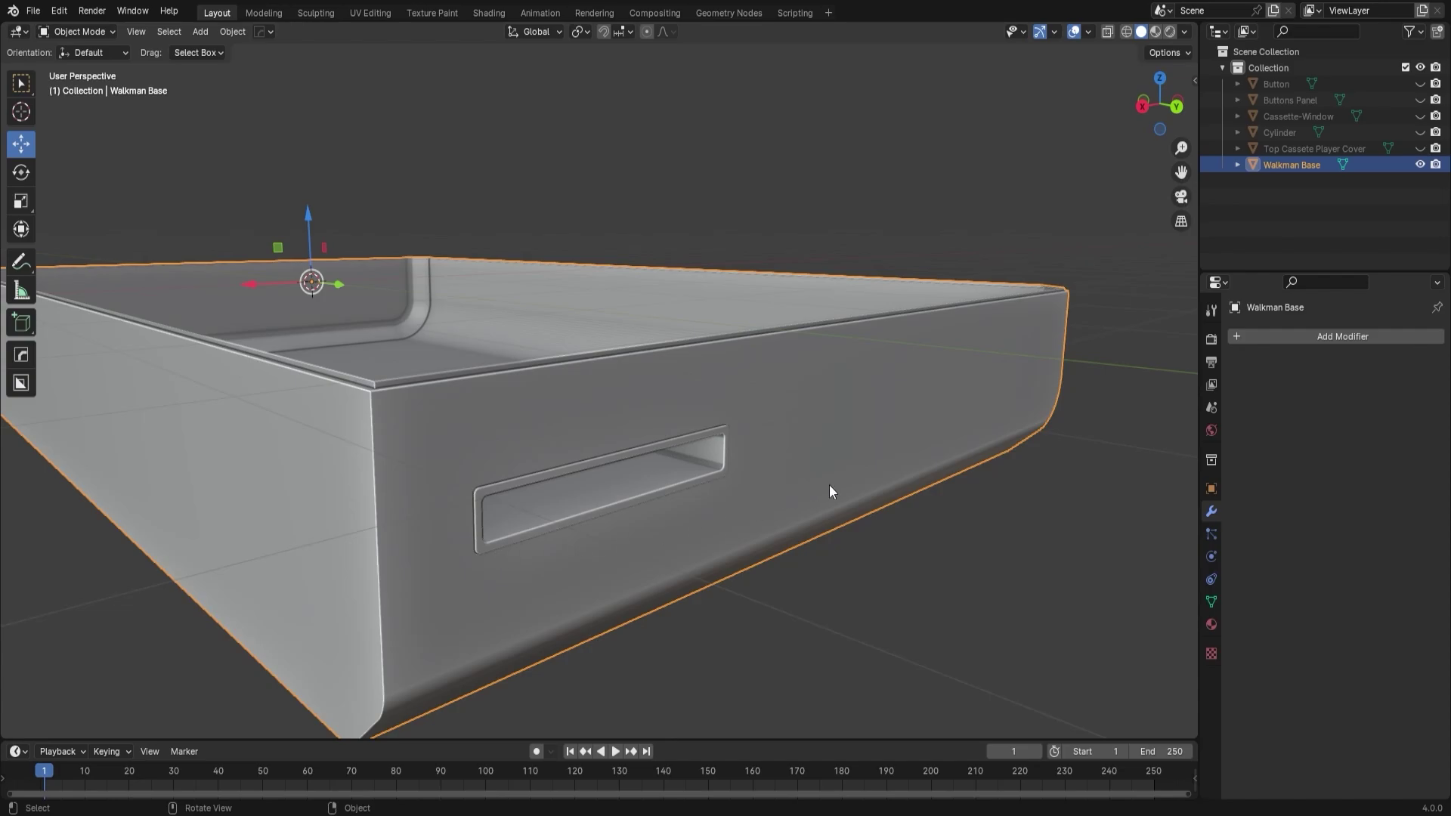
middle_drag(830, 492, 725, 493)
middle_drag(634, 495, 748, 480)
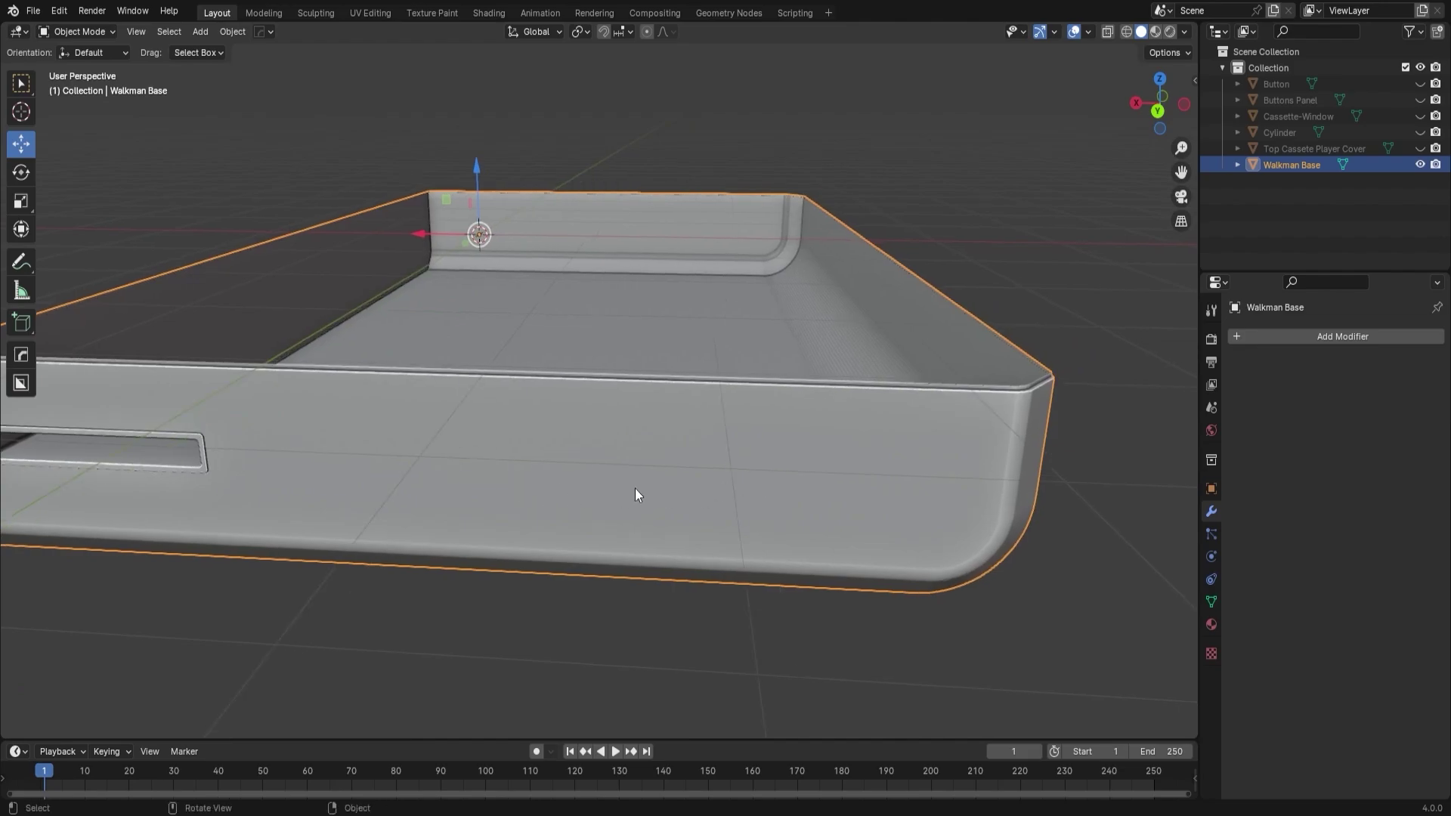
middle_drag(640, 491, 661, 447)
middle_drag(615, 312, 674, 402)
In Edit Mode with X-ray on, box-select the edges crossing the middle of the Walkman Base from the back view.
key(Tab)
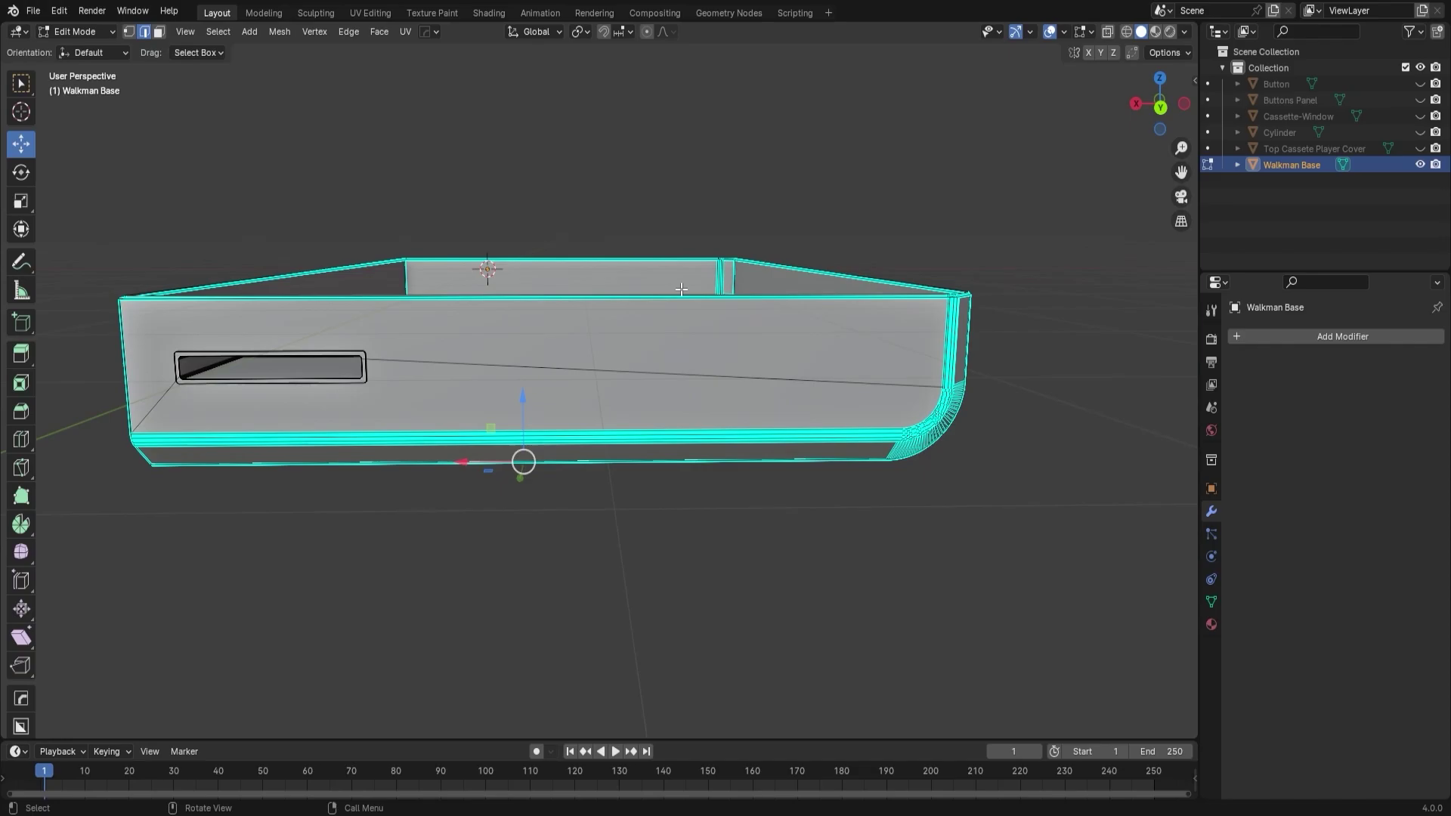
key(ctrl+KP_1)
scroll(680, 262, up, 5)
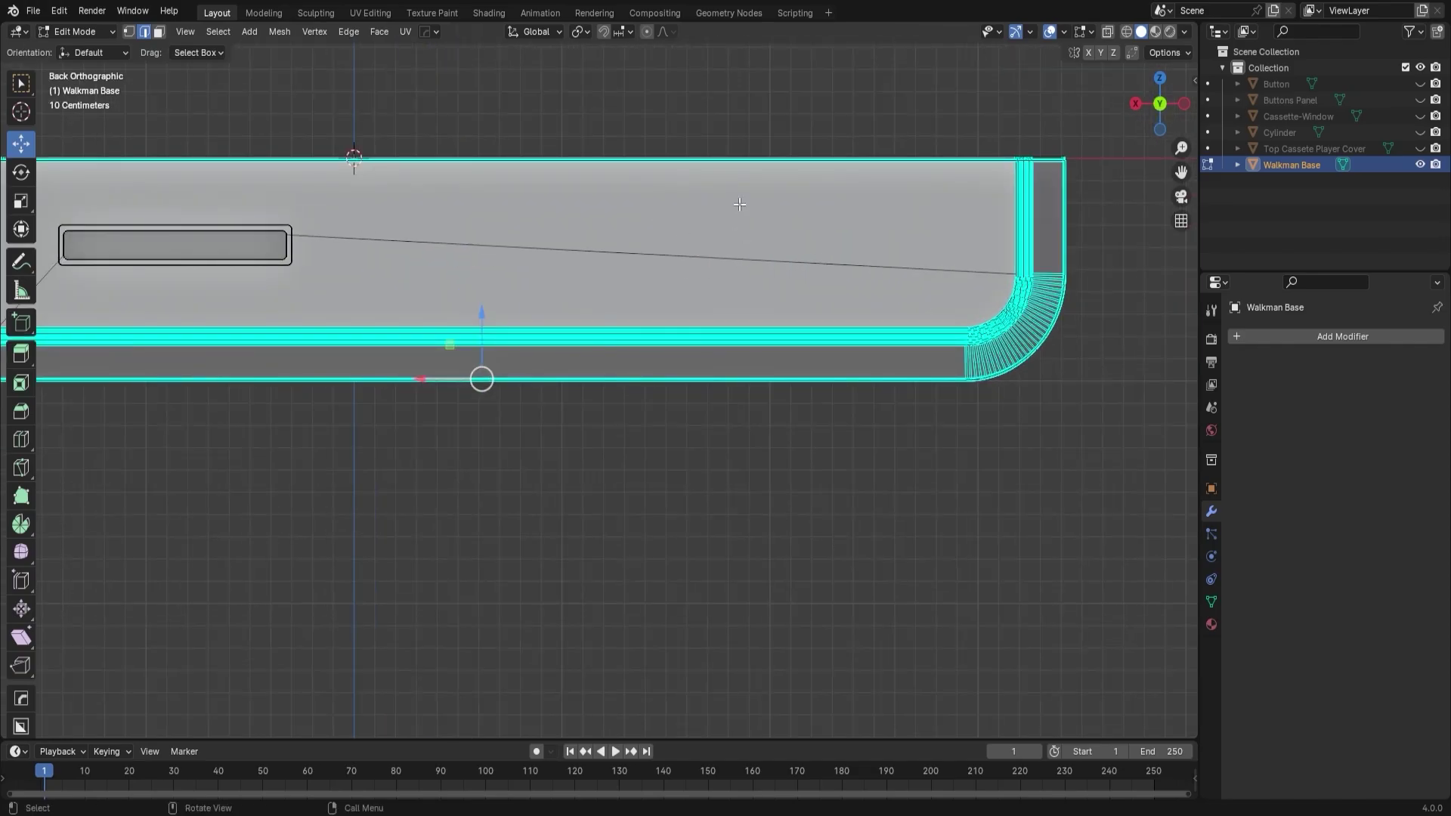
click(1112, 34)
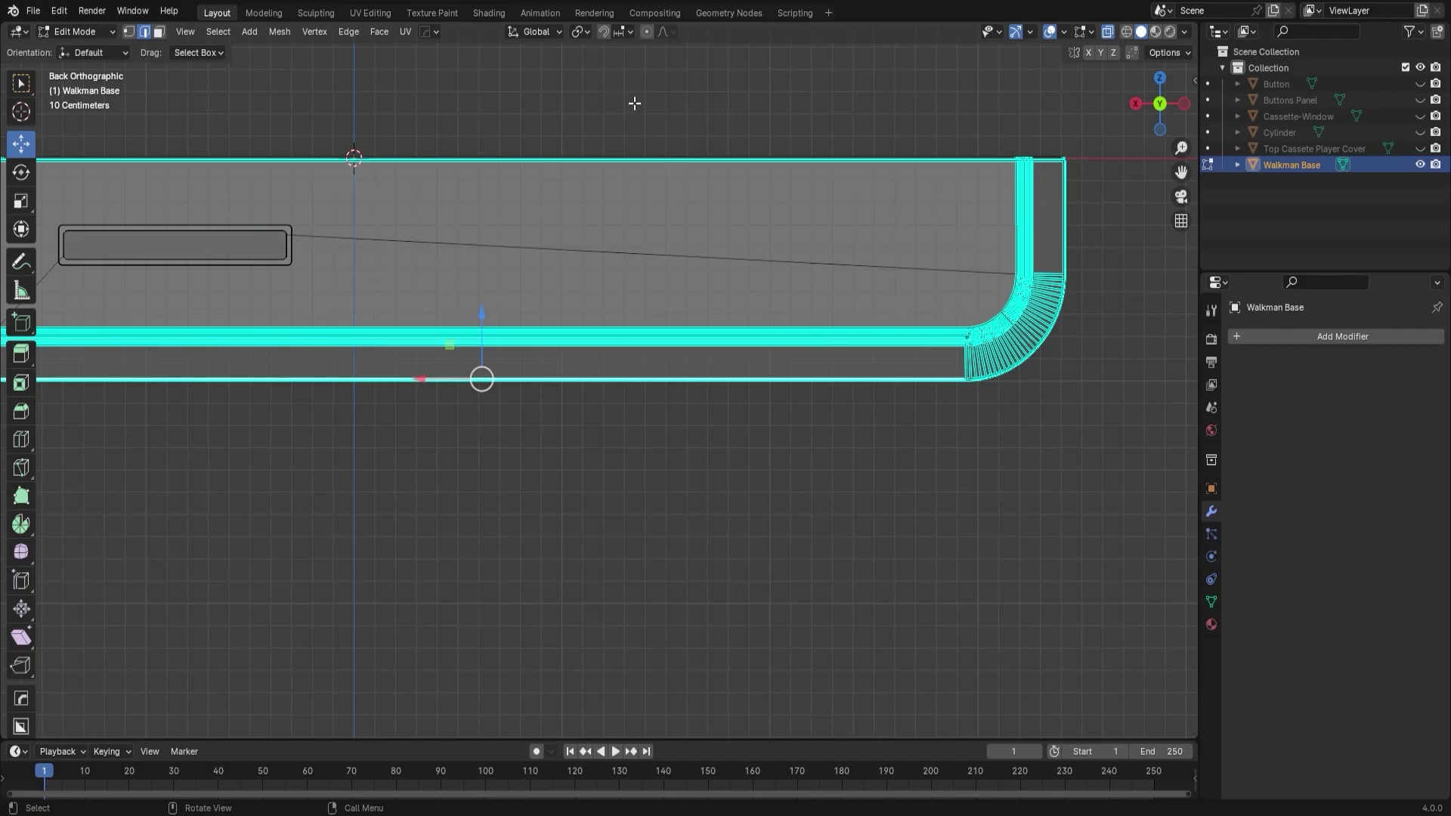
drag(634, 104, 720, 498)
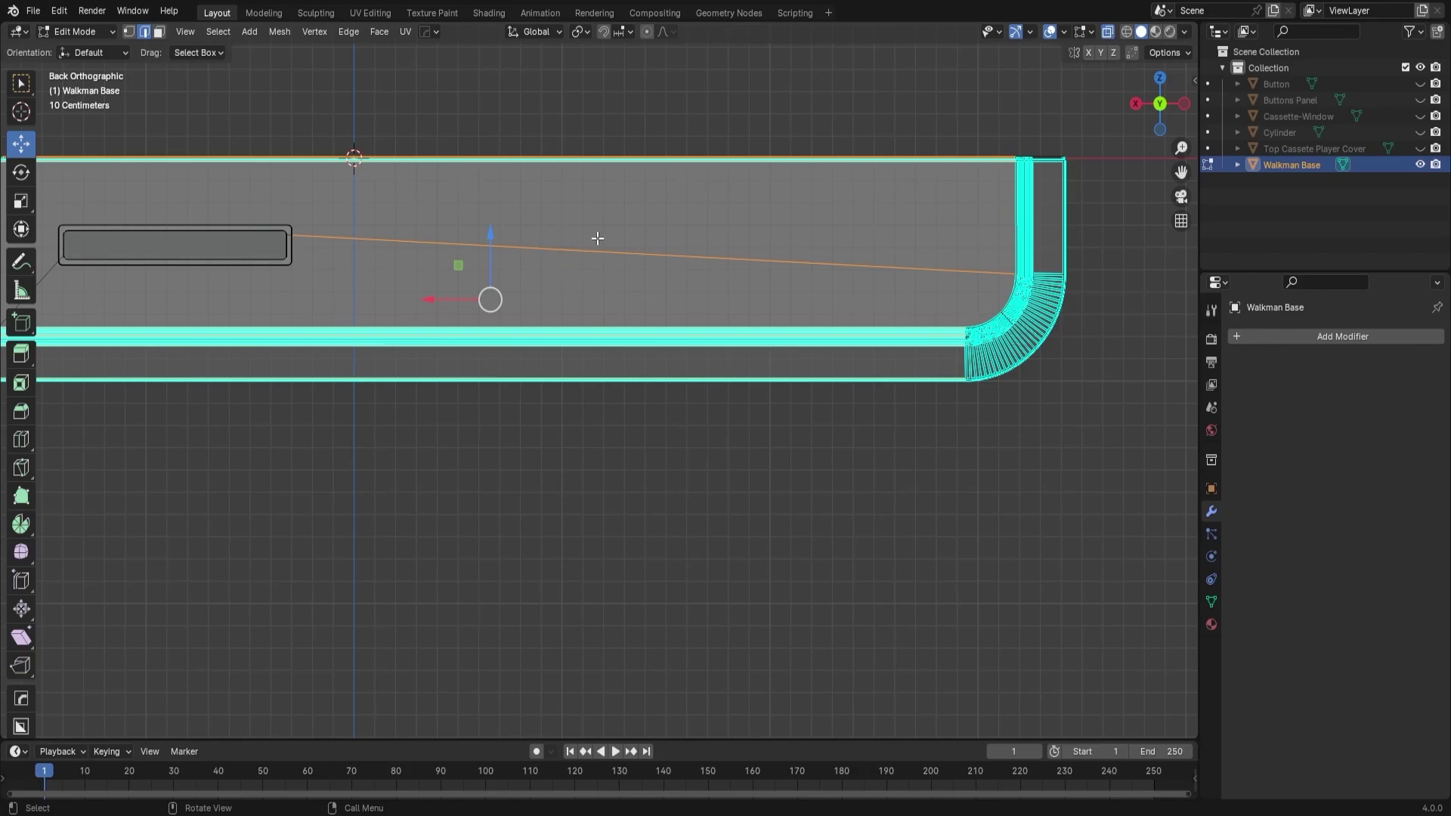
Try subdividing the selected edges with one cut, and undo the subdivision.
key(ctrl+e)
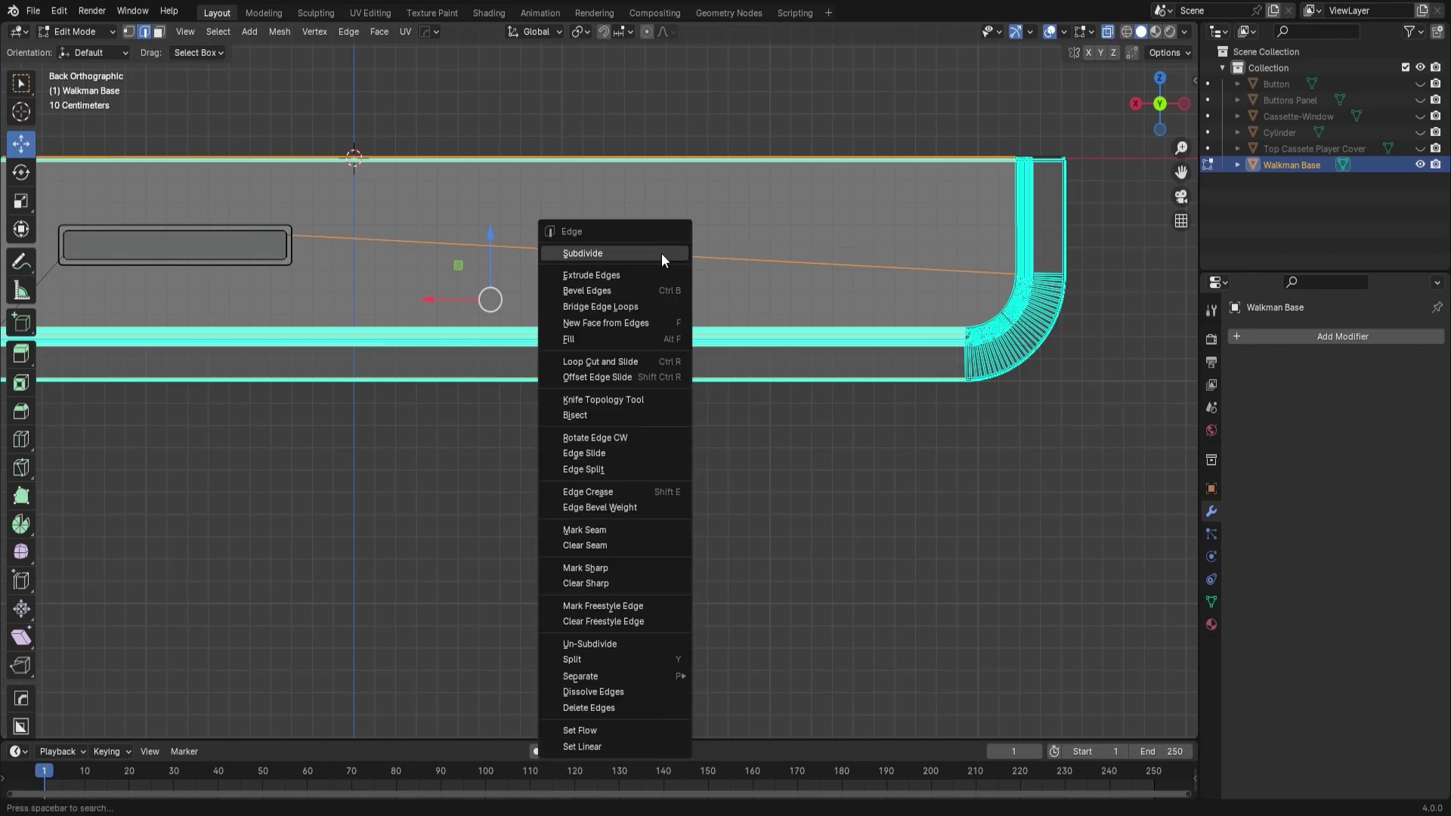
click(624, 251)
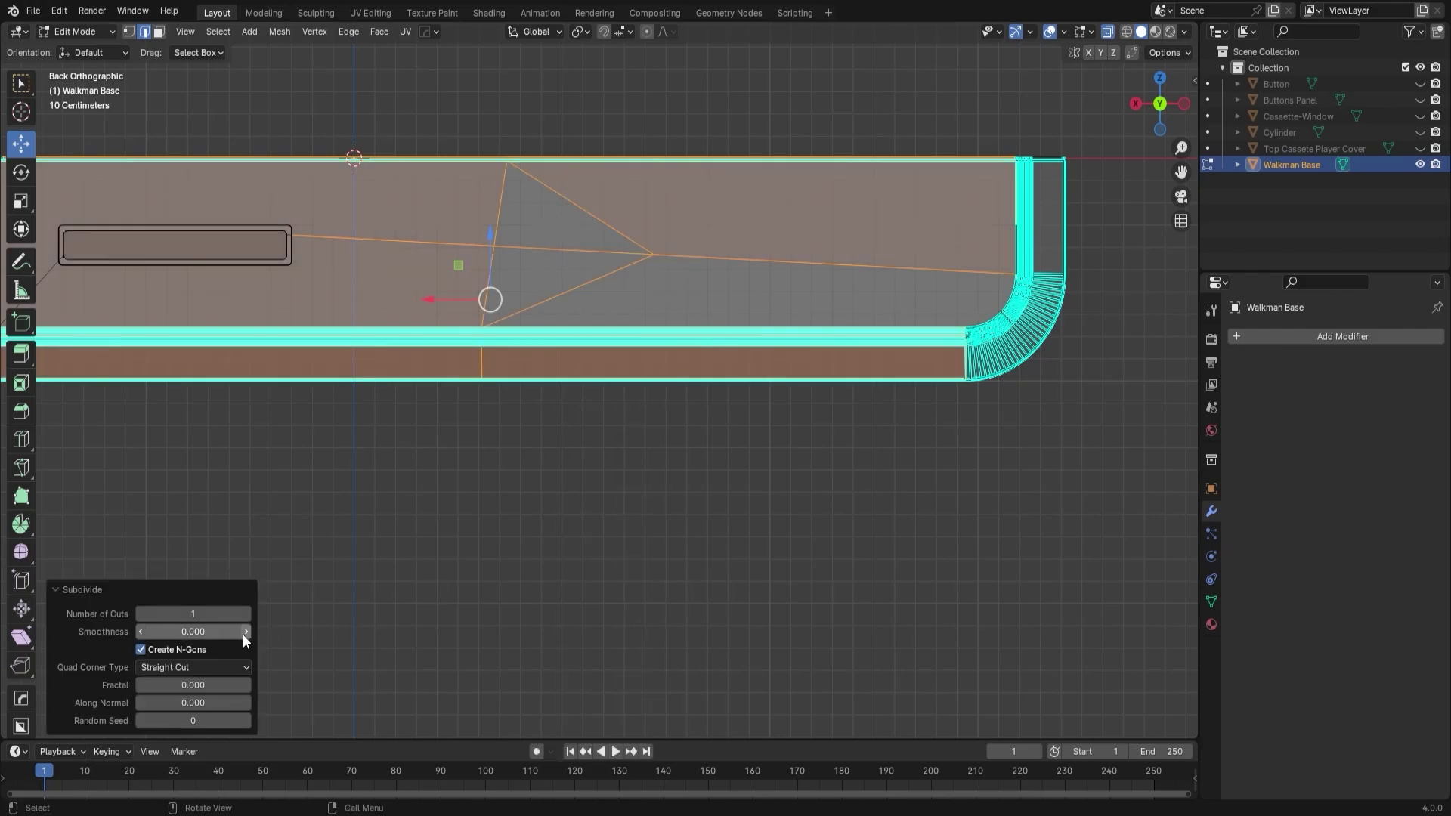
middle_drag(518, 437, 558, 473)
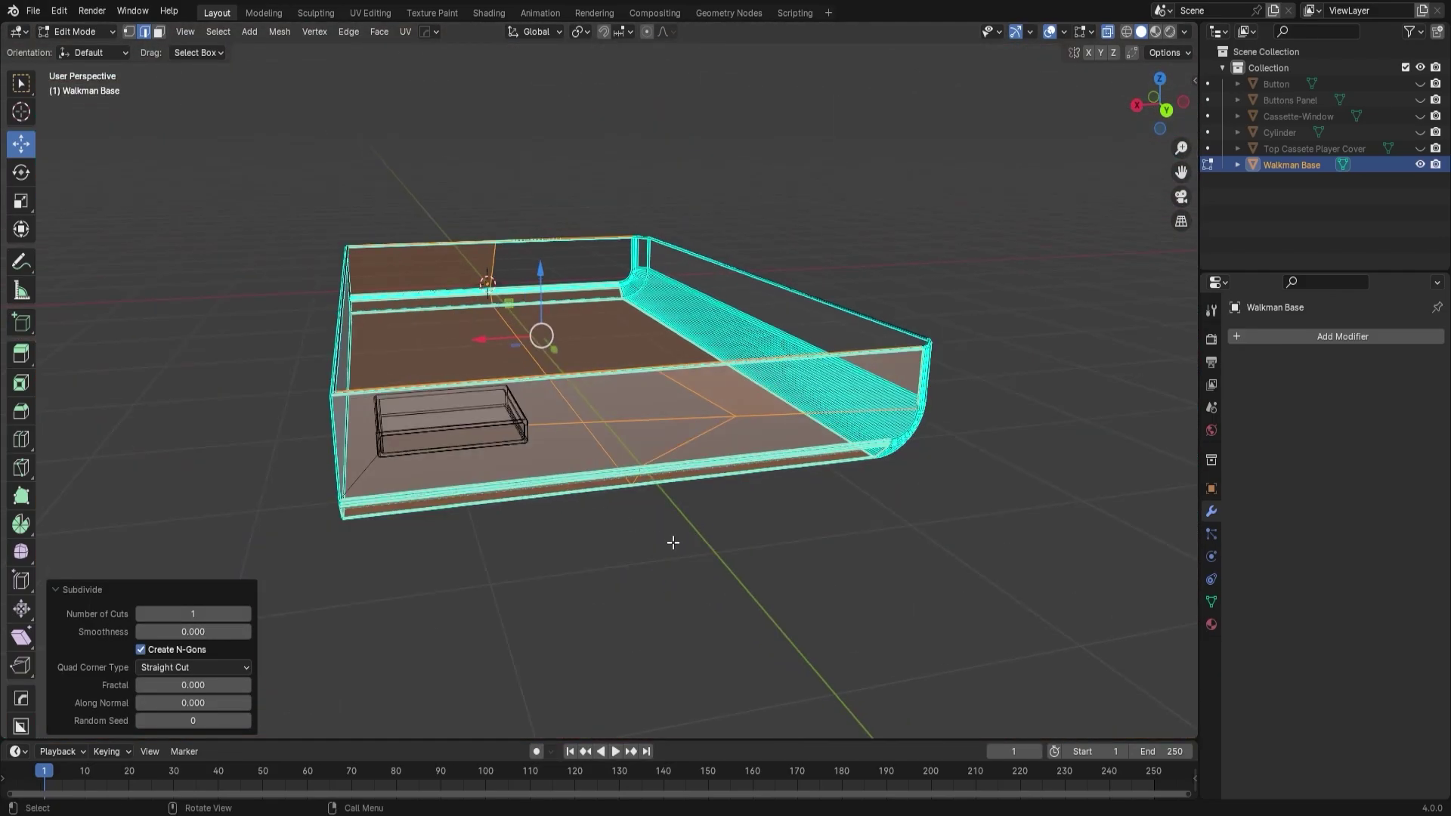
click(696, 566)
key(ctrl+z)
key(ctrl+z)
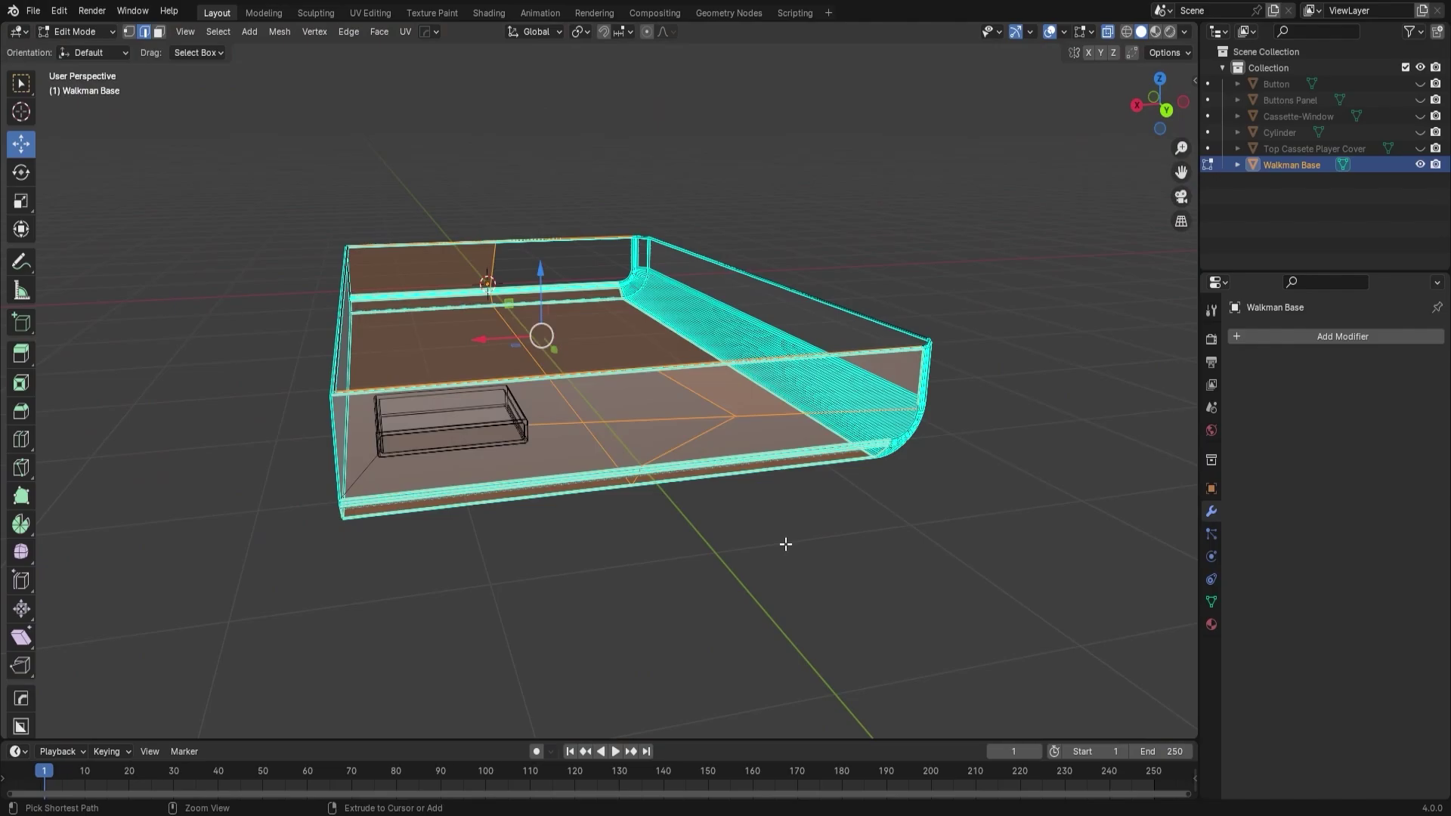
Subdivide the edges crossing the middle of the base with one cut.
middle_drag(751, 544, 725, 551)
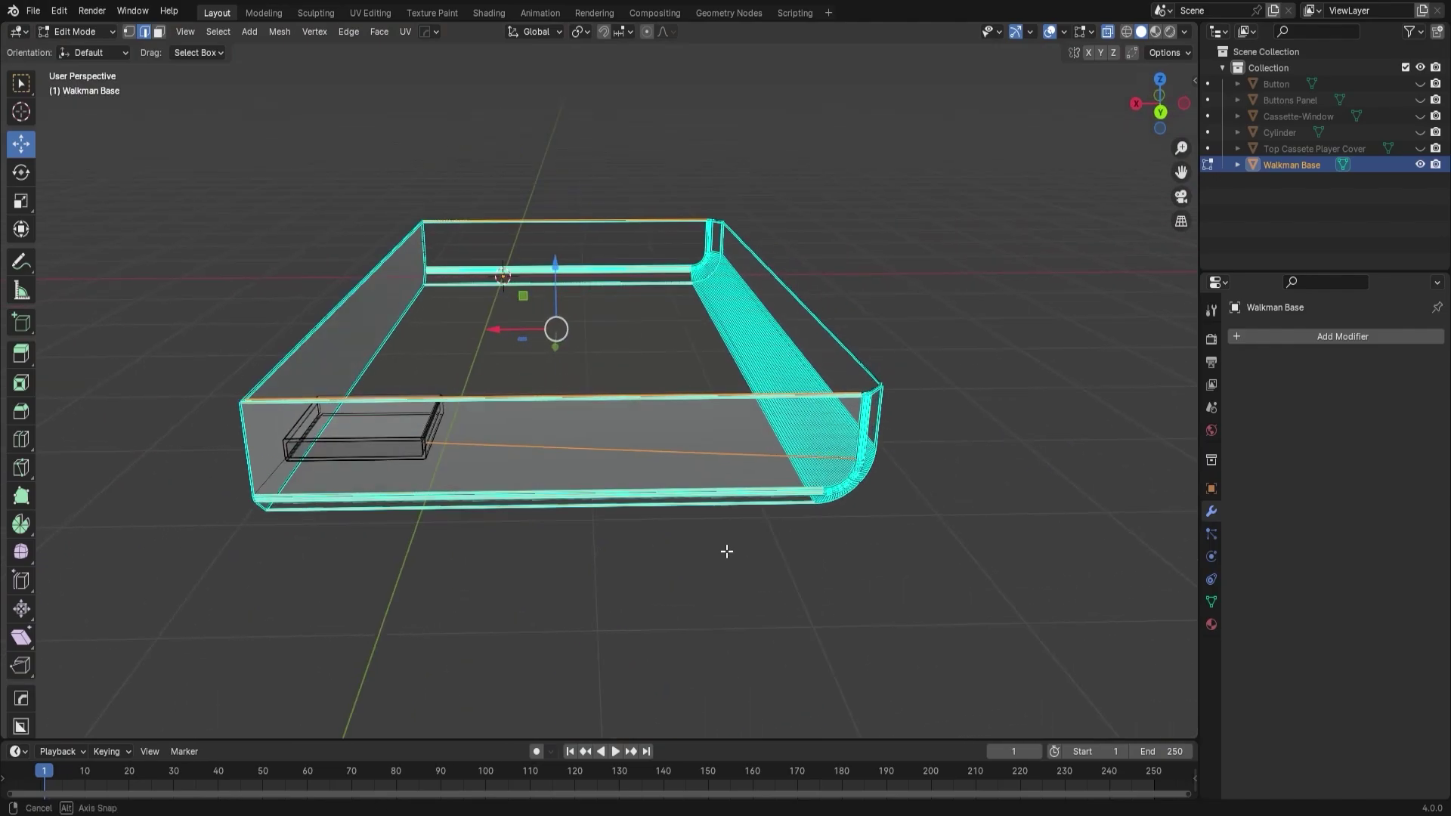
click(1043, 186)
drag(628, 164, 628, 582)
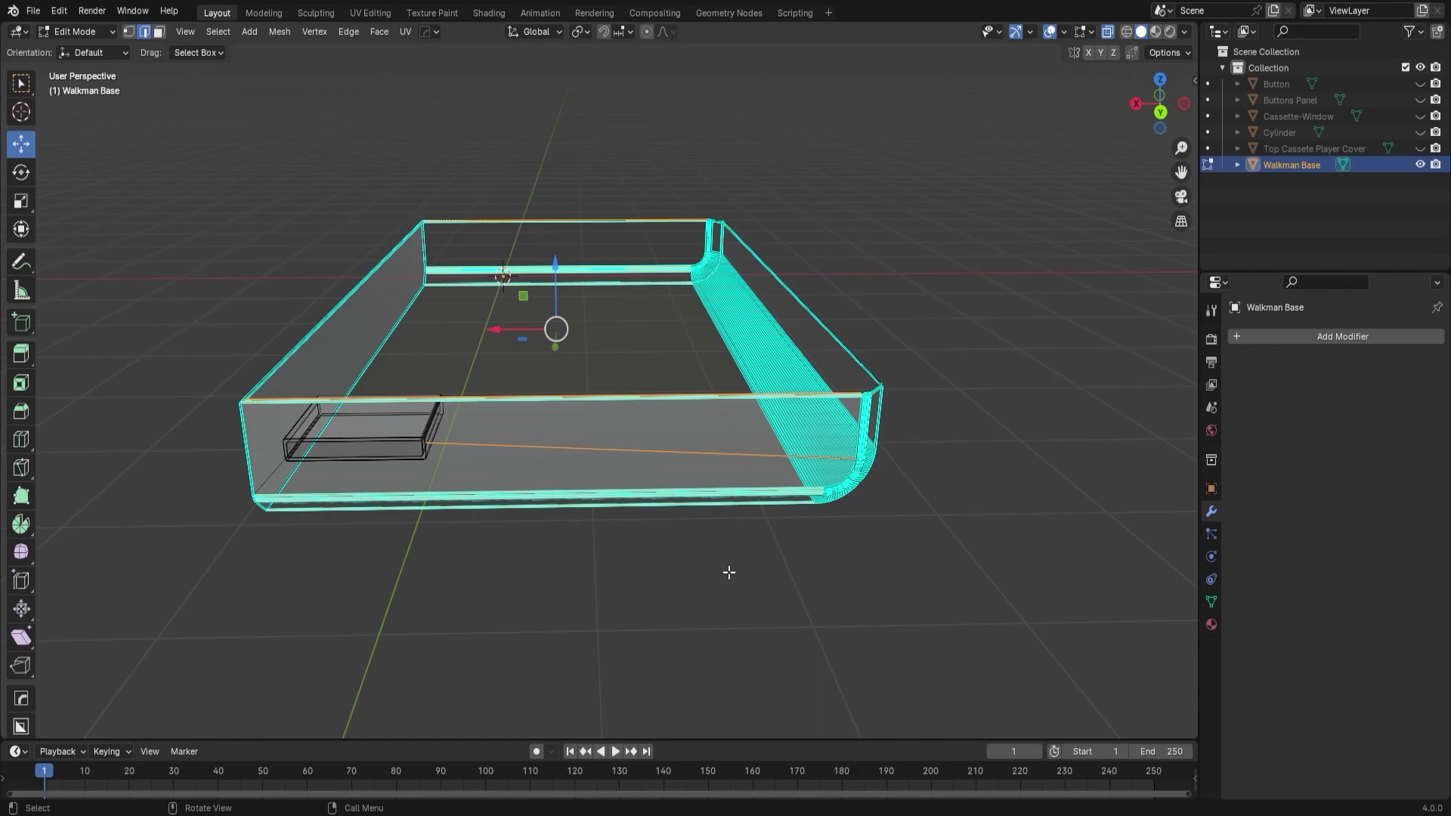
right_click(649, 492)
click(603, 303)
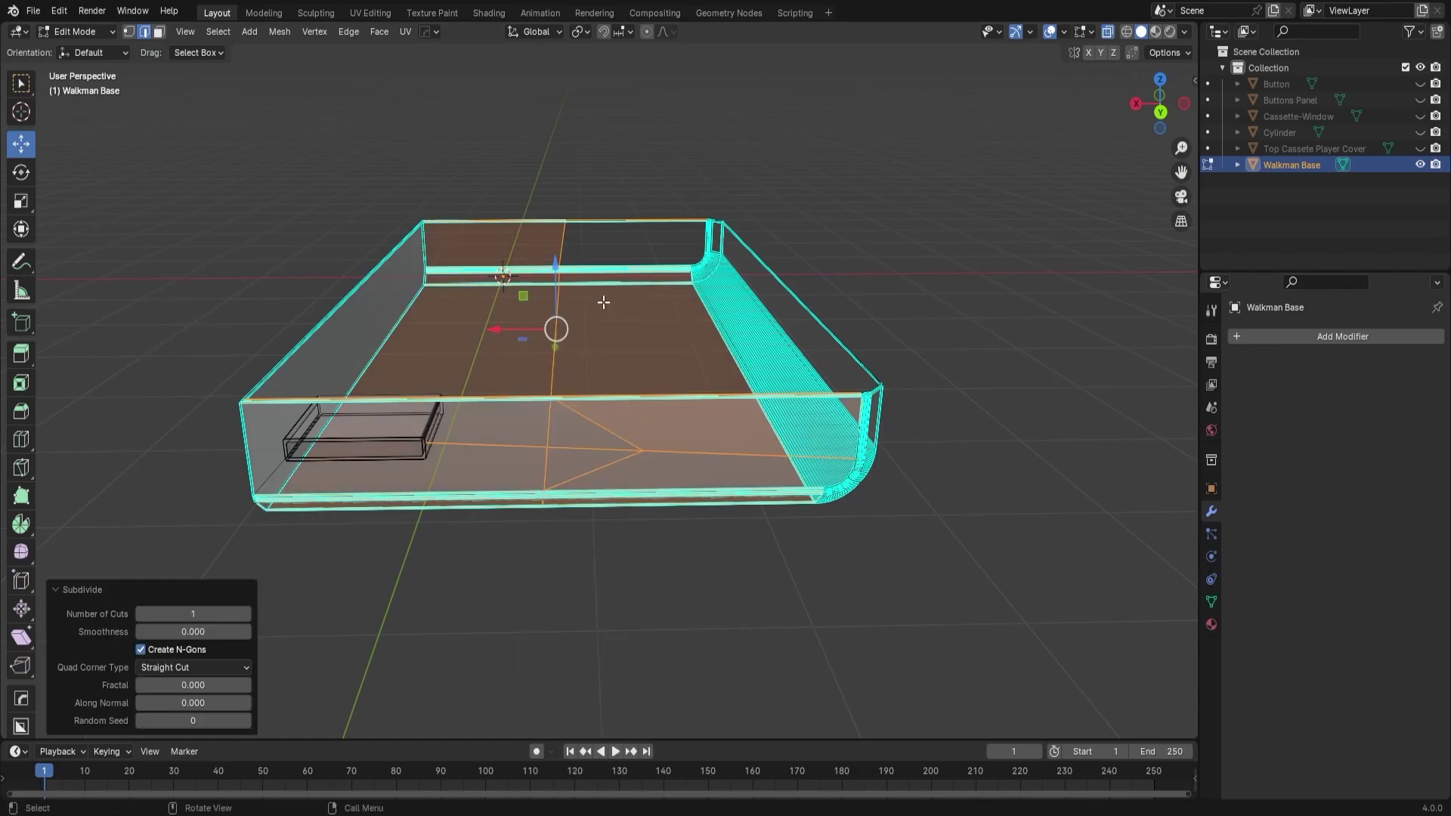
Examine the new cut edges across the base's floor and end walls from an angle and from the back.
middle_drag(867, 549, 753, 531)
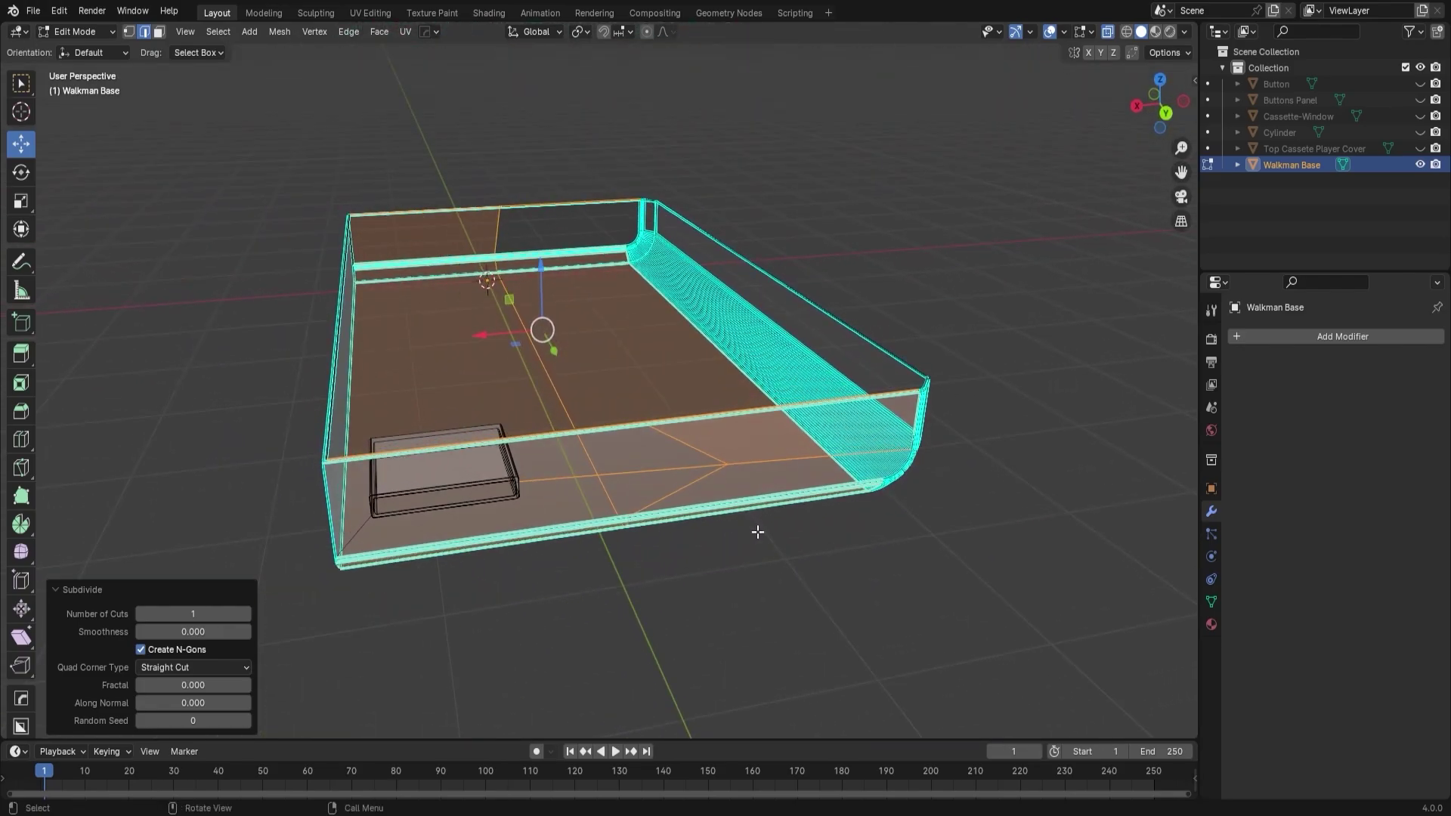
scroll(757, 532, up, 2)
middle_drag(883, 567, 806, 473)
scroll(714, 370, up, 3)
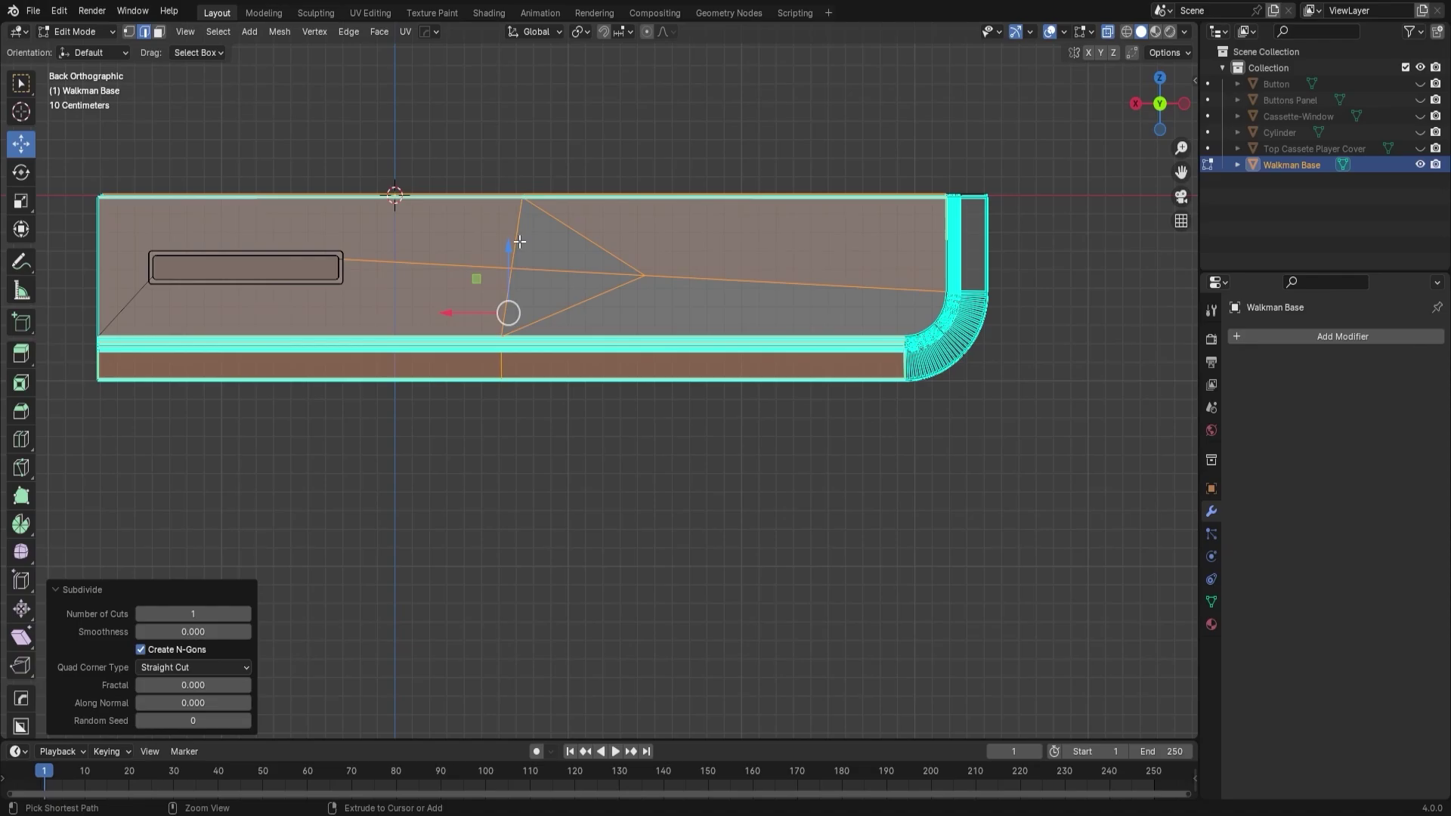
middle_drag(526, 417, 550, 465)
scroll(483, 413, down, 4)
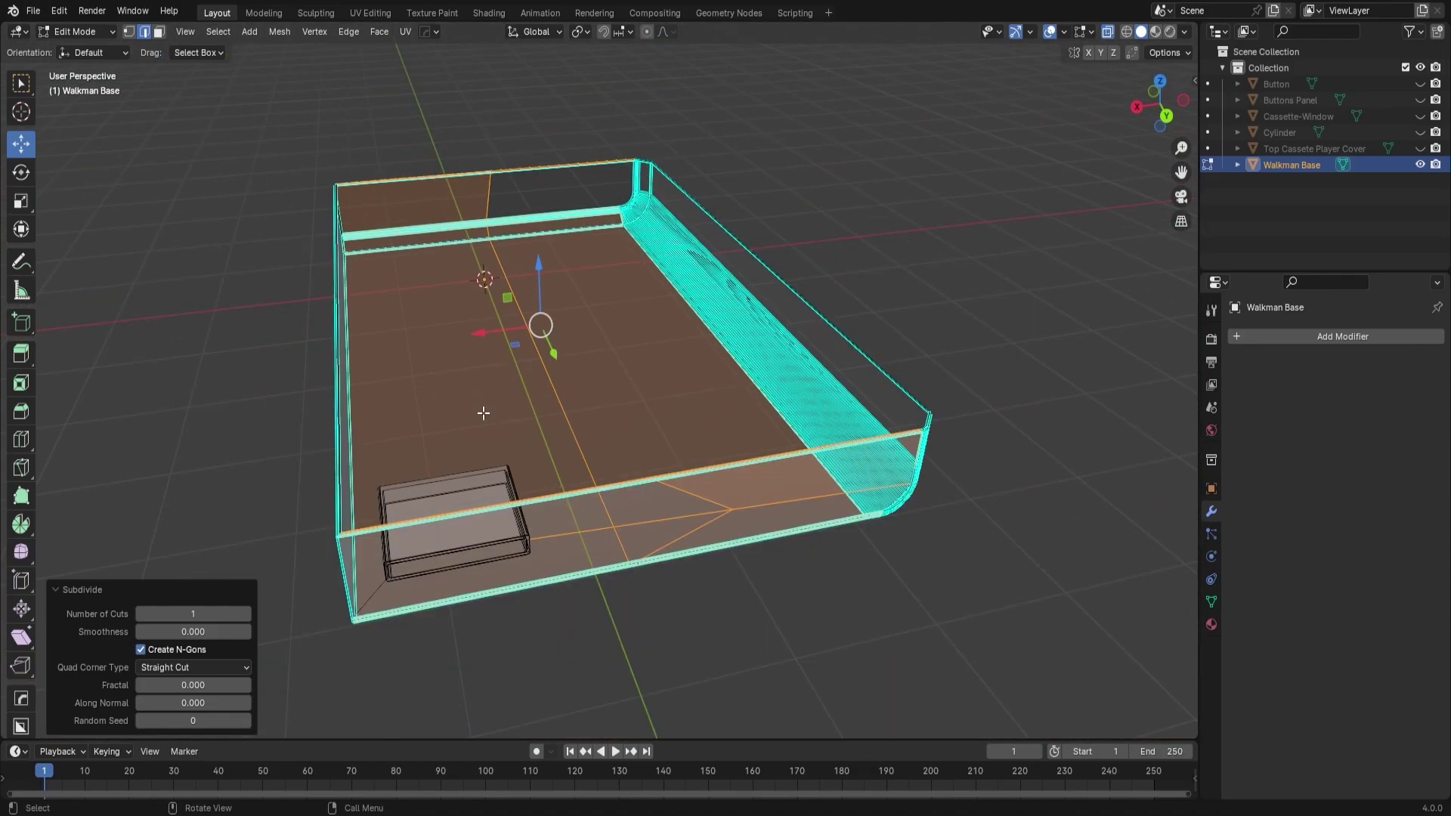
middle_drag(738, 567, 710, 539)
middle_drag(803, 396, 801, 383)
scroll(687, 324, up, 3)
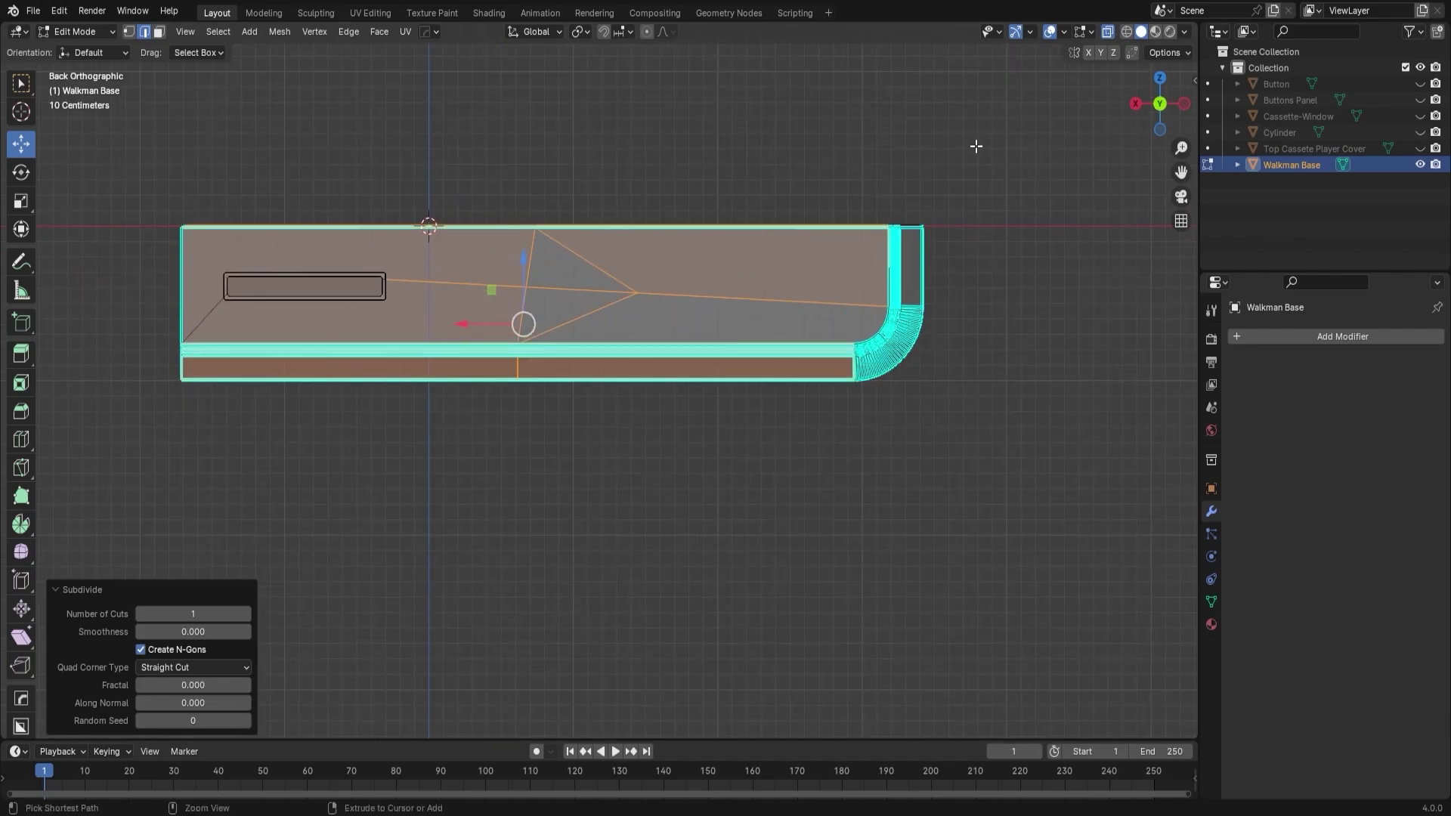
Deselect the edges on both sides of the new cut, including the rim edges of both end walls.
ctrl+drag(989, 137, 730, 513)
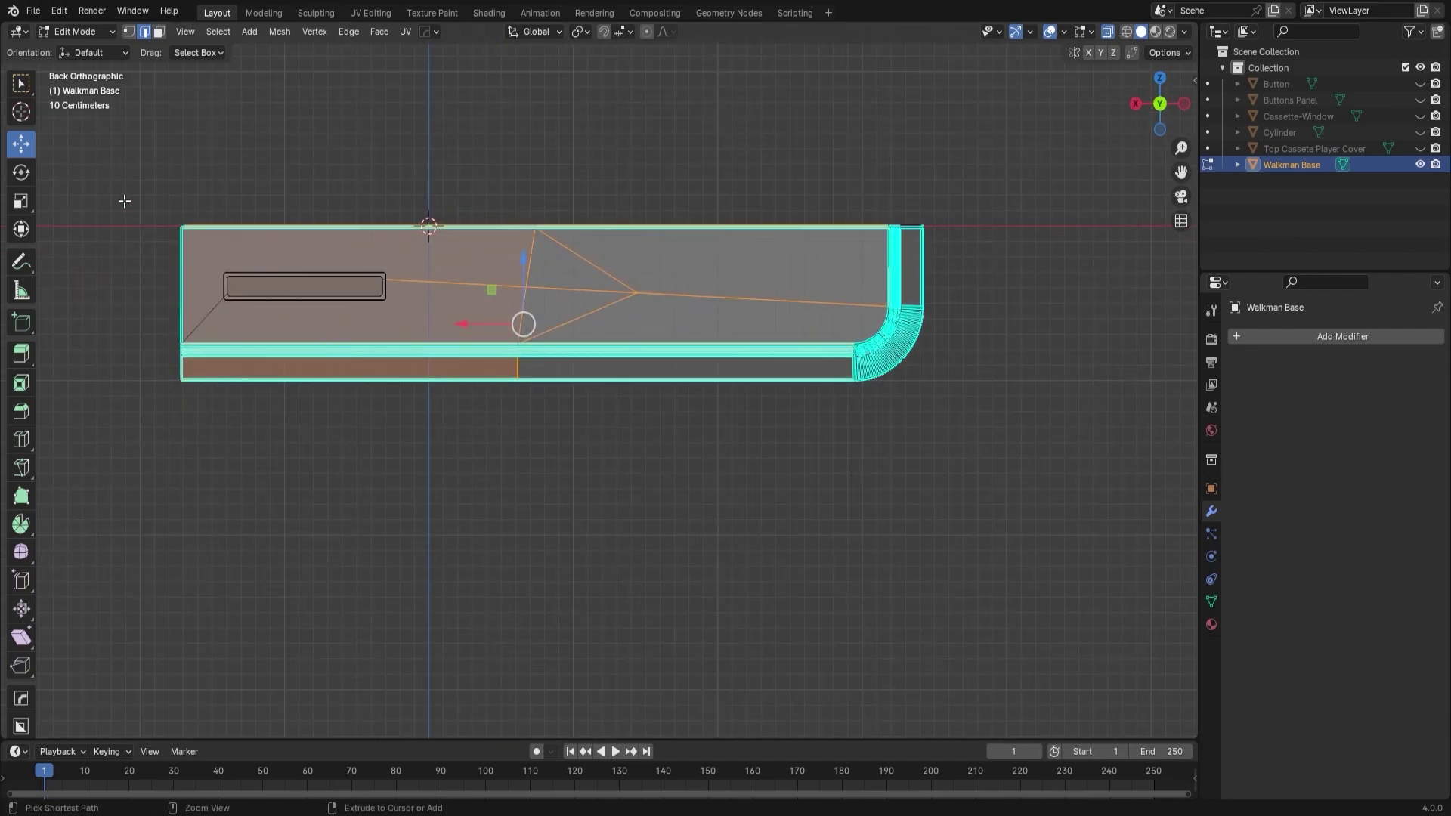
ctrl+drag(148, 161, 461, 453)
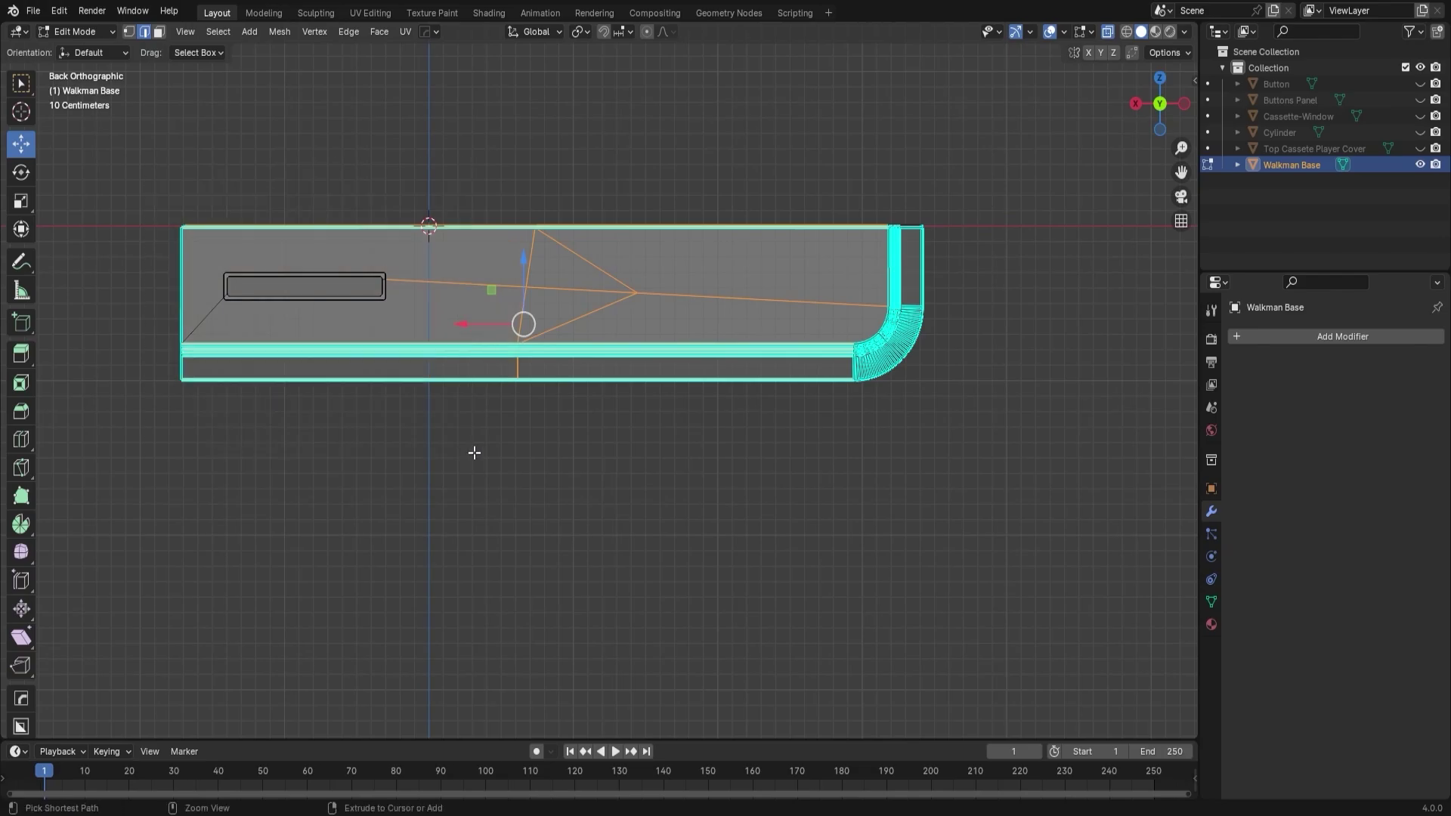
ctrl+drag(420, 247, 471, 347)
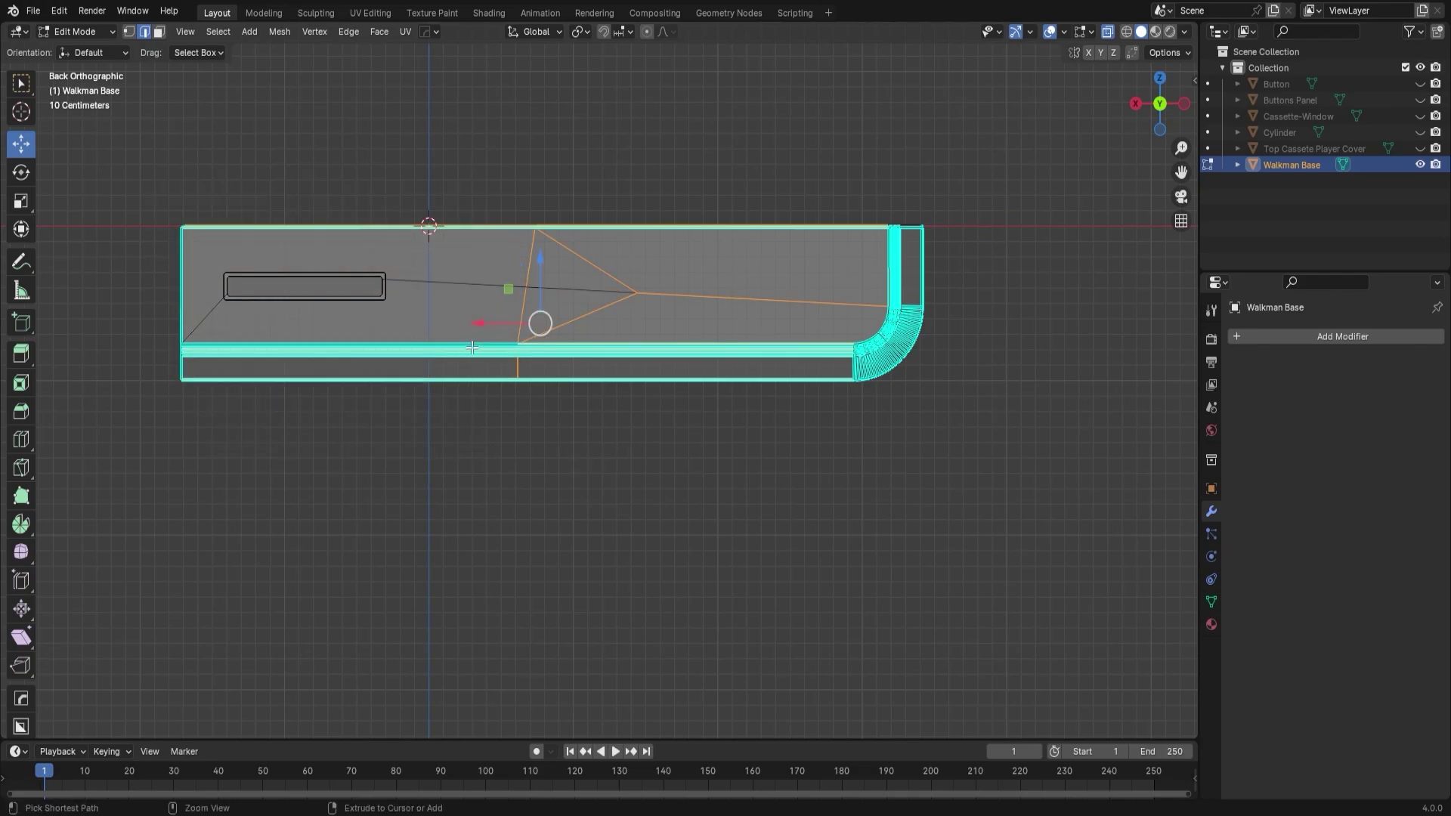
ctrl+drag(699, 266, 646, 389)
middle_drag(644, 391, 665, 415)
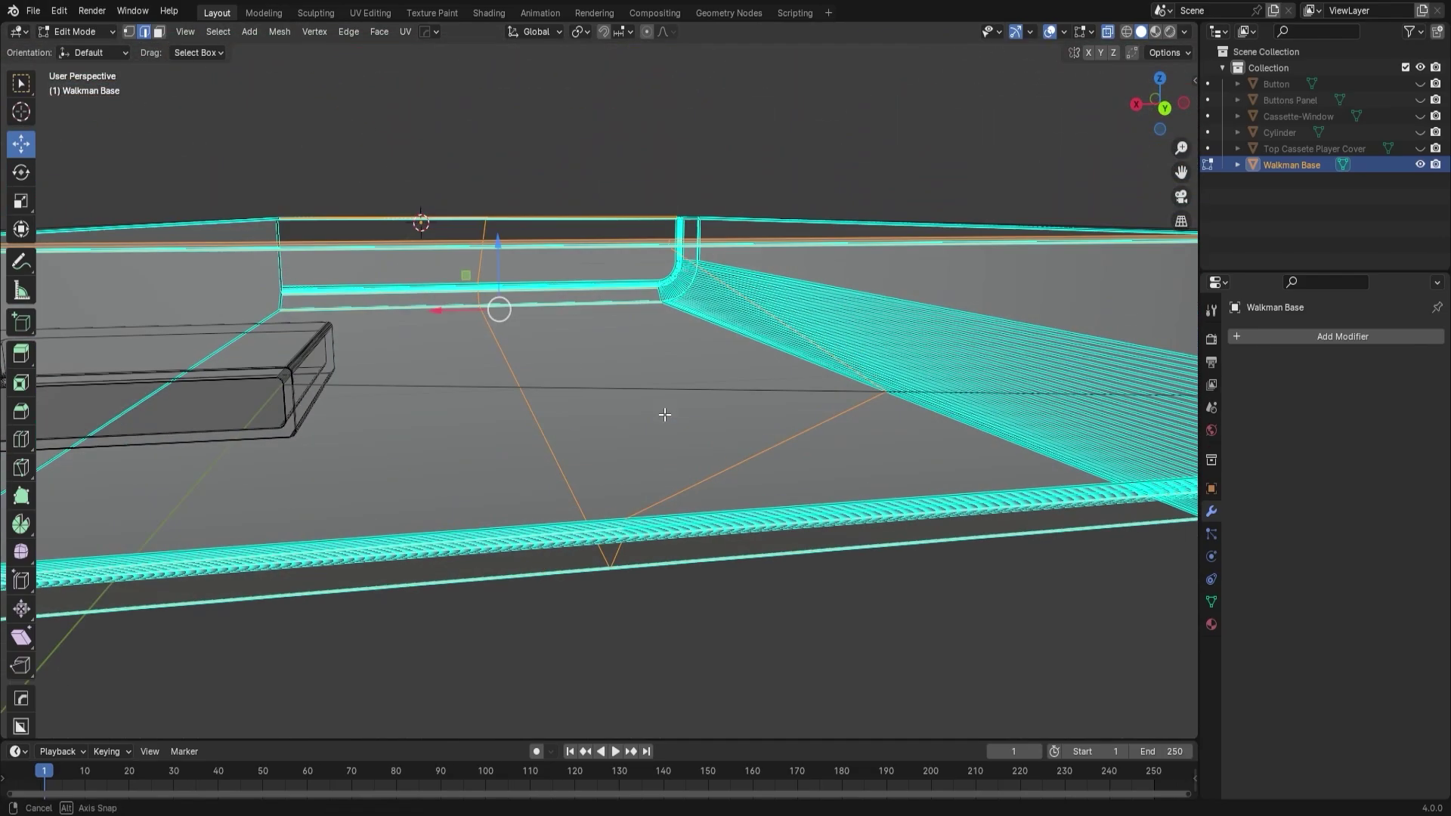
scroll(665, 415, down, 2)
mouse_move(660, 467)
middle_down()
mouse_move(651, 485)
mouse_move(669, 473)
middle_up()
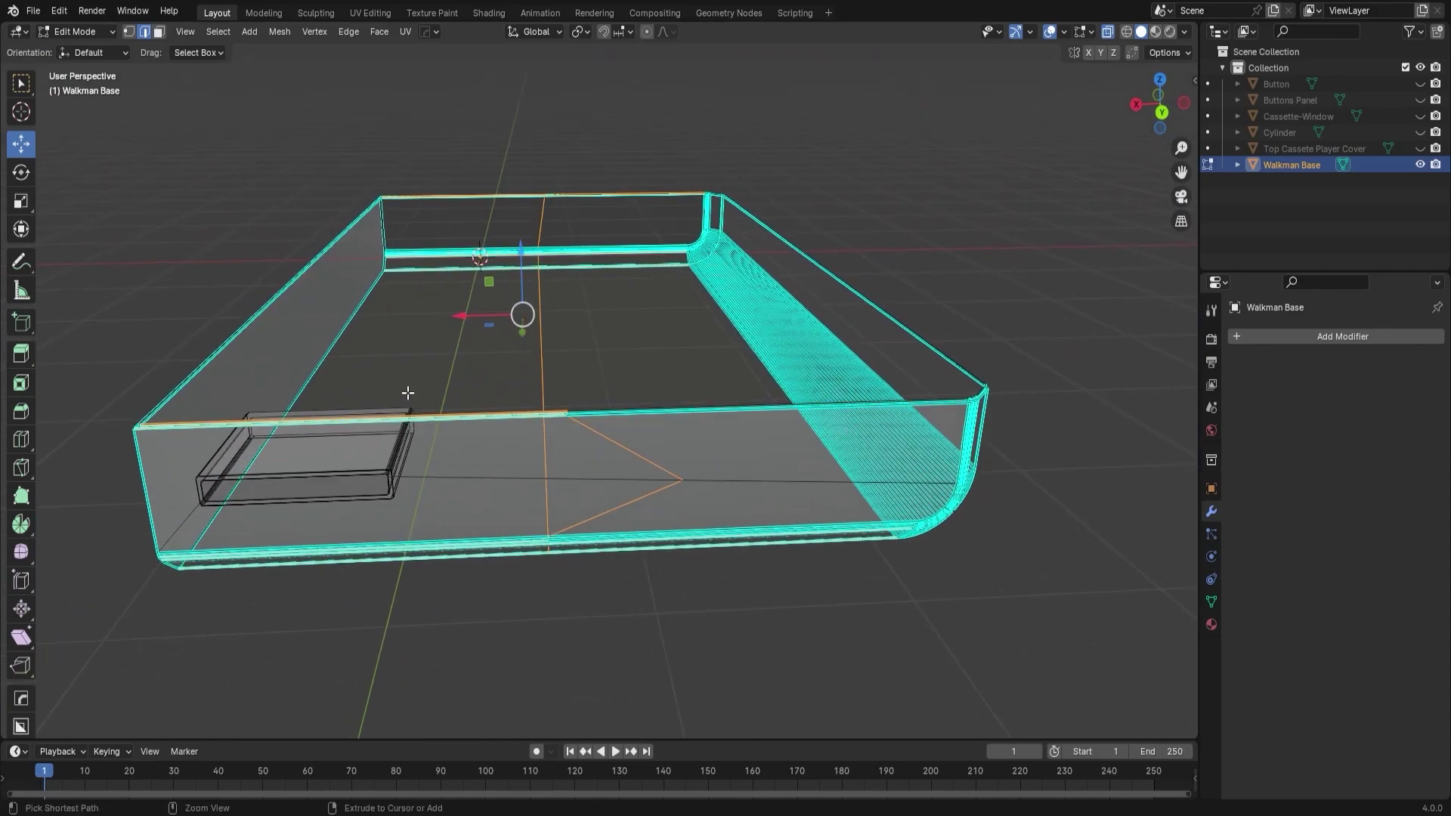
ctrl+drag(408, 393, 485, 469)
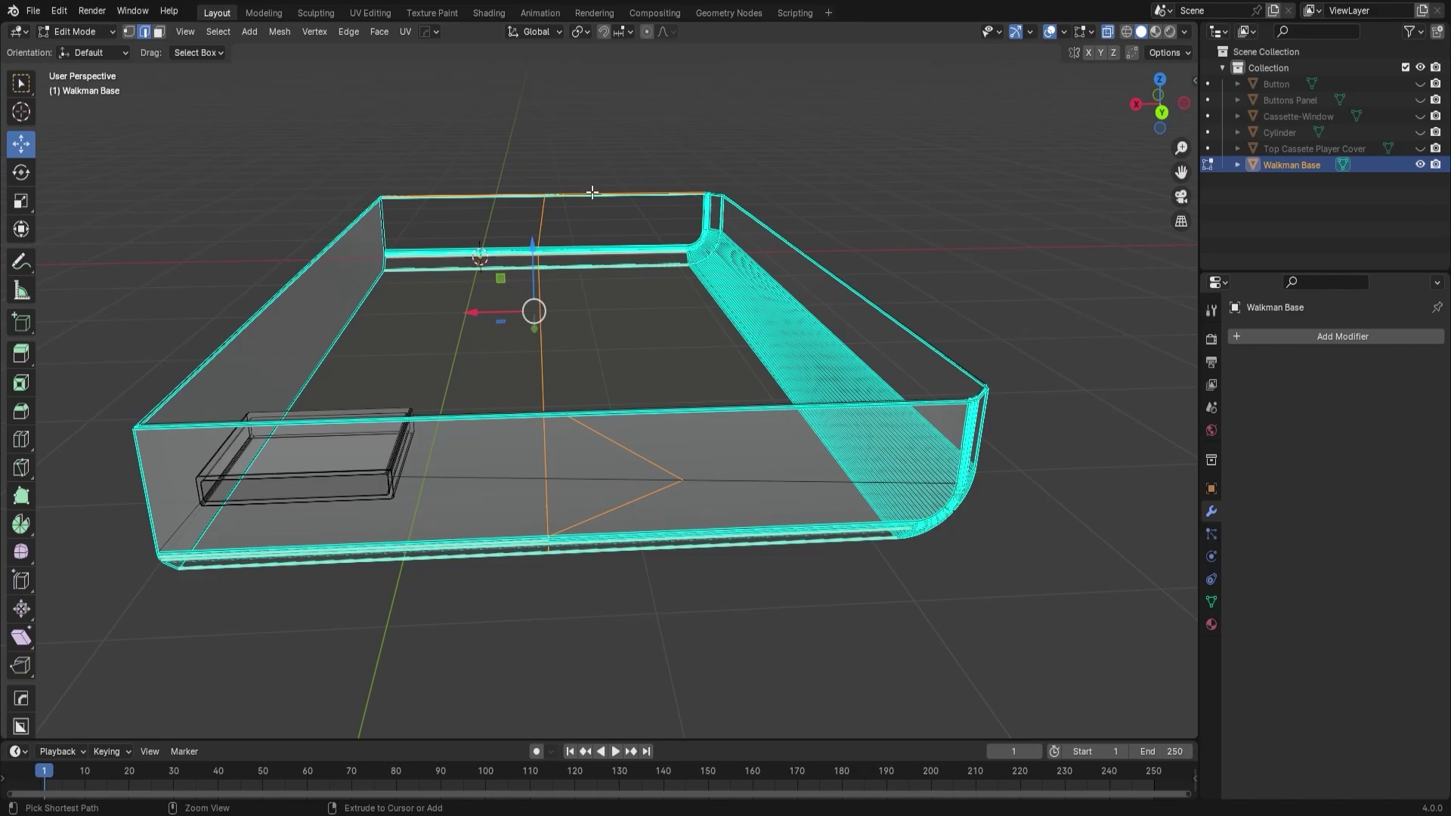
ctrl+drag(593, 189, 644, 225)
ctrl+drag(397, 138, 452, 200)
middle_drag(465, 286, 613, 279)
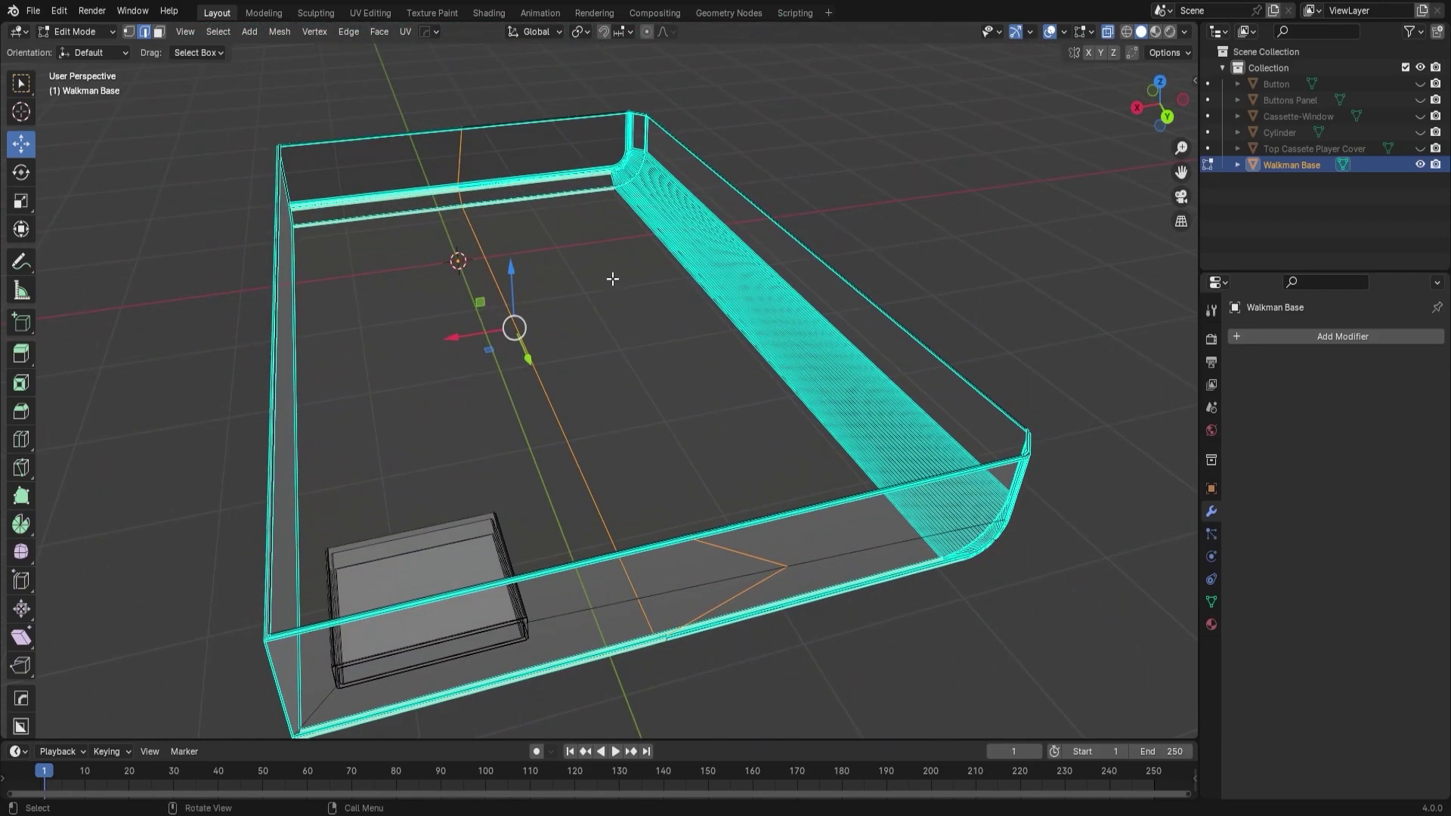
key(s)
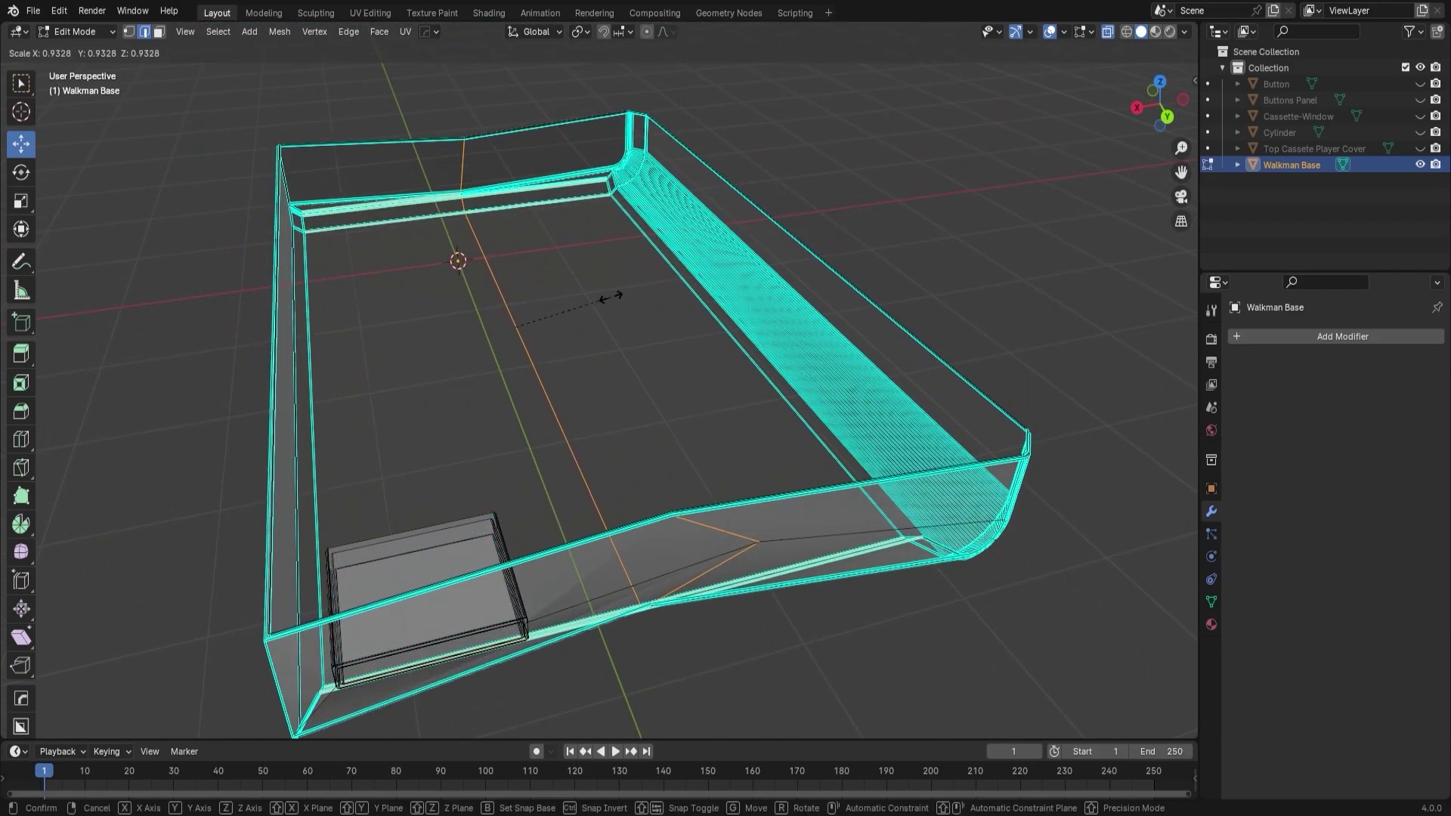
key(z)
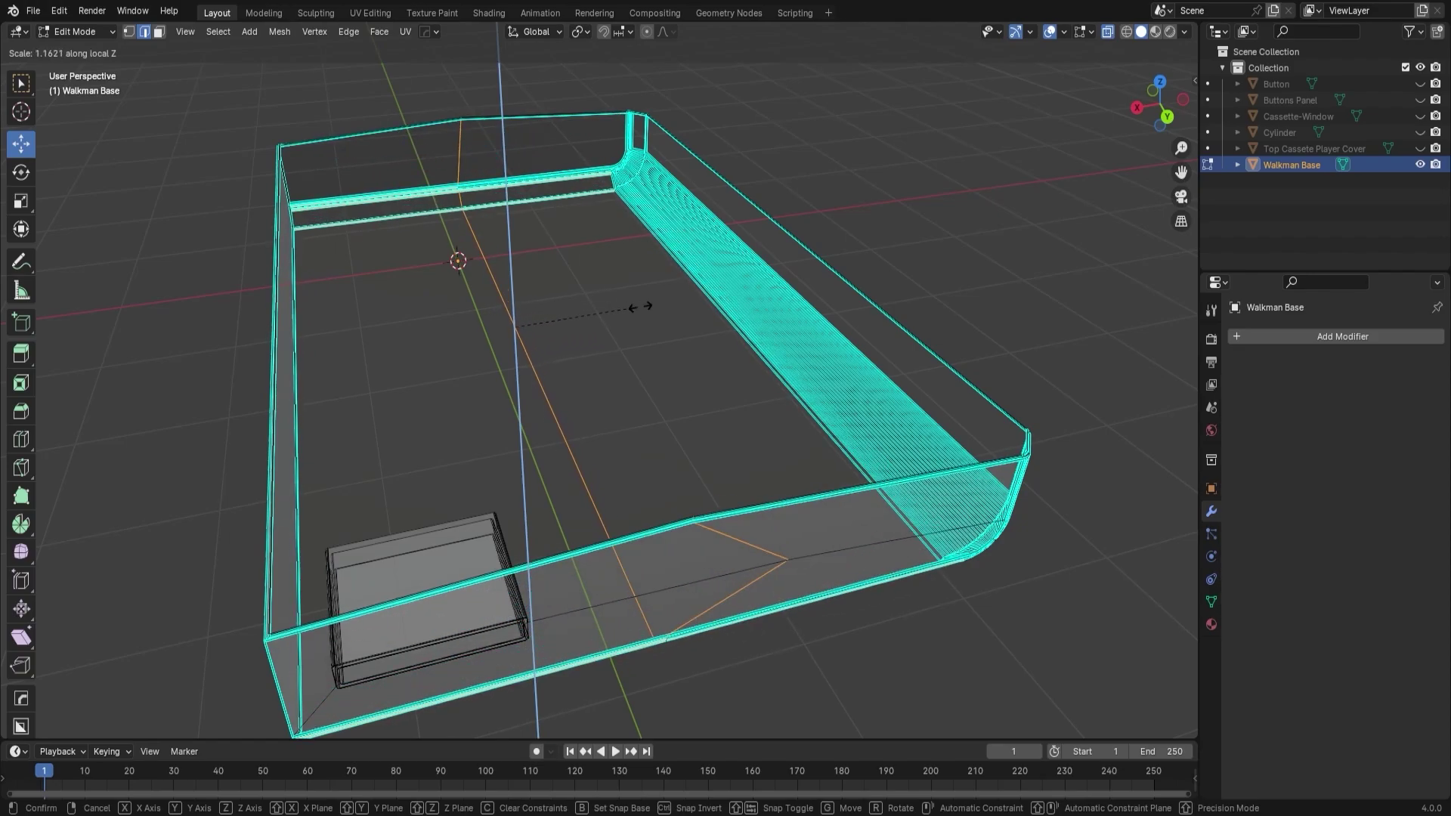
key(z)
key(z)
key(y)
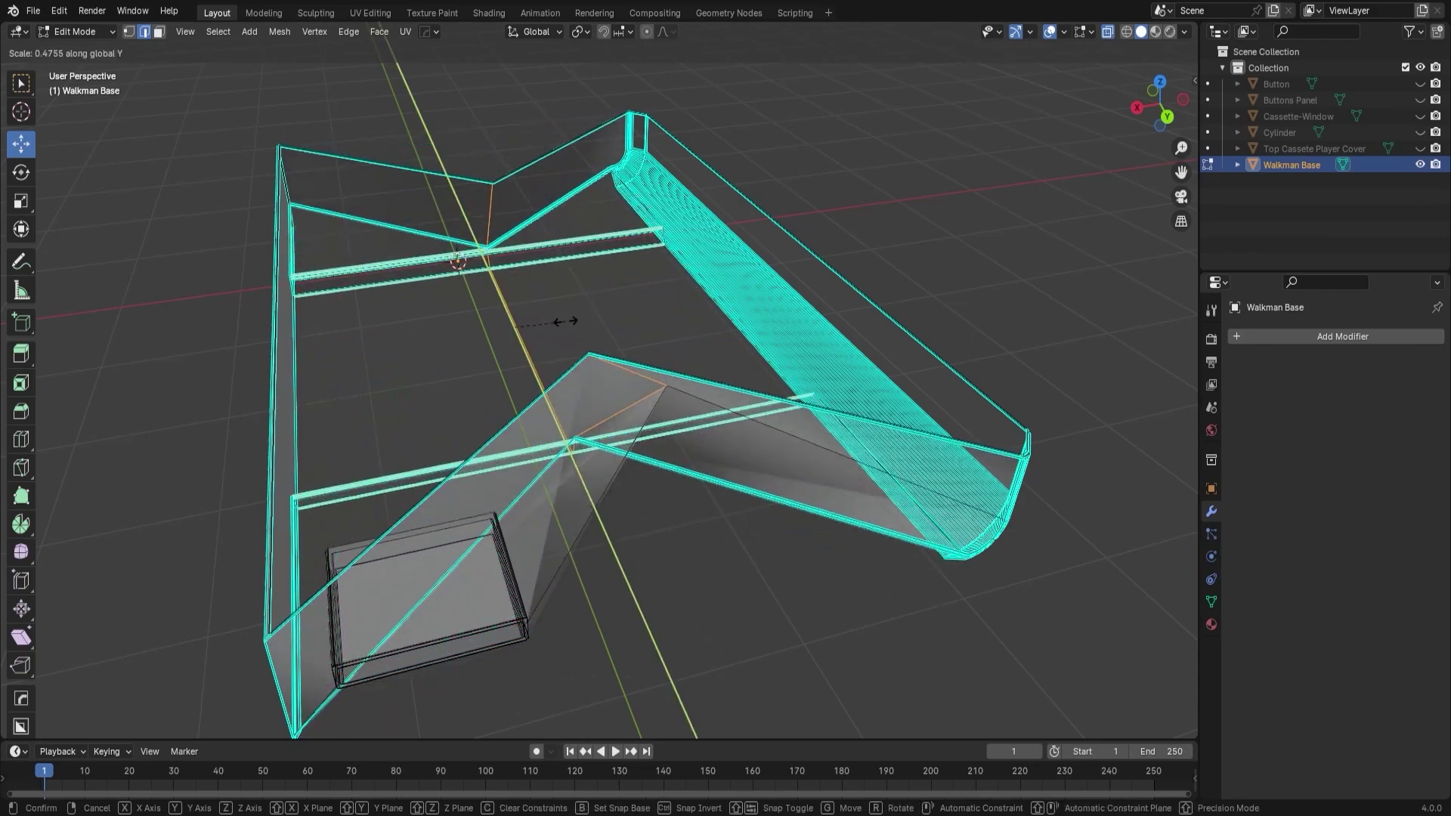
key(y)
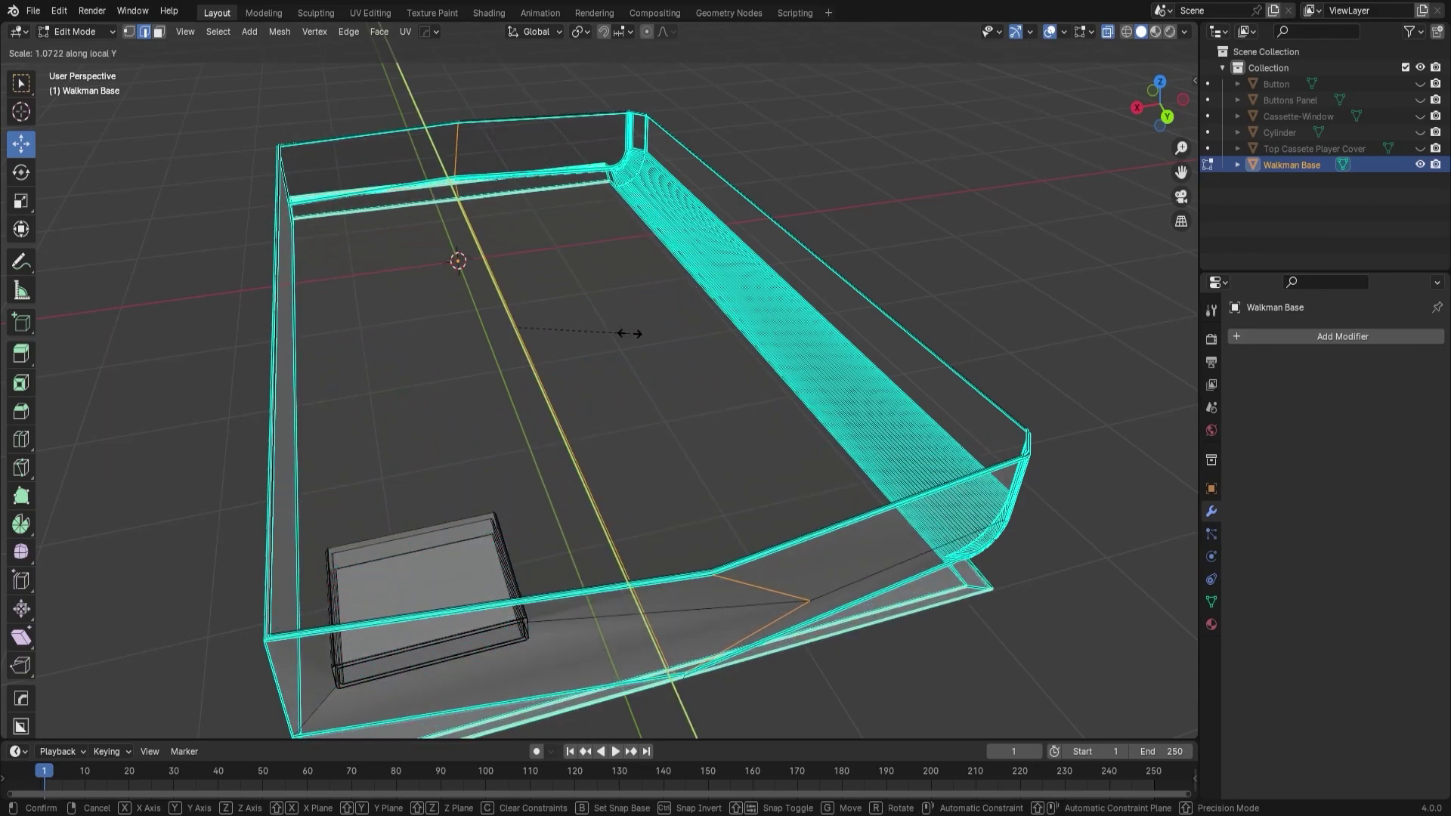
click(627, 335)
Try moving the selected cut edges about -0.16 m along X, and undo the move.
middle_drag(756, 448, 604, 378)
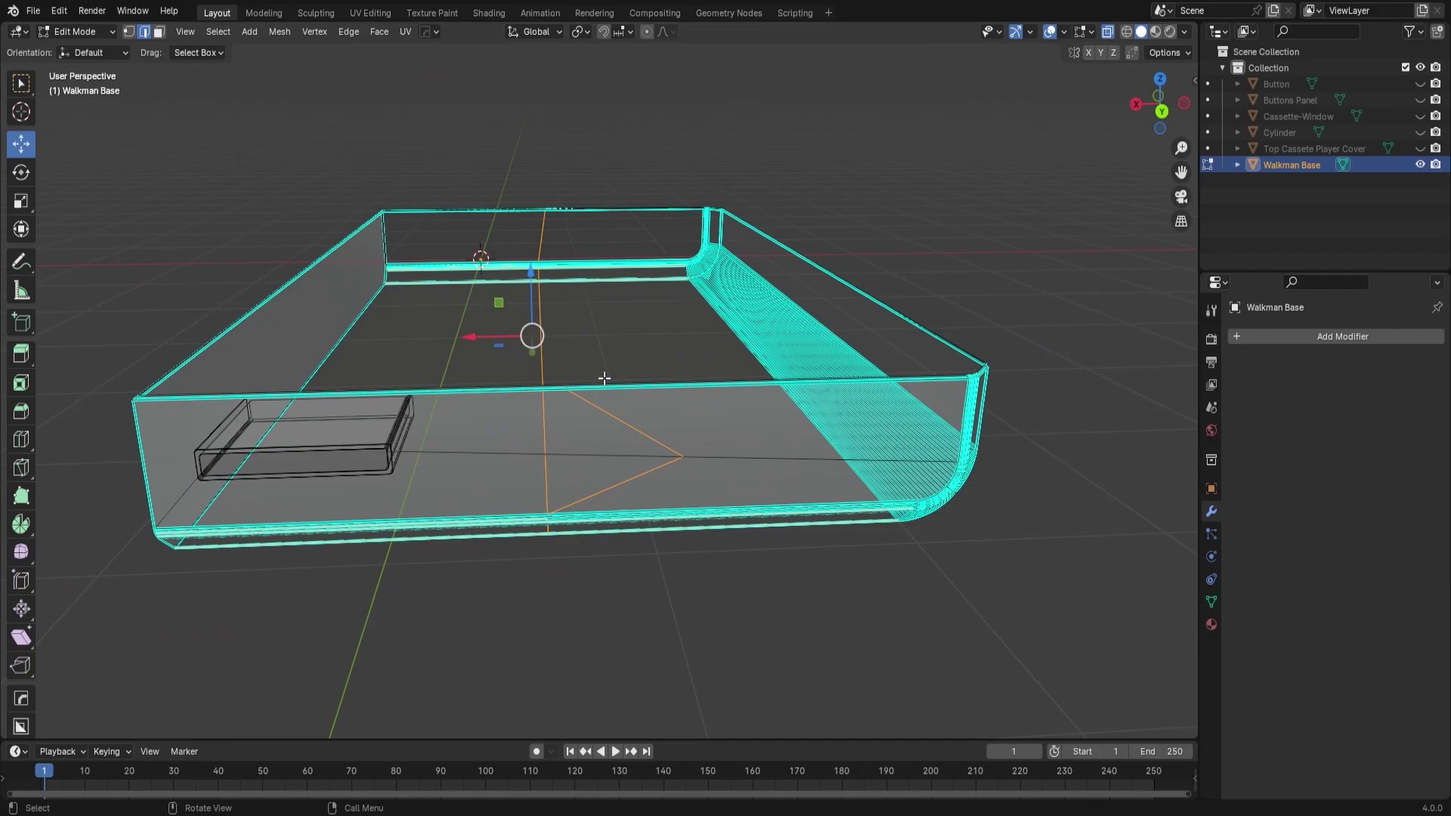
mouse_move(487, 339)
mouse_down()
mouse_move(465, 336)
mouse_move(503, 337)
mouse_up()
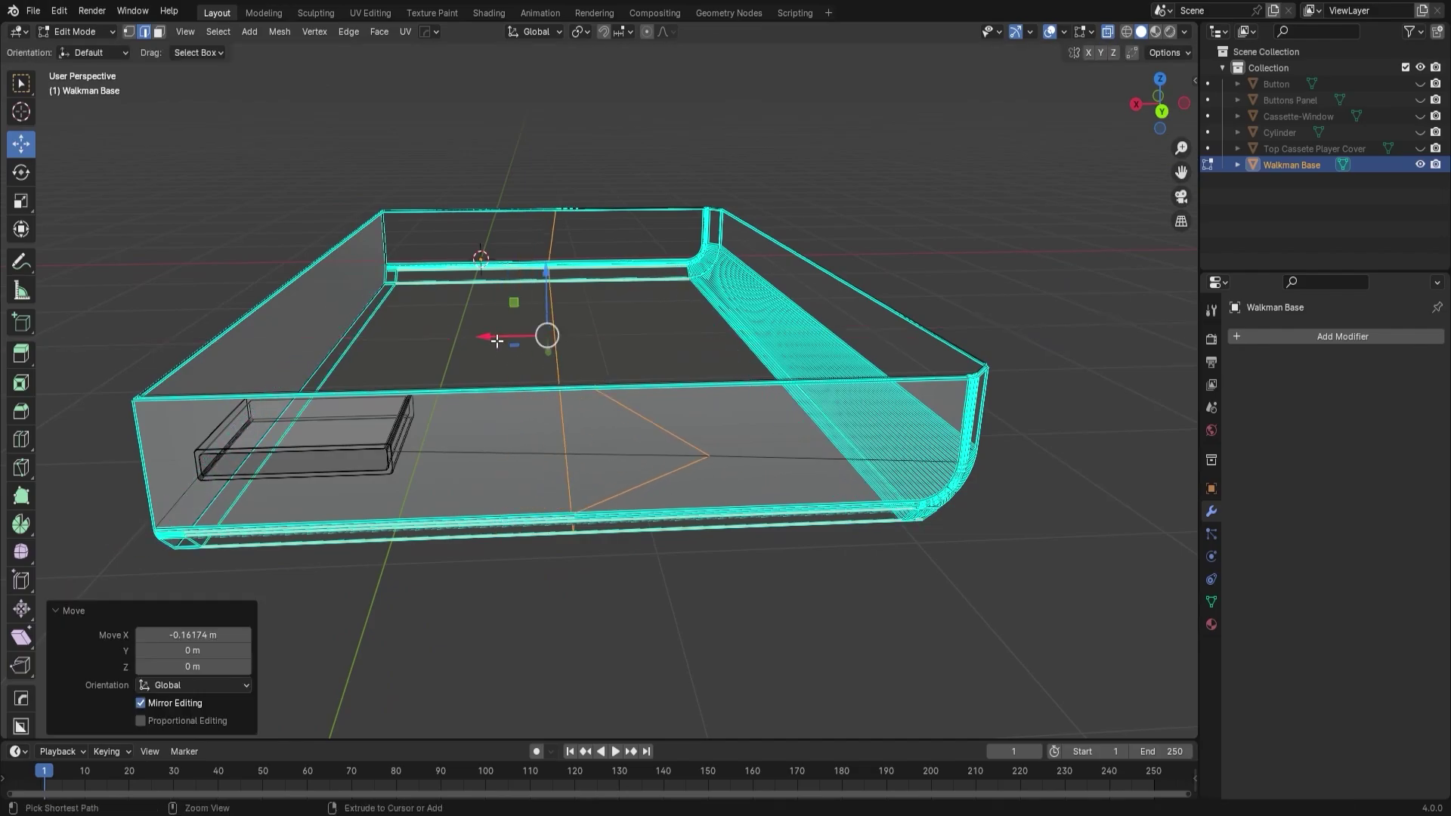
key(ctrl+z)
Deselect the remaining lengthwise edges along the base's bottom on both sides of the cut.
middle_drag(568, 397, 622, 366)
scroll(589, 325, up, 4)
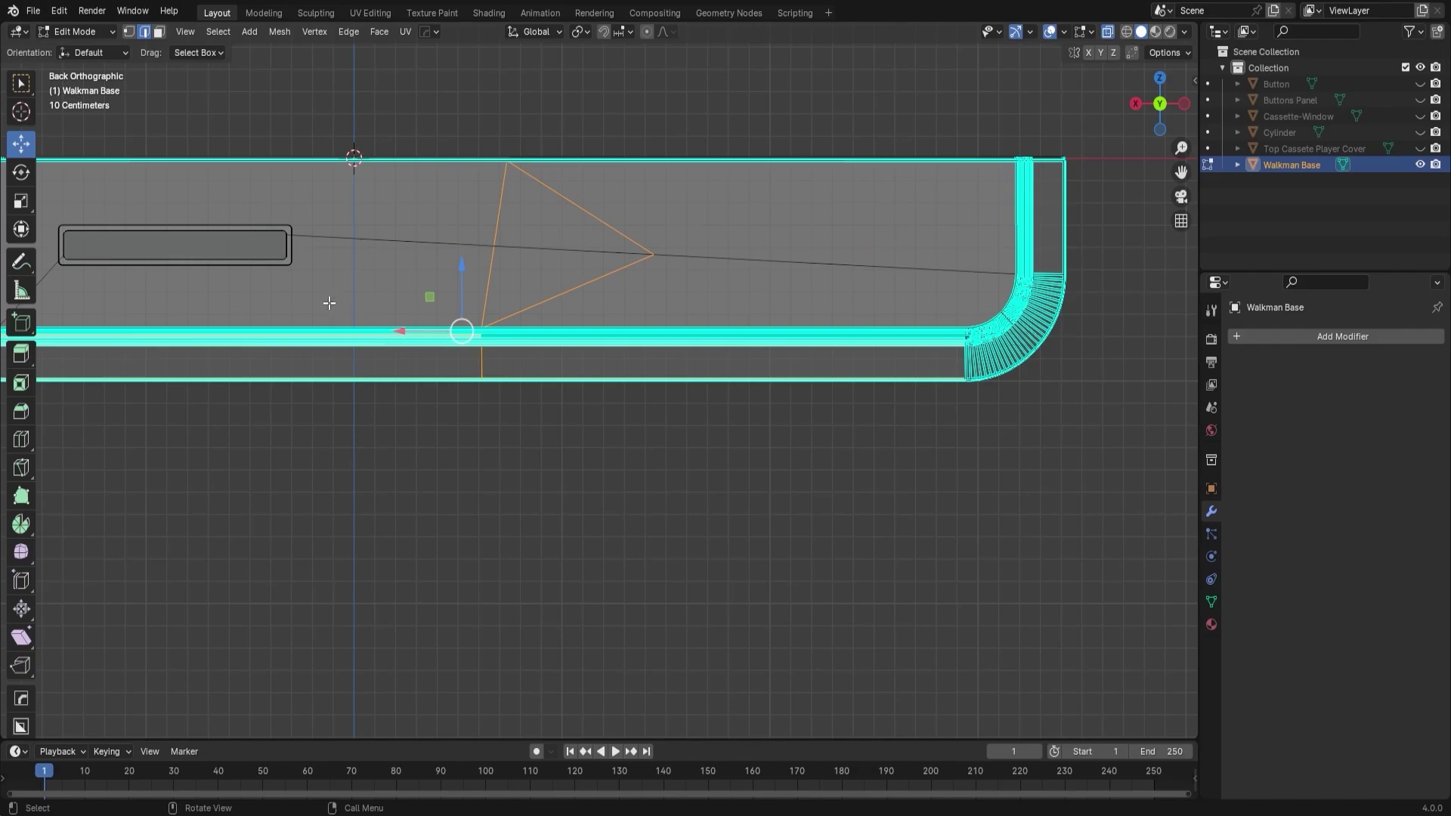
ctrl+drag(342, 293, 430, 438)
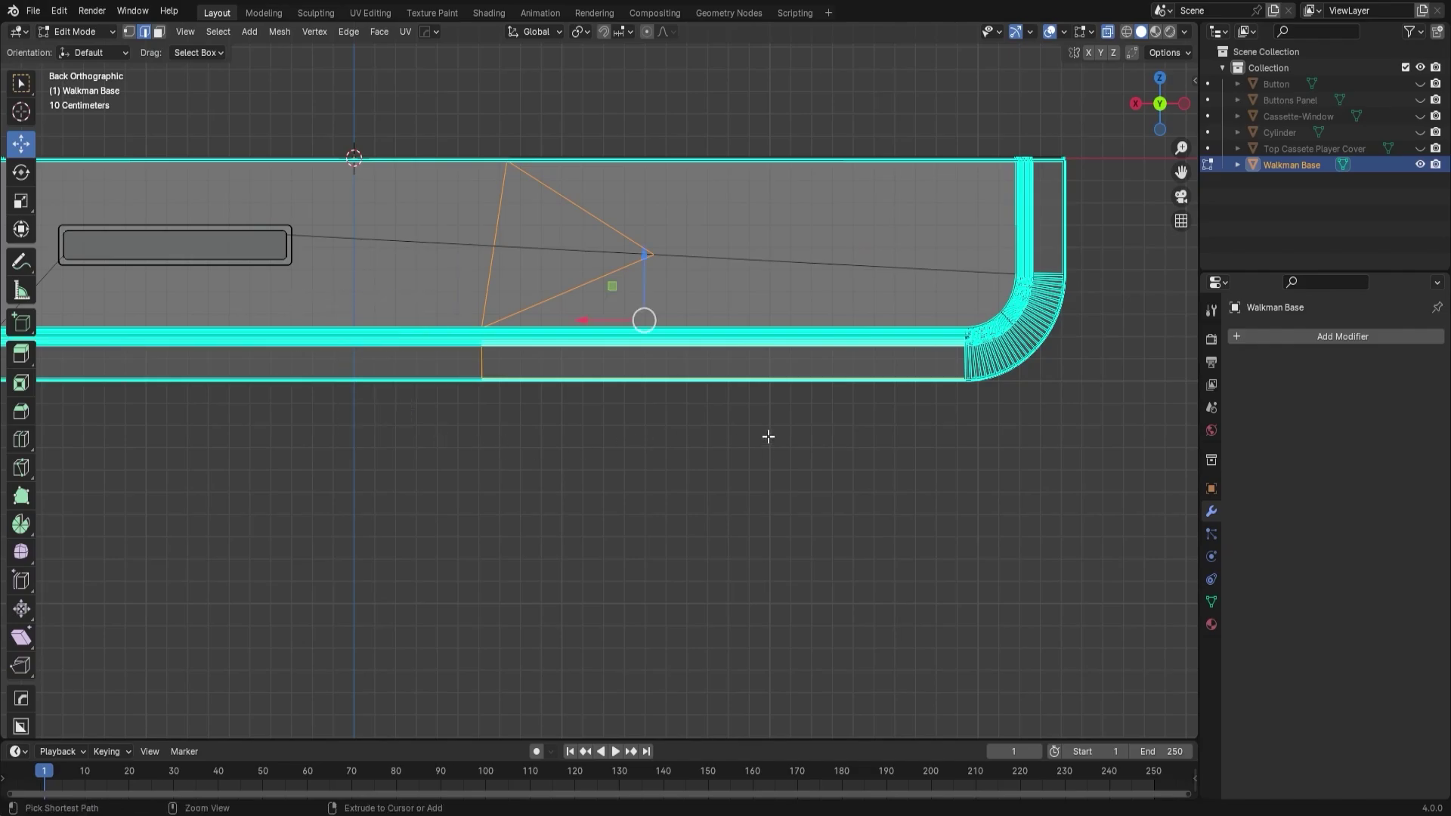
ctrl+drag(755, 425, 589, 310)
middle_drag(609, 397, 620, 452)
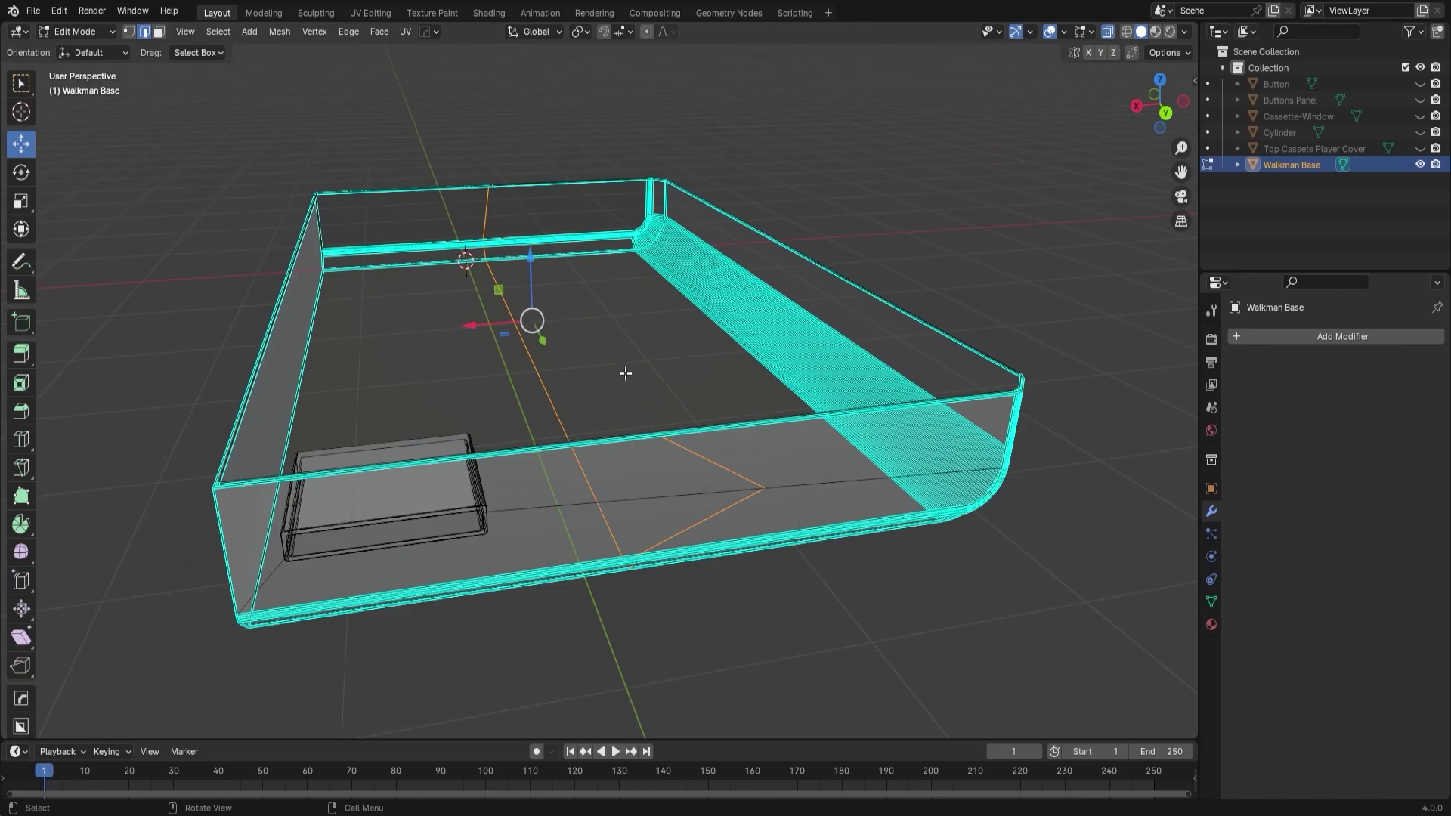
Flatten the selected middle cut into one straight plane by scaling its edges to 0 along X.
key(s)
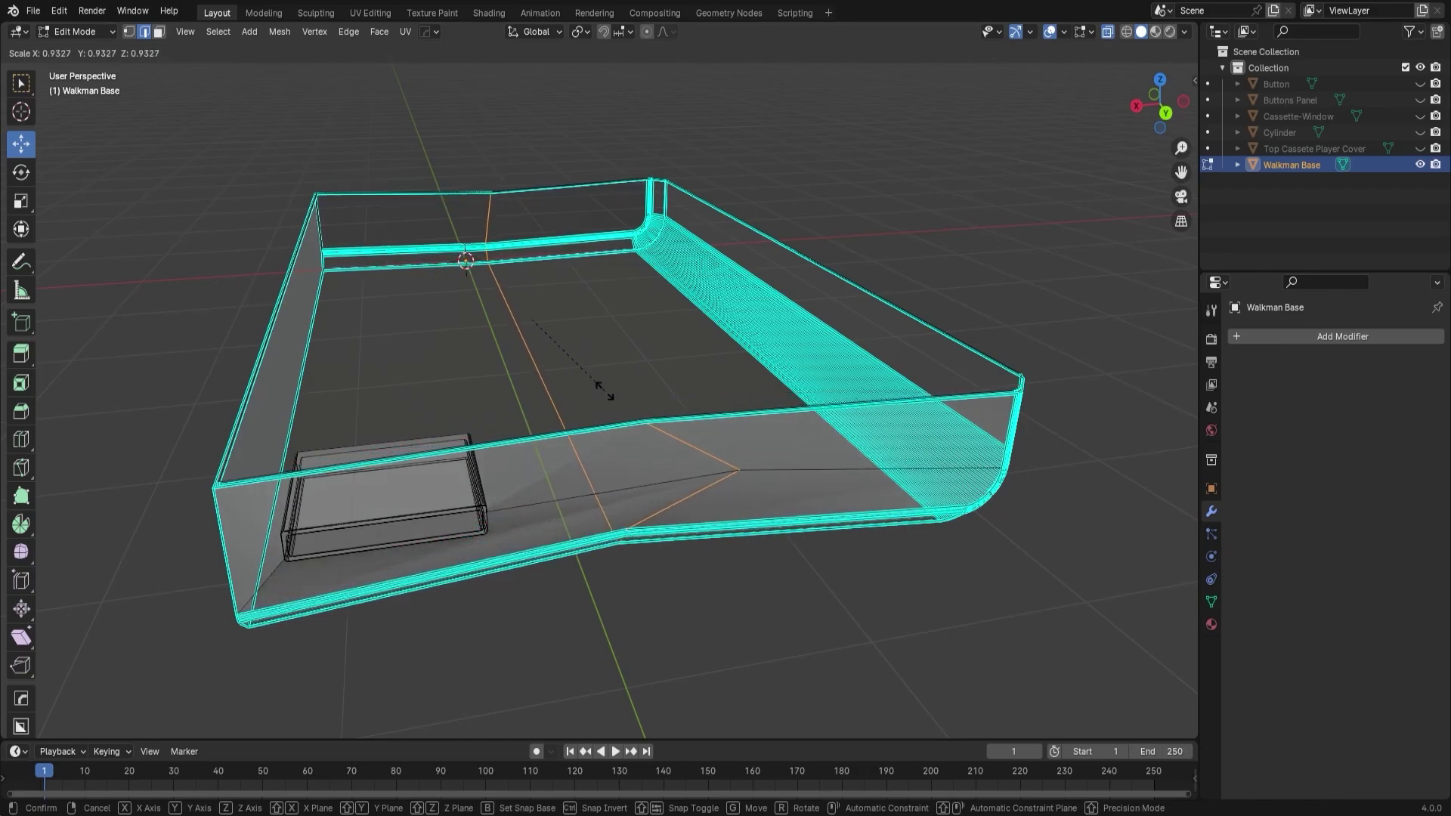
key(x)
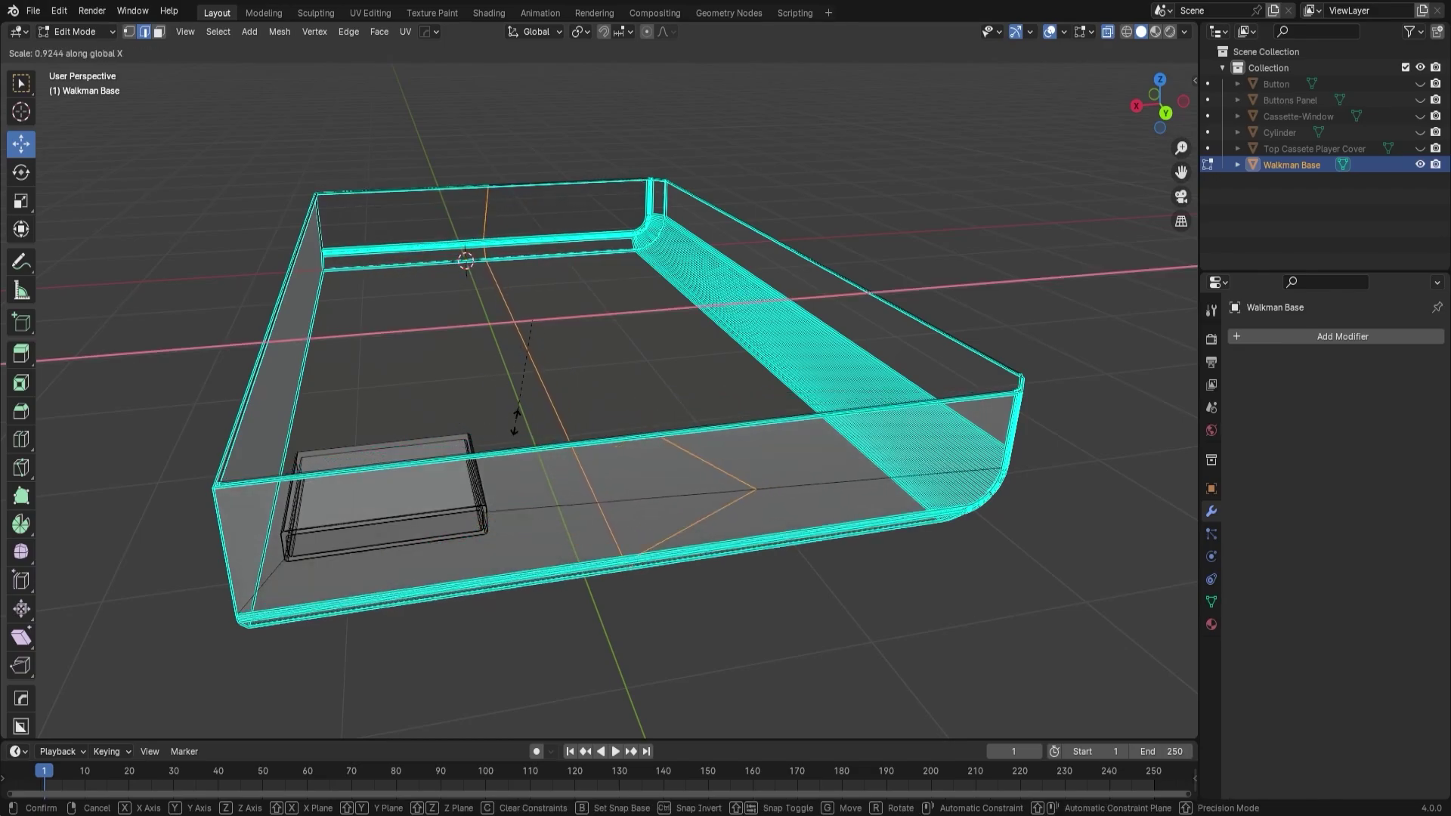
text(0)
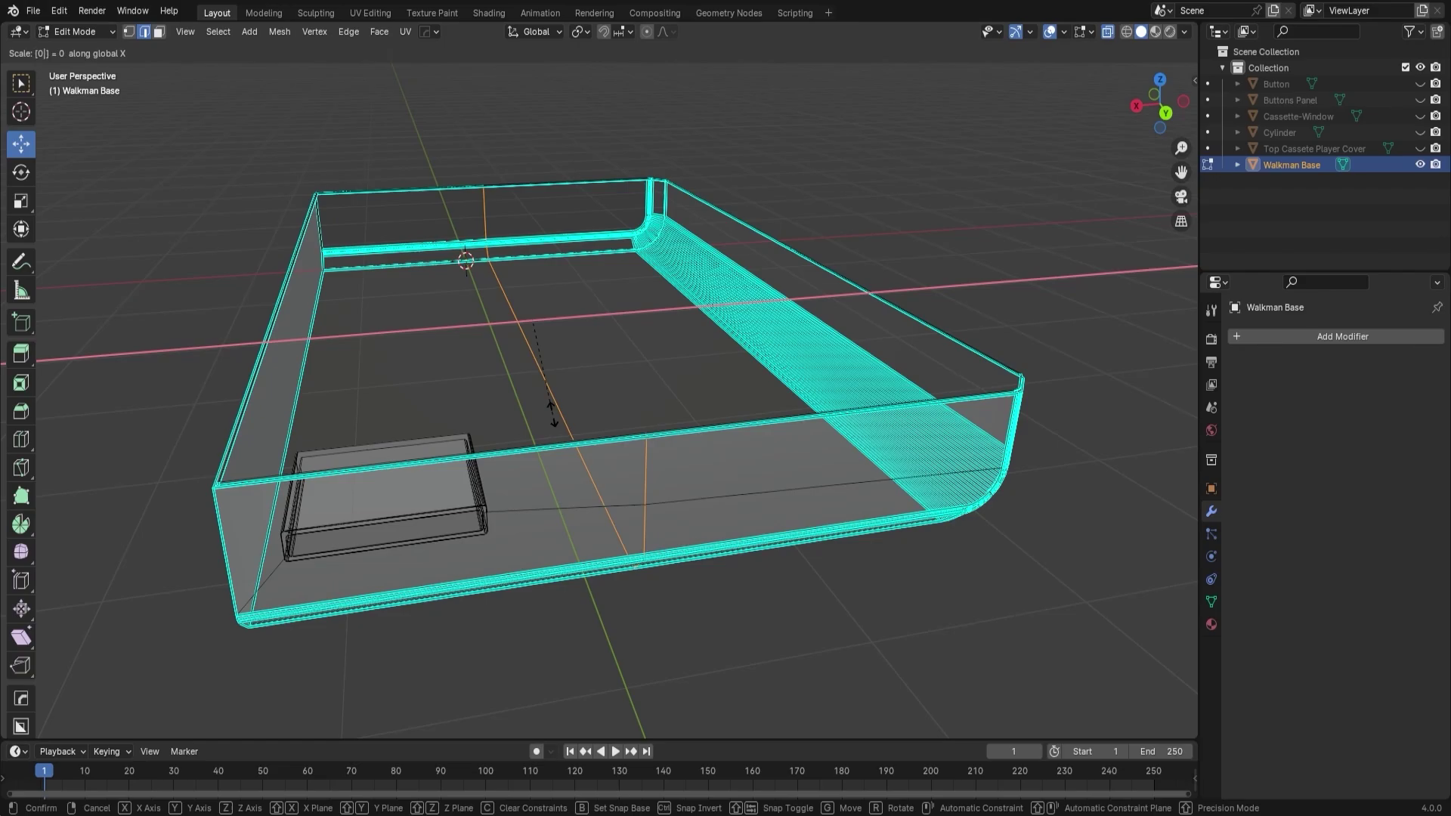
key(Return)
middle_drag(531, 404, 570, 292)
scroll(570, 292, up, 2)
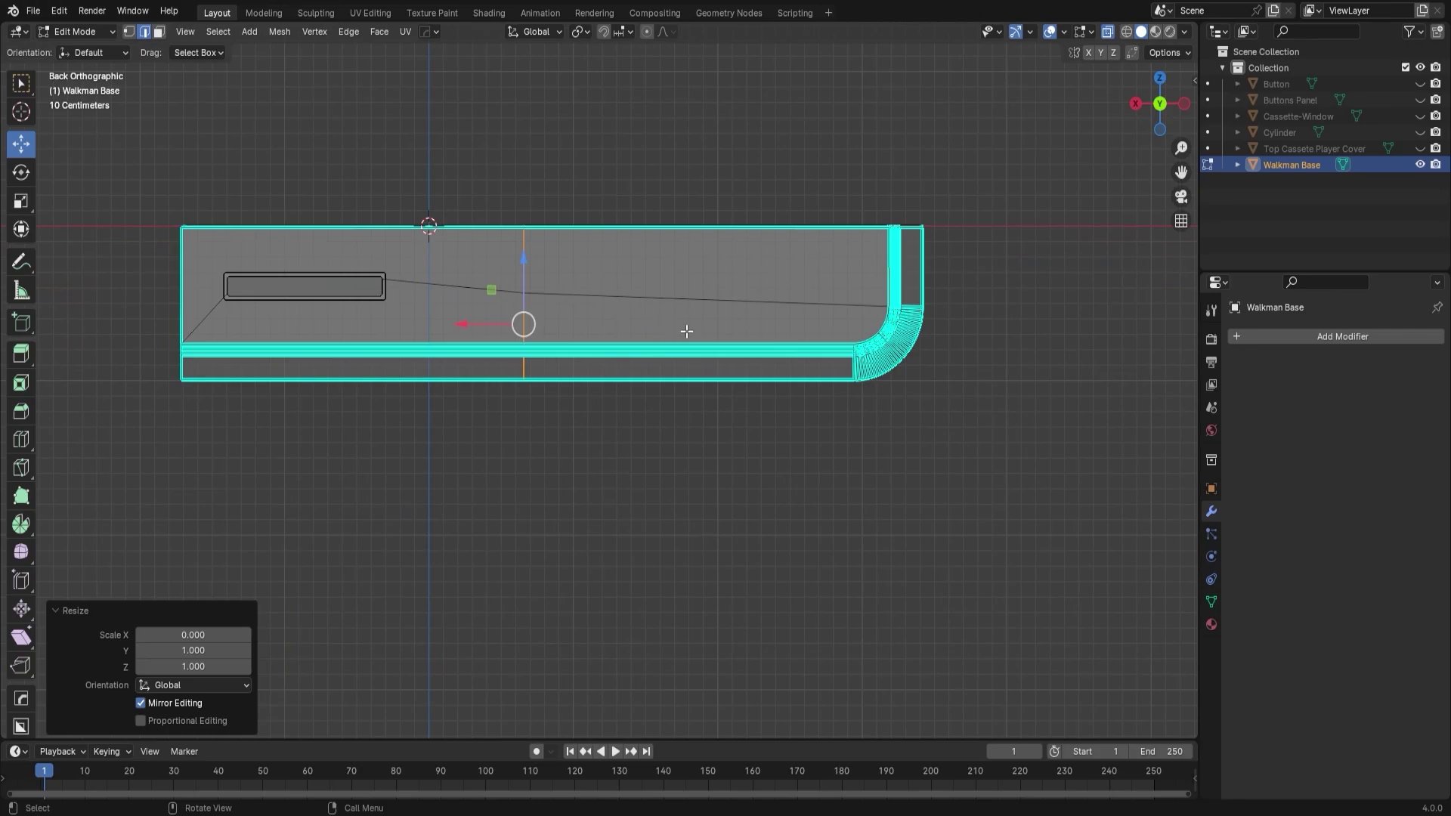
scroll(686, 331, up, 1)
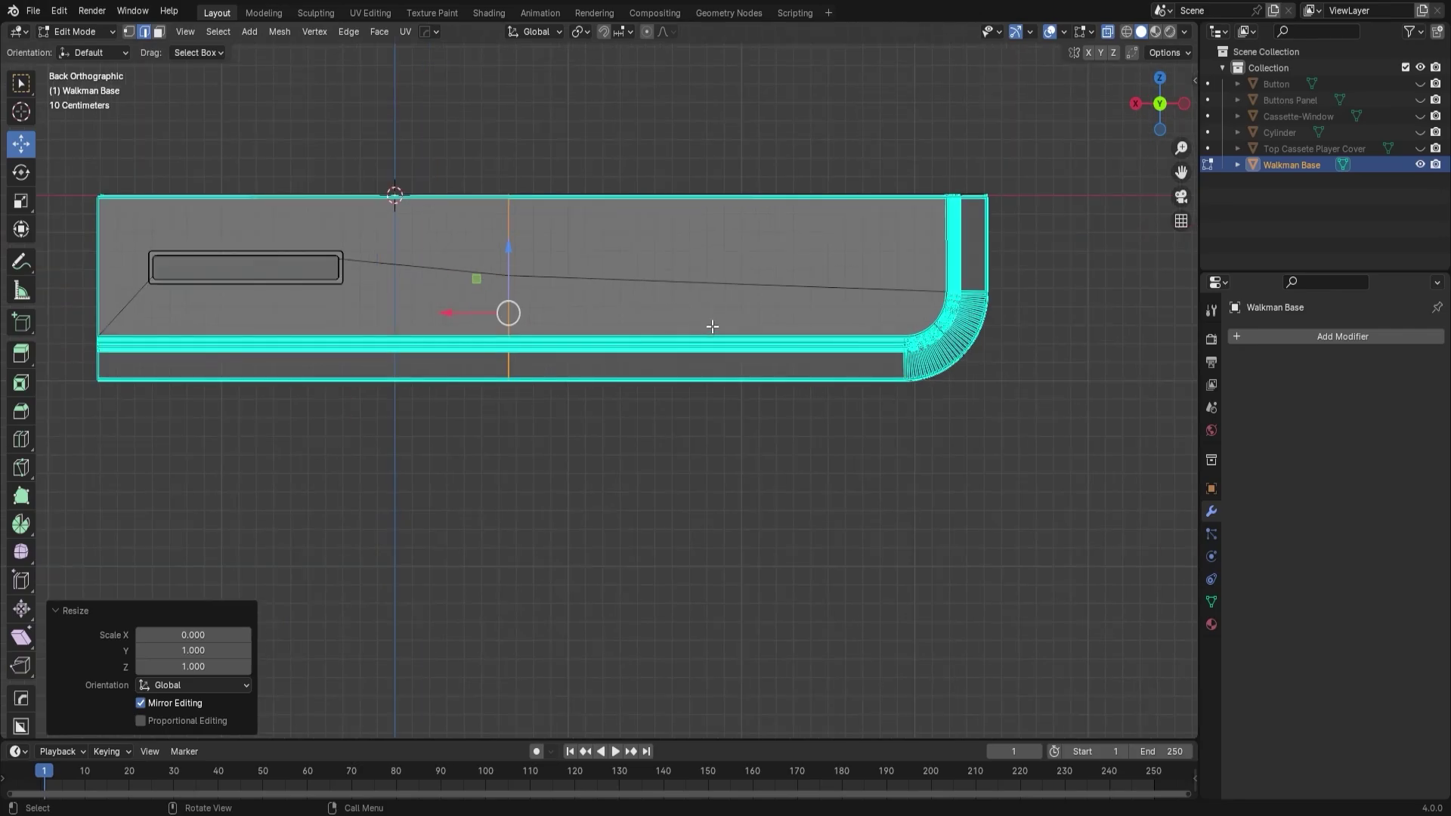
Level the near end wall's sloping edge between the middle cut and the rounded corner by scaling it to 0 along Z.
middle_drag(710, 330, 752, 311)
alt+click(735, 299)
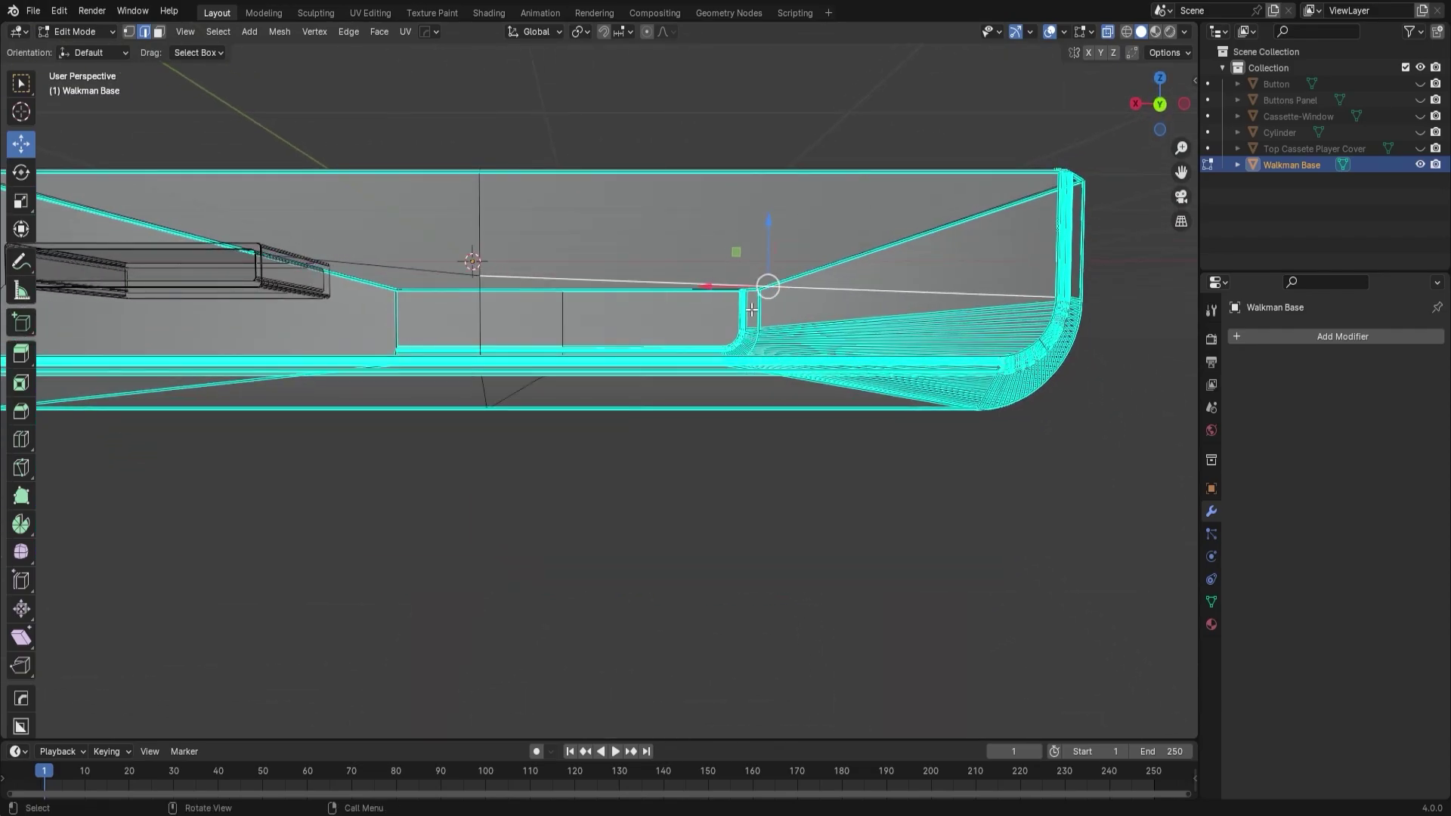
key(ctrl+KP_1)
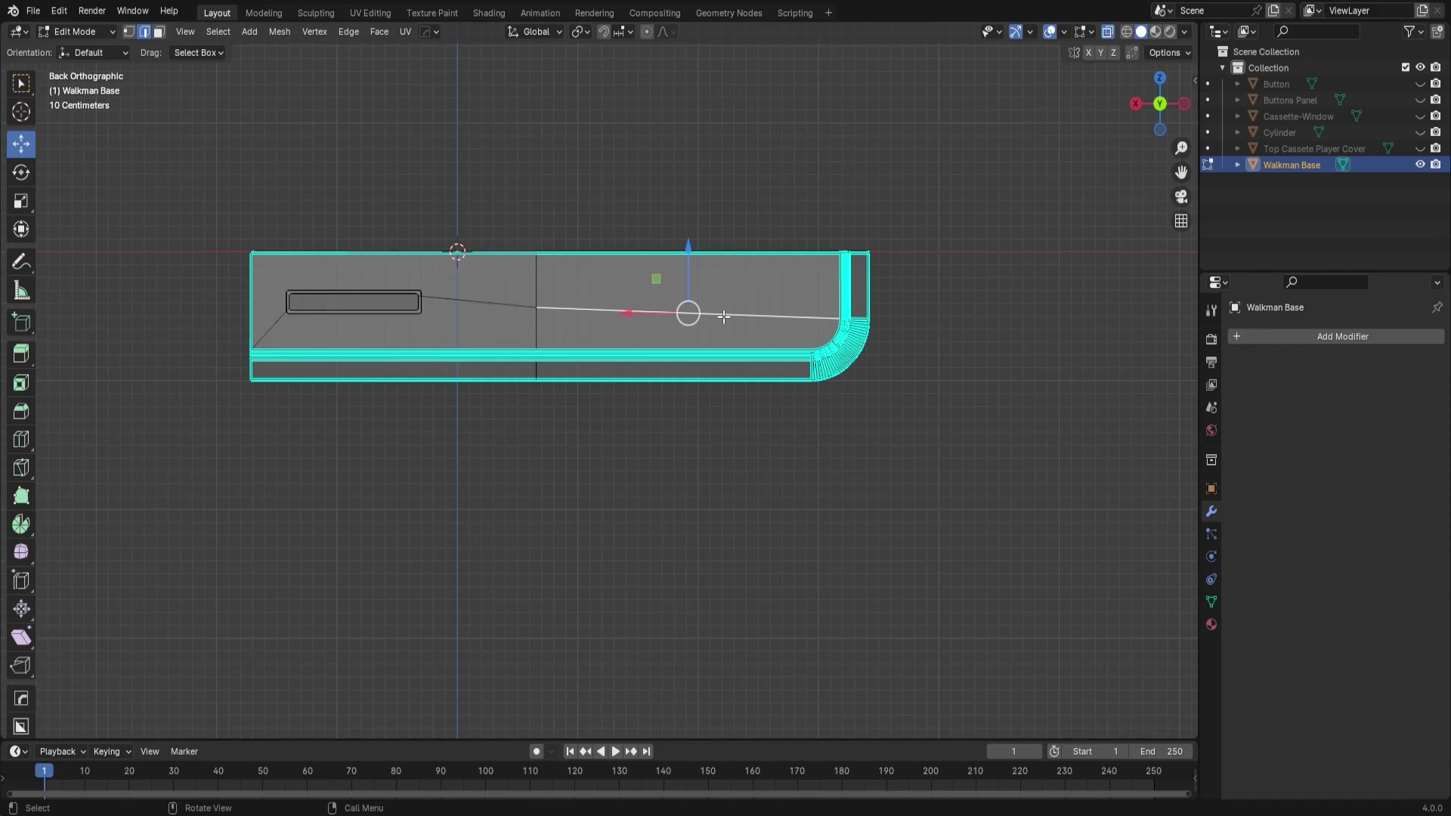
key(s)
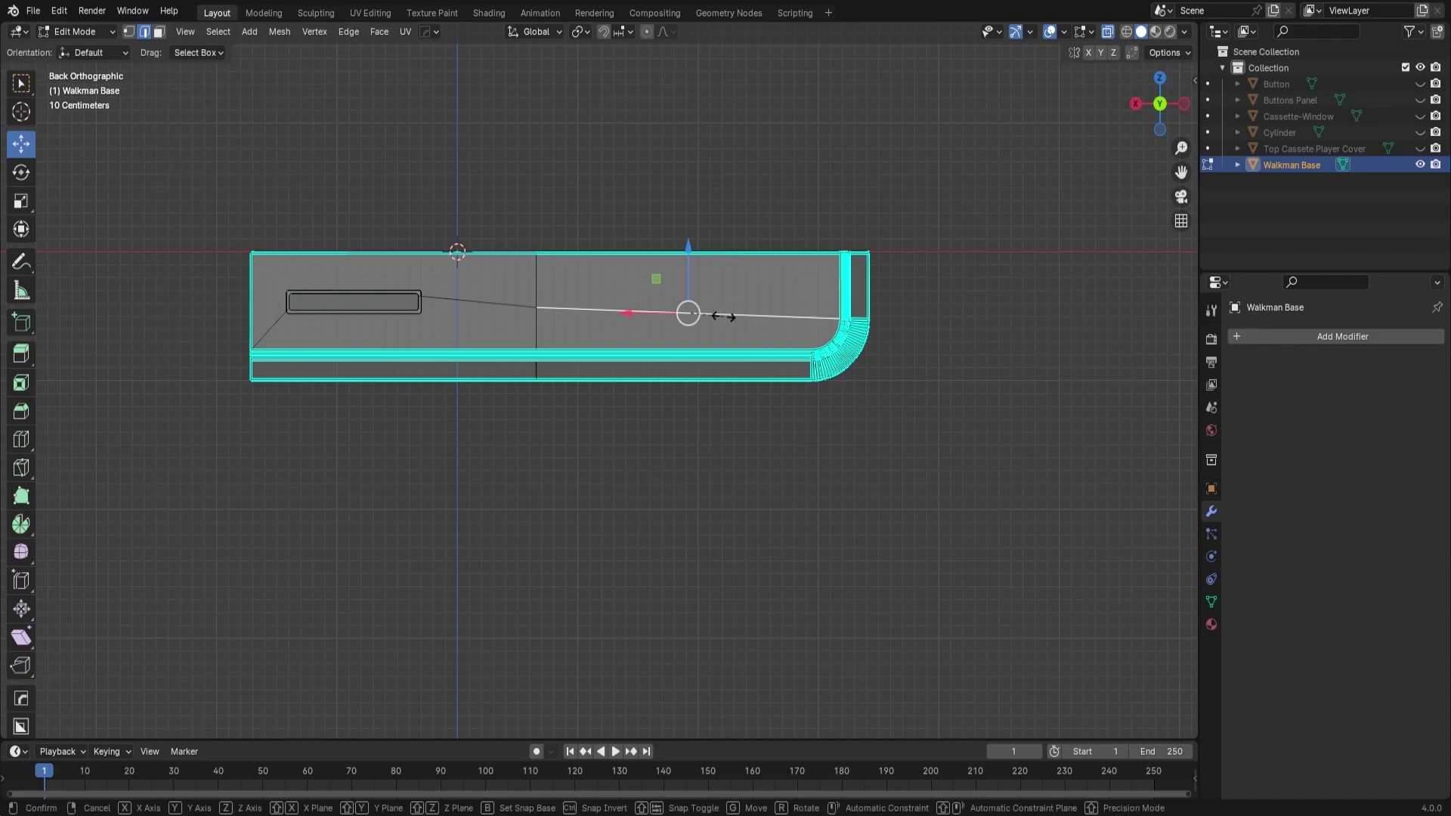
key(z)
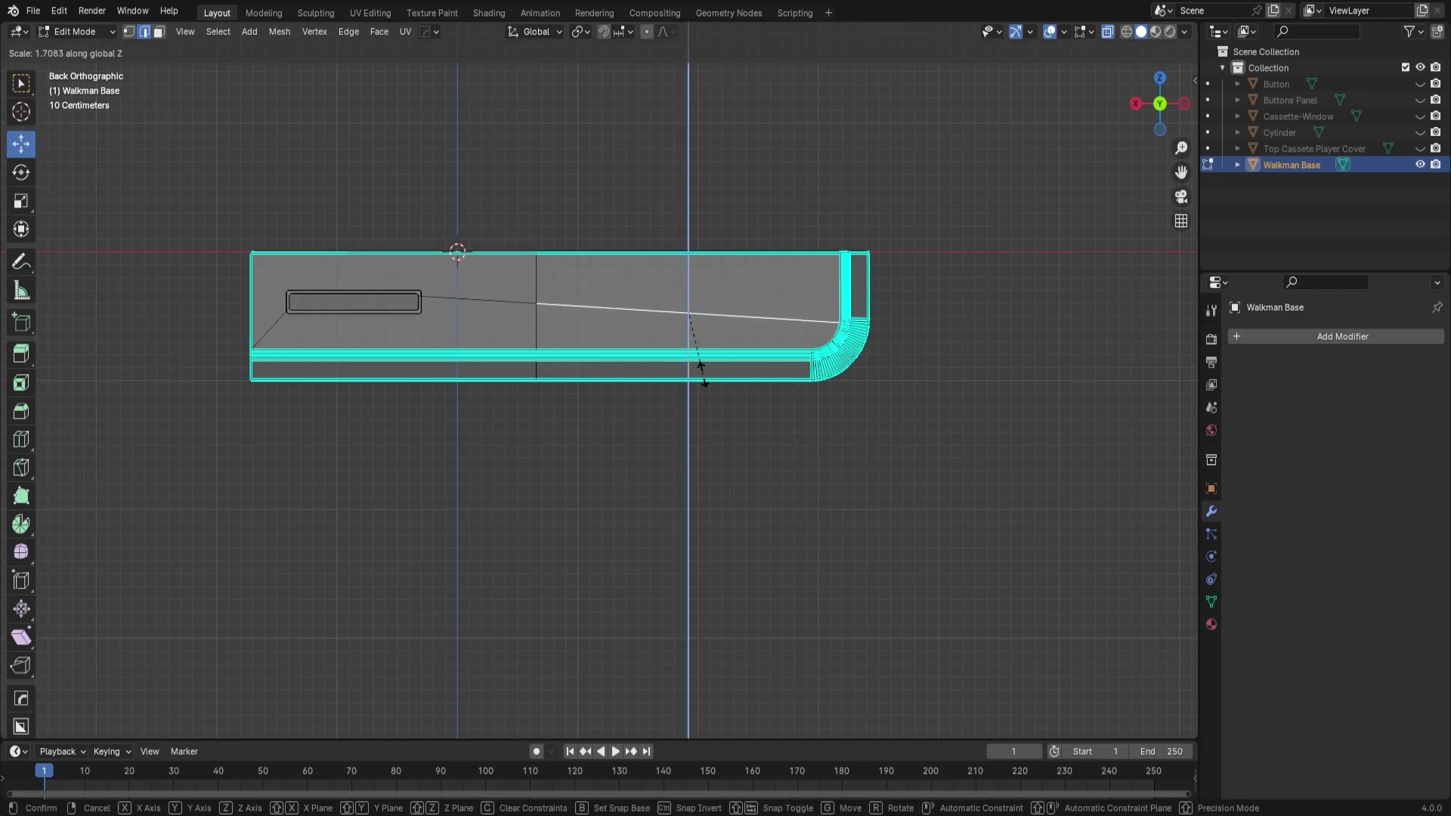
text(0)
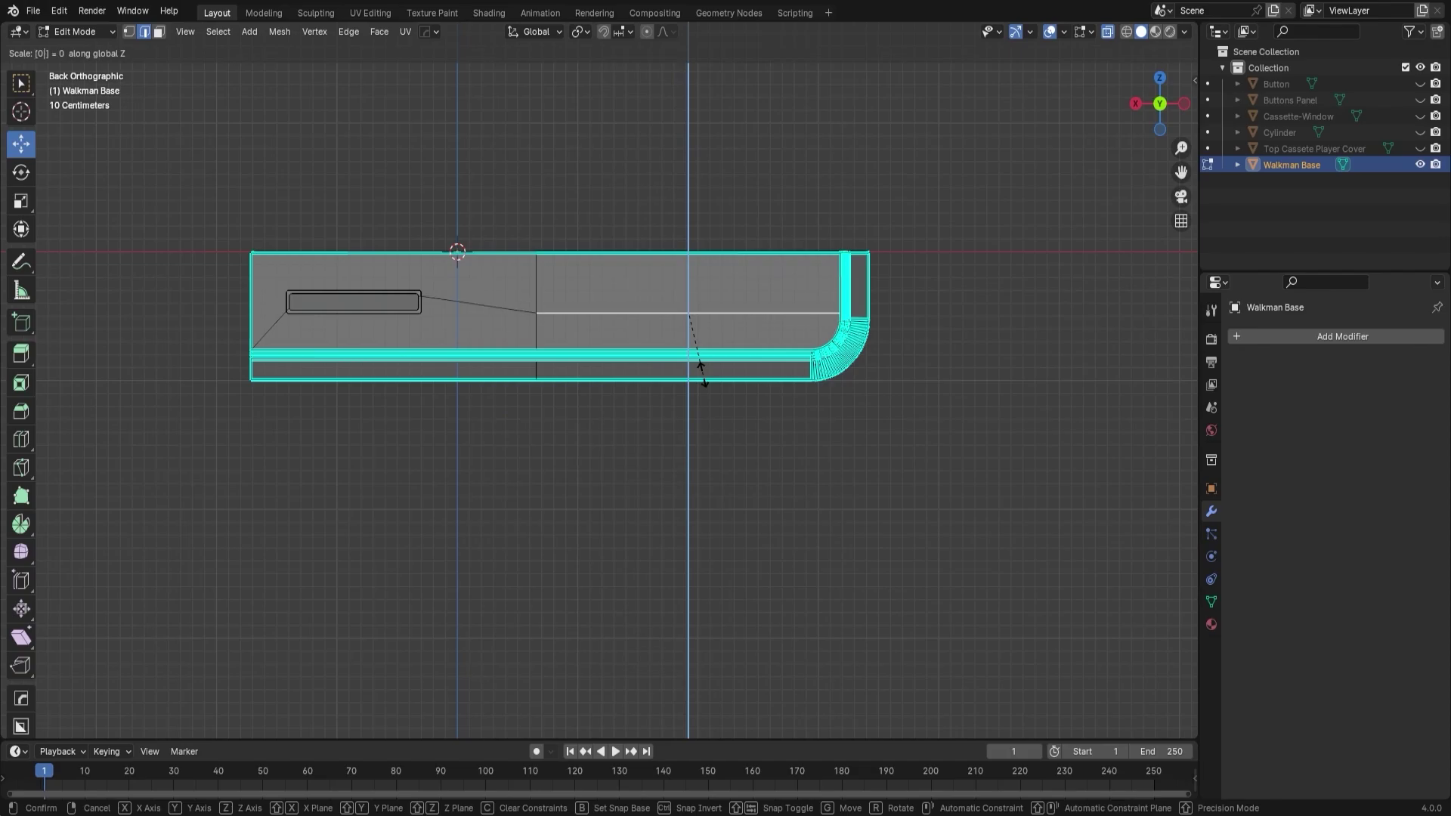
key(Return)
Subdivide the edges between the middle cut and the base's rounded side with 2 cuts.
middle_drag(585, 416, 629, 478)
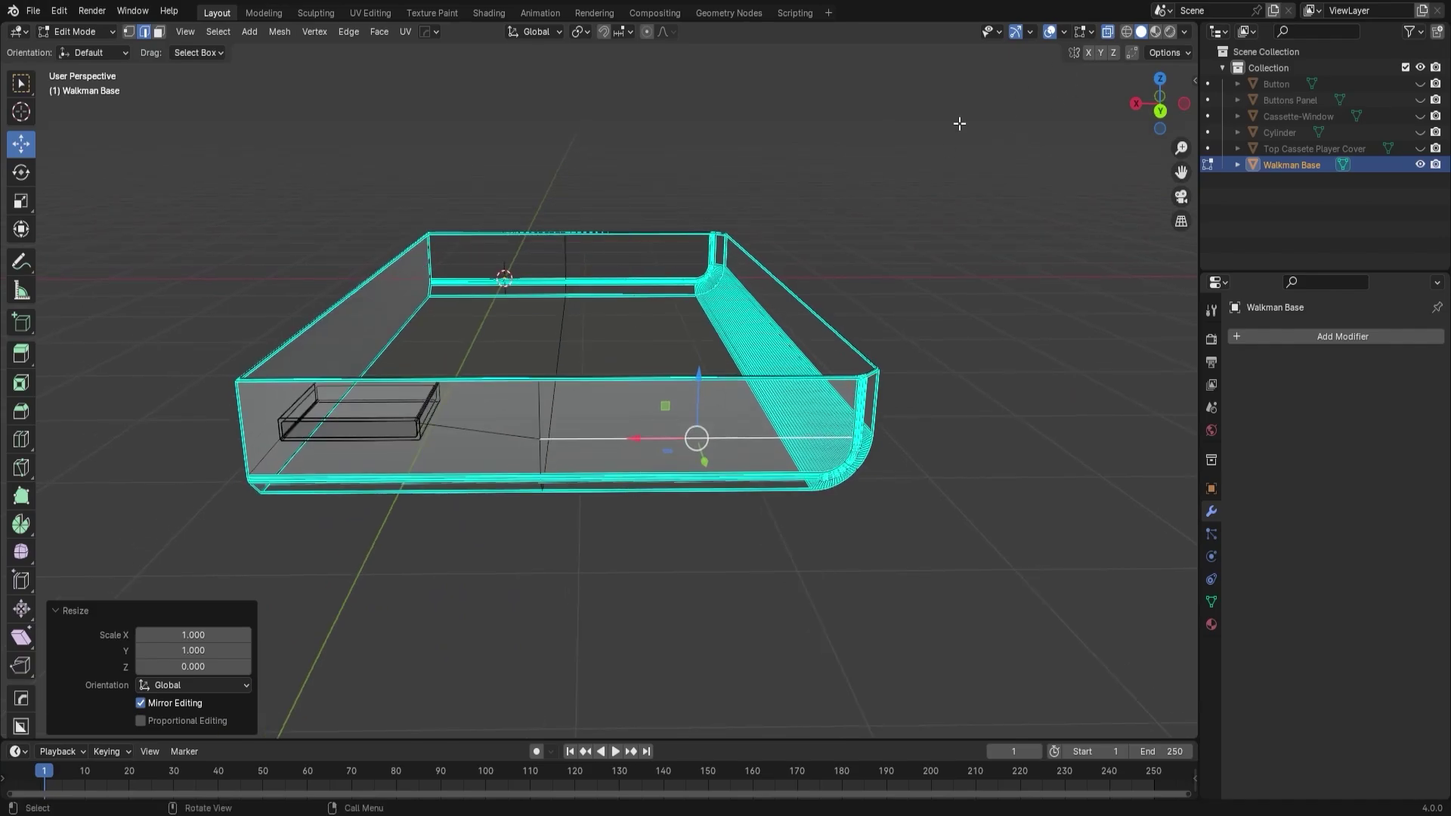
drag(635, 182, 648, 554)
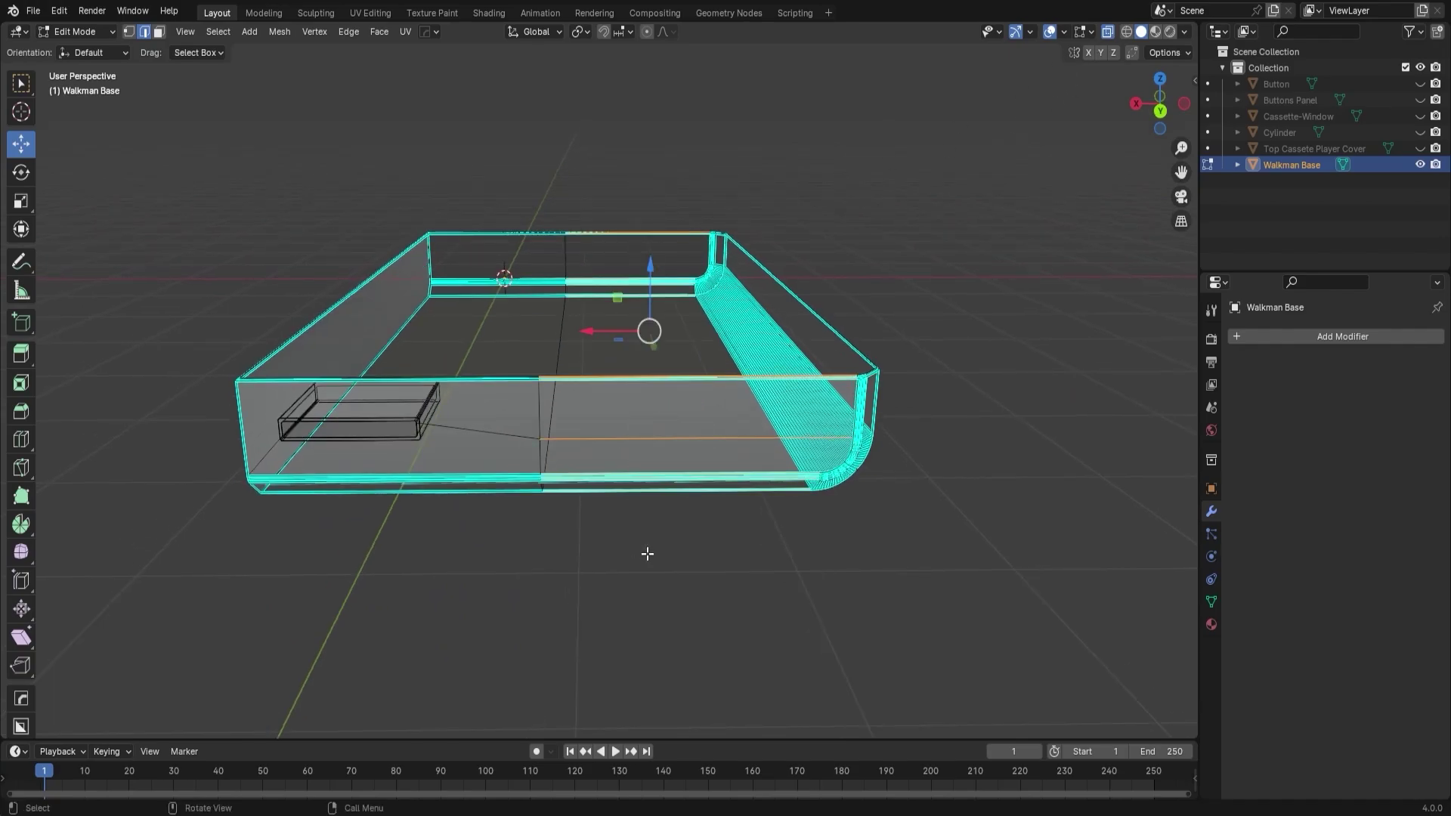
right_click(643, 437)
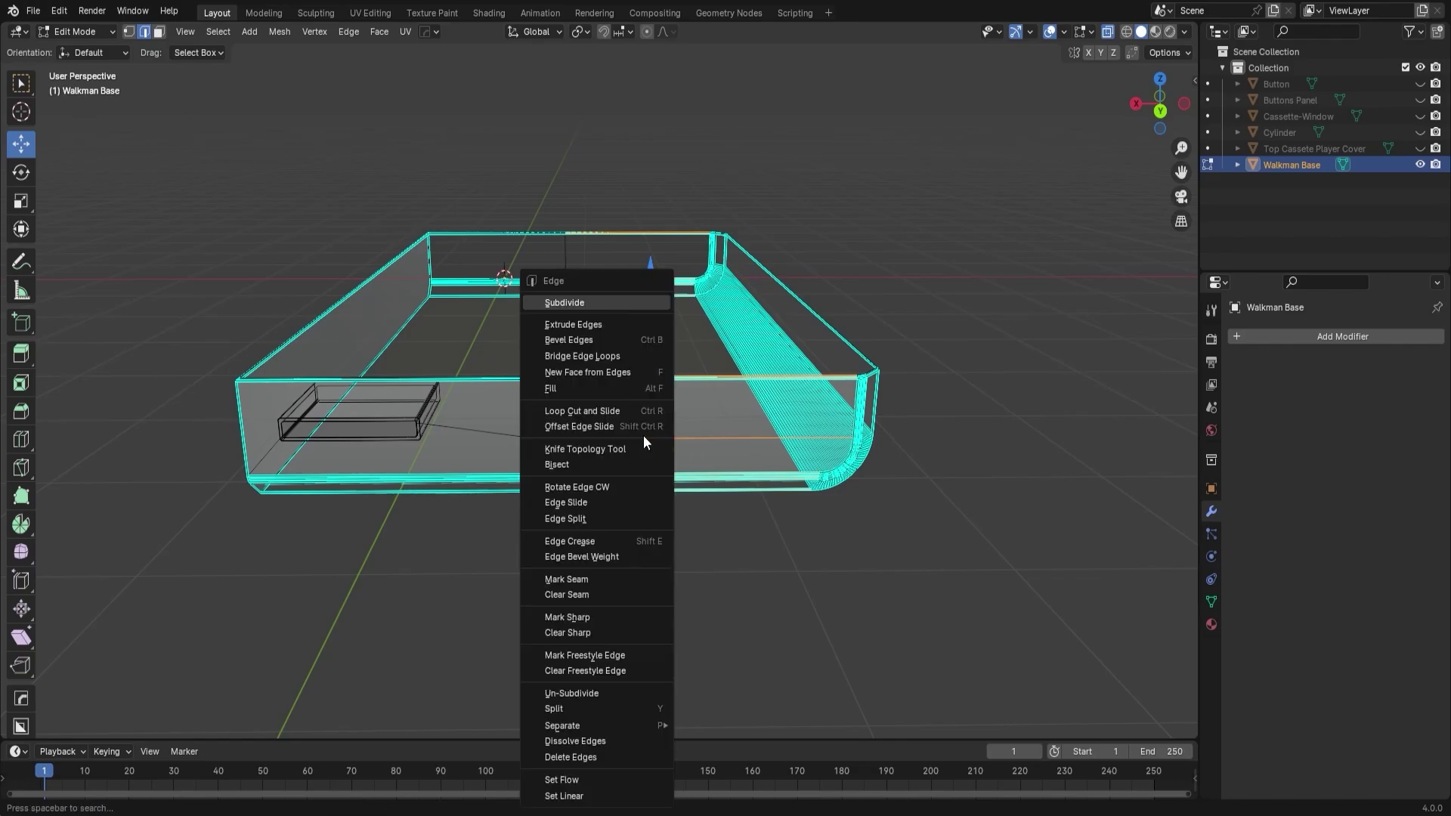
click(597, 303)
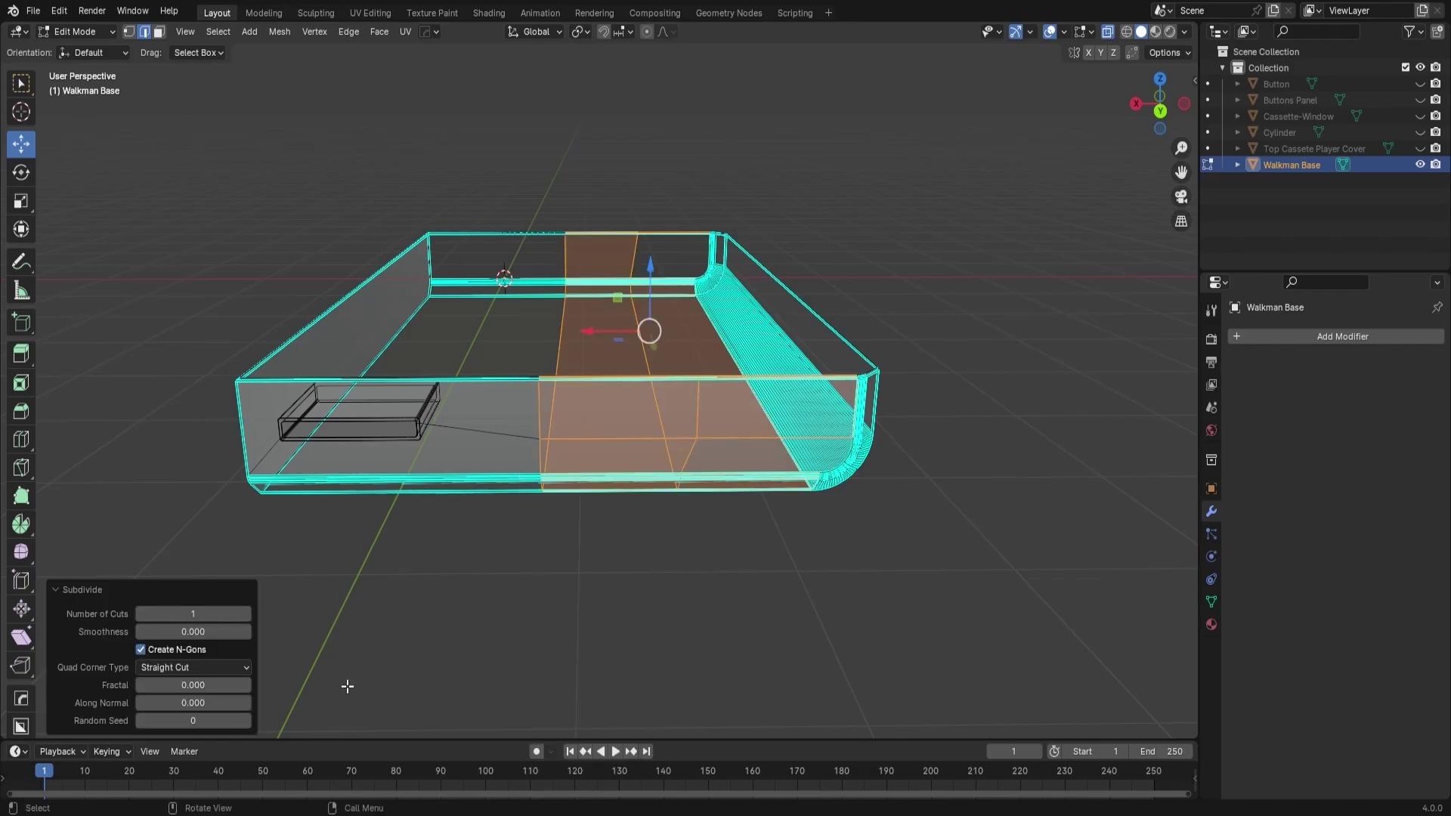
click(247, 614)
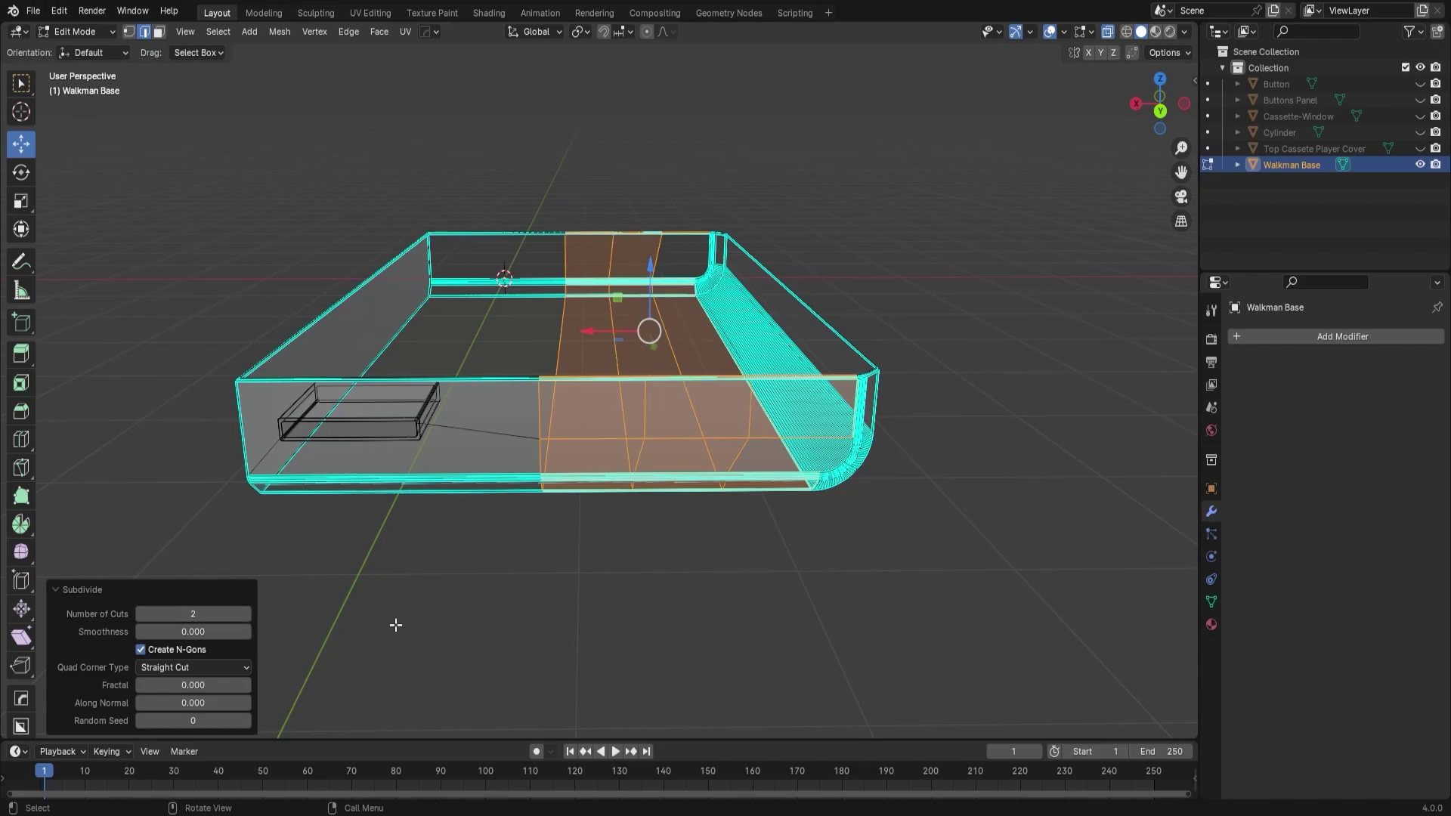
middle_drag(395, 622, 646, 610)
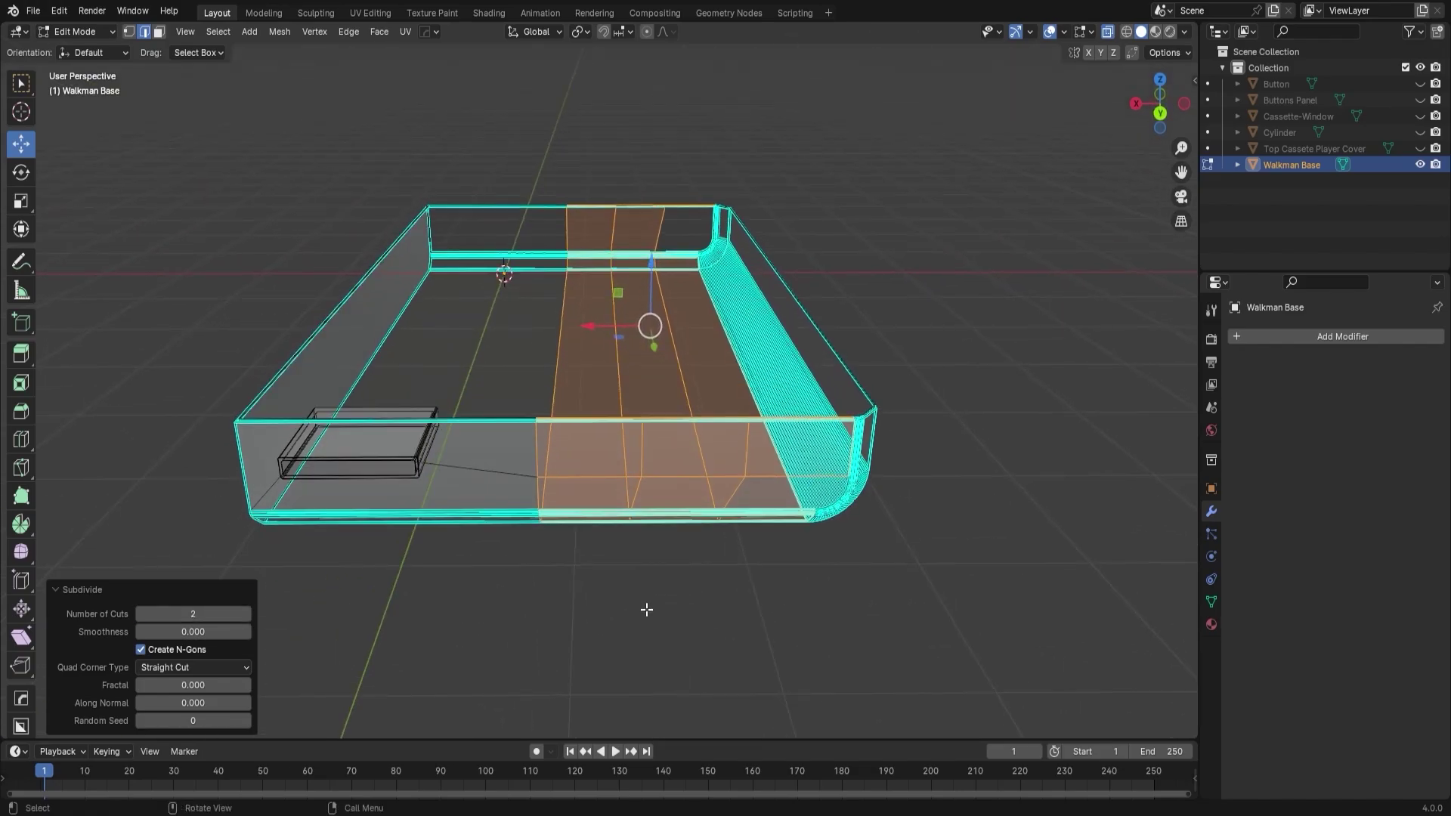
Deselect the middle cut and the near end wall's rim, mid-height and bottom edges running along X, keeping the two new cuts selected.
drag(505, 143, 602, 632)
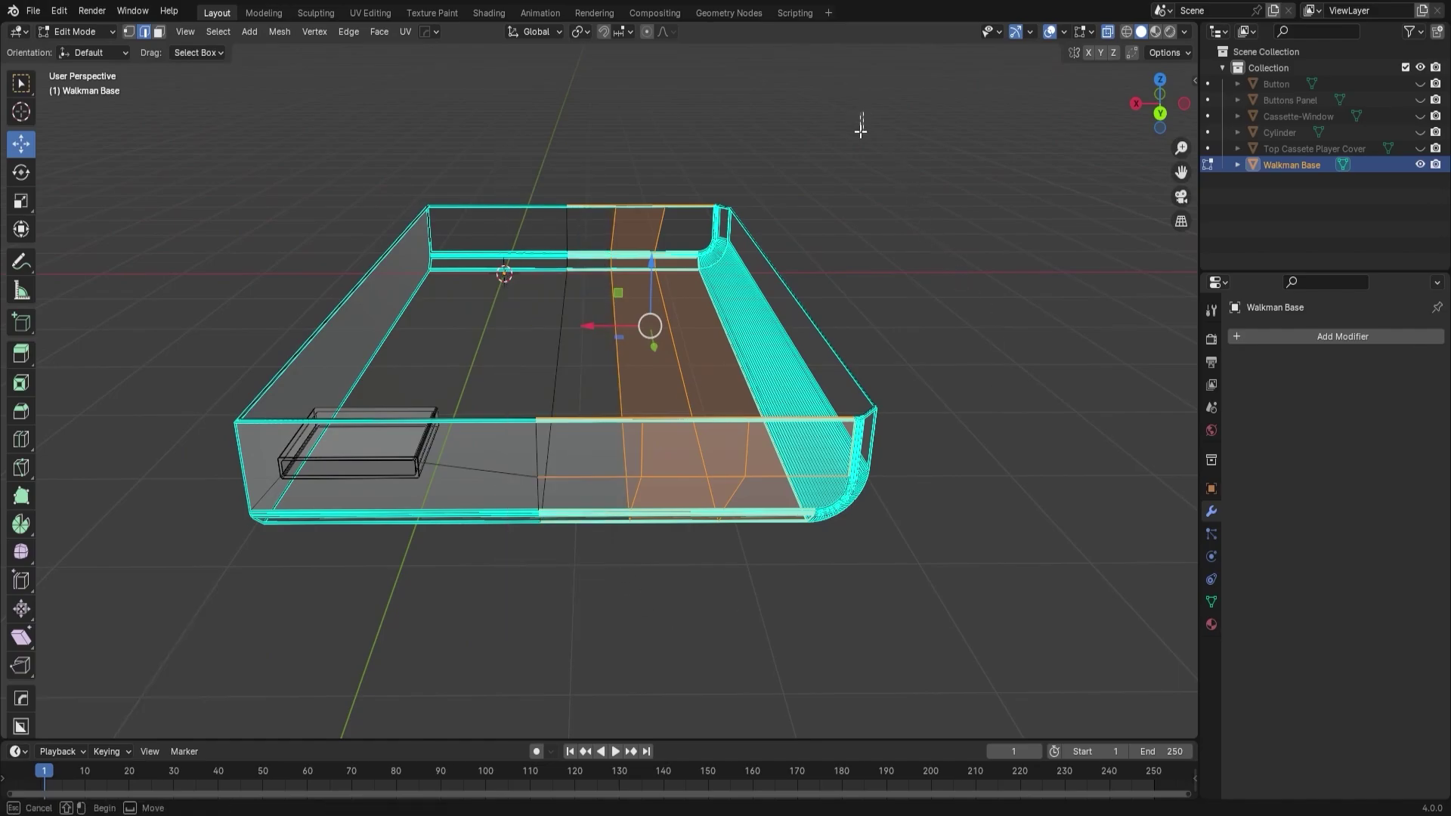
ctrl+drag(863, 111, 794, 631)
middle_drag(801, 622, 862, 460)
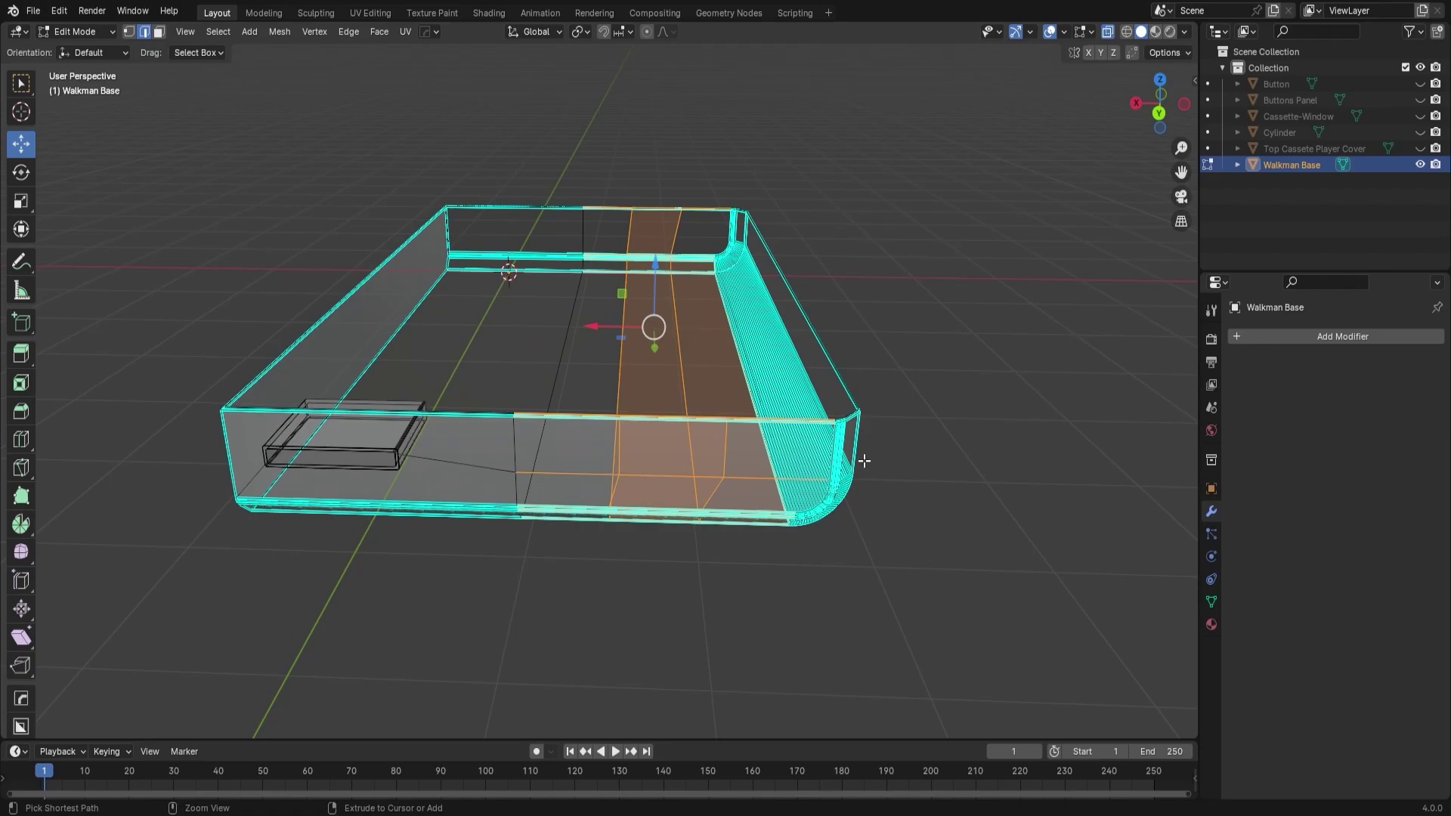
ctrl+drag(664, 454, 666, 579)
ctrl+drag(539, 452, 564, 554)
ctrl+drag(558, 413, 570, 456)
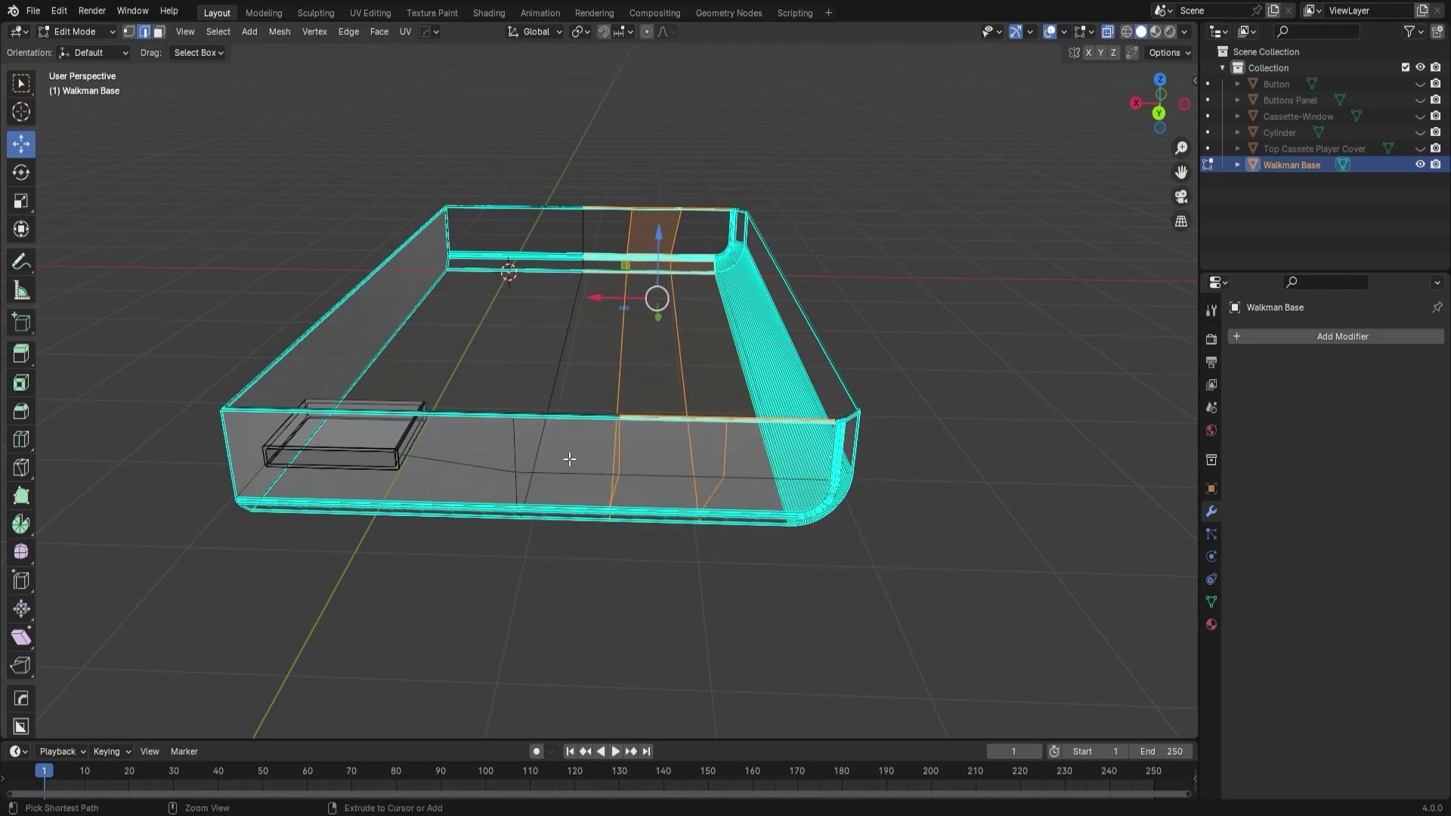
ctrl+drag(761, 378, 774, 471)
ctrl+drag(652, 389, 661, 458)
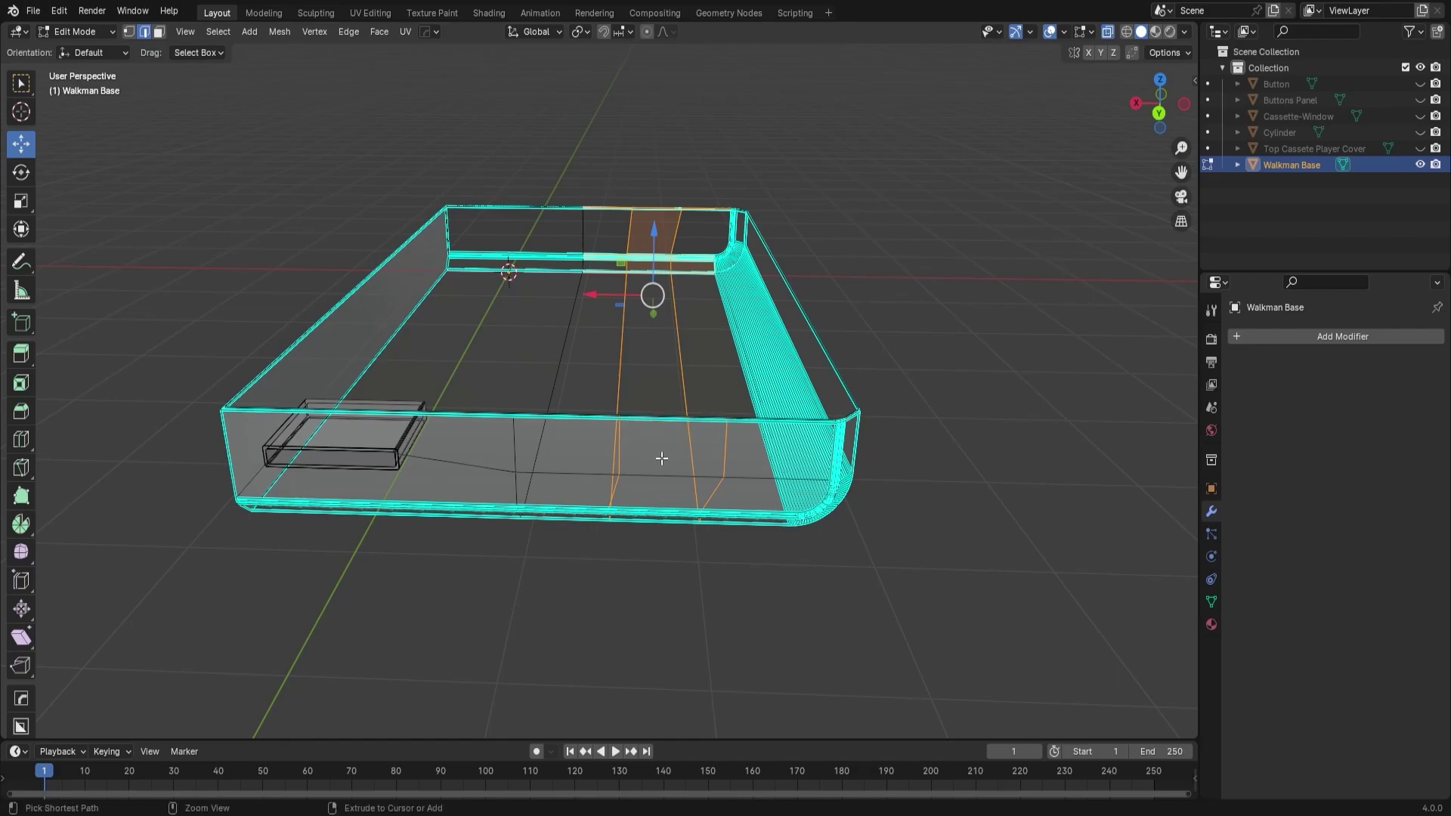
ctrl+drag(562, 487, 582, 582)
ctrl+drag(654, 493, 684, 591)
ctrl+drag(758, 482, 782, 544)
Deselect the far end wall's rim and bottom edges running along X so that only the two new cuts stay selected.
ctrl+drag(603, 182, 607, 308)
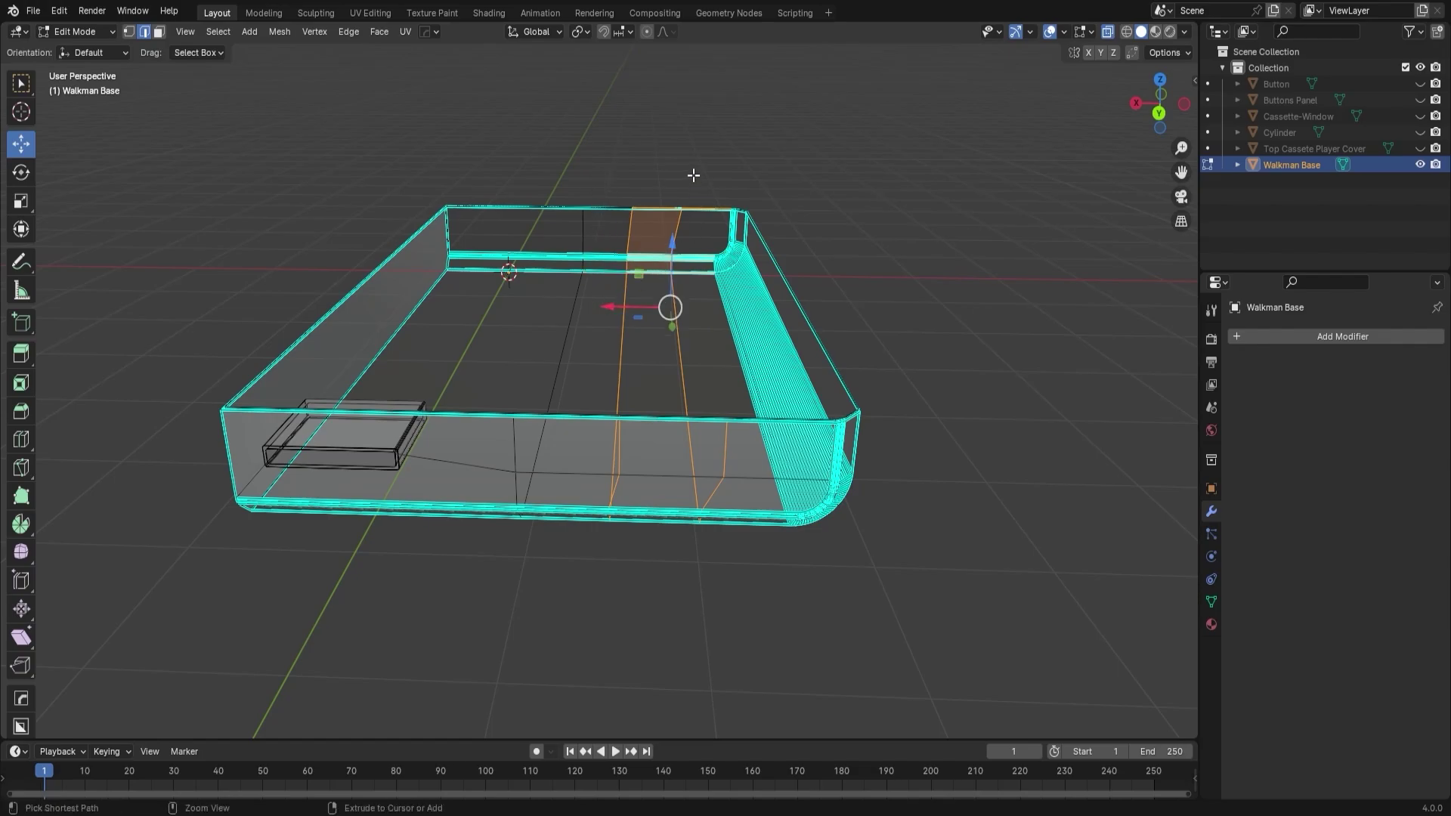
ctrl+drag(690, 172, 726, 237)
ctrl+drag(651, 177, 612, 309)
key(ctrl+z)
shift+drag(789, 167, 704, 316)
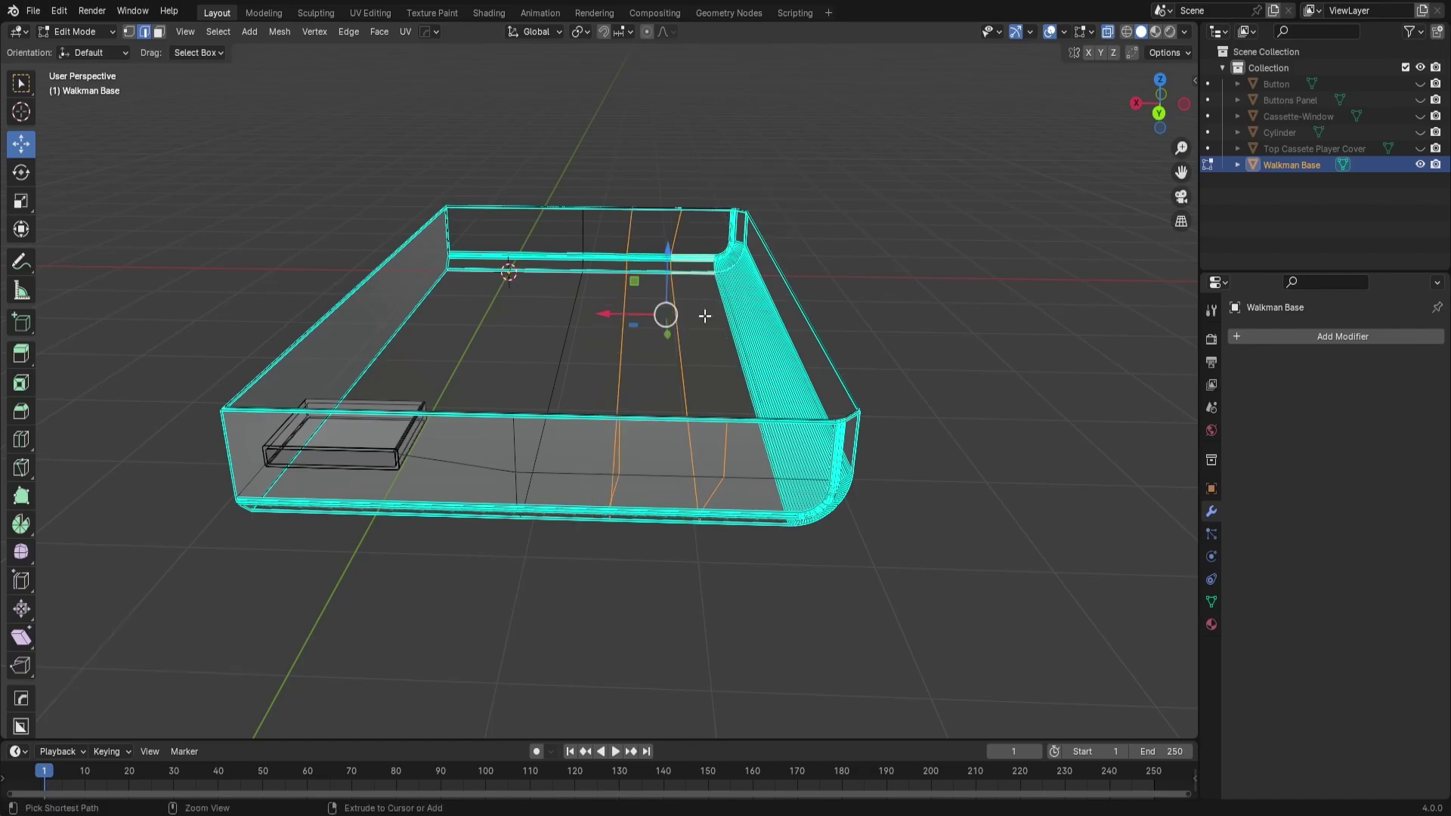
drag(609, 313, 584, 317)
key(ctrl+z)
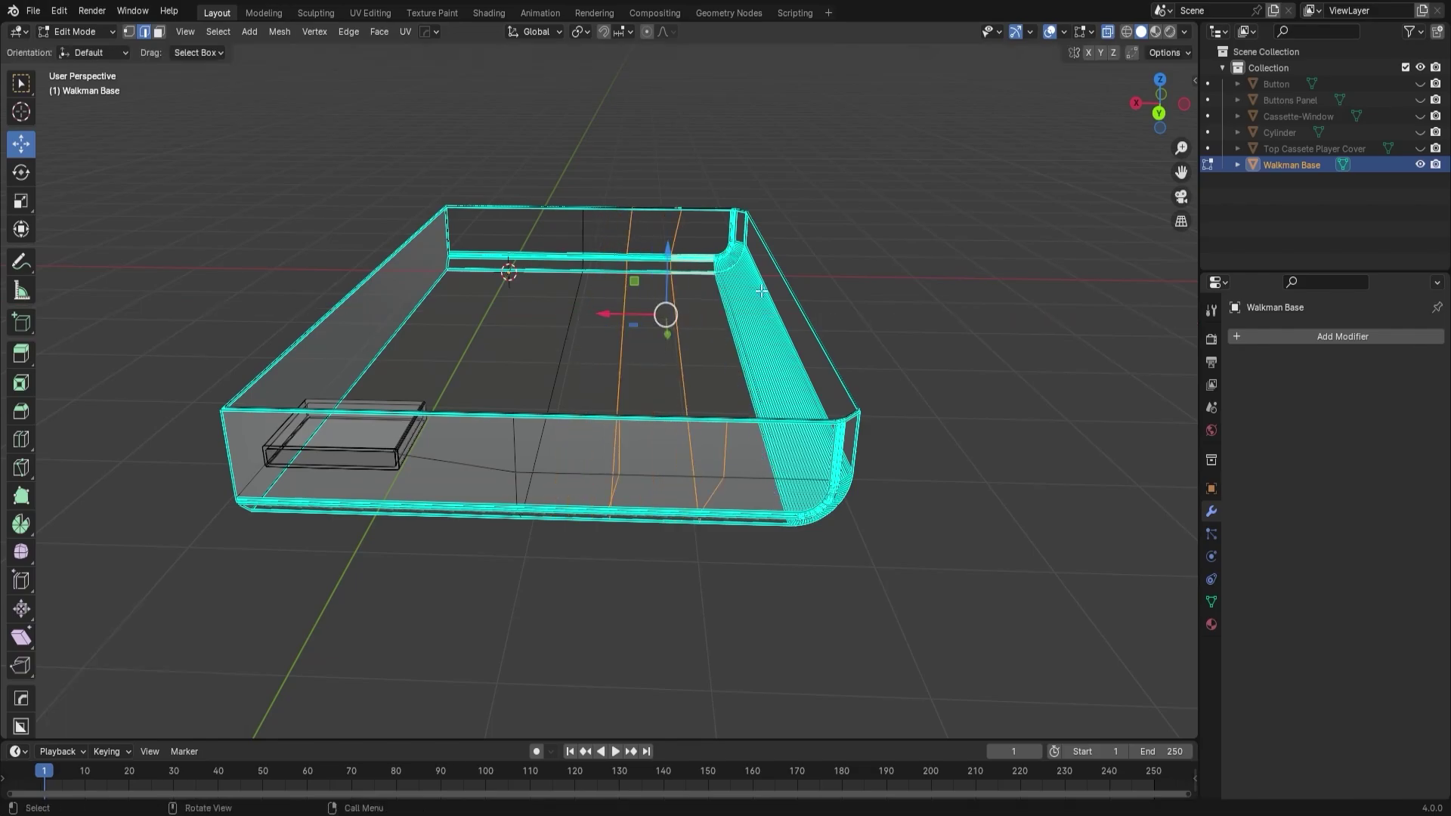
shift+drag(786, 229, 707, 305)
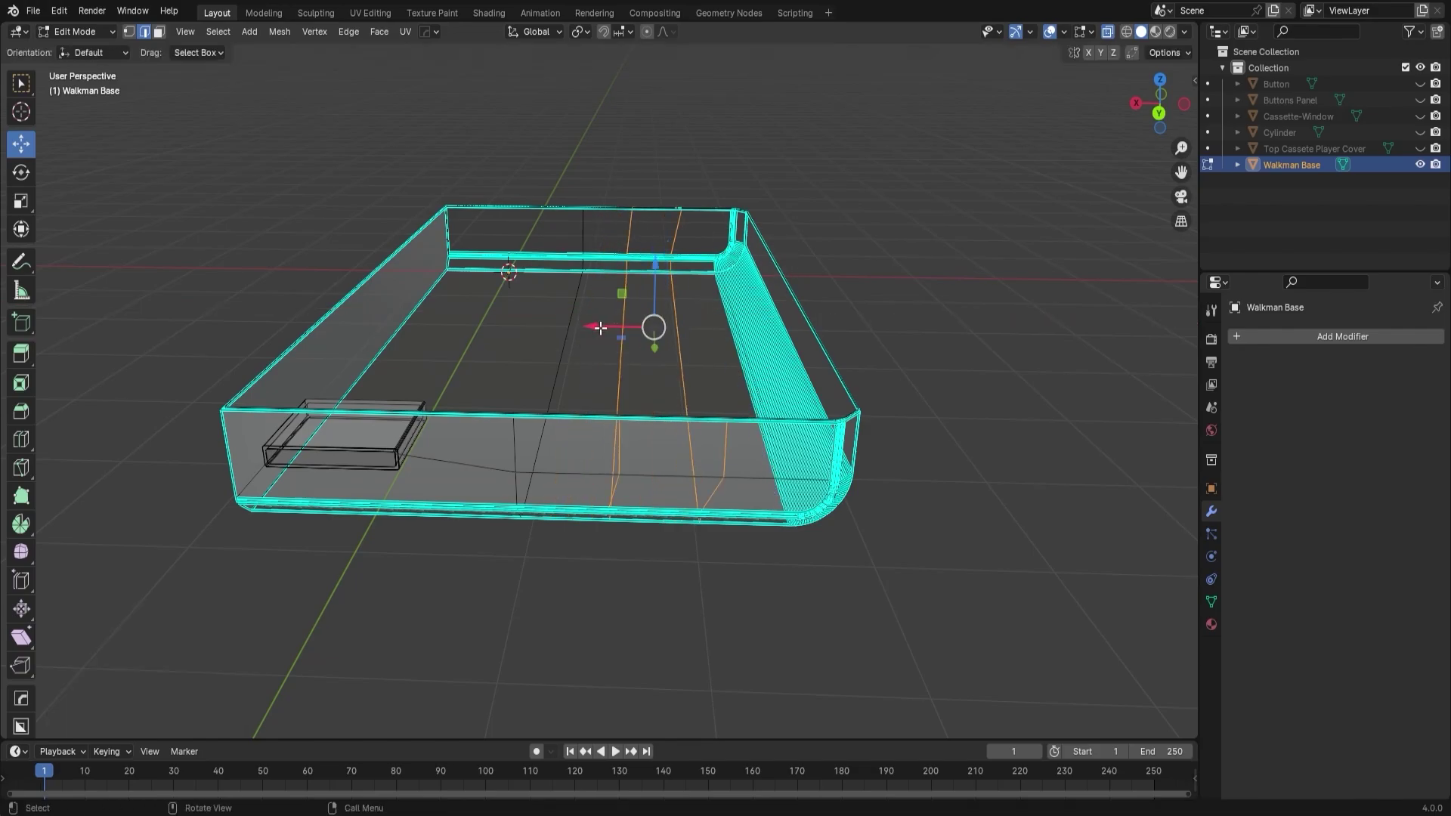
Try to flatten both new cuts together by scaling them to 0 along X, and undo the scale.
mouse_move(600, 327)
mouse_down()
mouse_move(570, 328)
mouse_move(604, 333)
mouse_up()
key(ctrl+z)
key(x)
key(s)
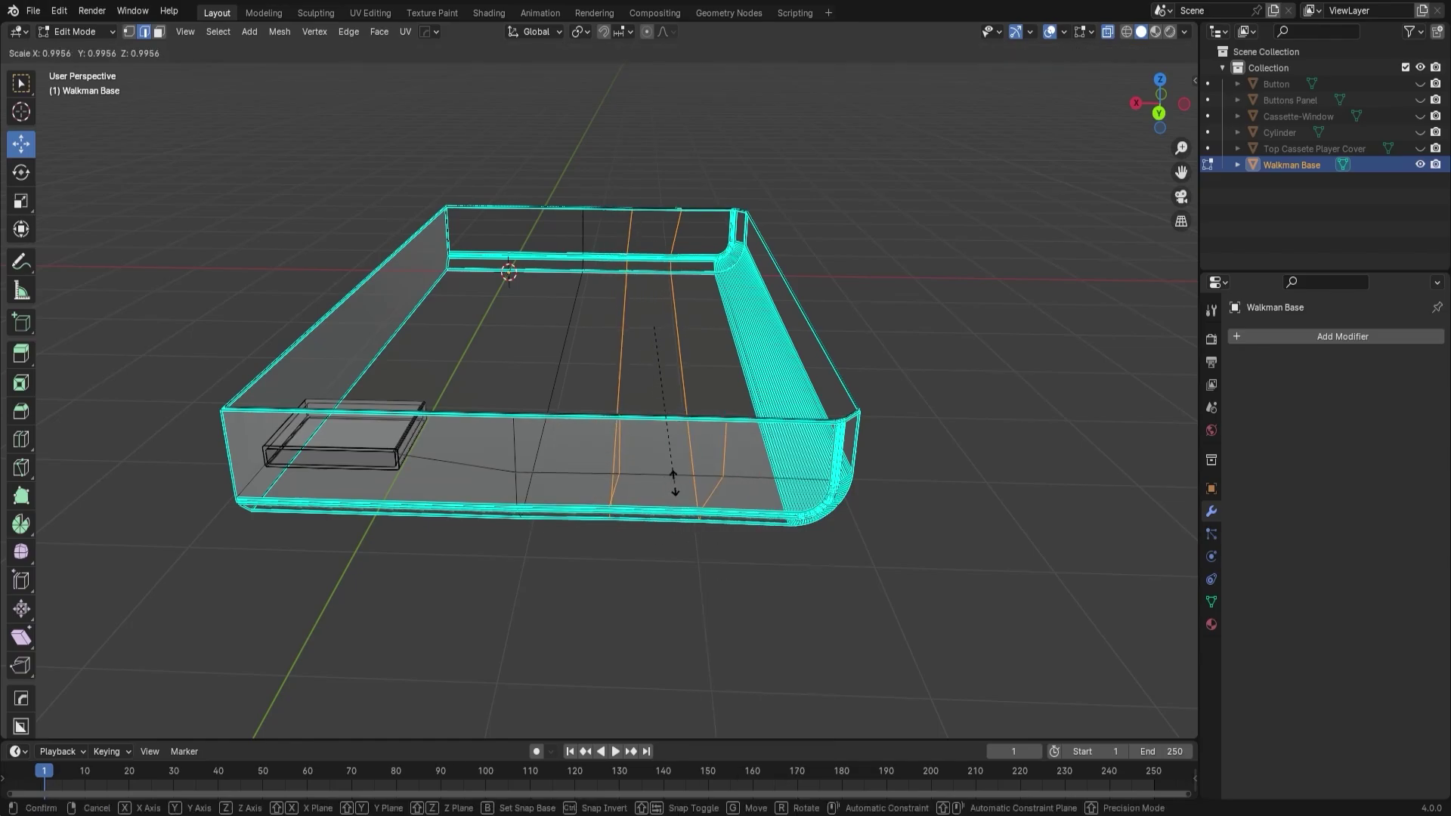
key(x)
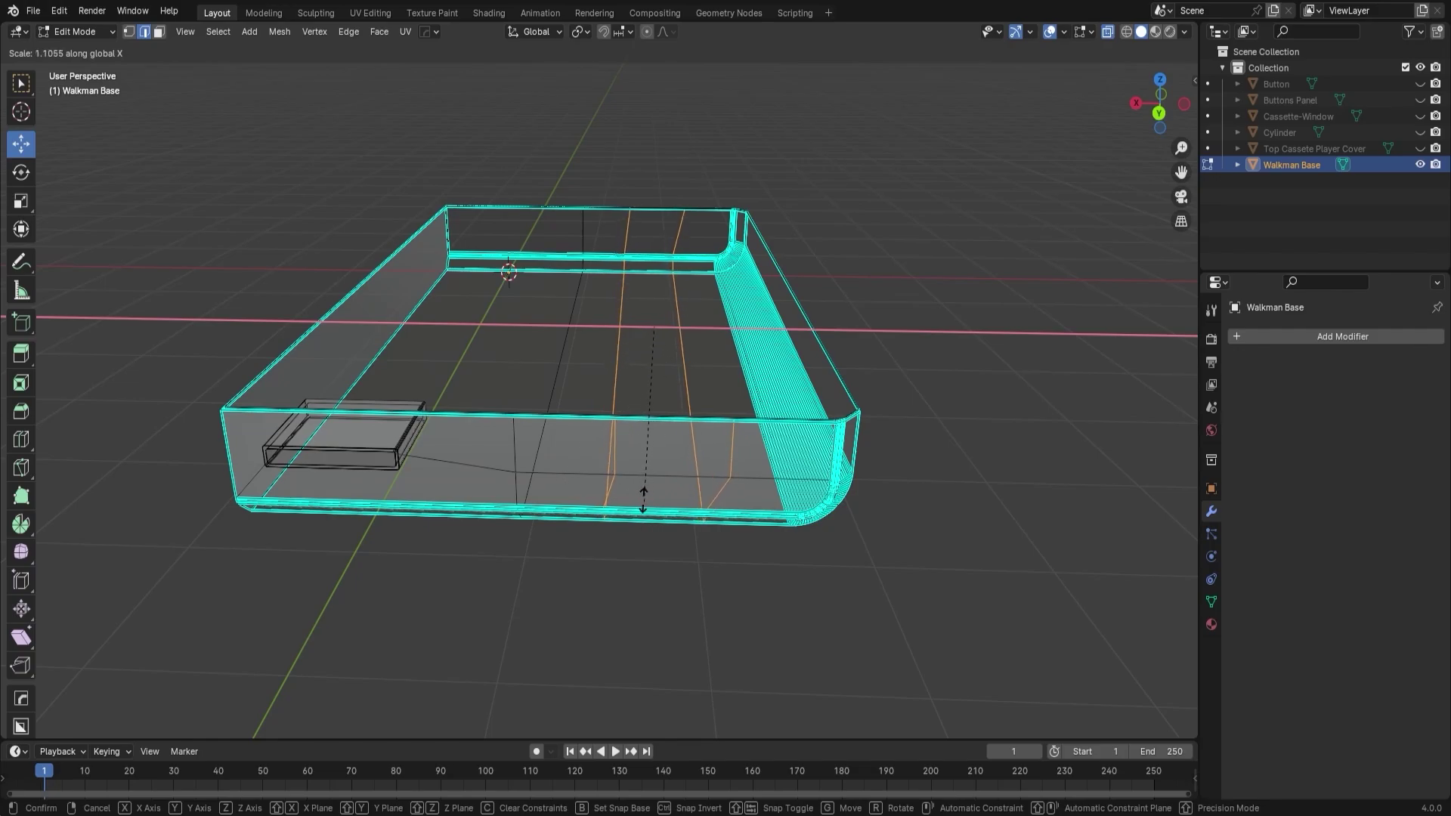
text(0)
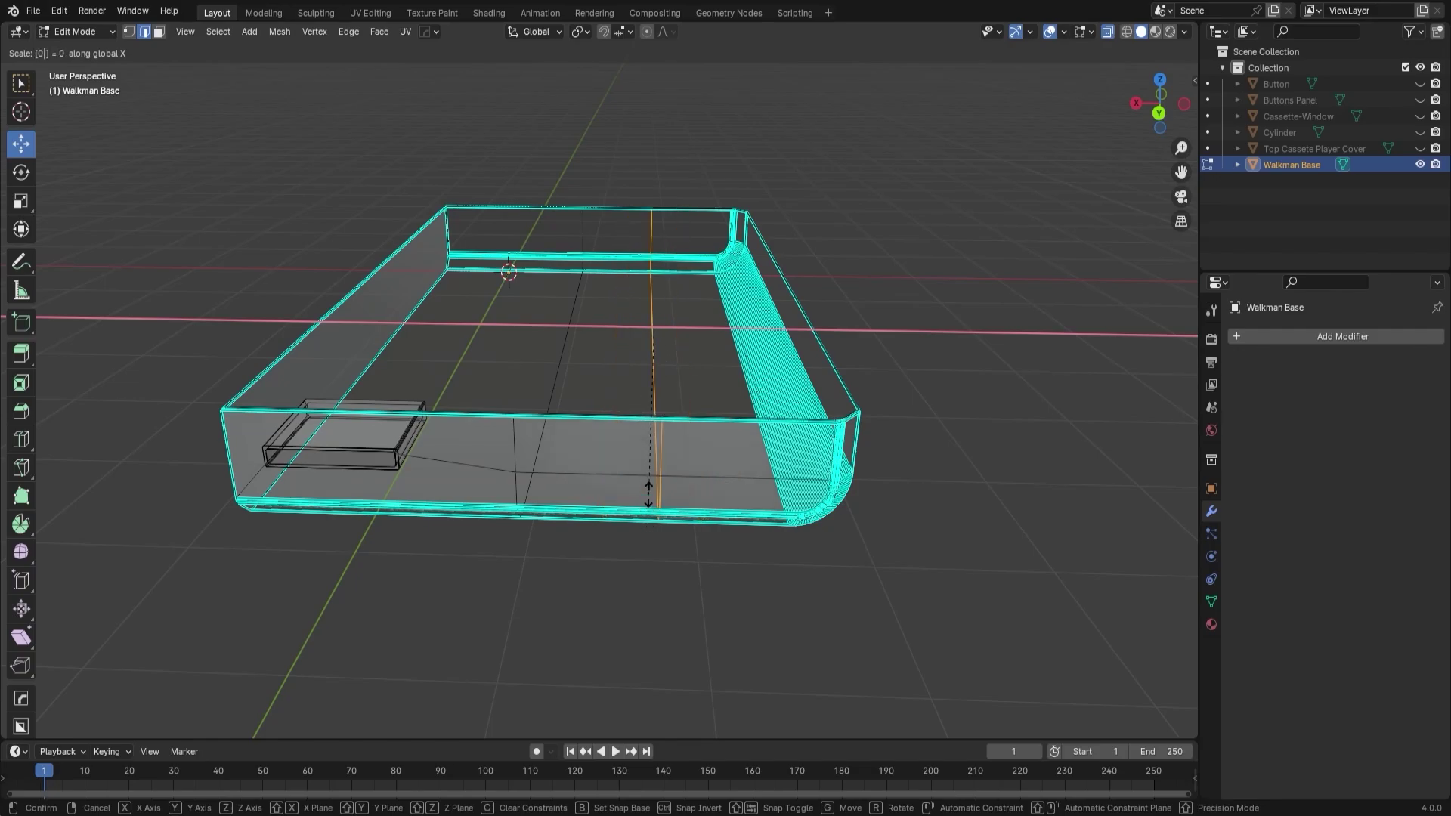
key(Return)
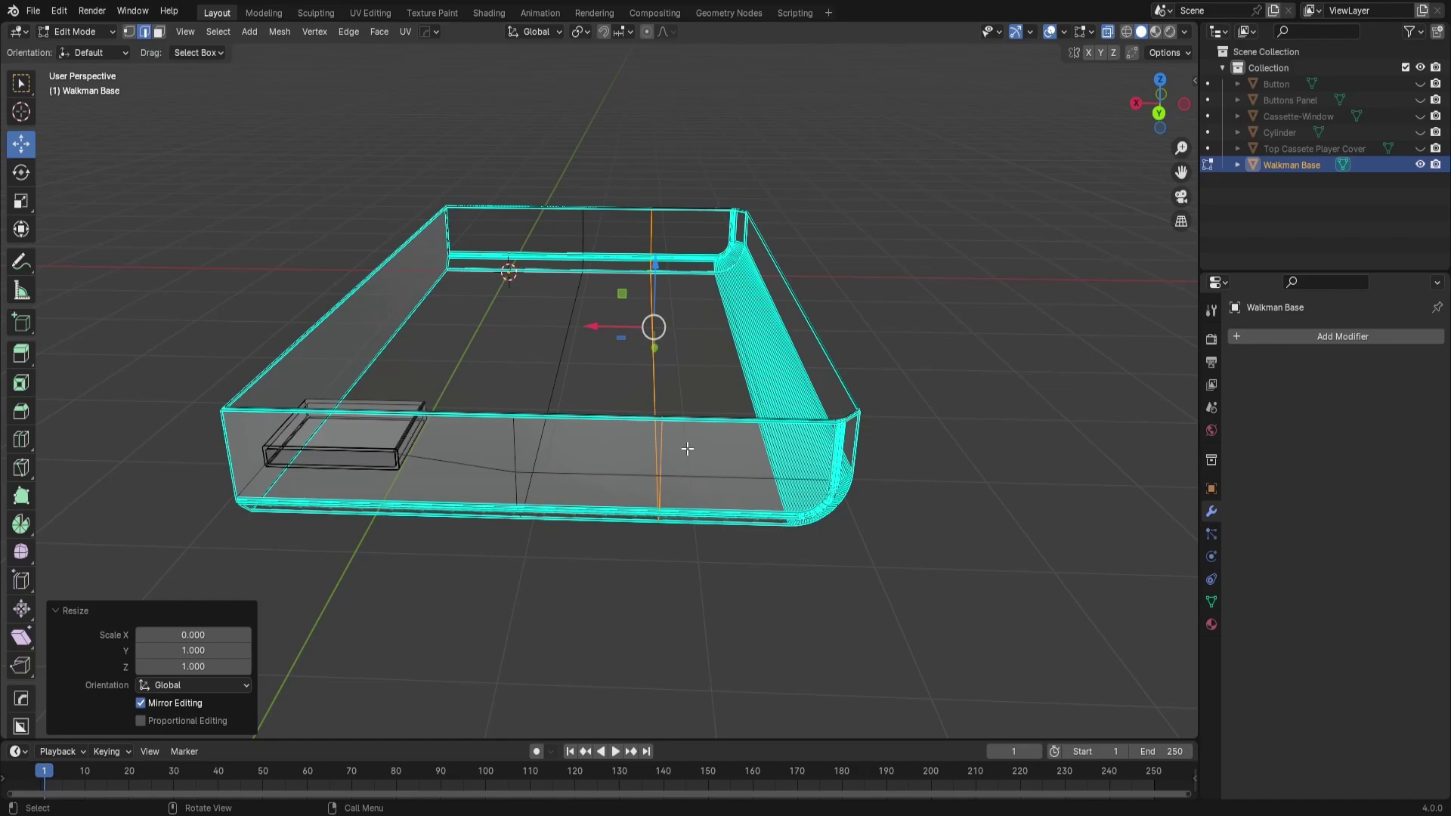
middle_drag(683, 450, 671, 493)
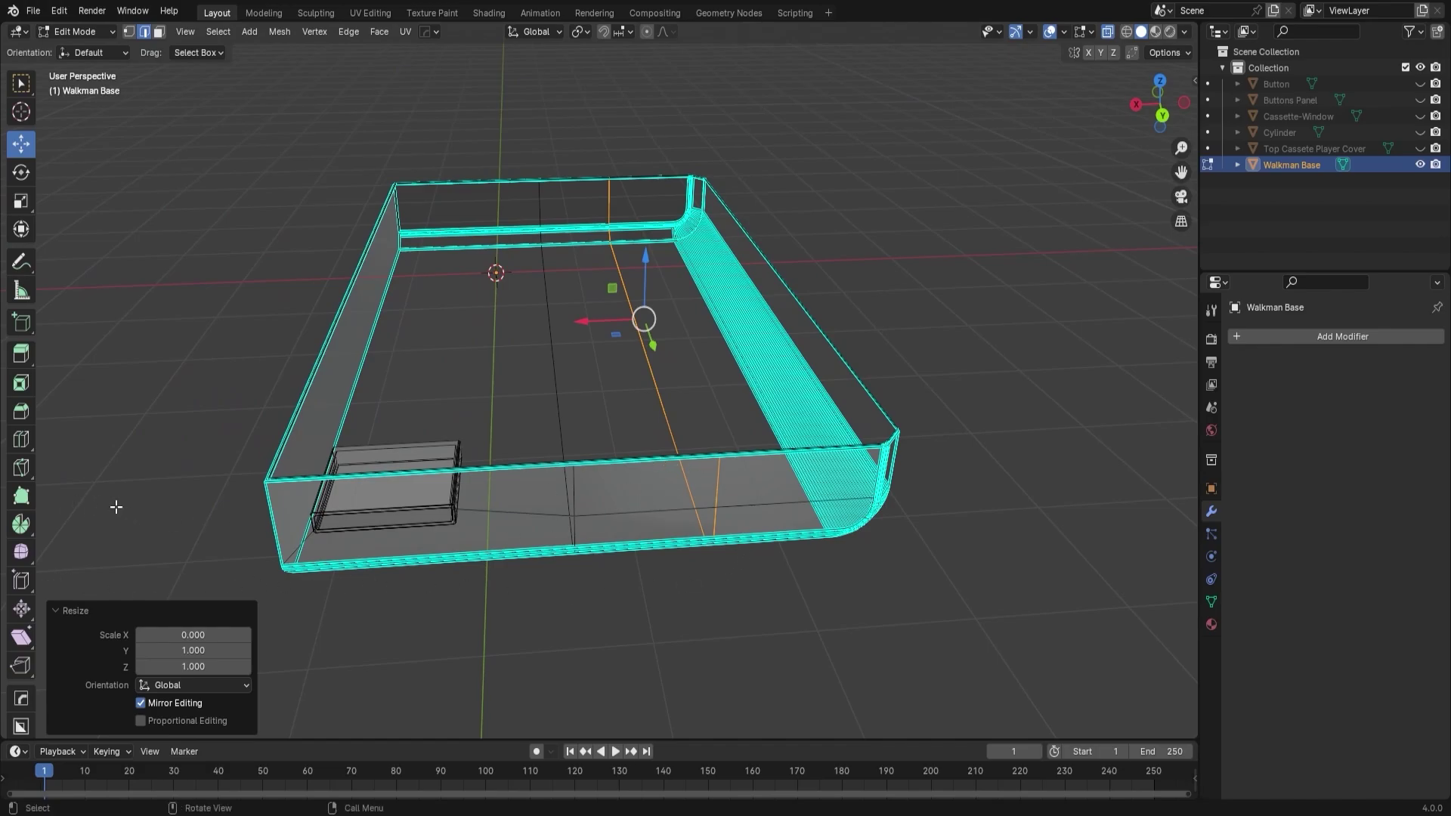
ctrl+click(759, 470)
middle_drag(796, 519, 752, 243)
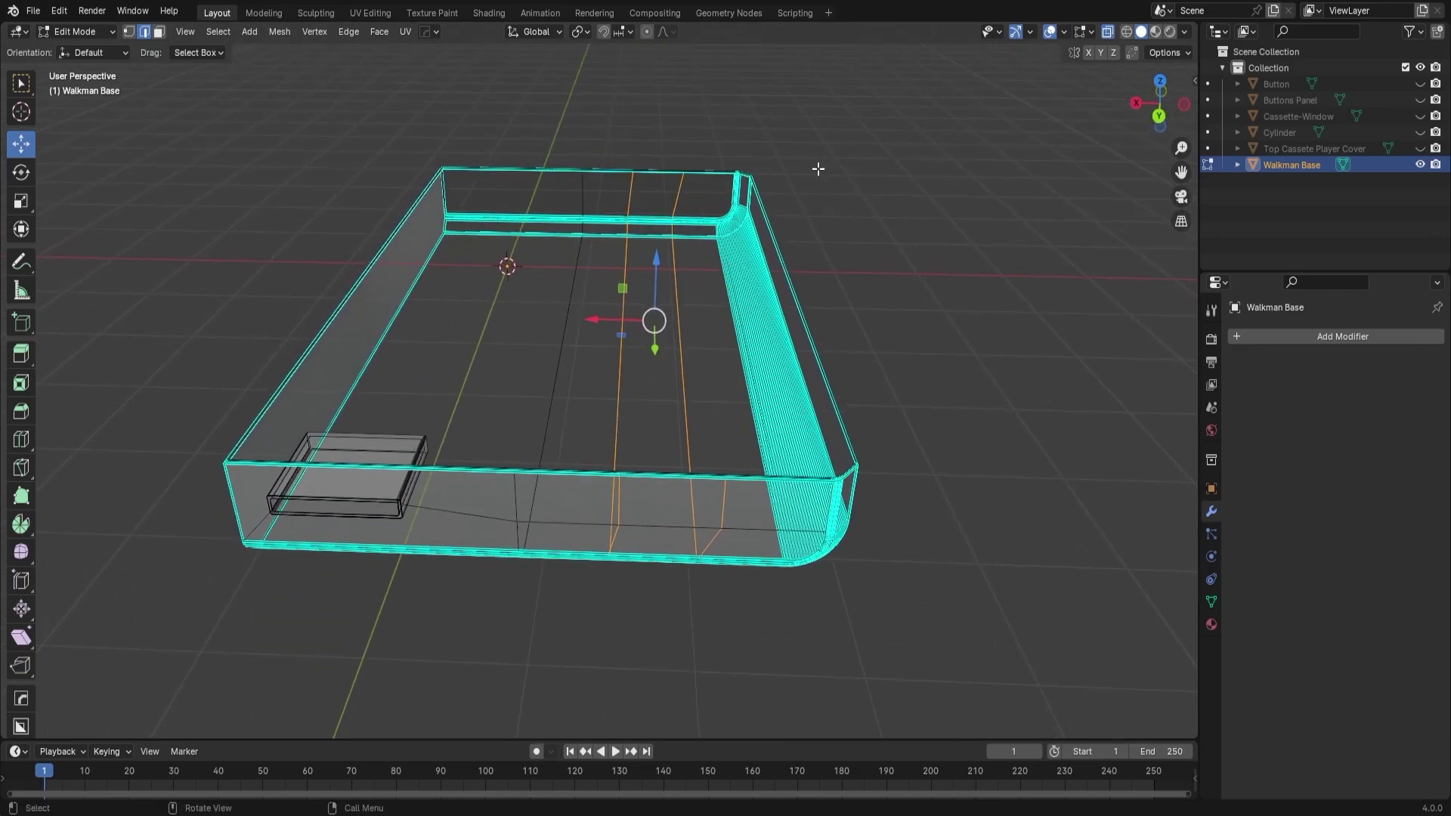
Deselect the new cut nearest the rounded side and flatten the other new cut by scaling it to 0 along X.
middle_drag(755, 180, 696, 258)
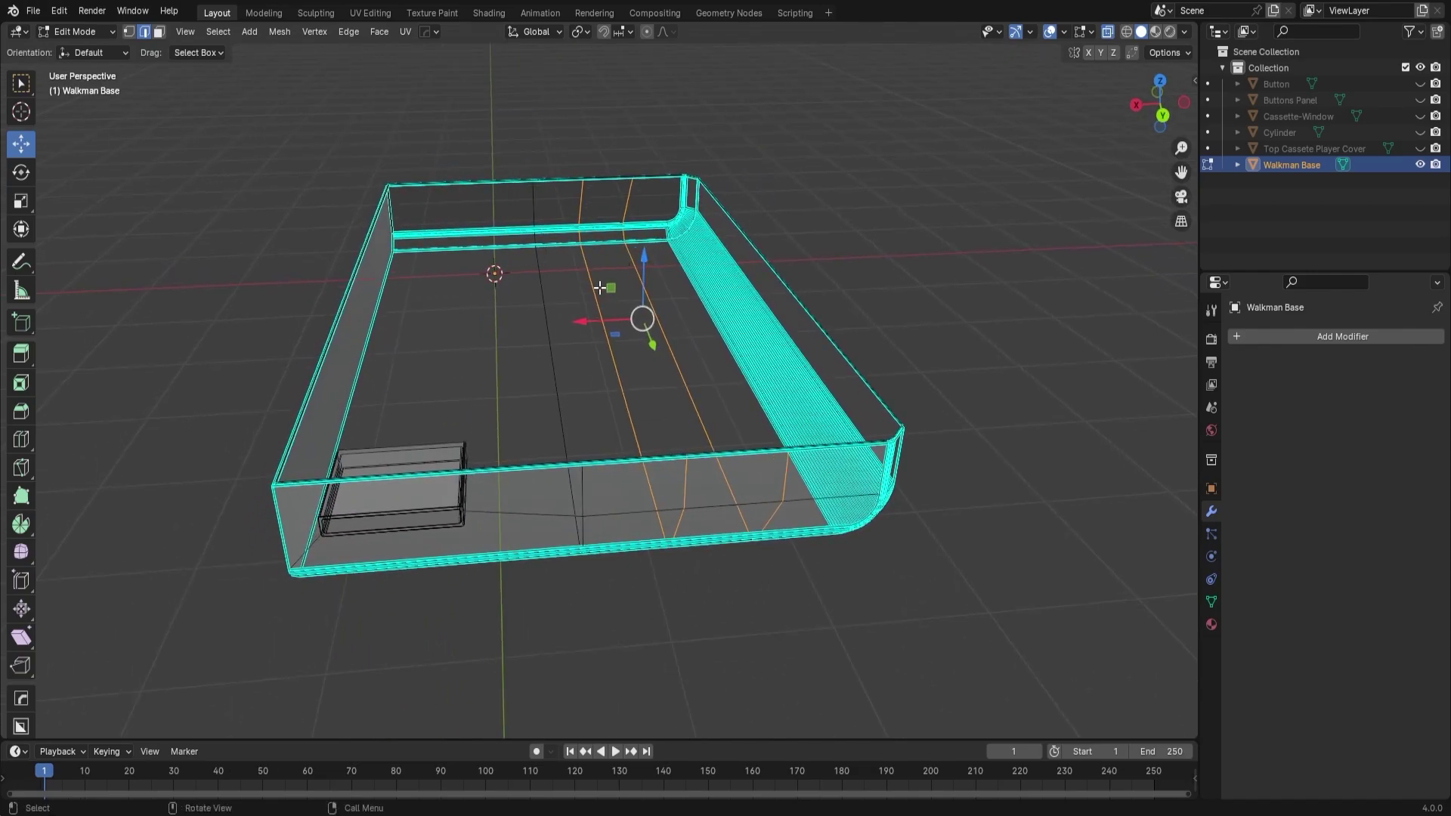
middle_drag(784, 204, 812, 116)
ctrl+drag(812, 116, 662, 670)
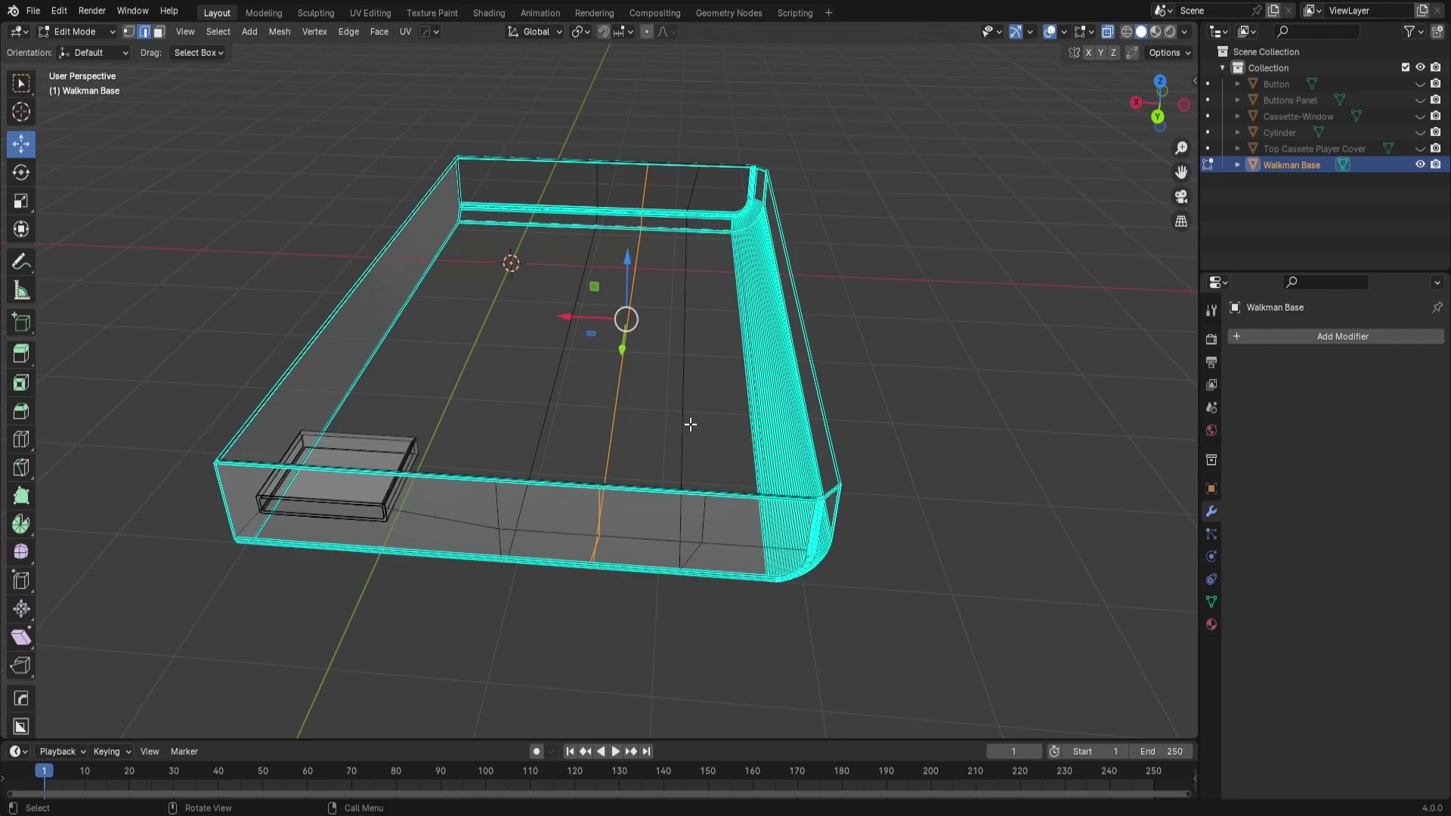
text(sx)
text(0)
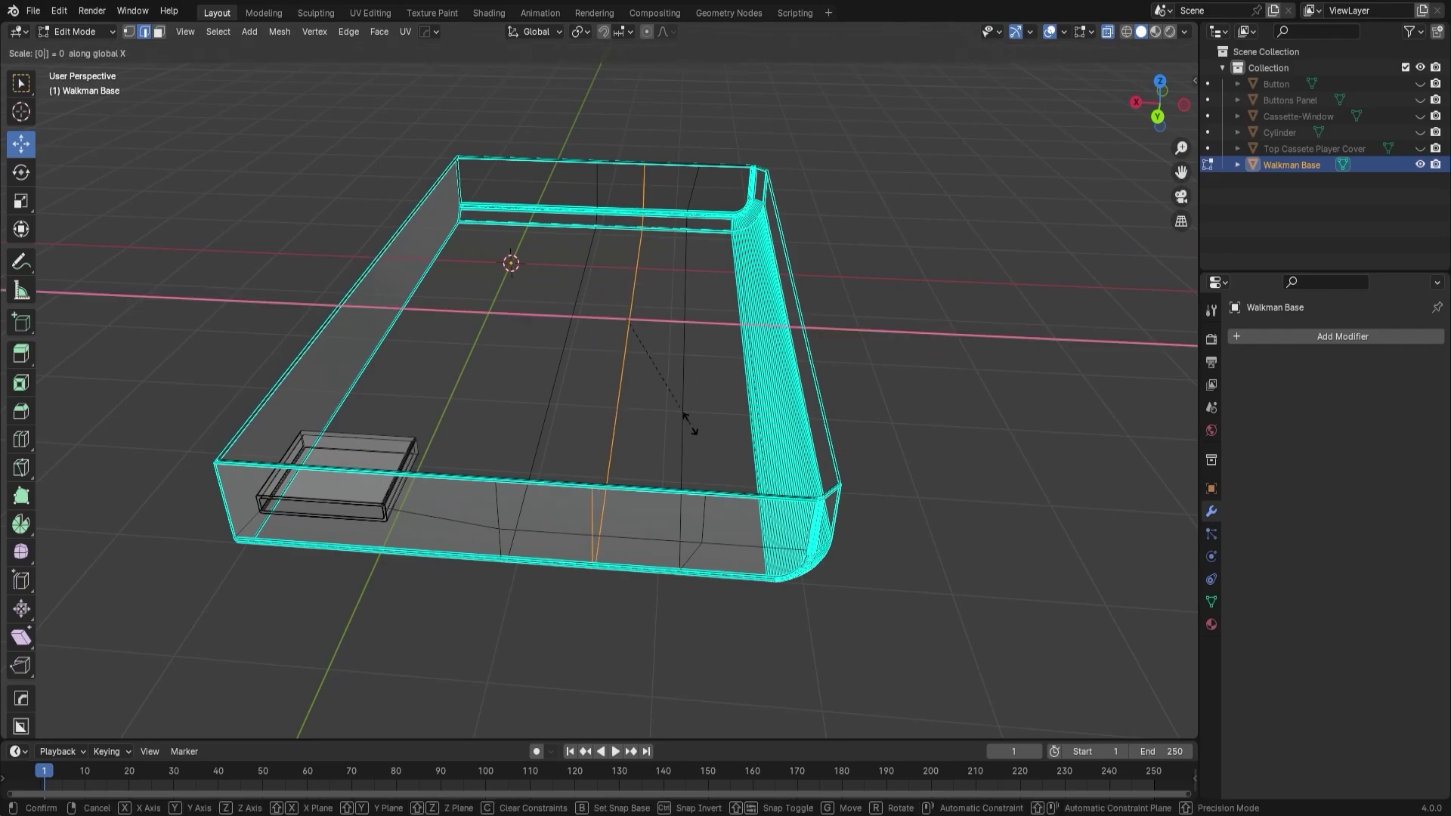
key(Return)
Select the cut nearest the rounded side across the floor and both end walls and flatten it by scaling to 0 along X.
middle_drag(690, 424, 895, 312)
key(alt+a)
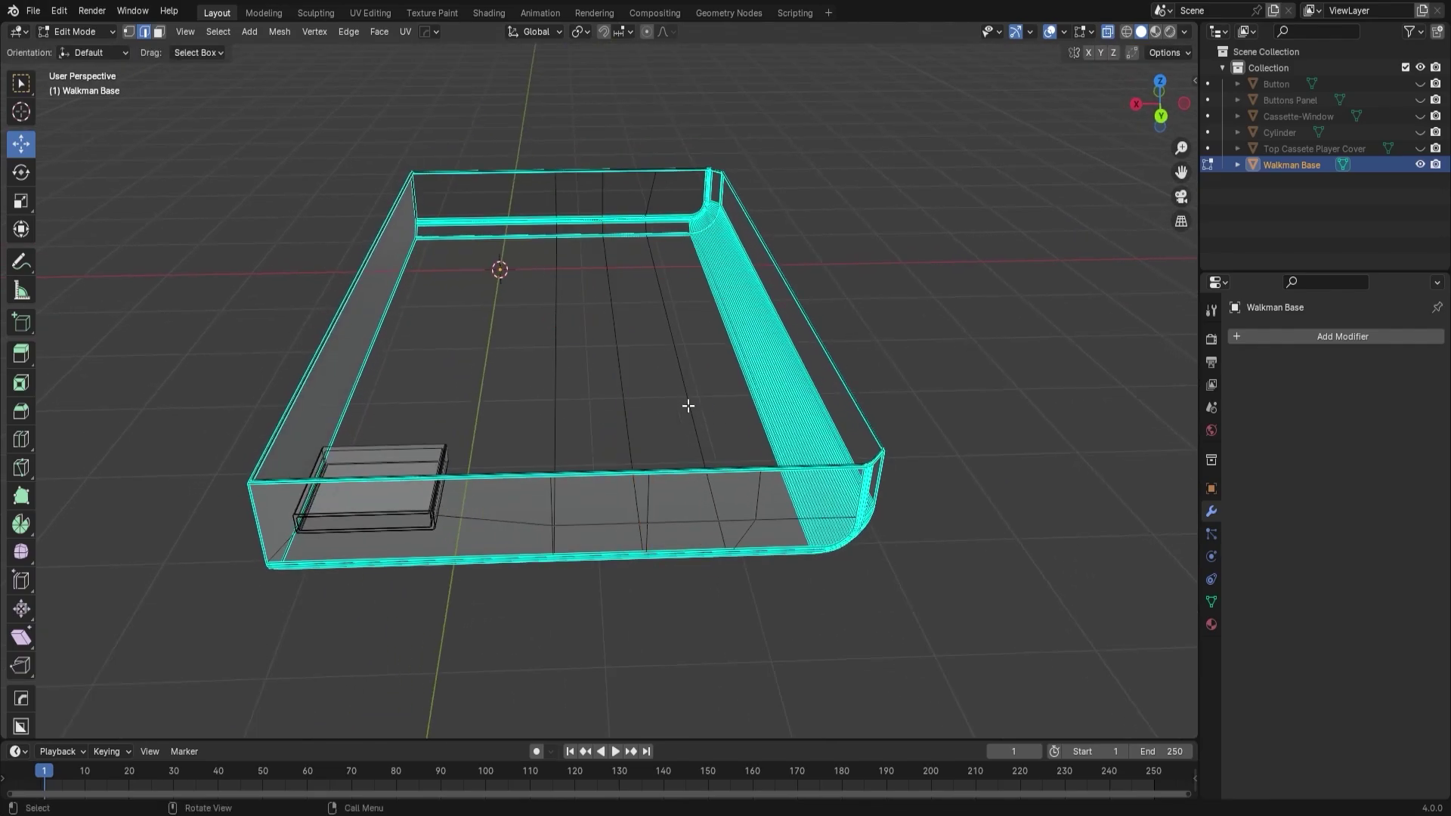
alt+click(687, 401)
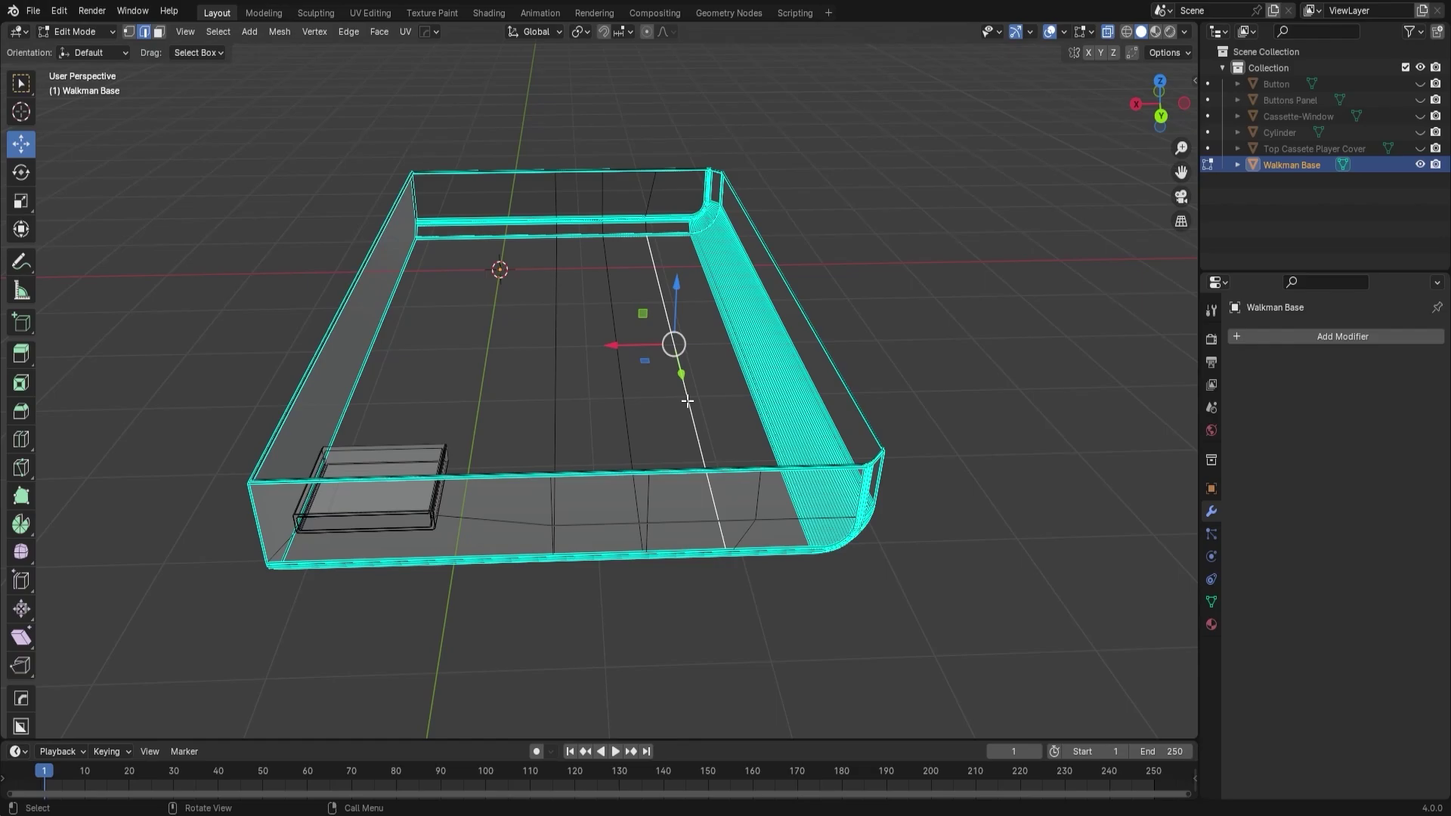
alt+shift+click(757, 505)
mouse_move(765, 616)
middle_down()
mouse_move(719, 625)
mouse_move(778, 631)
middle_up()
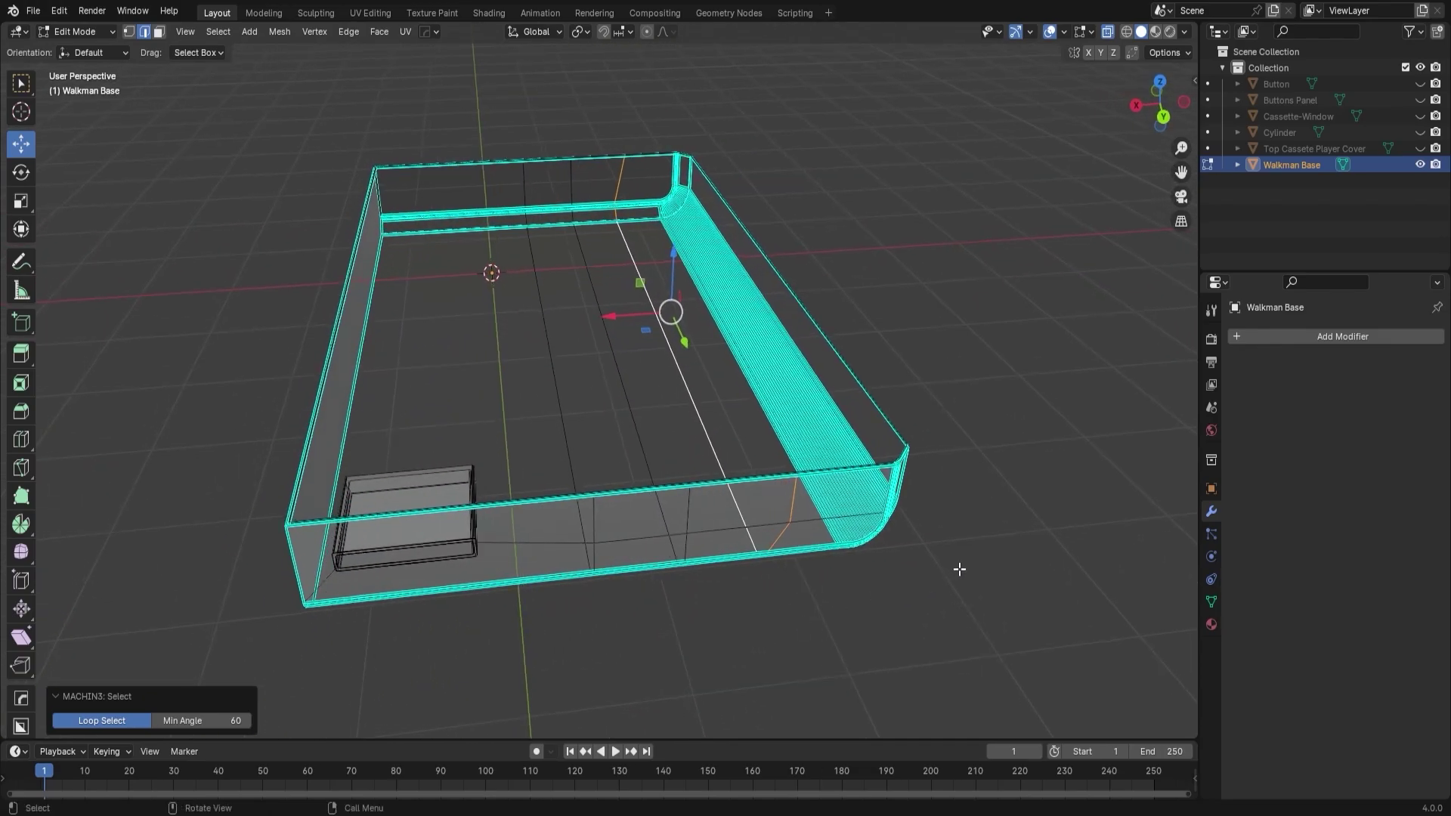
key(s)
key(x)
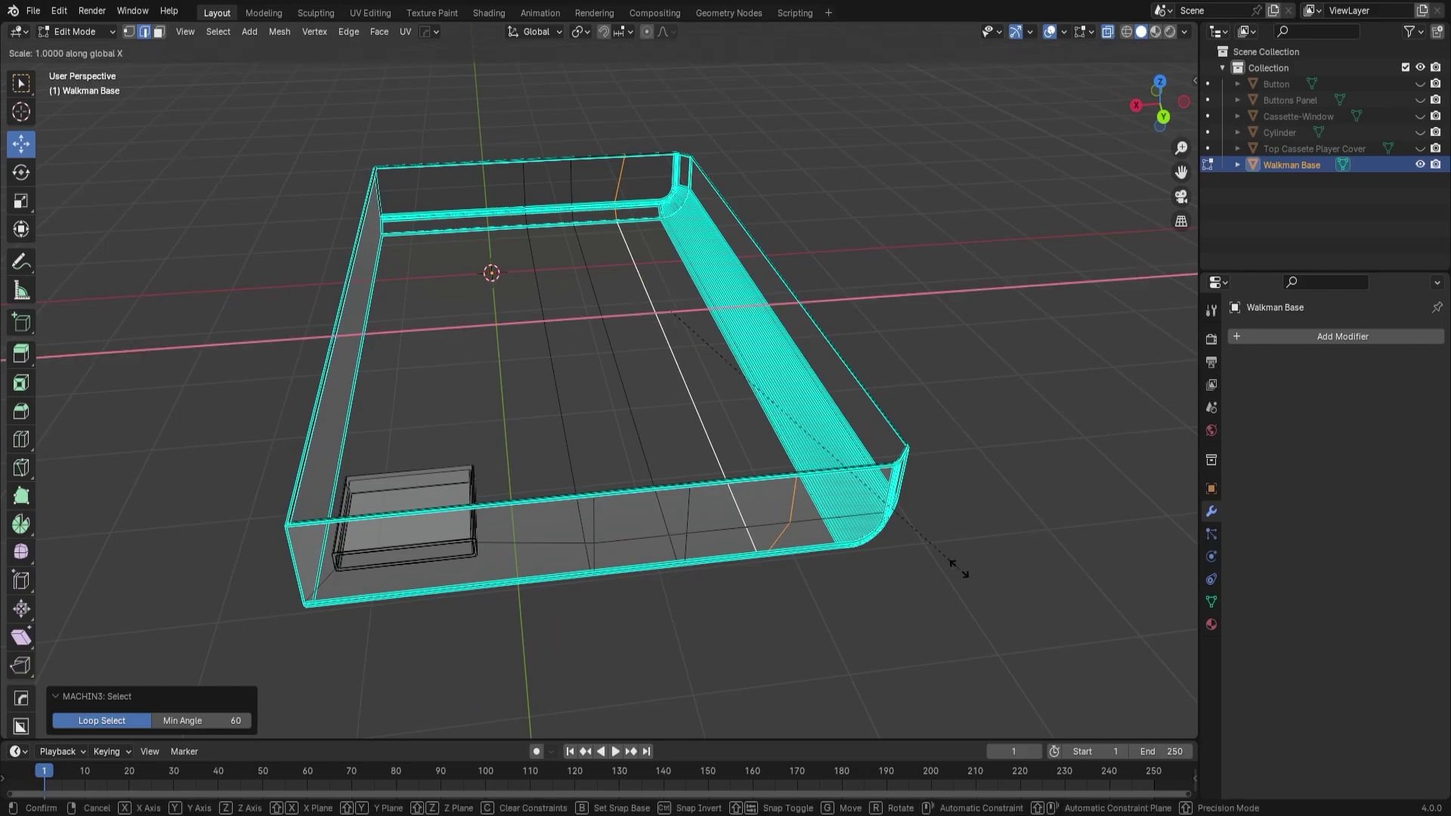
text(0)
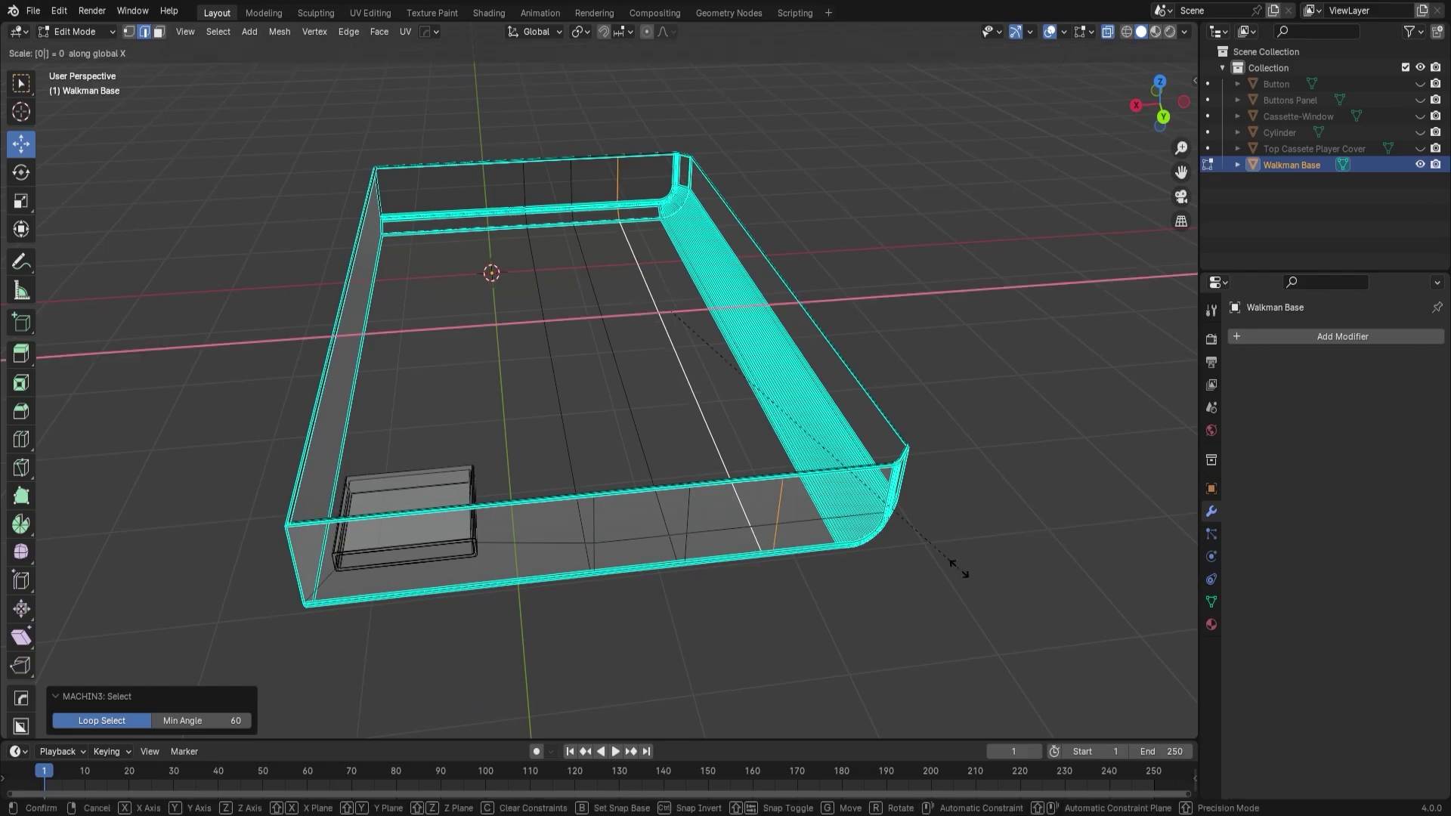
key(Return)
Select the three mid-height edges between the cuts and the rounded corner on the end wall and raise them about 0.088 m along Z.
middle_drag(886, 570, 868, 509)
scroll(746, 367, up, 6)
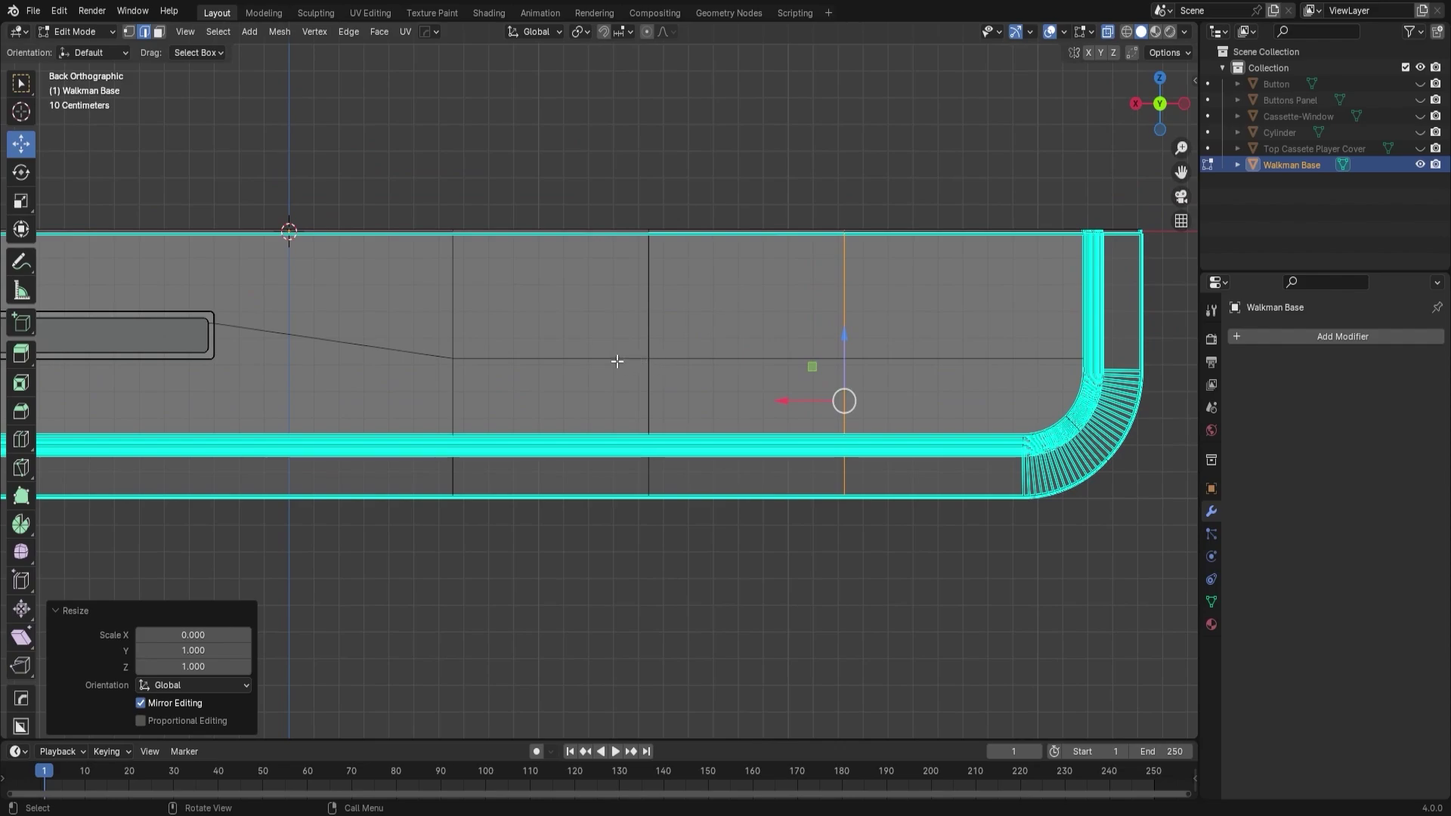
click(617, 359)
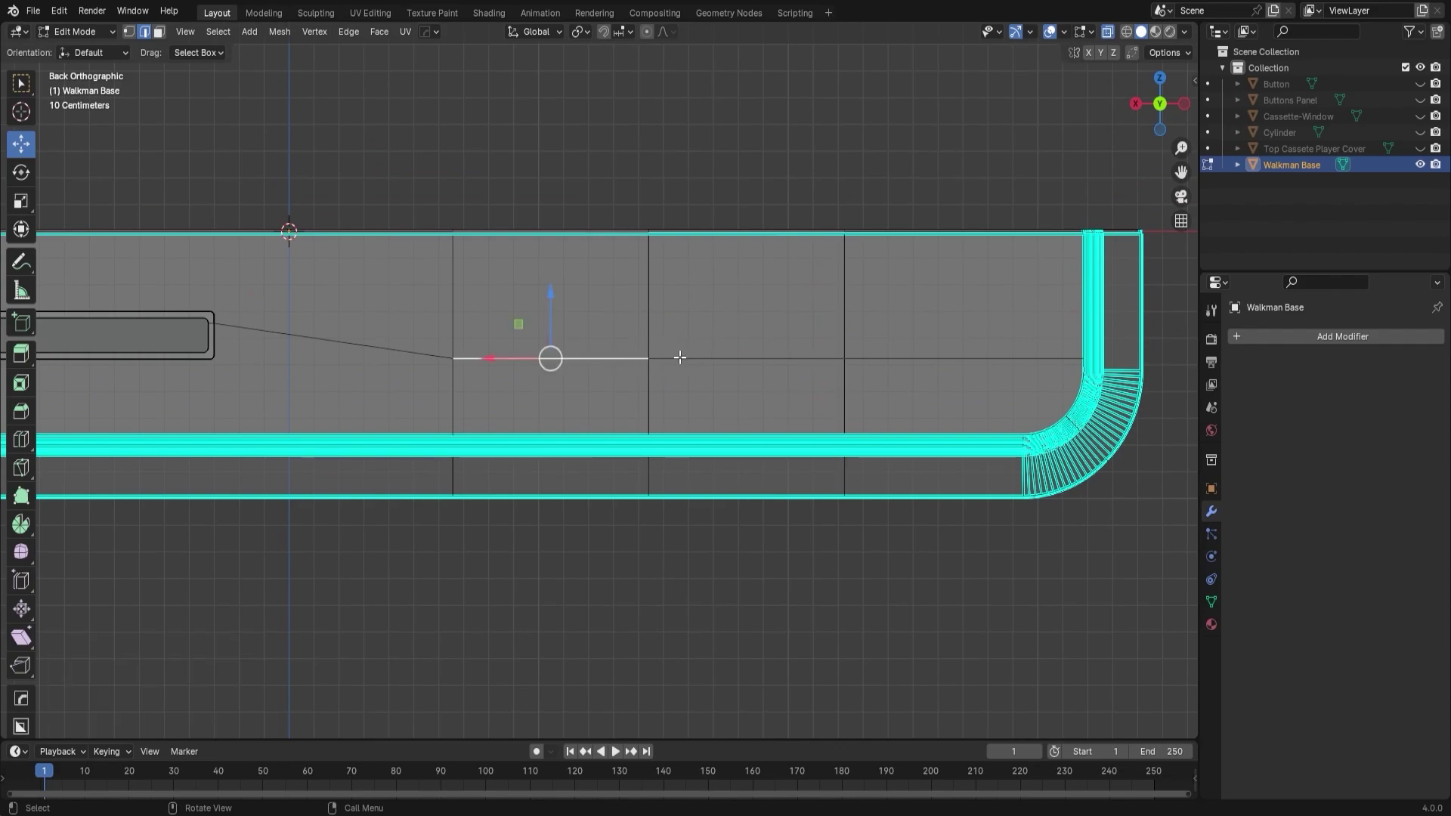
shift+click(719, 352)
shift+click(913, 358)
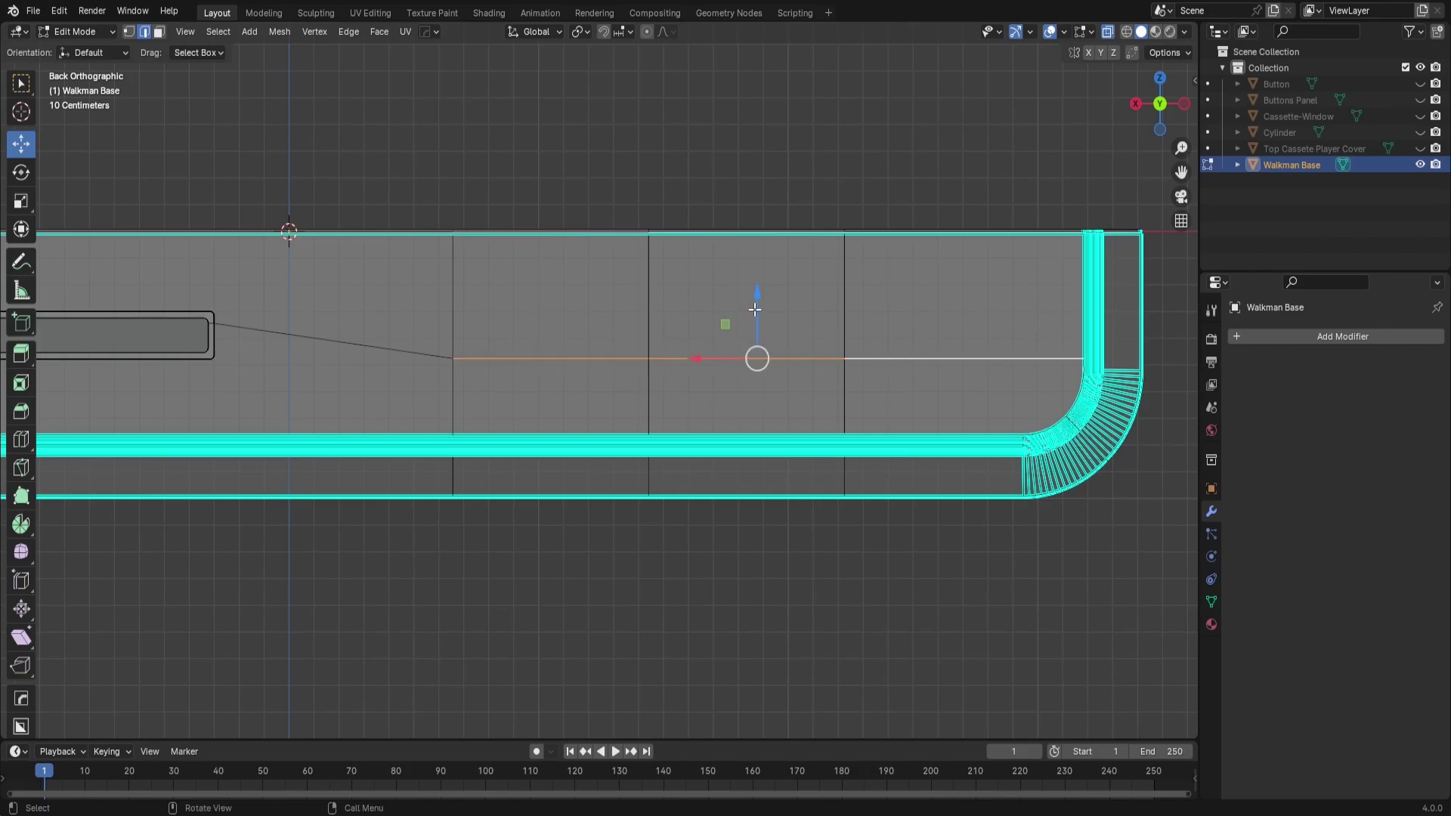
drag(757, 310, 751, 281)
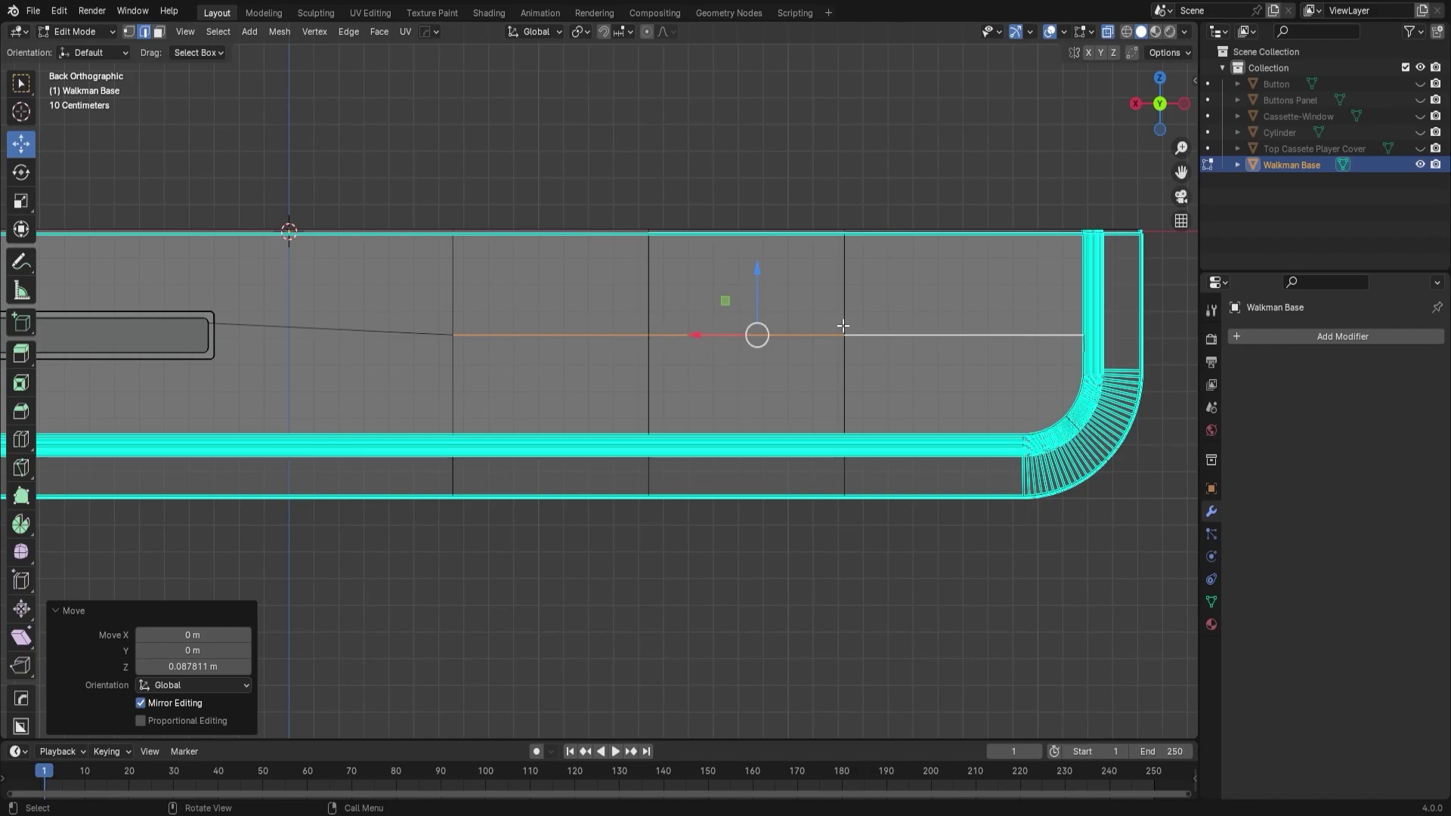
Turn off X-ray display and return the Walkman Base to Object Mode to check its shaded surface.
click(1108, 33)
scroll(769, 201, down, 4)
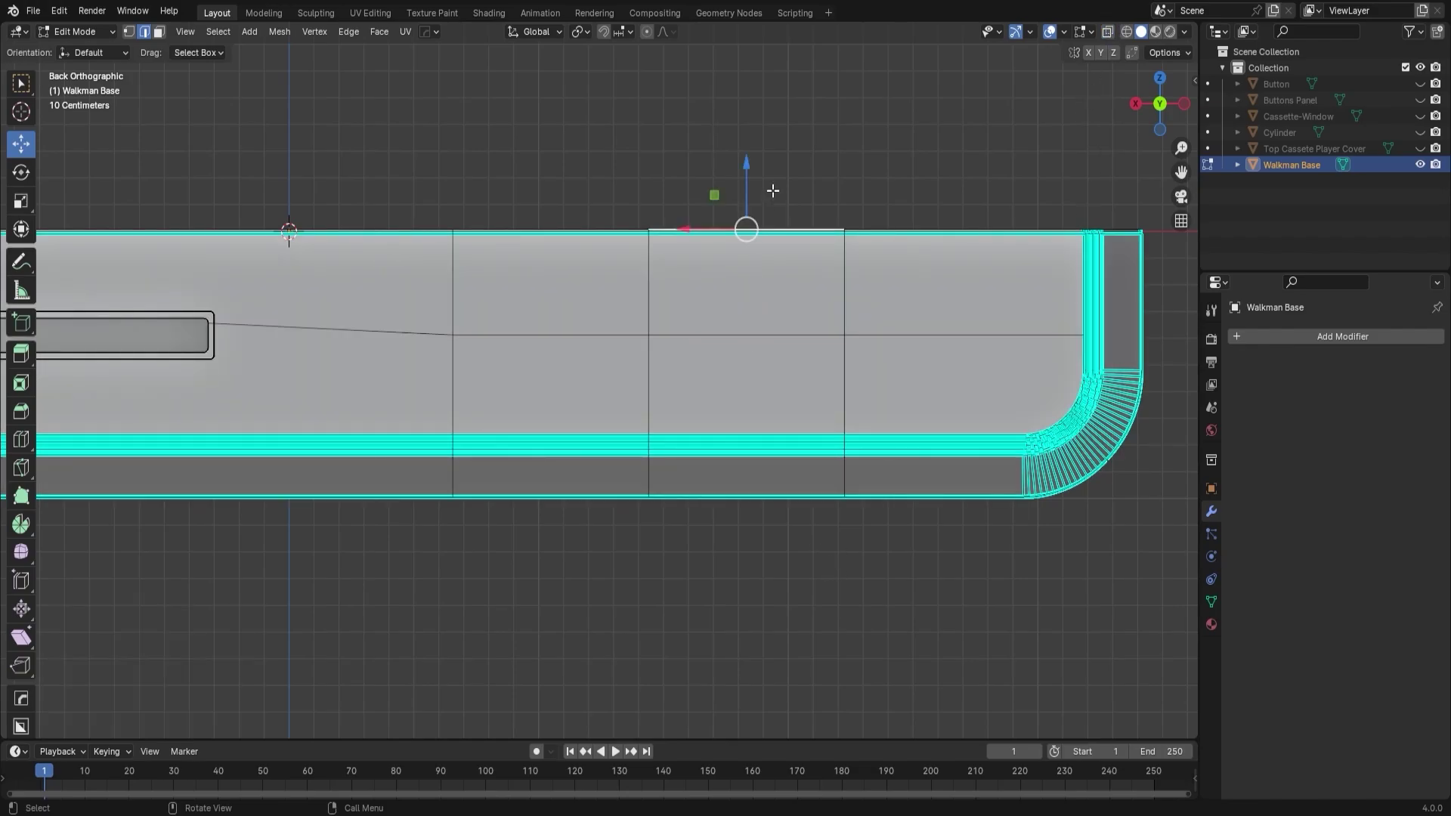
middle_drag(660, 379, 632, 477)
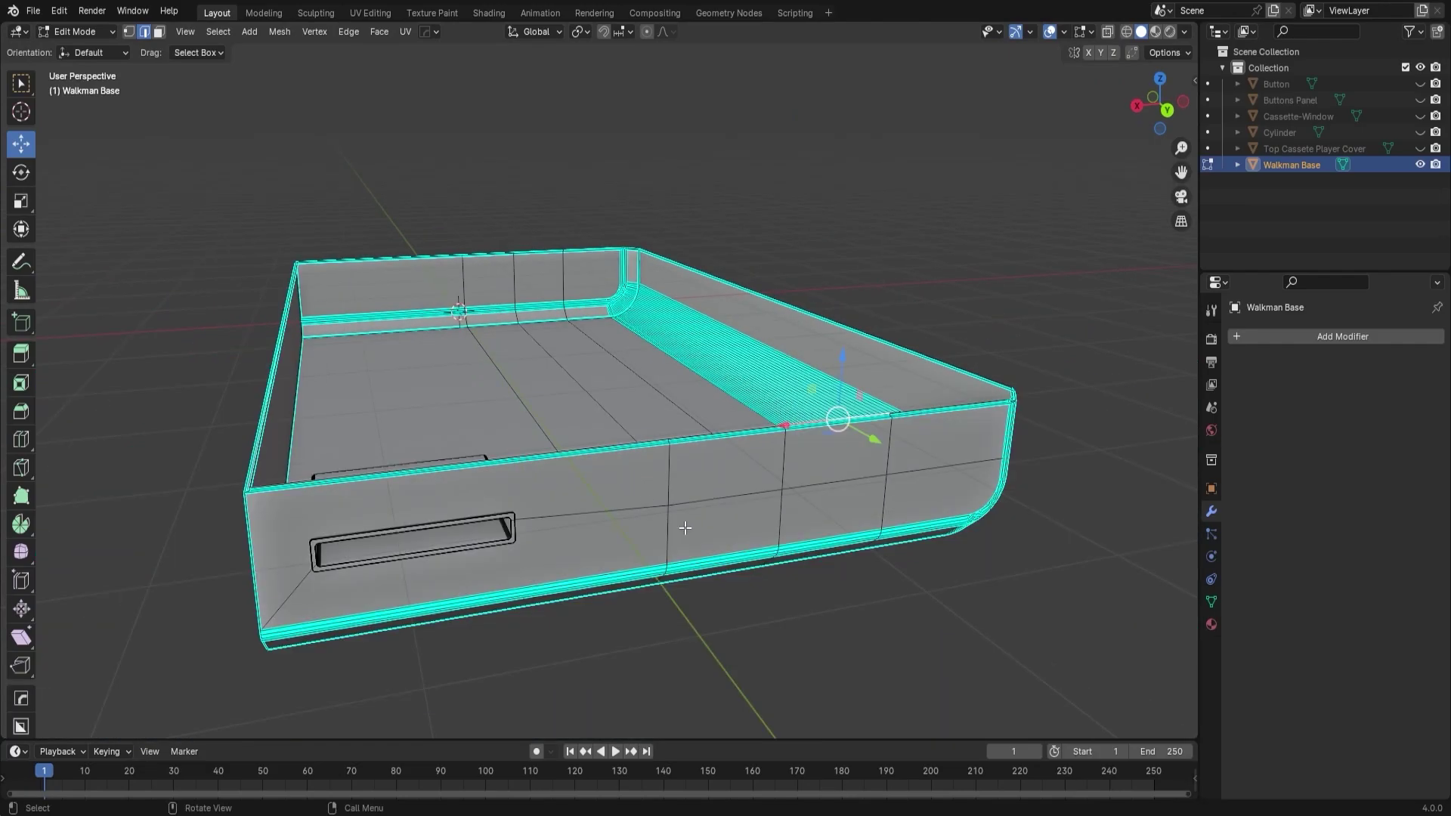
key(Tab)
middle_drag(761, 600, 777, 610)
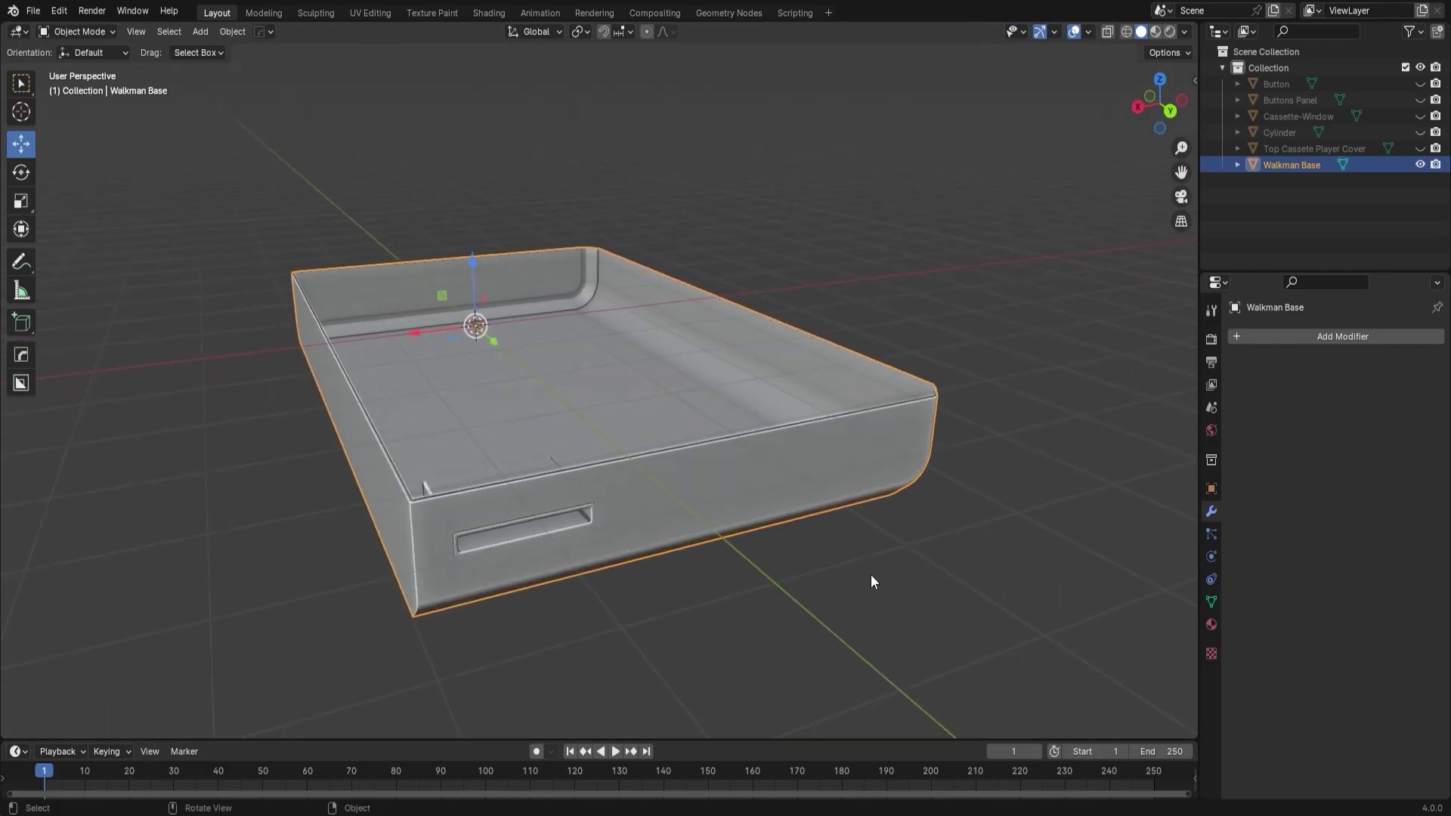
scroll(871, 574, up, 2)
middle_drag(949, 444, 819, 432)
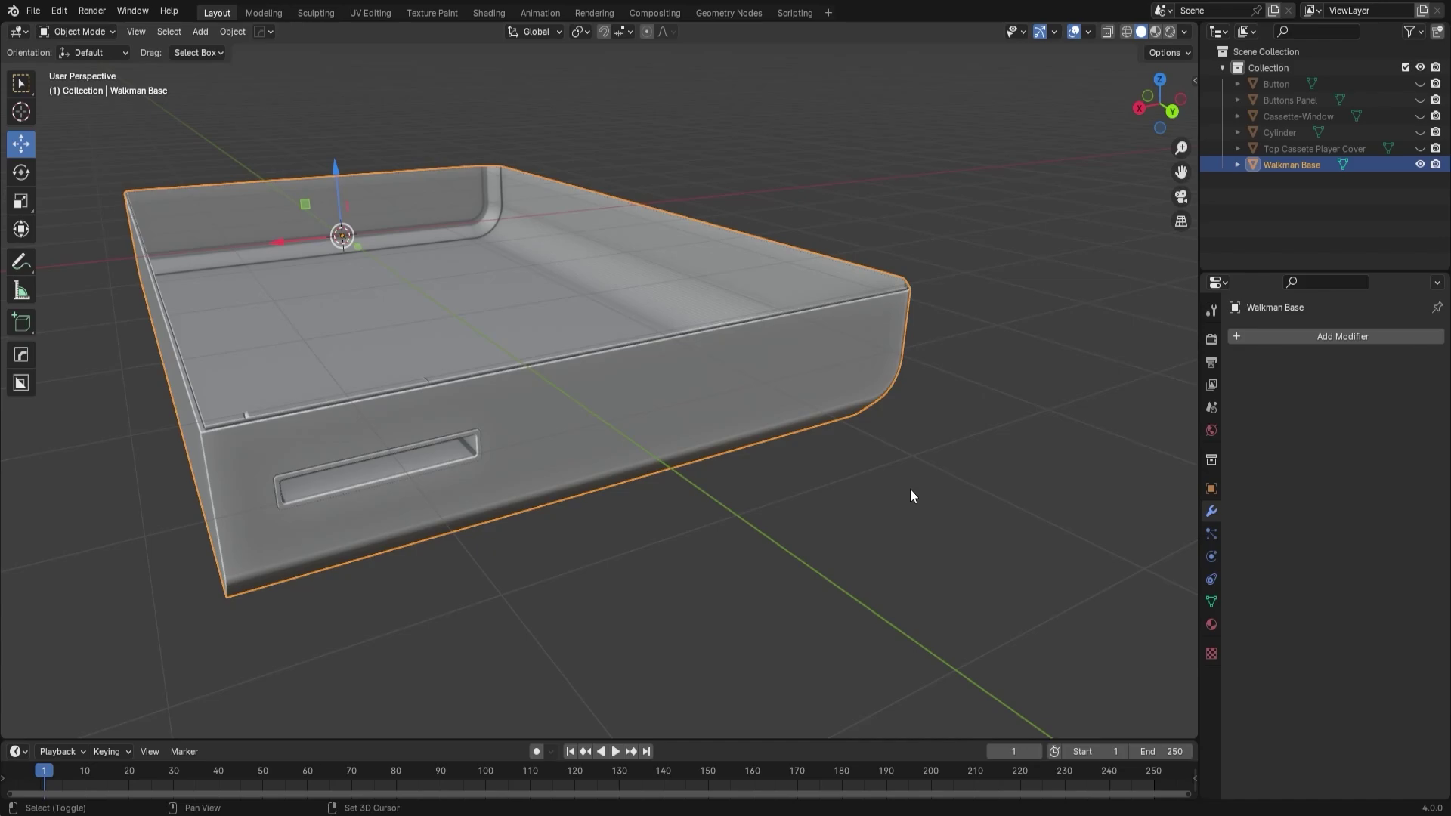
Add a mesh cylinder with 32 vertices, 1 m radius and 2 m depth at the world origin.
key(shift+a)
mouse_move(882, 464)
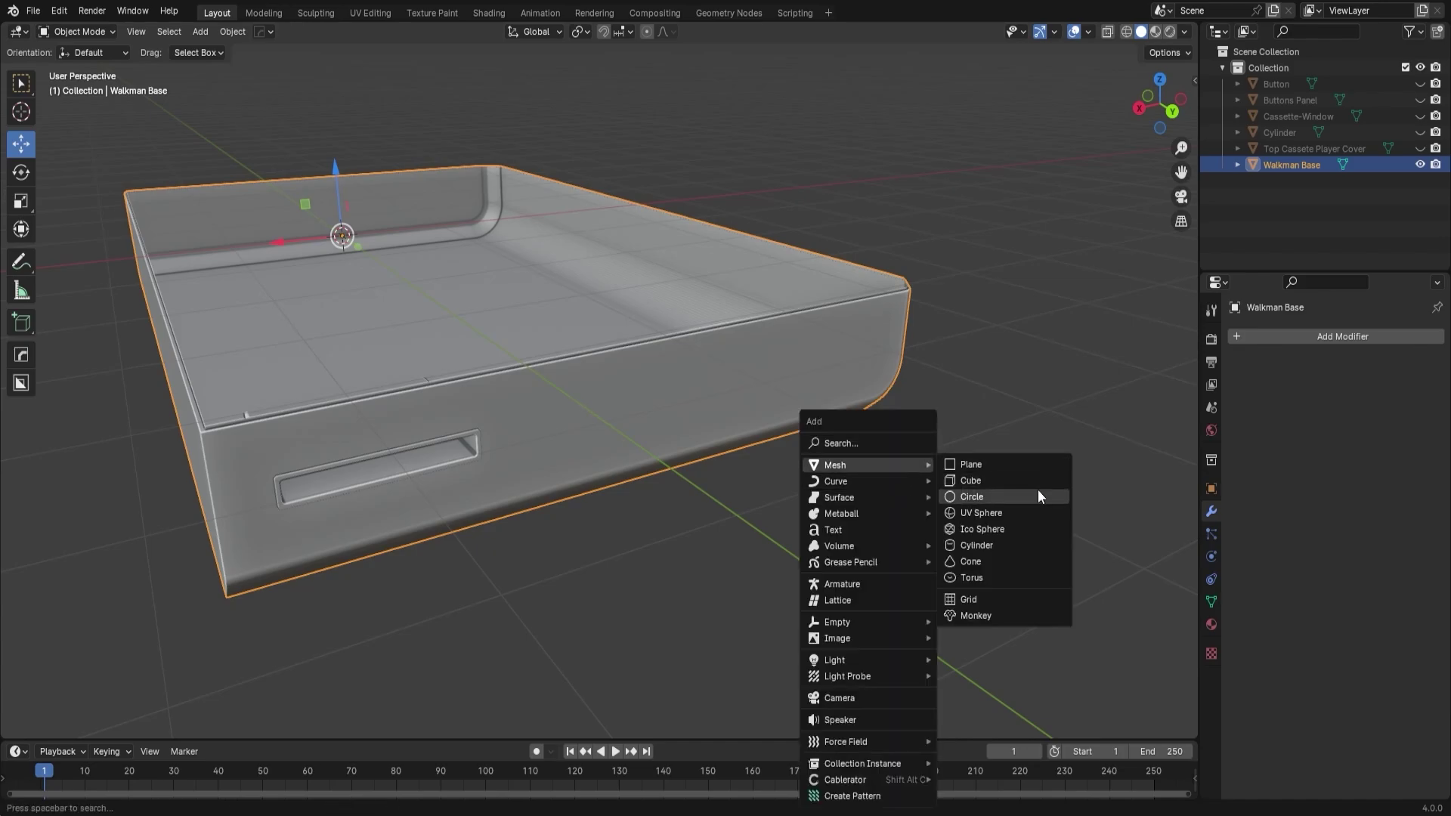
click(1032, 542)
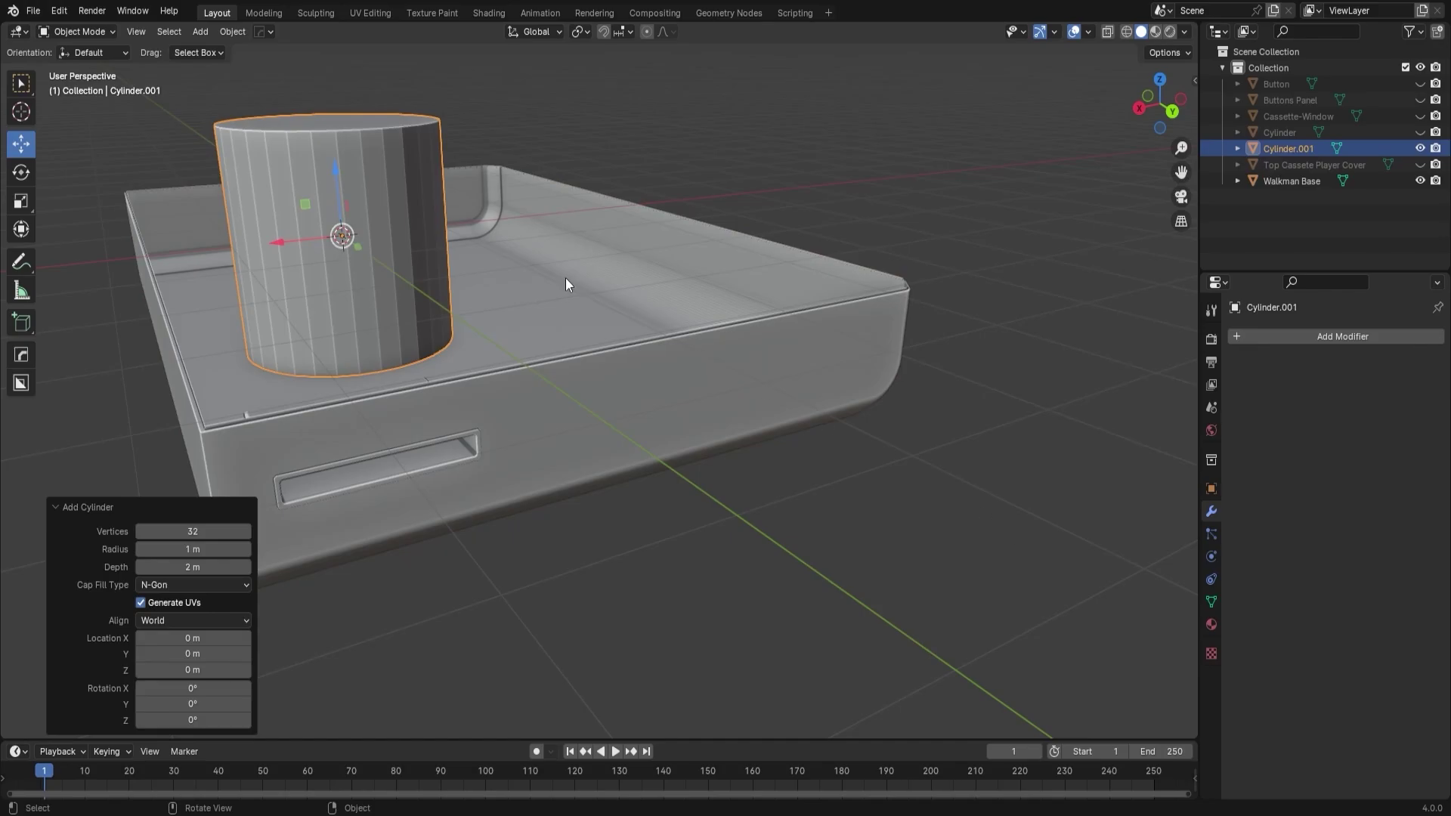
middle_drag(566, 278, 582, 293)
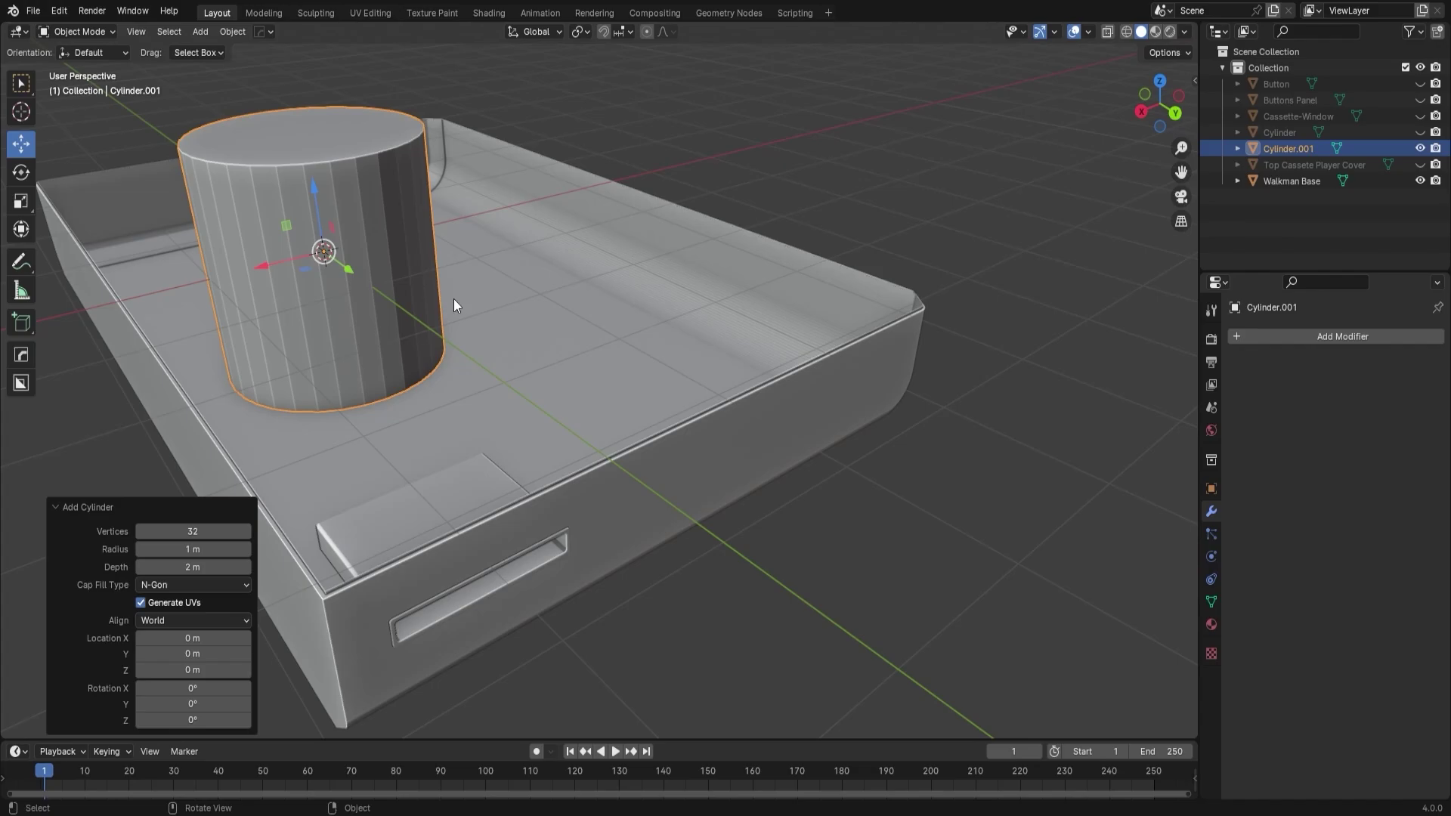
key(r)
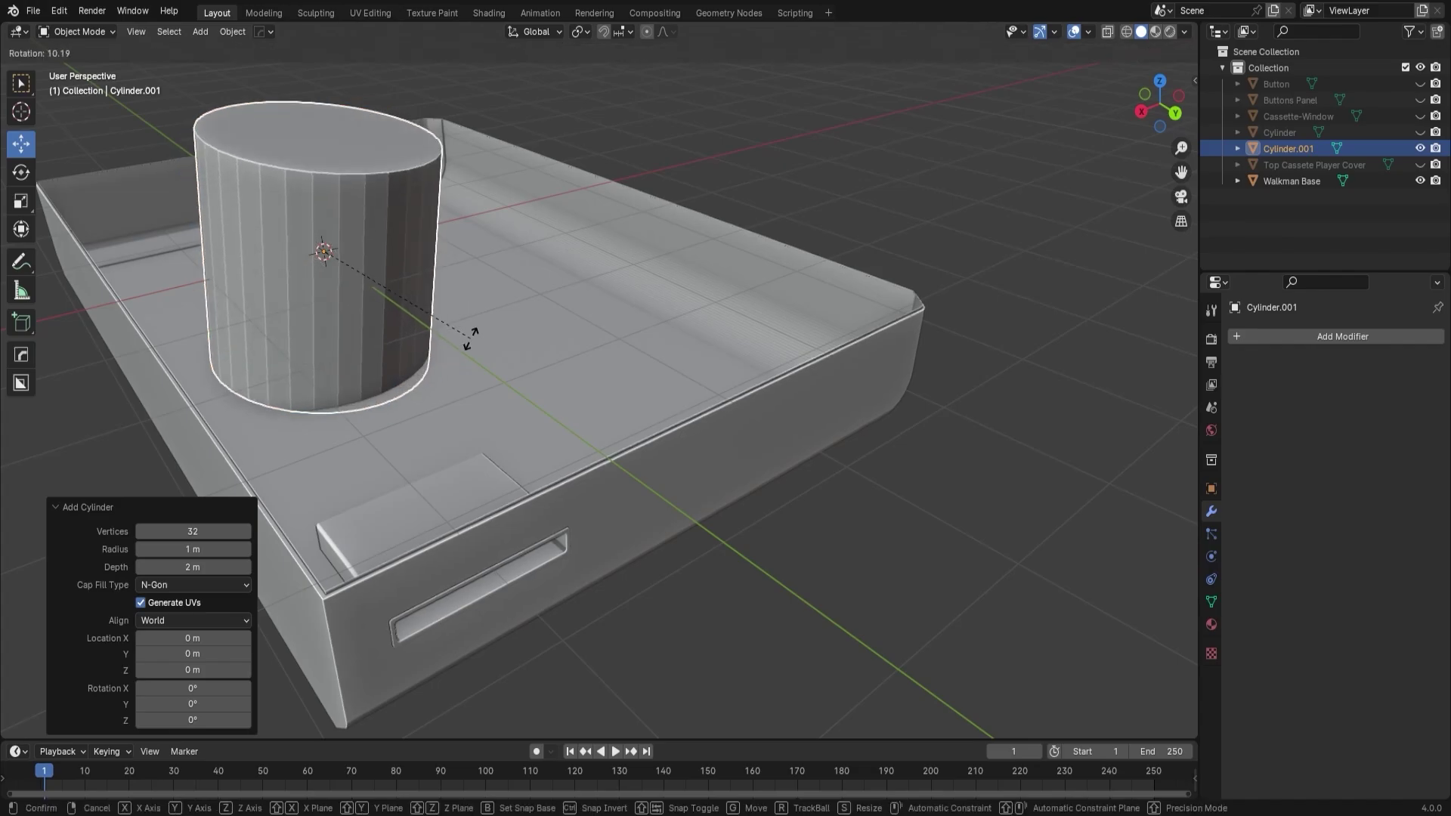
key(x)
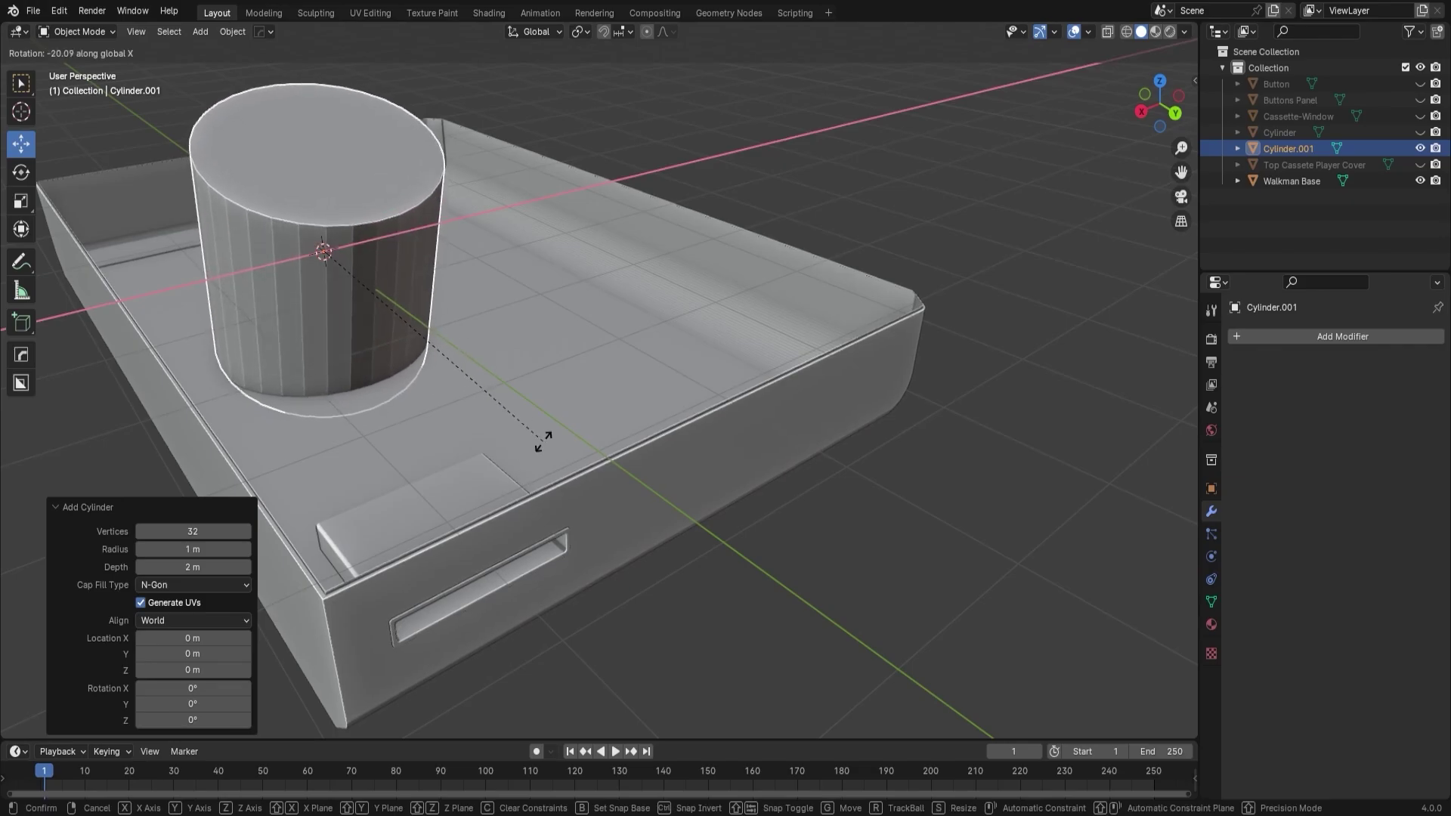
text(0)
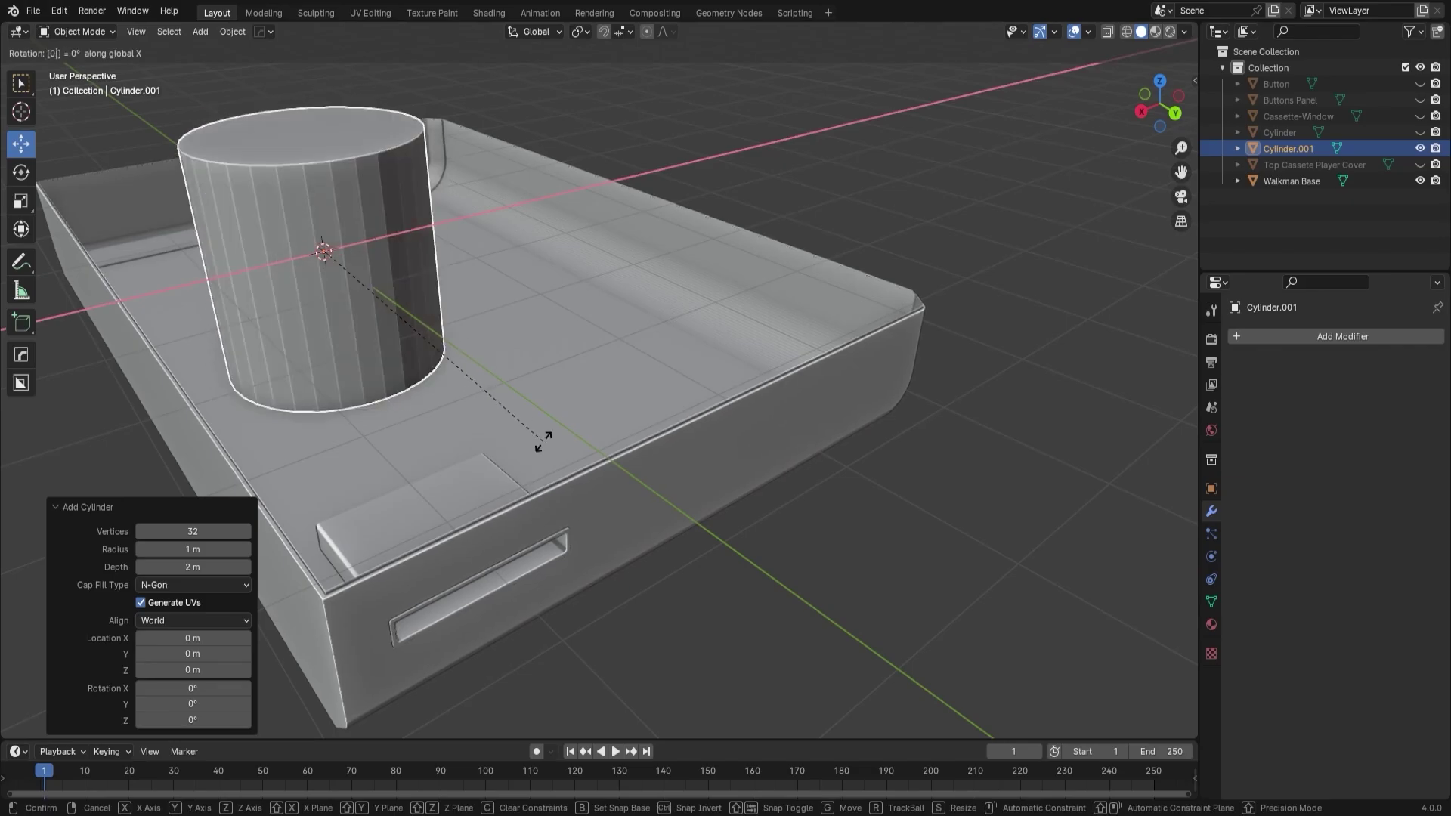
text(rackball: [090)
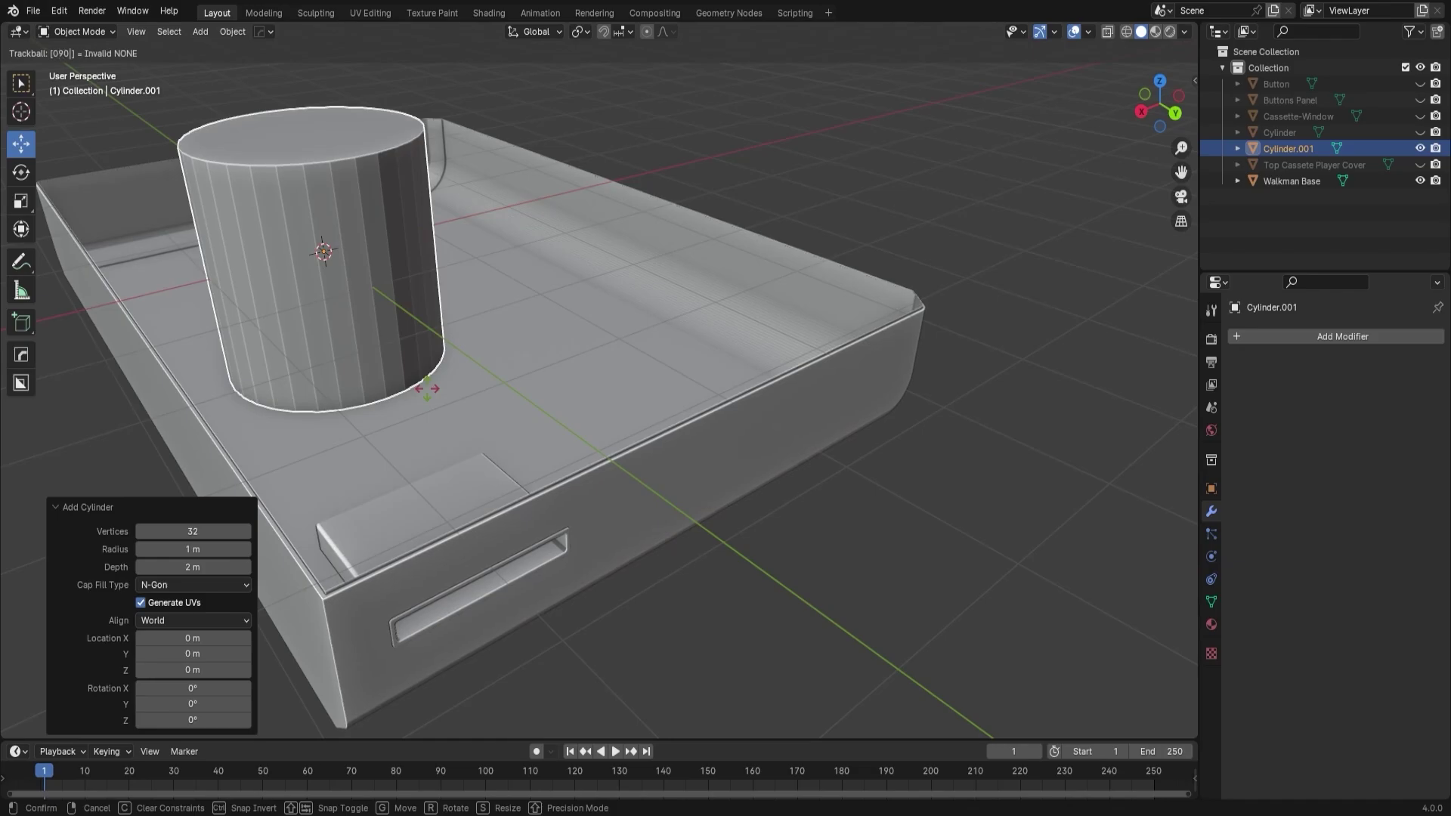
key(Return)
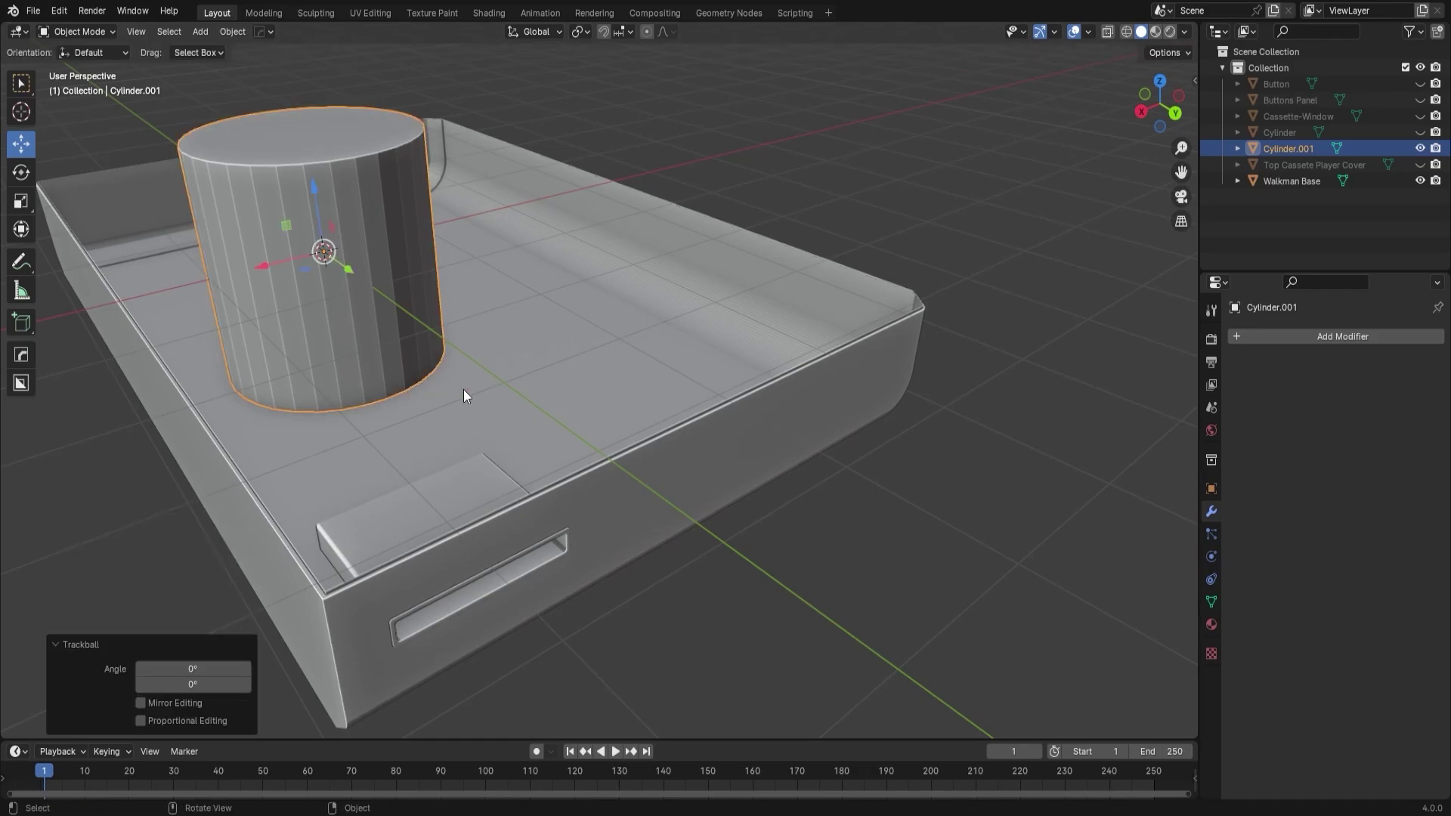
Rotate the new cylinder 90° about the global X axis.
middle_drag(464, 389, 492, 337)
key(r)
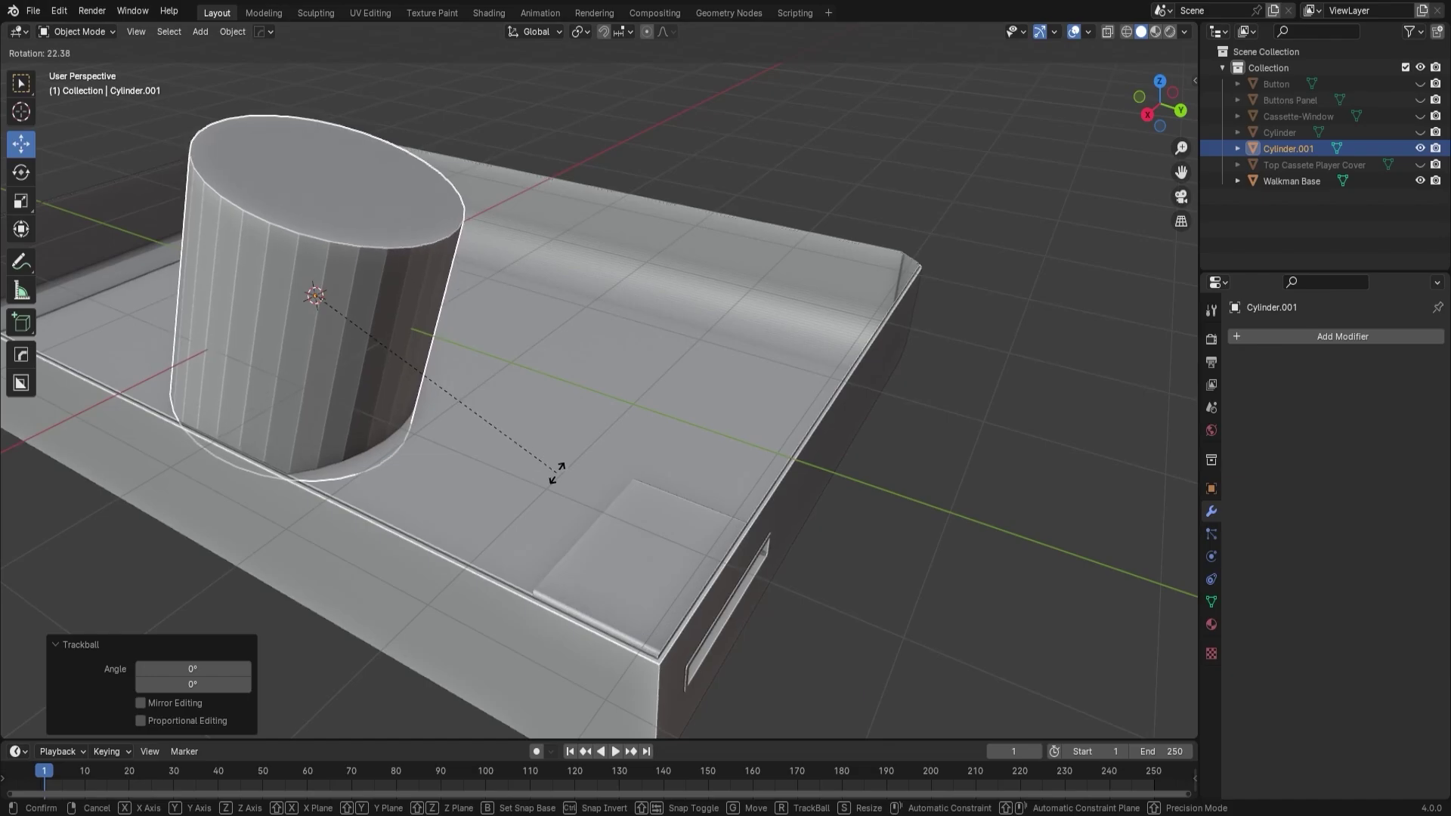
key(x)
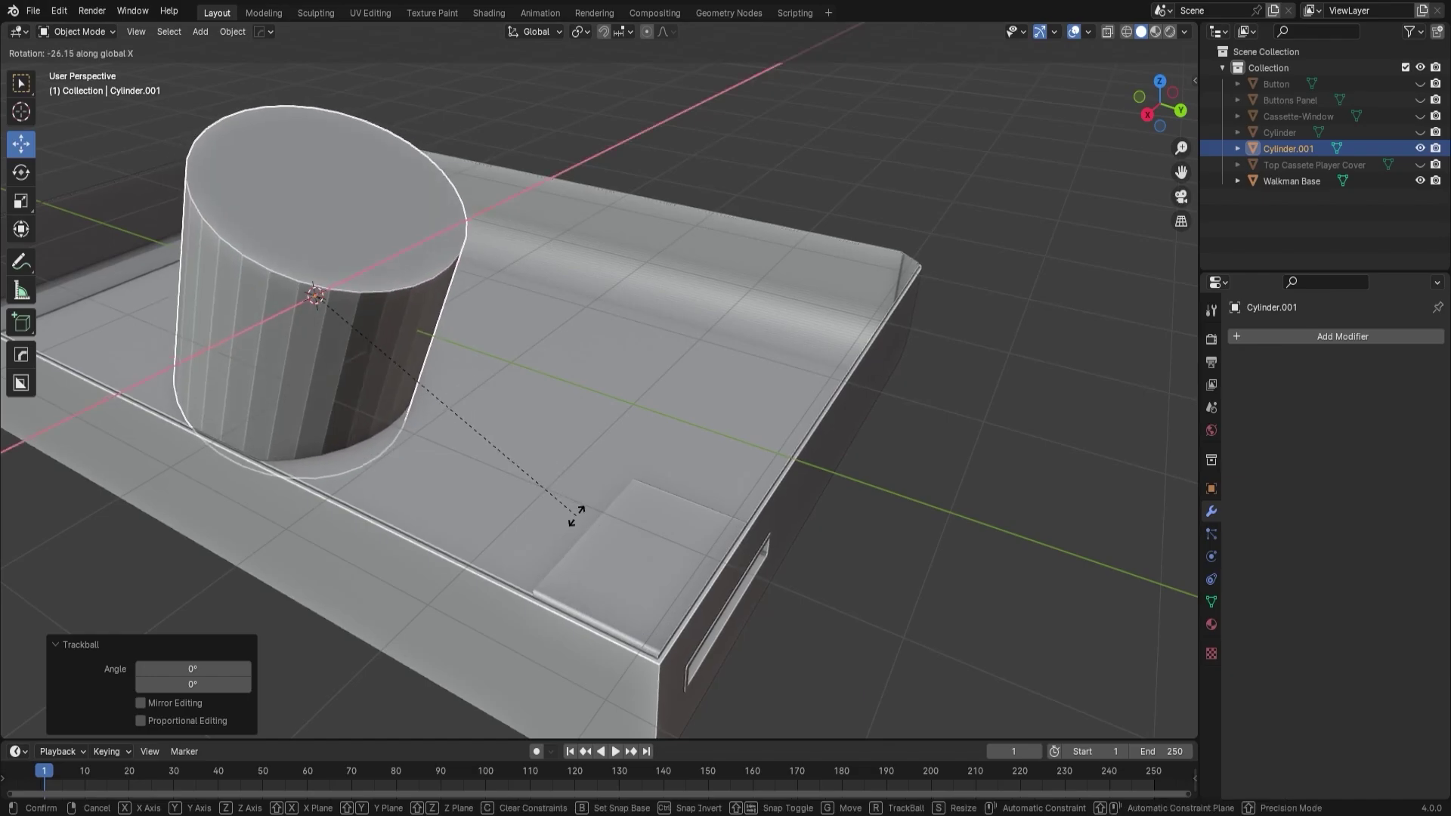
text(90)
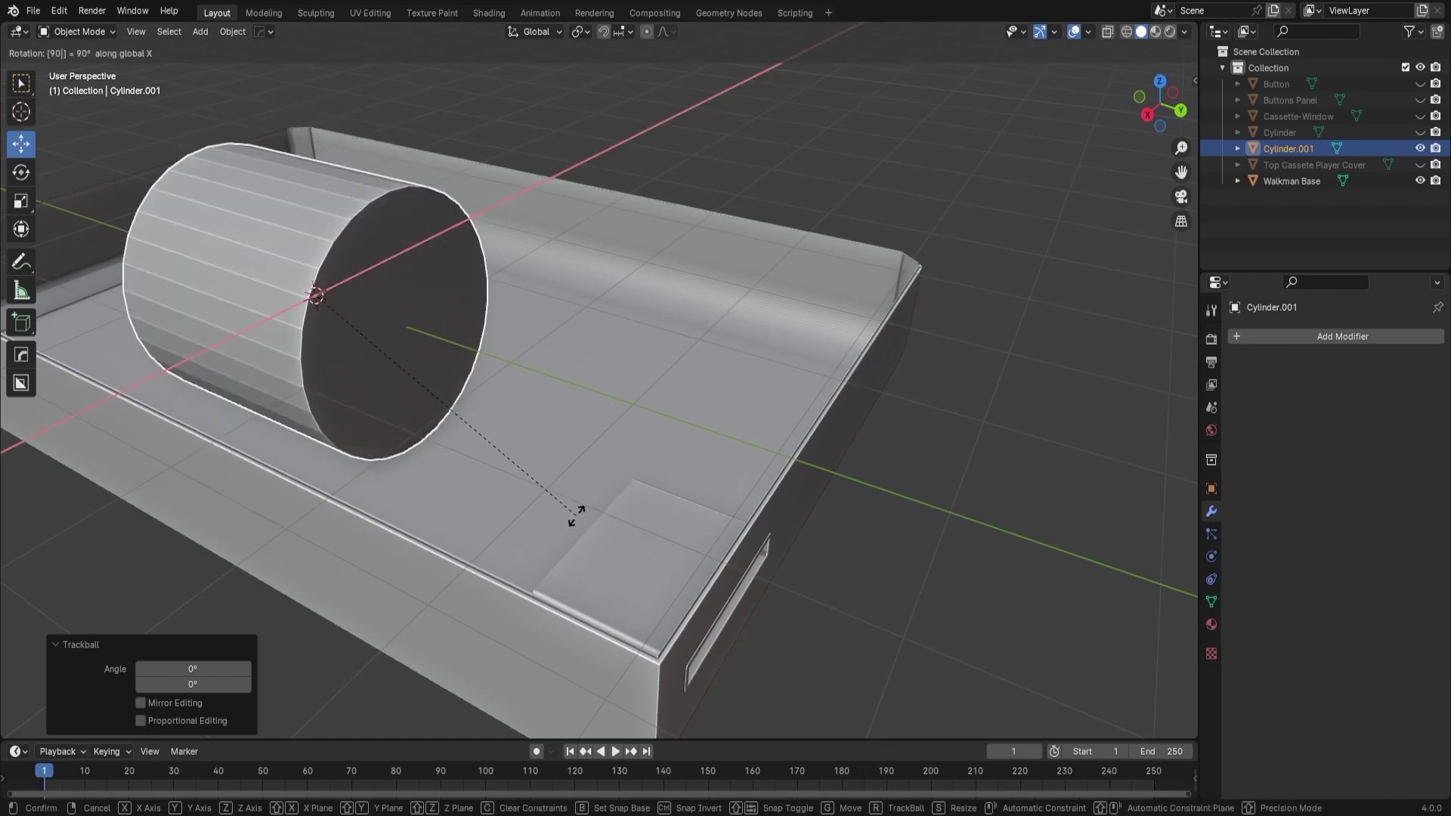
key(Return)
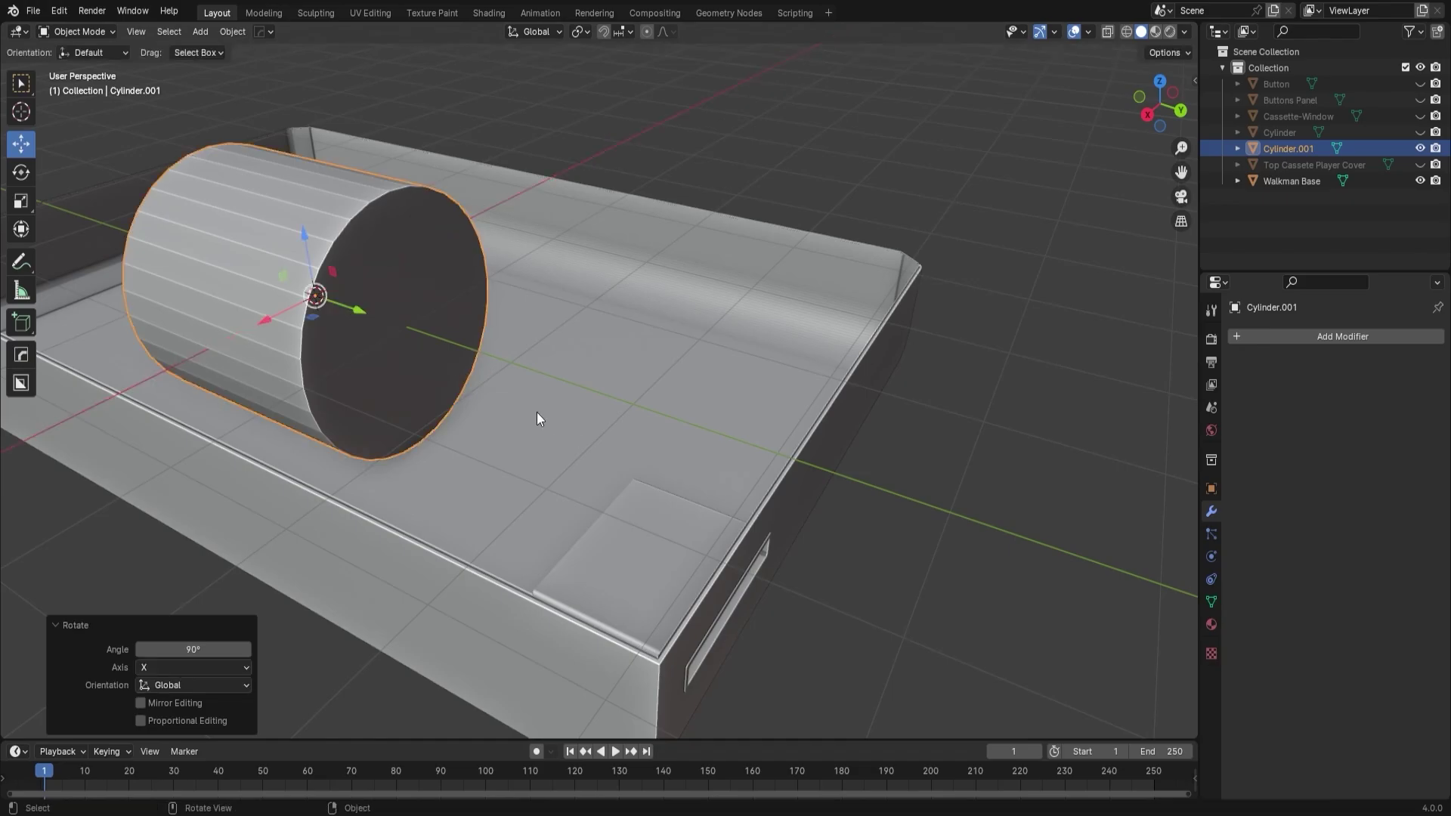
Move the cylinder about 5.52 m along Y, out in front of the end wall with the rectangular slot.
drag(357, 307, 1082, 469)
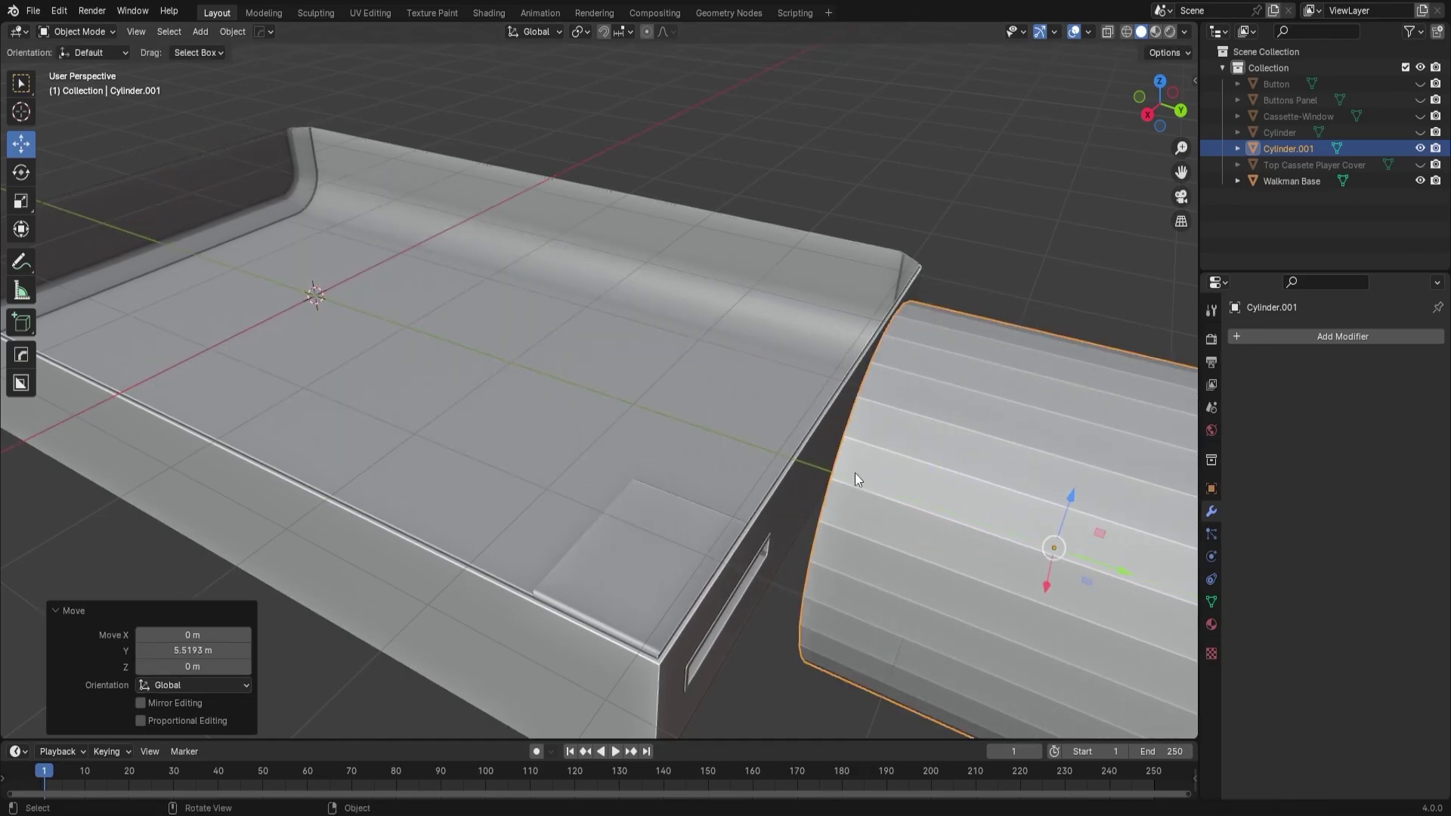
scroll(855, 473, down, 5)
middle_drag(854, 473, 633, 402)
scroll(632, 402, up, 6)
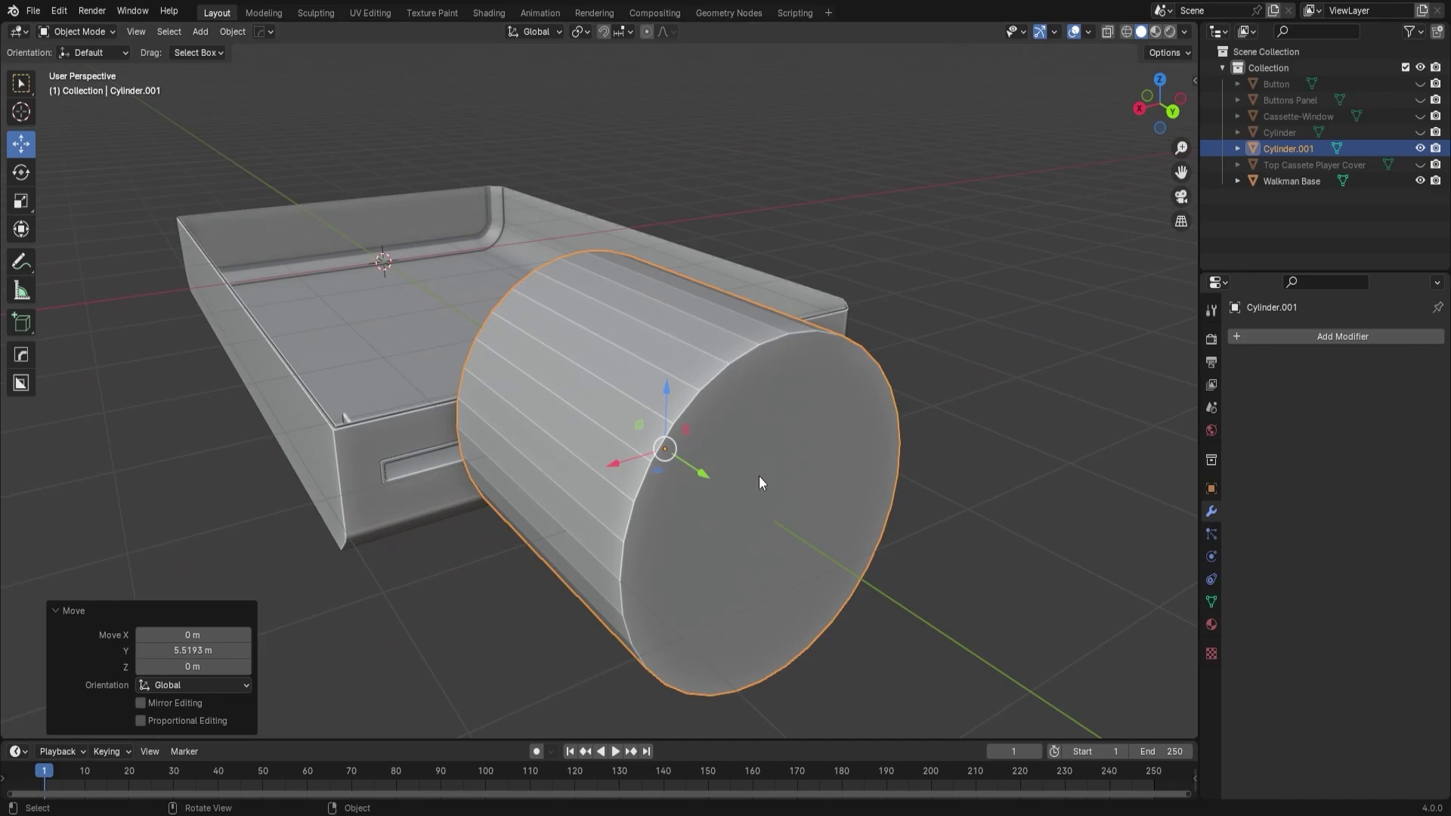
scroll(759, 474, up, 1)
scroll(804, 487, down, 1)
scroll(805, 487, down, 1)
middle_drag(745, 489, 697, 488)
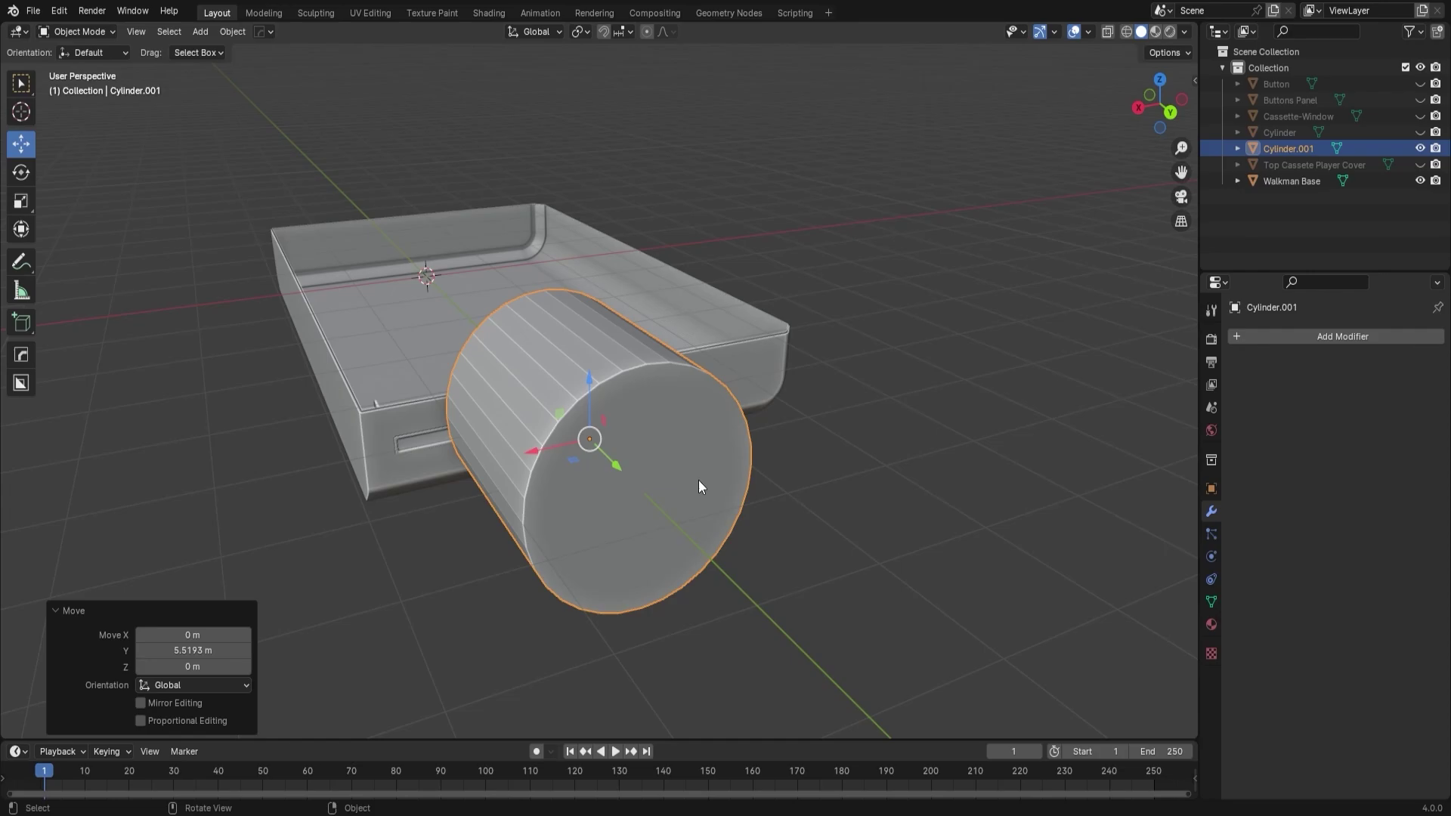
middle_drag(670, 512, 758, 517)
Enter Edit Mode on the cylinder and use the Knife to cut its outer end cap vertically through the middle.
key(Tab)
scroll(770, 500, up, 1)
click(839, 501)
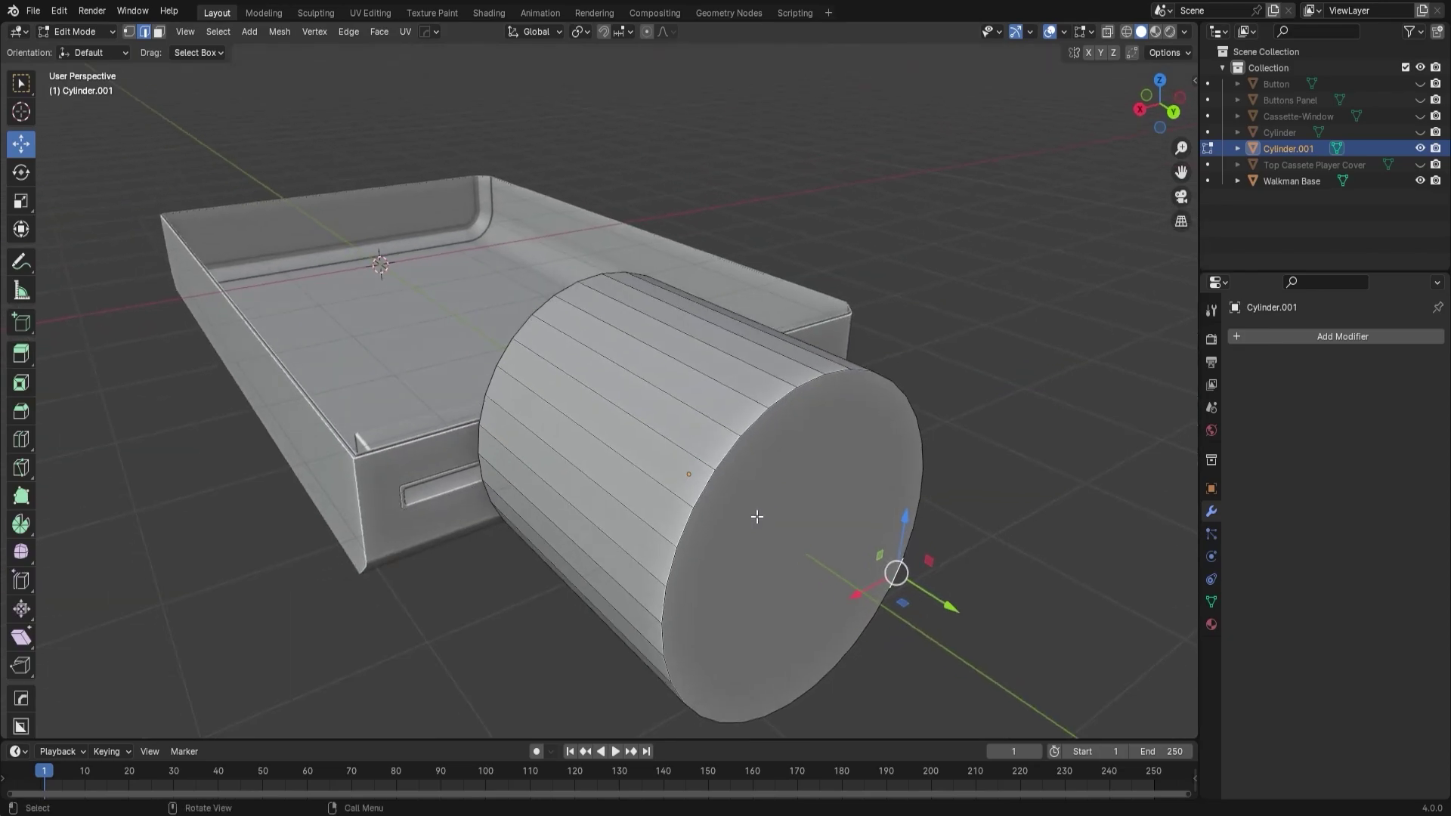
middle_drag(757, 516, 659, 466)
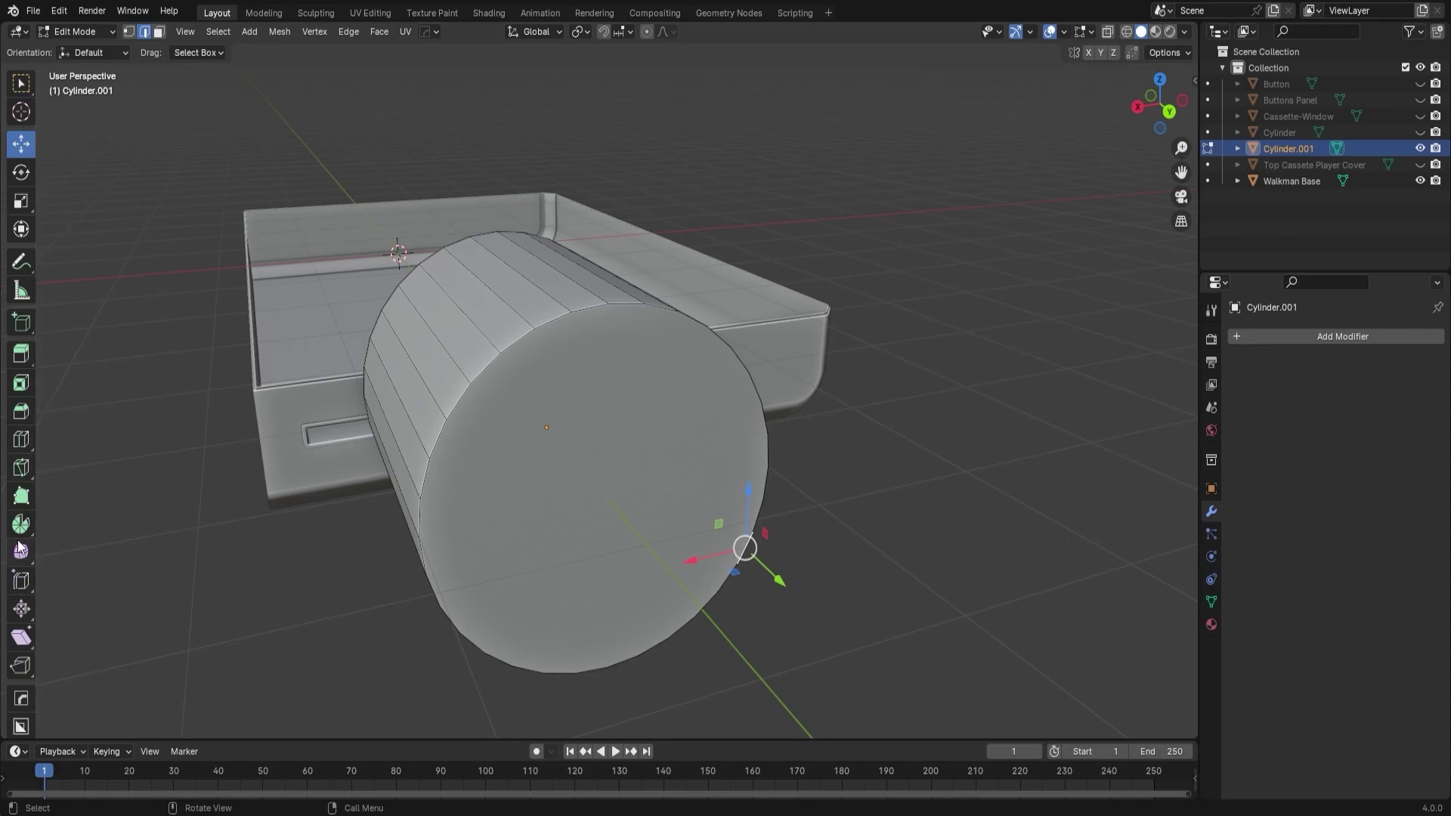
drag(20, 473, 102, 471)
middle_drag(584, 344, 639, 386)
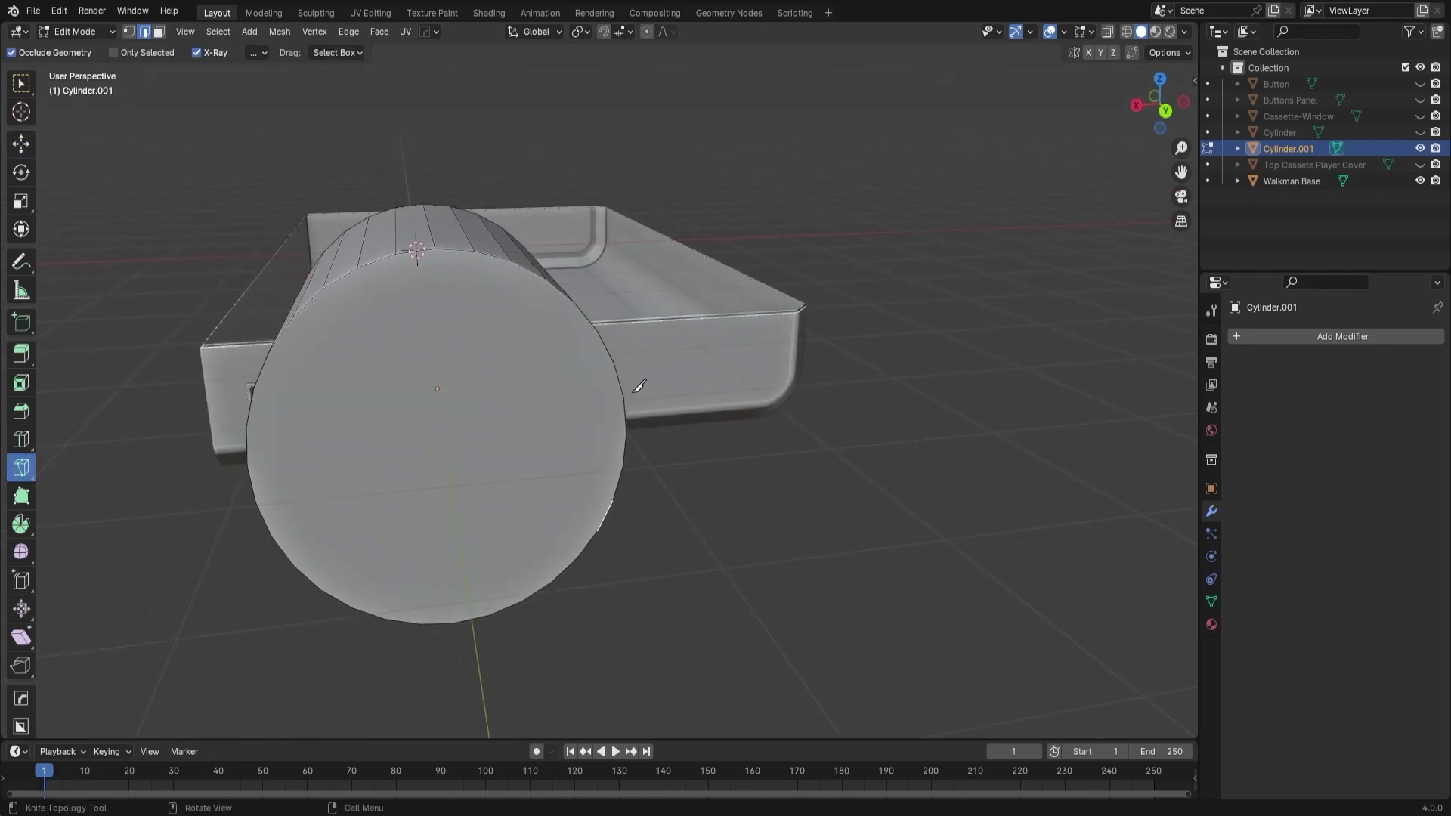
click(442, 244)
mouse_move(479, 438)
middle_down()
mouse_move(483, 424)
mouse_move(484, 439)
middle_up()
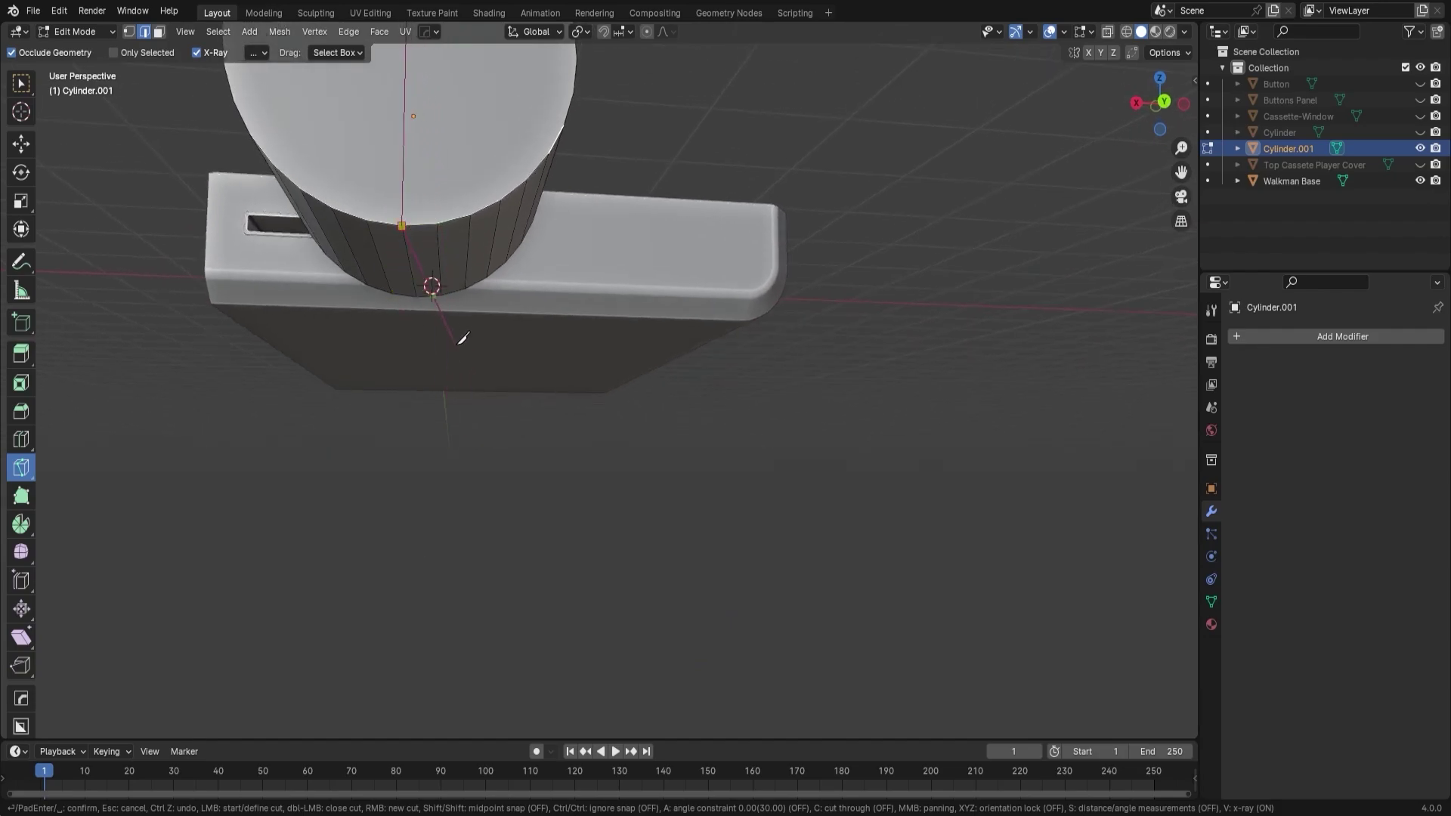
key(Return)
Knife a horizontal cut across the same end cap, crossing the vertical cut at the centre.
middle_drag(363, 353, 392, 396)
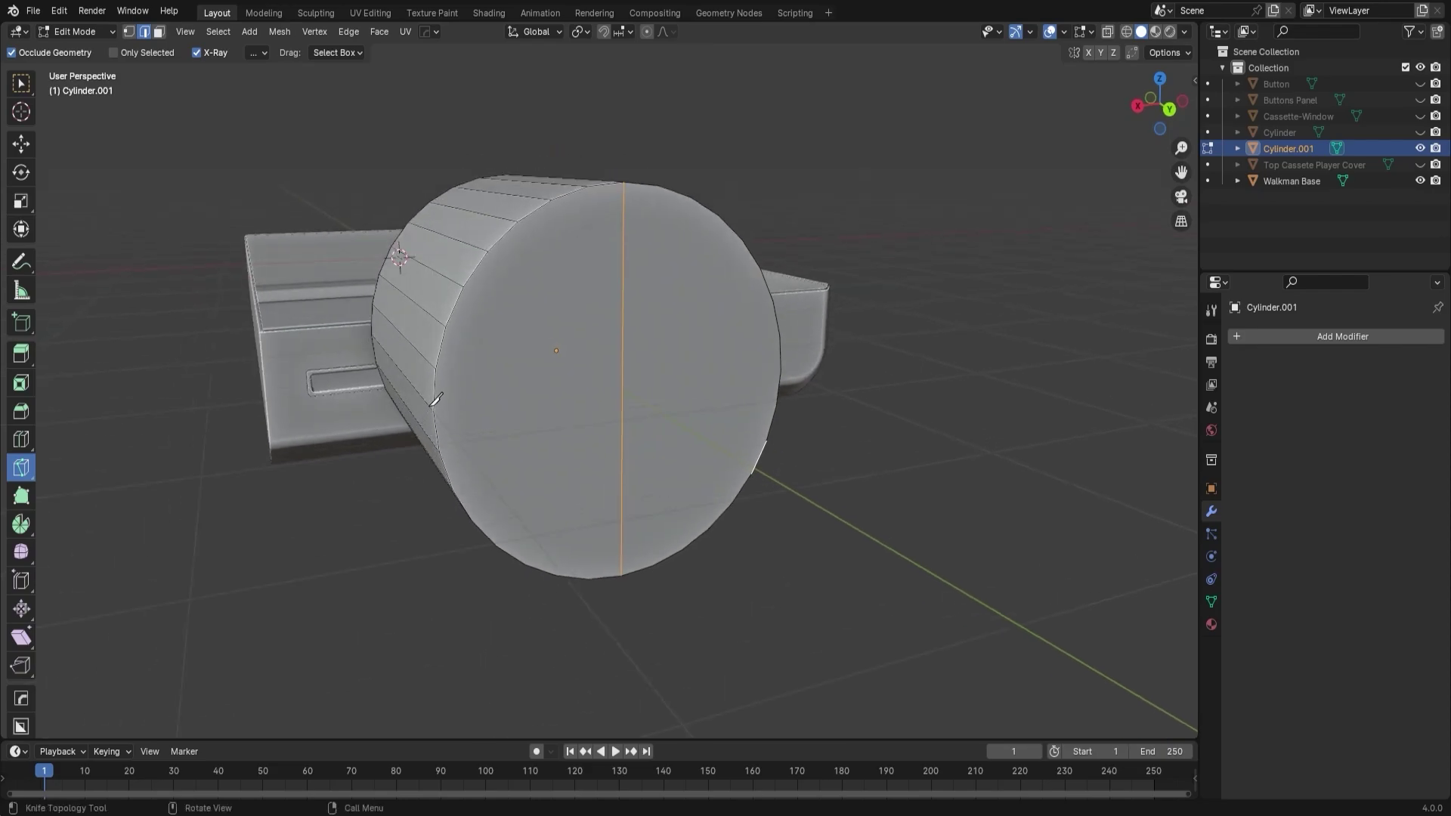
click(433, 412)
middle_drag(563, 410, 480, 405)
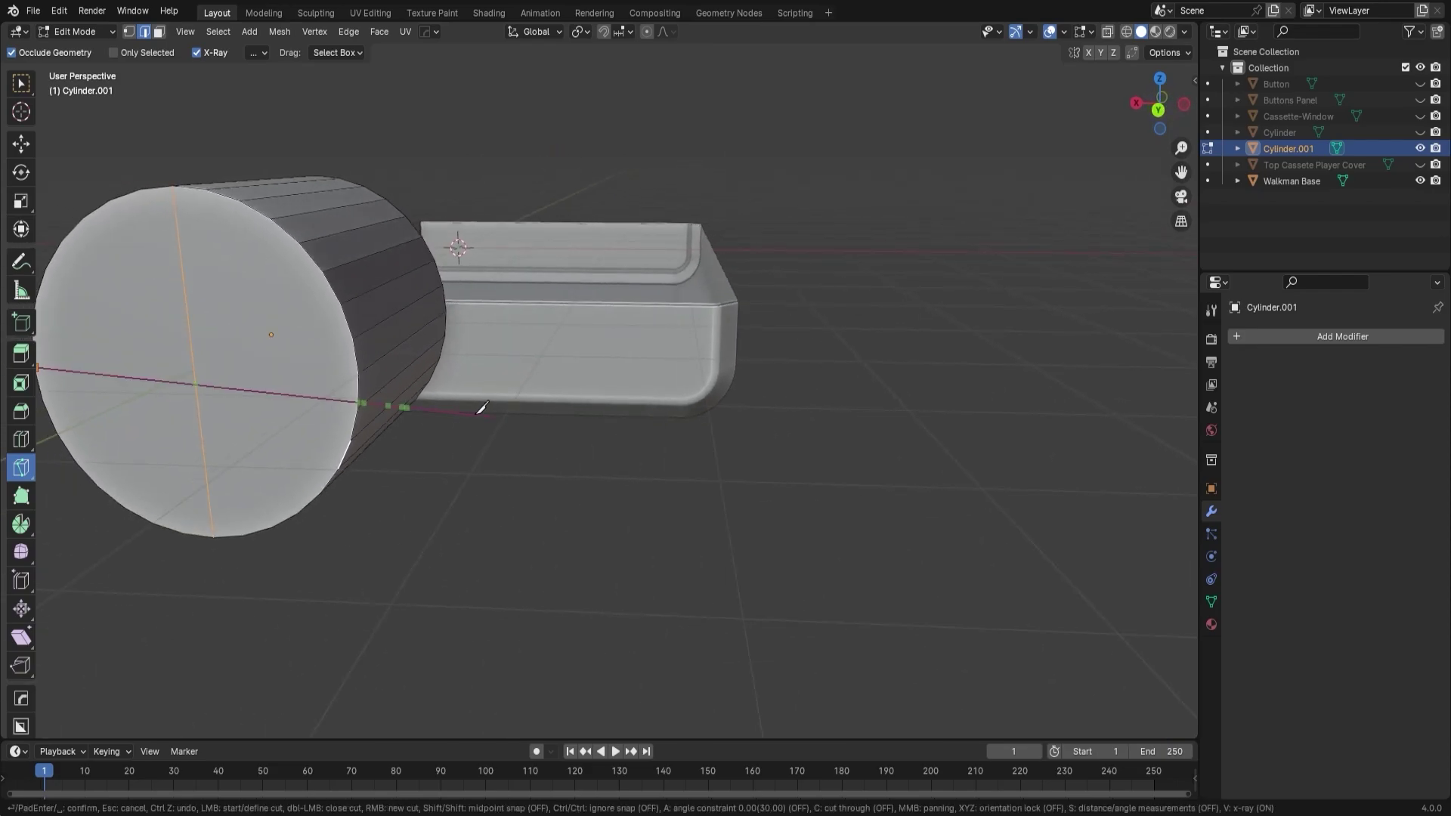
click(358, 373)
middle_drag(380, 418, 728, 445)
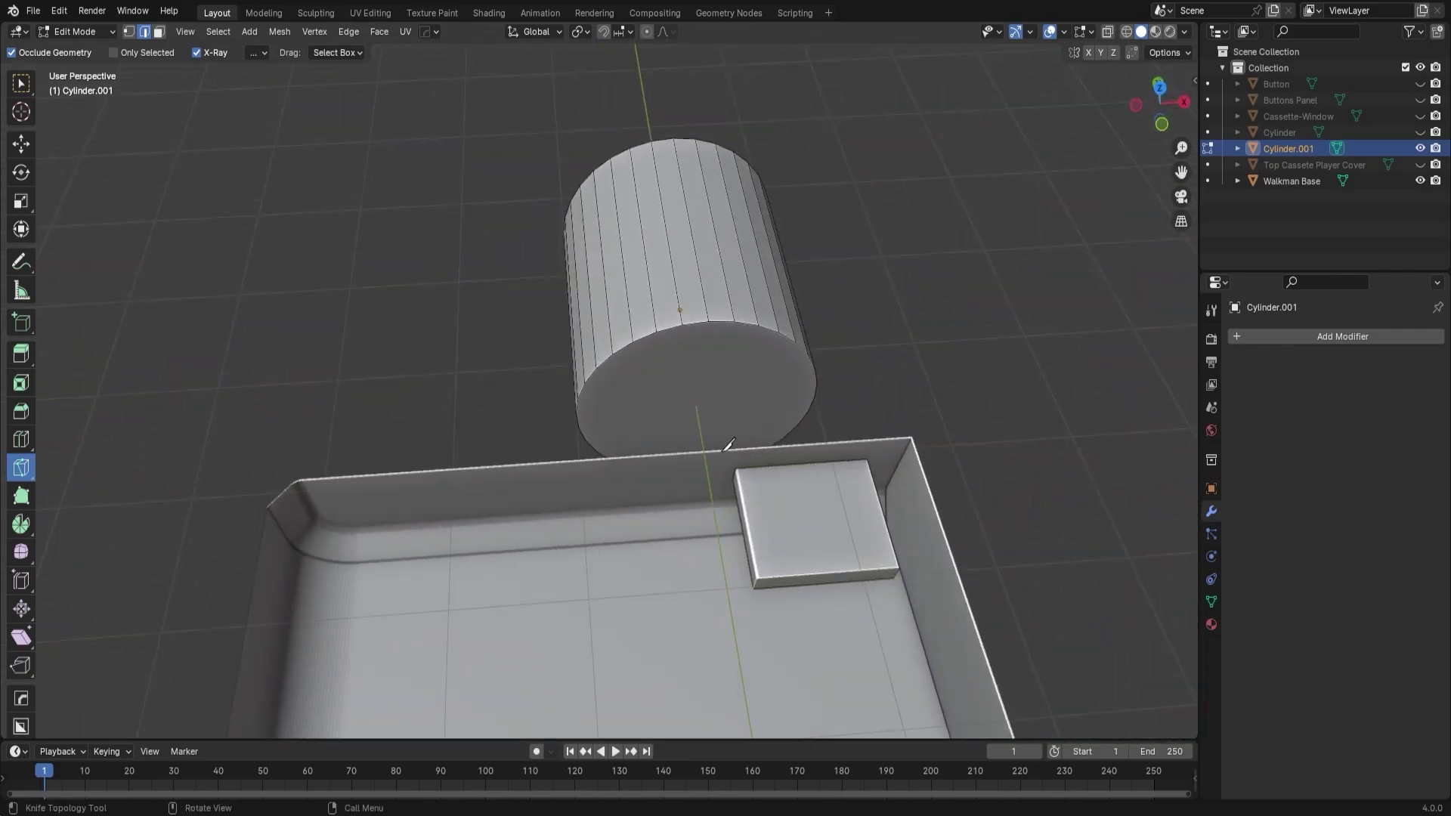
Knife a vertical cut through the middle of the cylinder's inner end cap, facing the Walkman Base.
click(710, 317)
middle_drag(693, 366, 869, 234)
shift+middle_drag(567, 472, 622, 32)
middle_drag(502, 424, 444, 296)
click(512, 531)
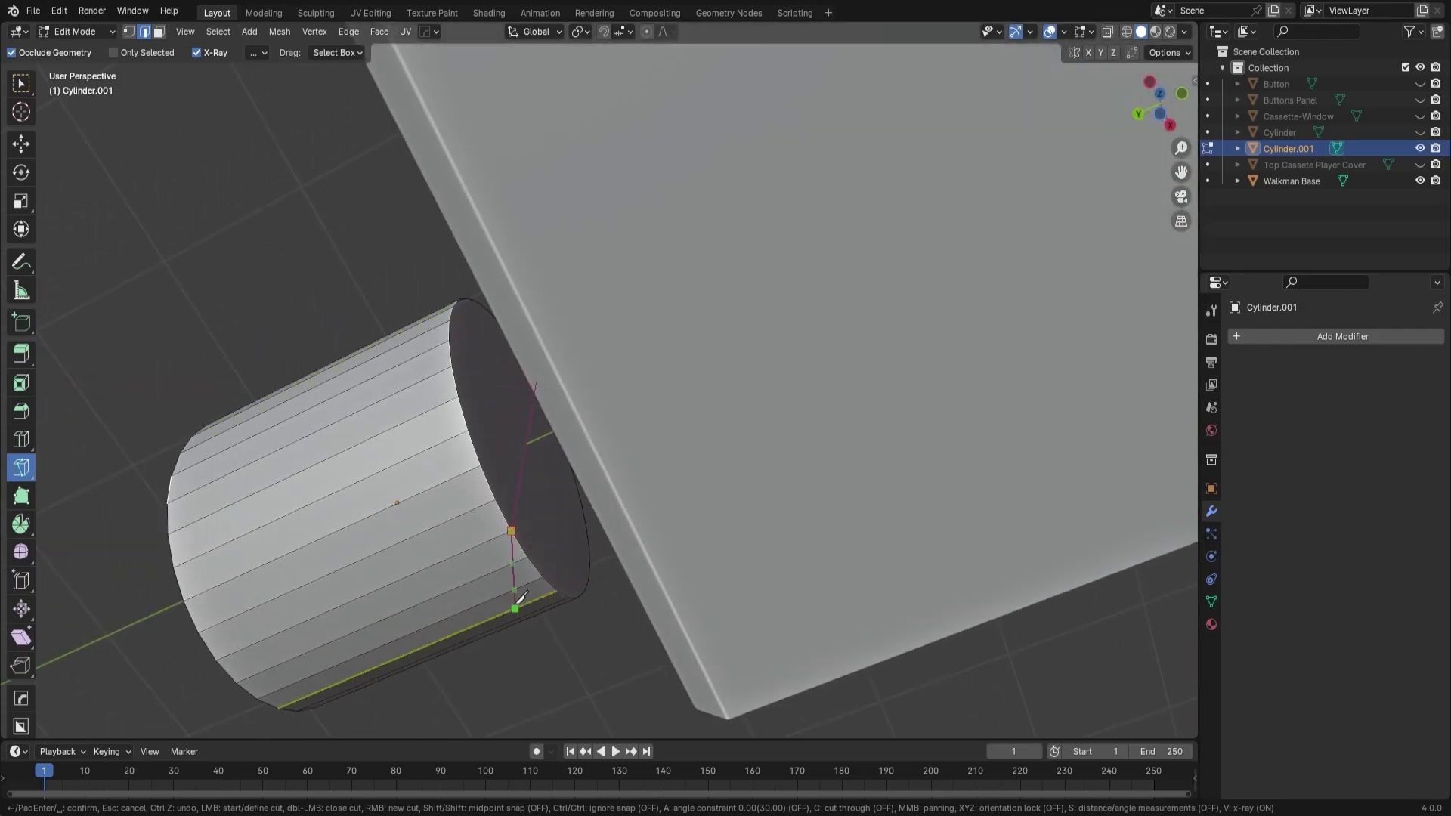
middle_drag(522, 597, 338, 326)
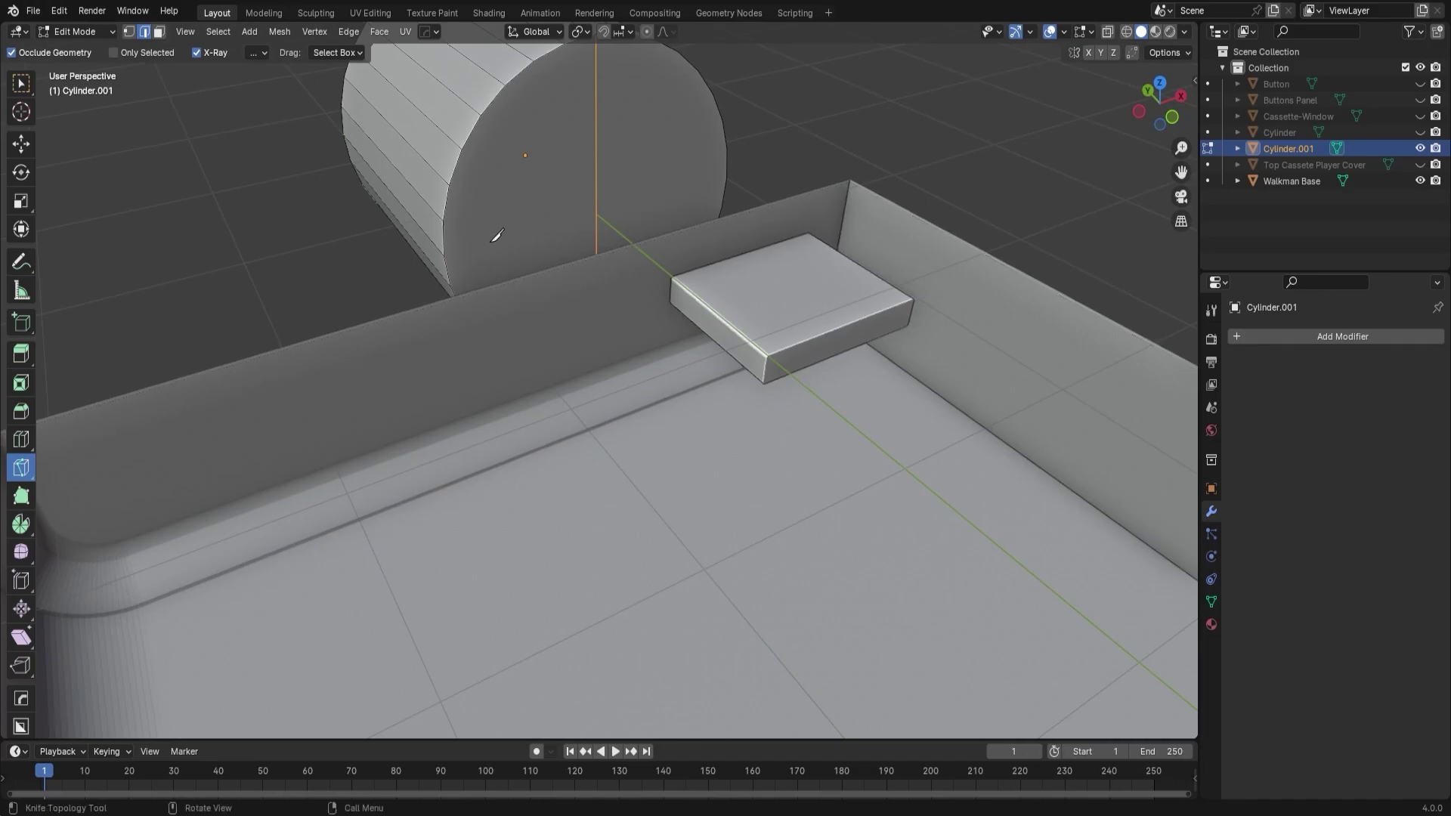
Knife a horizontal cut across the inner end cap from side to side, crossing the vertical cut at its centre.
click(446, 250)
middle_drag(722, 197, 624, 257)
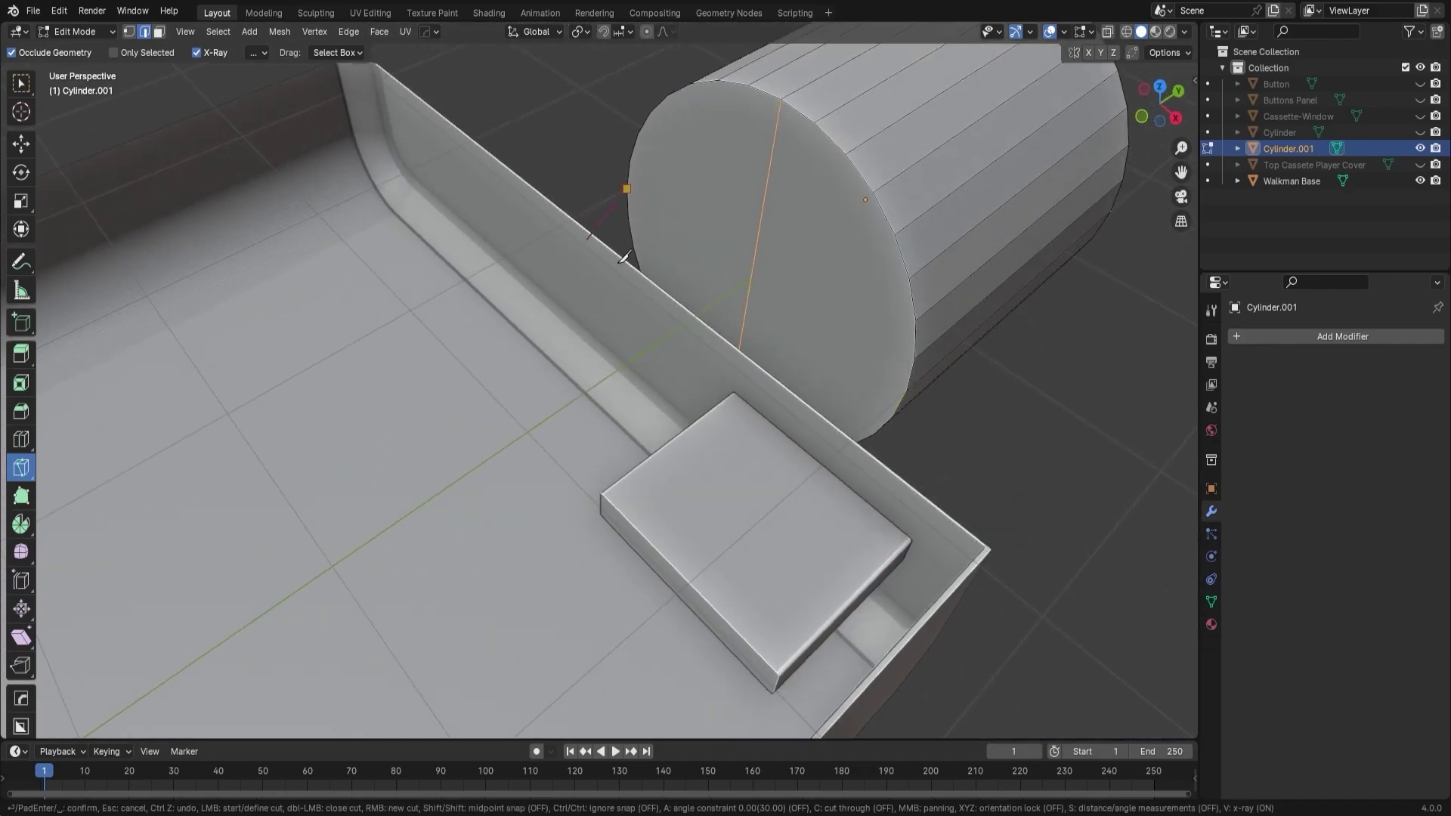
click(908, 389)
Select all of the cylinder's vertices in vertex mode and merge them by distance.
middle_drag(958, 421, 1088, 342)
scroll(904, 310, up, 2)
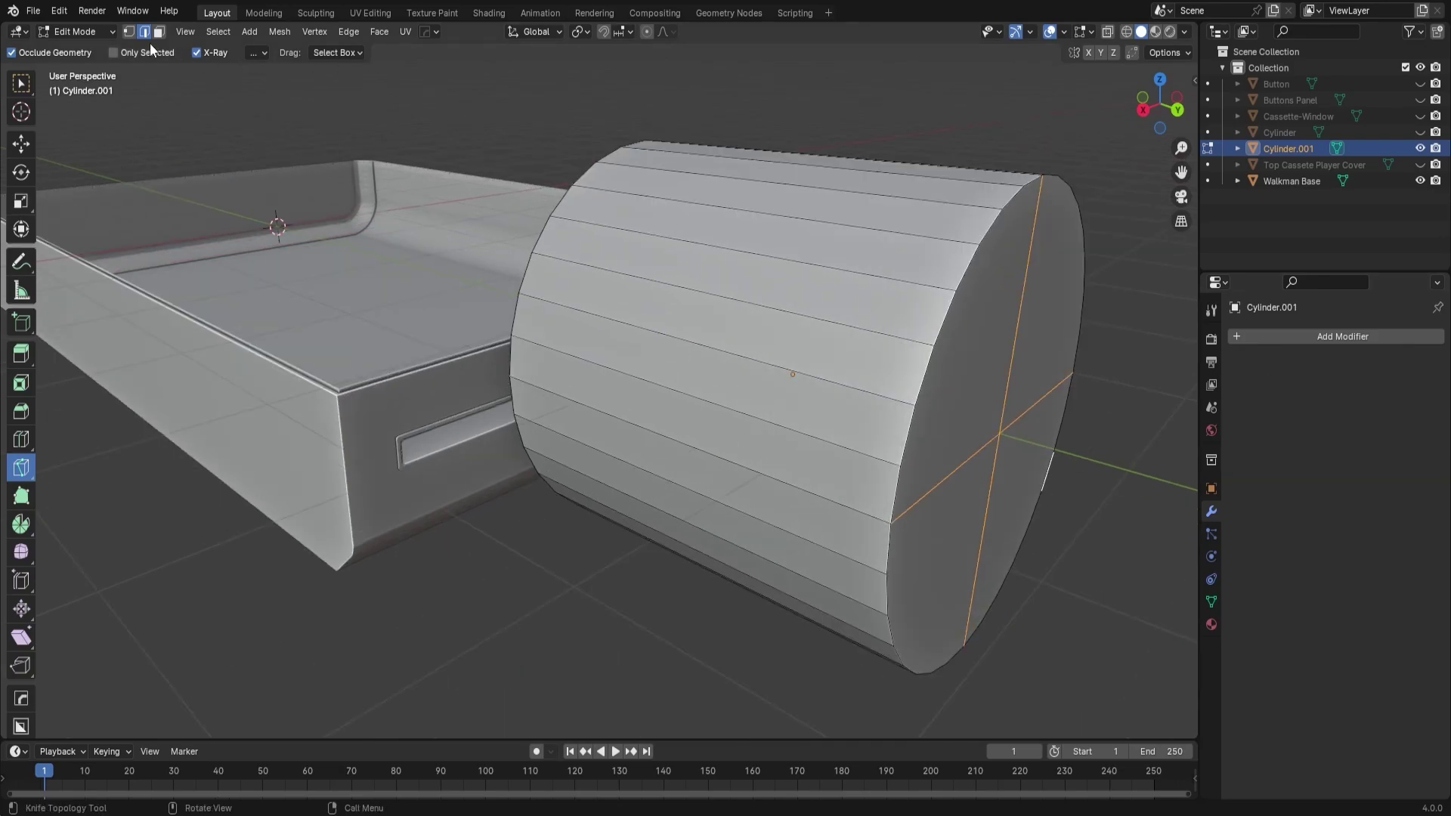
click(129, 32)
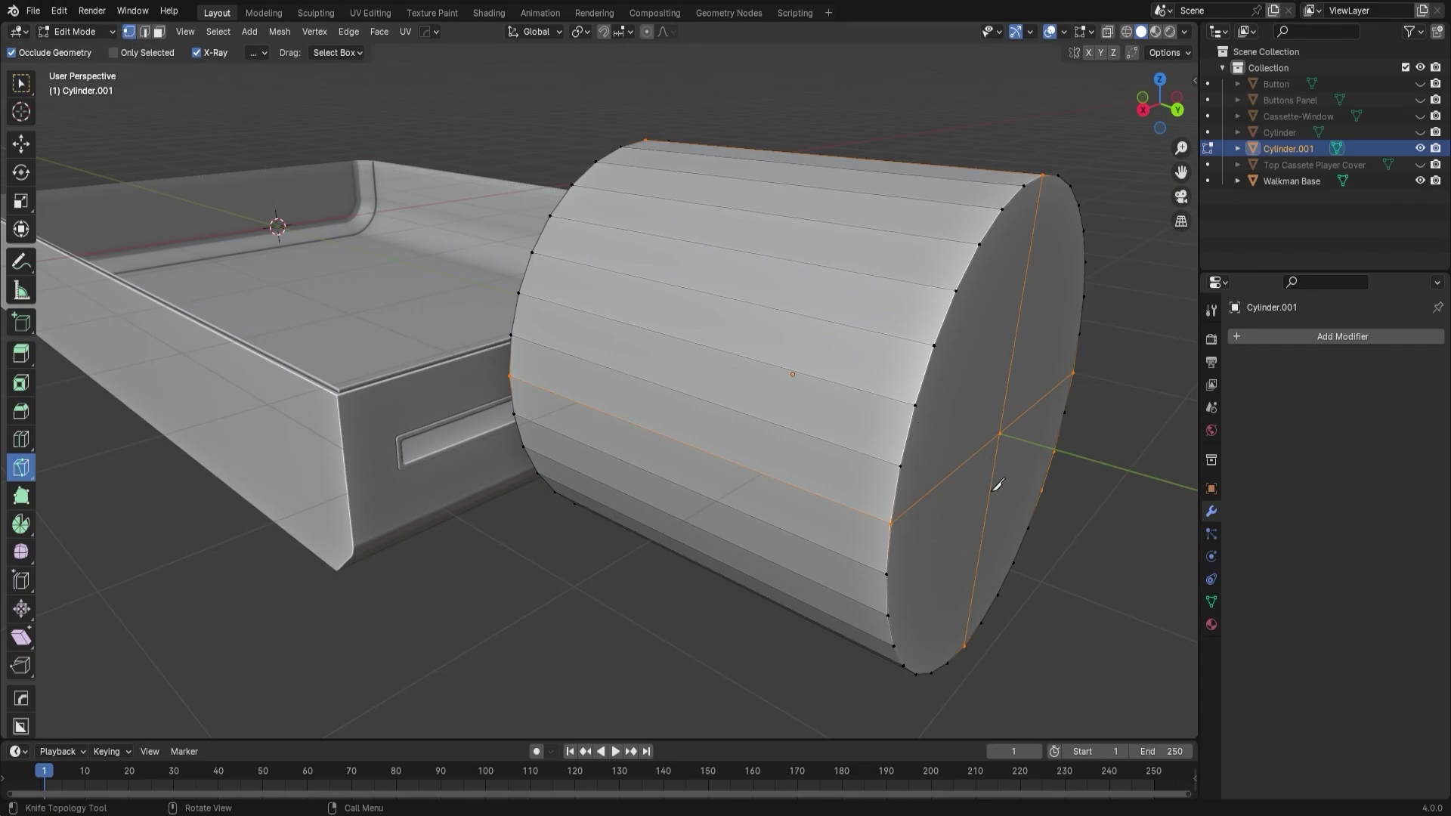
key(a)
click(21, 143)
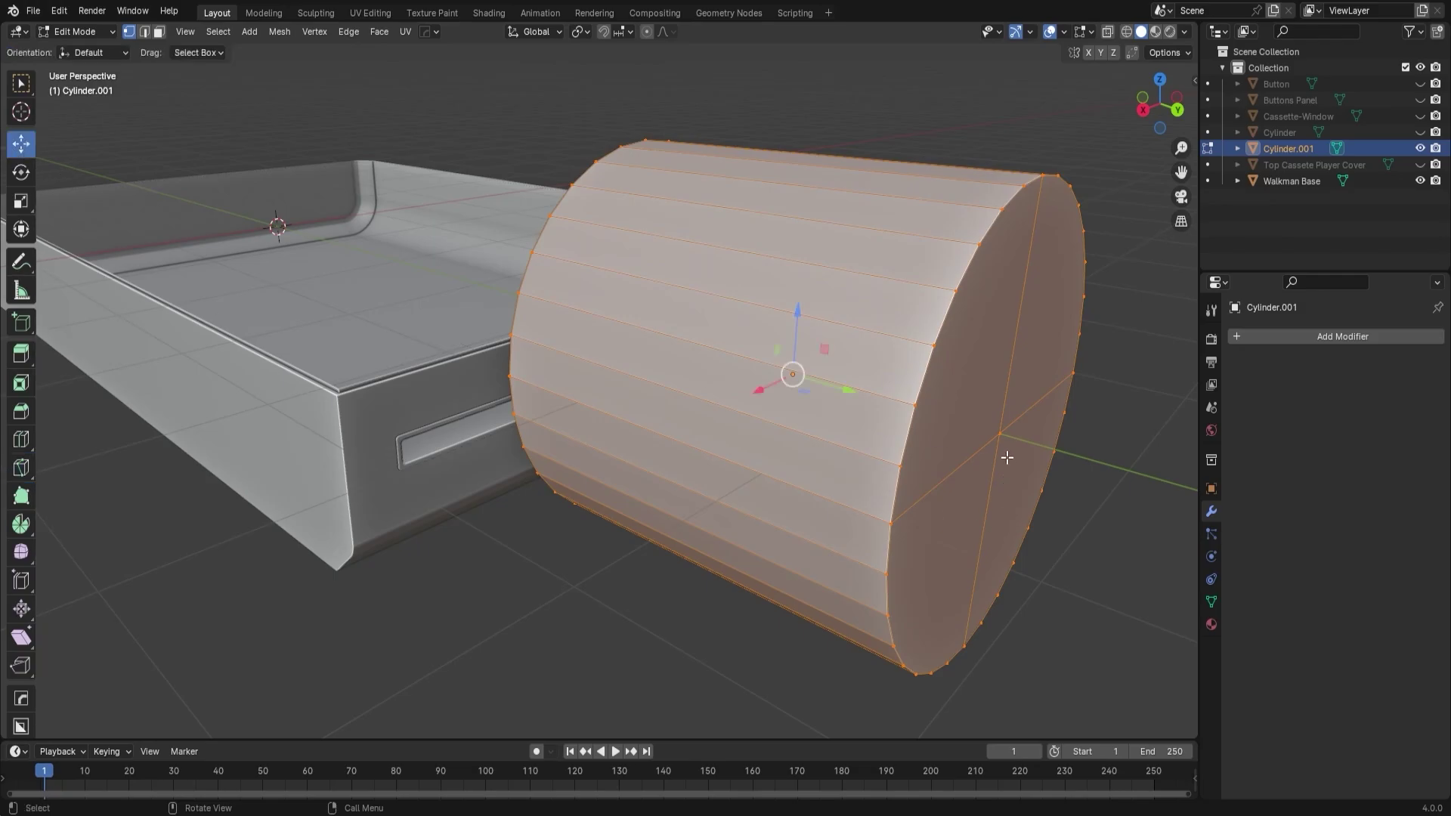
right_click(971, 464)
right_click(912, 508)
mouse_move(901, 697)
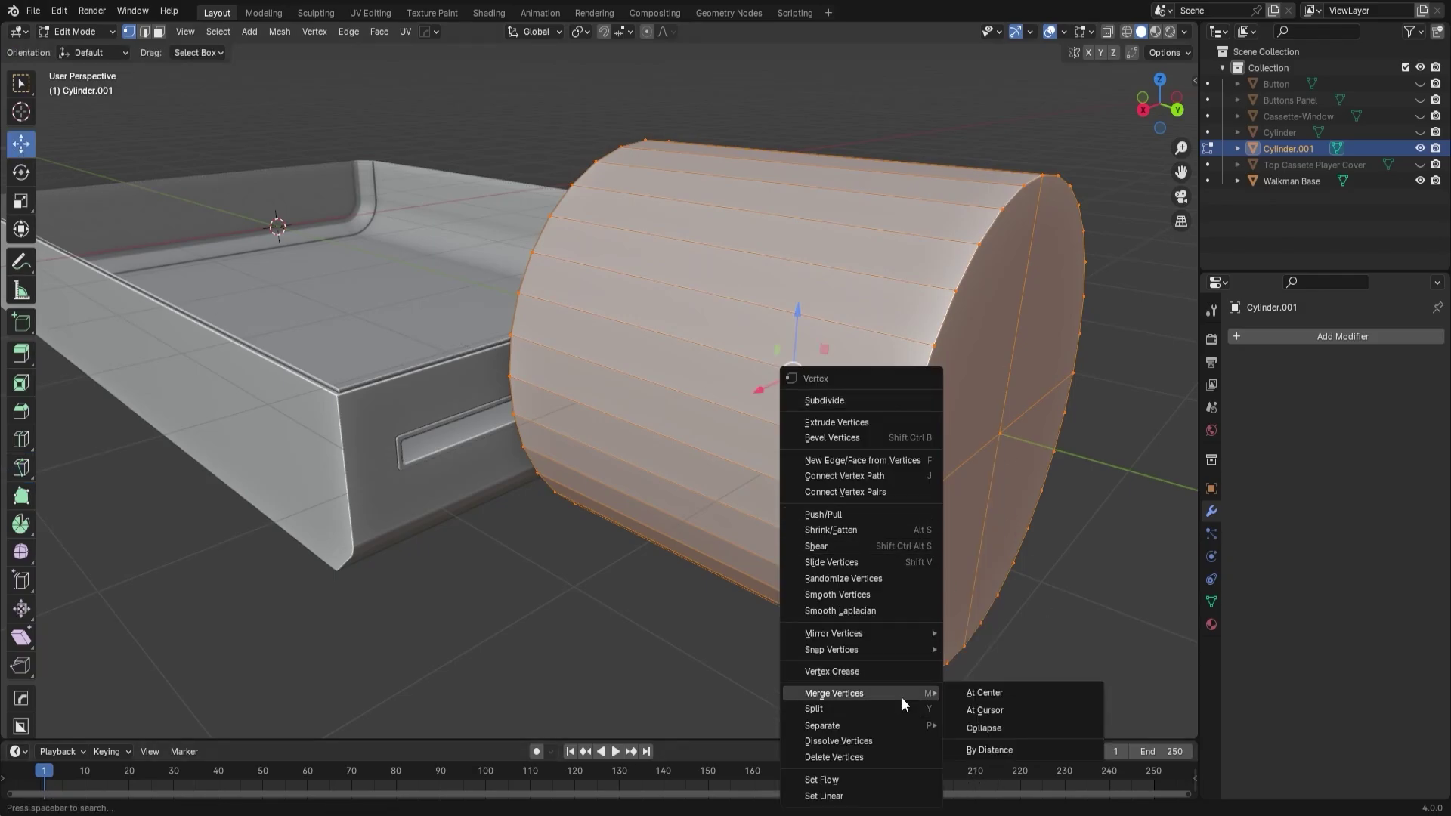
click(1037, 745)
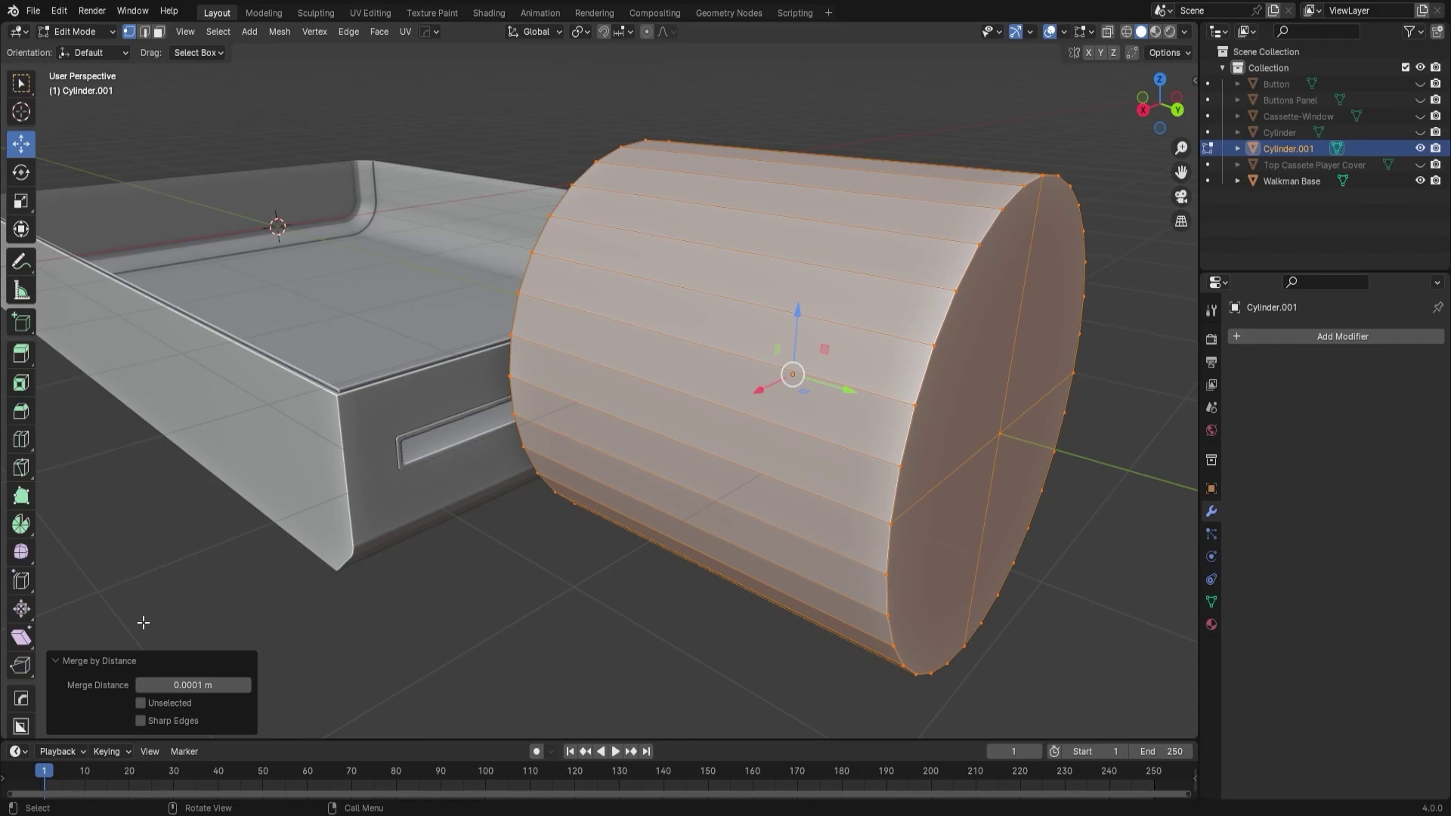
Raise the merge distance to 0.0301 m.
click(245, 685)
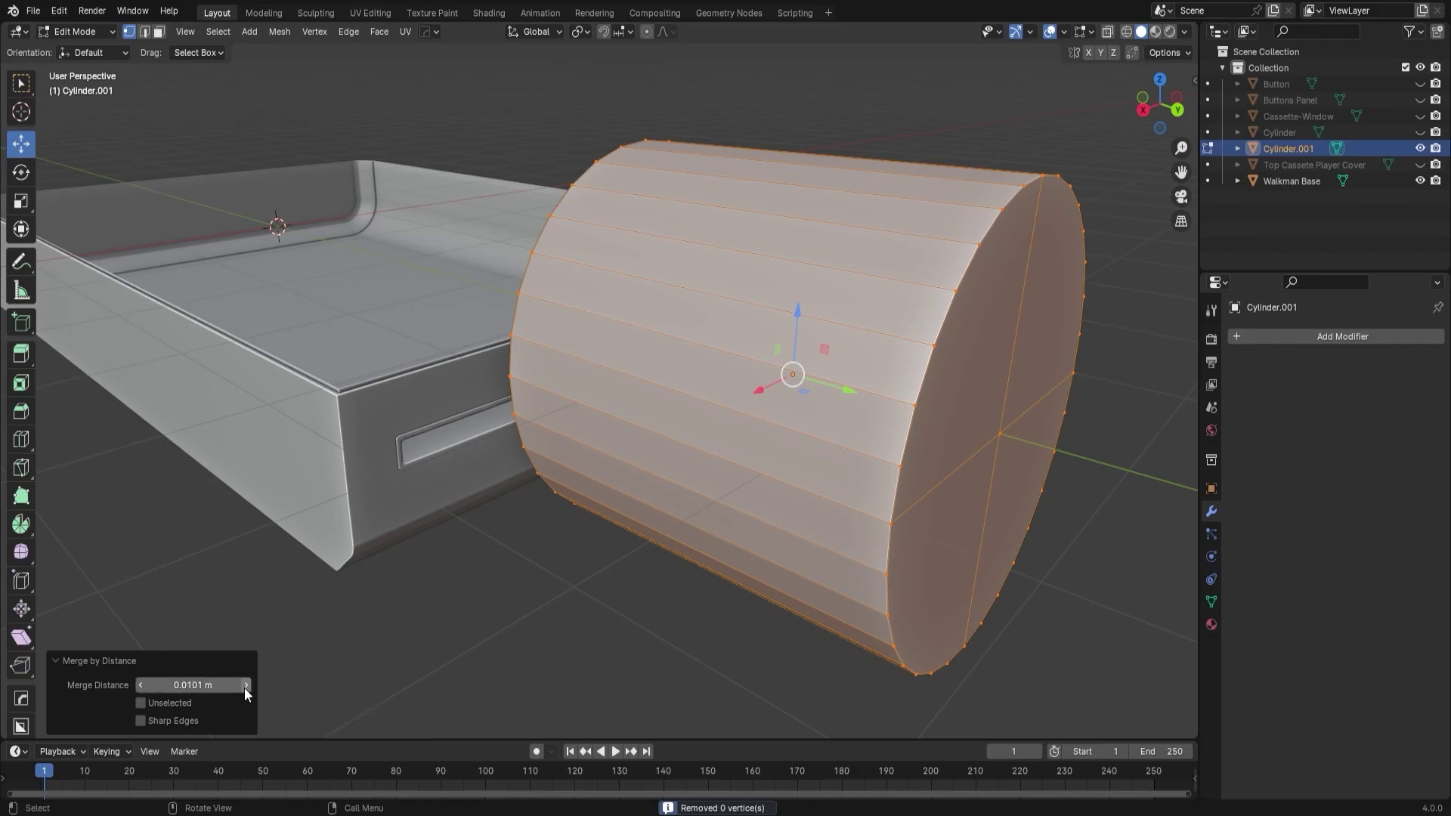
click(245, 685)
click(245, 685)
Return to Object Mode and move the cylinder about 1.37 m along Y, farther from the base's end wall.
middle_drag(243, 688, 534, 574)
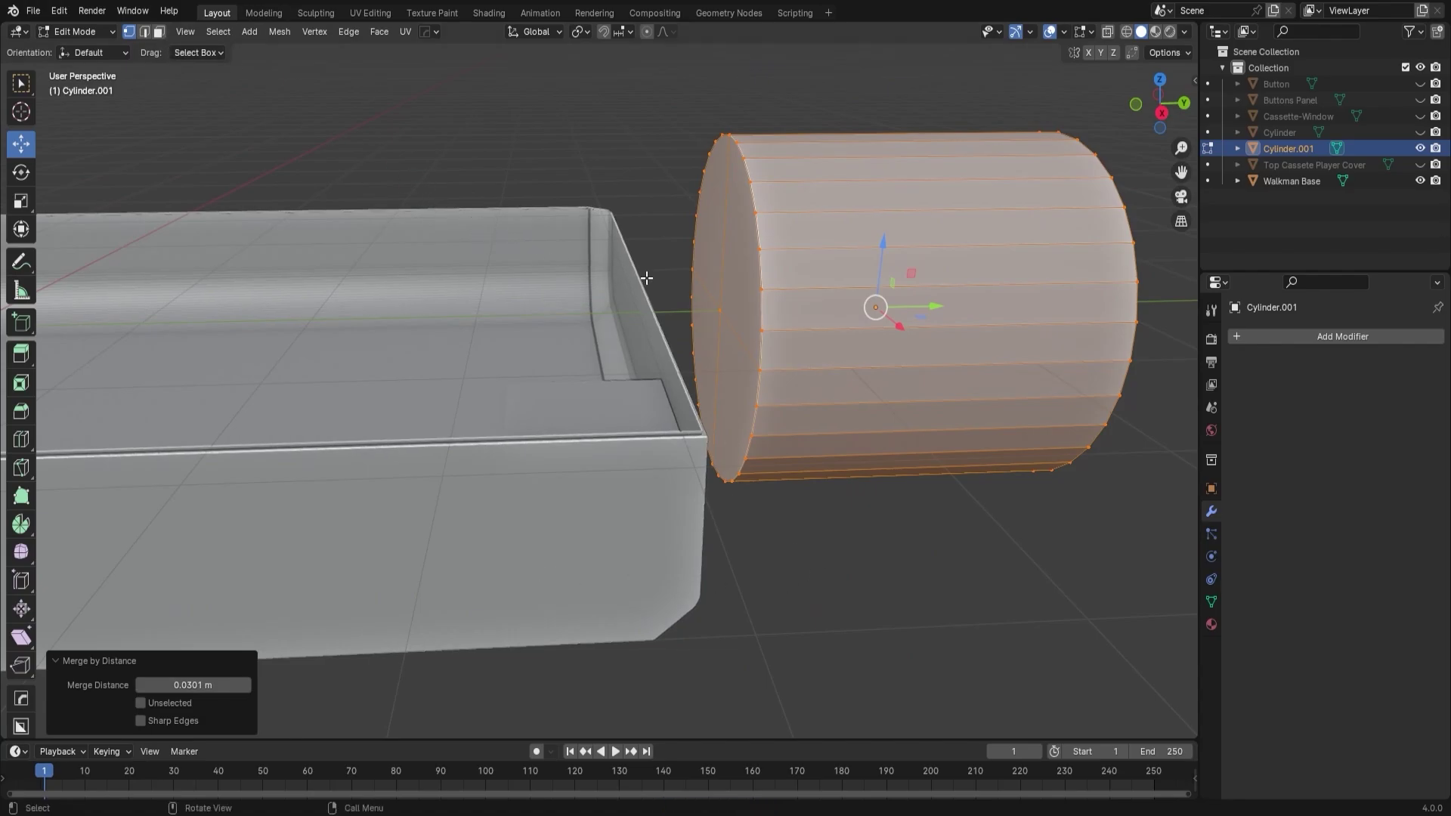
key(Tab)
scroll(880, 365, up, 1)
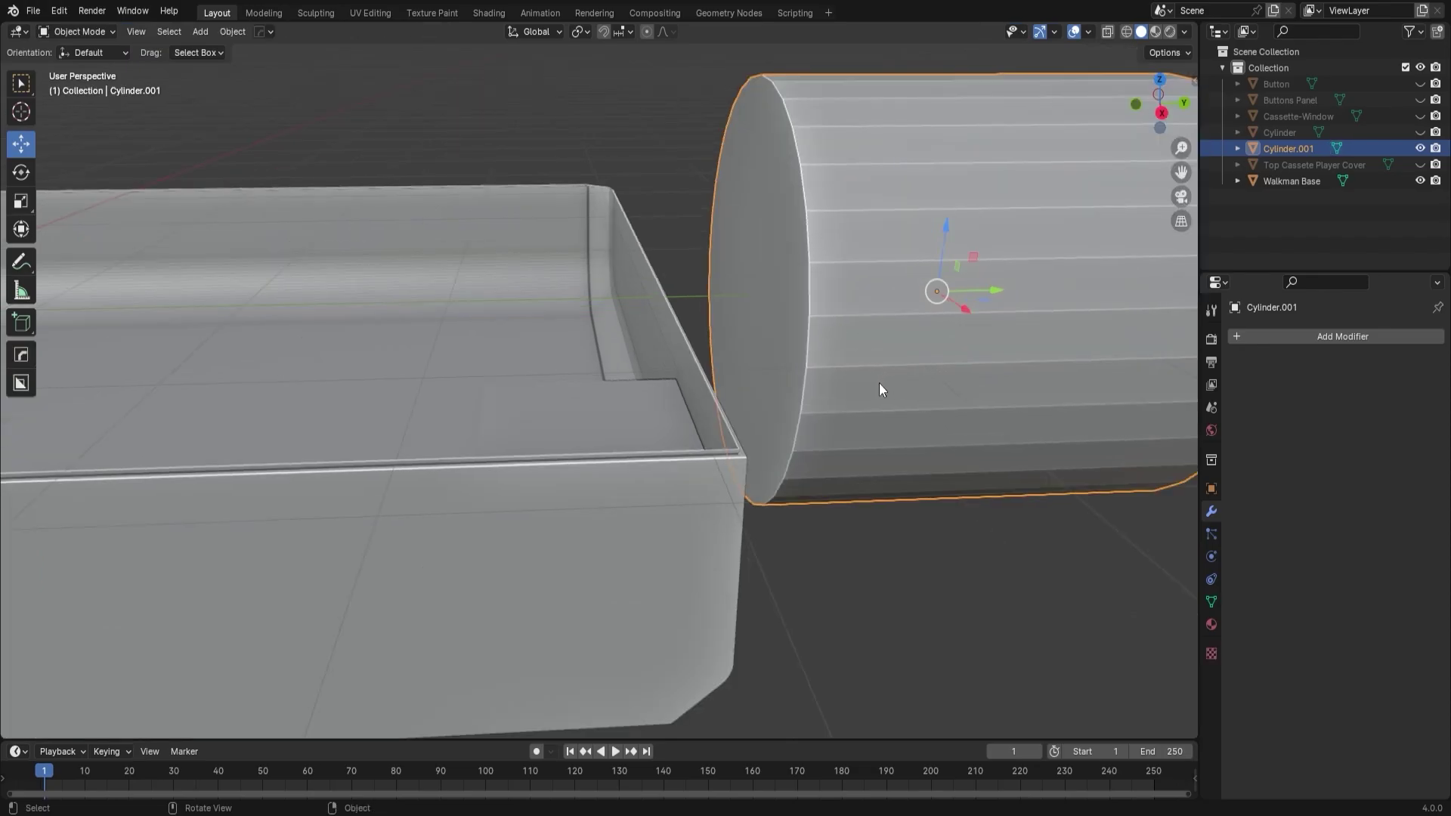
scroll(713, 407, down, 3)
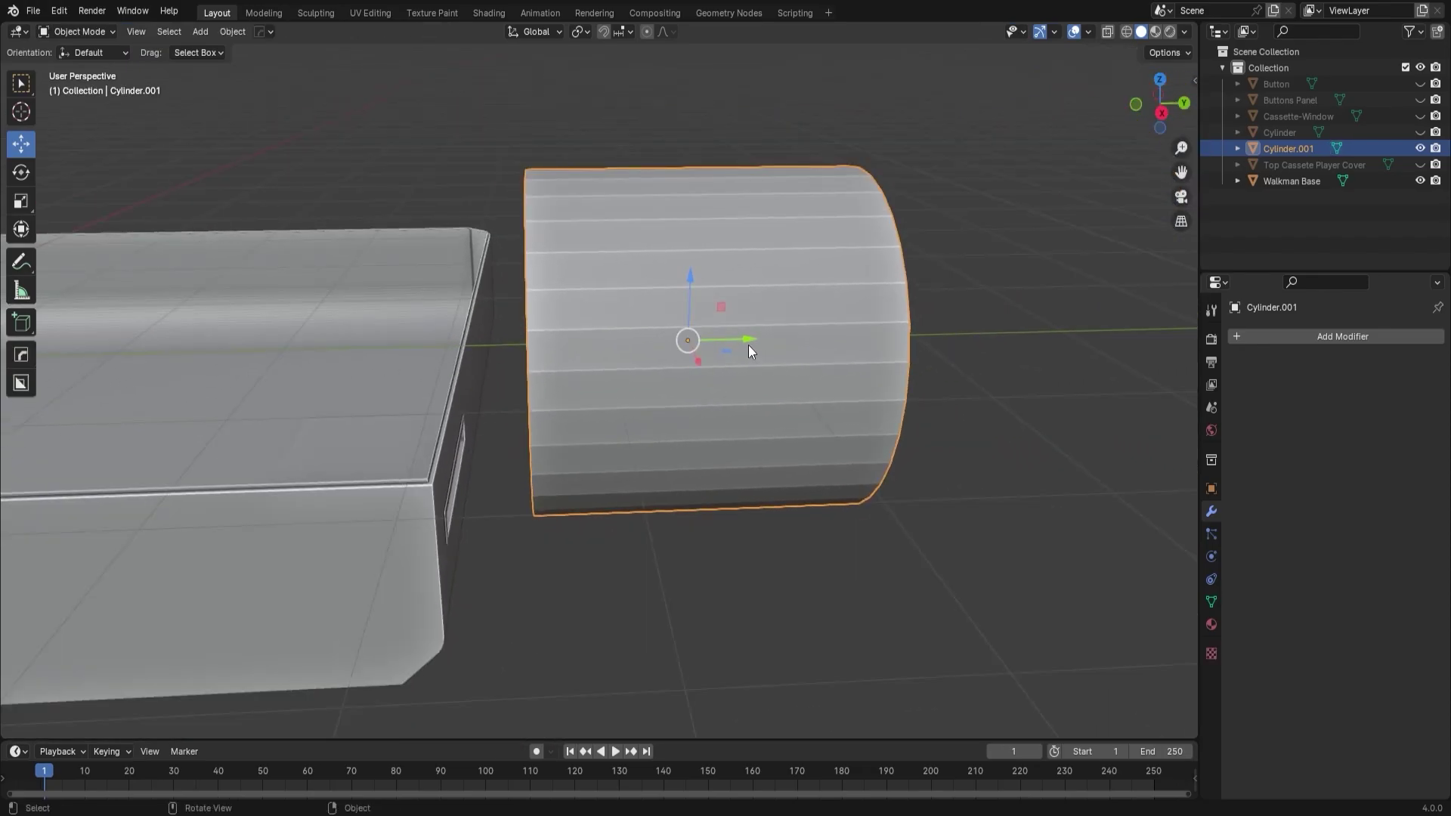
drag(748, 351, 960, 341)
Scale the cylinder down uniformly by a factor of about 0.064.
middle_drag(846, 371, 777, 386)
key(s)
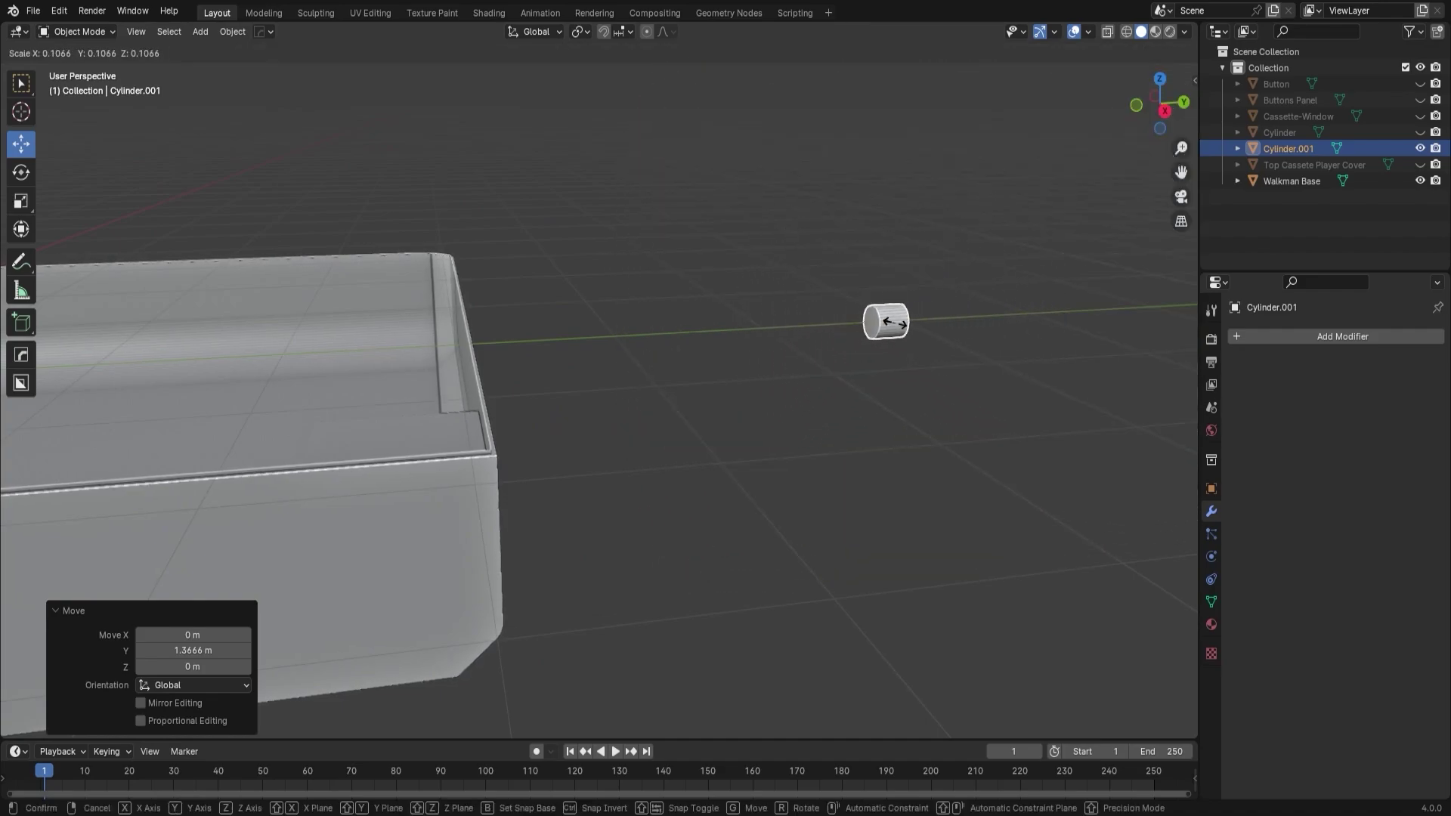
click(881, 325)
In back view, lower the cylinder about 0.395 m along Z to the slot's height and scale it up by about 1.207.
middle_drag(996, 405, 814, 389)
scroll(544, 332, up, 5)
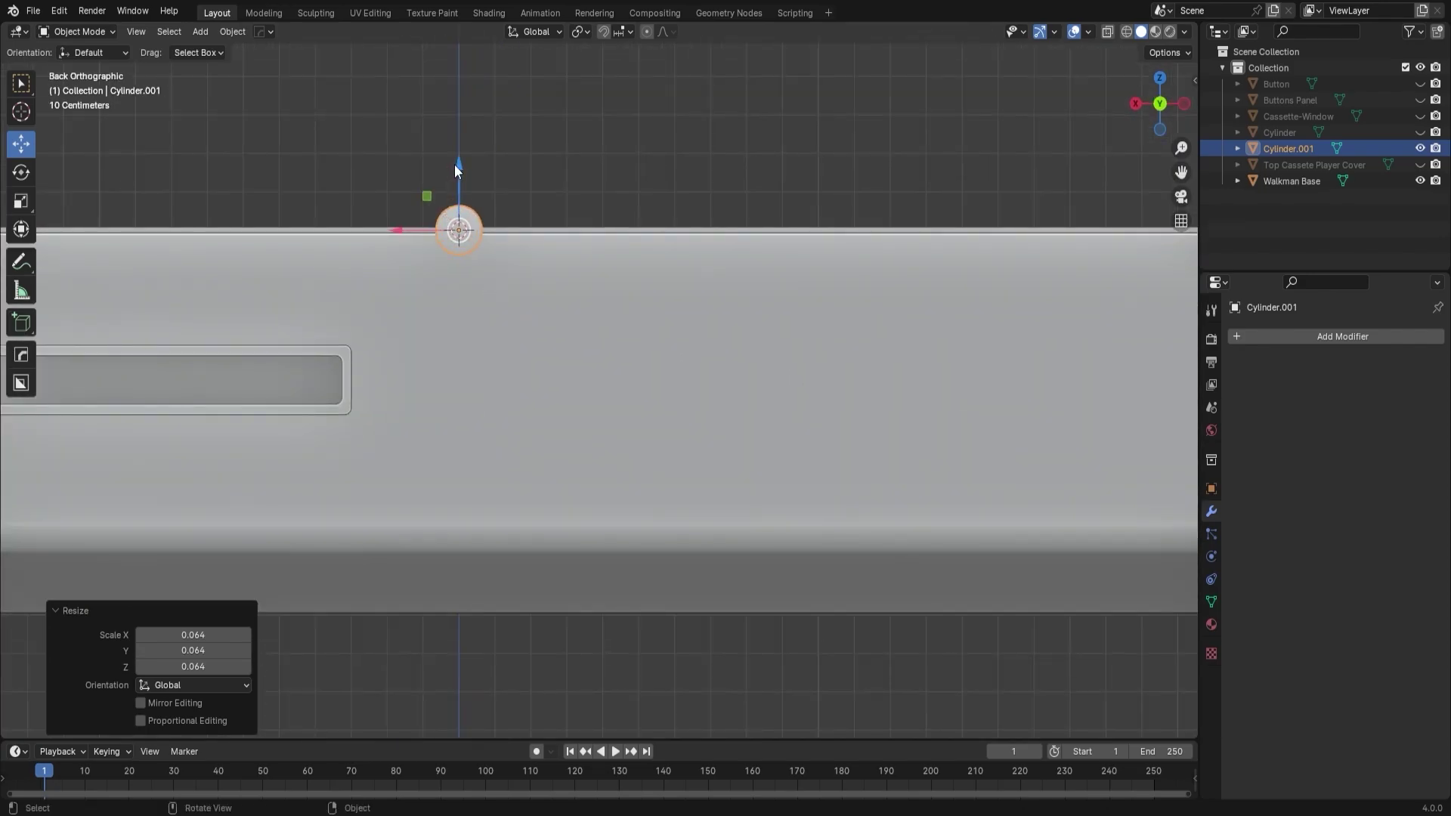
drag(457, 166, 453, 318)
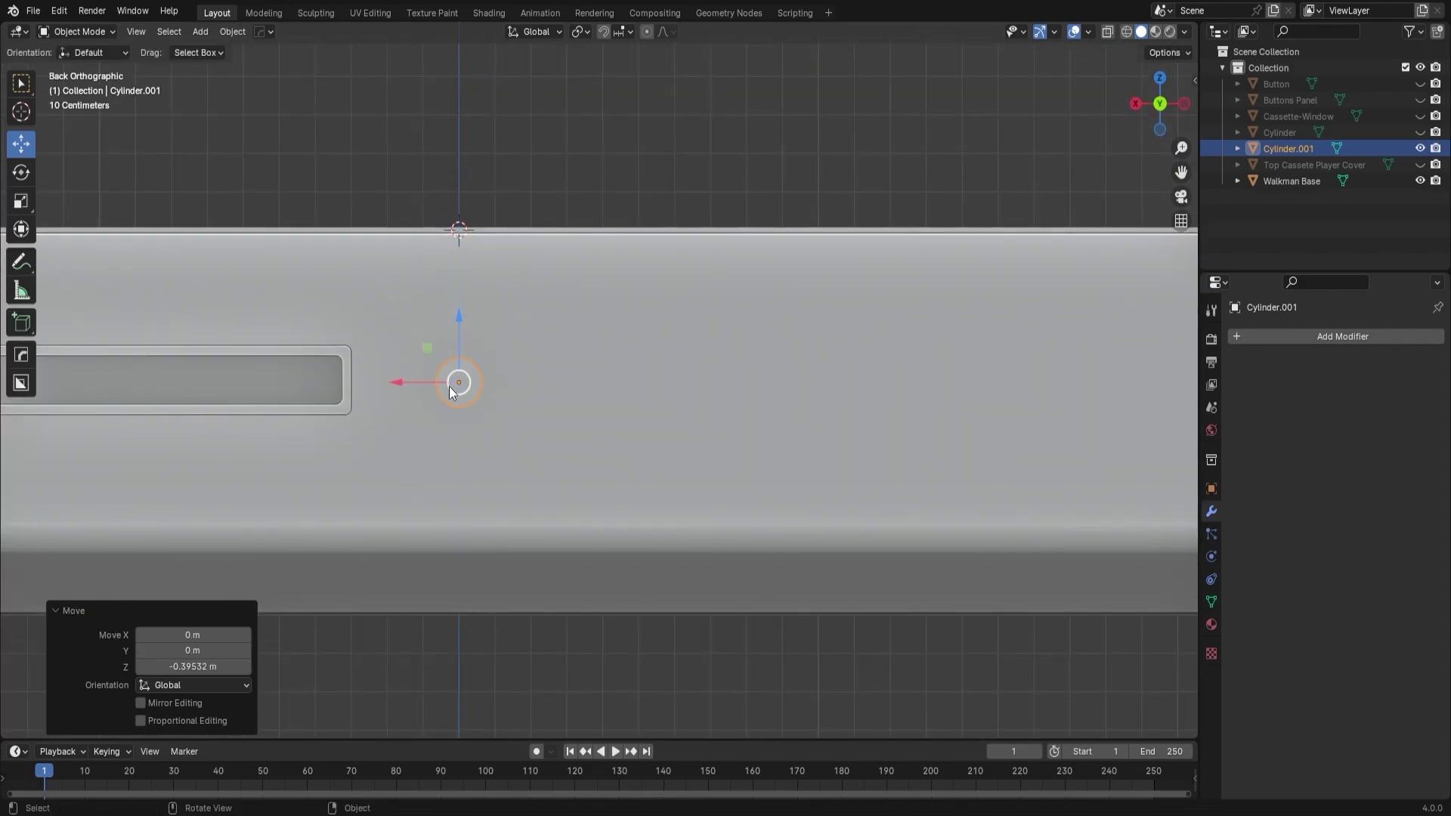
key(s)
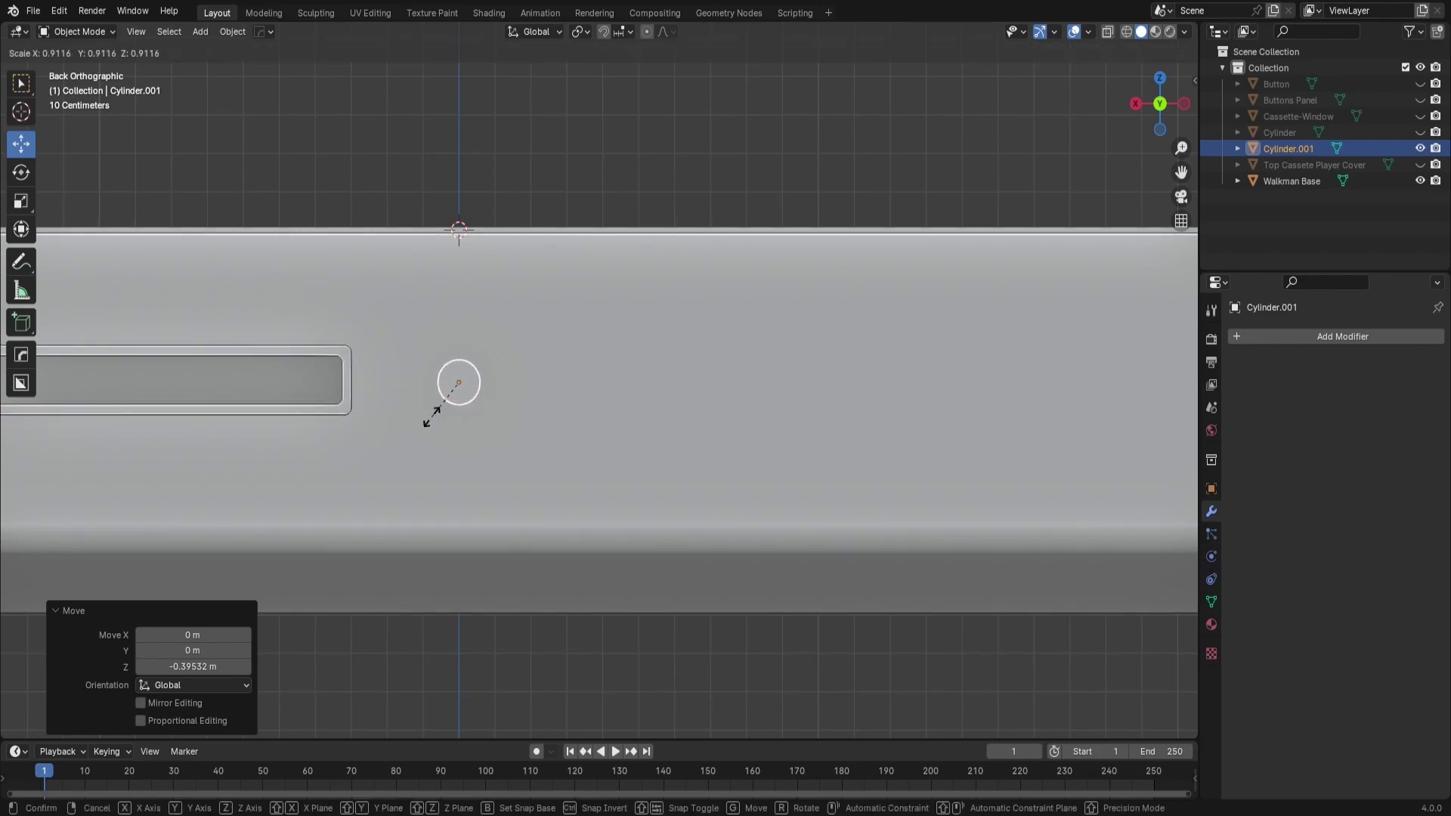
click(413, 419)
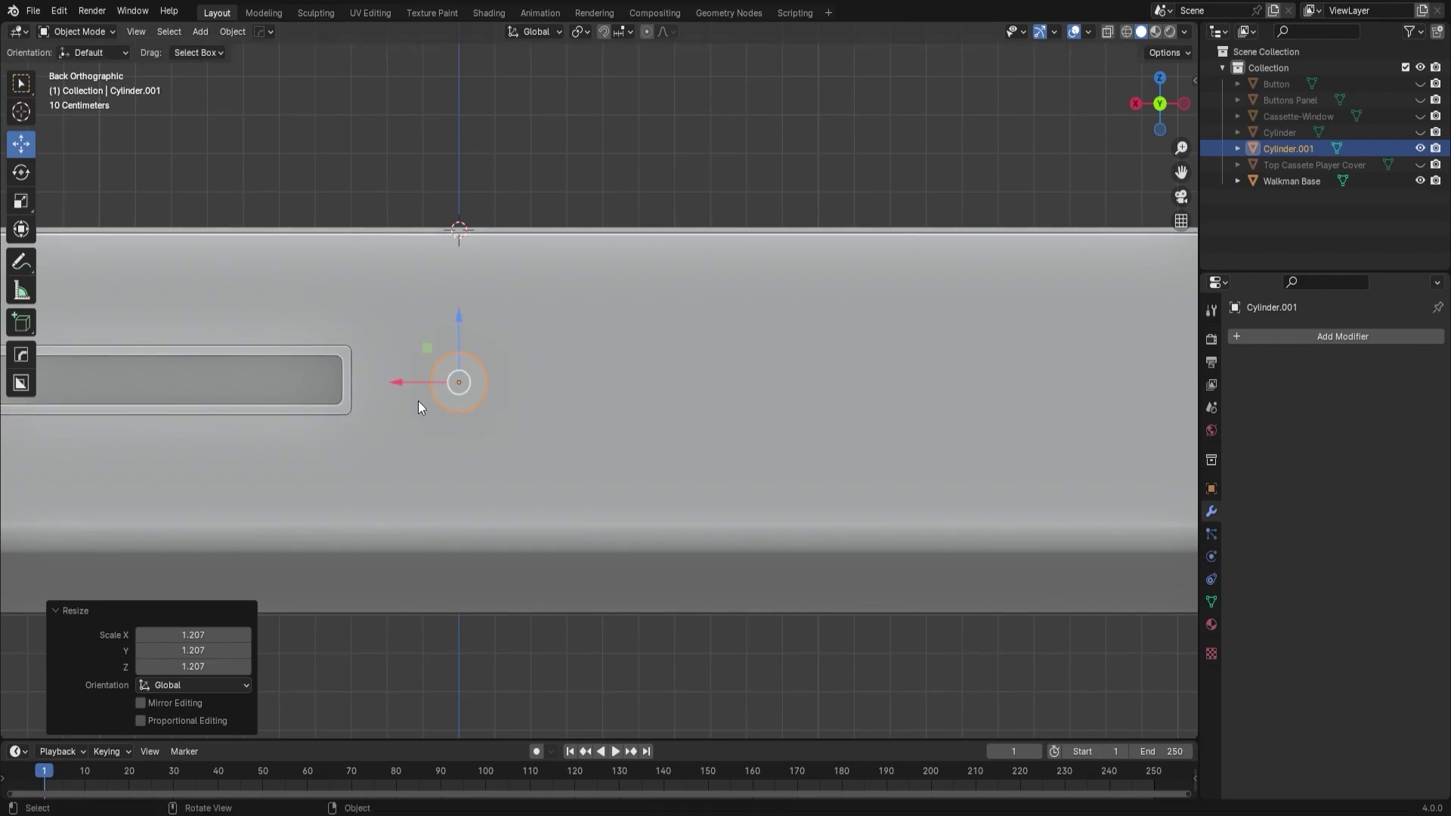
Apply the cylinder's scale.
scroll(420, 408, down, 4)
middle_drag(424, 416, 517, 467)
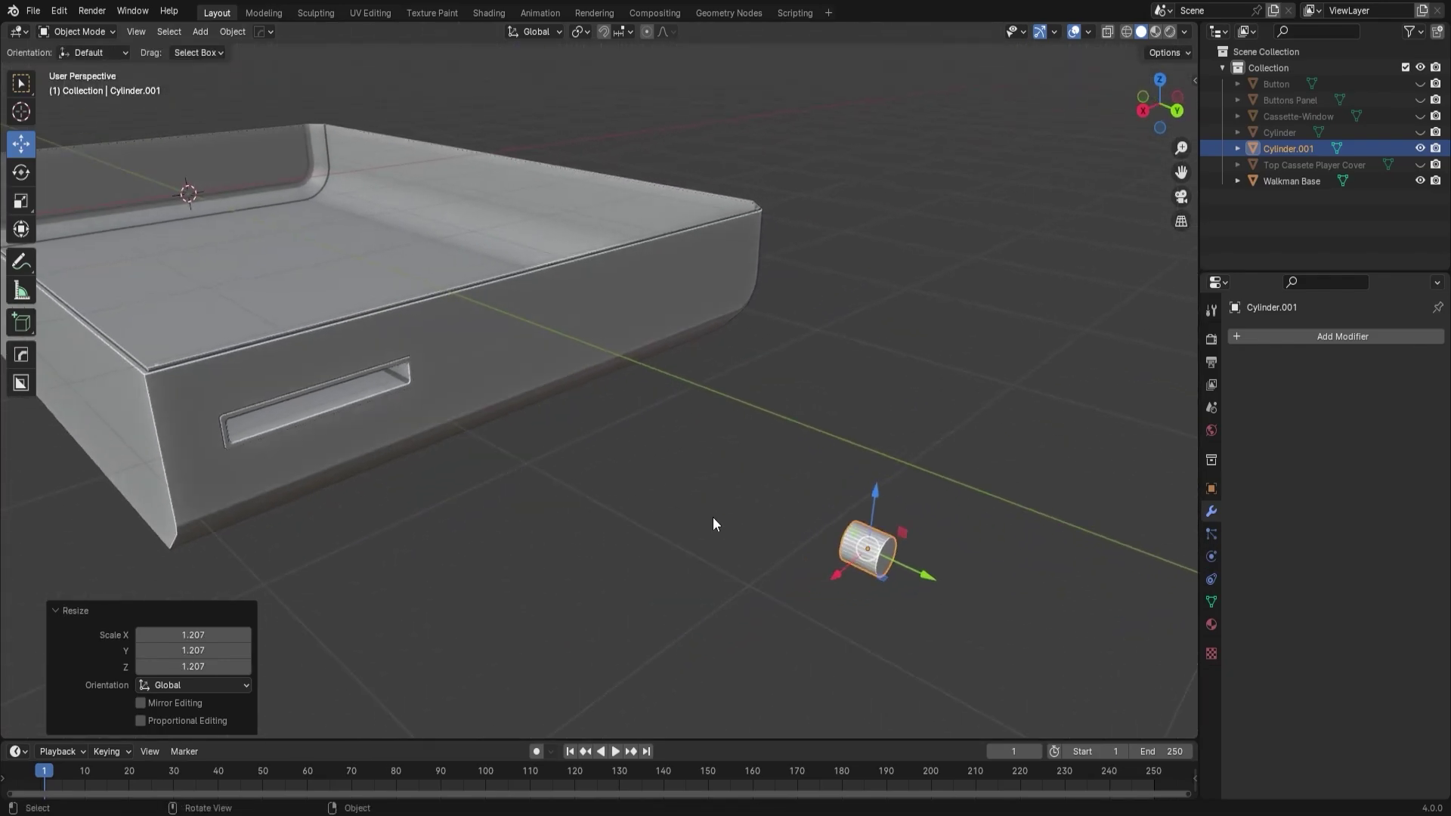
middle_drag(706, 520, 718, 520)
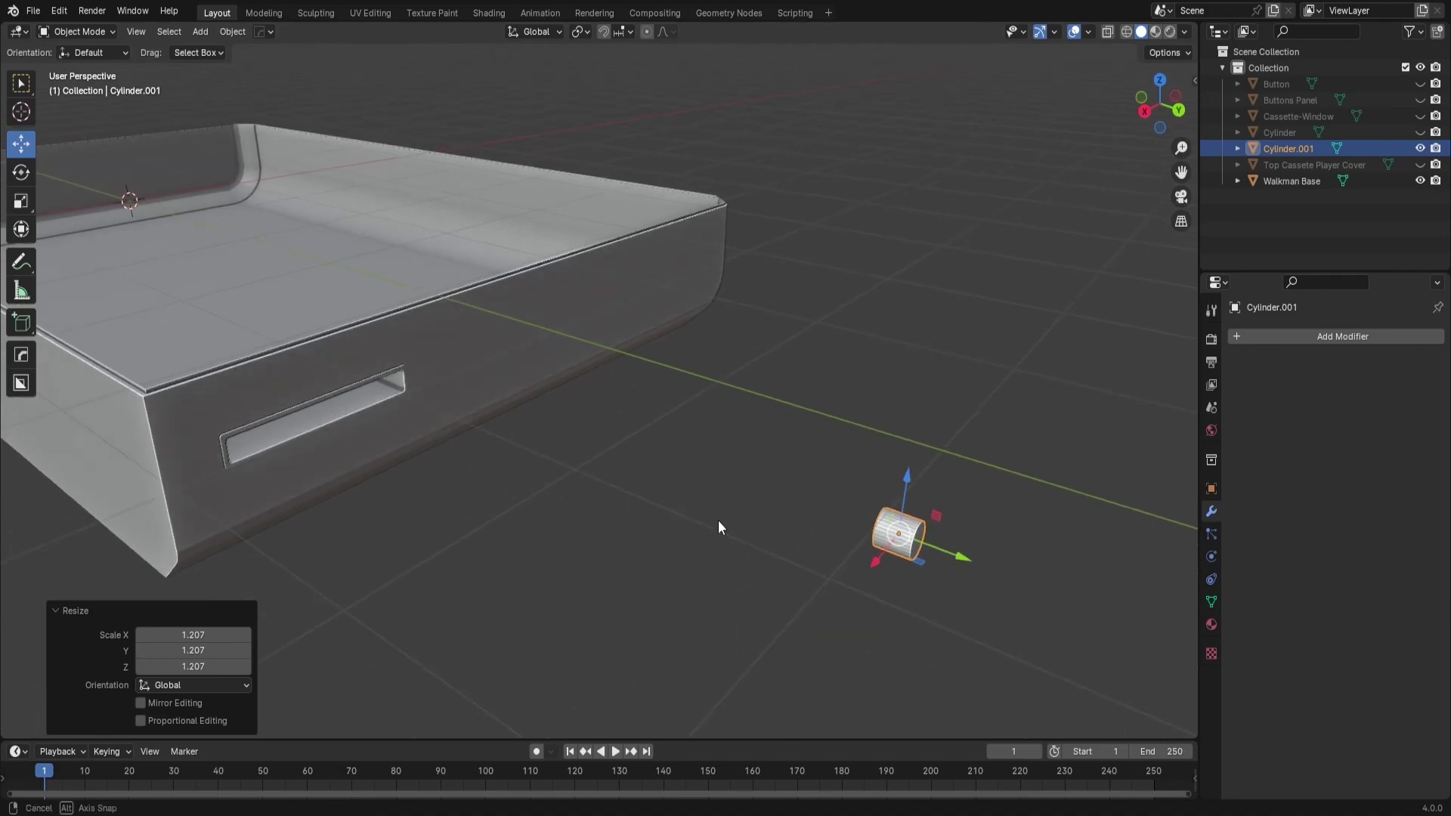
click(236, 35)
mouse_move(292, 113)
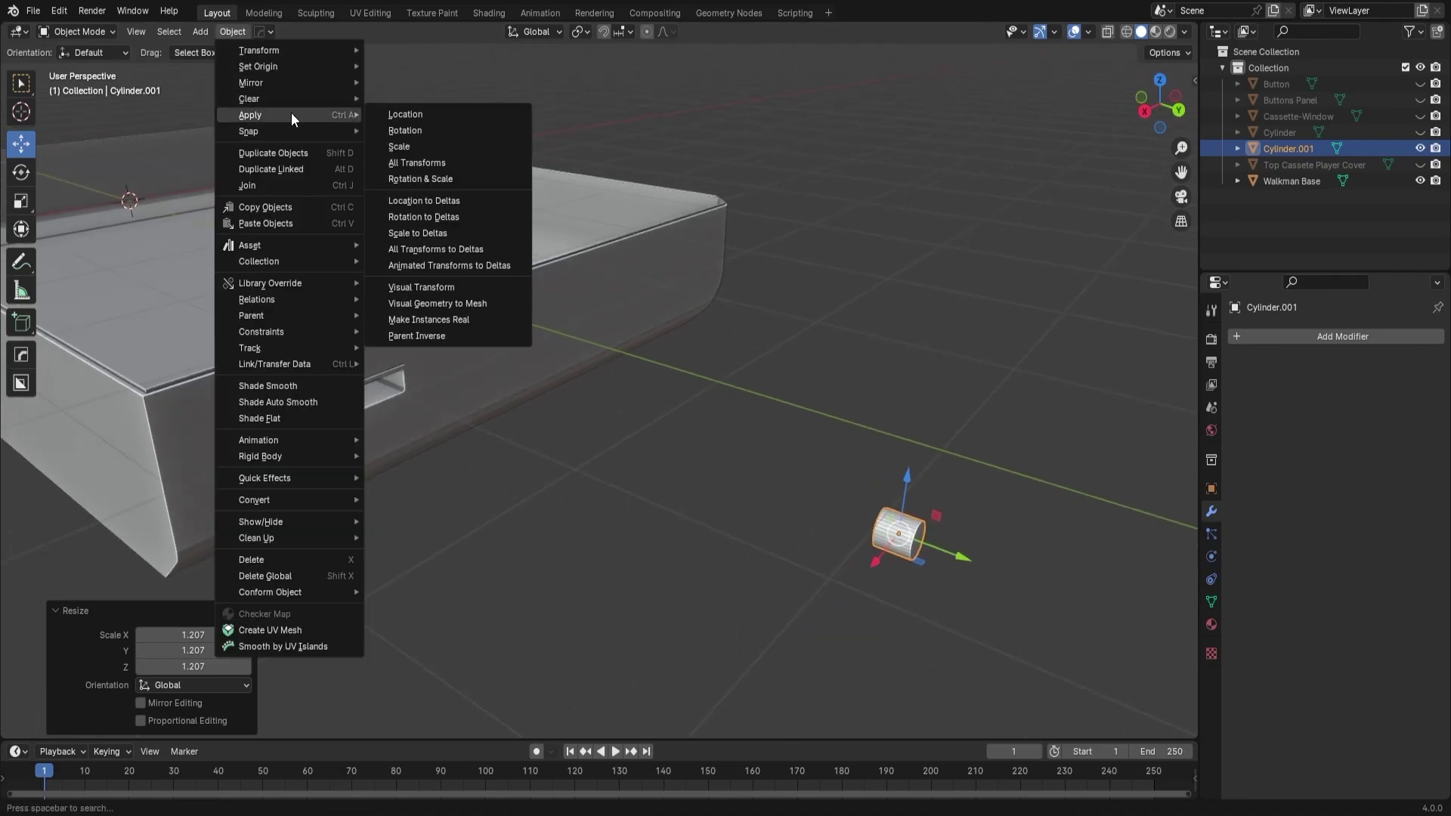
click(464, 146)
Display the scene in wireframe with X-ray turned off, and bring the cylinder's inner end cap into view.
middle_drag(590, 317, 898, 358)
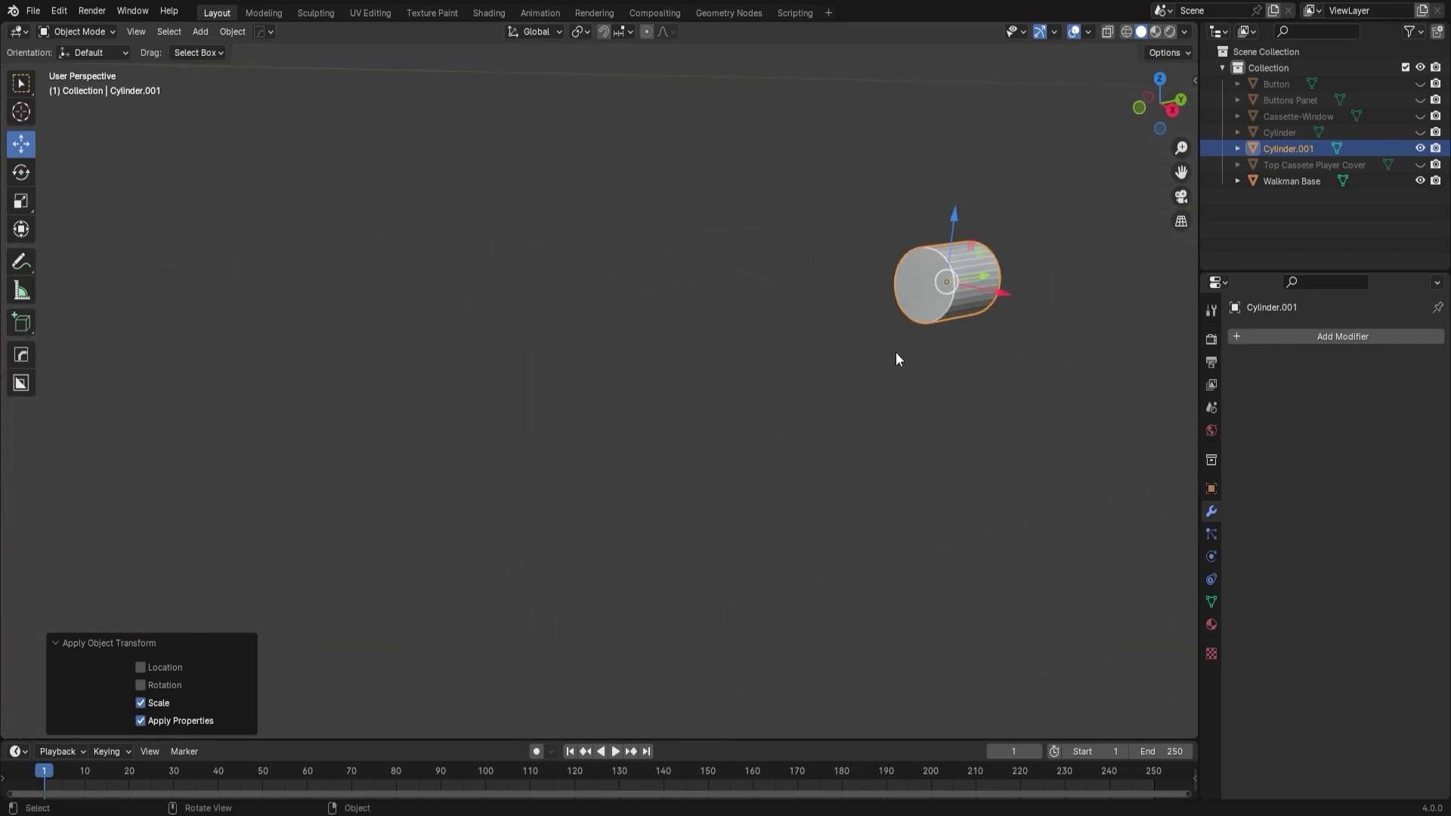
click(1125, 34)
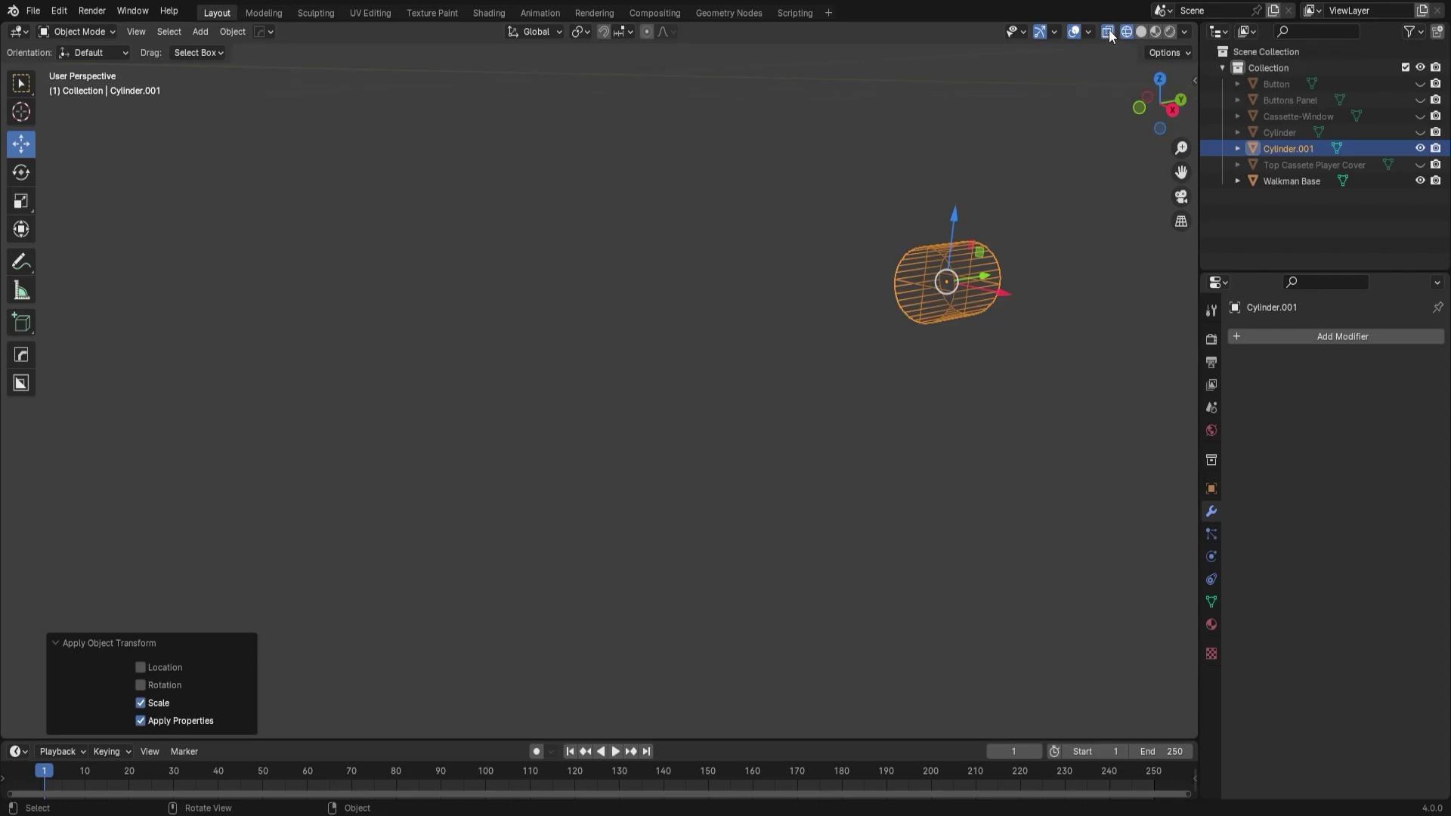
click(1108, 31)
scroll(1024, 242, up, 2)
shift+middle_drag(1024, 242, 606, 415)
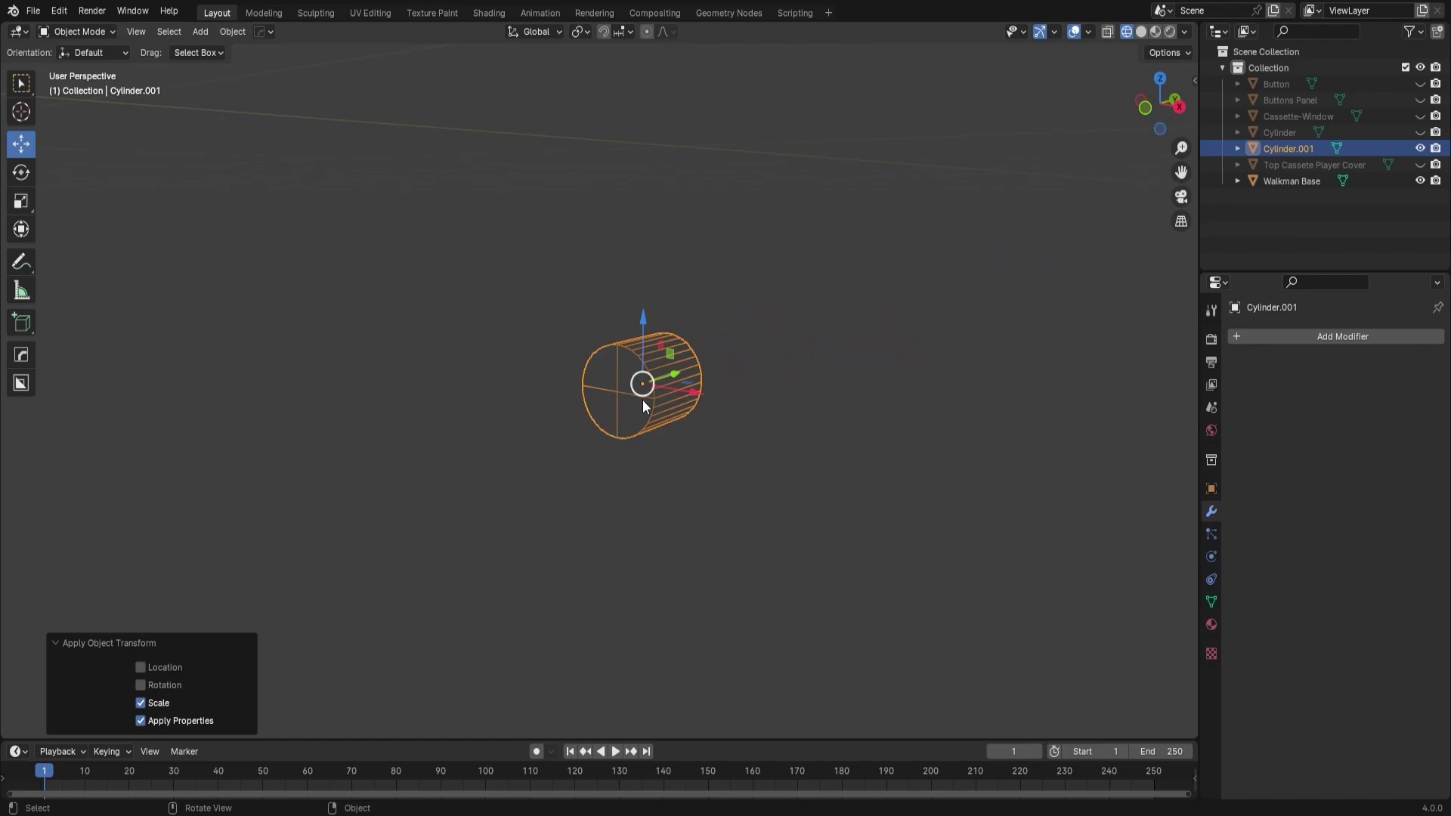
Examine the edge intersections on the base's end wall and the centre of the cylinder's inner end cap as snapping points.
scroll(616, 390, down, 4)
middle_drag(618, 391, 476, 420)
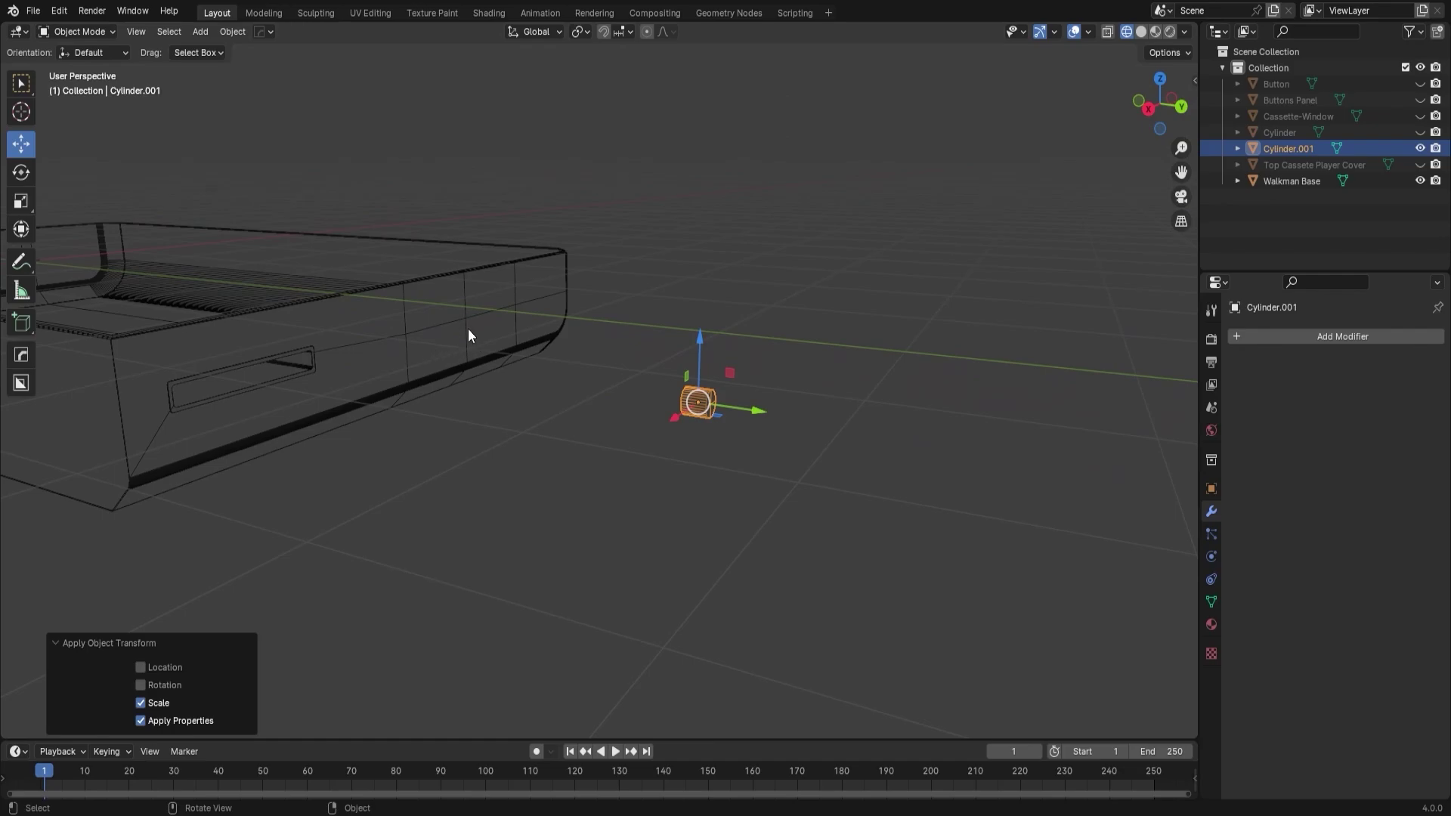
middle_drag(469, 333, 461, 339)
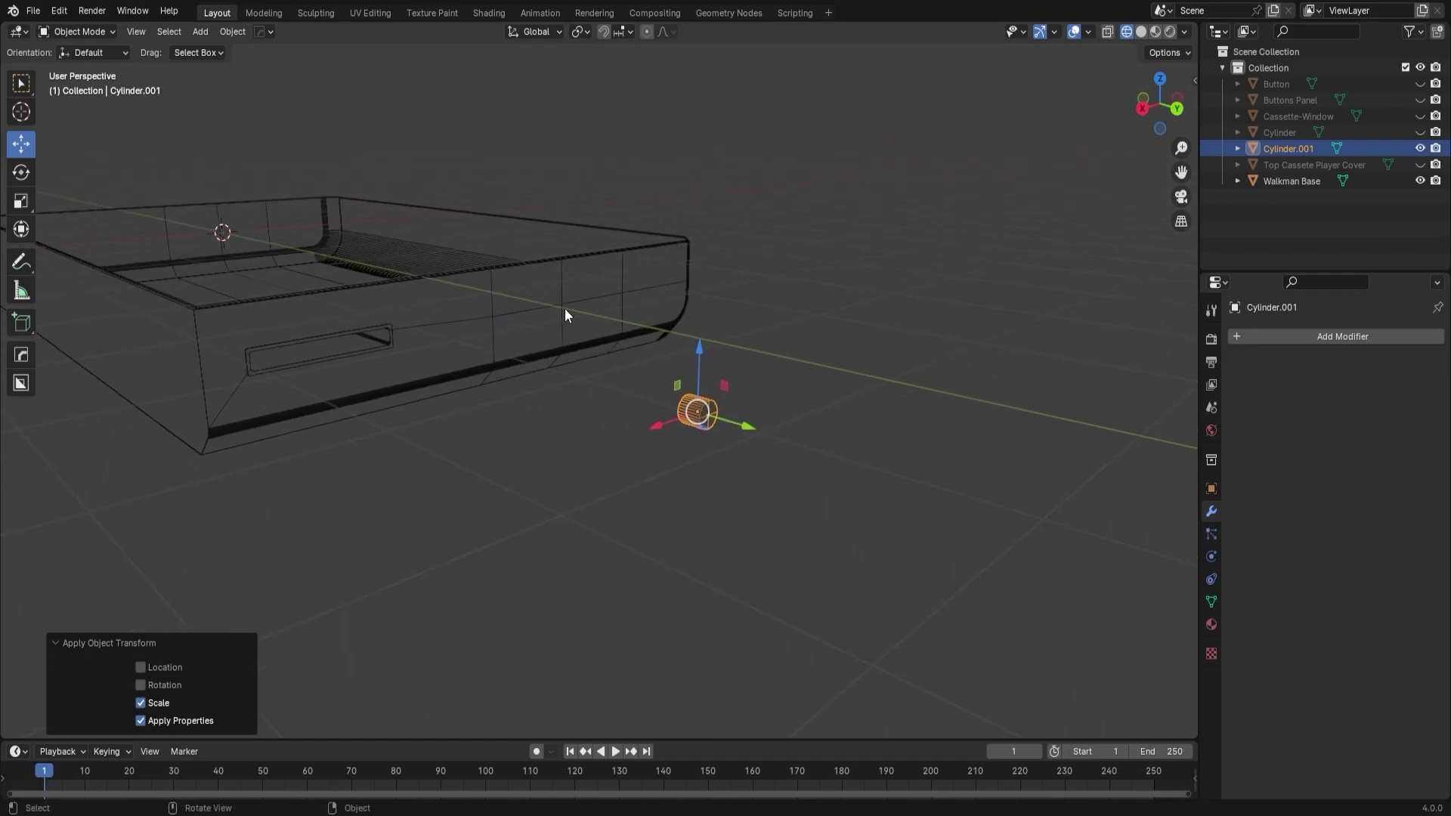
mouse_move(565, 308)
middle_down()
mouse_move(514, 299)
mouse_move(568, 324)
middle_up()
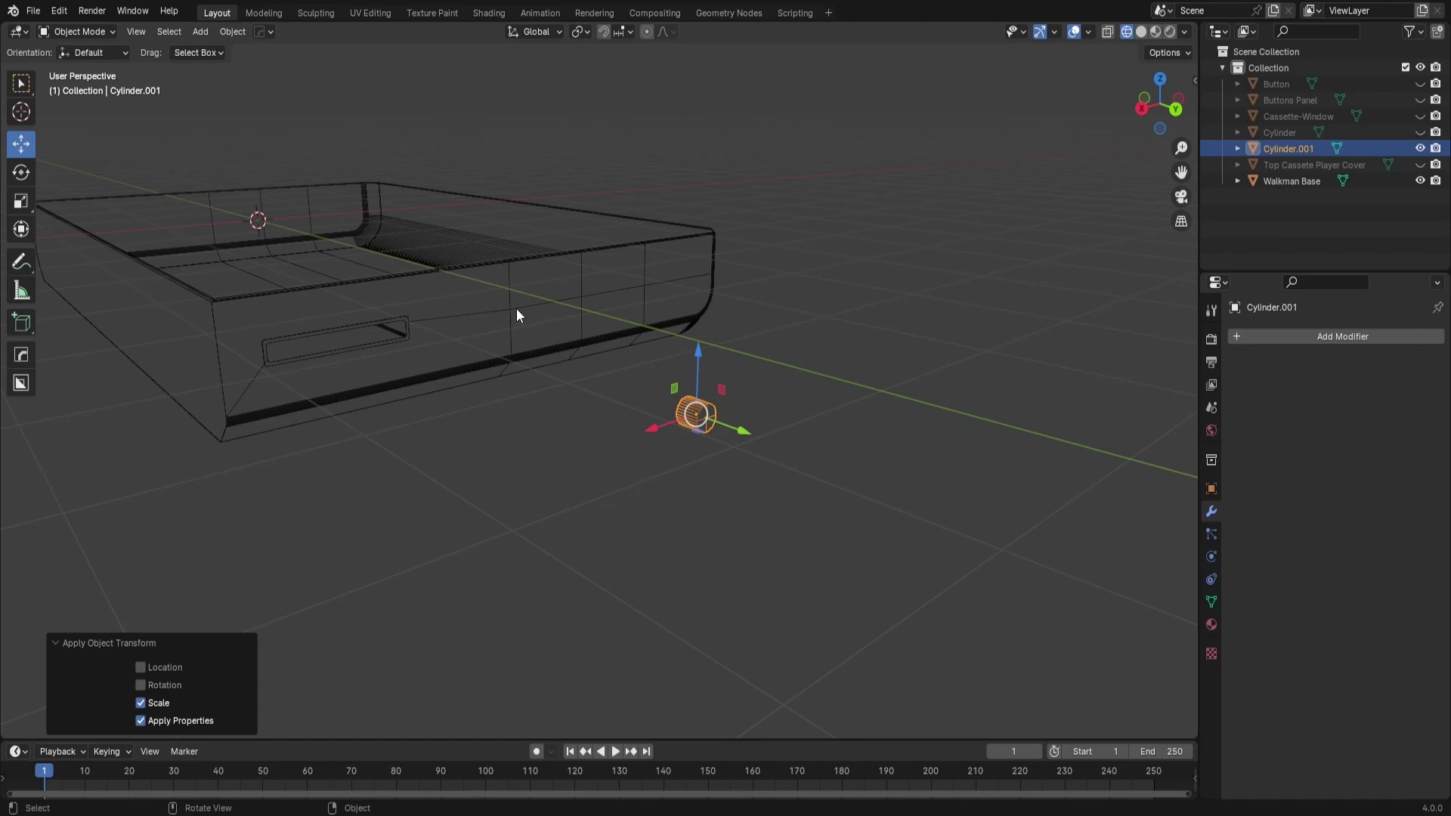
scroll(510, 310, up, 6)
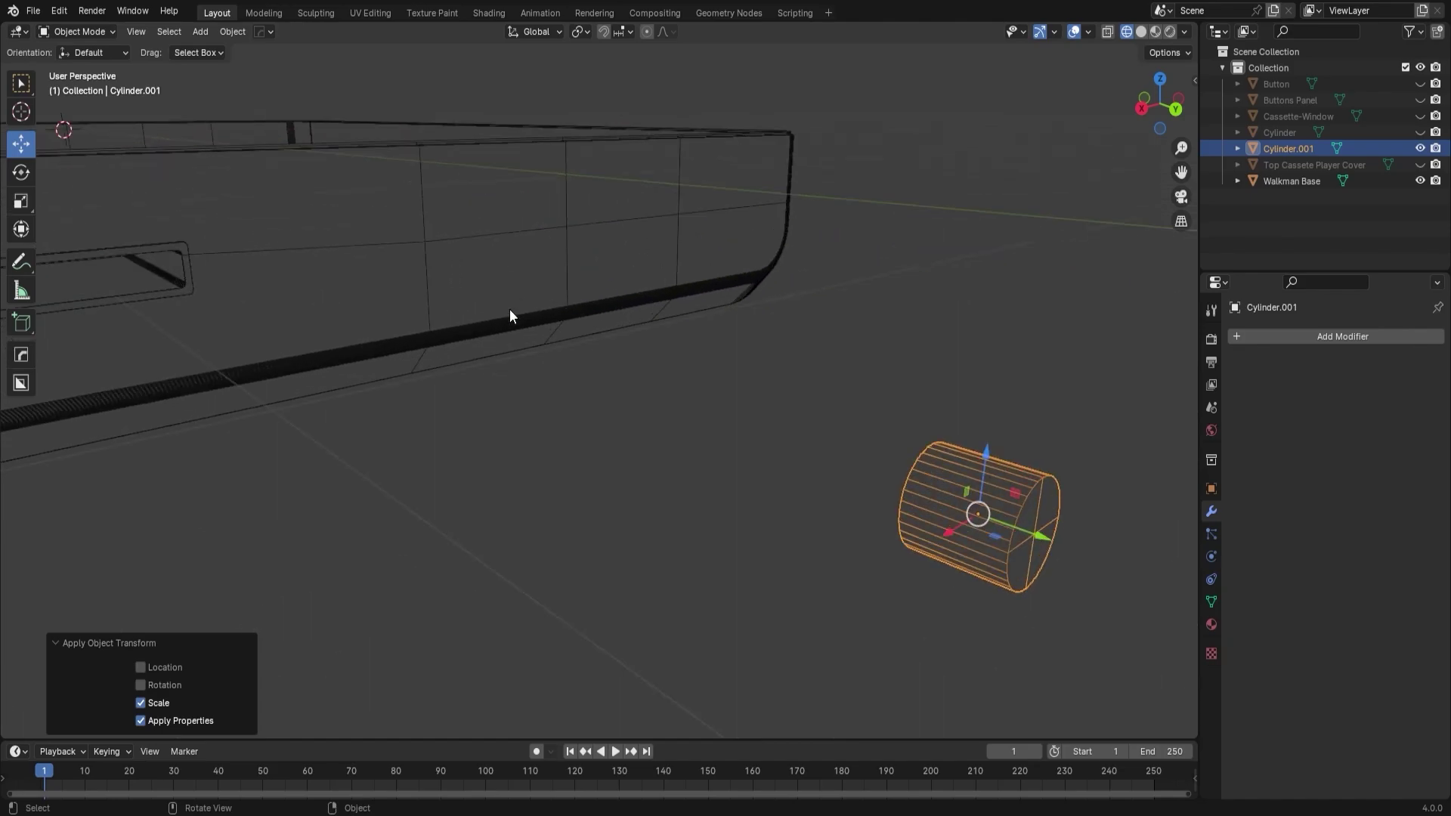
middle_drag(527, 253, 371, 240)
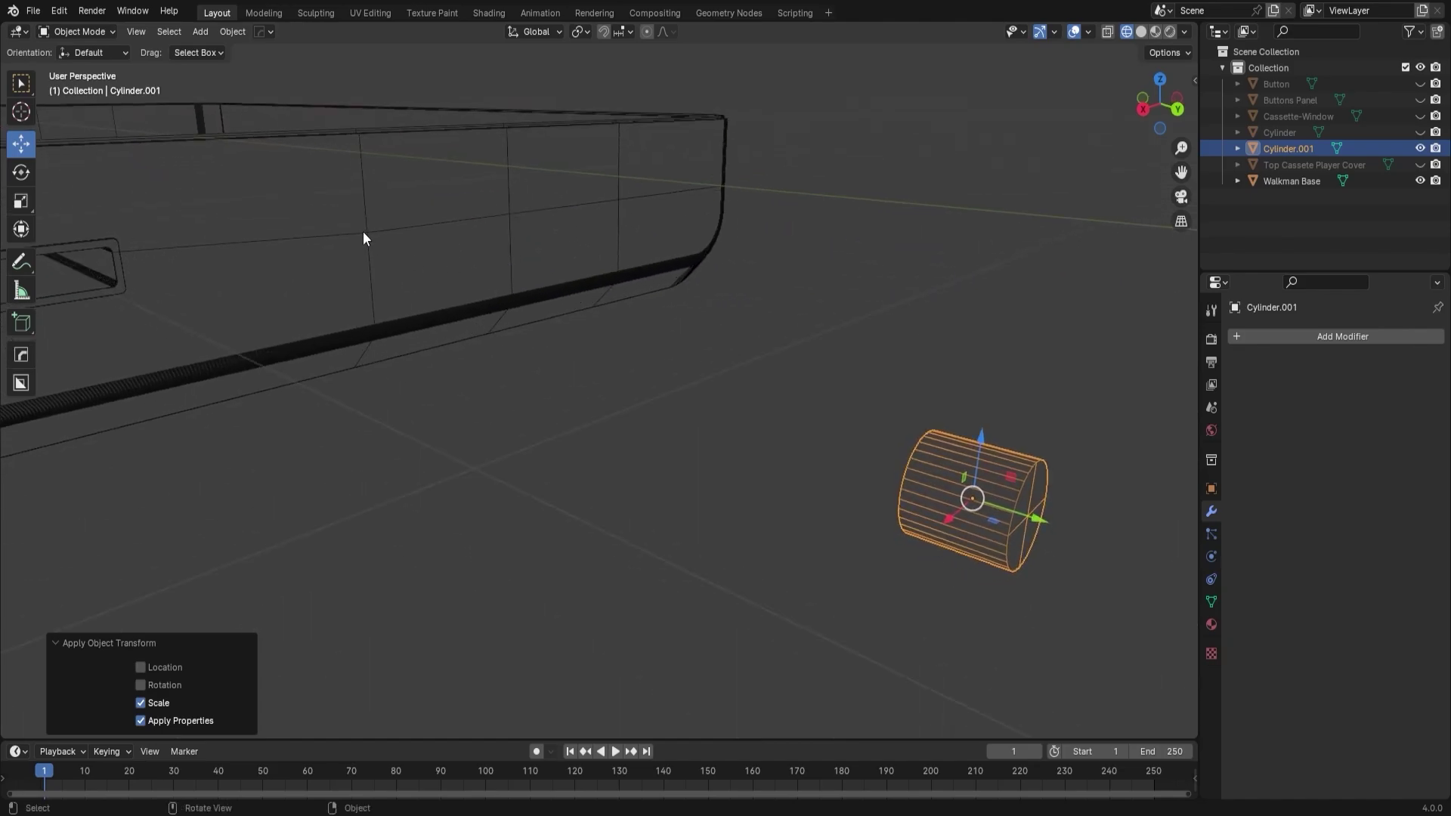
middle_drag(673, 357, 841, 346)
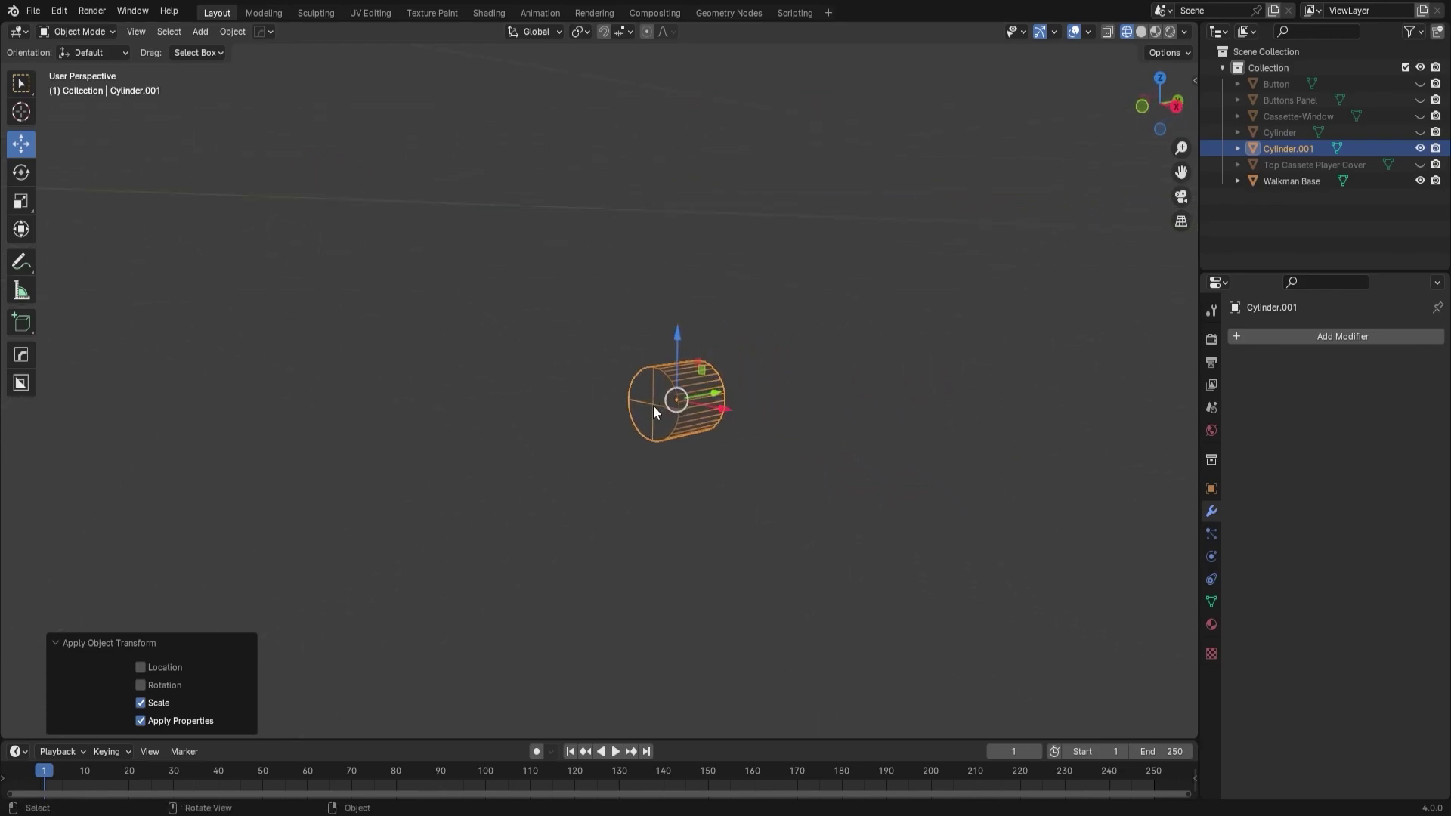
middle_drag(653, 405, 287, 375)
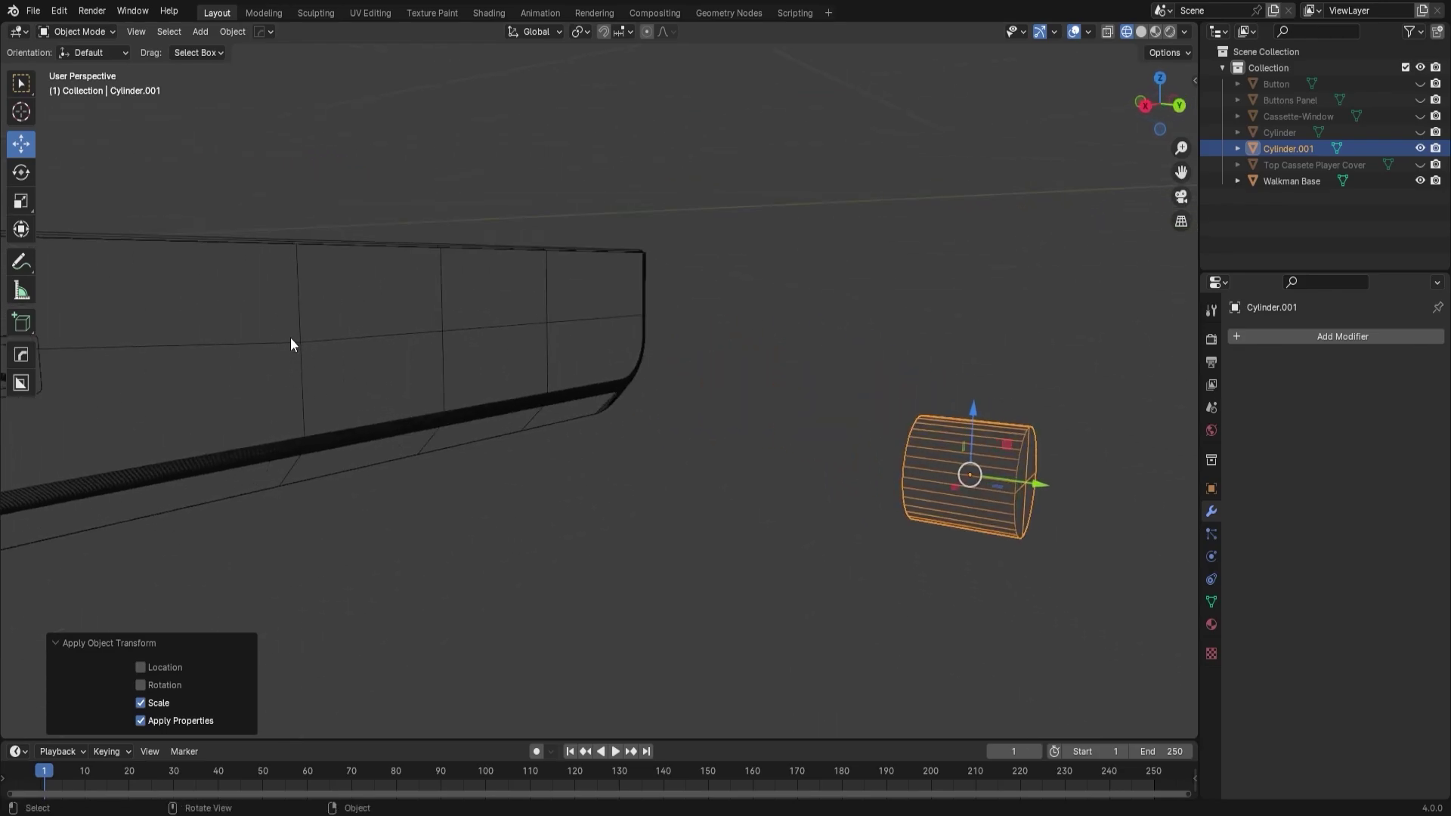
middle_drag(452, 384, 635, 409)
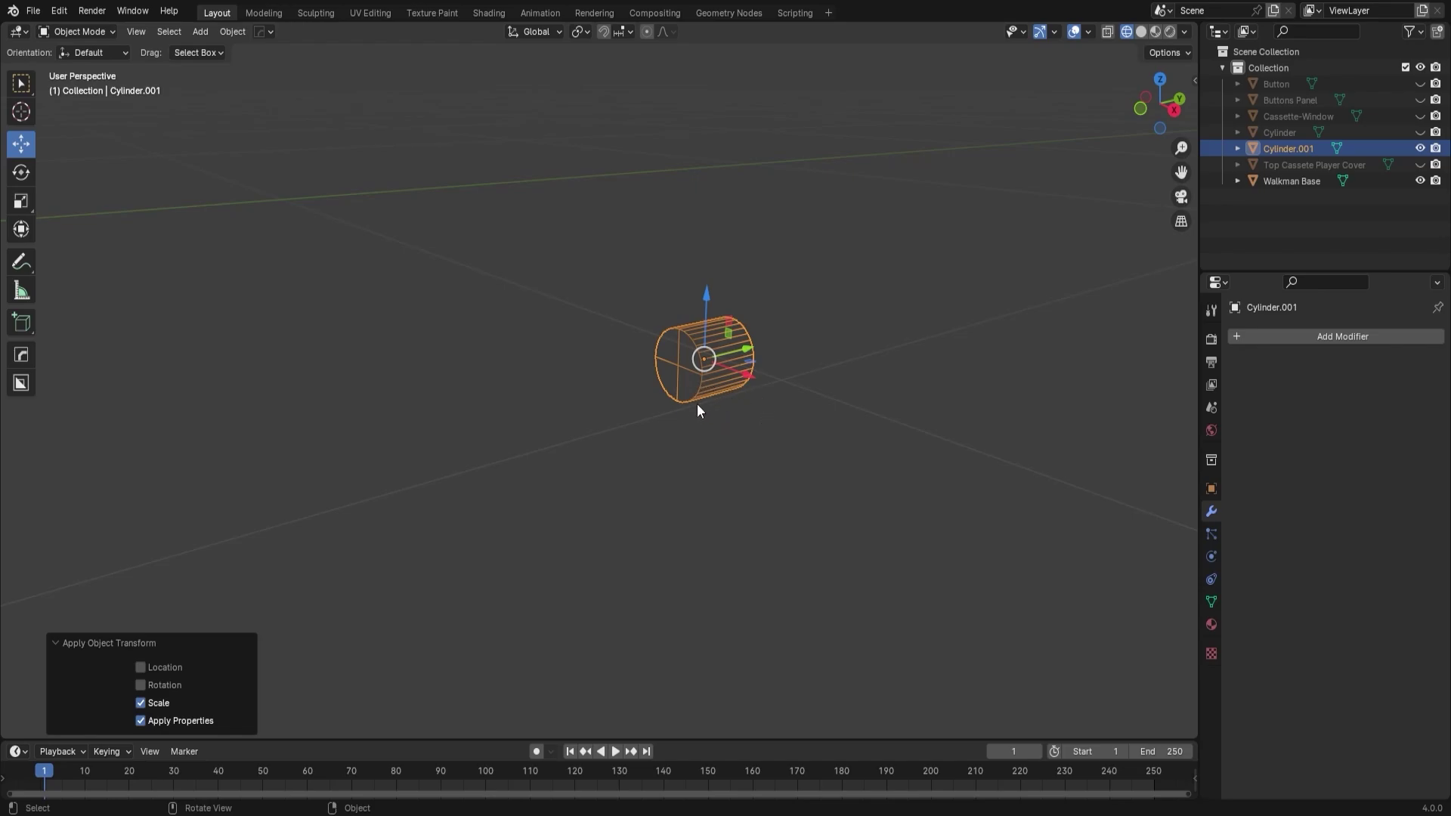
Move the cylinder by its inner cap centre and snap that point onto the edge intersection on the base's end wall nearest the slot.
key(g)
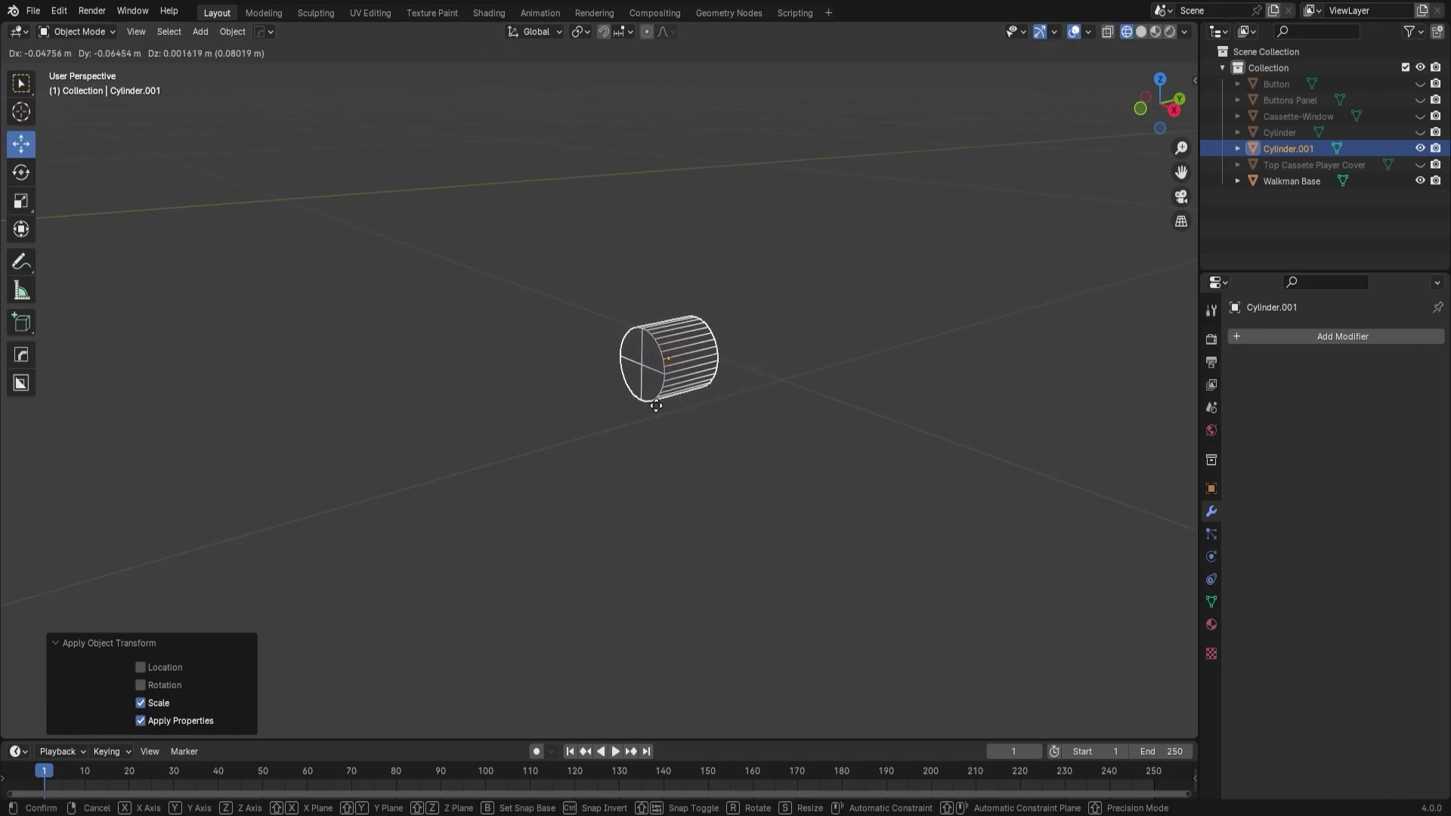
key(b)
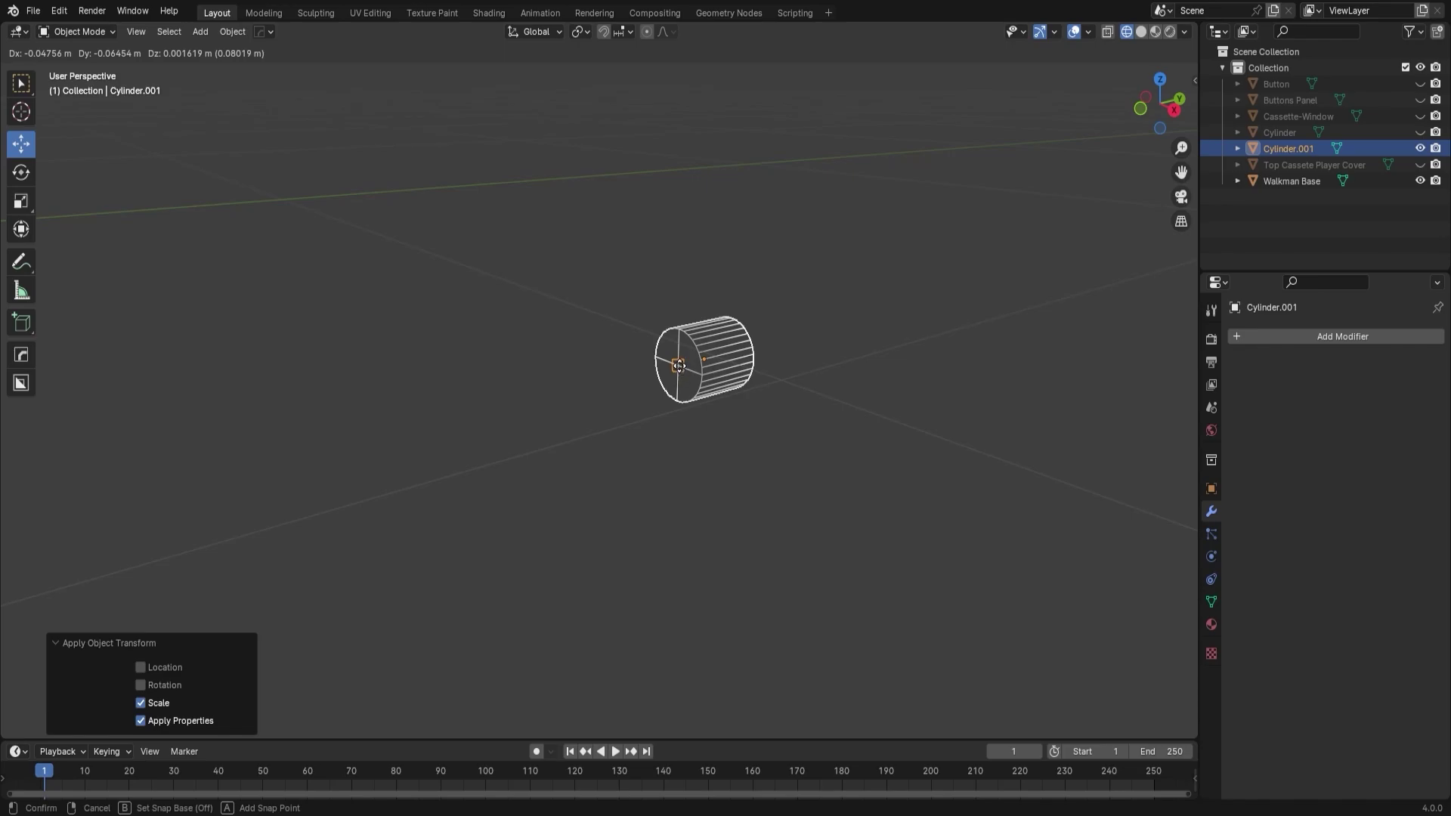
click(679, 366)
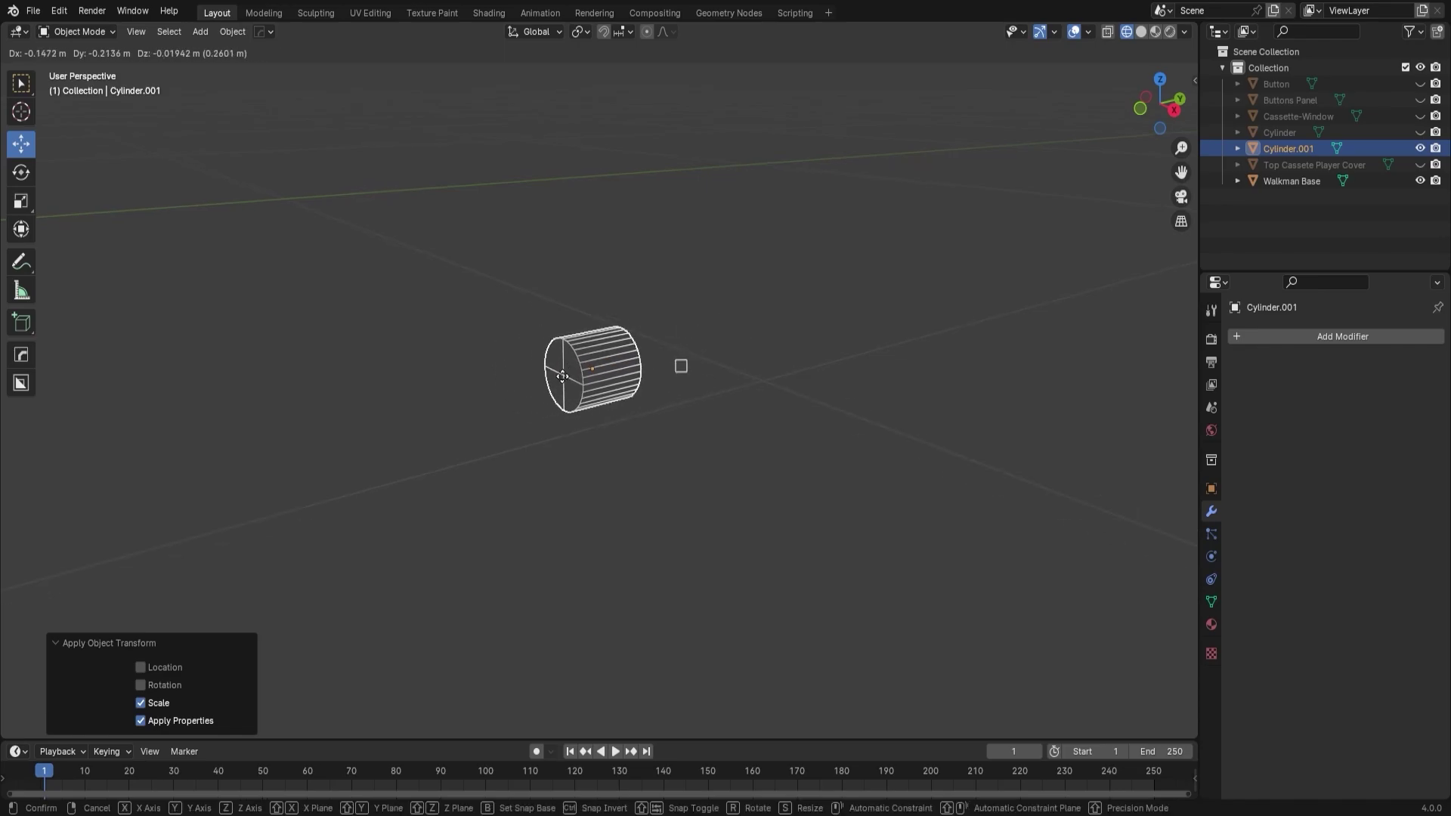
middle_drag(562, 376, 424, 365)
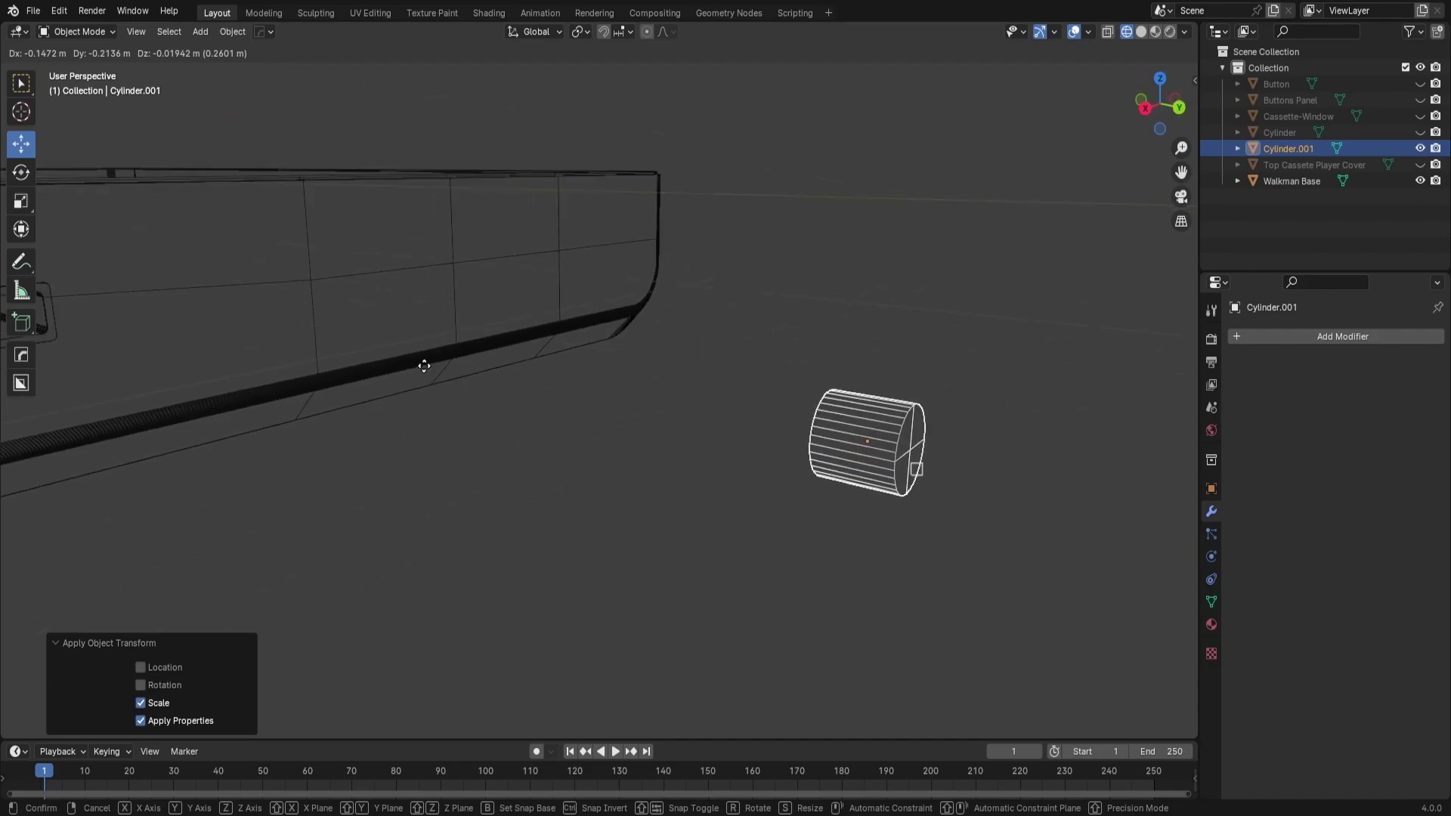
middle_drag(424, 366, 423, 370)
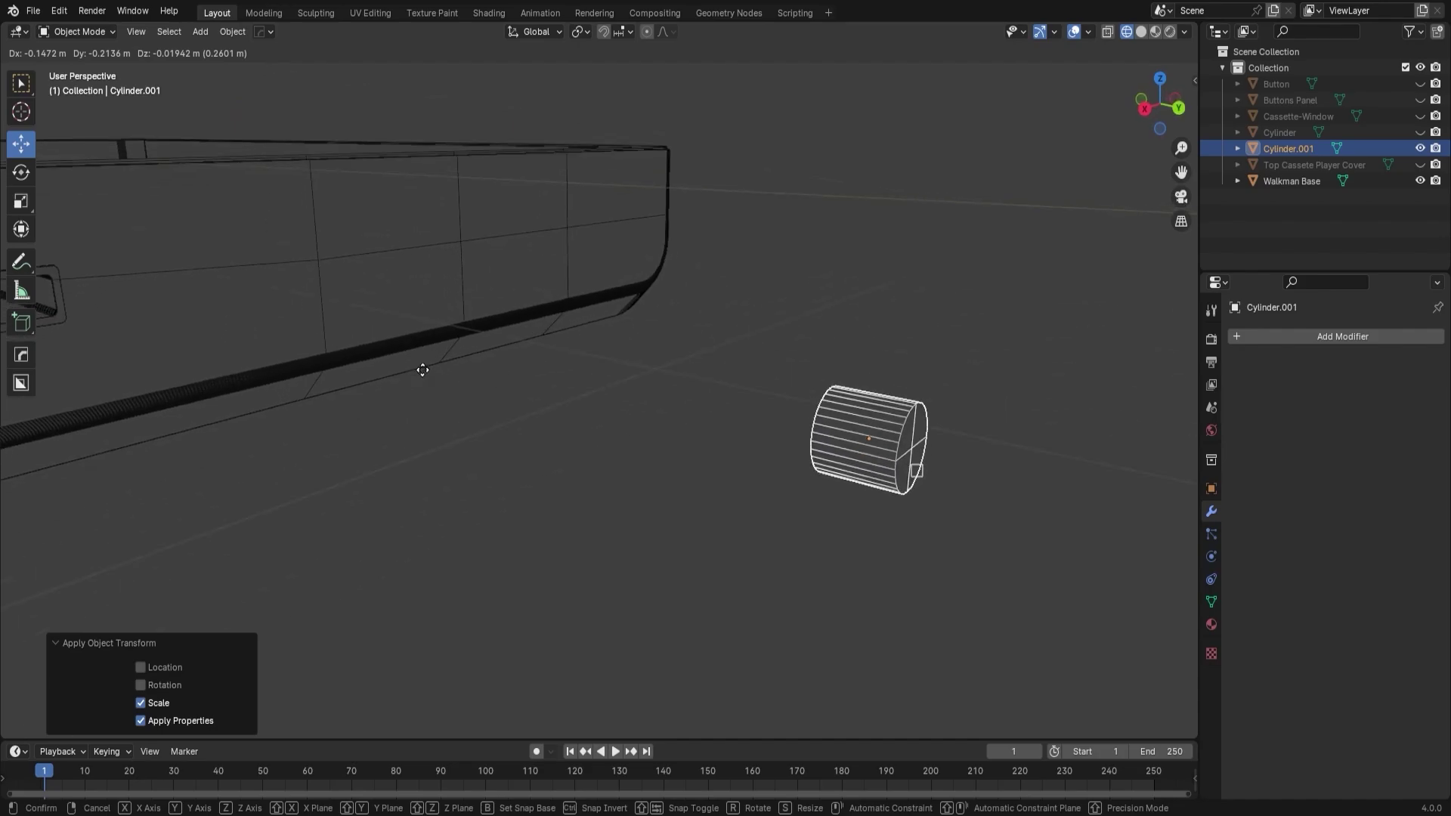
key(ctrl)
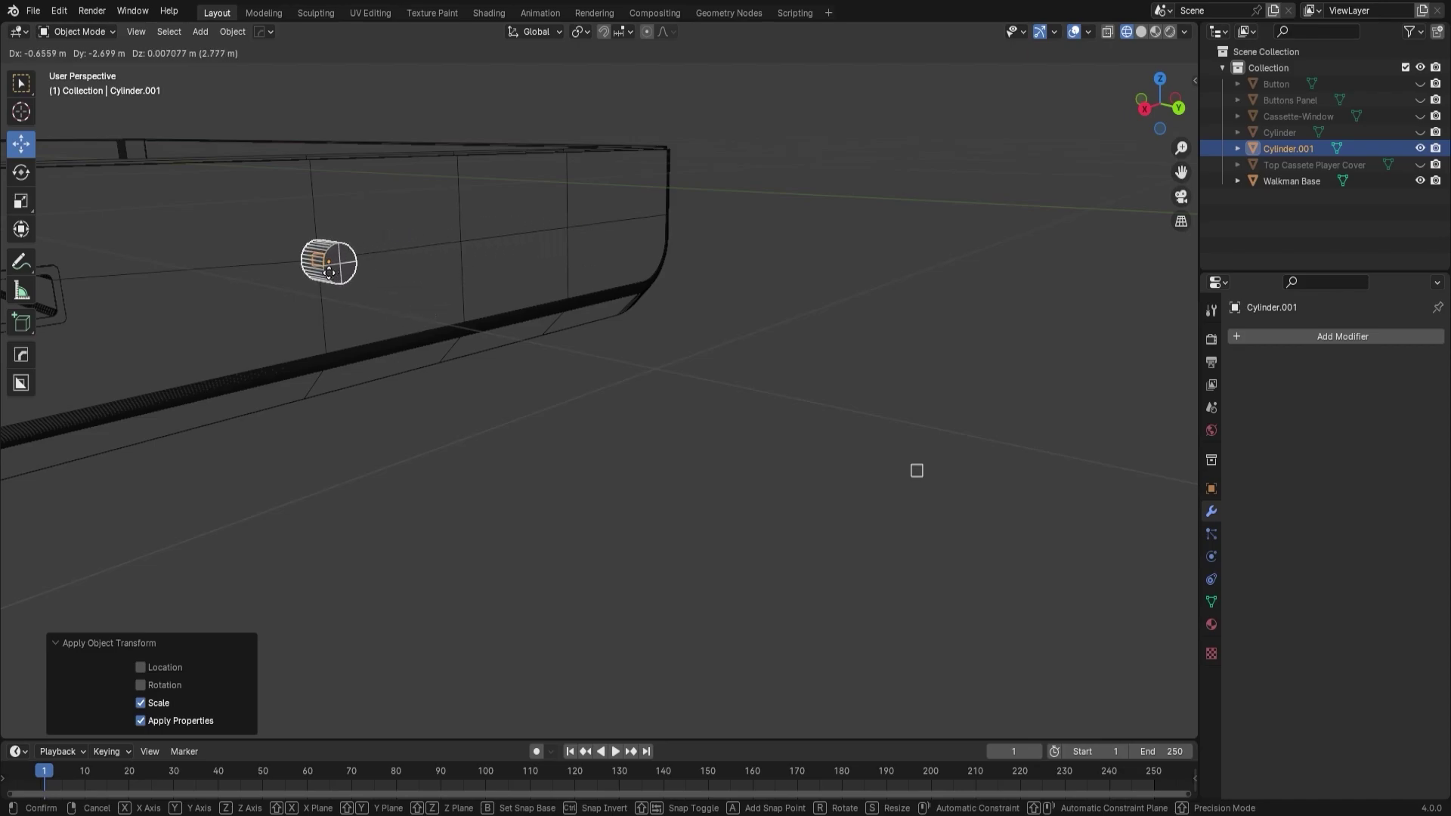
drag(443, 256, 316, 275)
mouse_move(426, 372)
middle_down()
mouse_move(346, 343)
mouse_move(412, 367)
middle_up()
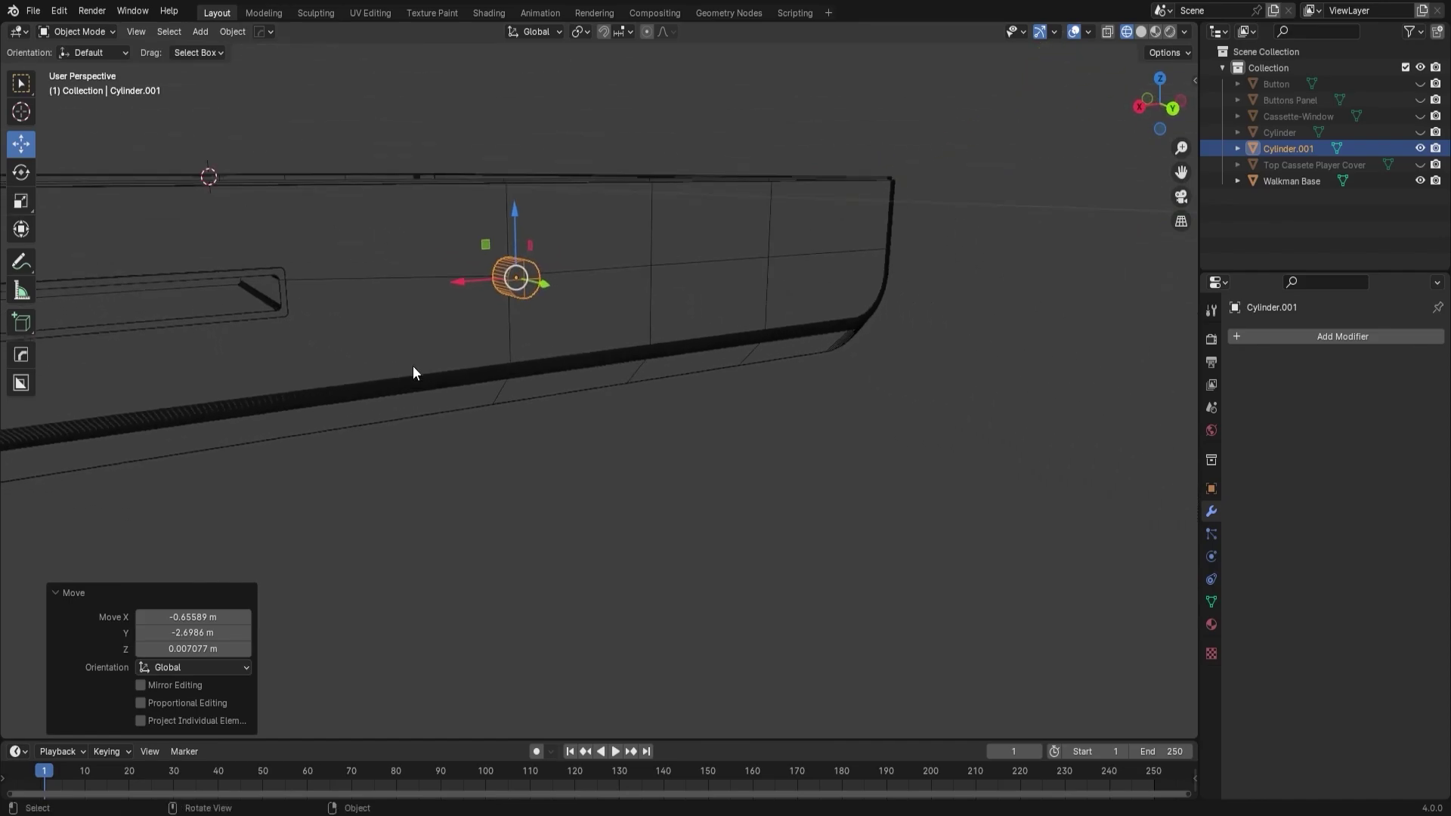
middle_drag(1103, 86, 1089, 90)
middle_drag(521, 377, 578, 372)
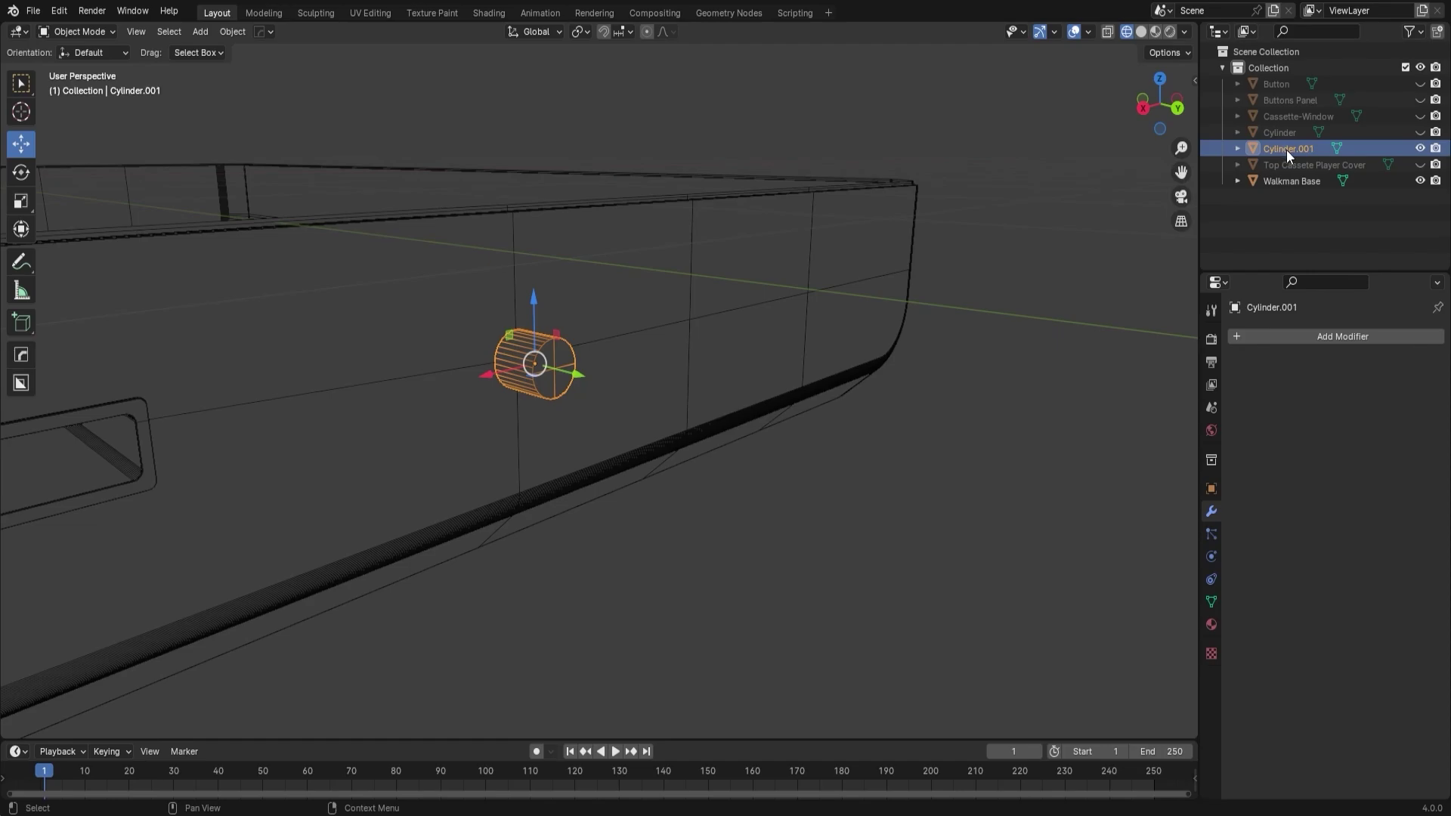
drag(1286, 149, 900, 502)
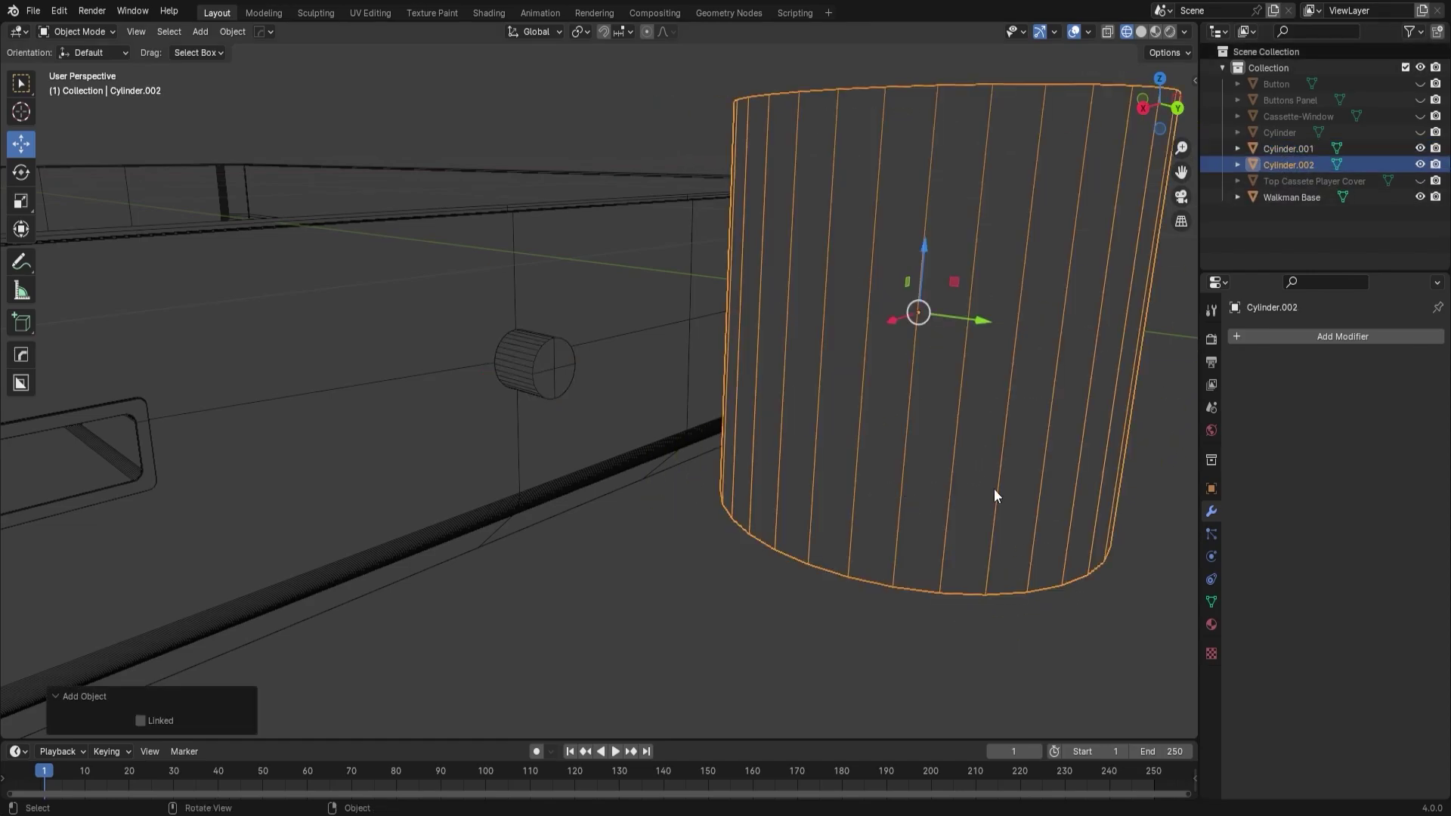
scroll(858, 365, down, 5)
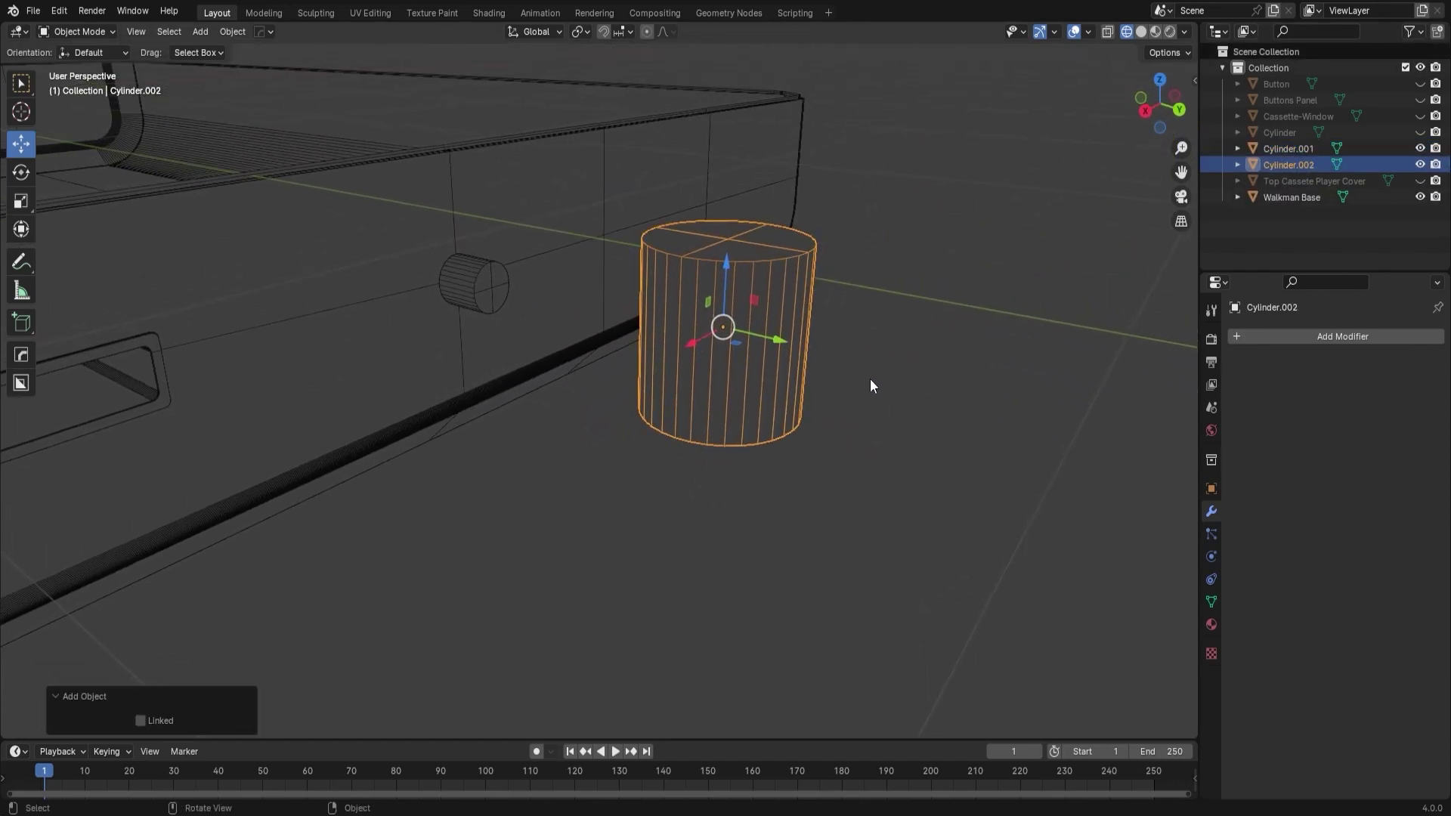
key(Delete)
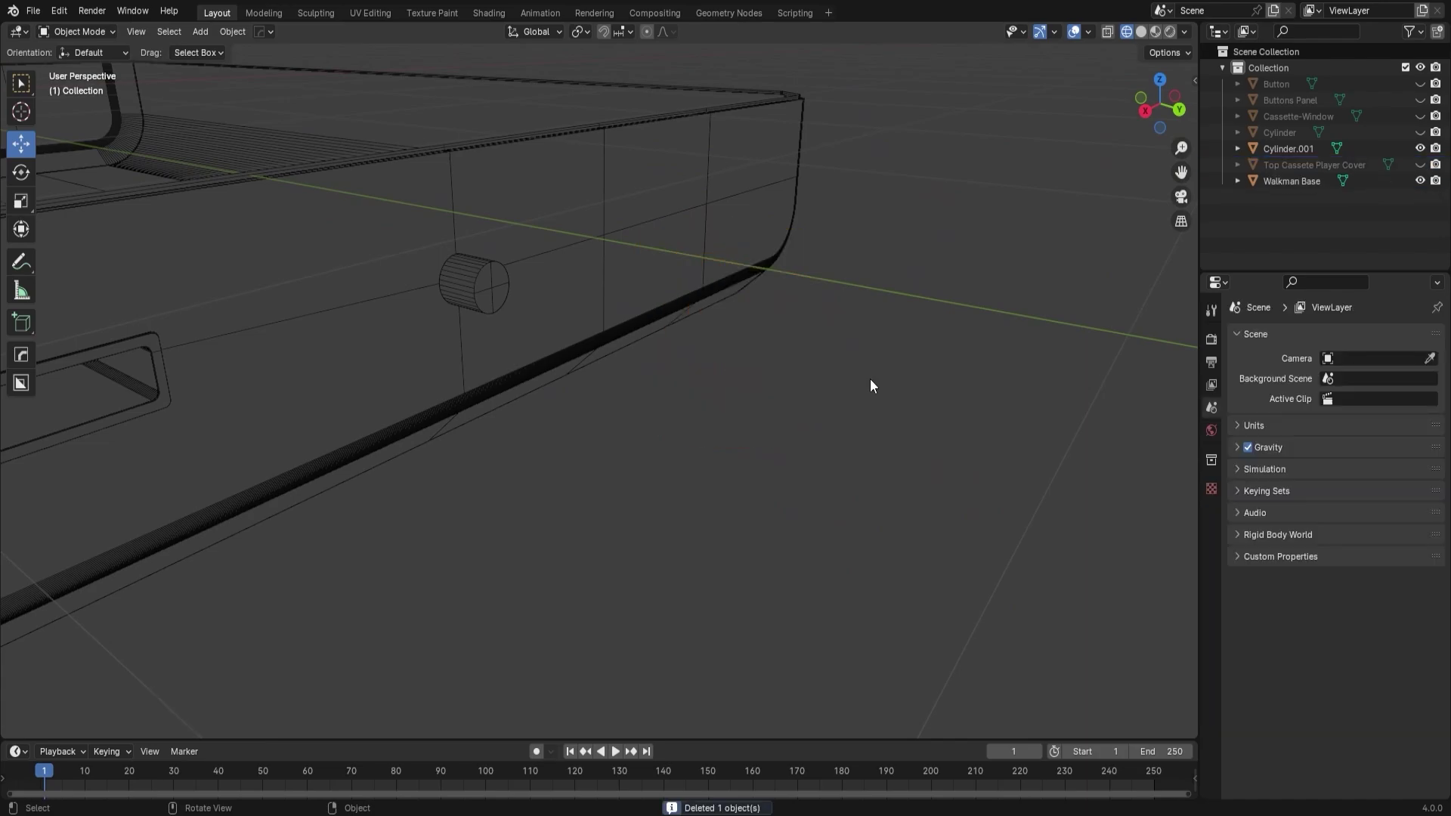
Duplicate the snapped cylinder and place the copy free of the end wall, about -0.394 m in X, 0.431 m in Y and 0.125 m in Z away.
click(498, 281)
middle_drag(497, 281, 545, 237)
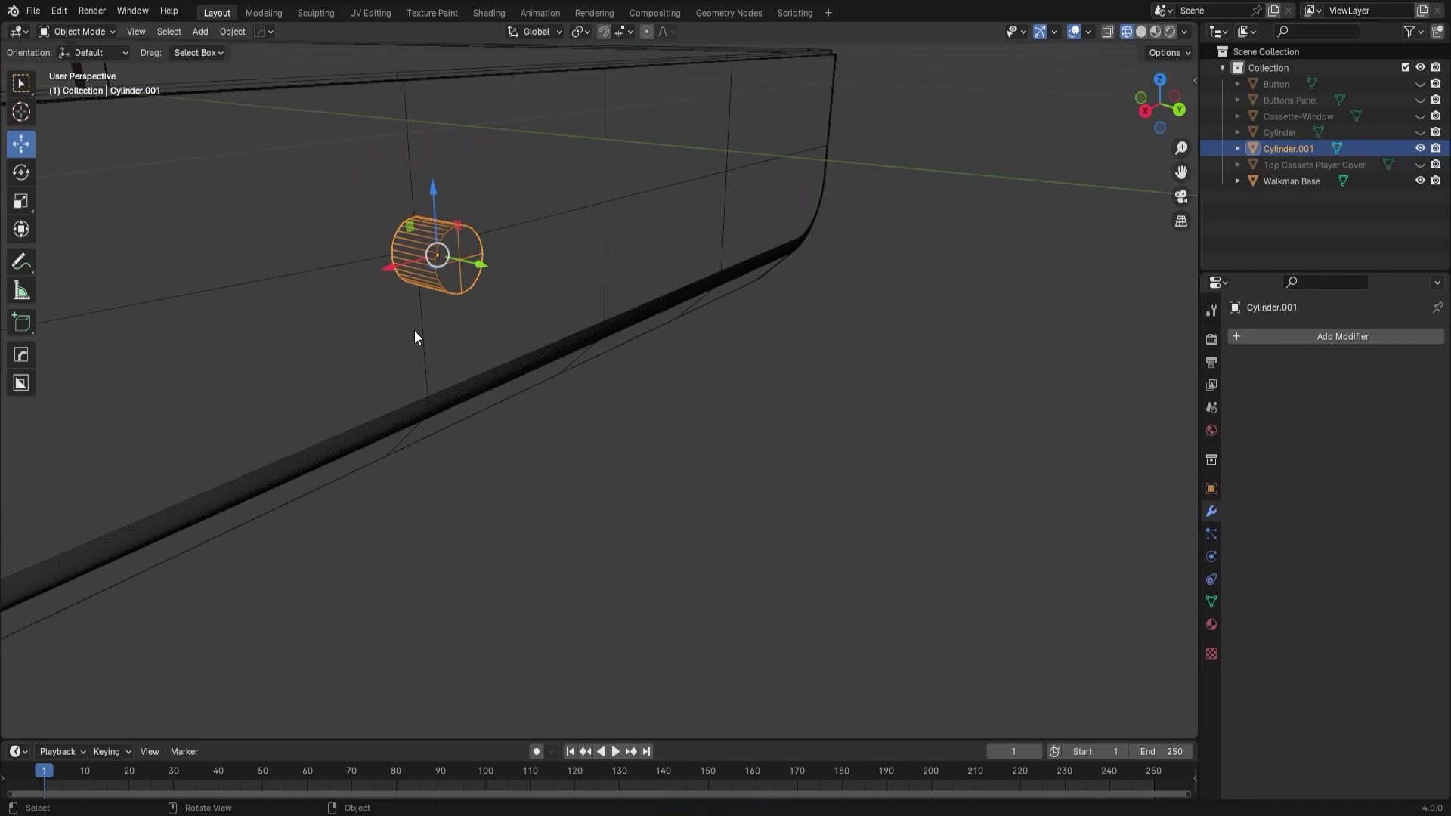
key(shift+d)
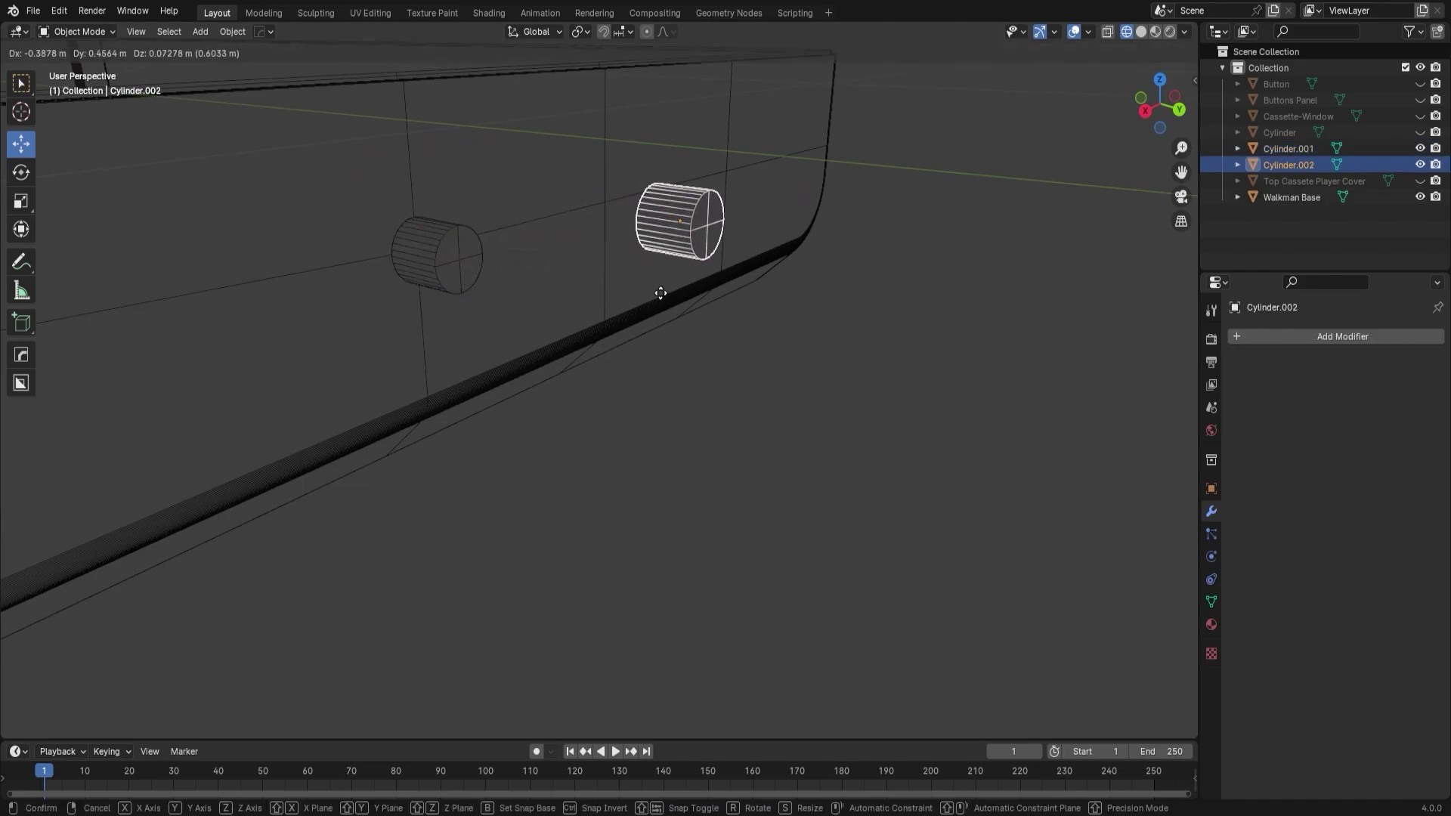
click(650, 275)
middle_drag(651, 275, 582, 256)
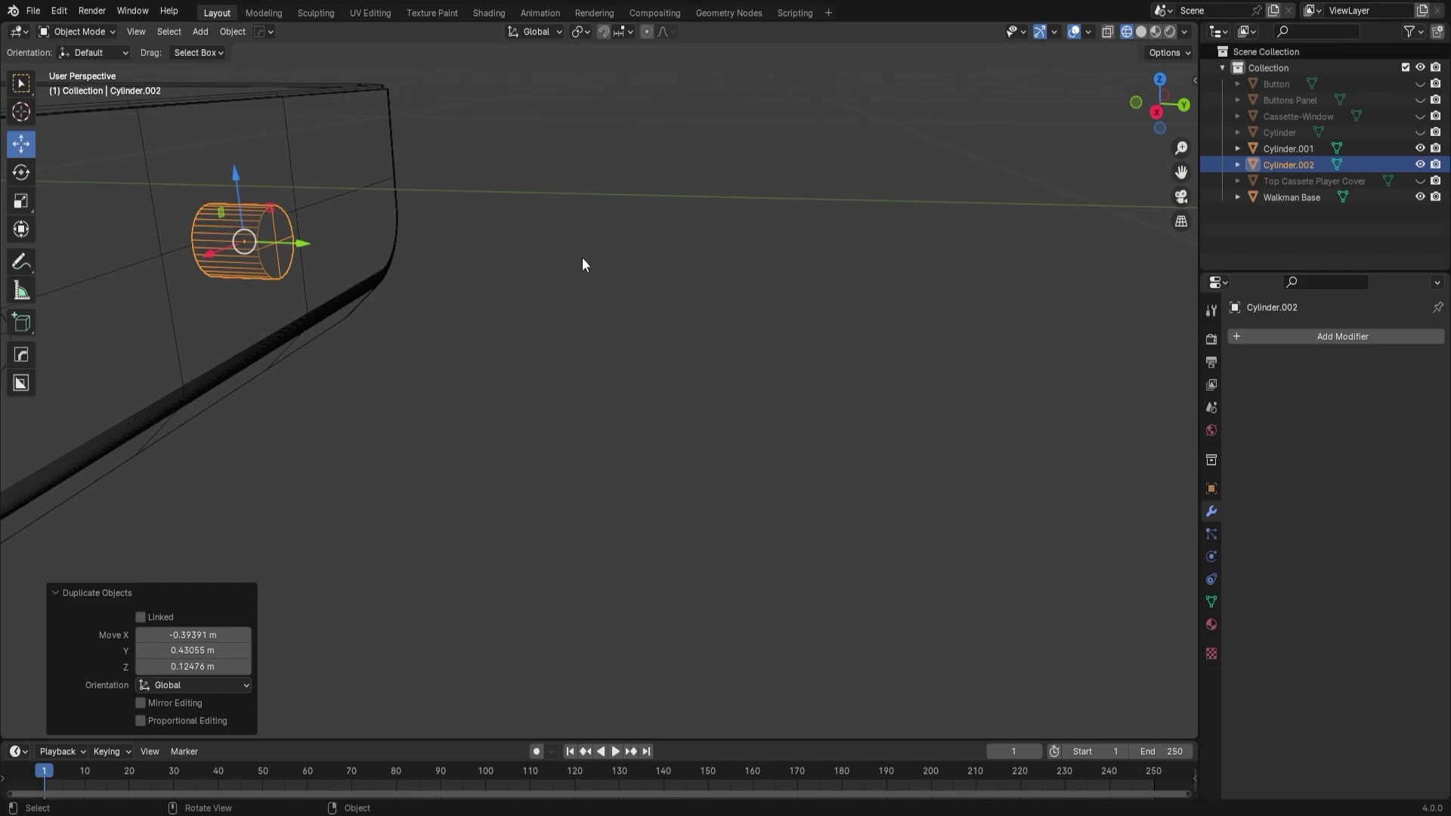
Snap the duplicate cylinder's inner cap centre onto the next edge intersection along the base's end wall.
shift+middle_drag(349, 313, 737, 393)
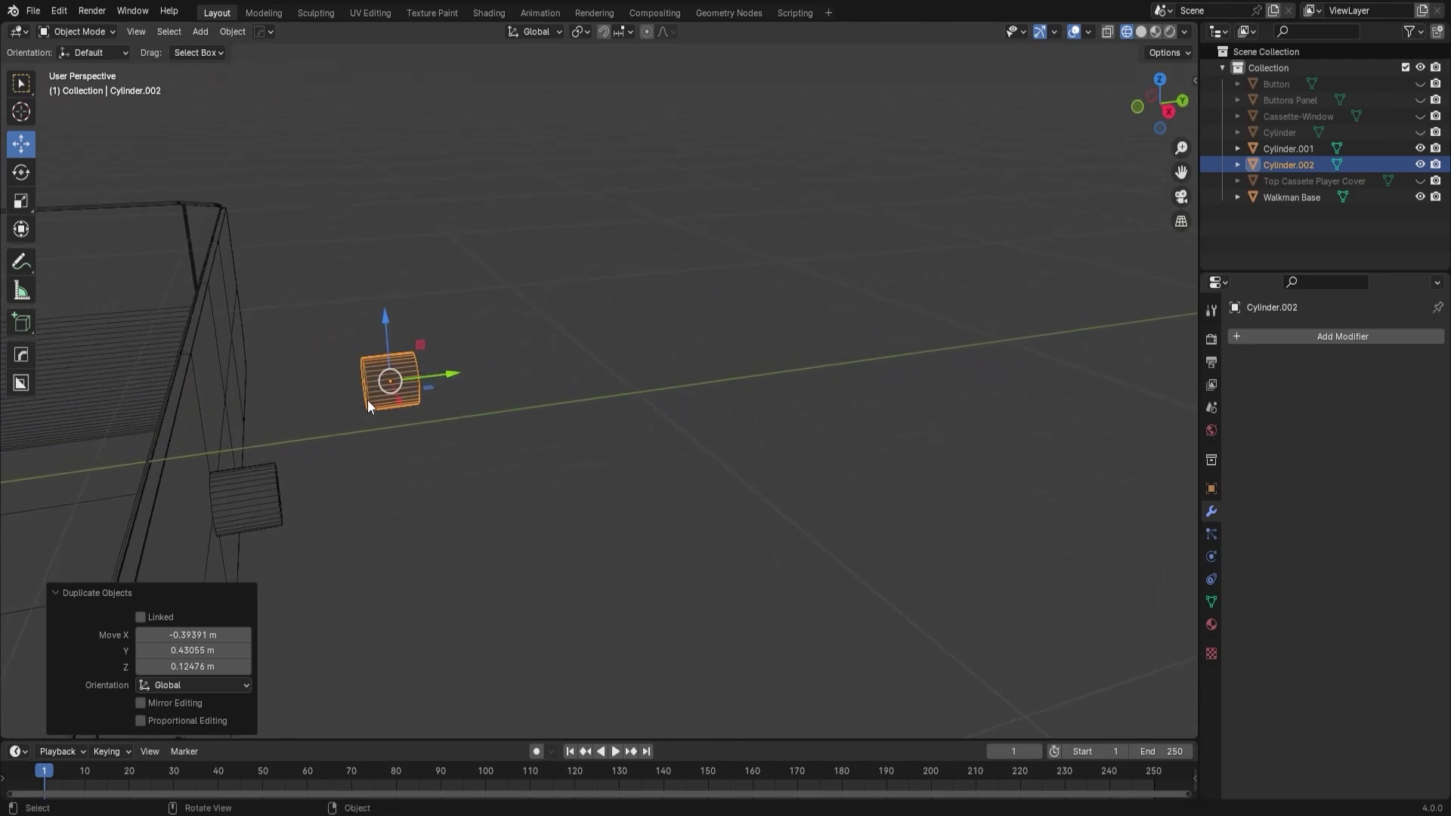
key(KP_Decimal)
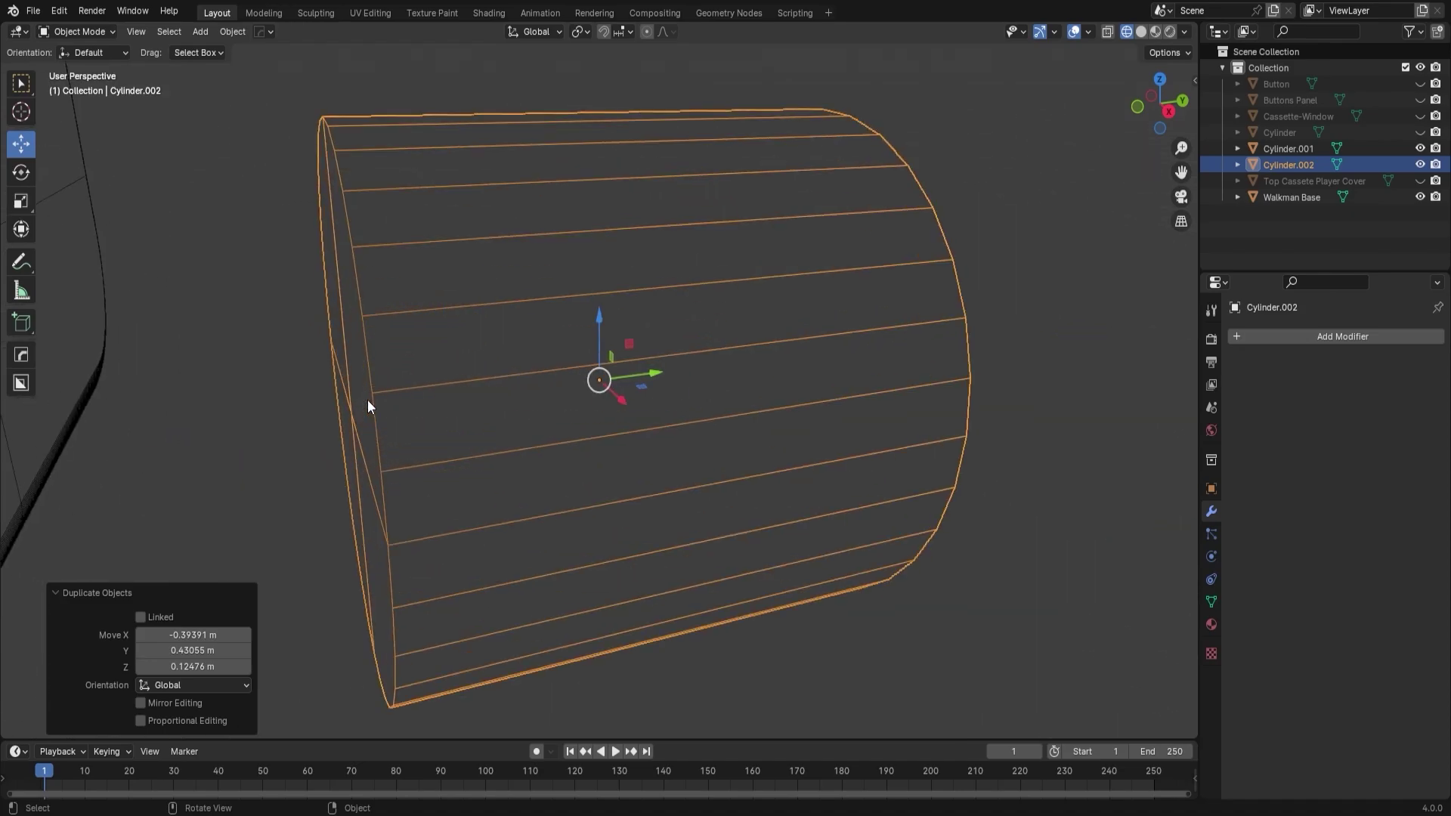
scroll(381, 387, down, 6)
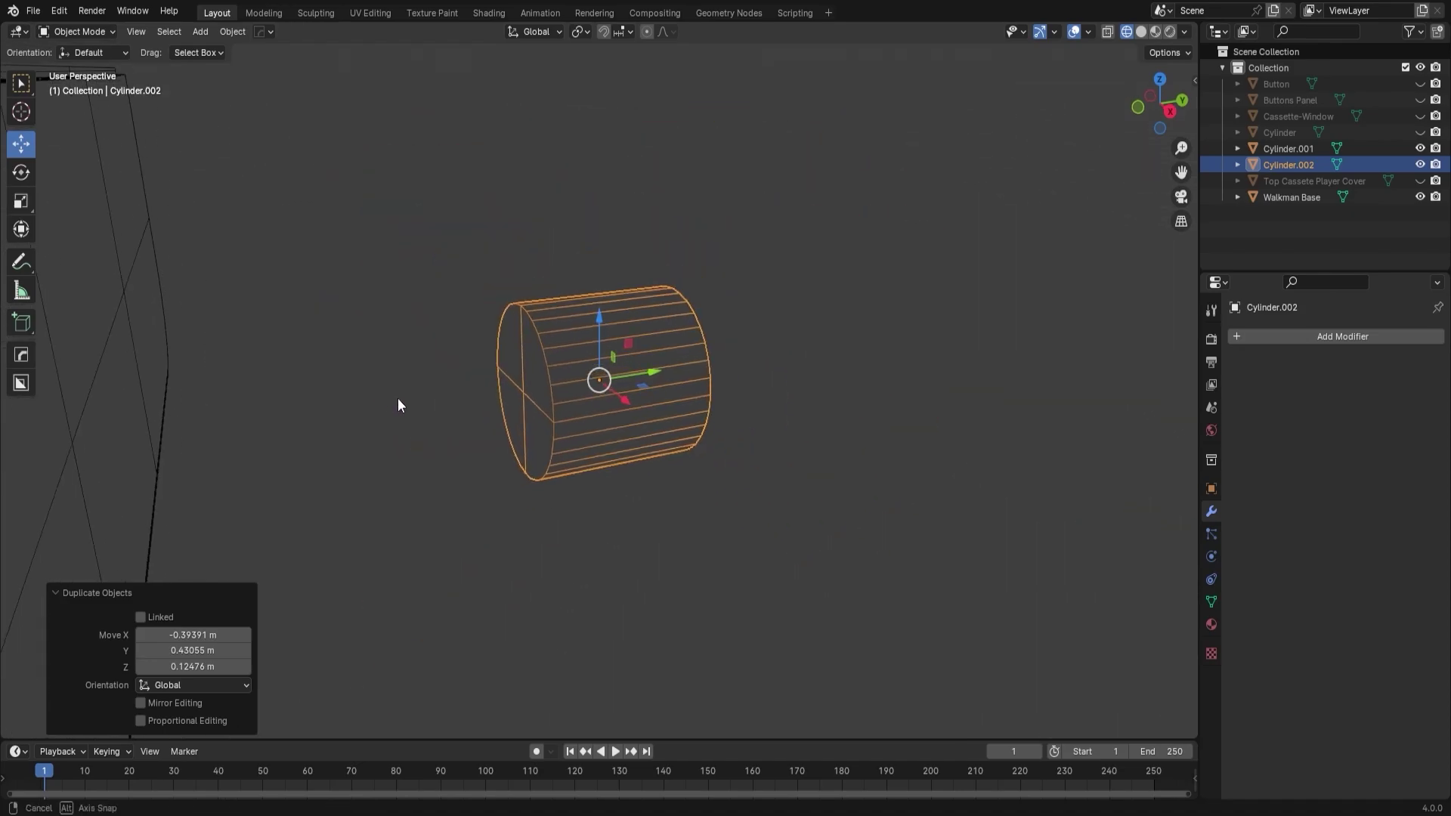
scroll(397, 398, up, 5)
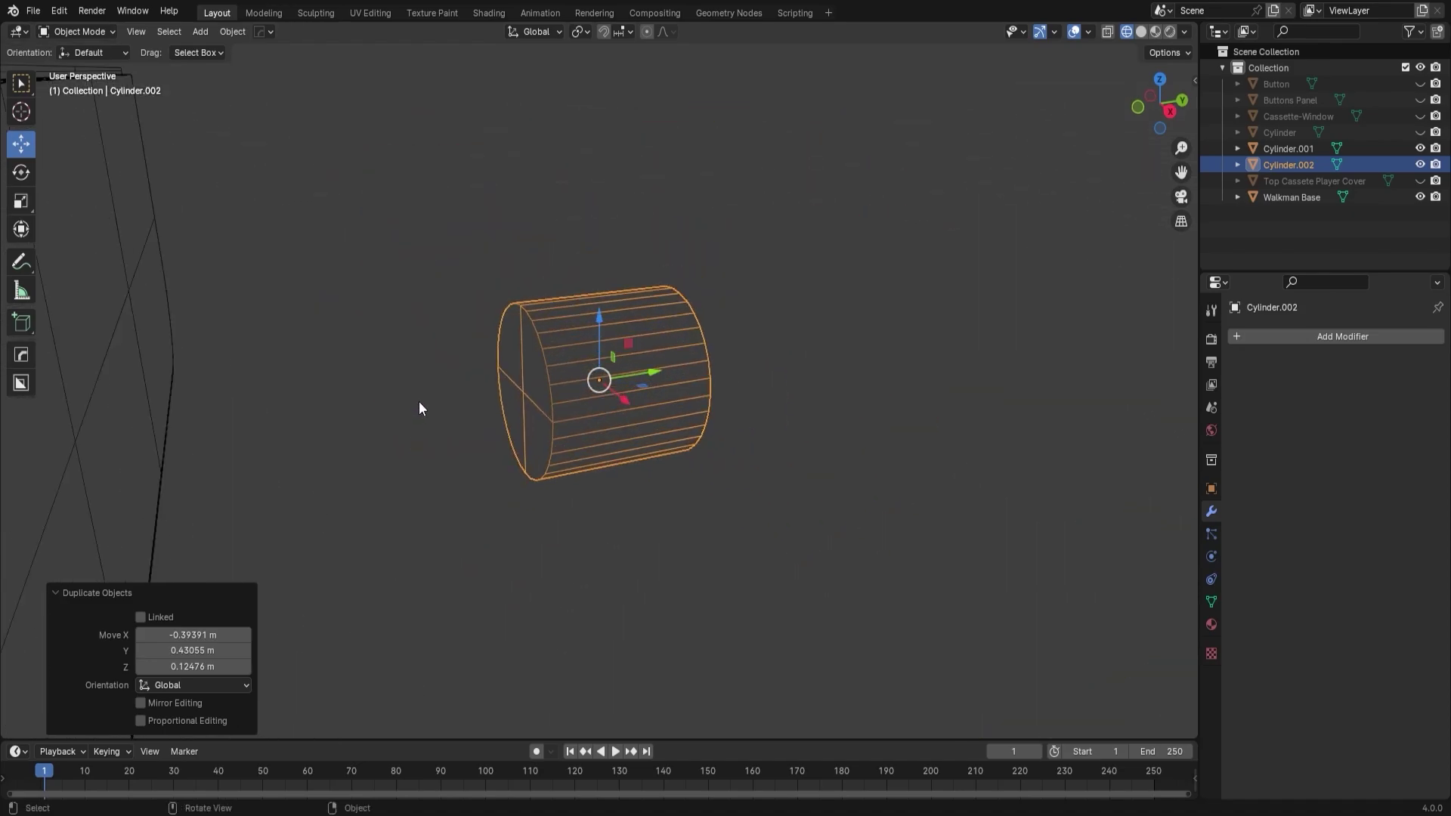
shift+middle_drag(419, 401, 508, 387)
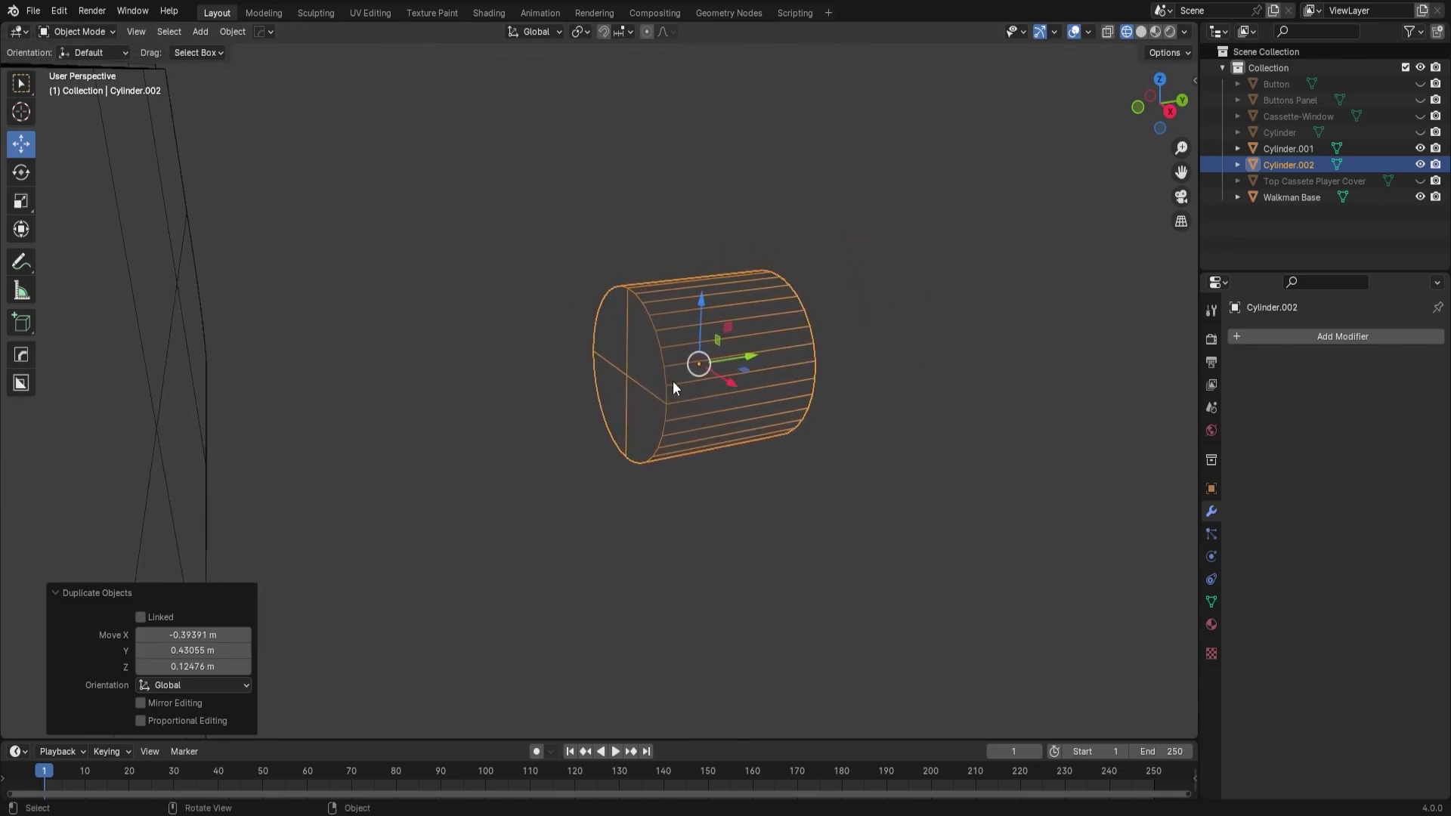
key(g)
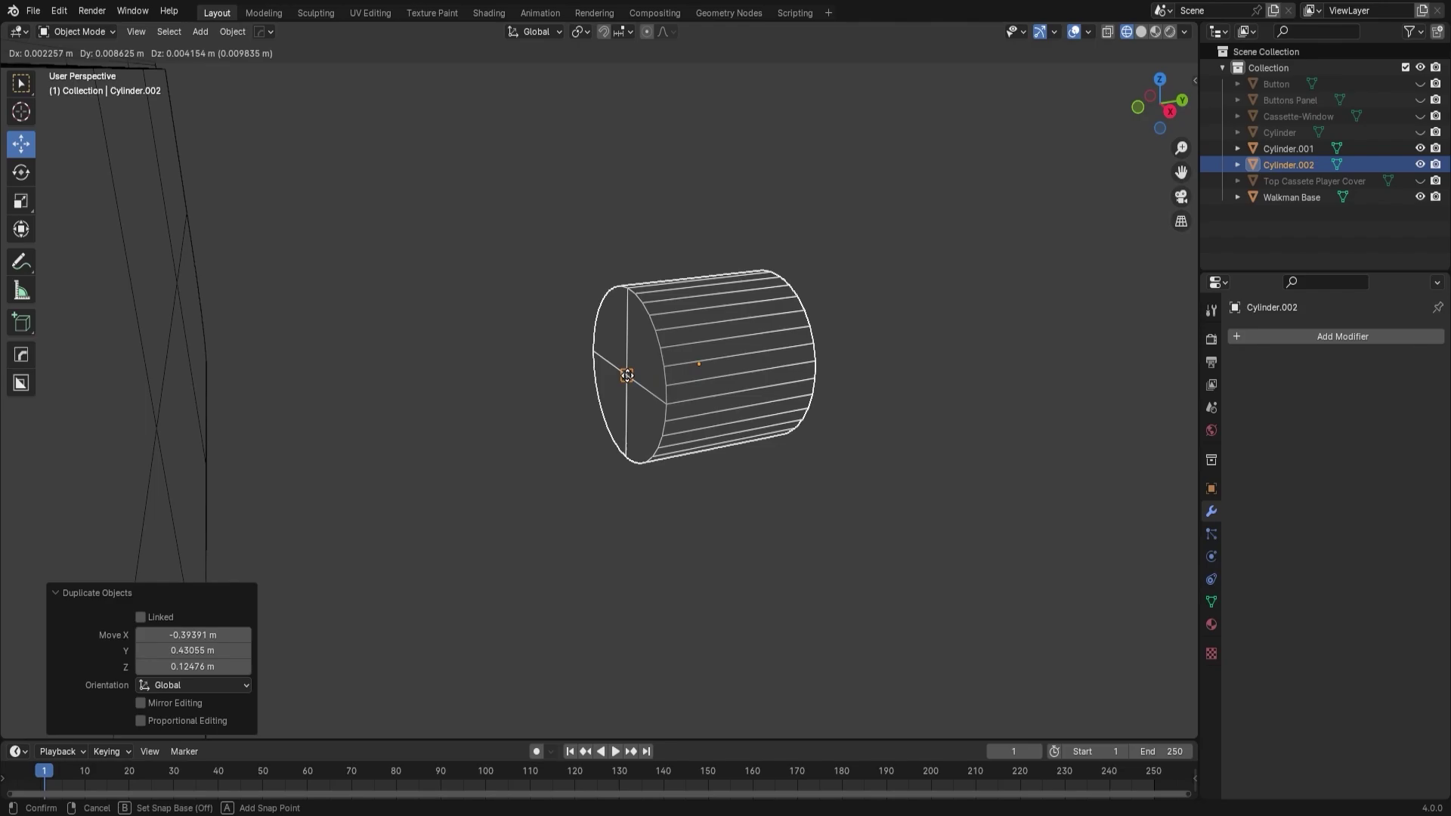
click(627, 375)
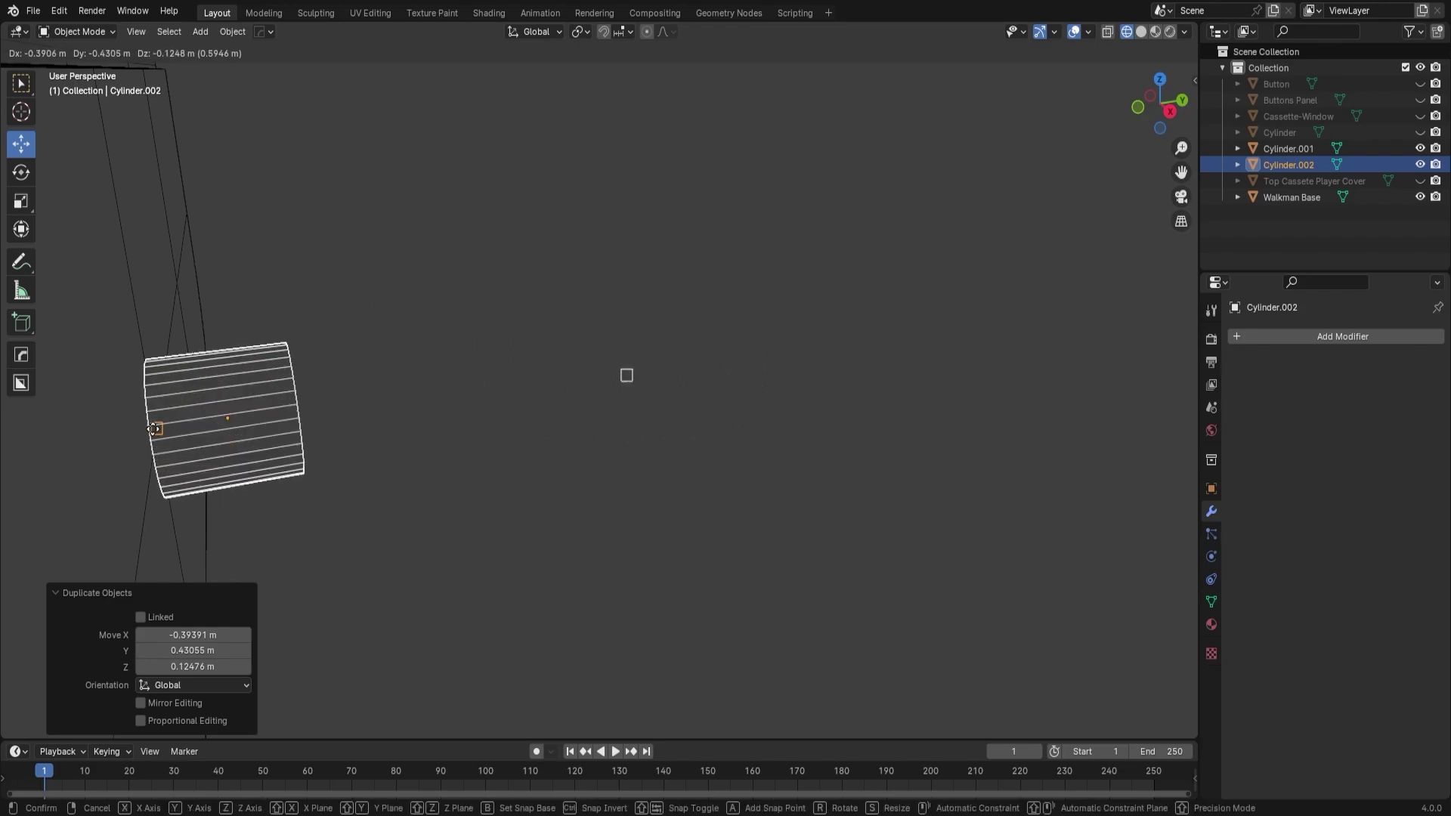
click(156, 429)
scroll(309, 438, down, 6)
middle_drag(744, 438, 591, 402)
scroll(610, 393, up, 3)
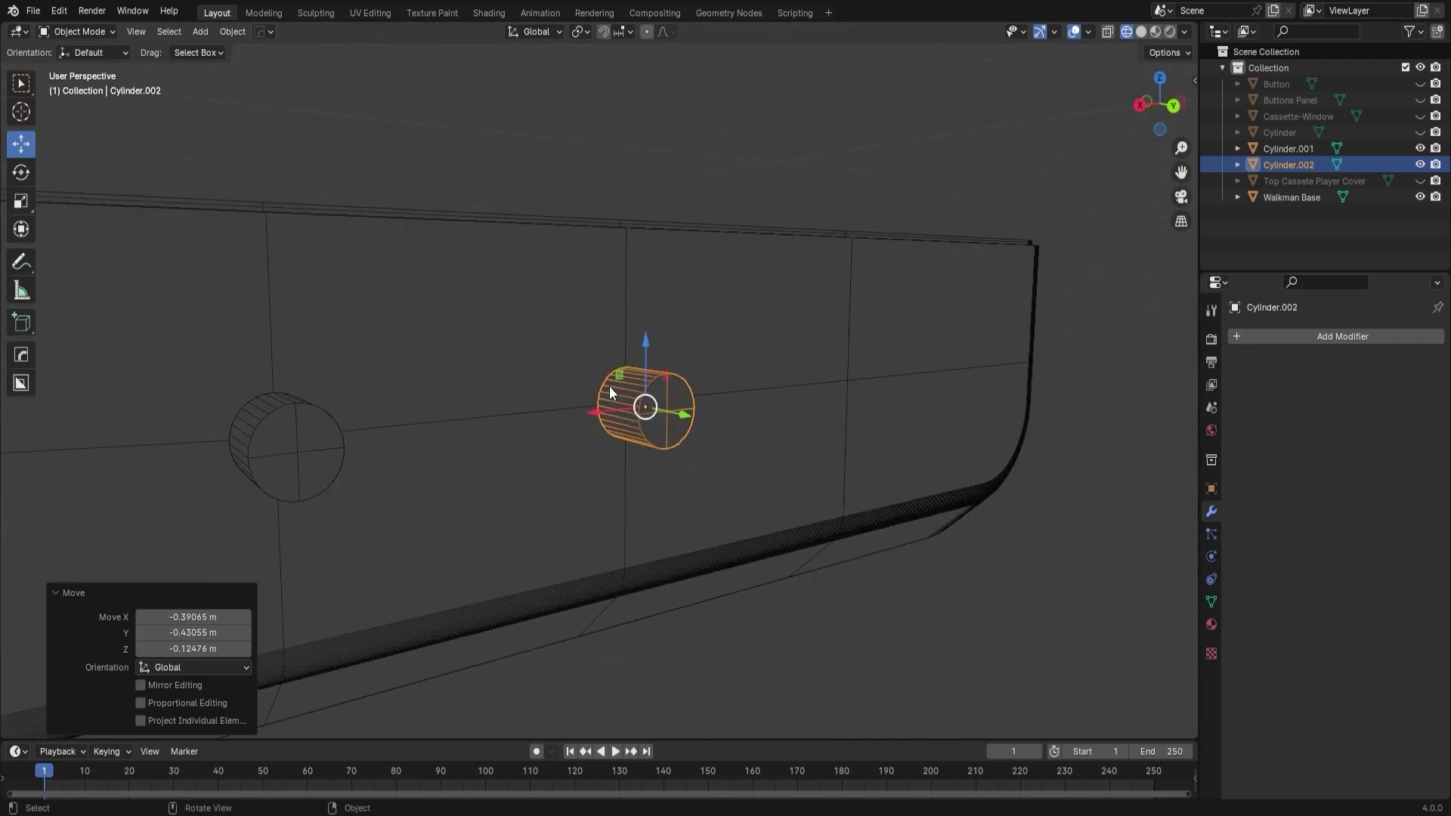
Display the scene in solid shading and check the placement of both cylinders on the end wall from the back view.
click(1141, 32)
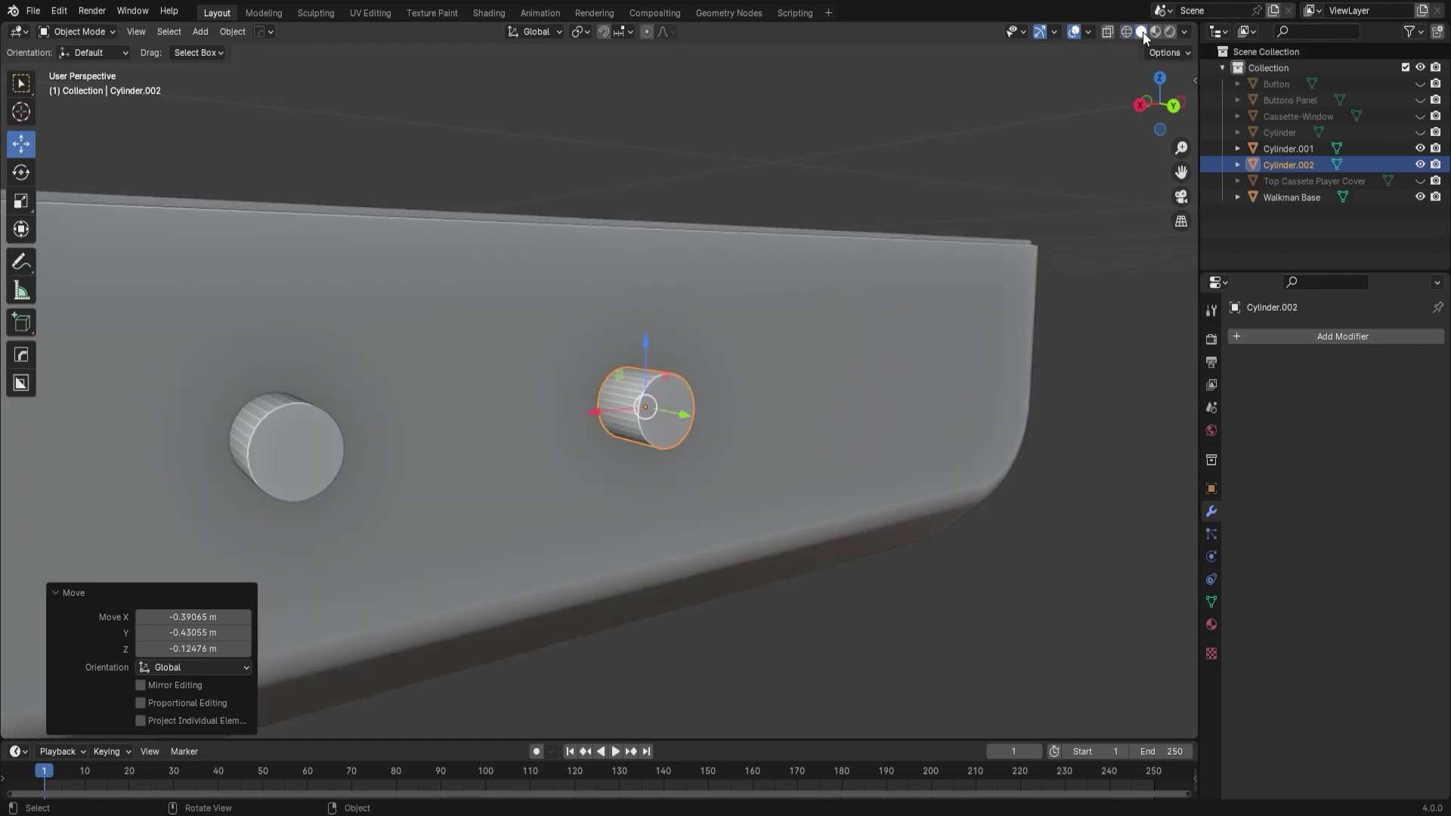
middle_drag(541, 282, 538, 361)
scroll(538, 363, down, 5)
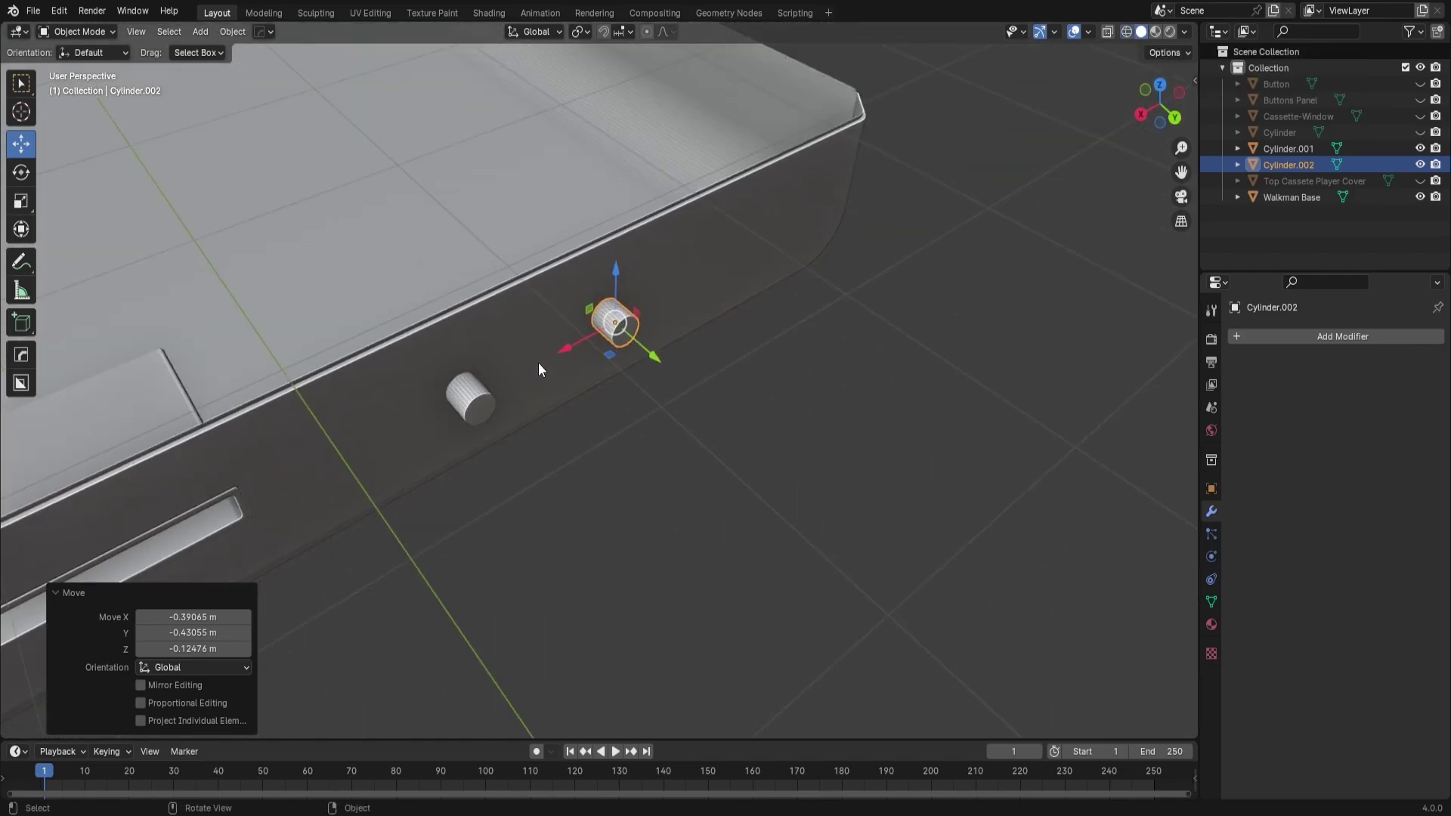
scroll(538, 363, up, 4)
middle_drag(486, 418, 424, 347)
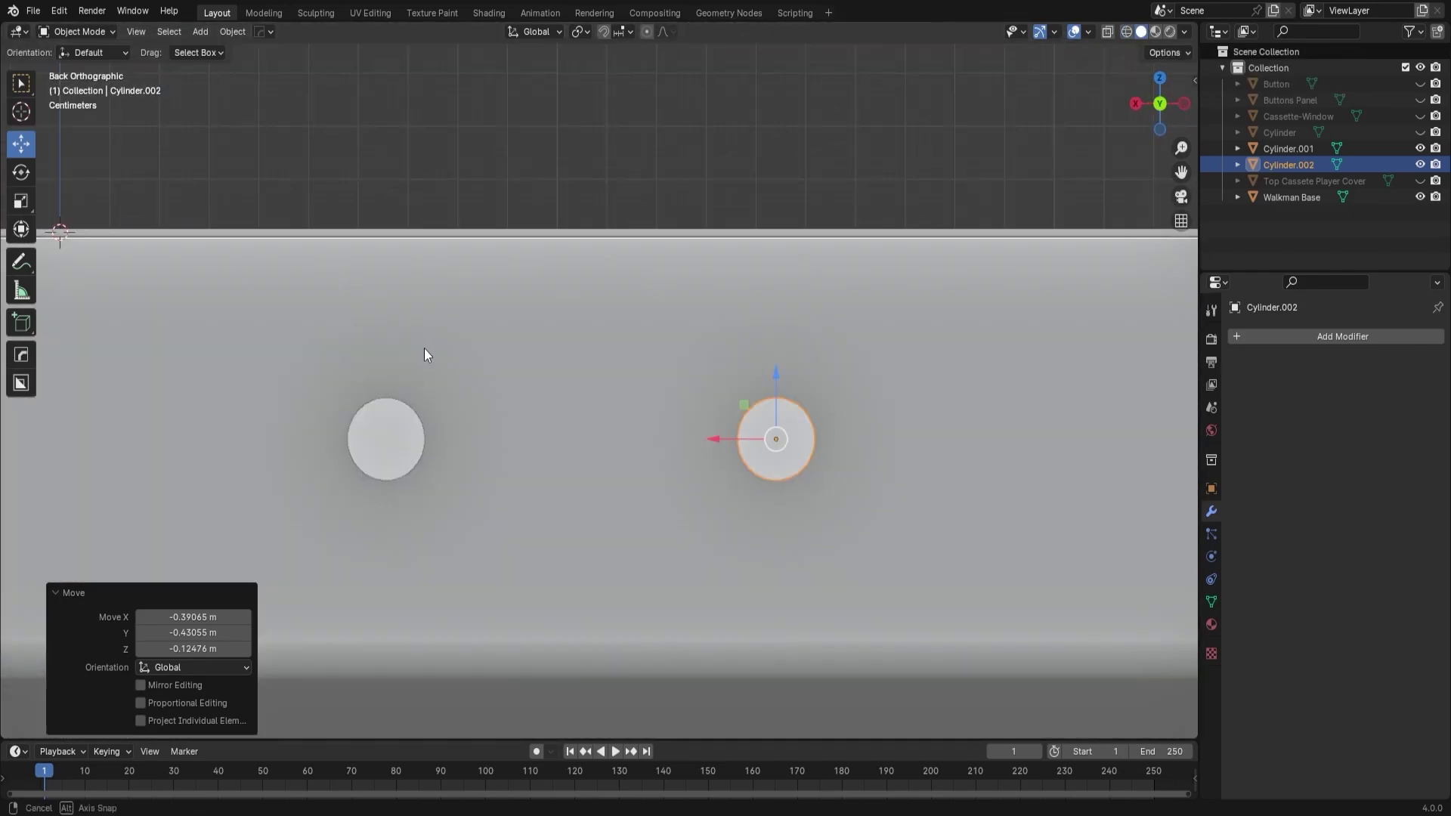
scroll(426, 350, down, 4)
scroll(426, 350, up, 2)
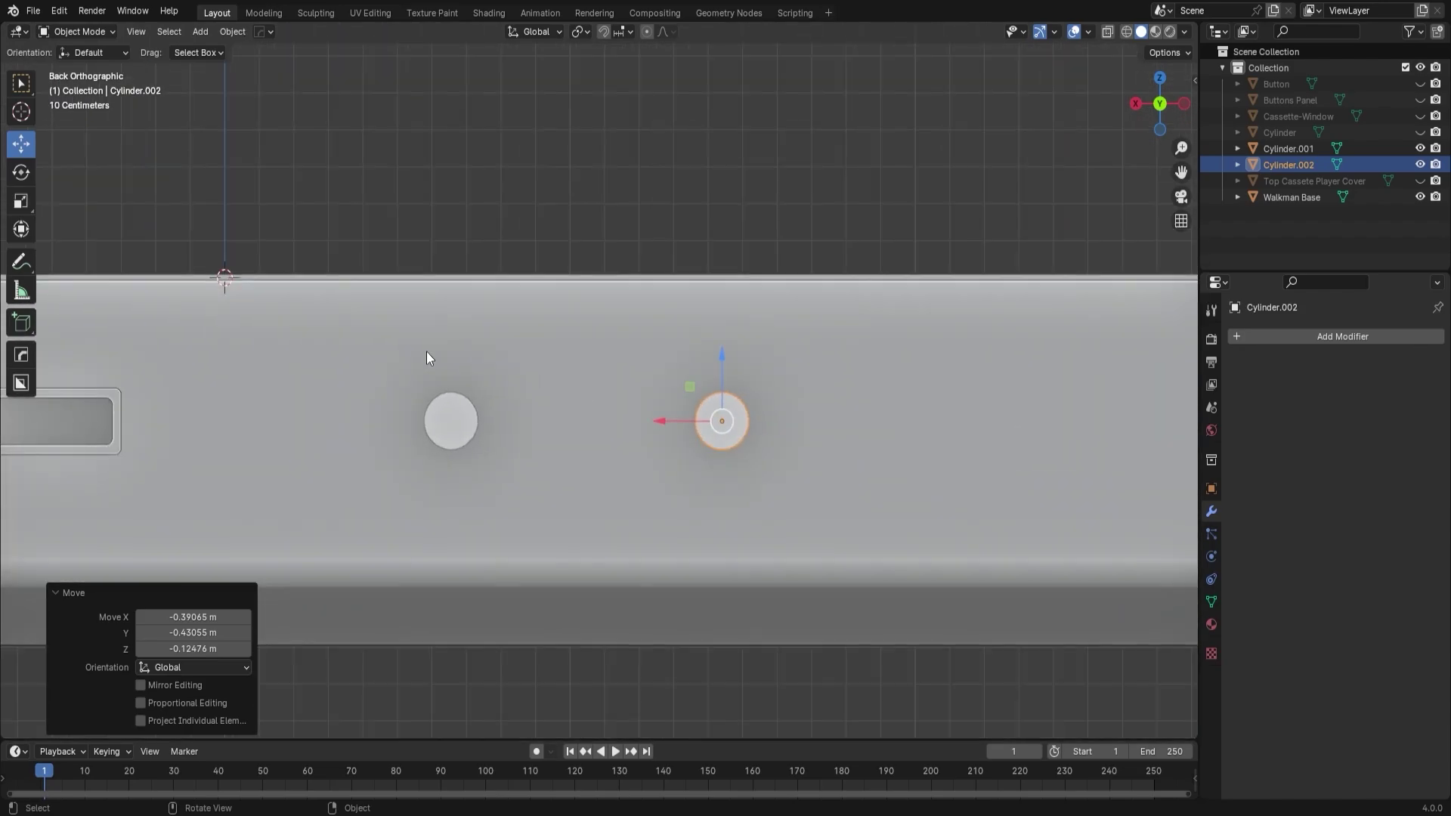
Scale the cylinder nearer the slot up uniformly by about 1.442.
click(454, 442)
scroll(378, 408, up, 3)
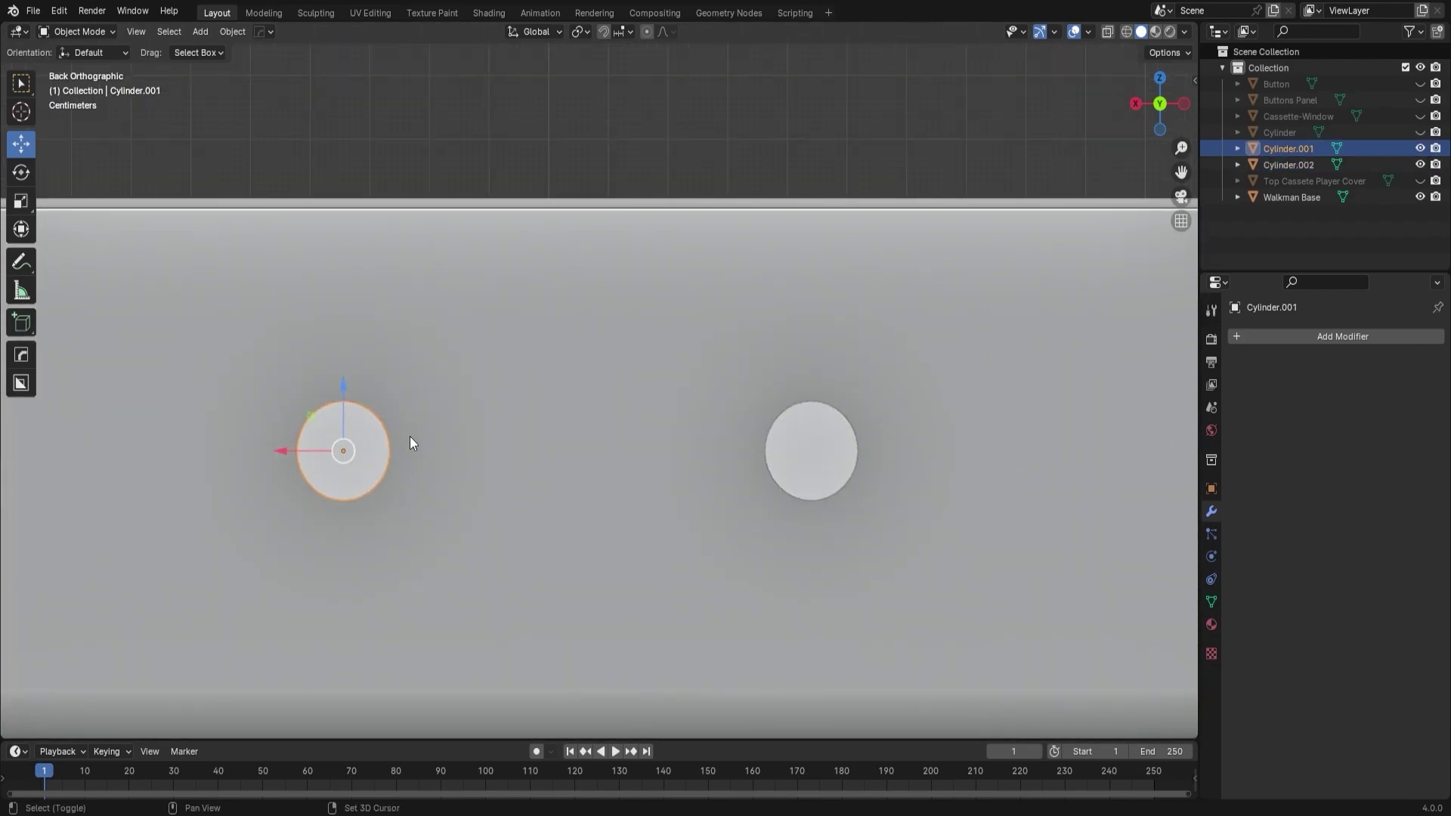
shift+middle_drag(411, 443, 698, 351)
scroll(699, 351, down, 3)
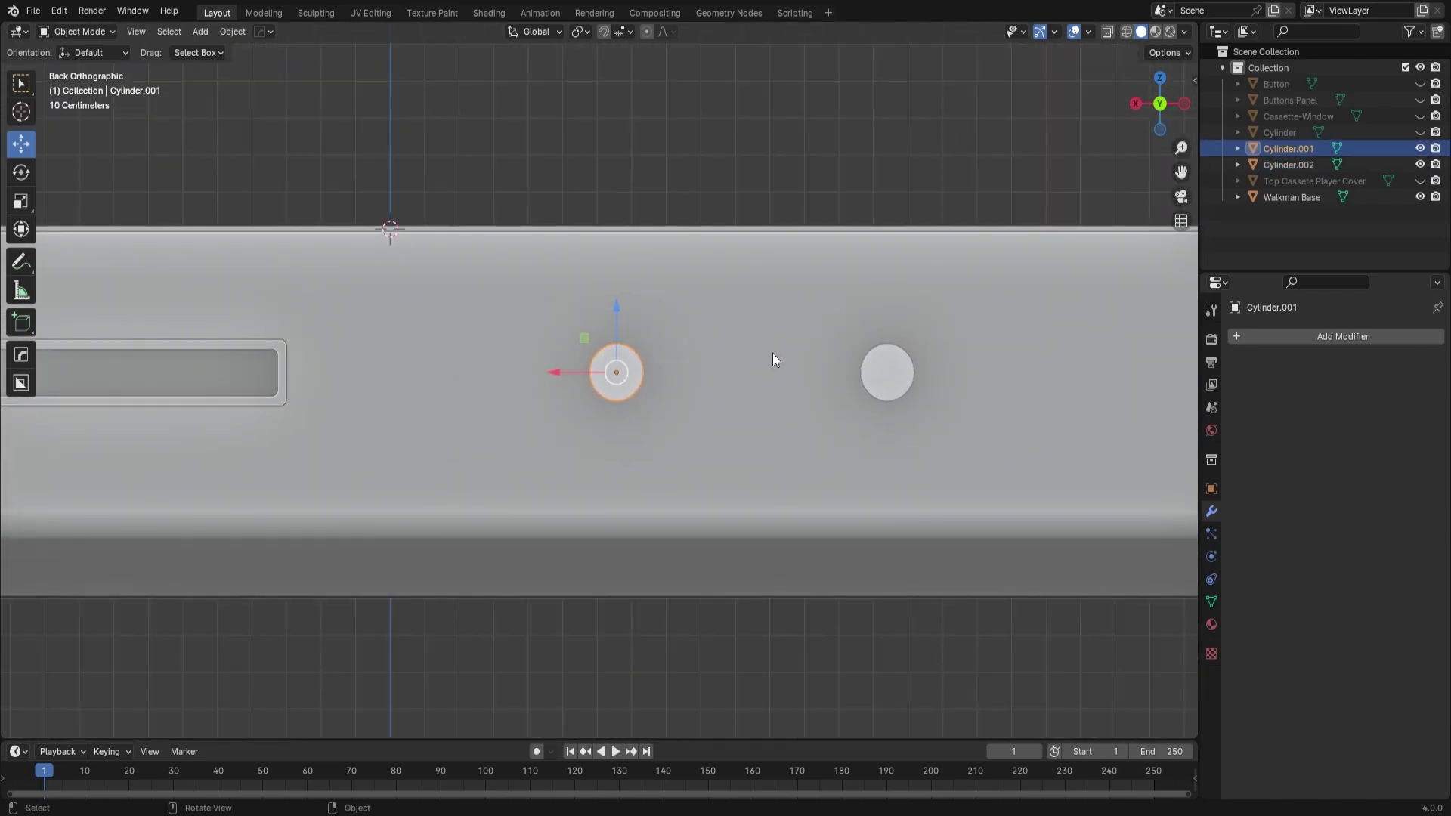
click(882, 378)
click(629, 375)
key(s)
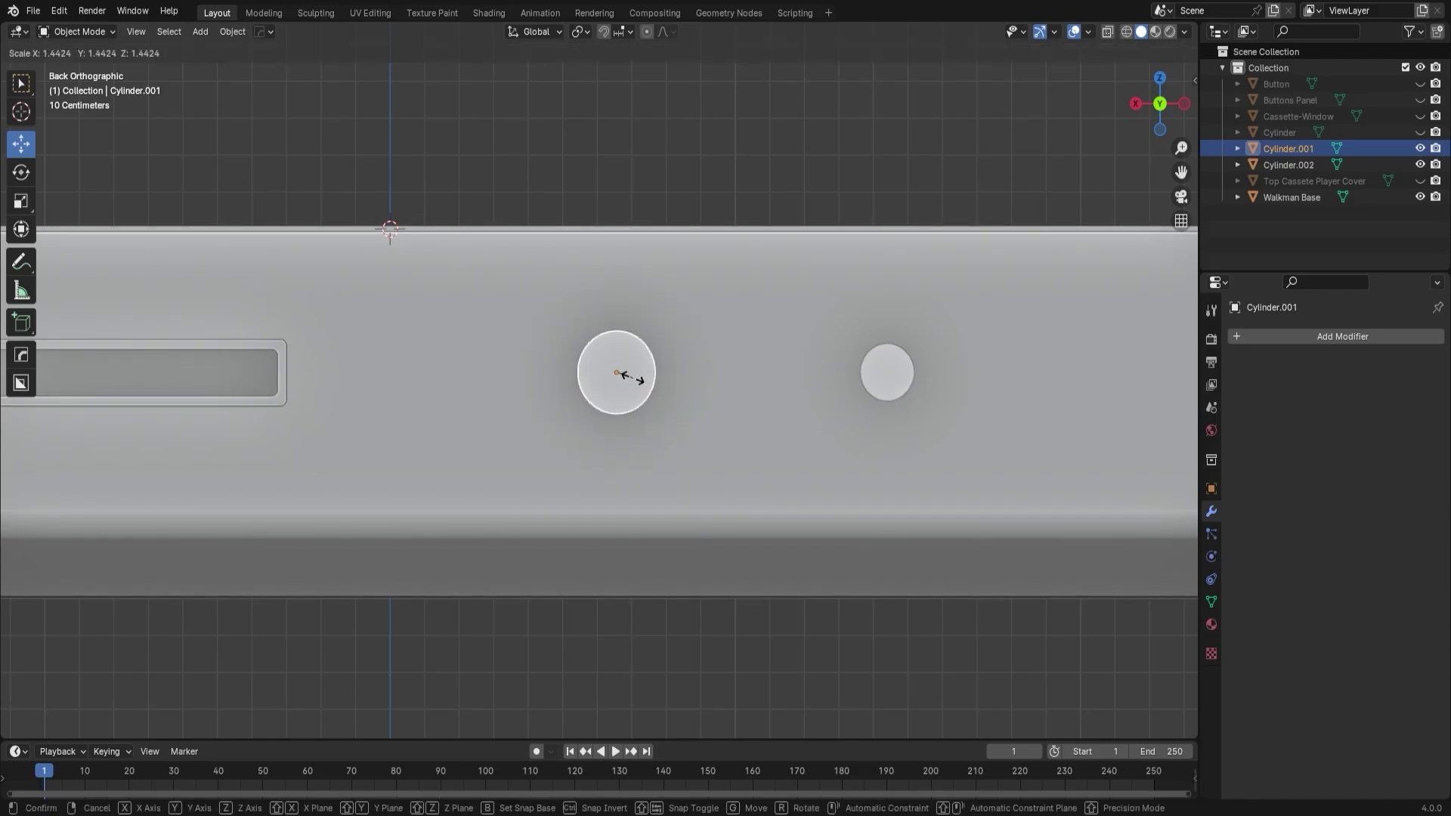
click(632, 378)
middle_drag(709, 406, 656, 376)
scroll(627, 333, down, 4)
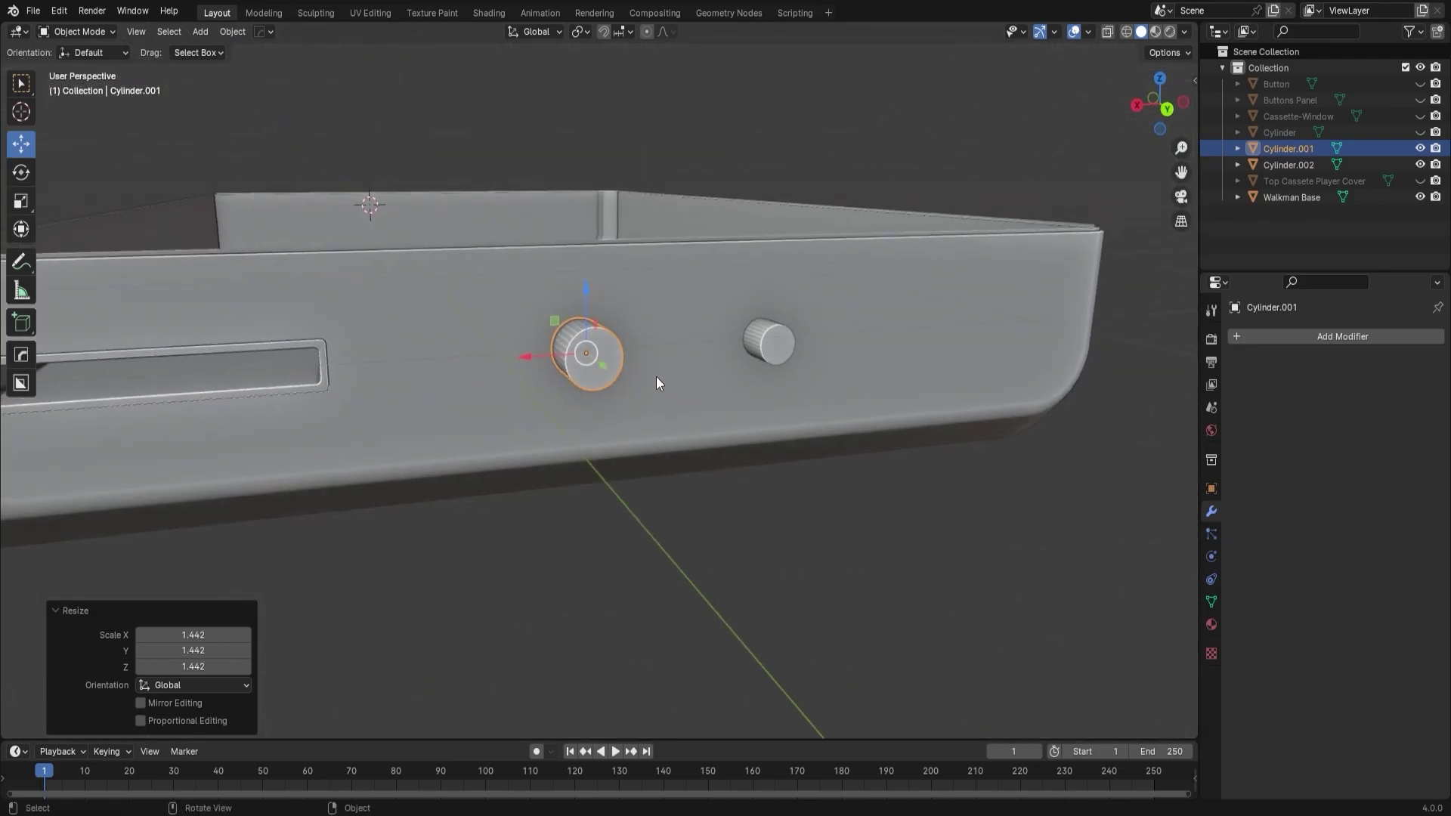
scroll(680, 416, up, 2)
middle_drag(721, 488, 661, 450)
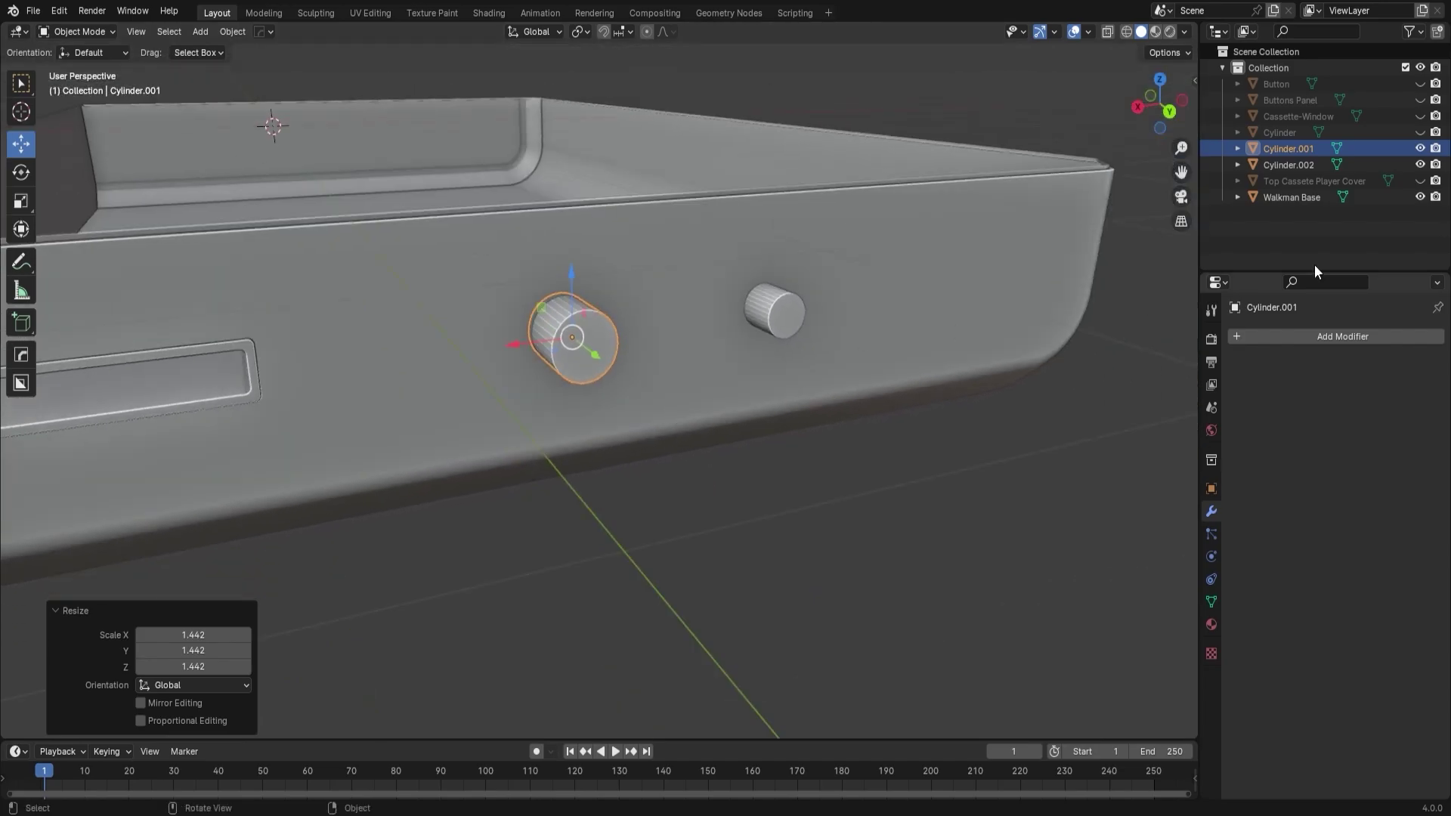
Rename the larger cylinder as Audio-pin-diff and duplicate it in place.
double_click(1294, 148)
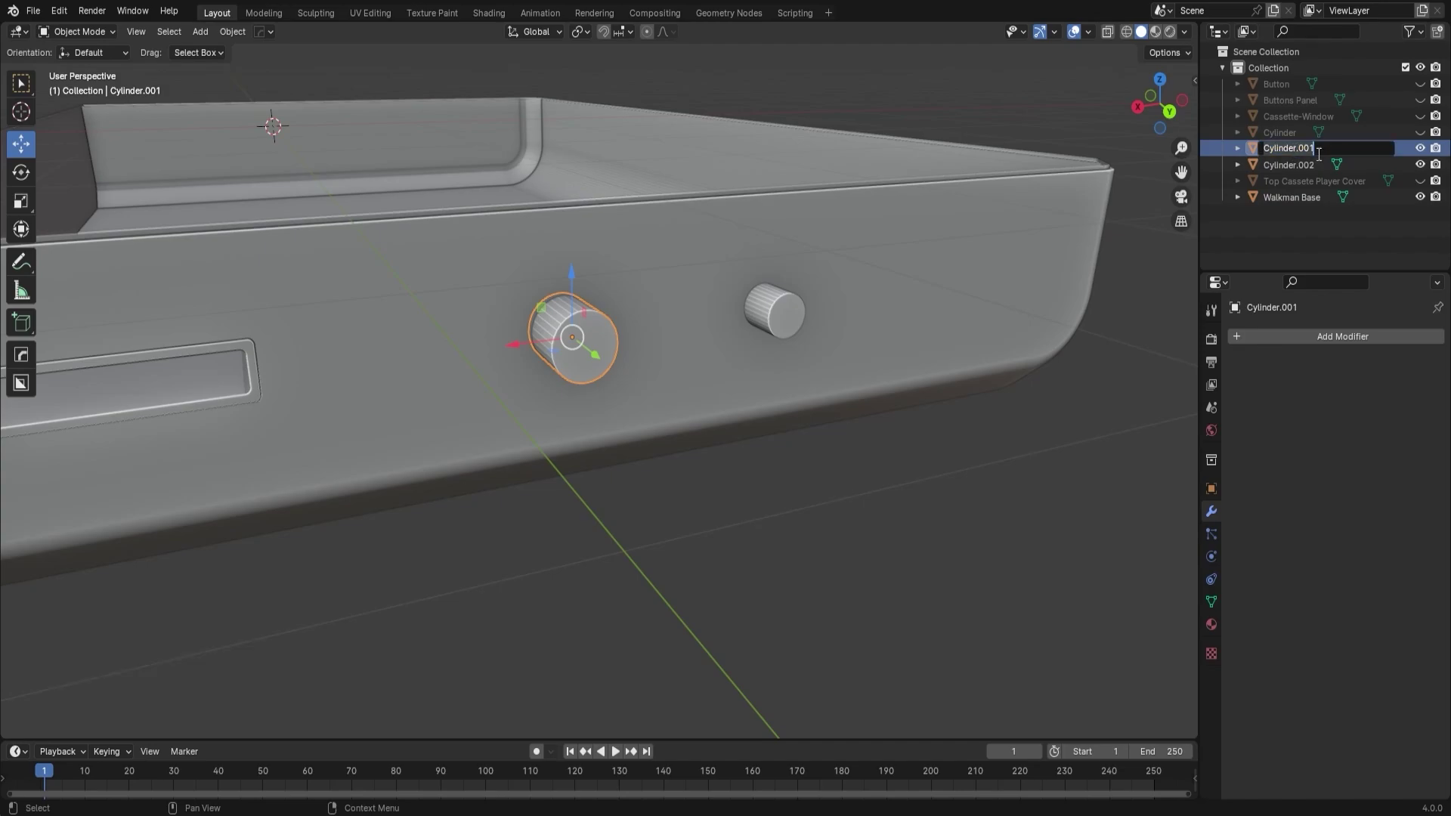
text(Audio-pin-diff)
key(Return)
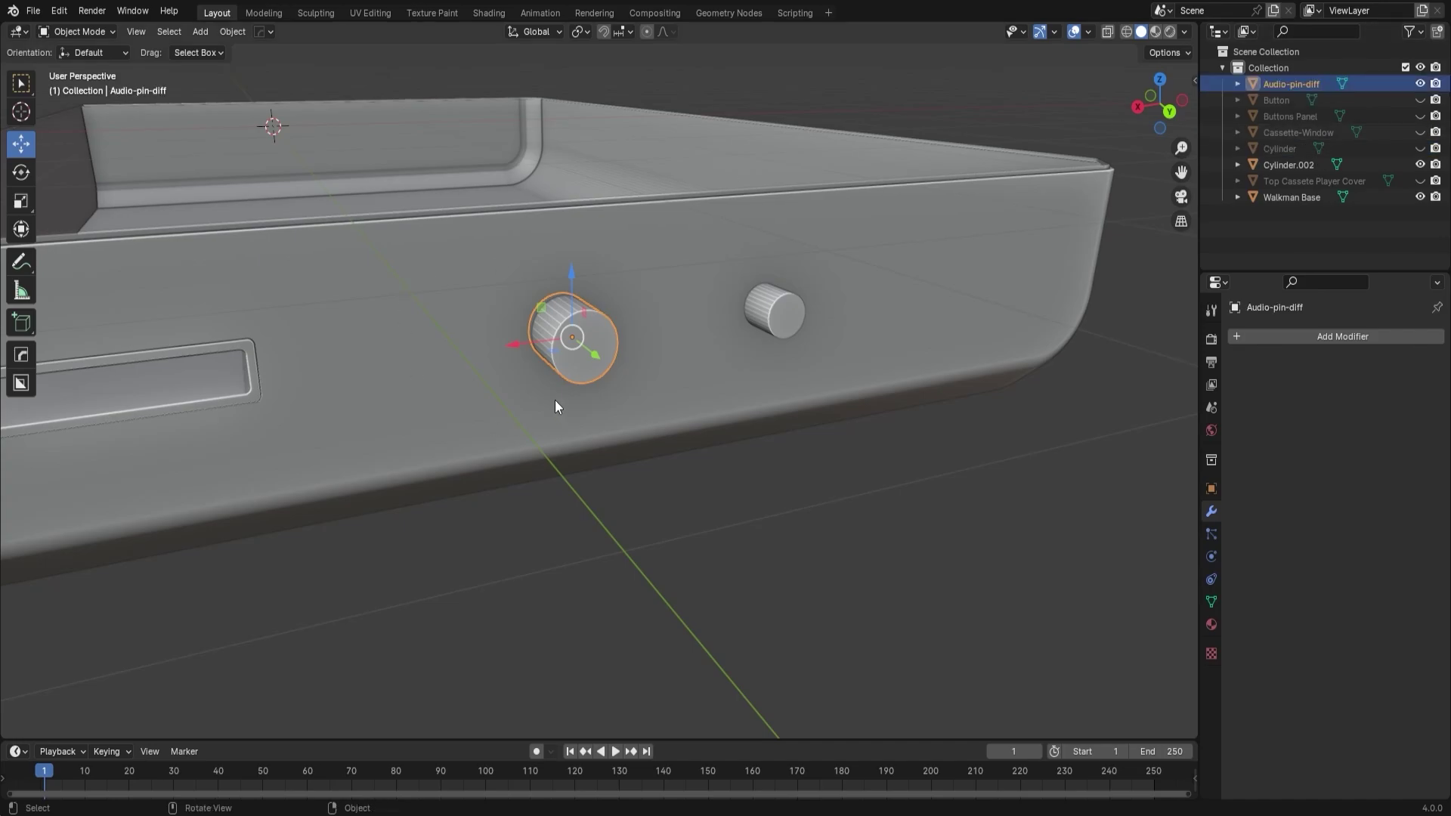
key(shift+d)
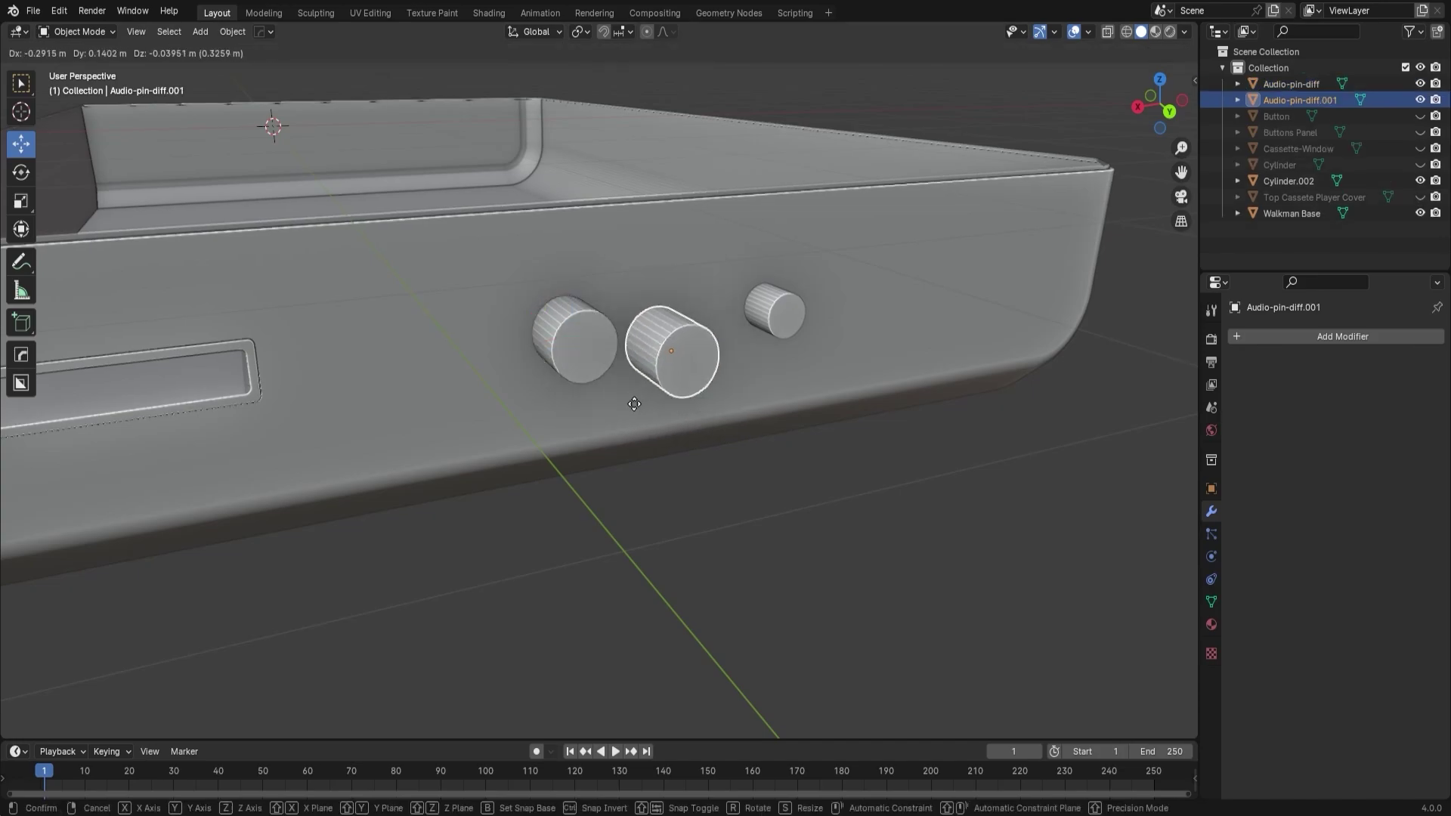
right_click(604, 419)
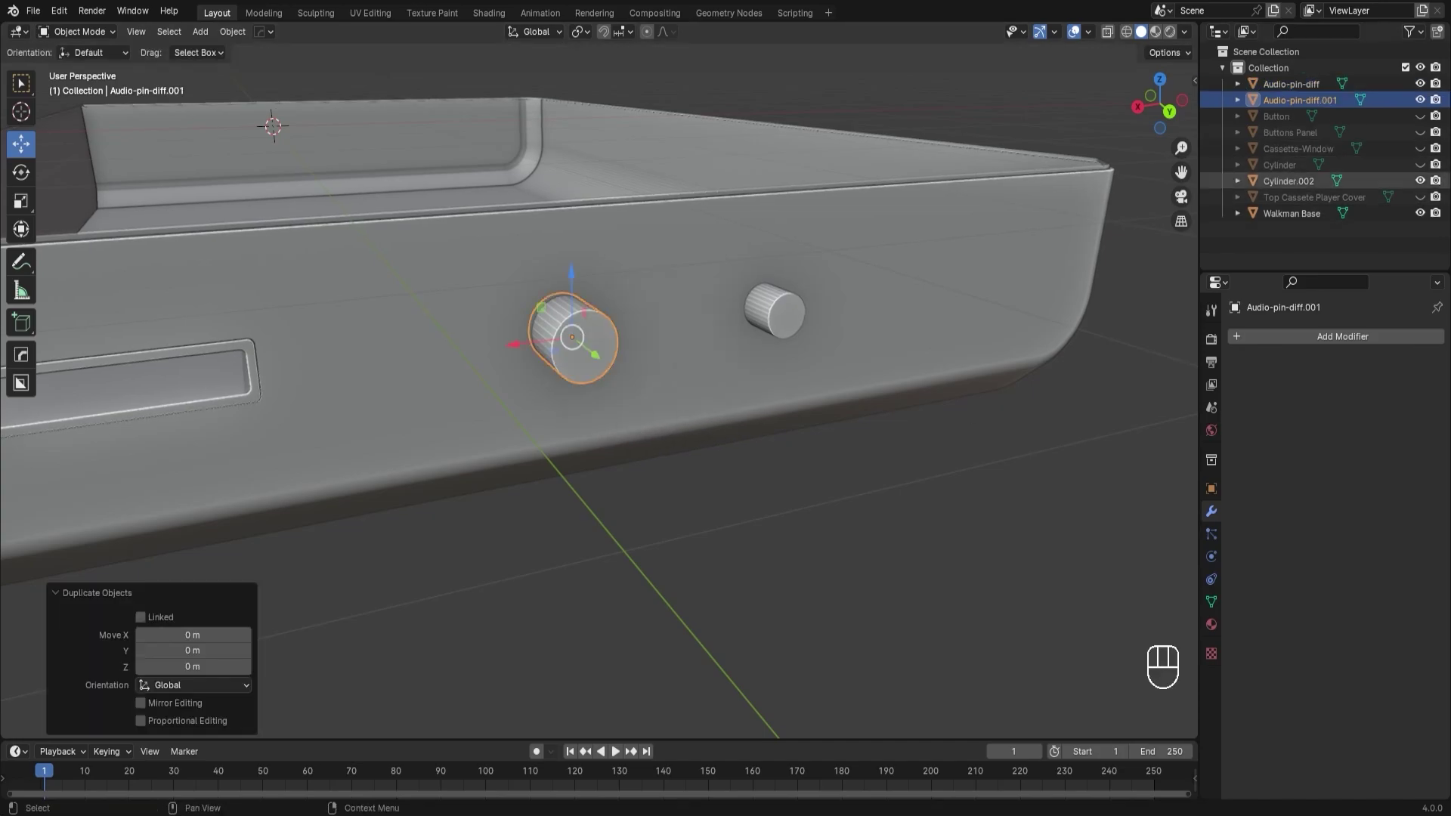
Rename the duplicate of the larger cylinder as Audio-pin-panel.
double_click(1300, 100)
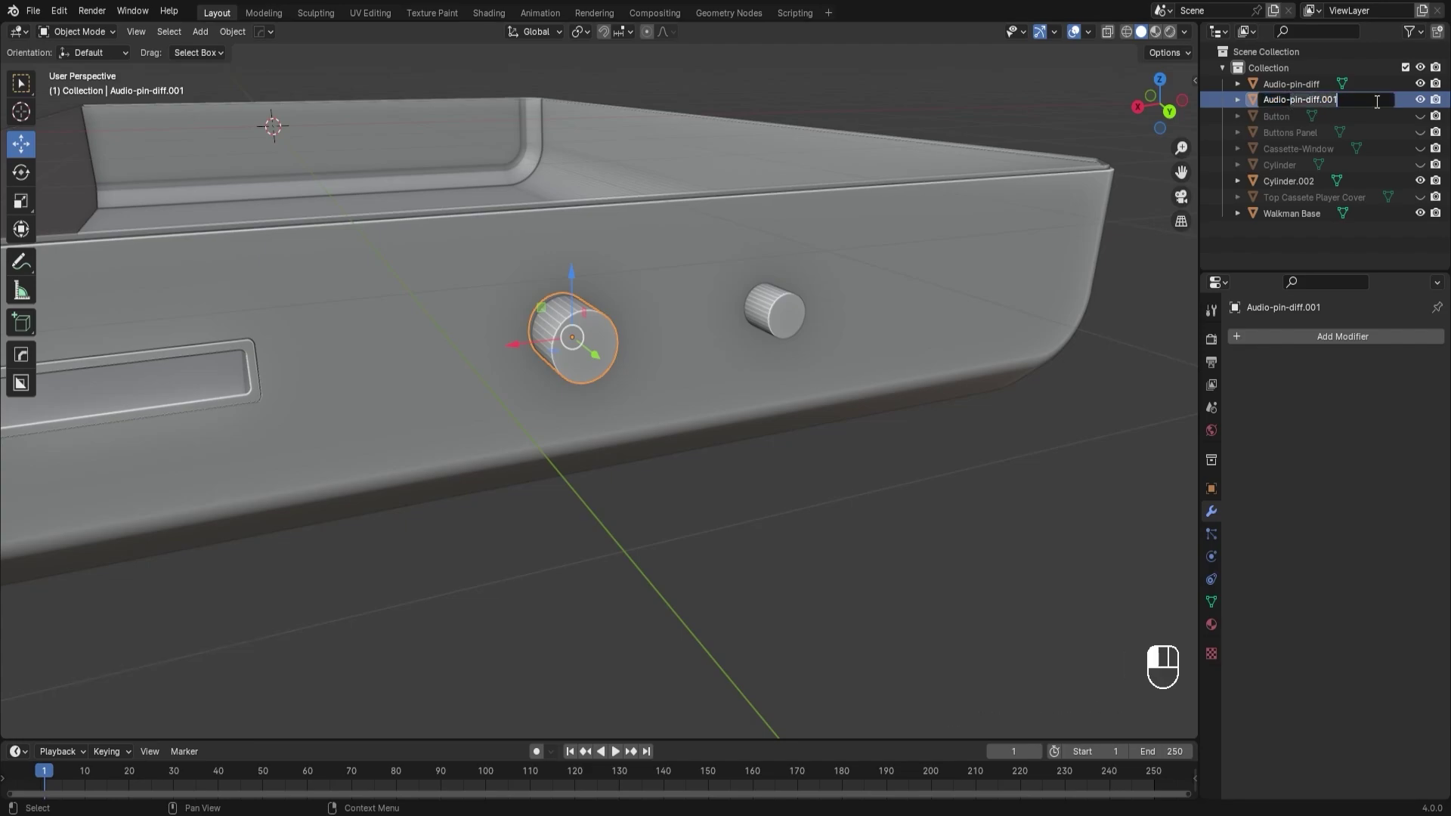
key(BackSpace)
key(BackSpace)
key(BackSpace)
key(BackSpace)
key(BackSpace)
key(BackSpace)
key(BackSpace)
key(BackSpace)
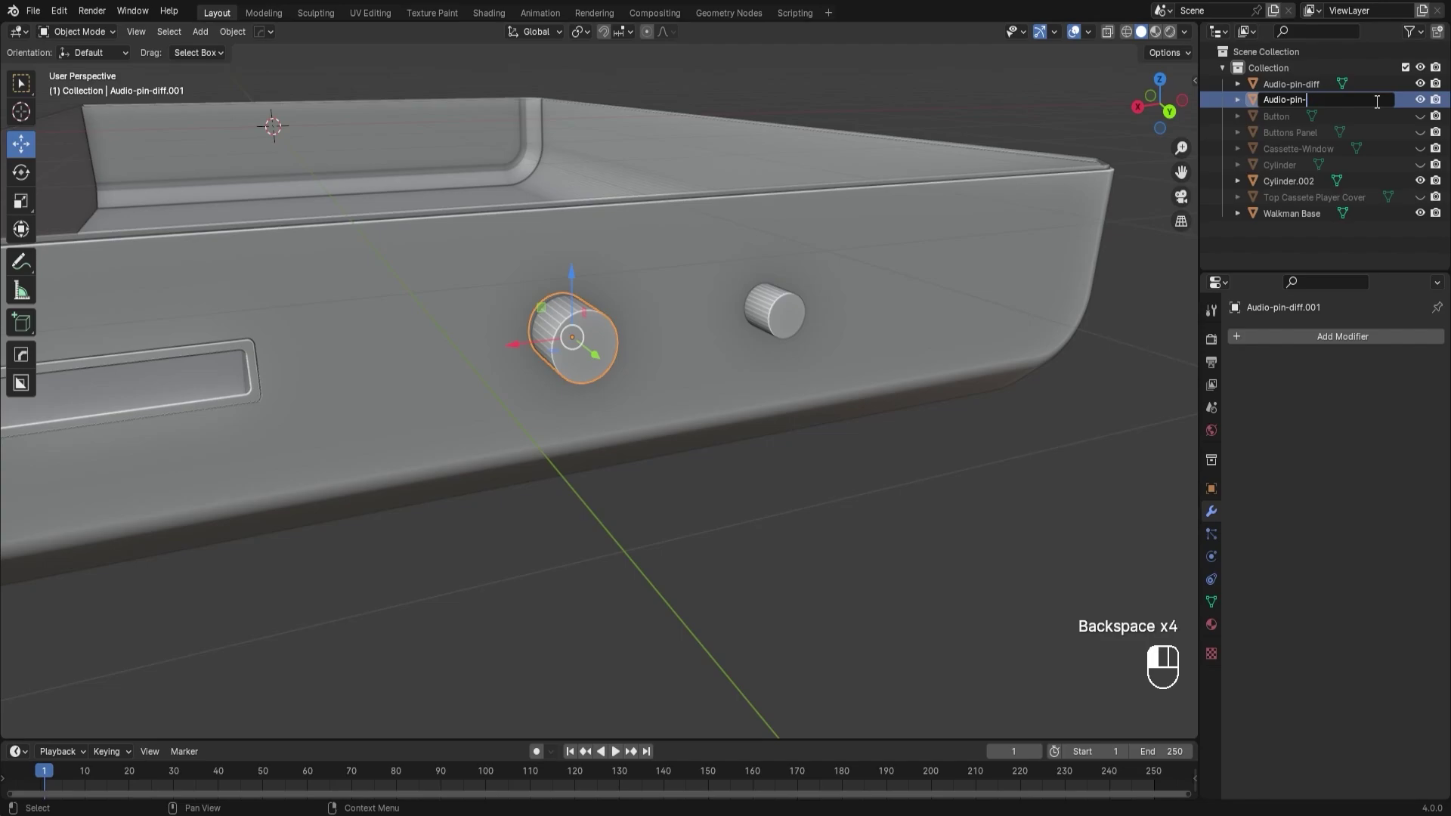
text(panel)
key(Return)
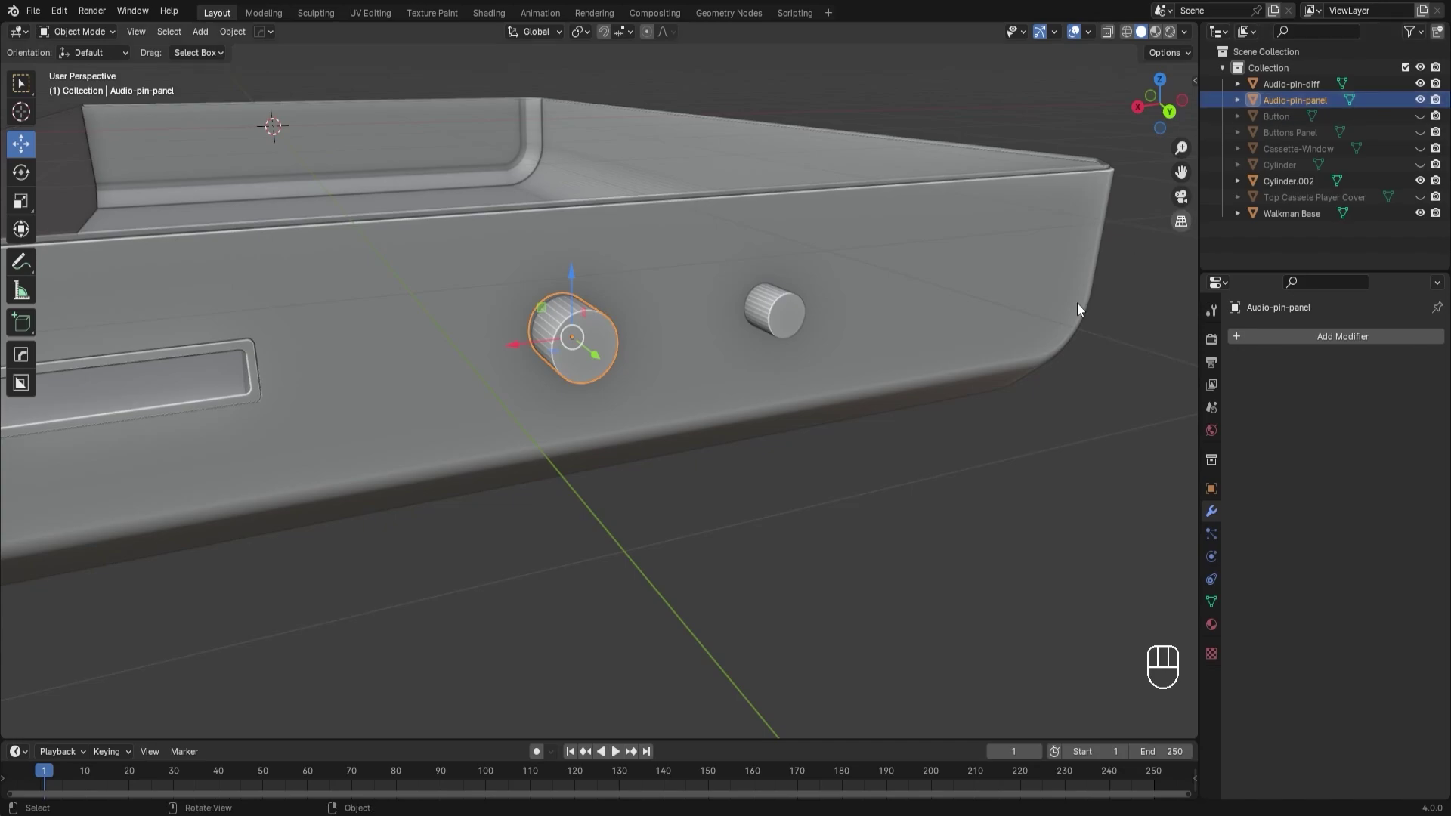
Rename the smaller cylinder on the end wall as AC-pin-diff and duplicate it in place.
click(768, 332)
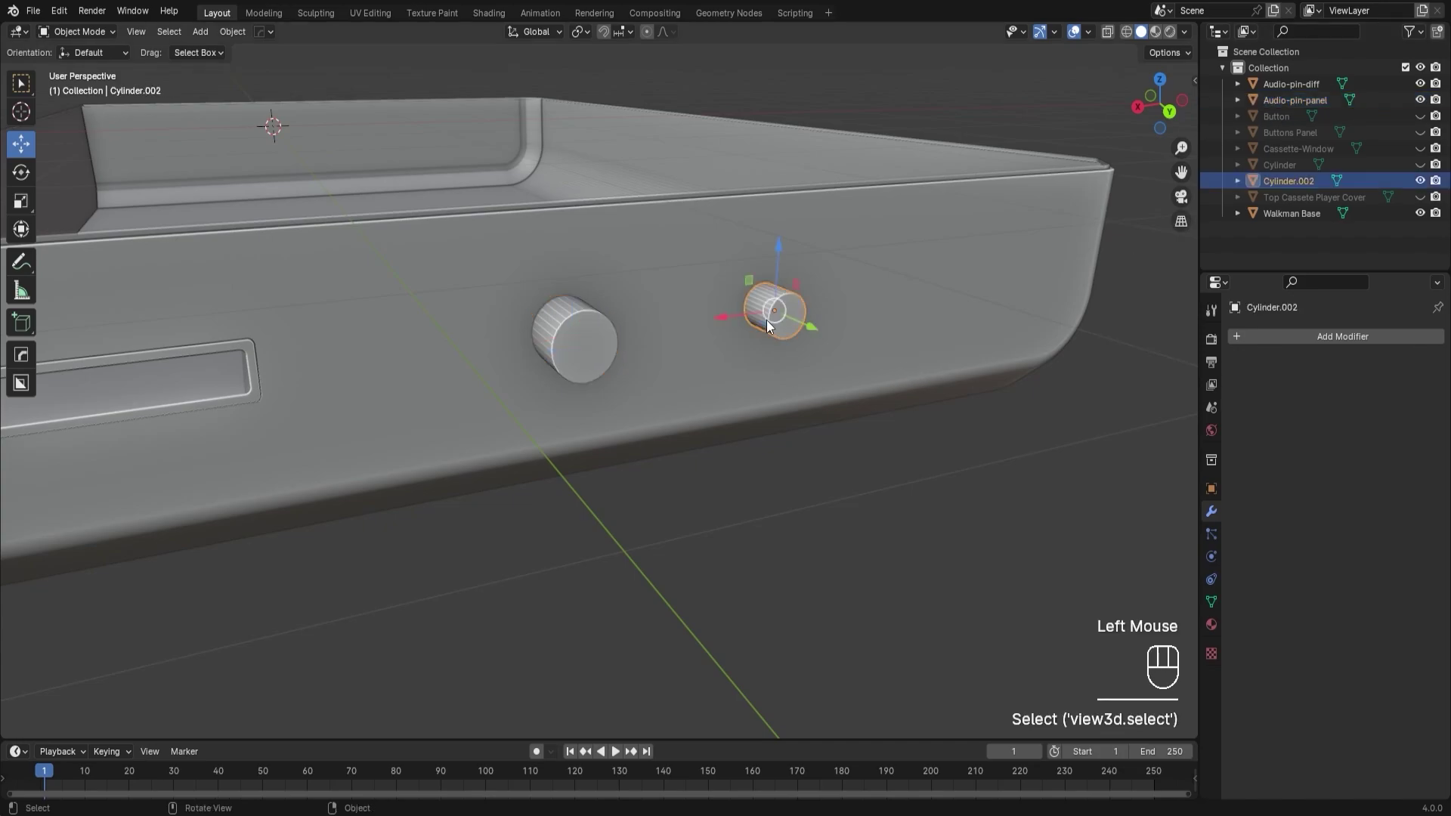
double_click(1287, 181)
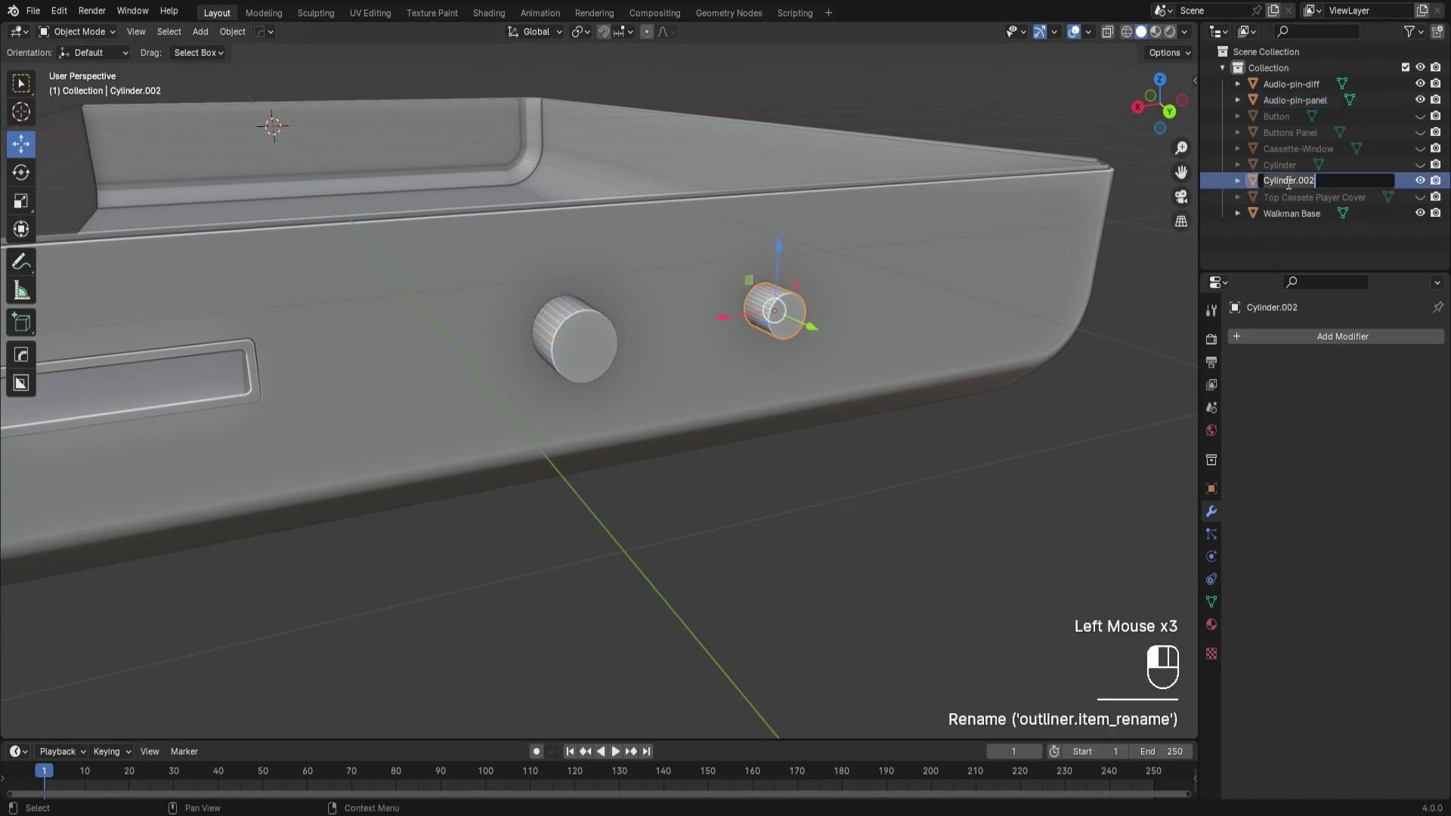
text(AC-p)
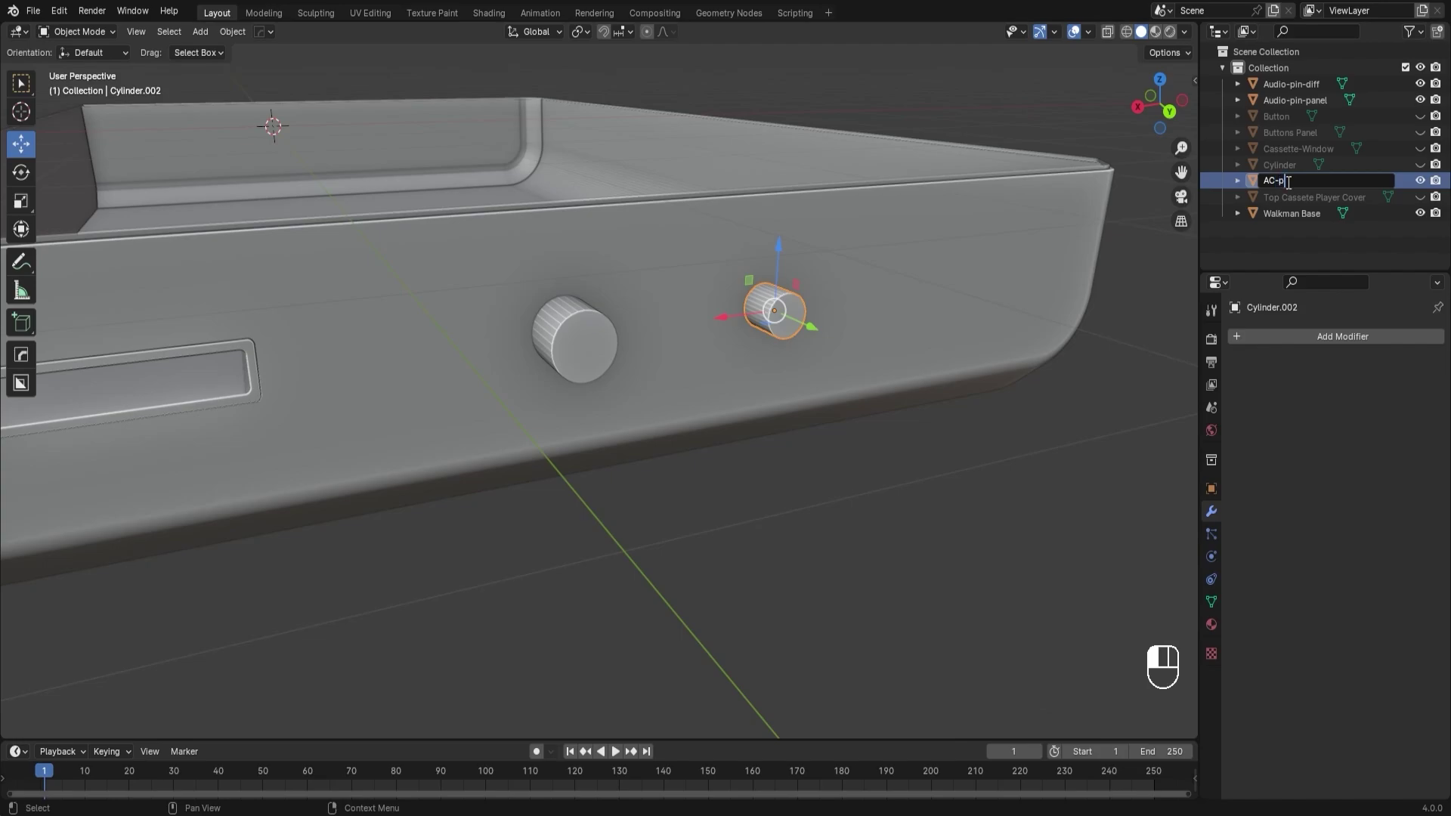
text(in-diff)
key(Return)
key(shift+d)
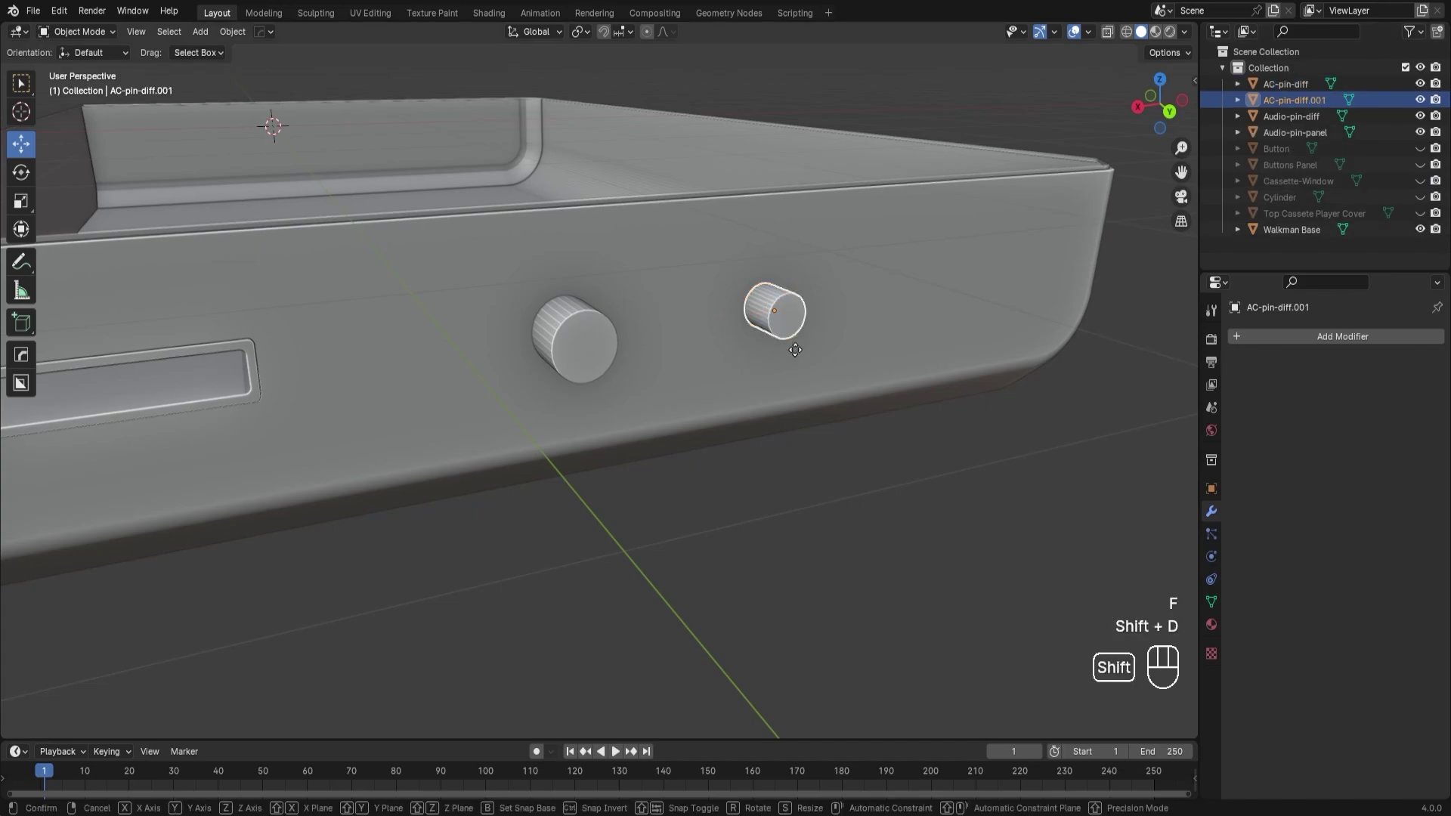
right_click(819, 388)
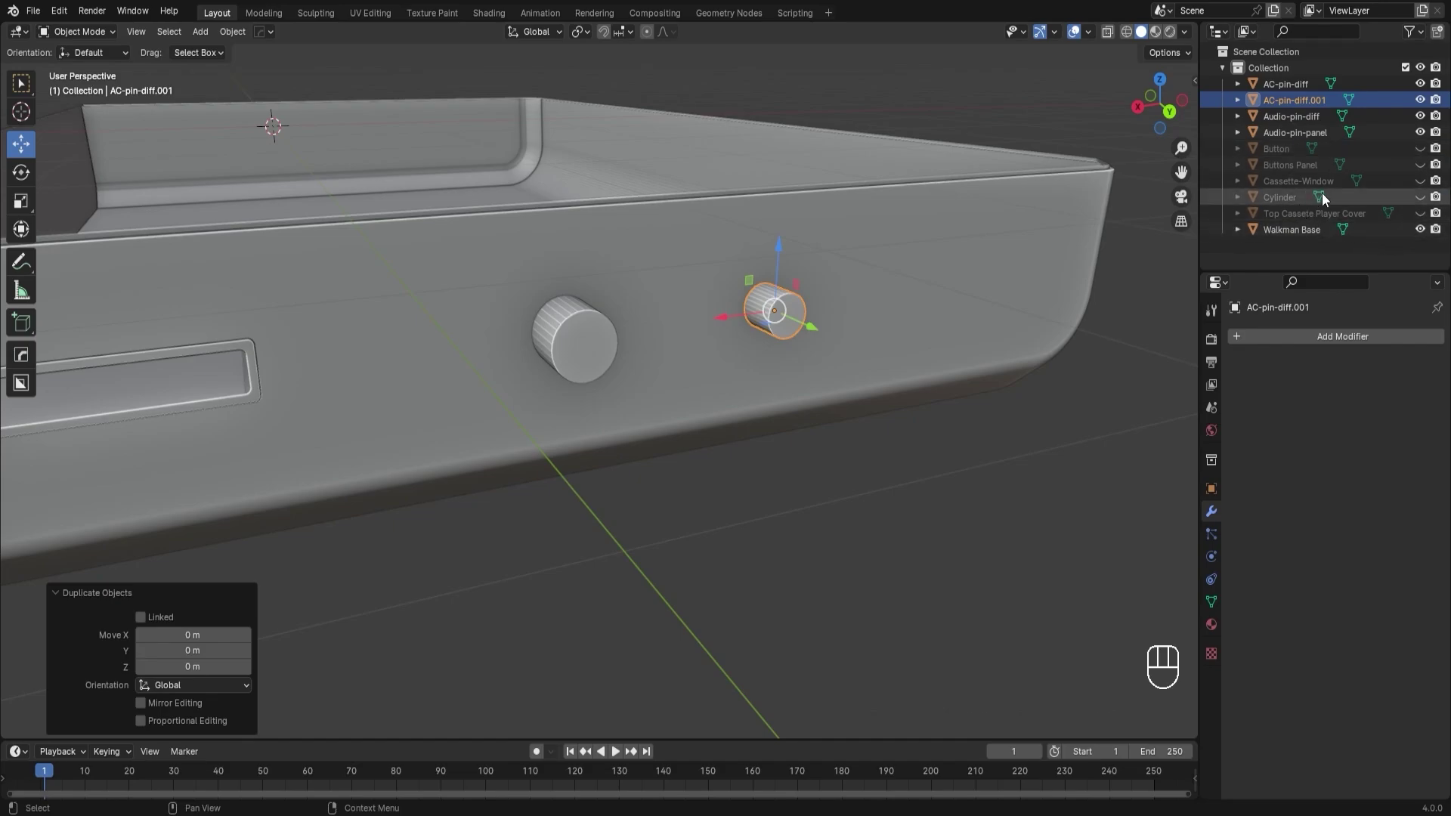
Rename the duplicate of the smaller cylinder as AC-pin-panel.
double_click(1290, 100)
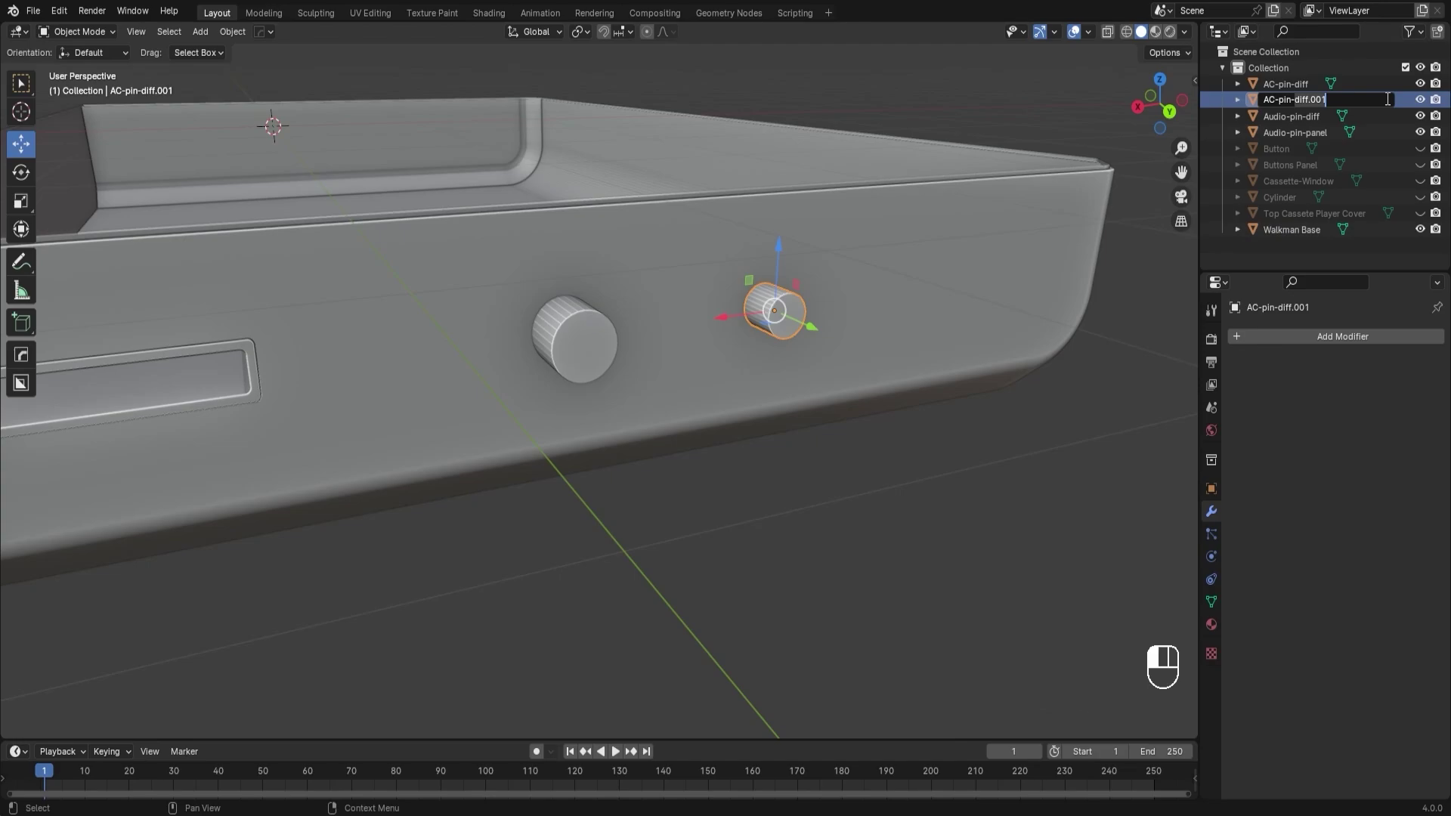
key(BackSpace)
key(BackSpace)
key(BackSpace)
key(BackSpace)
key(BackSpace)
key(BackSpace)
key(BackSpace)
key(BackSpace)
text(panel)
key(Return)
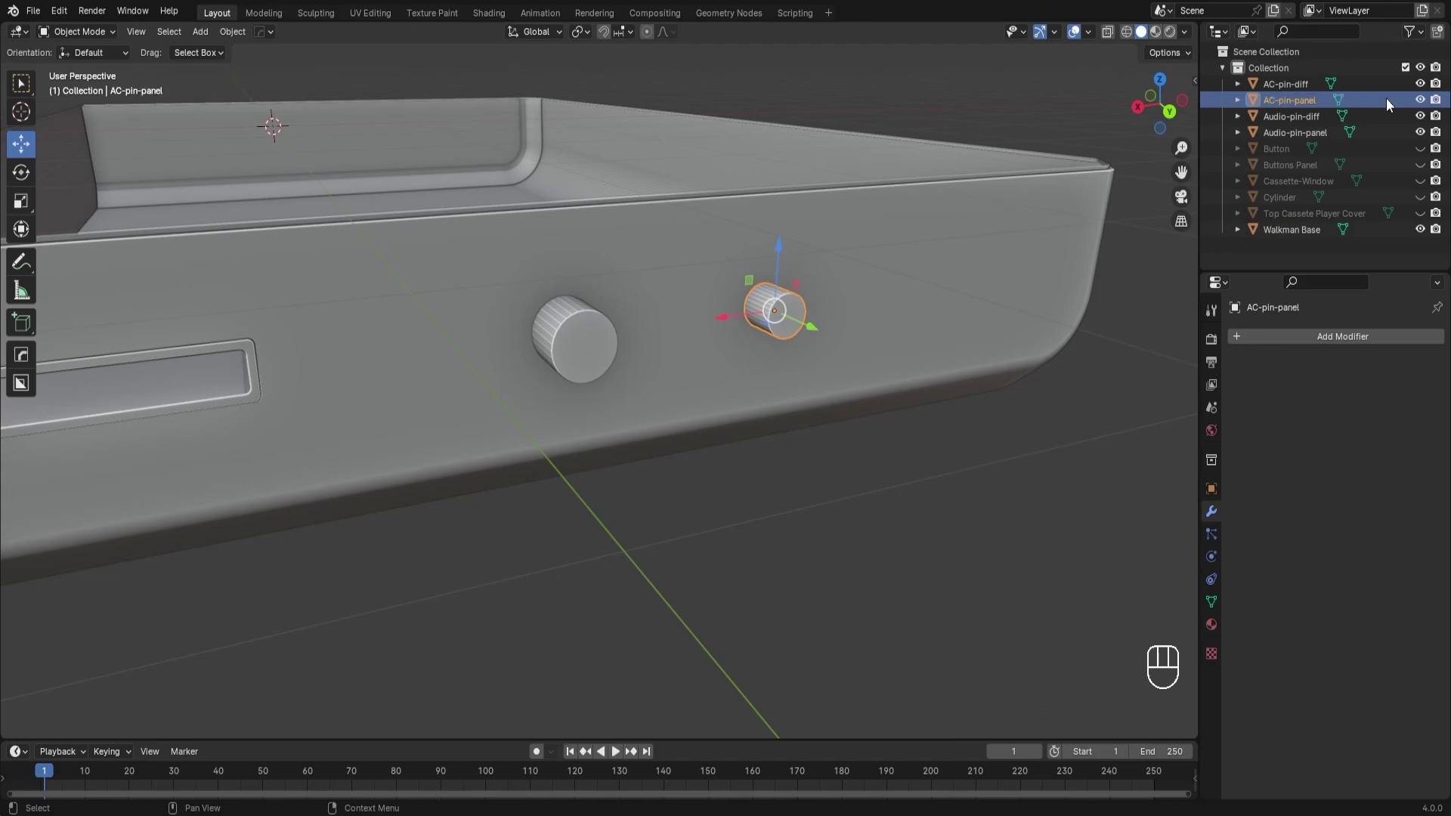
Scale the Audio-pin-panel cylinder up uniformly by about 1.054.
click(1289, 133)
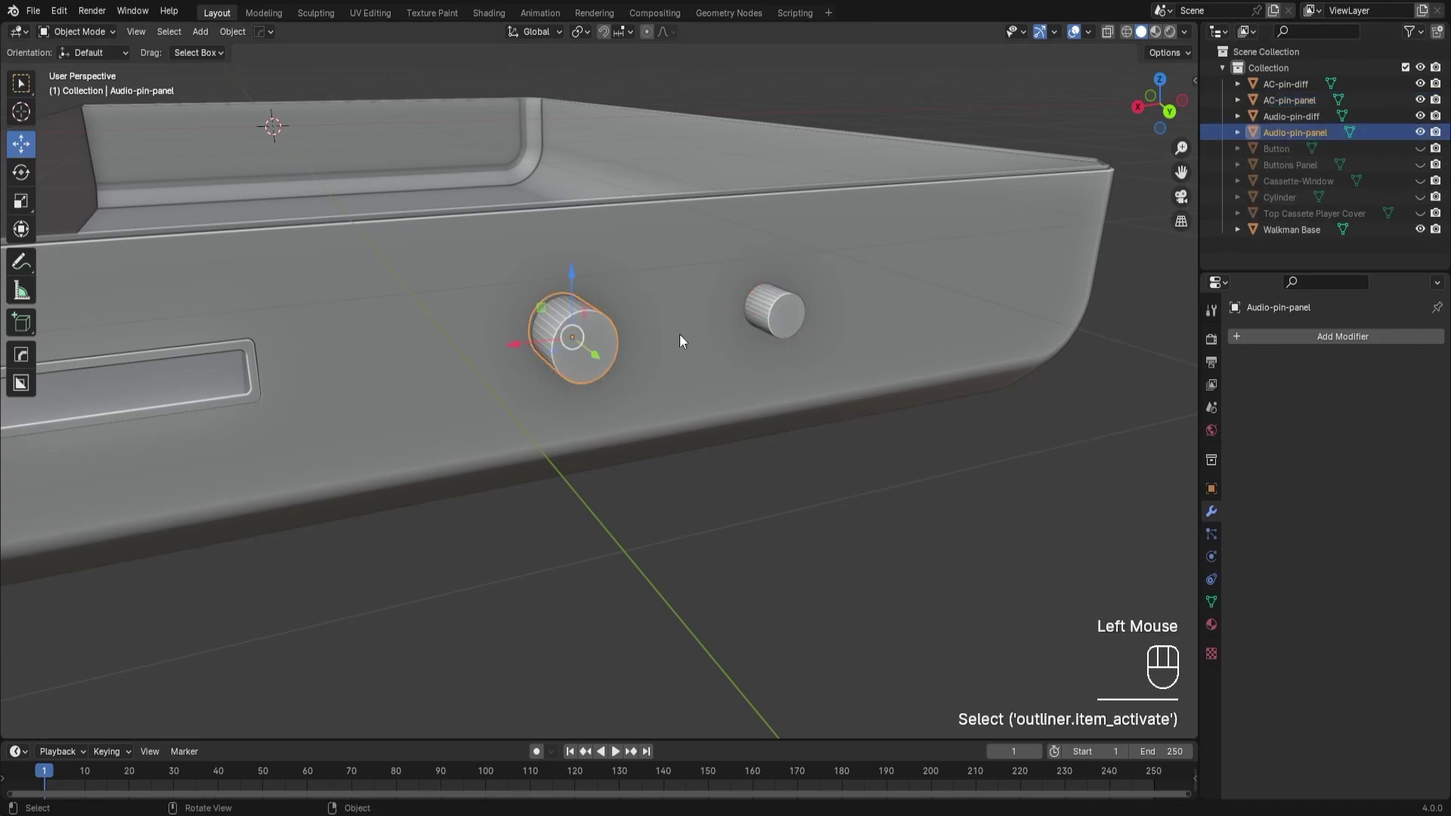
key(s)
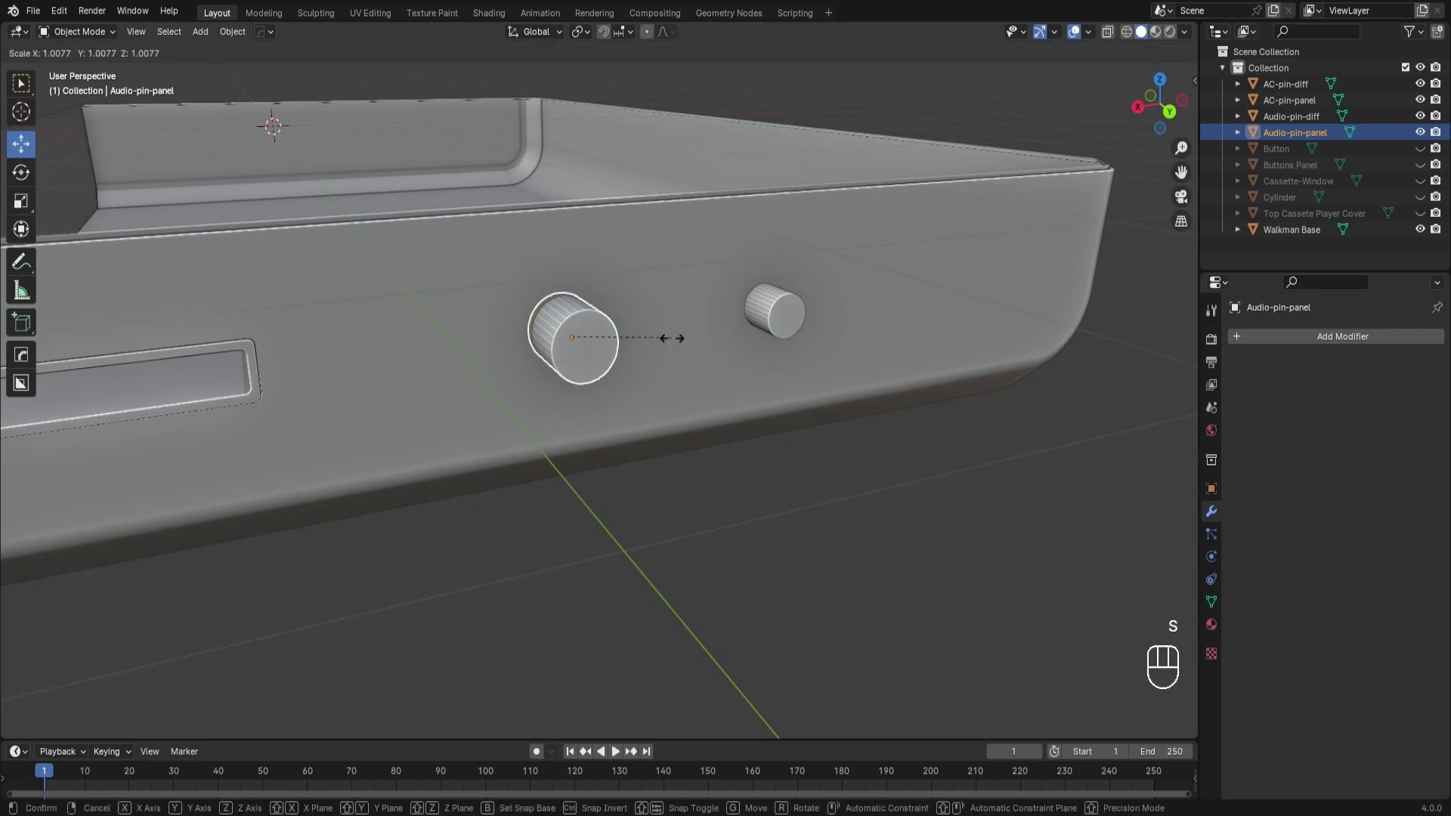
click(675, 341)
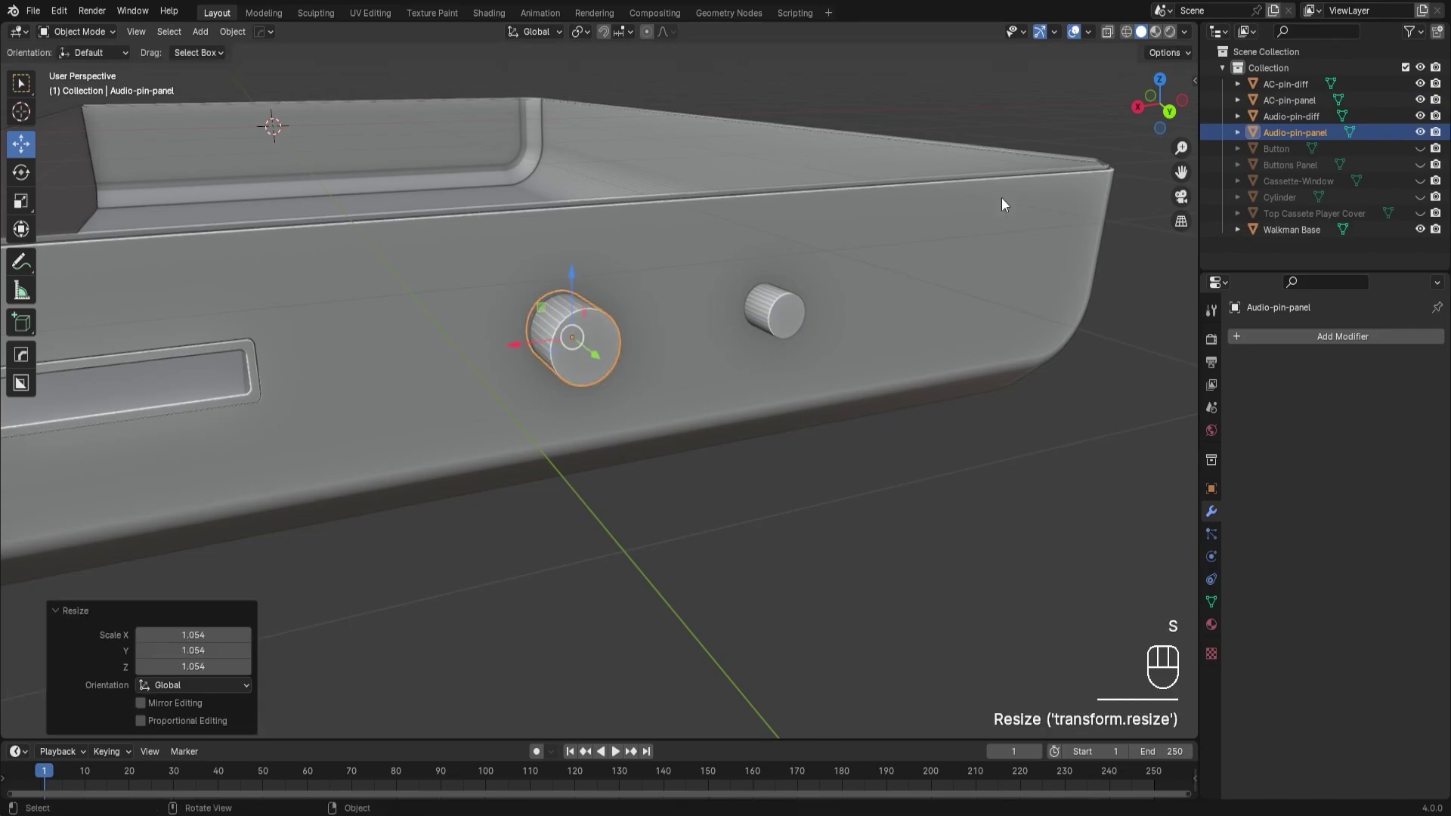
Show the scene as X-ray wireframe from the back view and enlarge Audio-pin-panel uniformly by a further 1.033 or so.
click(1108, 32)
click(1108, 32)
click(1126, 32)
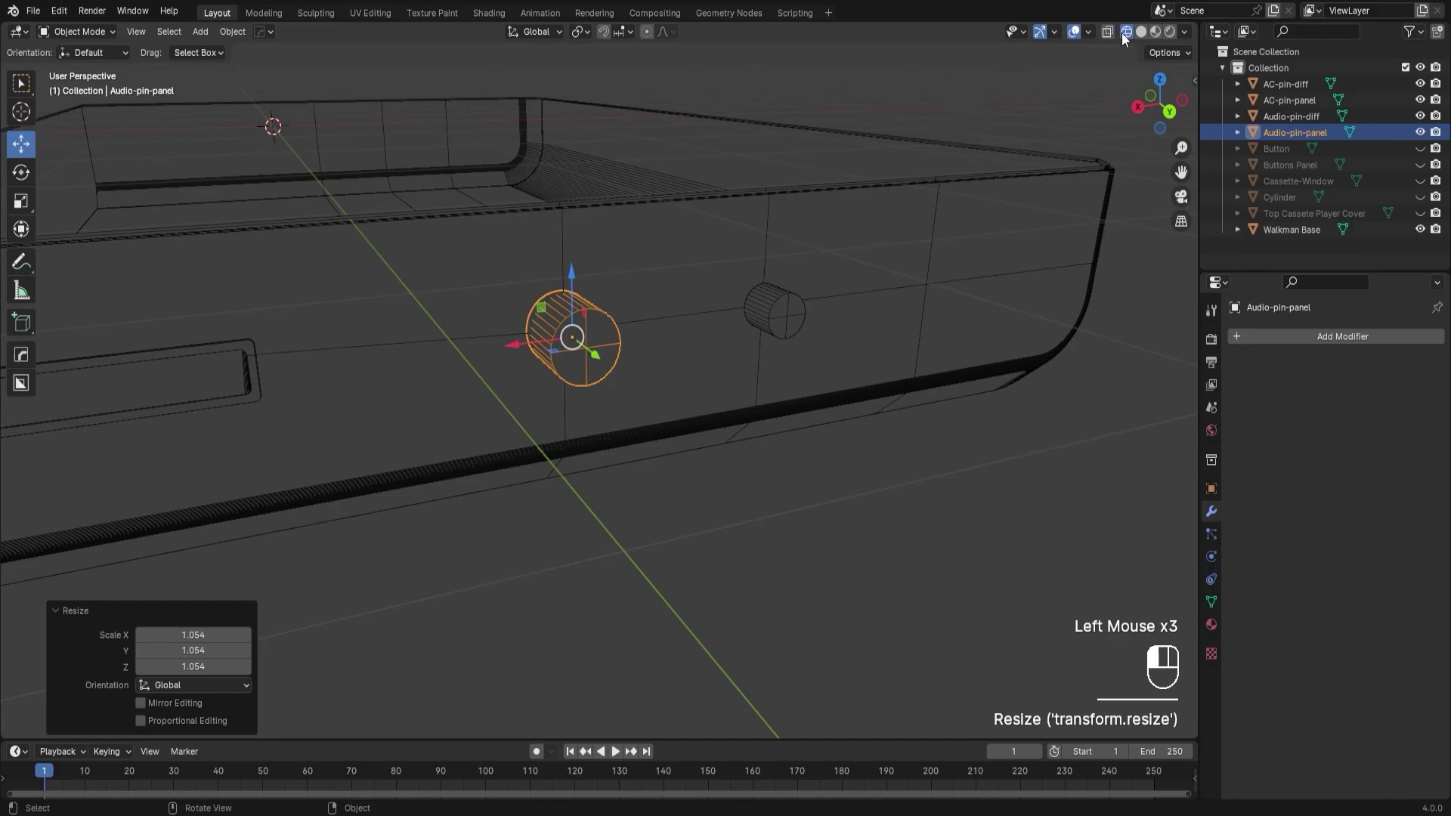
alt+middle_drag(618, 301, 583, 281)
scroll(632, 369, up, 4)
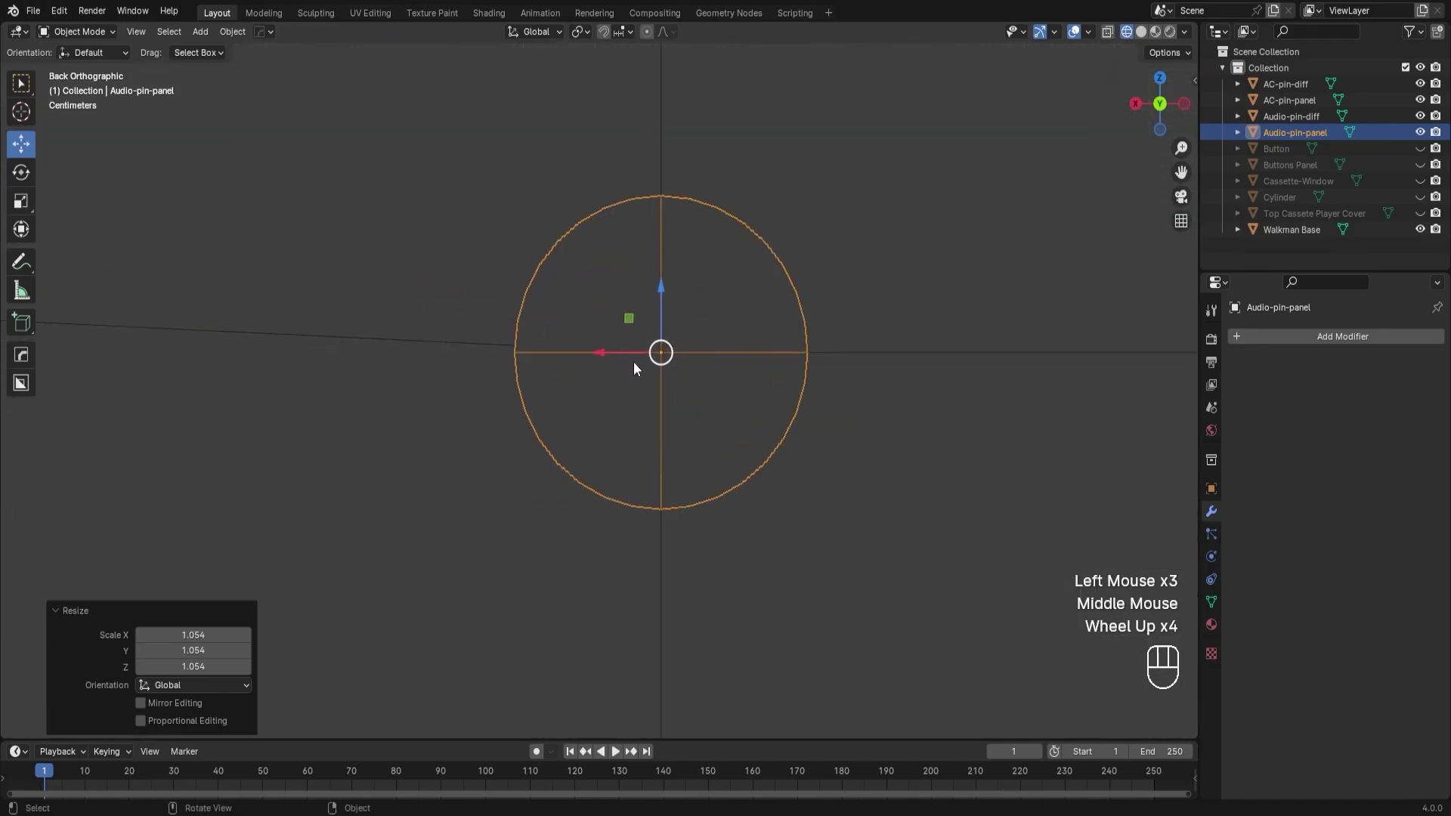
click(1110, 34)
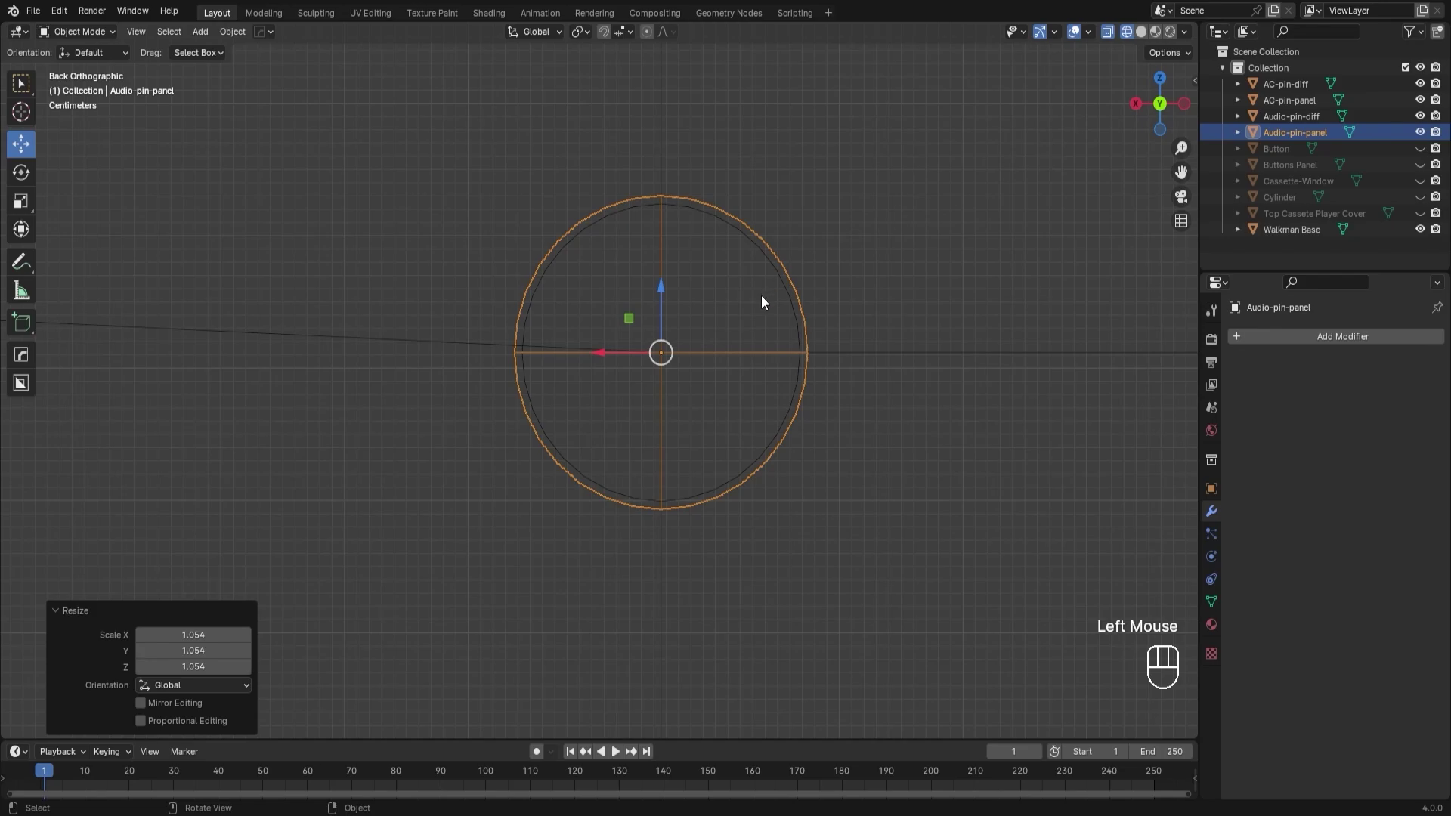
key(s)
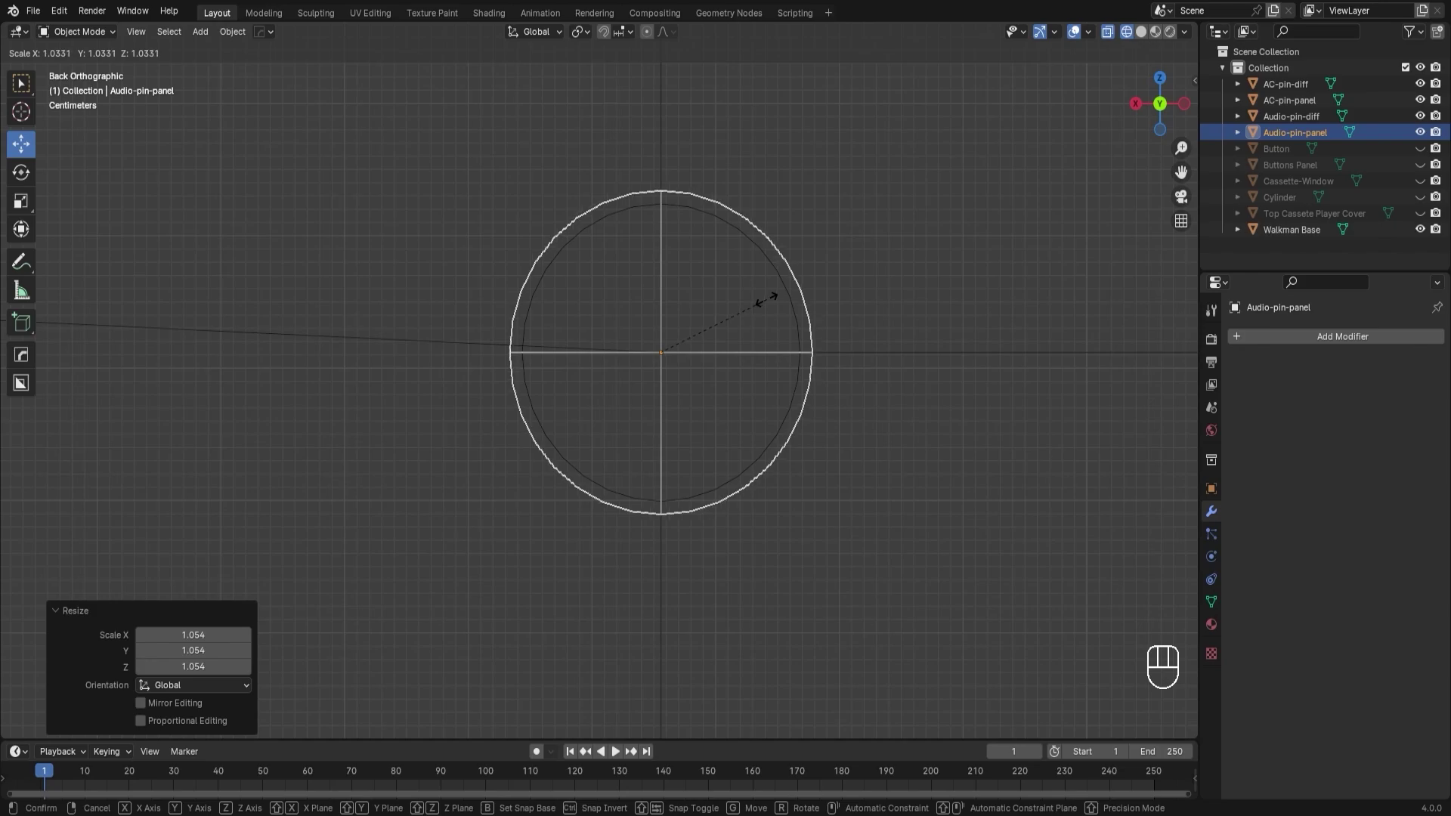
click(767, 299)
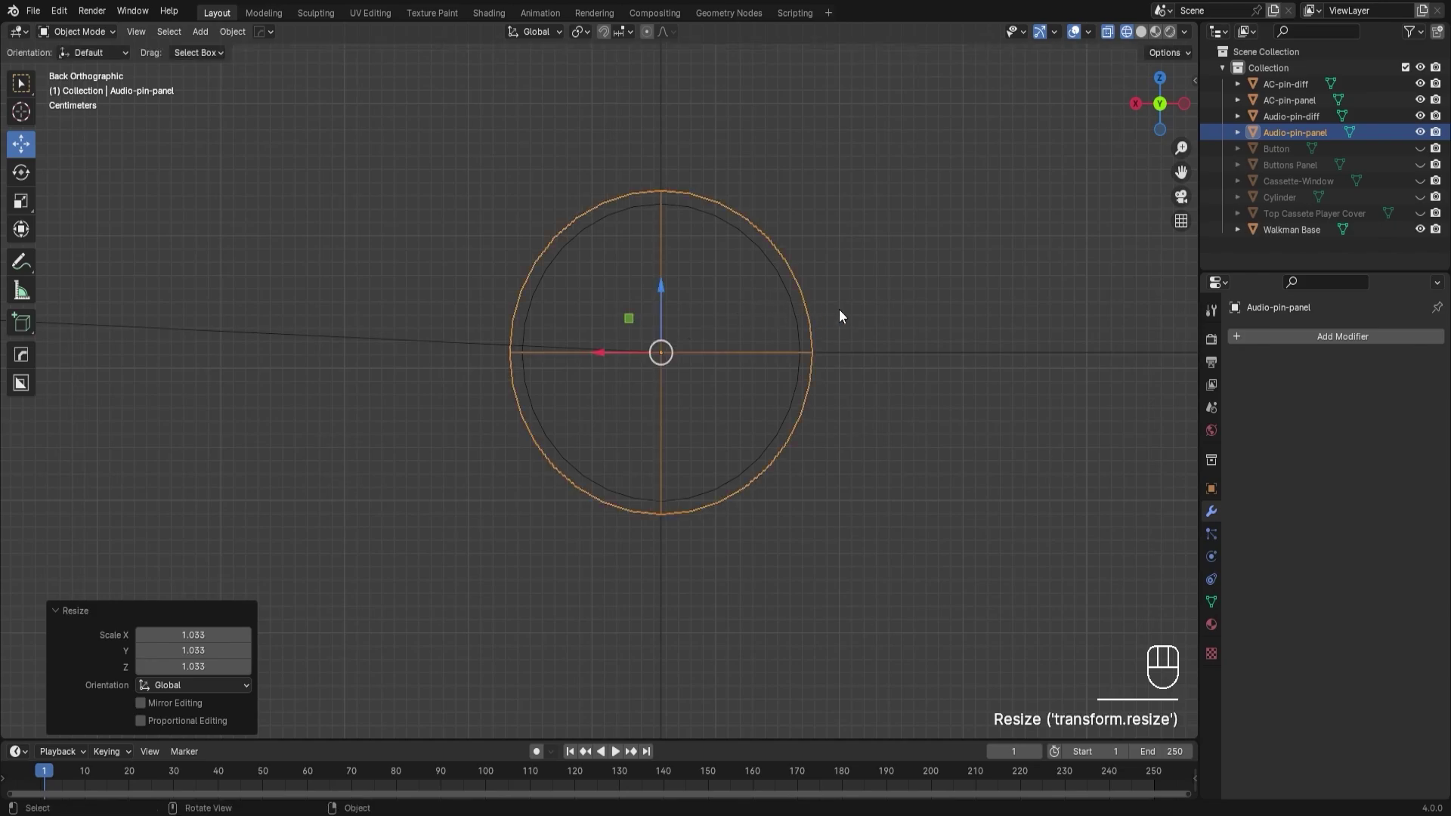
Scale the AC-pin-panel cylinder up uniformly by about 1.147 and return the scene to solid shading.
scroll(839, 310, down, 2)
shift+middle_drag(839, 310, 700, 312)
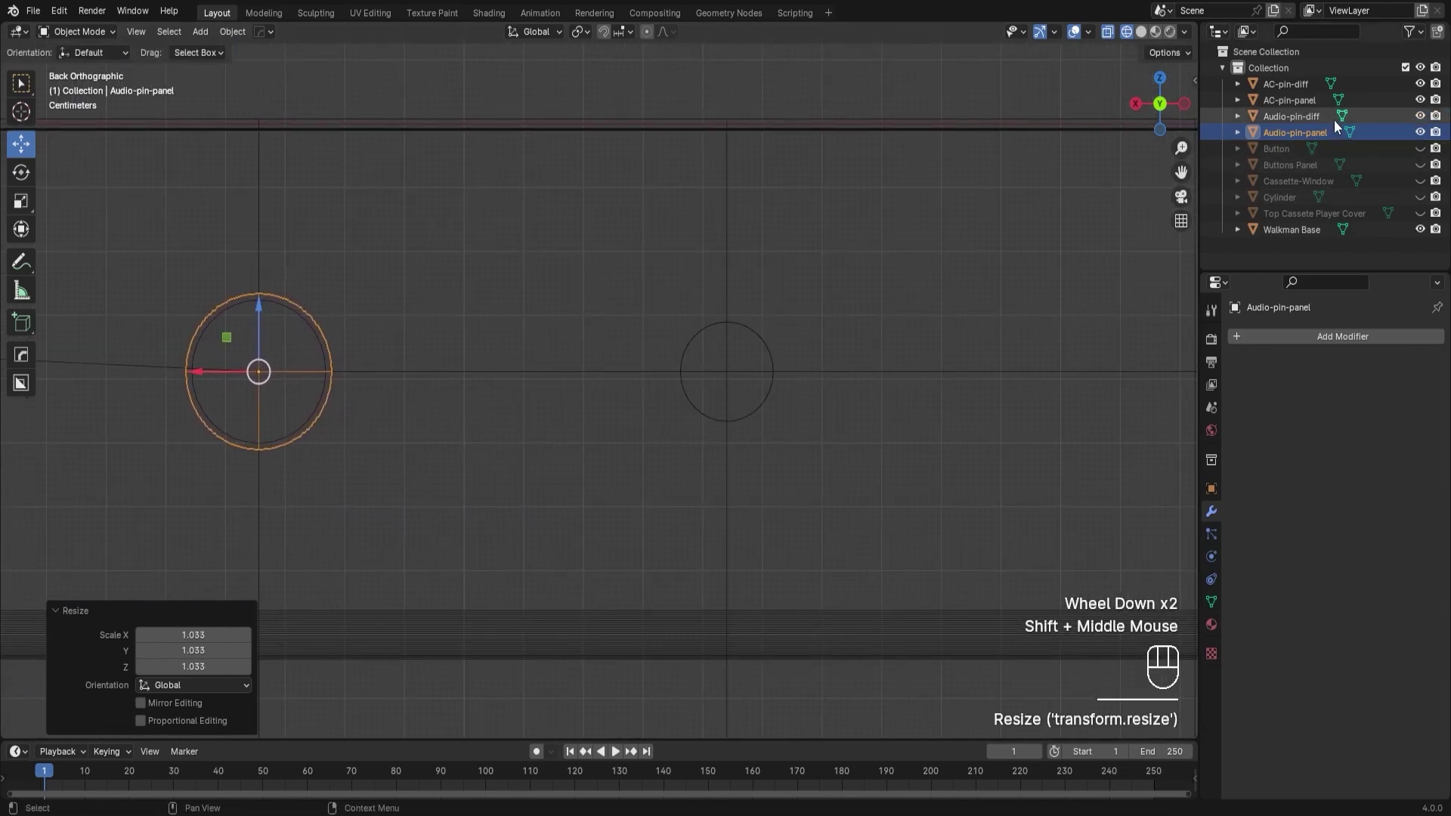
click(1304, 85)
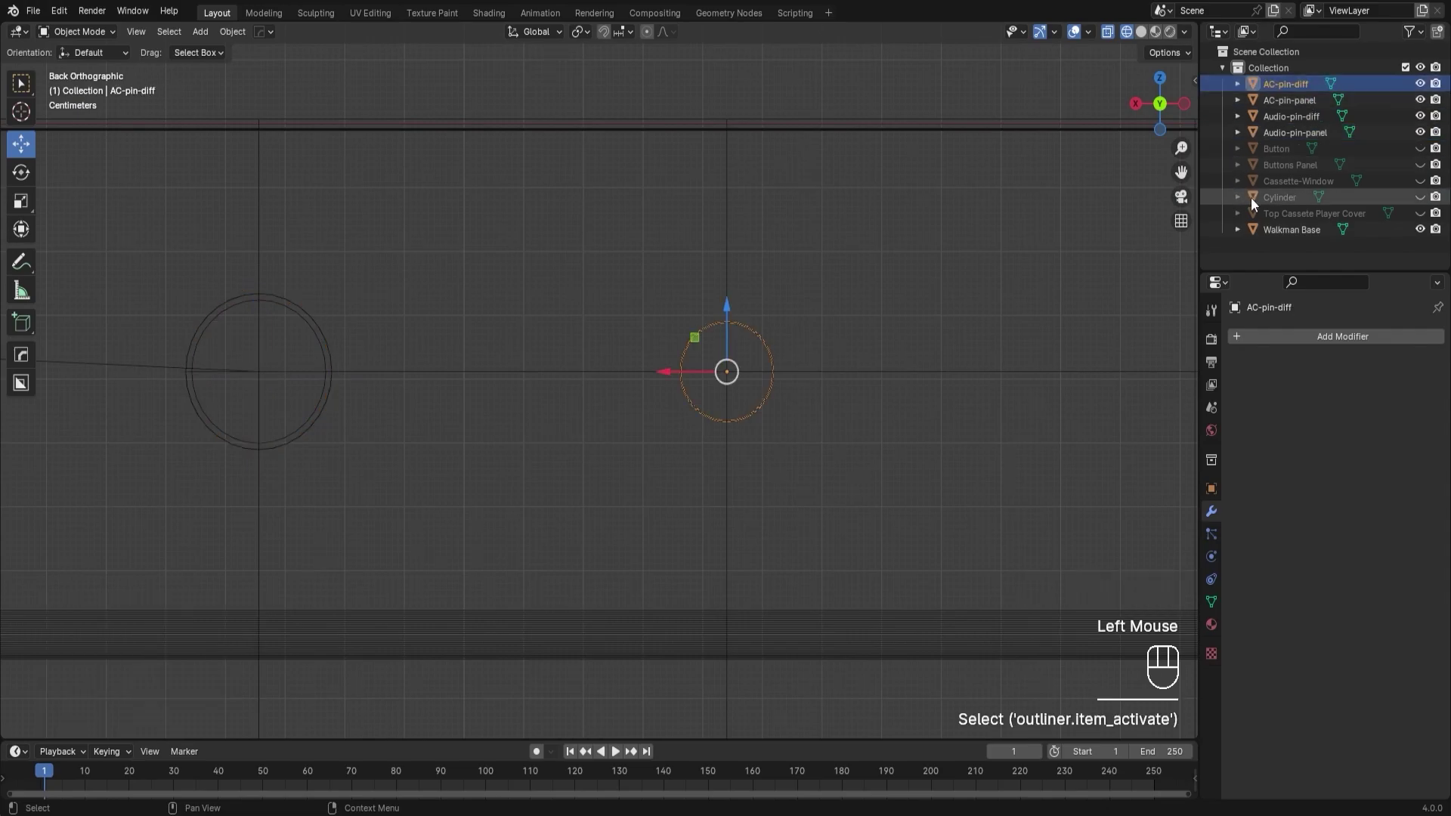
click(1290, 99)
scroll(784, 354, up, 3)
key(s)
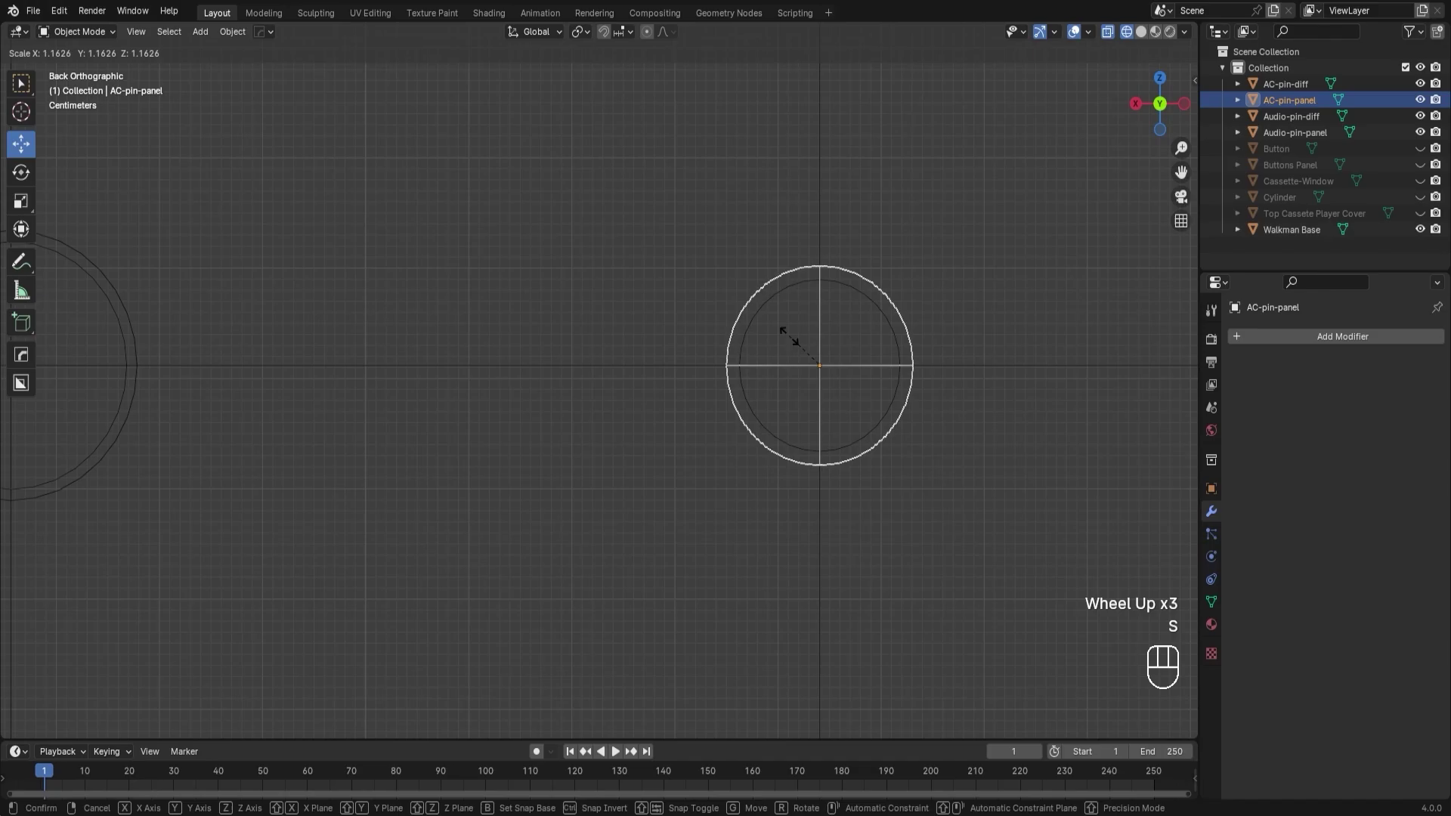
click(788, 334)
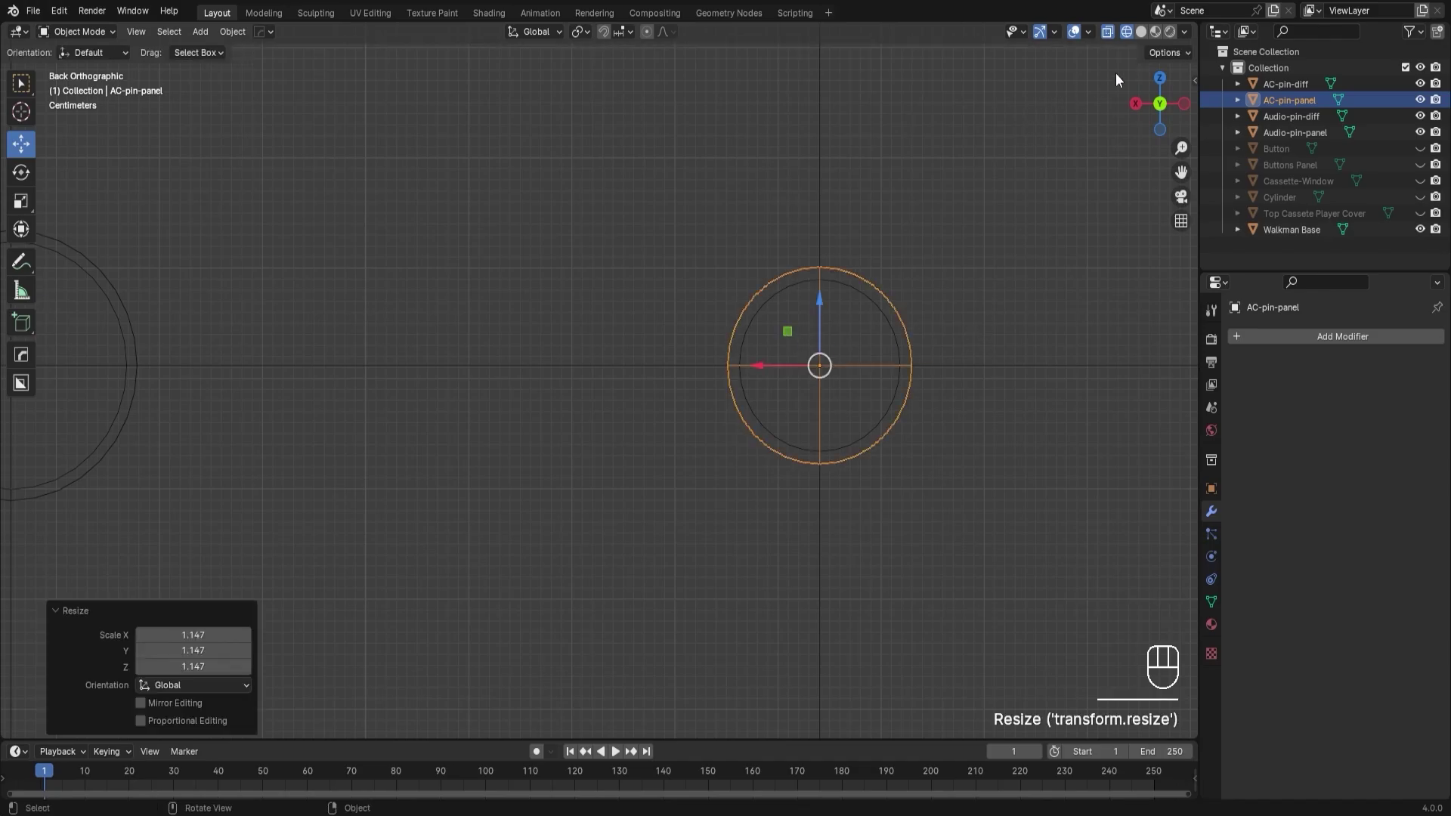
click(1140, 32)
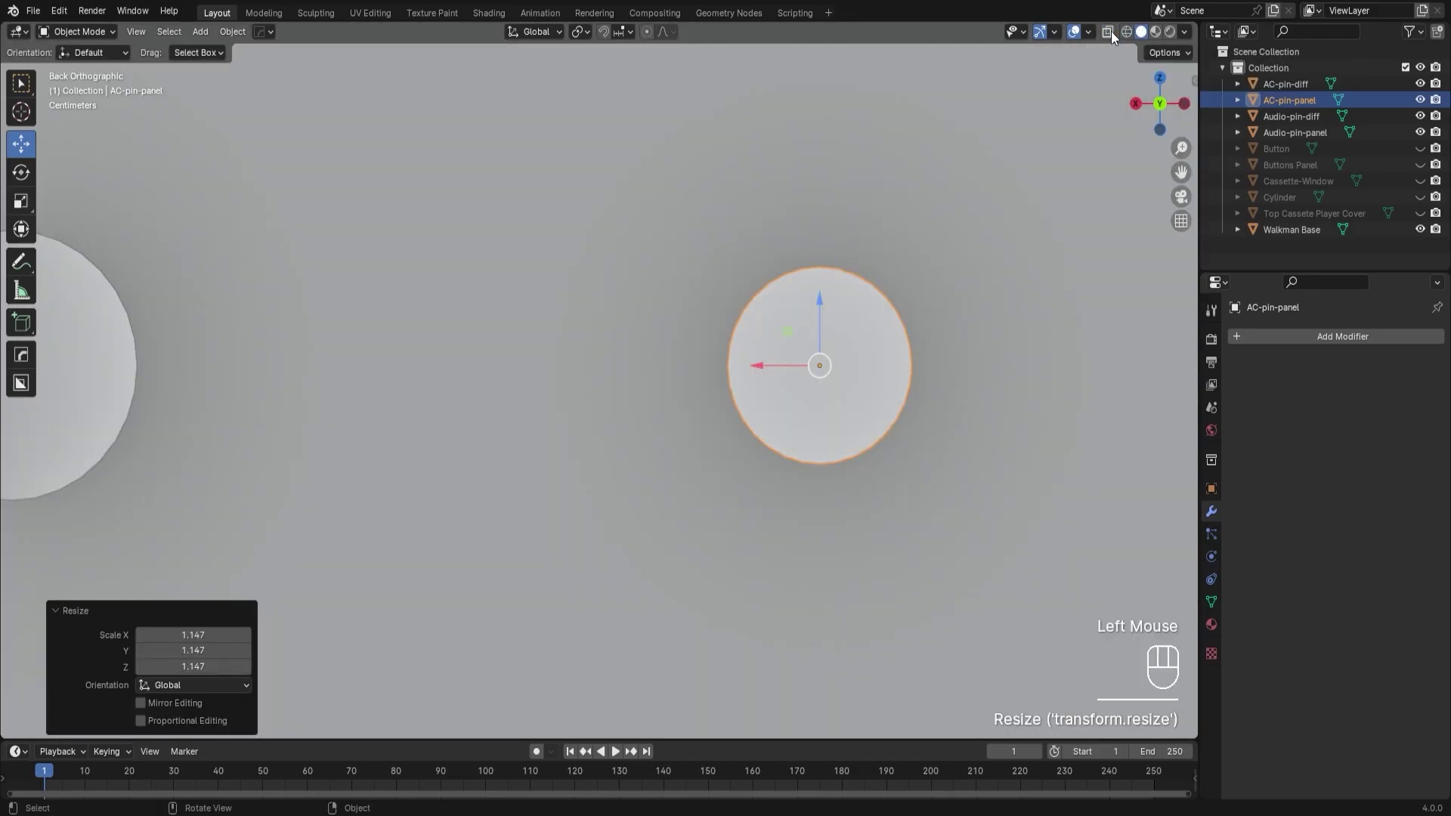
scroll(827, 337, down, 2)
scroll(827, 337, down, 2)
middle_drag(531, 505, 635, 563)
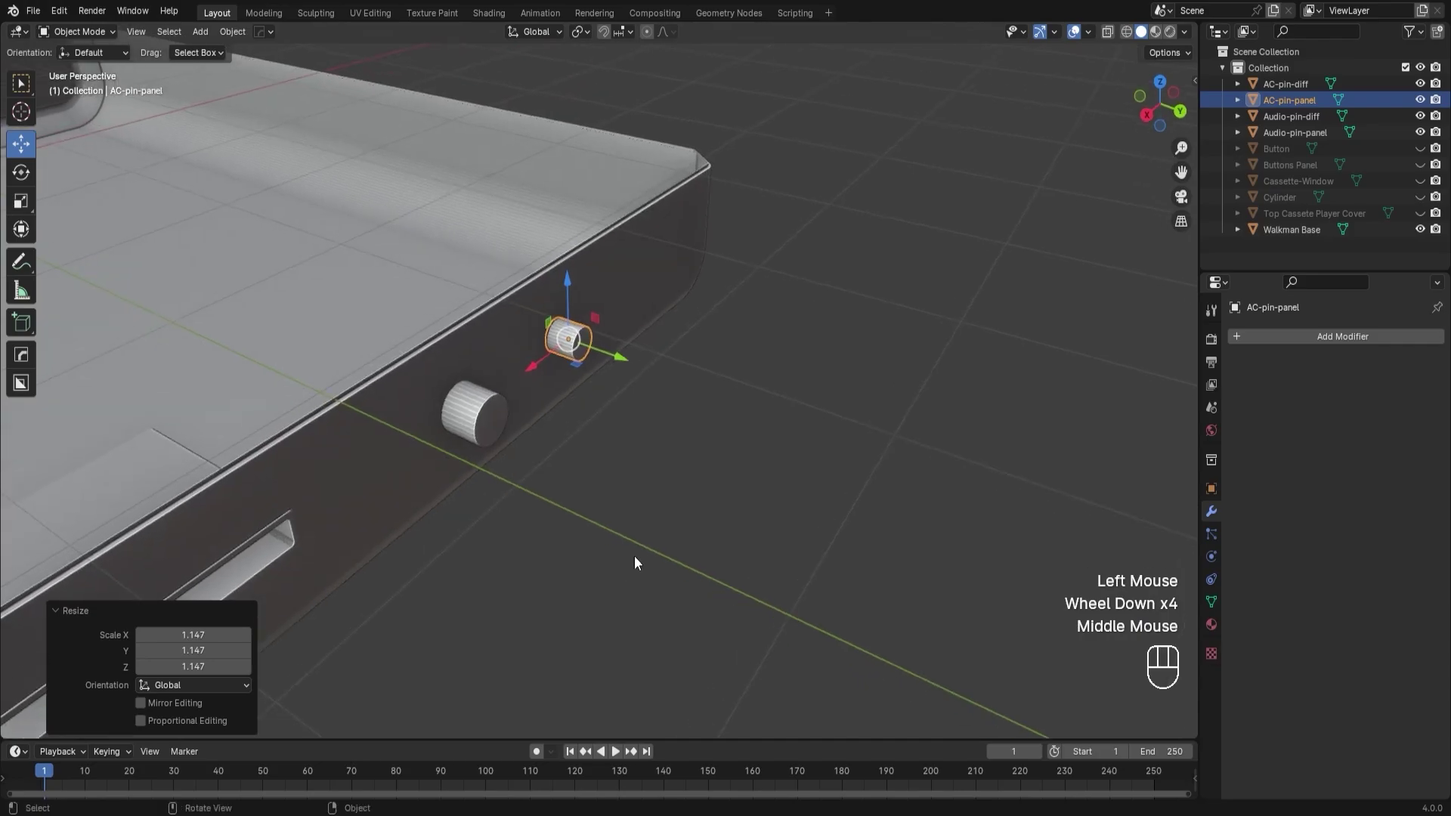
Apply the scale transform to AC-pin-diff and to AC-pin-panel.
click(1304, 85)
click(234, 31)
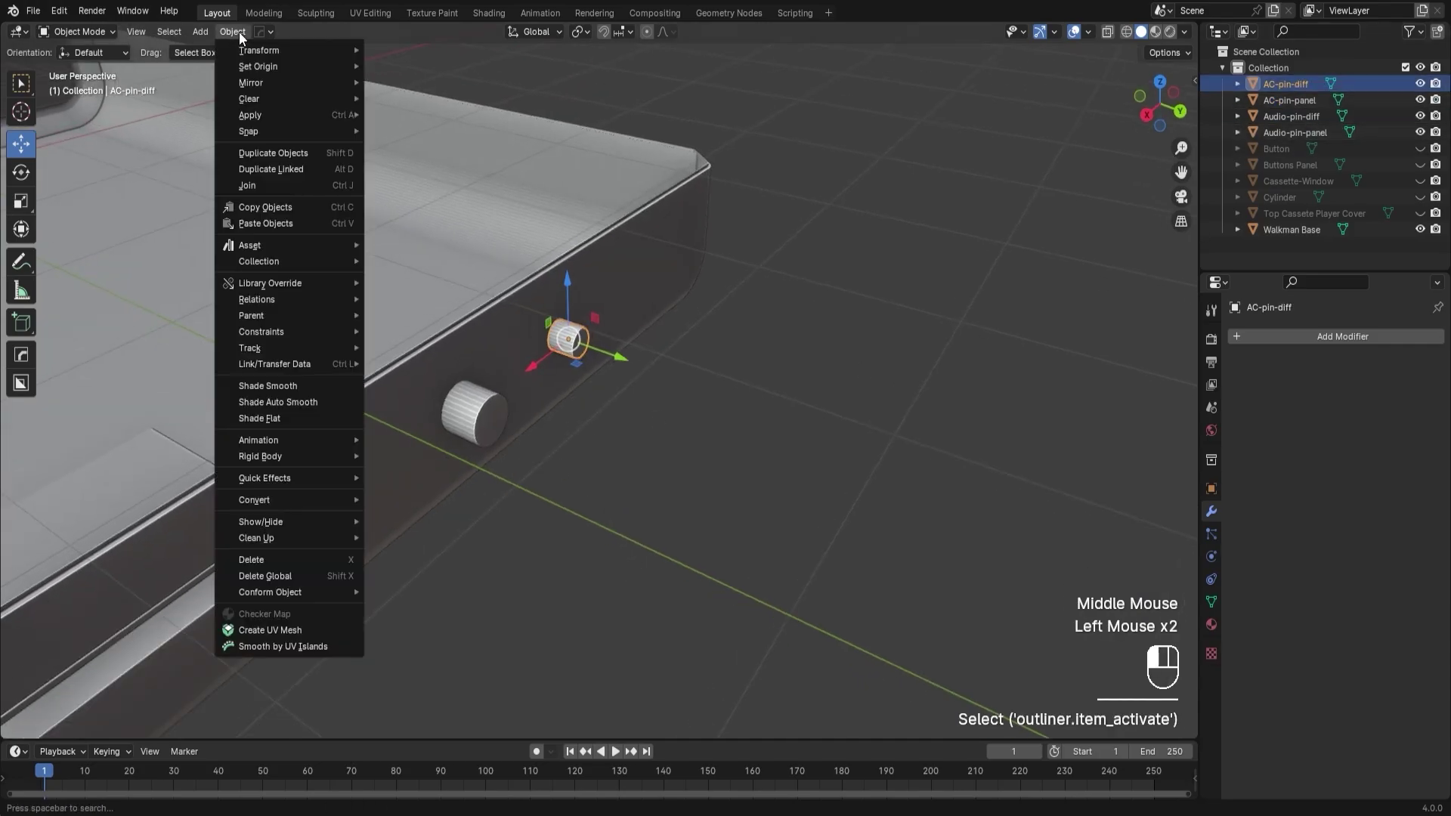
mouse_move(287, 113)
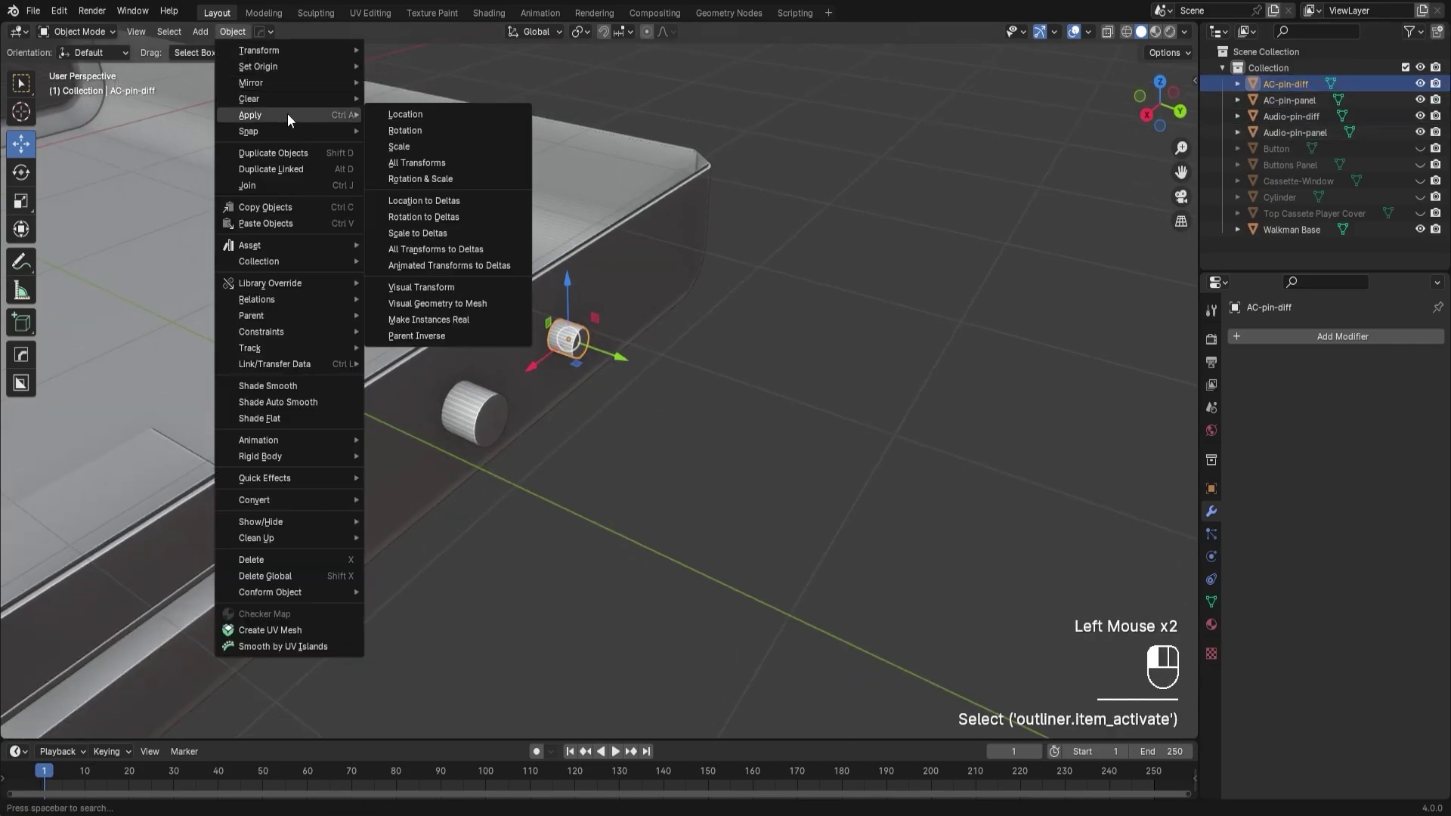
click(460, 148)
click(1311, 103)
click(233, 32)
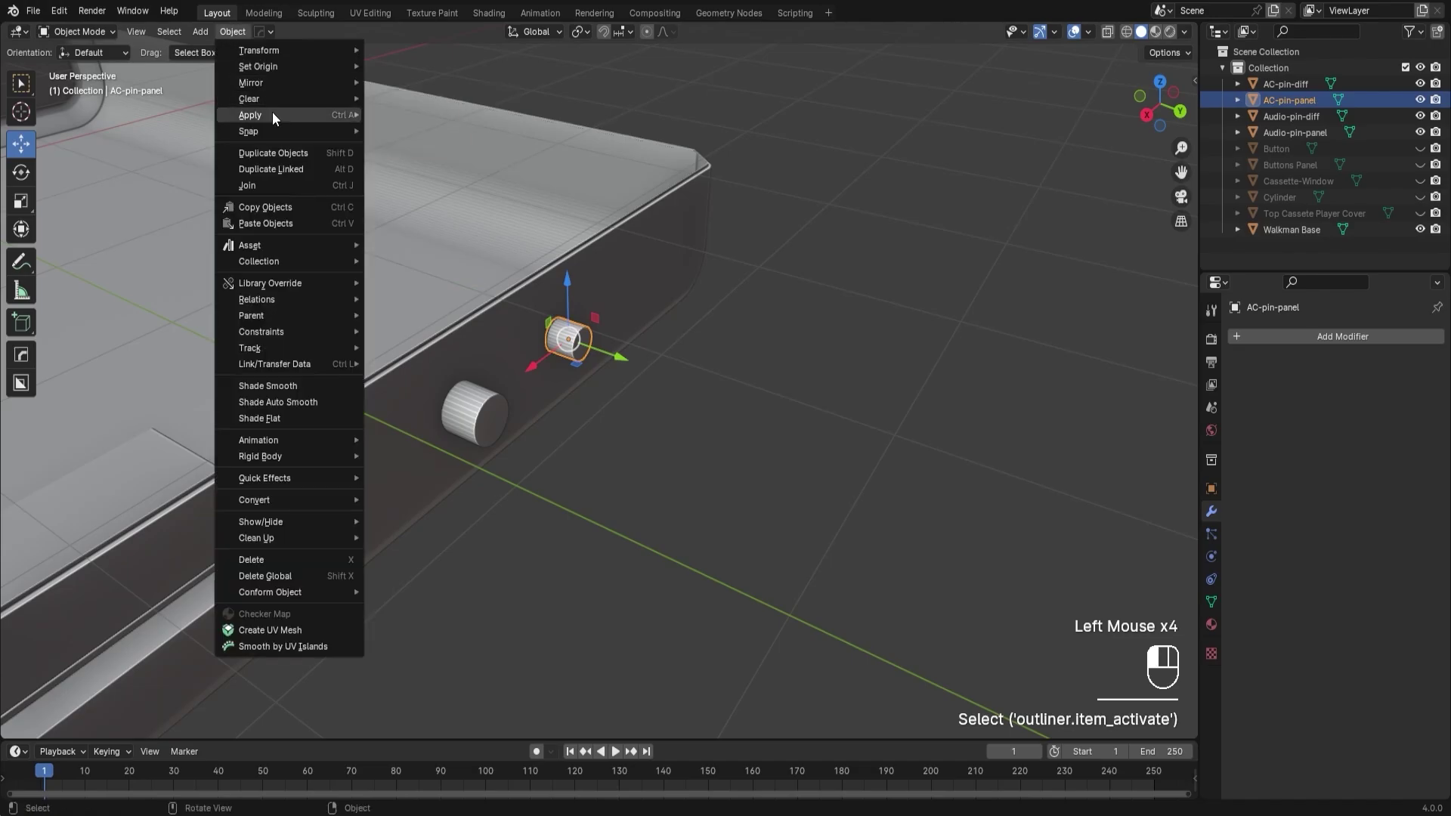
mouse_move(272, 114)
click(458, 148)
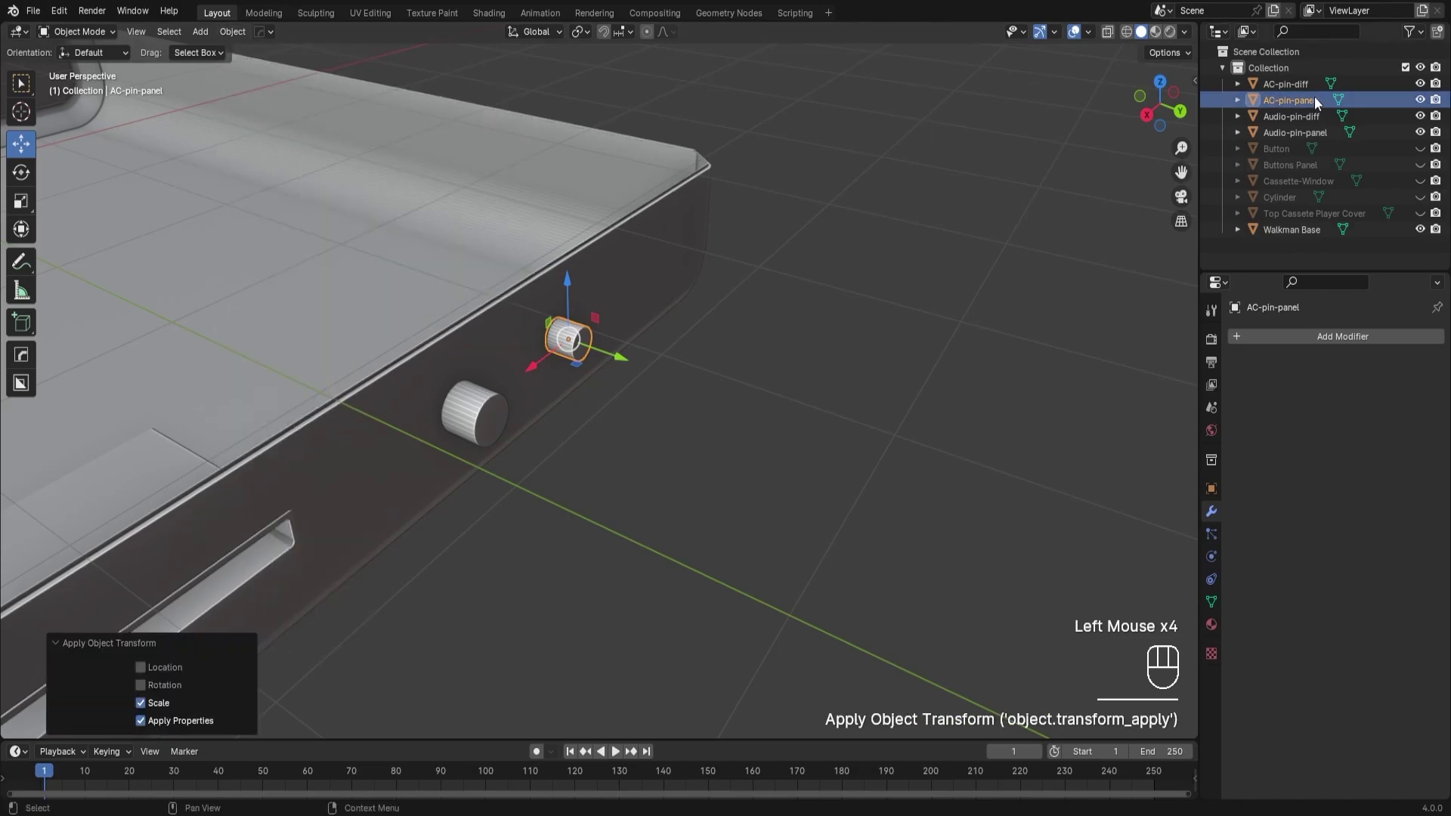
Apply the scale transform to Audio-pin-diff and to Audio-pin-panel.
click(231, 33)
mouse_move(270, 114)
click(465, 151)
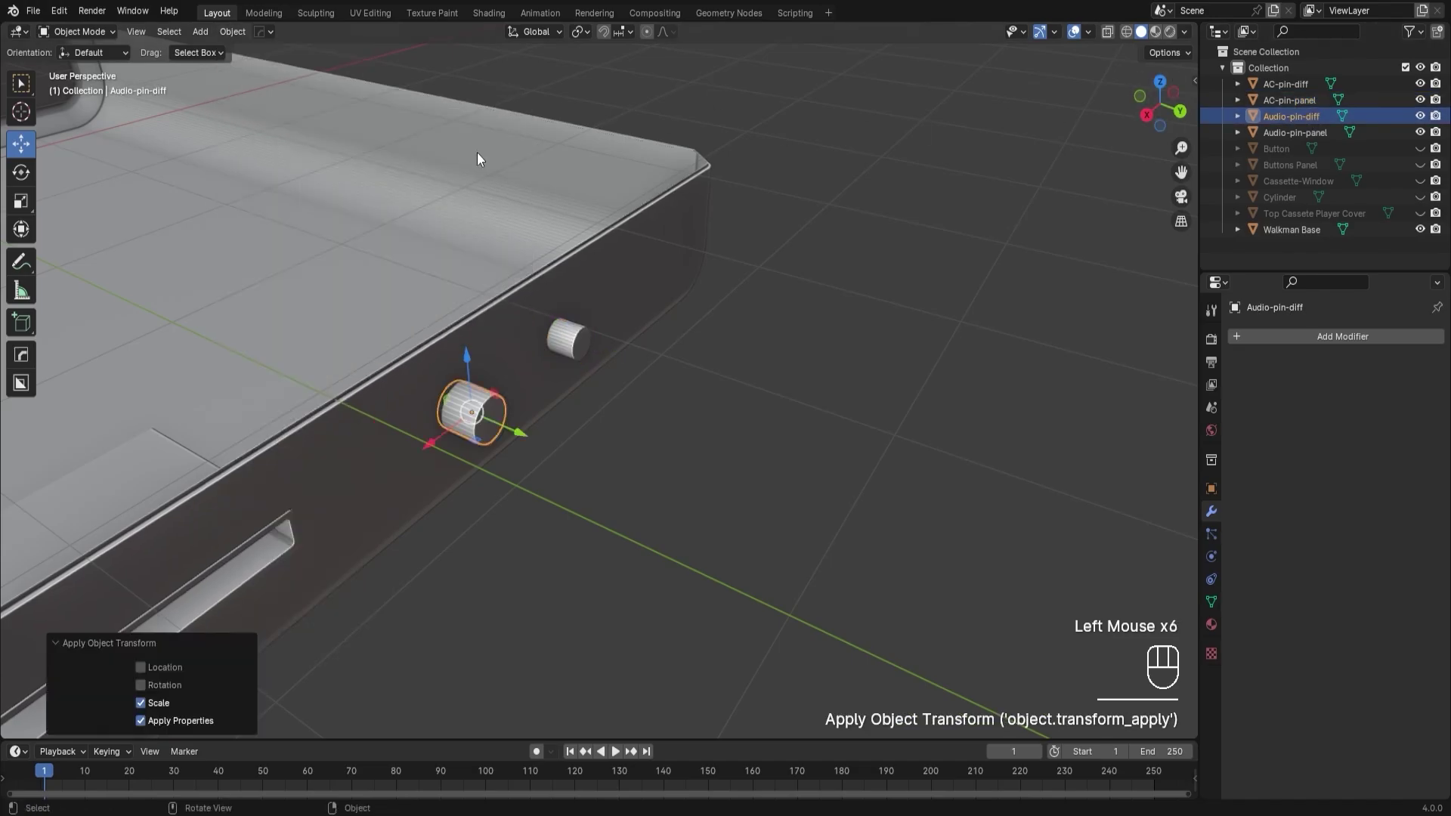
click(1295, 132)
click(225, 30)
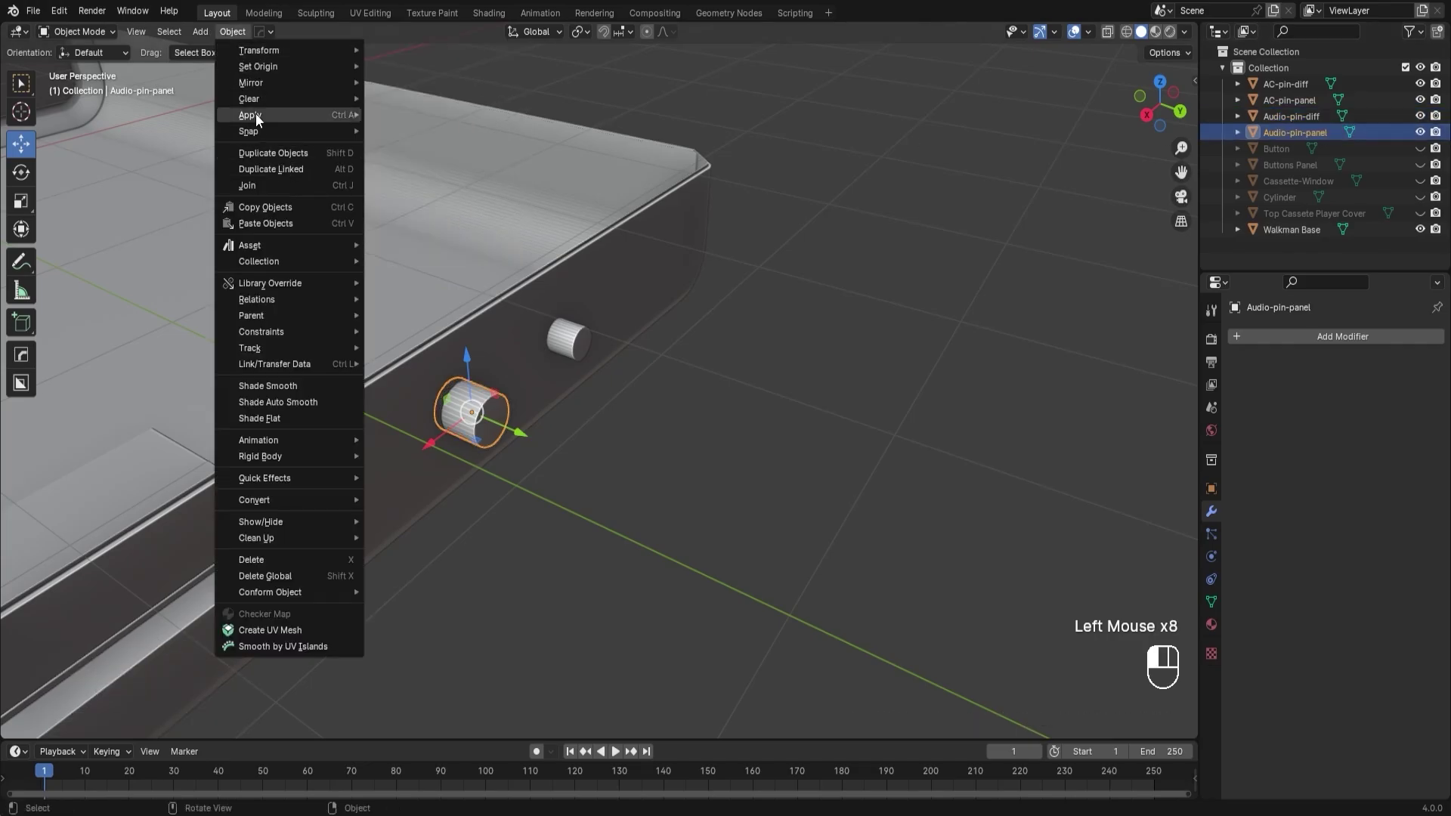
mouse_move(257, 117)
click(484, 148)
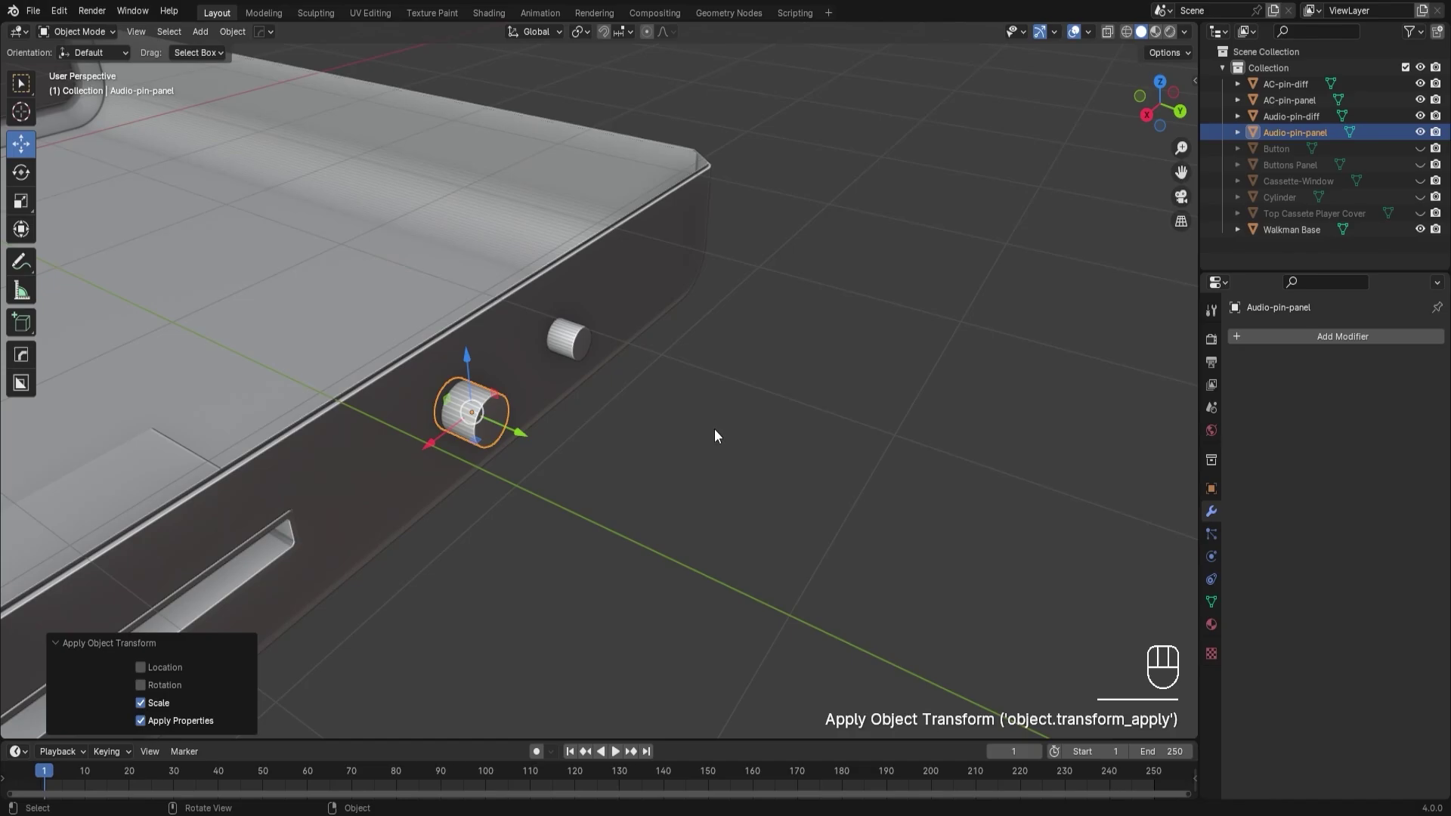
Reposition all four pin cylinders together along Y through the end wall, about -0.015 m inward and then about 0.062 m outward.
scroll(714, 436, up, 2)
middle_drag(715, 436, 681, 363)
drag(596, 243, 525, 504)
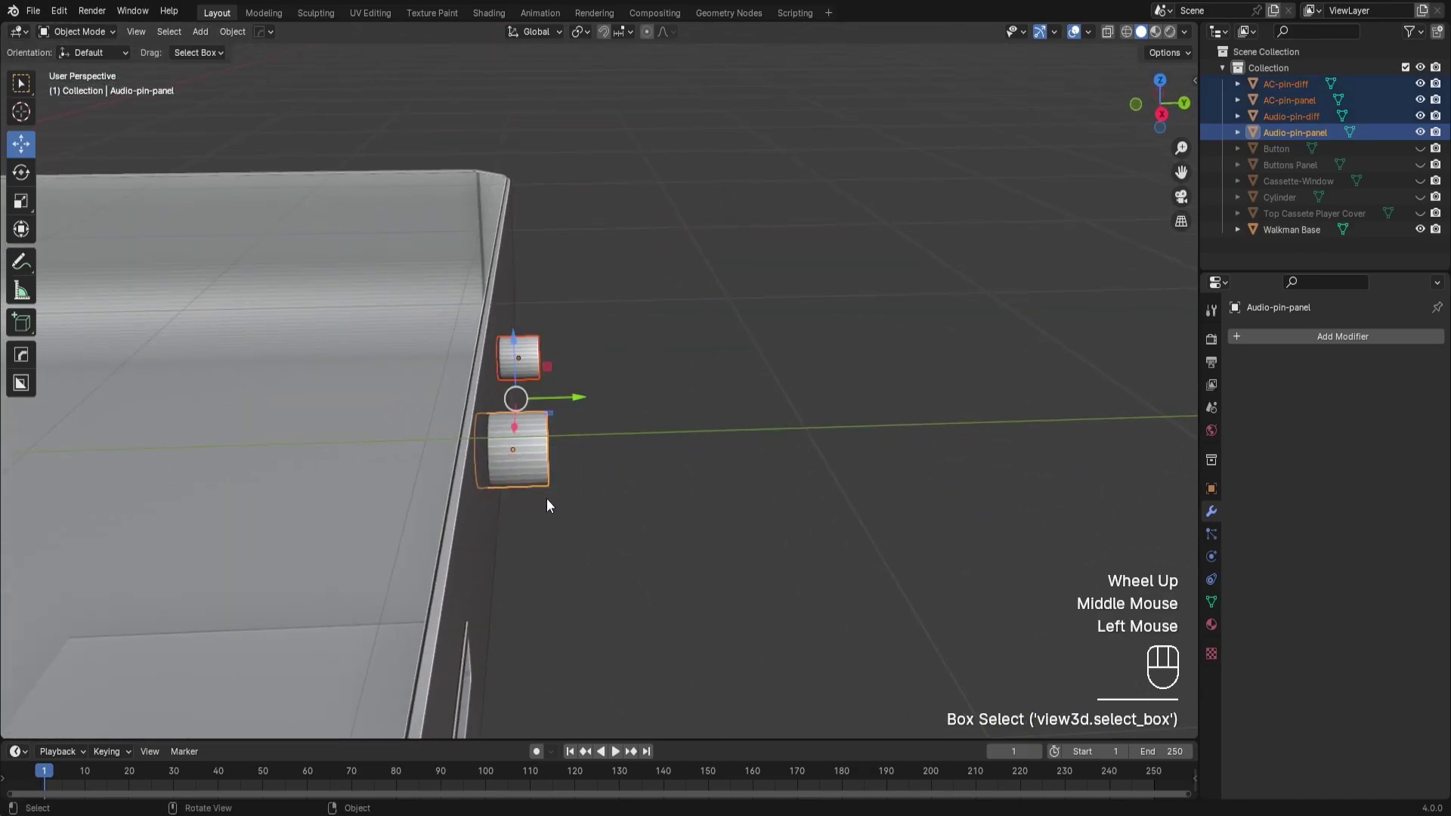
drag(579, 398, 575, 401)
middle_drag(575, 401, 609, 414)
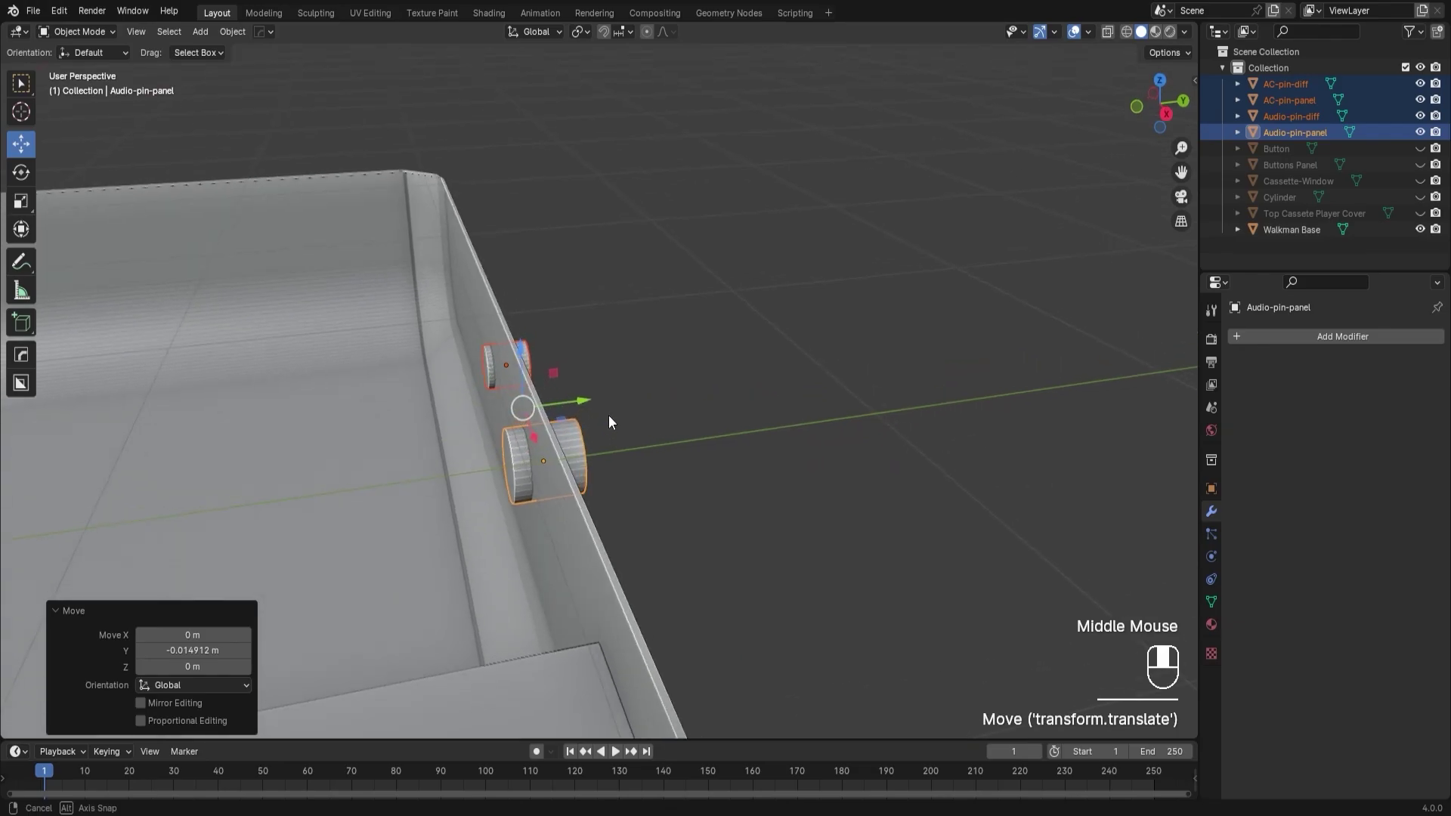
drag(583, 397, 604, 397)
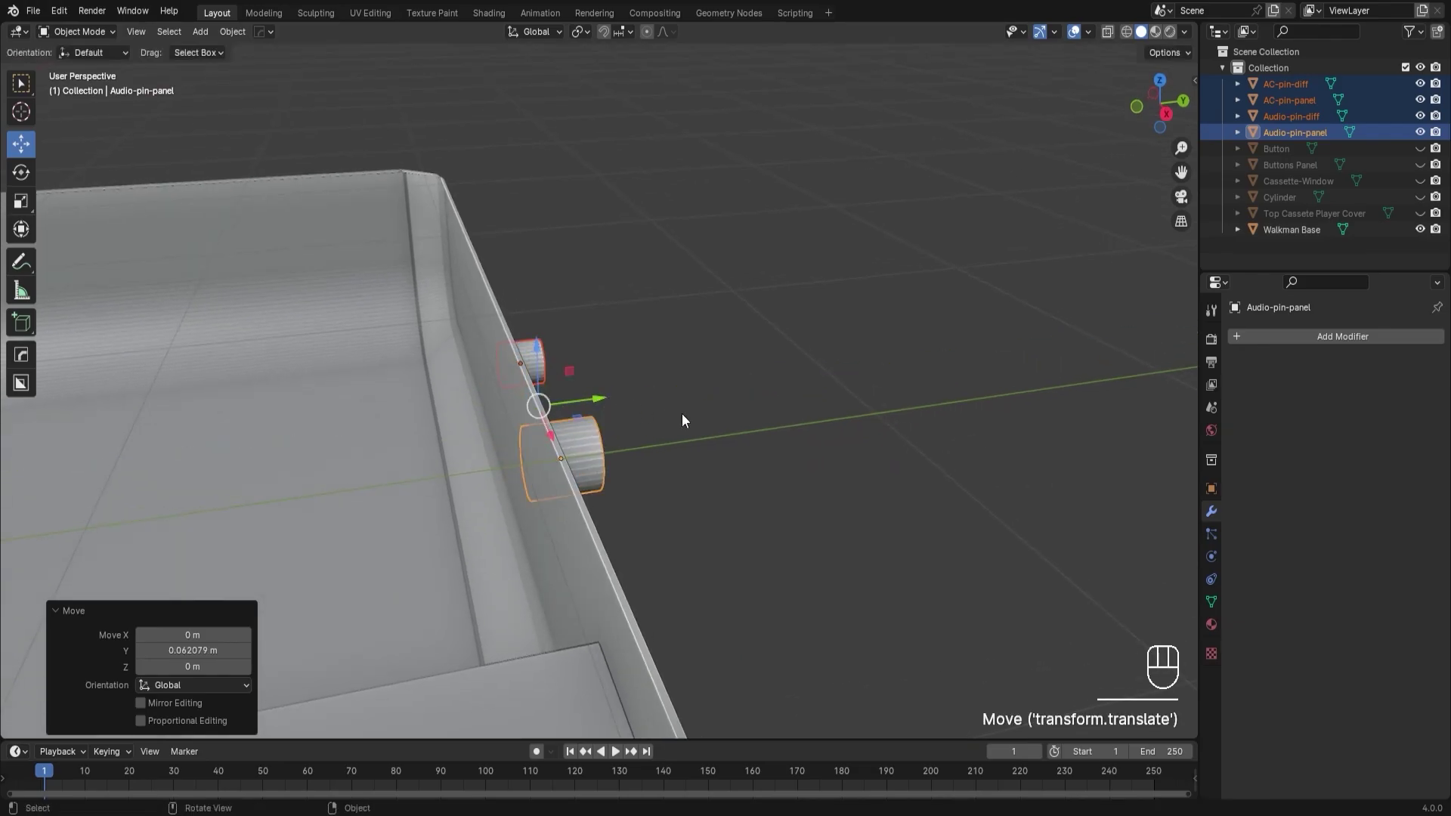
middle_drag(682, 414, 611, 410)
scroll(831, 427, up, 2)
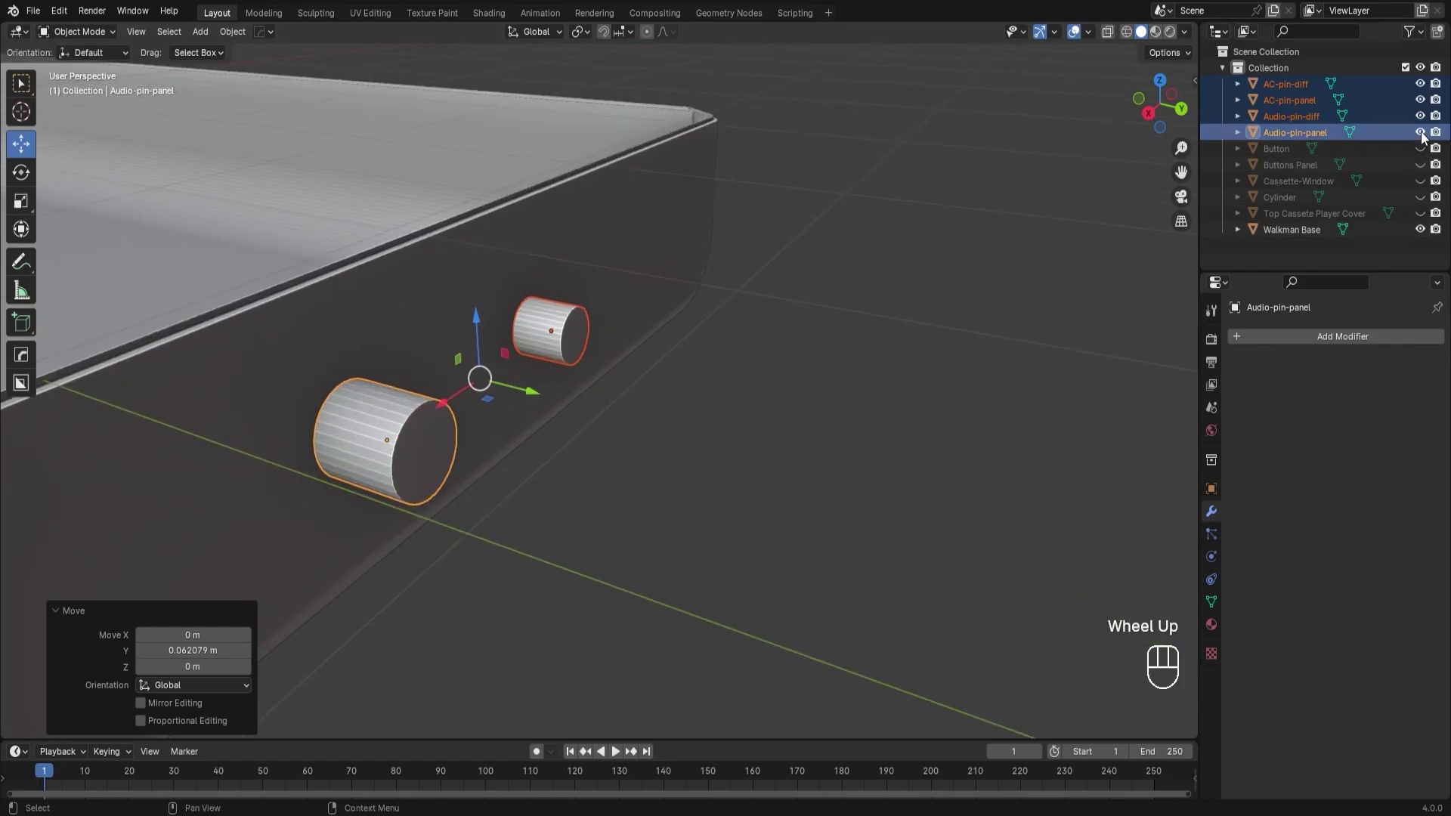
Hide AC-pin-diff and Audio-pin-diff, and add a Boolean Difference modifier to the Walkman Base with Audio-pin-panel as its object.
click(1391, 120)
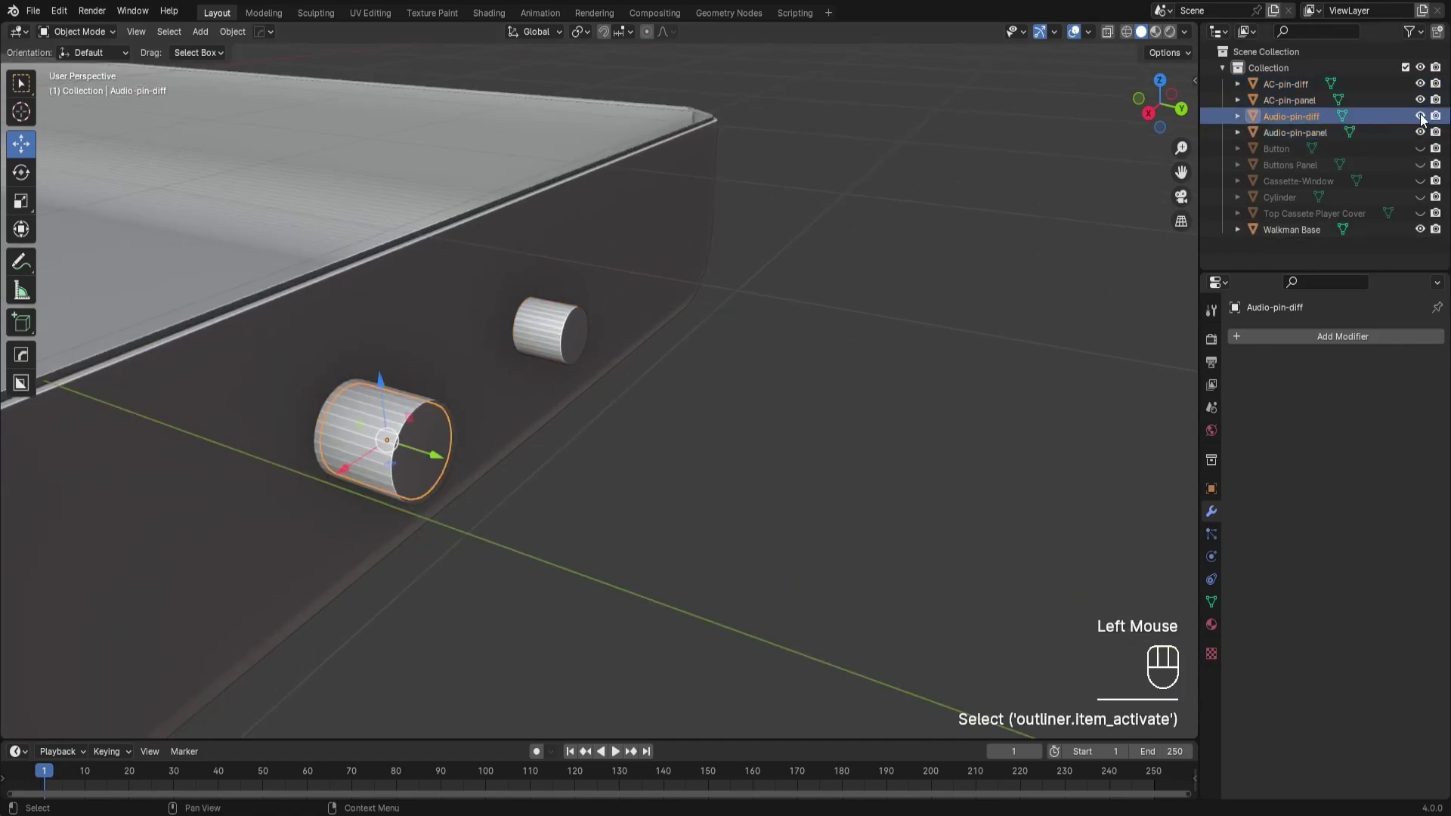
click(1421, 118)
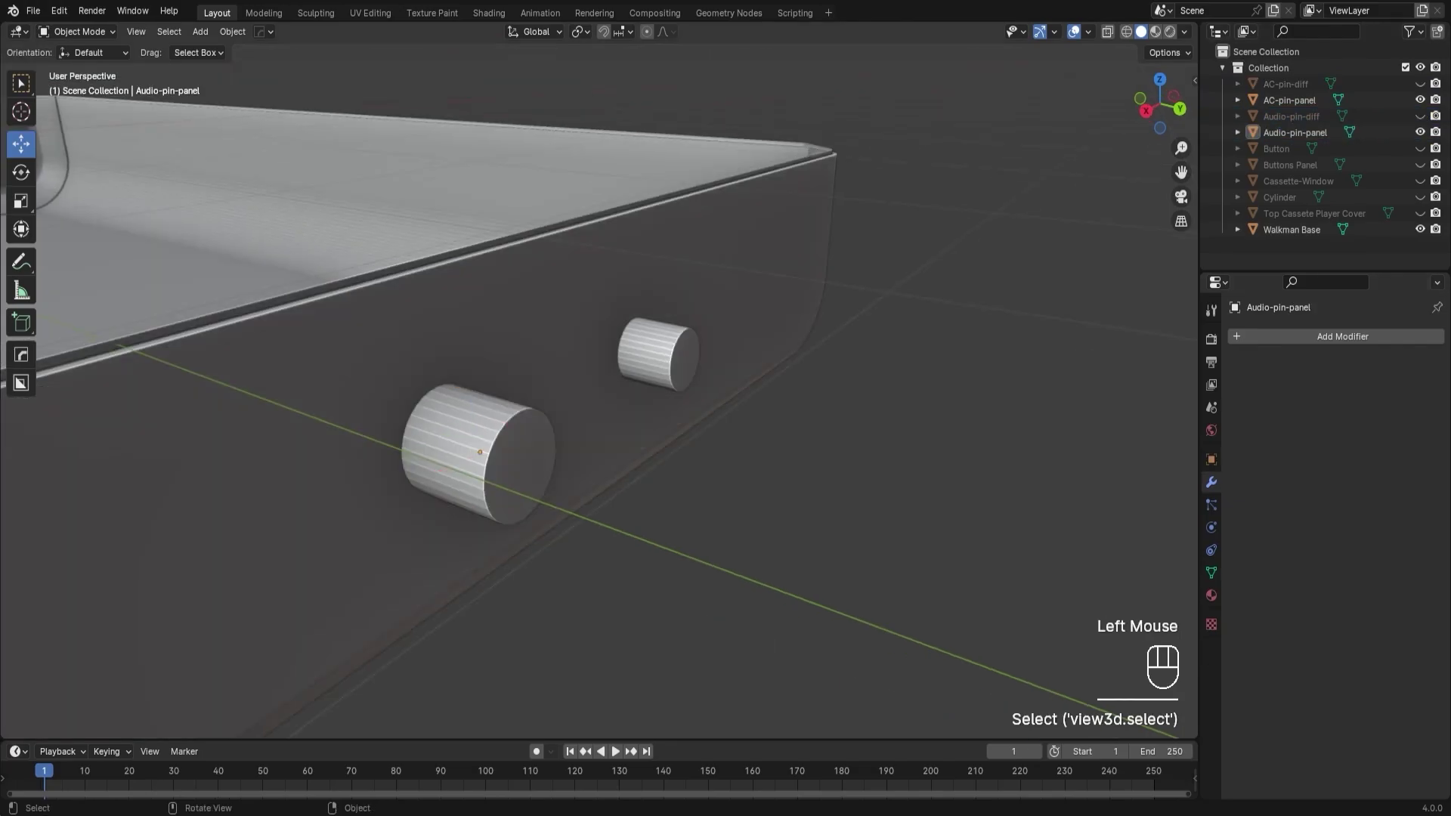
click(741, 270)
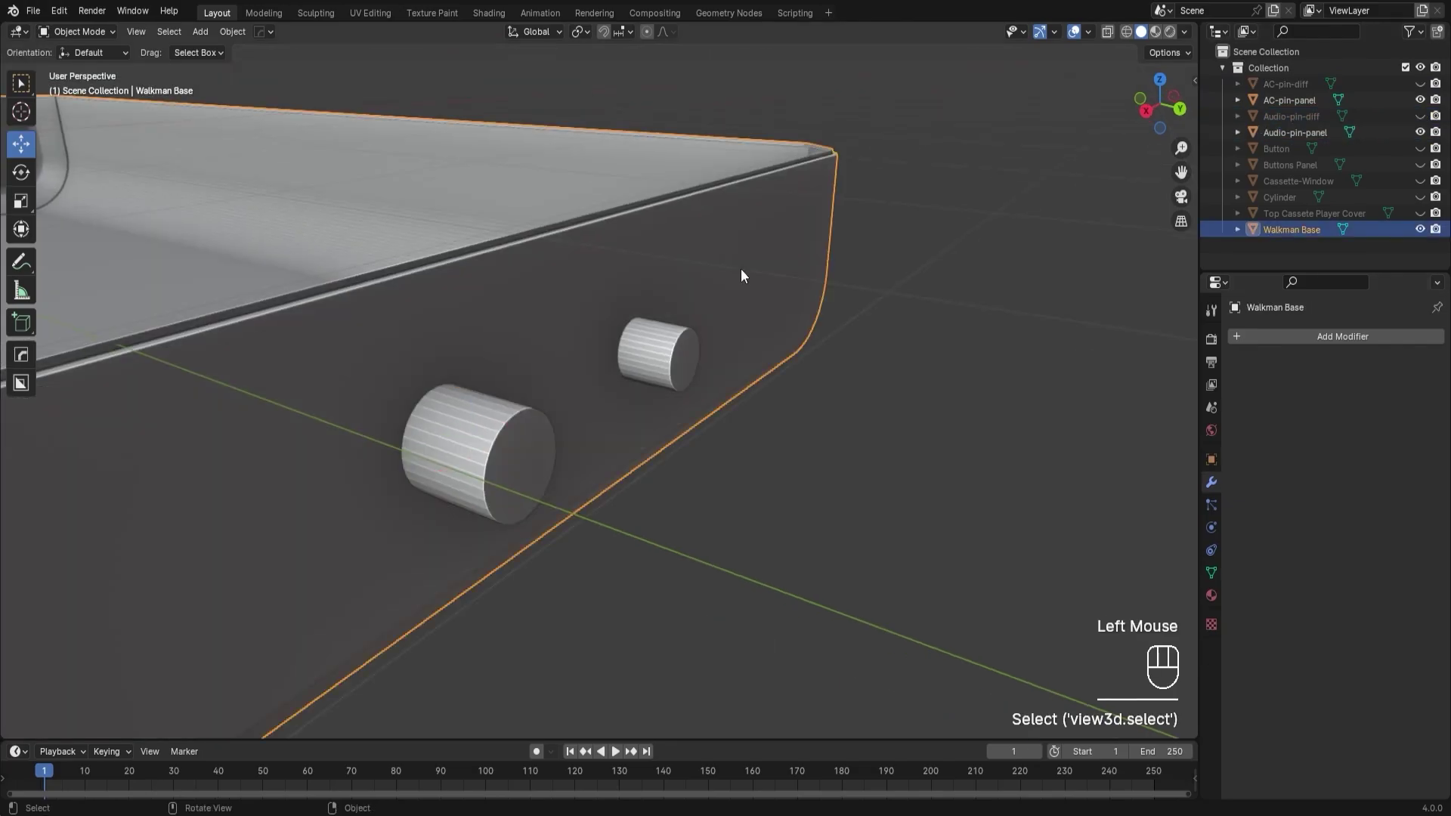
click(1341, 337)
mouse_move(1341, 341)
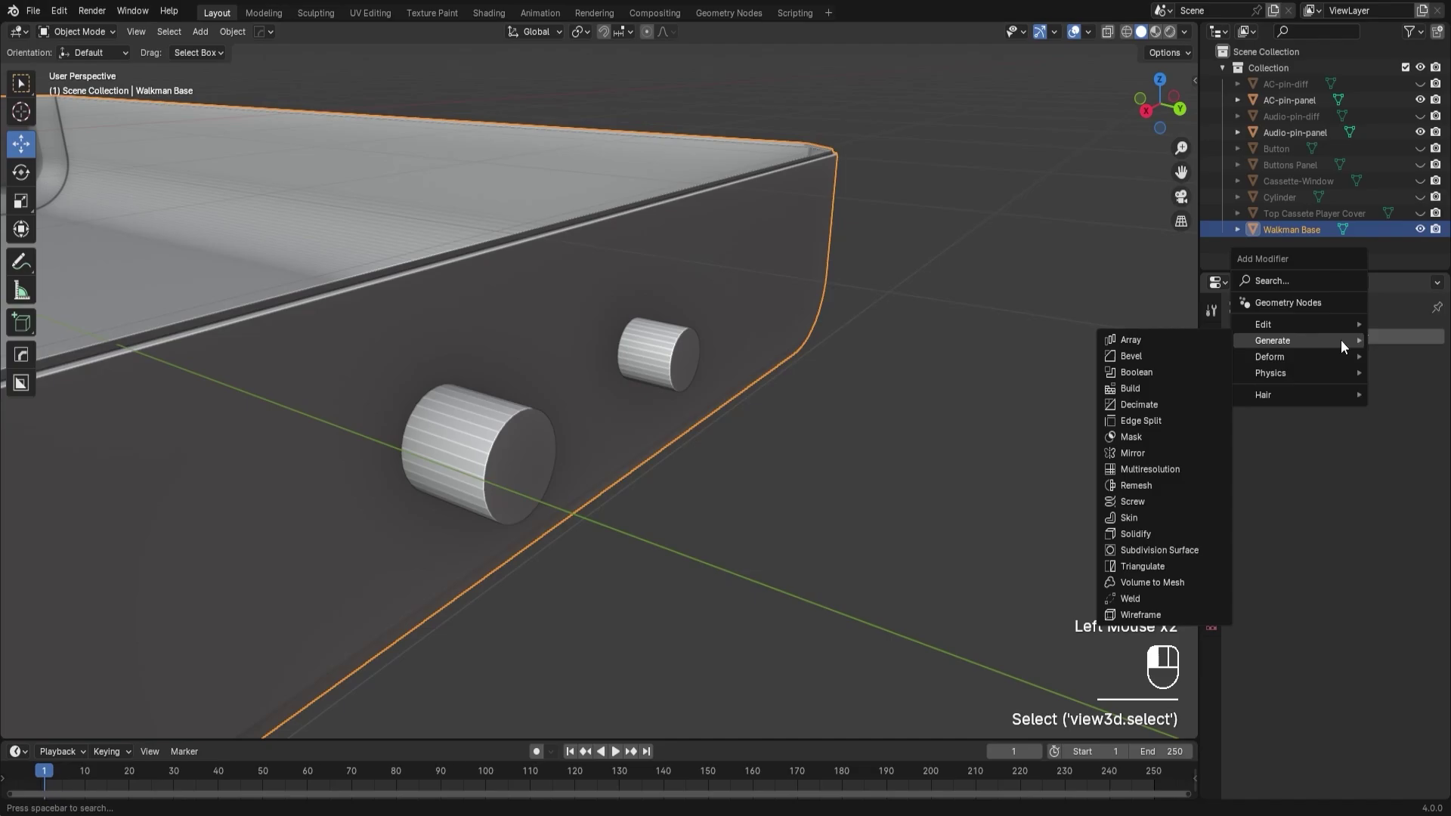
click(1201, 374)
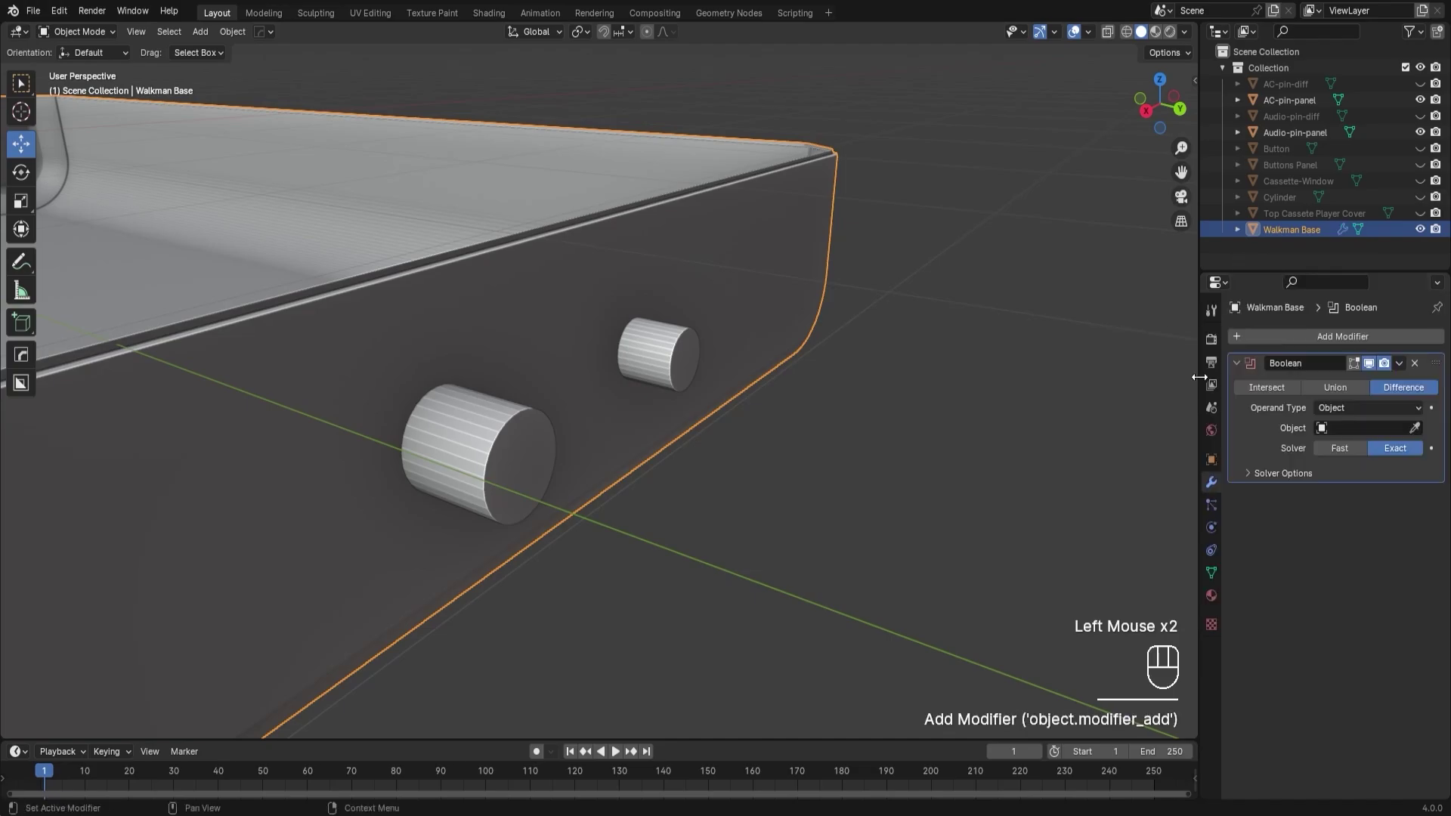
click(1414, 428)
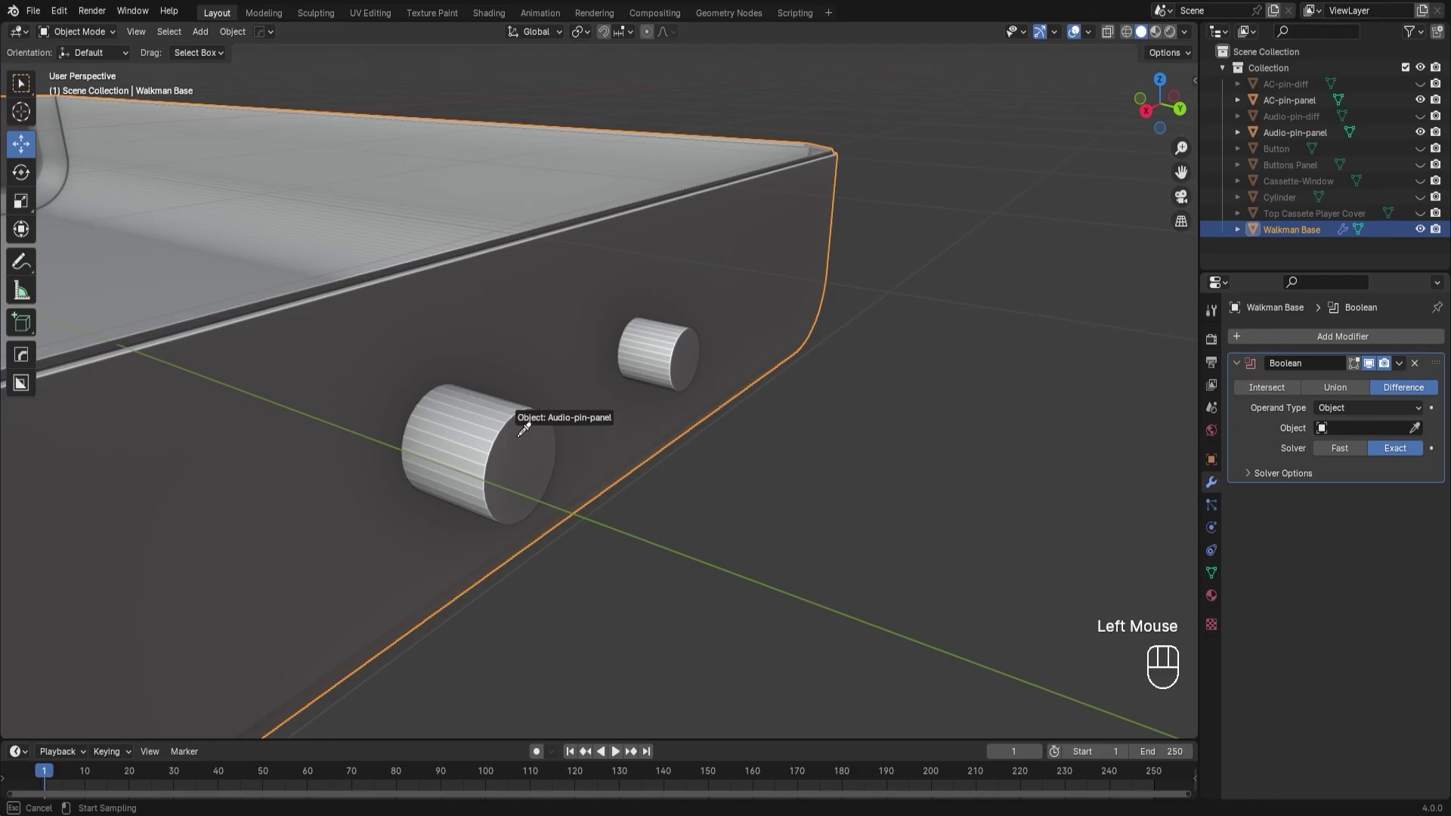
click(535, 461)
Move Audio-pin-panel about -0.0186 m along Y into the end wall and hide it to expose the recess.
middle_drag(901, 507, 724, 492)
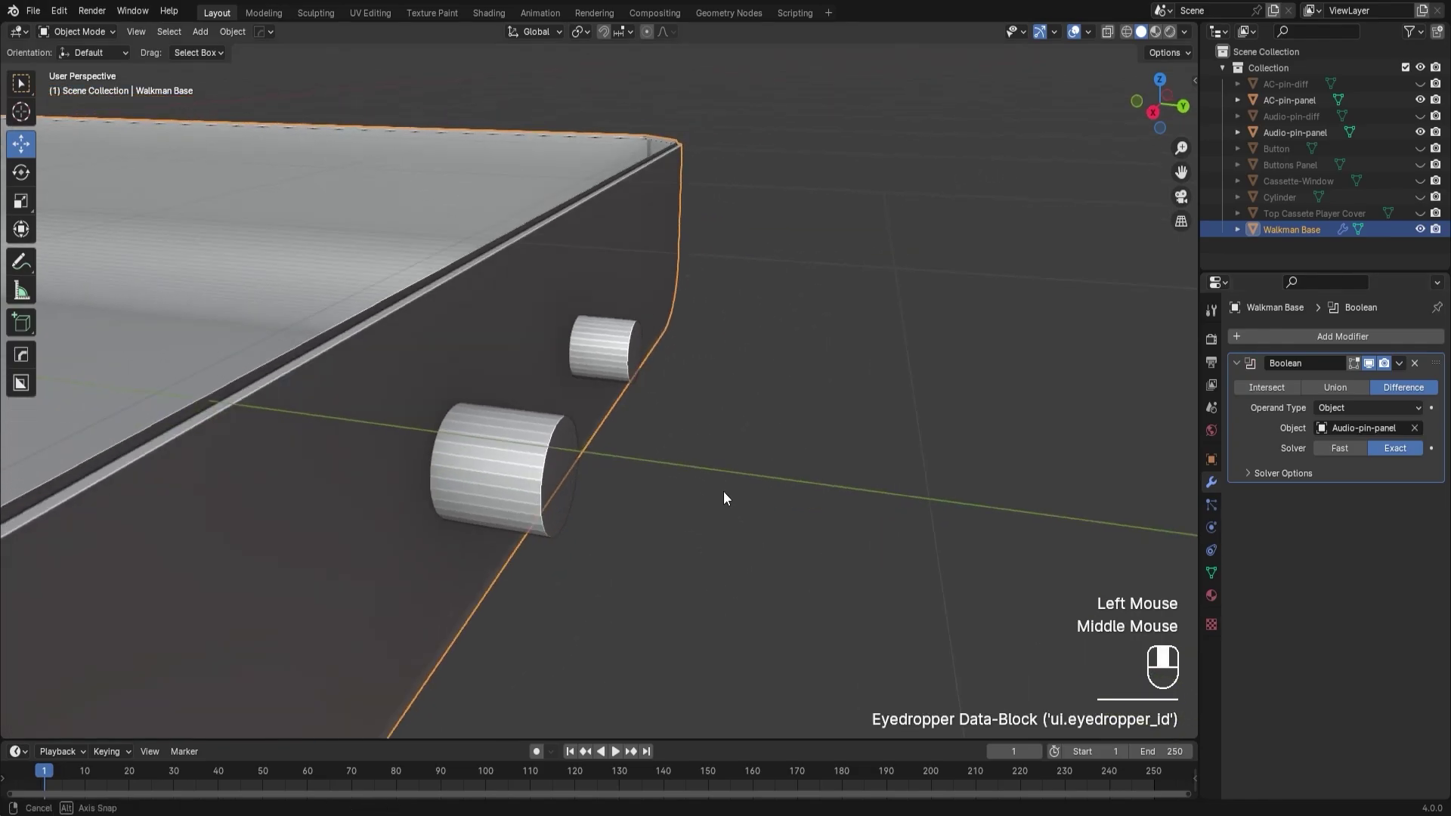
click(531, 492)
drag(570, 479, 557, 477)
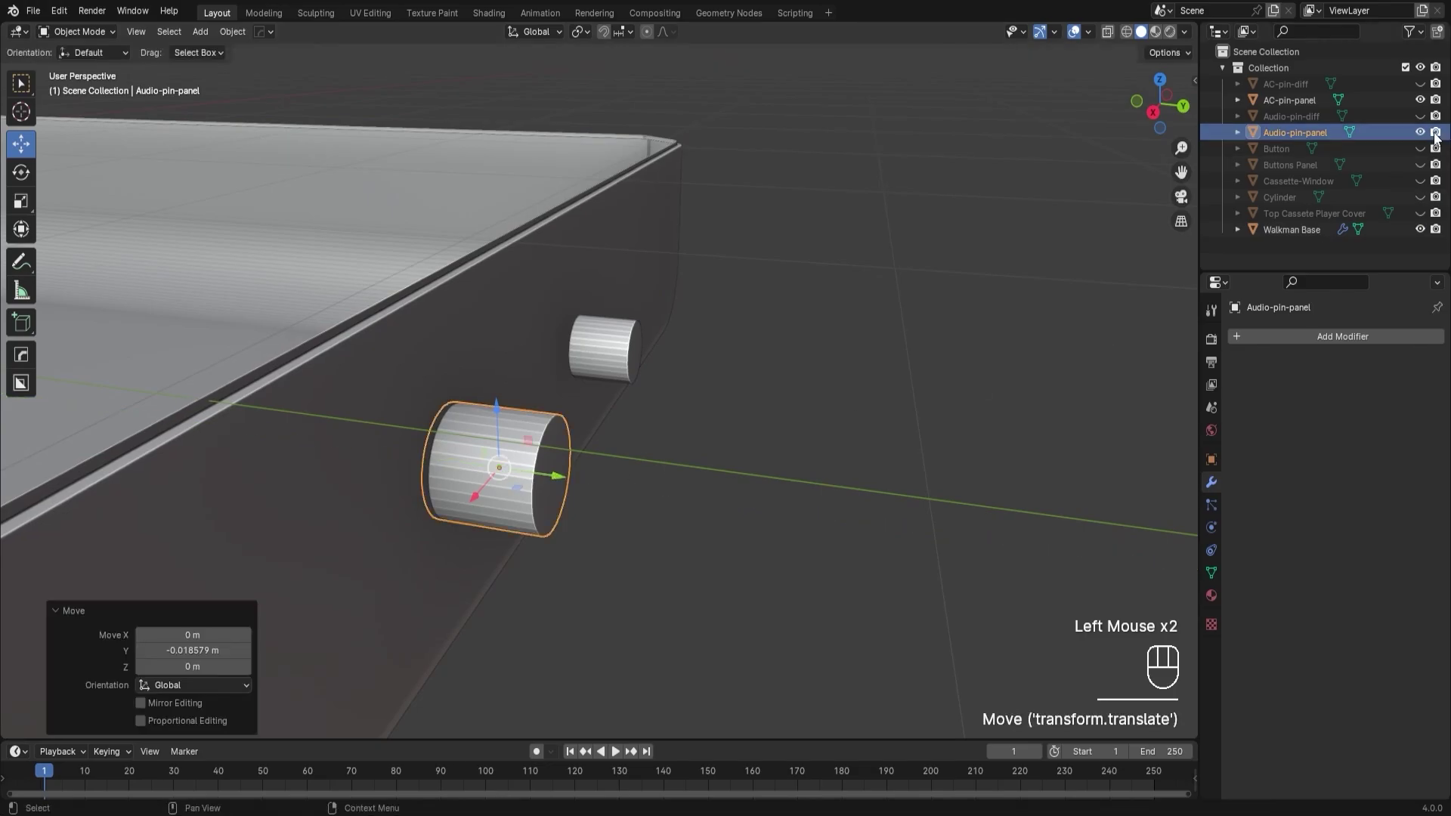
click(1420, 133)
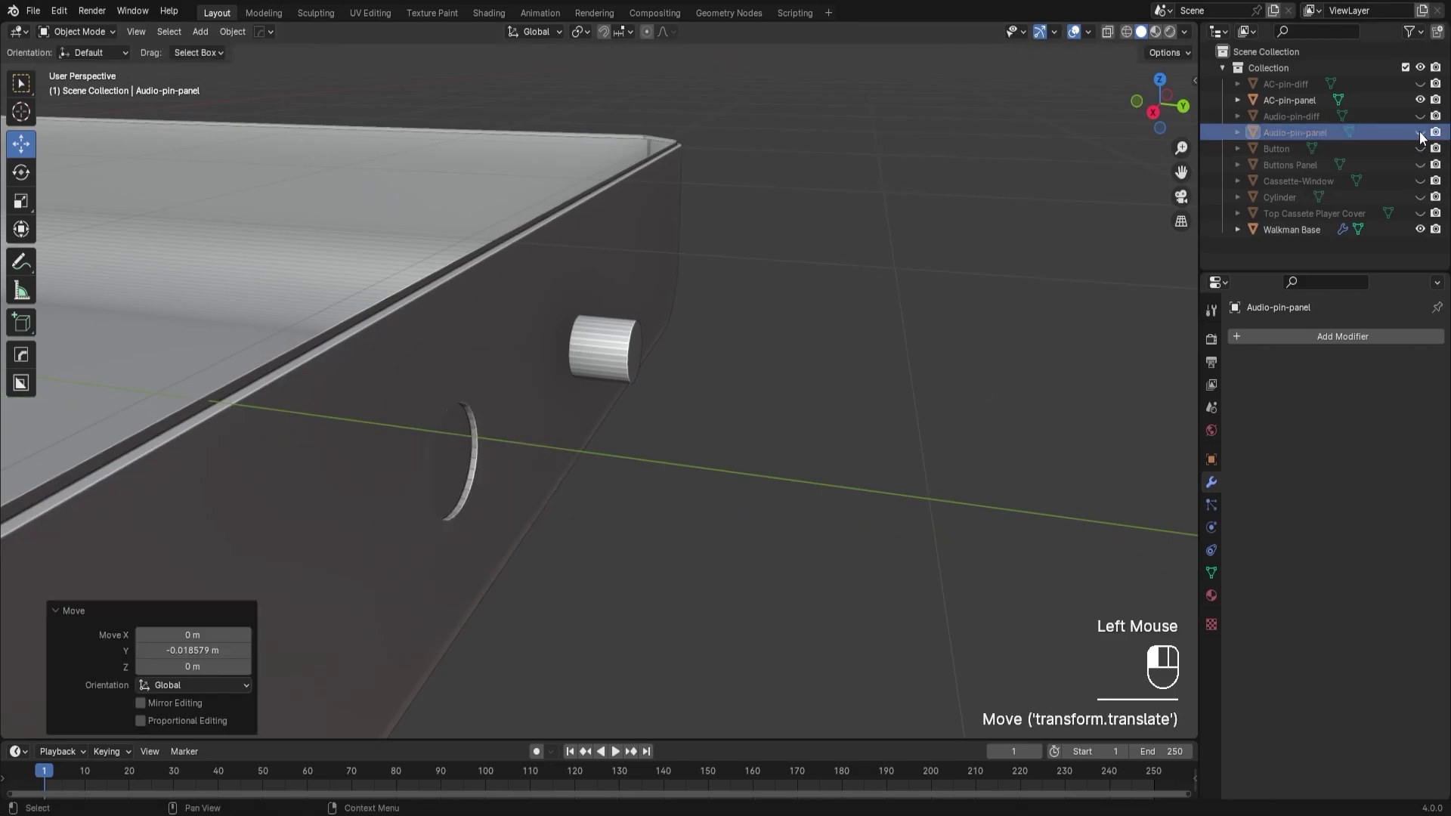
middle_drag(823, 333, 611, 349)
scroll(471, 359, up, 2)
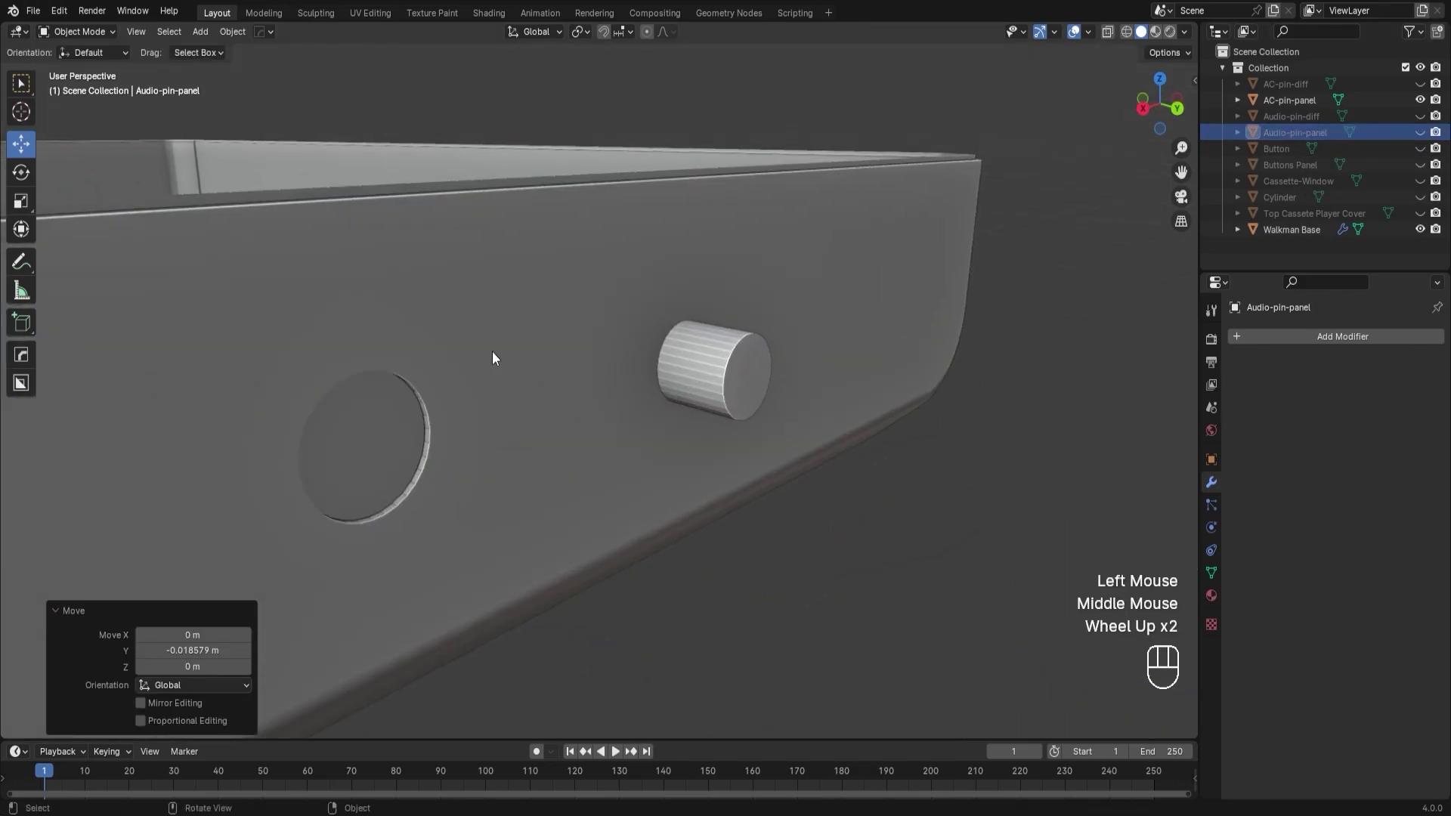
Unhide Audio-pin-panel, give it a Solidify modifier with a thickness of 0.004 m, and hide it again.
click(1420, 132)
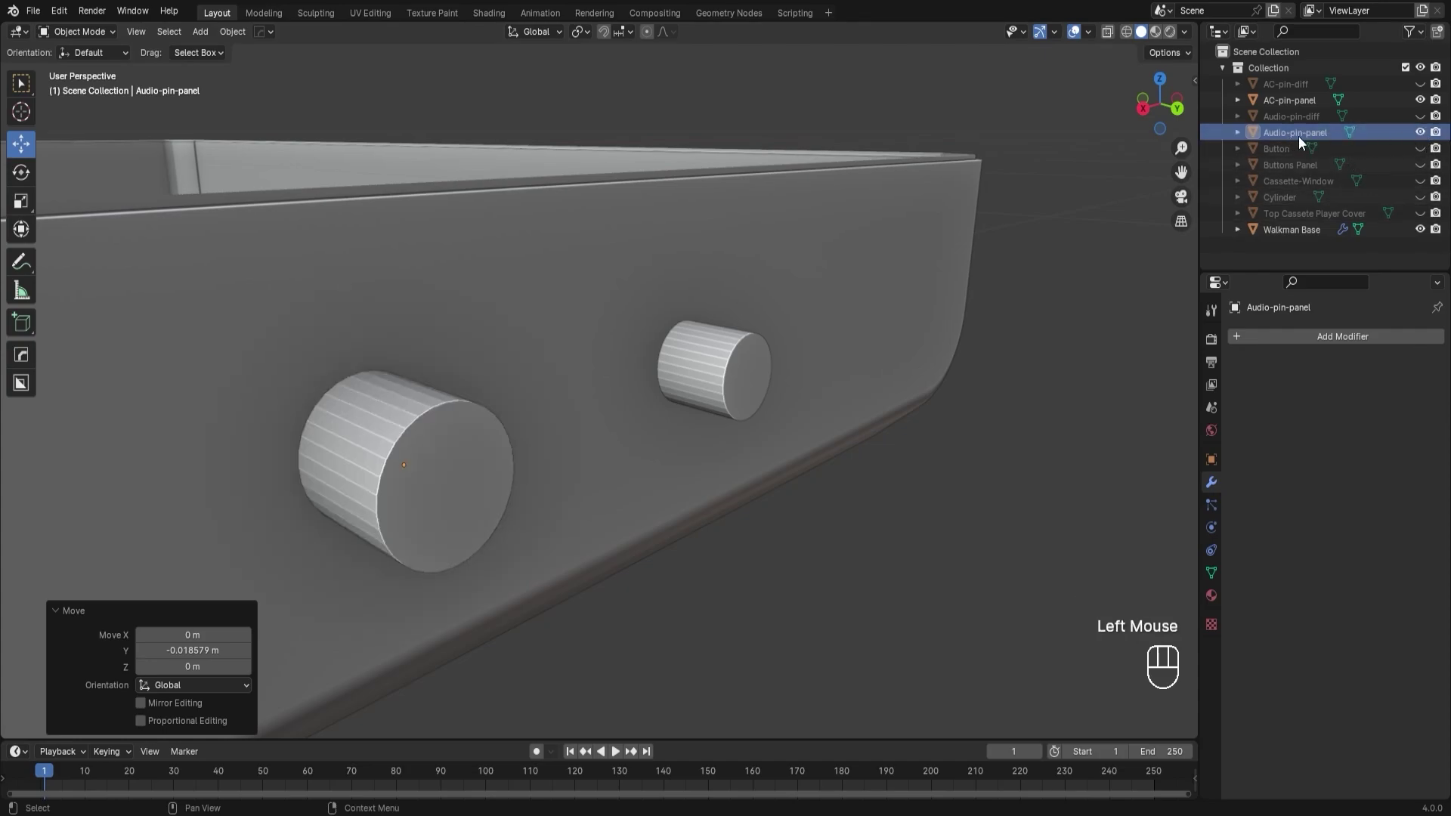
click(1303, 337)
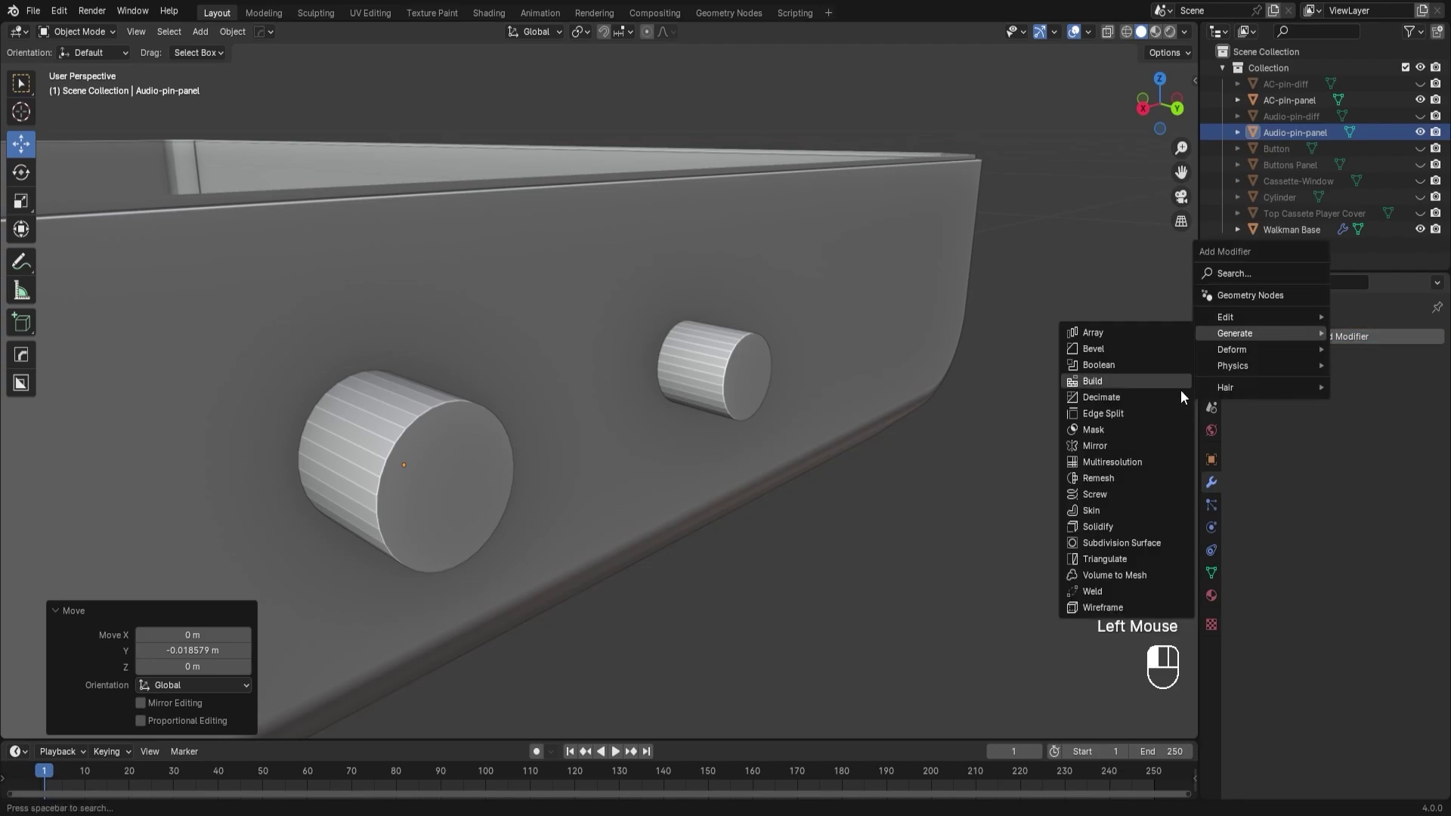
click(1126, 526)
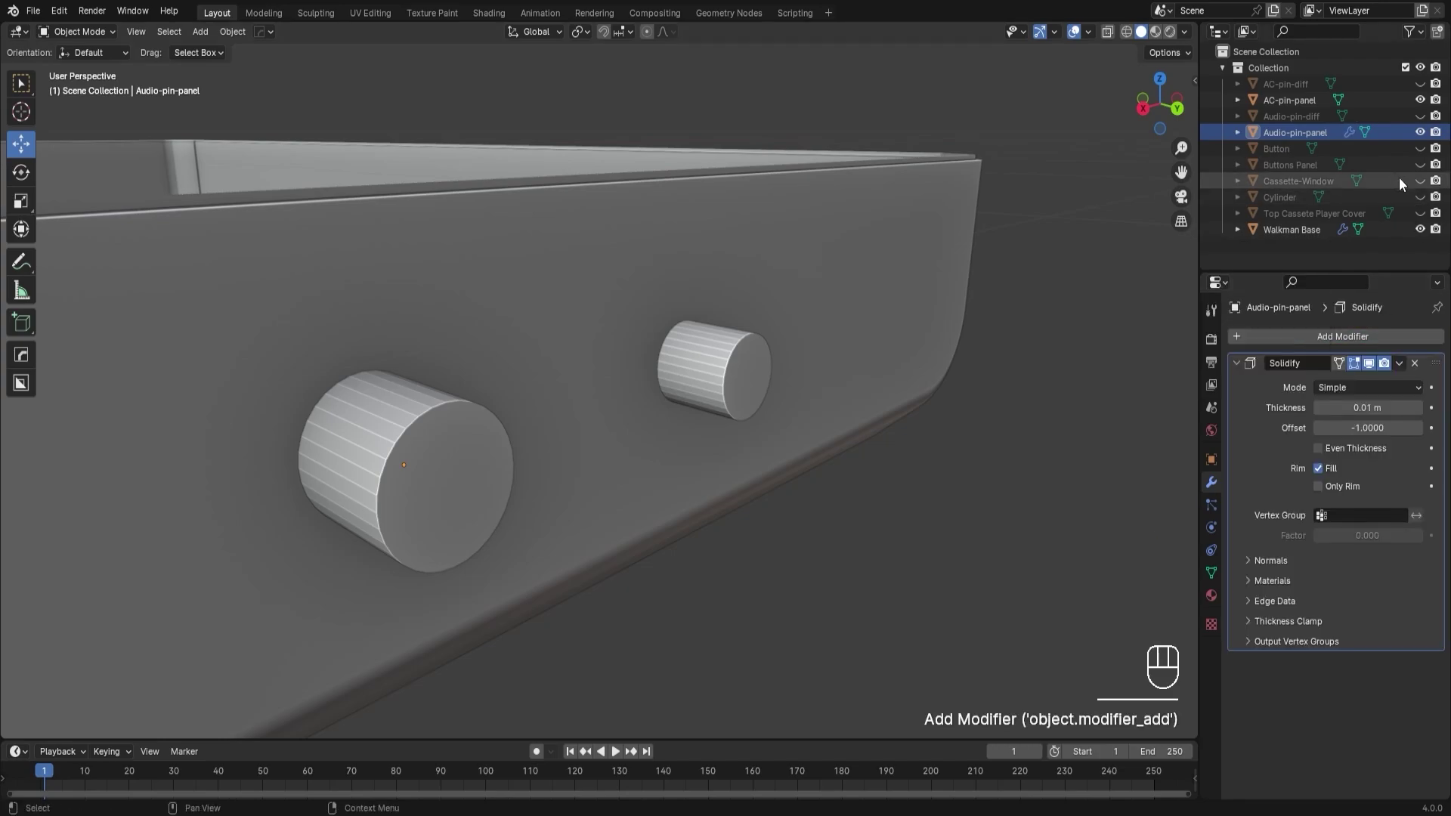
click(1420, 131)
middle_drag(597, 344, 456, 338)
scroll(337, 361, up, 2)
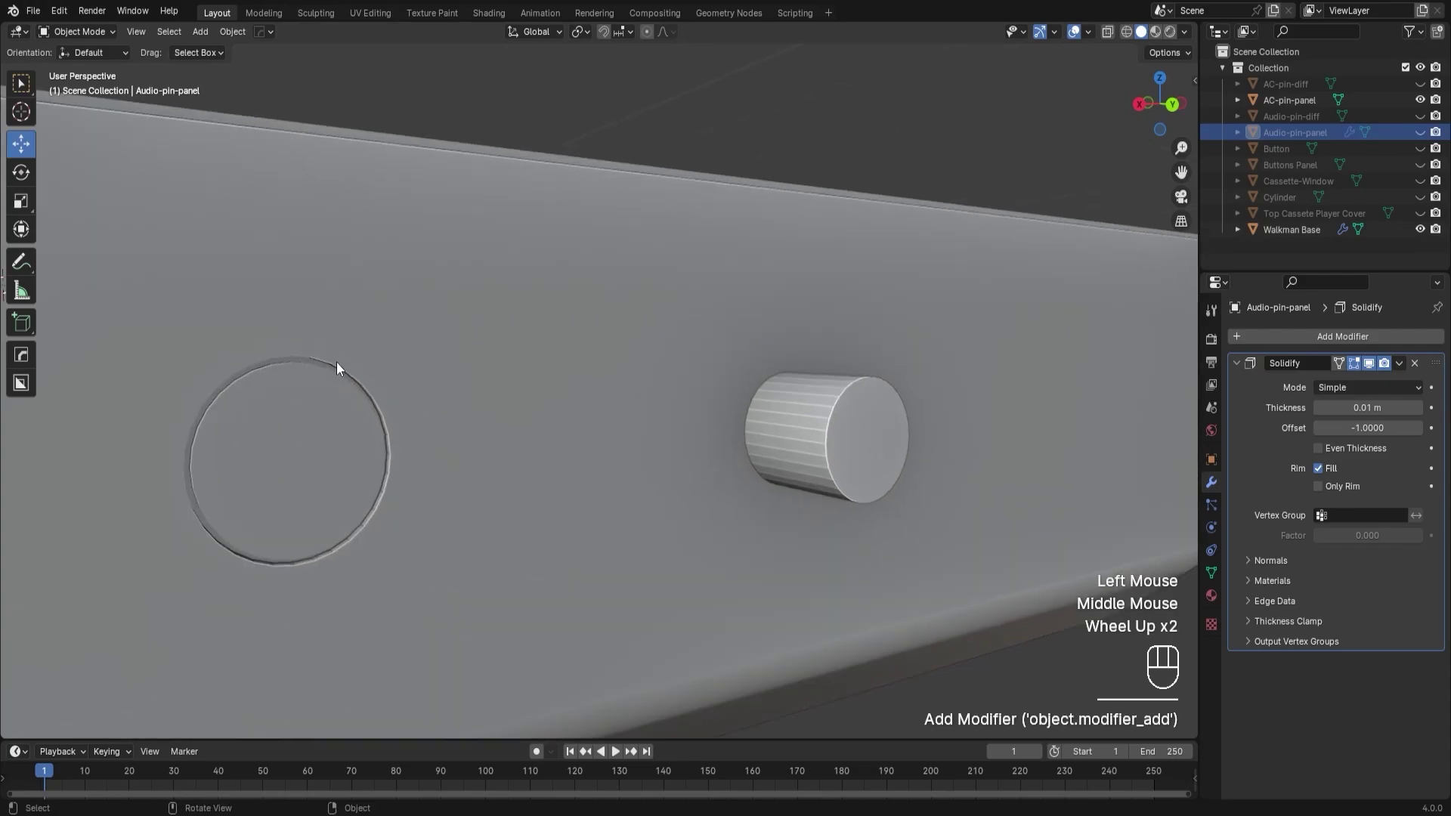
middle_drag(337, 362, 343, 443)
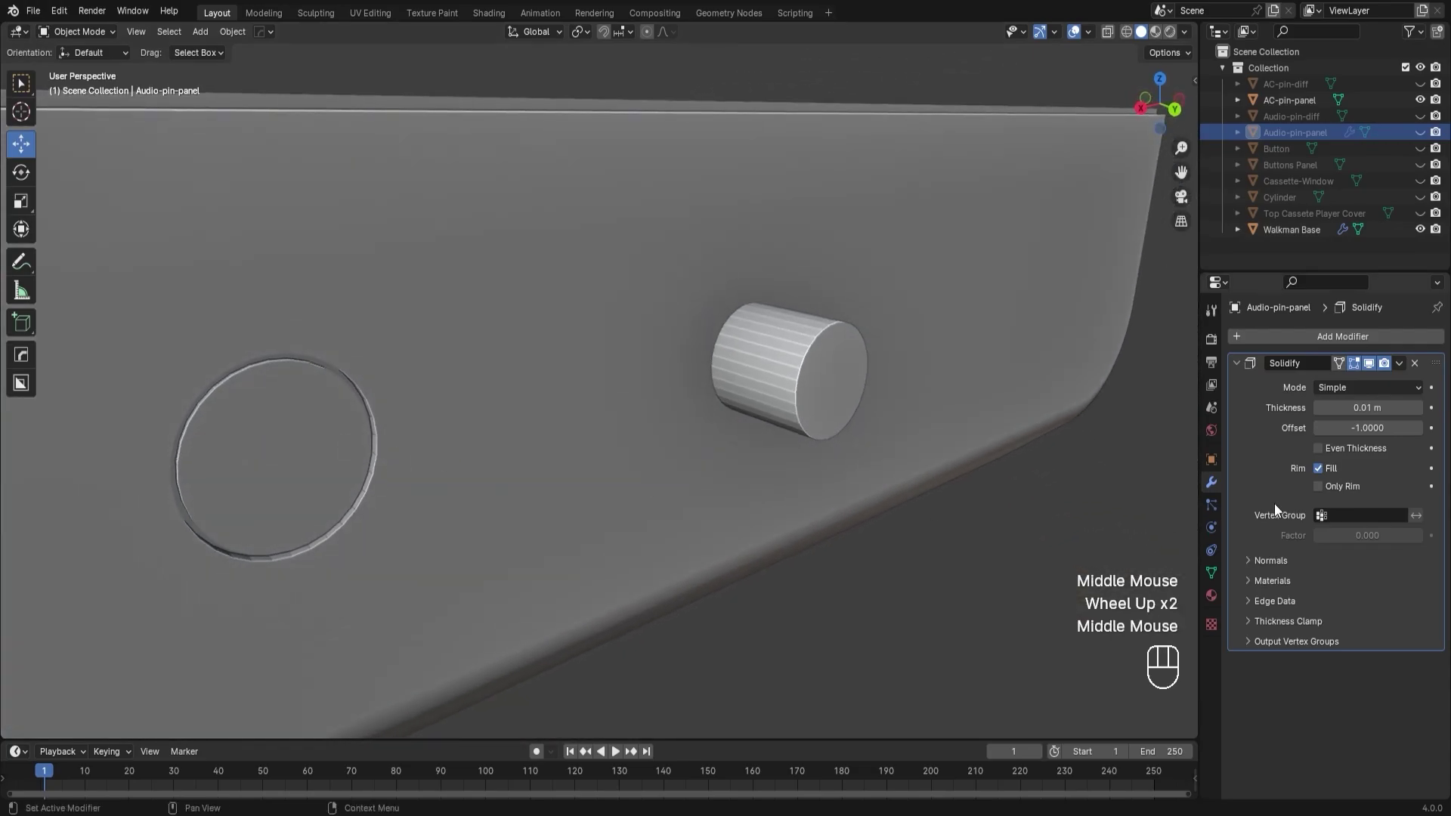
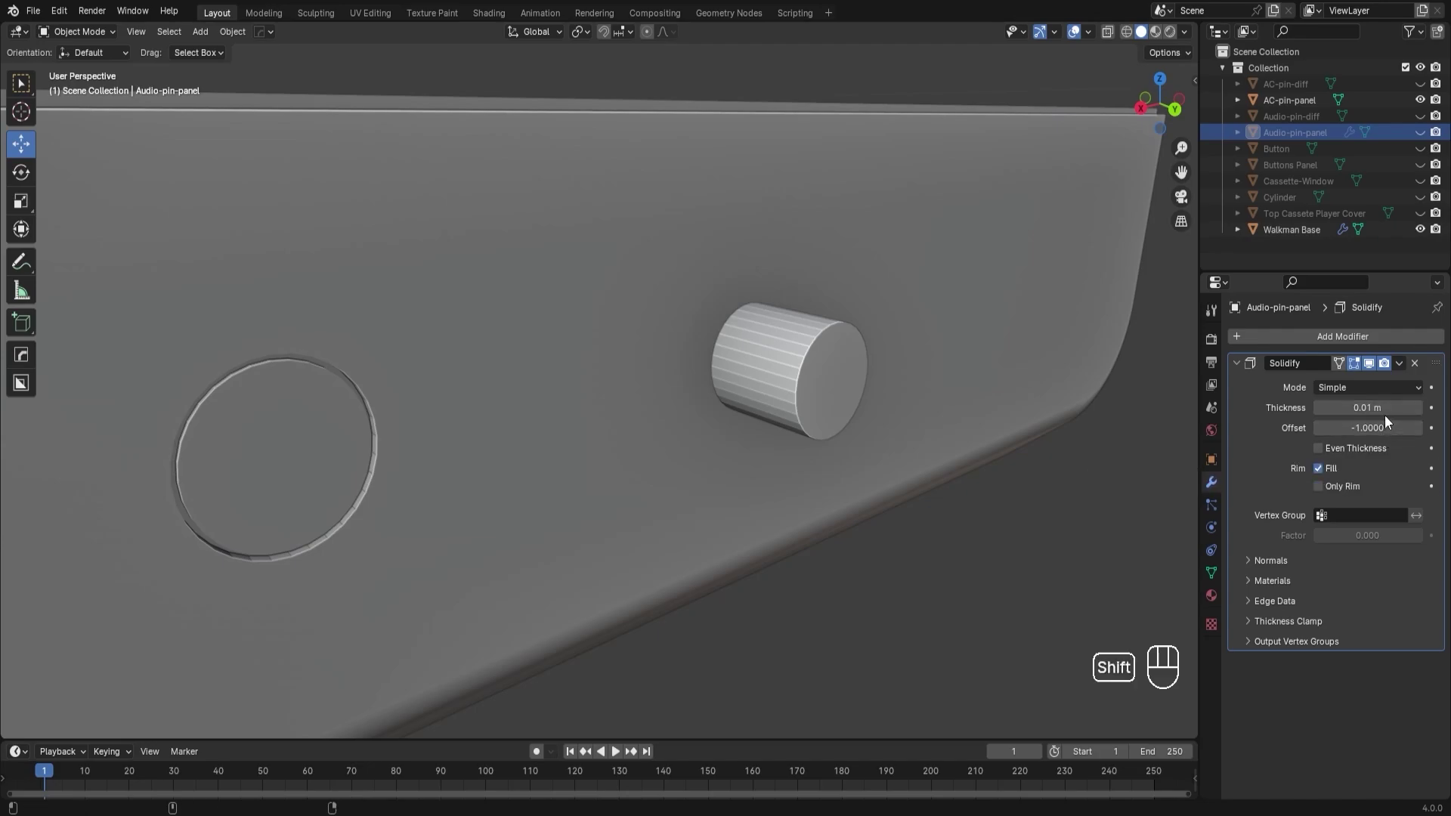
shift+drag(1373, 406, 1350, 407)
Examine the circular audio-socket groove in the Walkman Base's end wall from several angles and distances.
scroll(592, 420, down, 2)
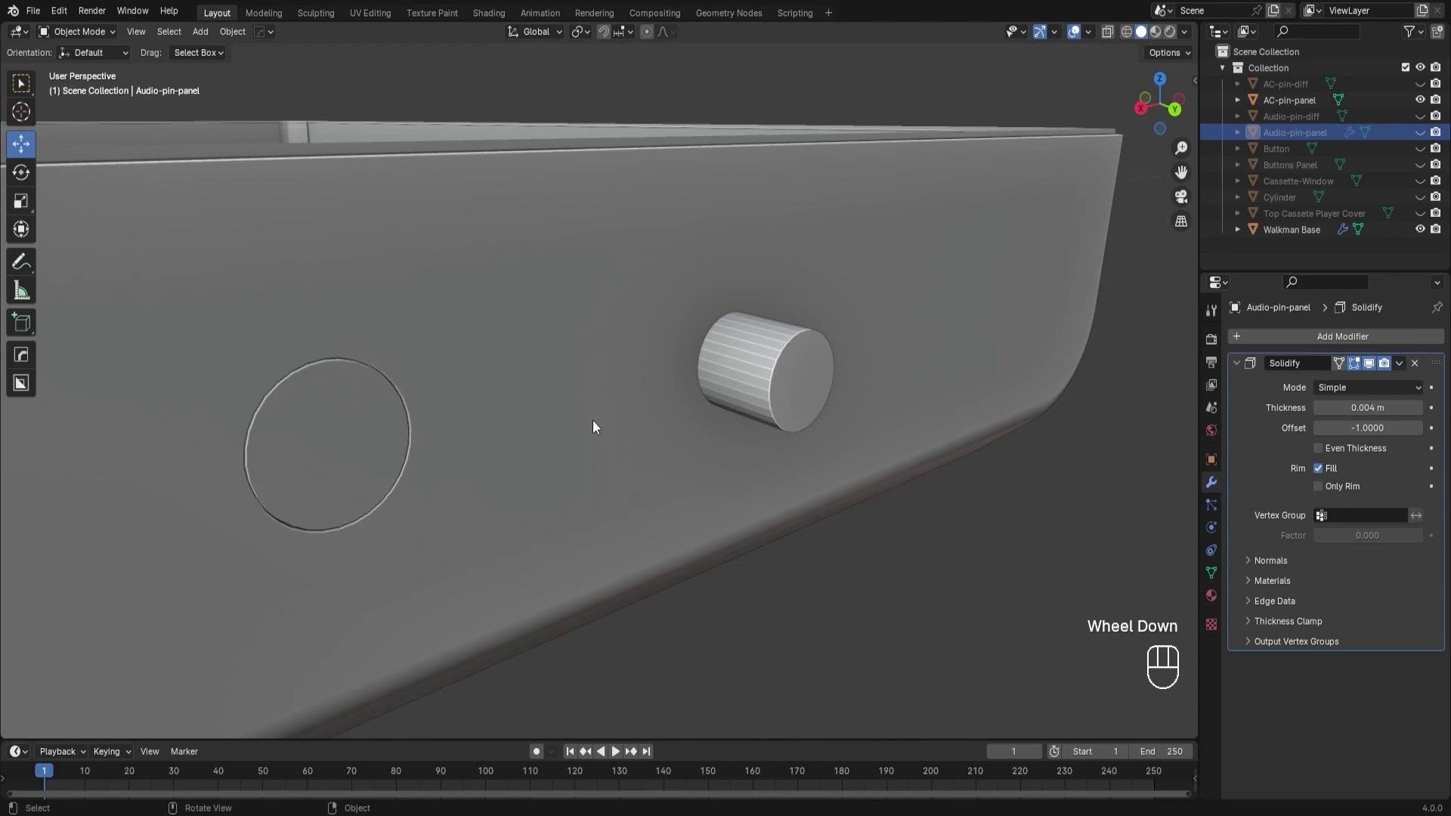
middle_drag(593, 420, 547, 416)
scroll(548, 416, up, 2)
scroll(464, 397, up, 1)
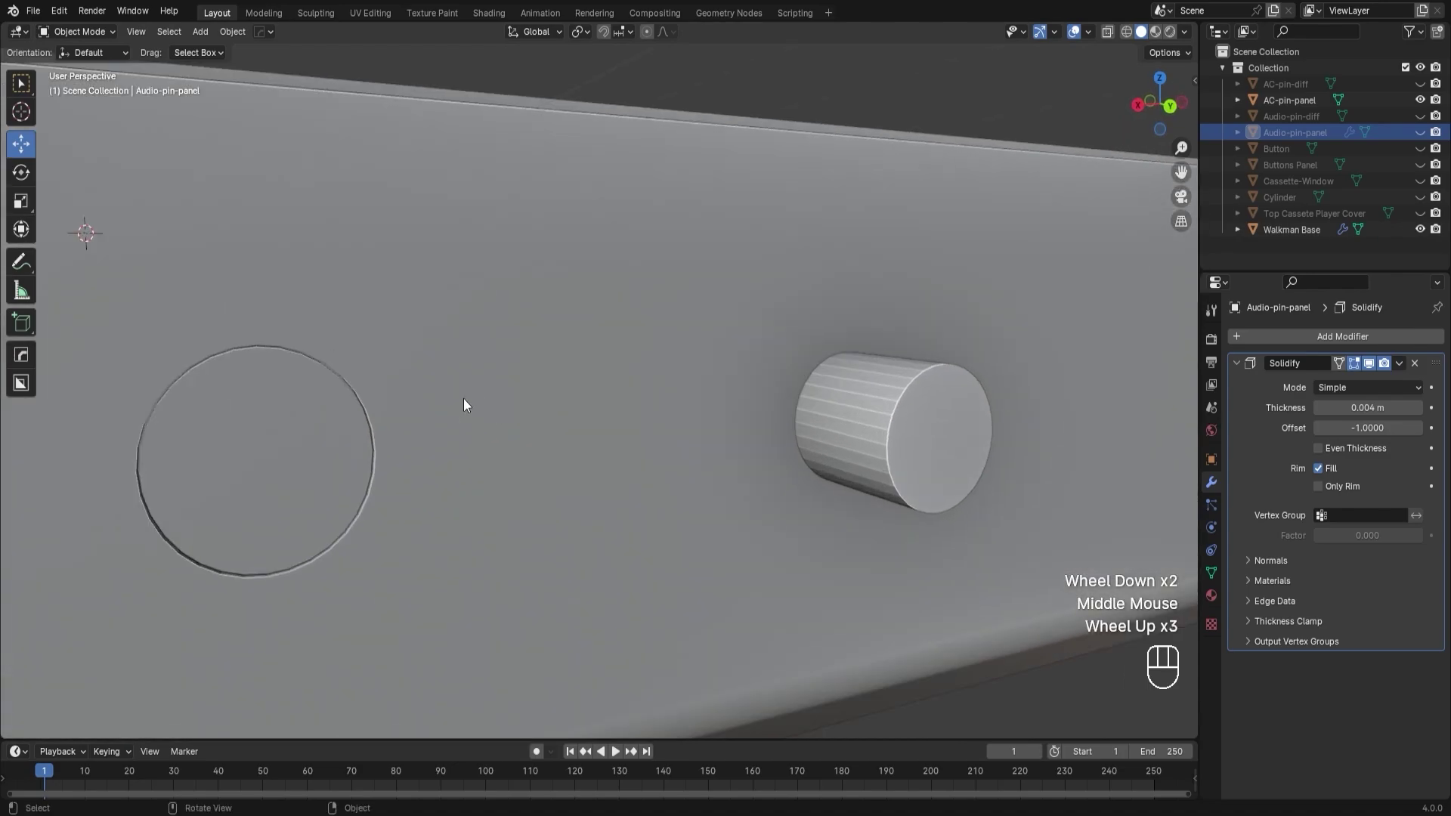
middle_drag(464, 397, 570, 448)
scroll(464, 375, down, 4)
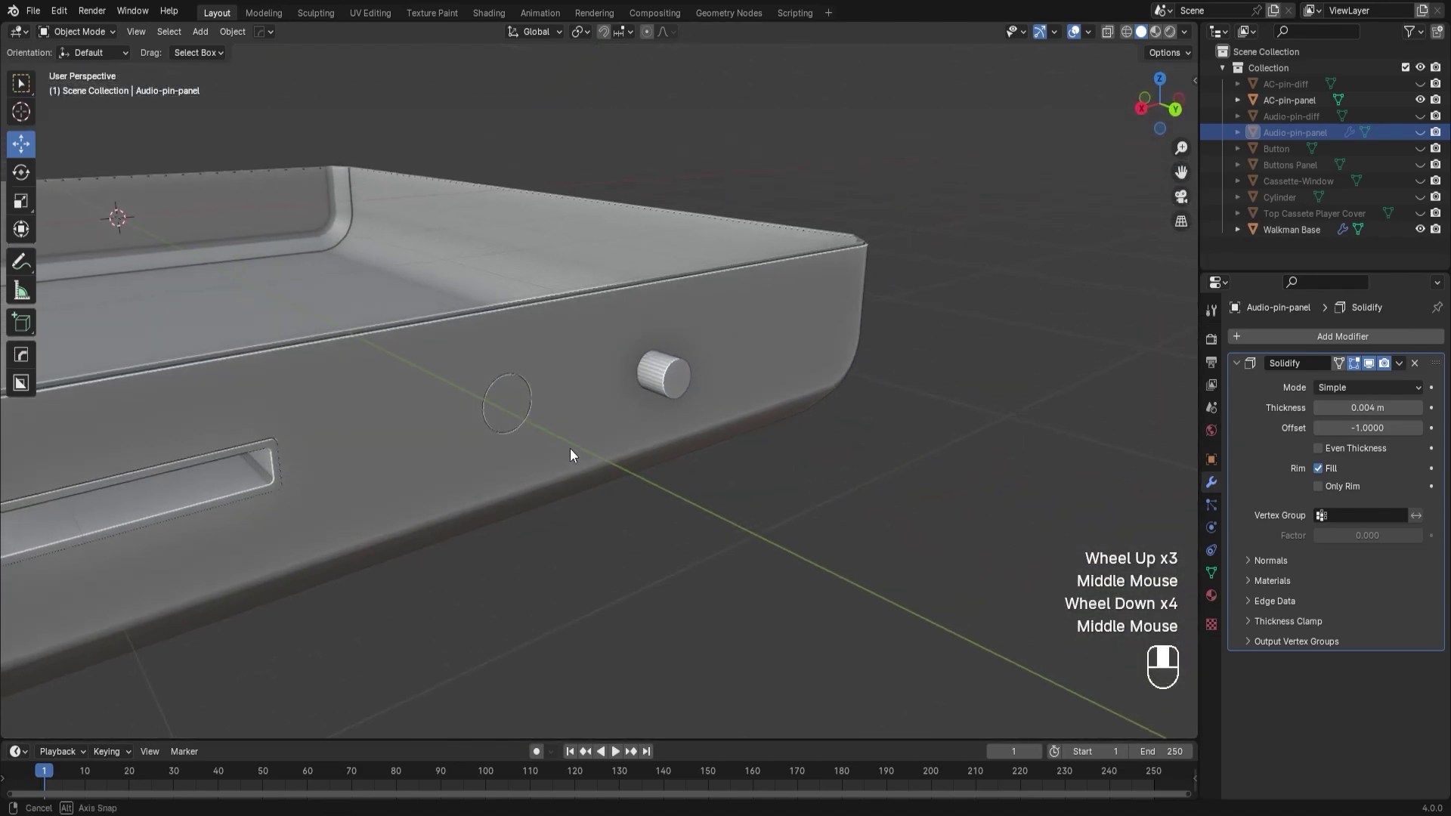
scroll(514, 379, up, 5)
shift+middle_drag(508, 393, 648, 421)
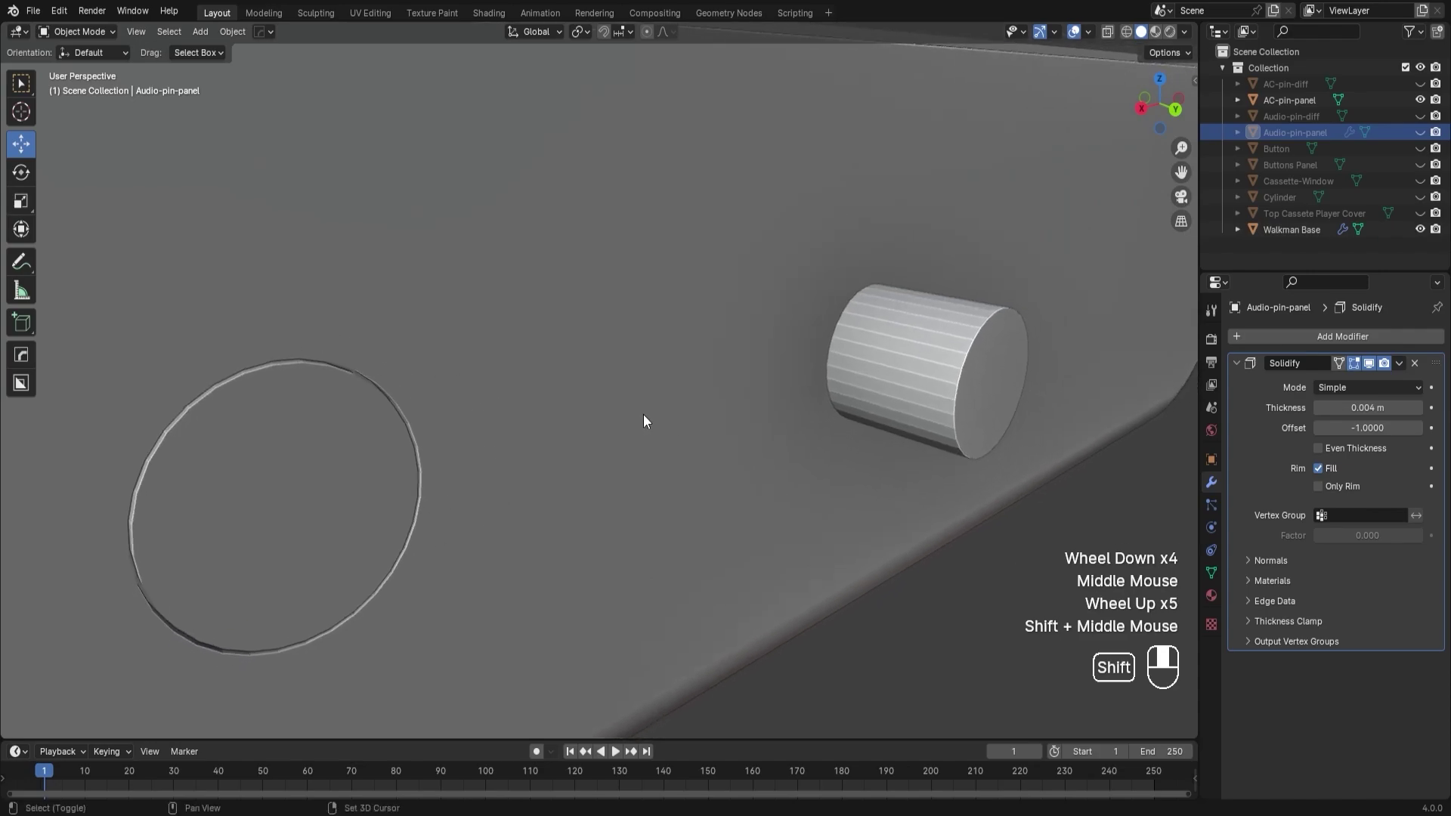
shift+scroll(786, 371, up, 1)
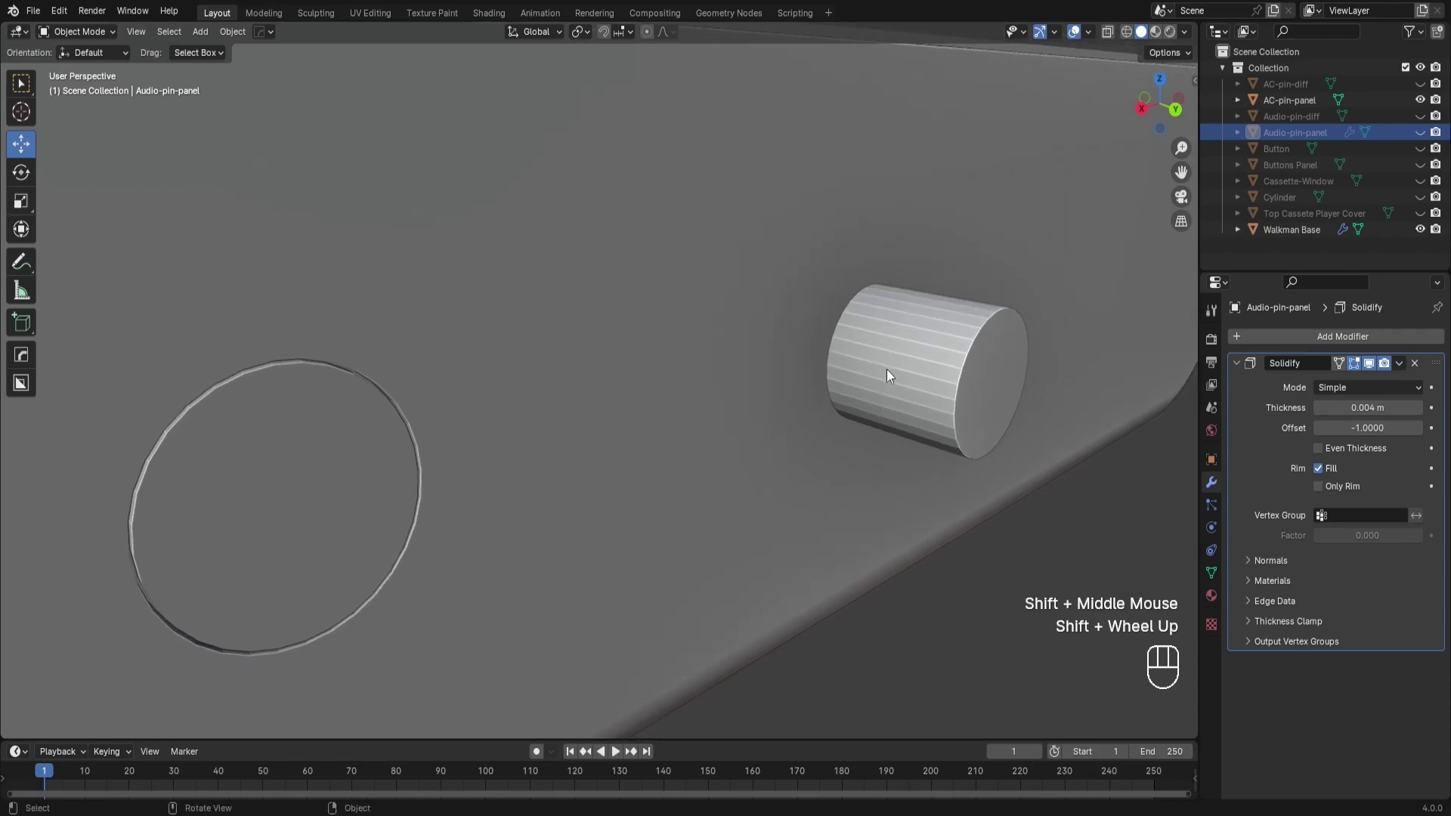
scroll(356, 393, down, 4)
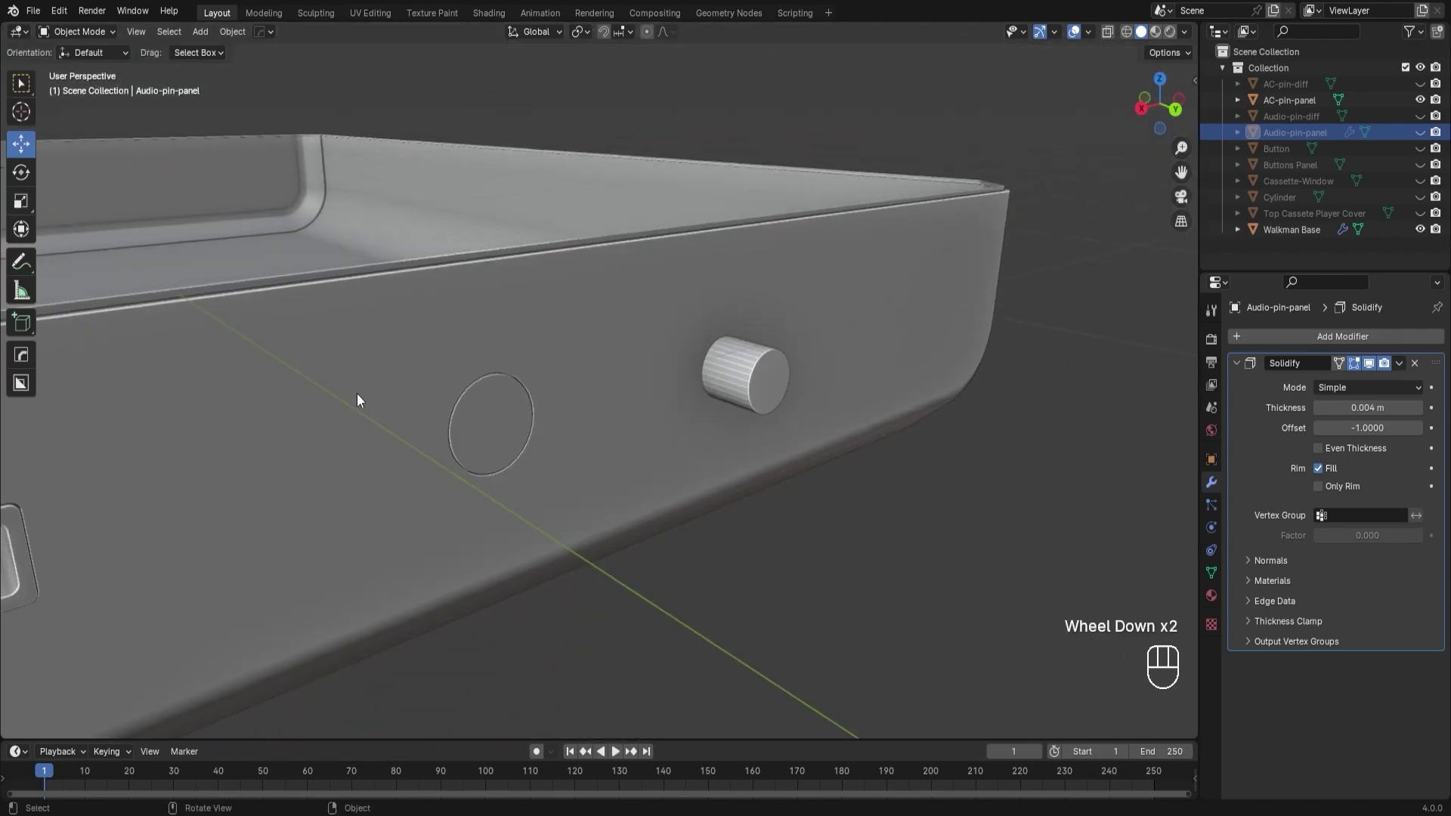
middle_drag(593, 410, 521, 397)
scroll(541, 395, up, 3)
scroll(538, 399, down, 3)
scroll(524, 395, up, 4)
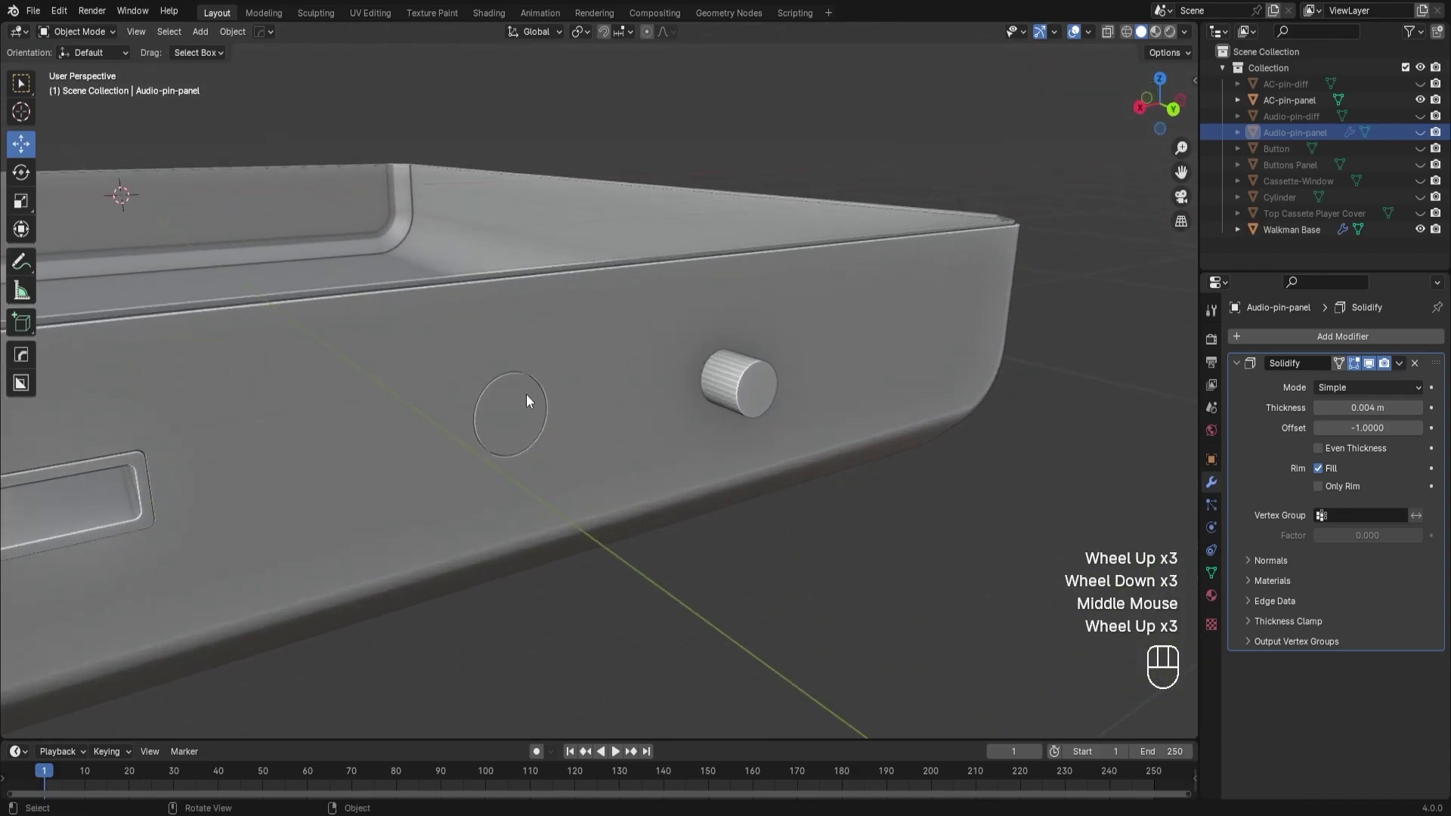
scroll(440, 428, down, 3)
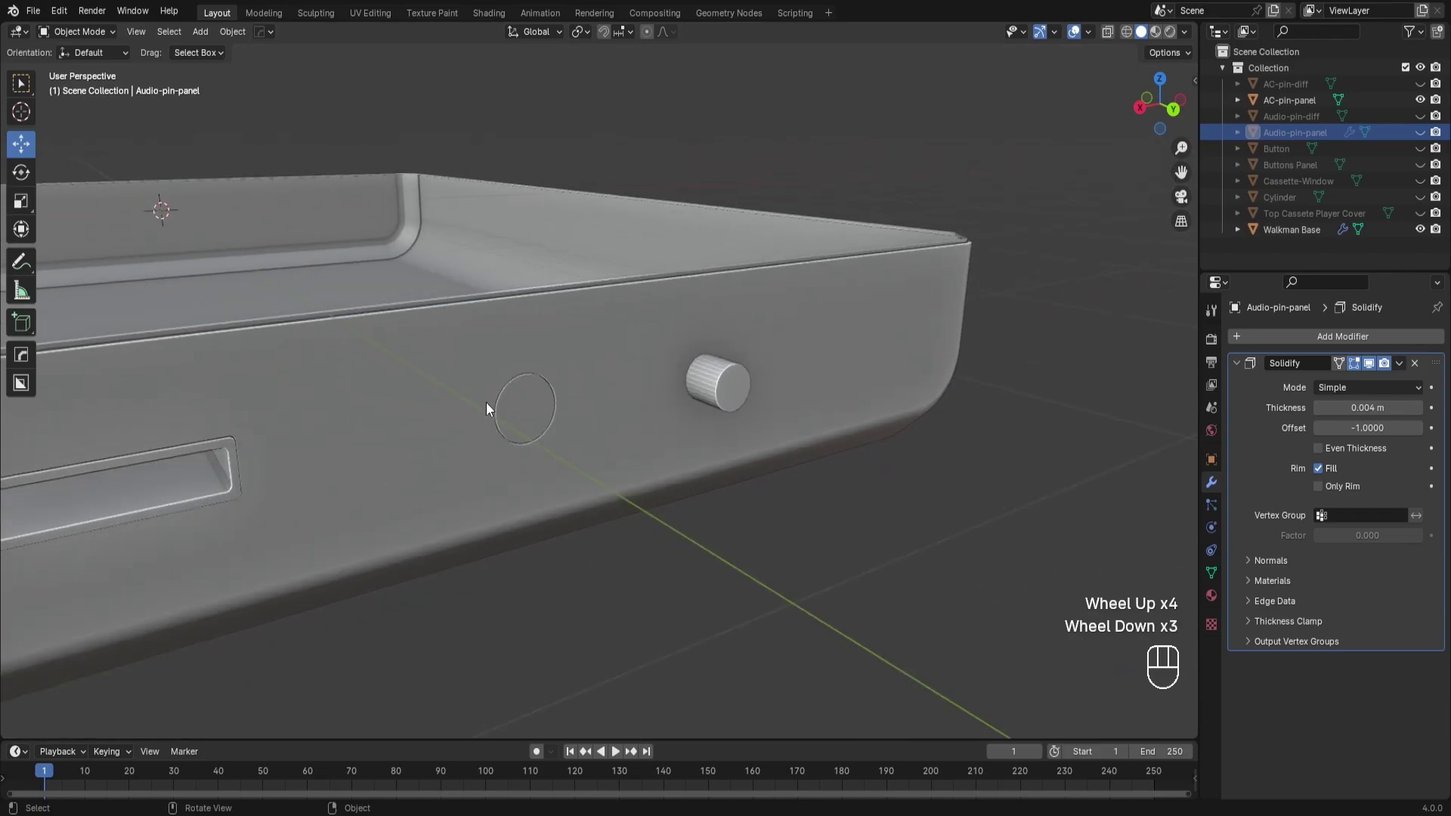
middle_drag(487, 402, 497, 411)
scroll(501, 412, up, 2)
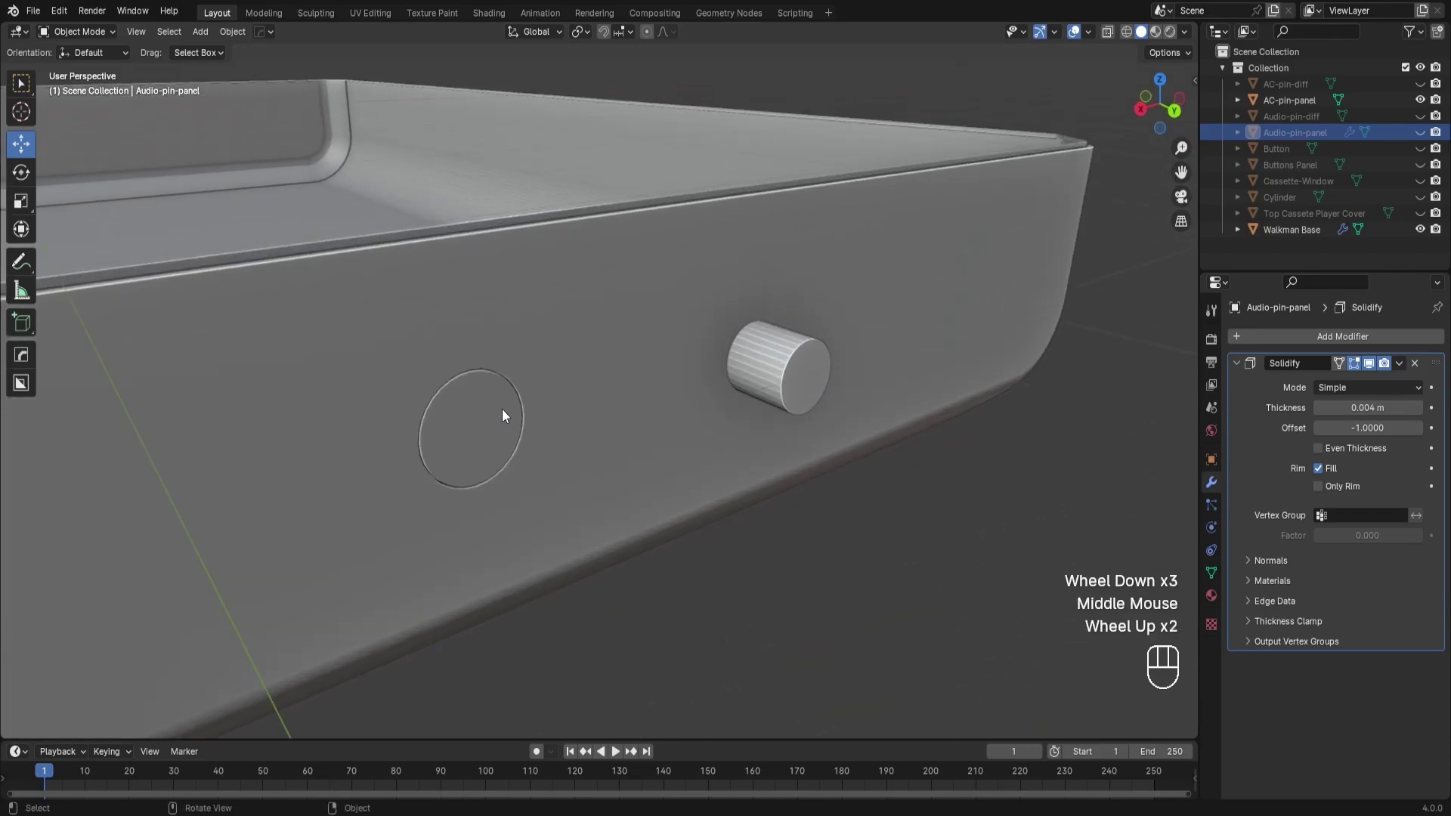
scroll(505, 412, down, 2)
scroll(505, 413, up, 3)
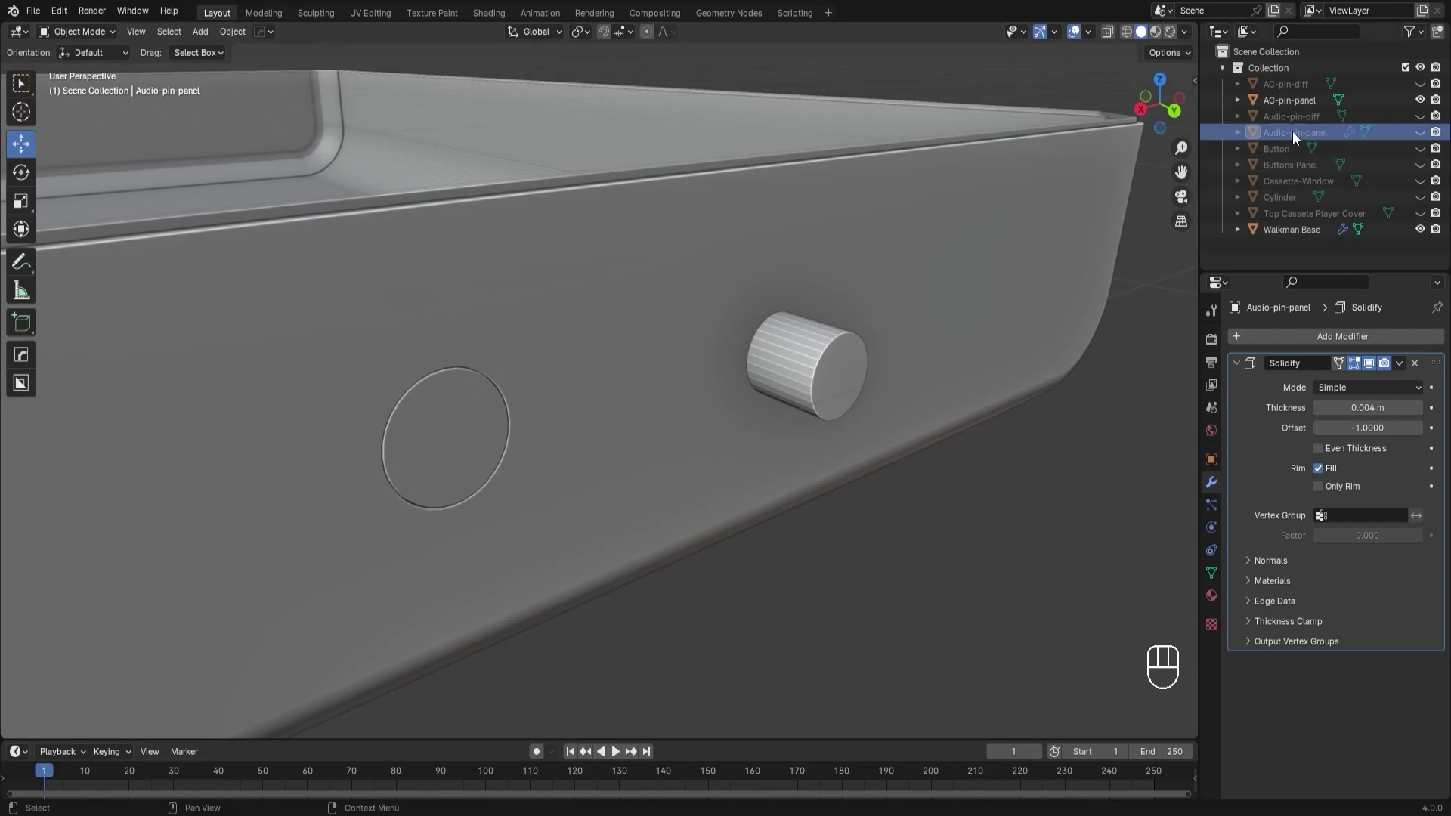
Apply the Boolean modifier on the Walkman Base to make the audio-socket groove permanent.
click(970, 300)
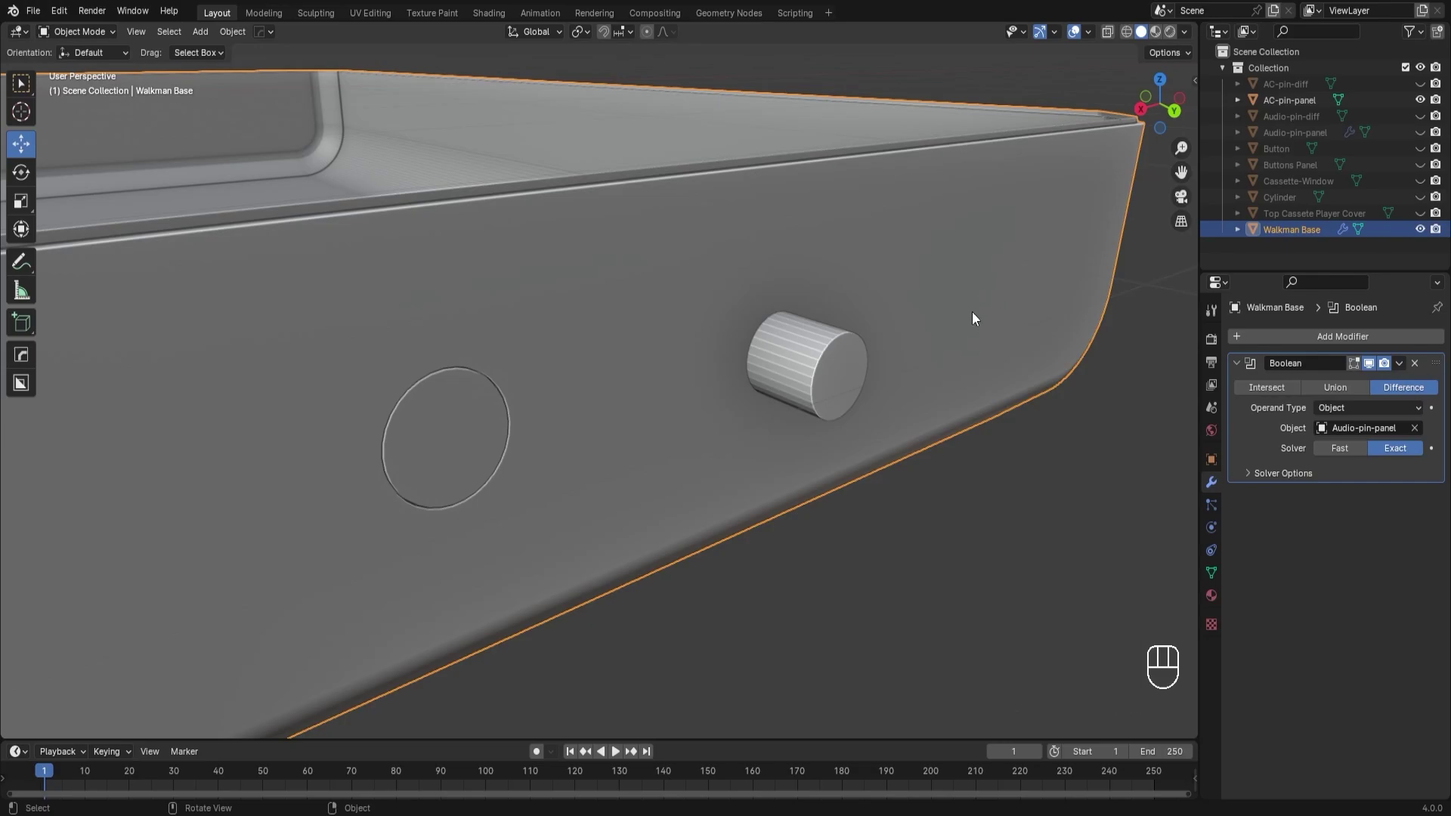
click(1399, 364)
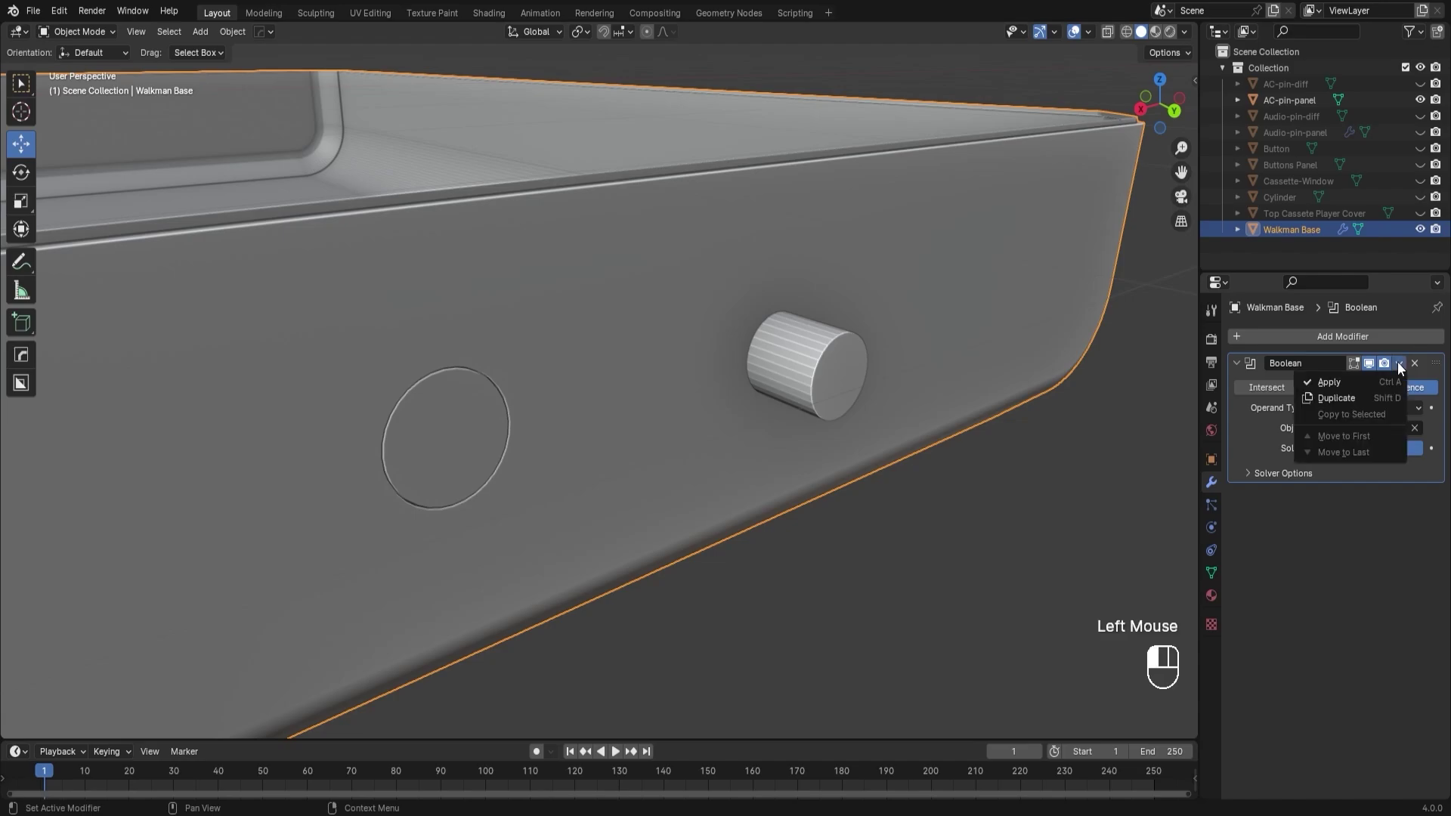
click(1356, 386)
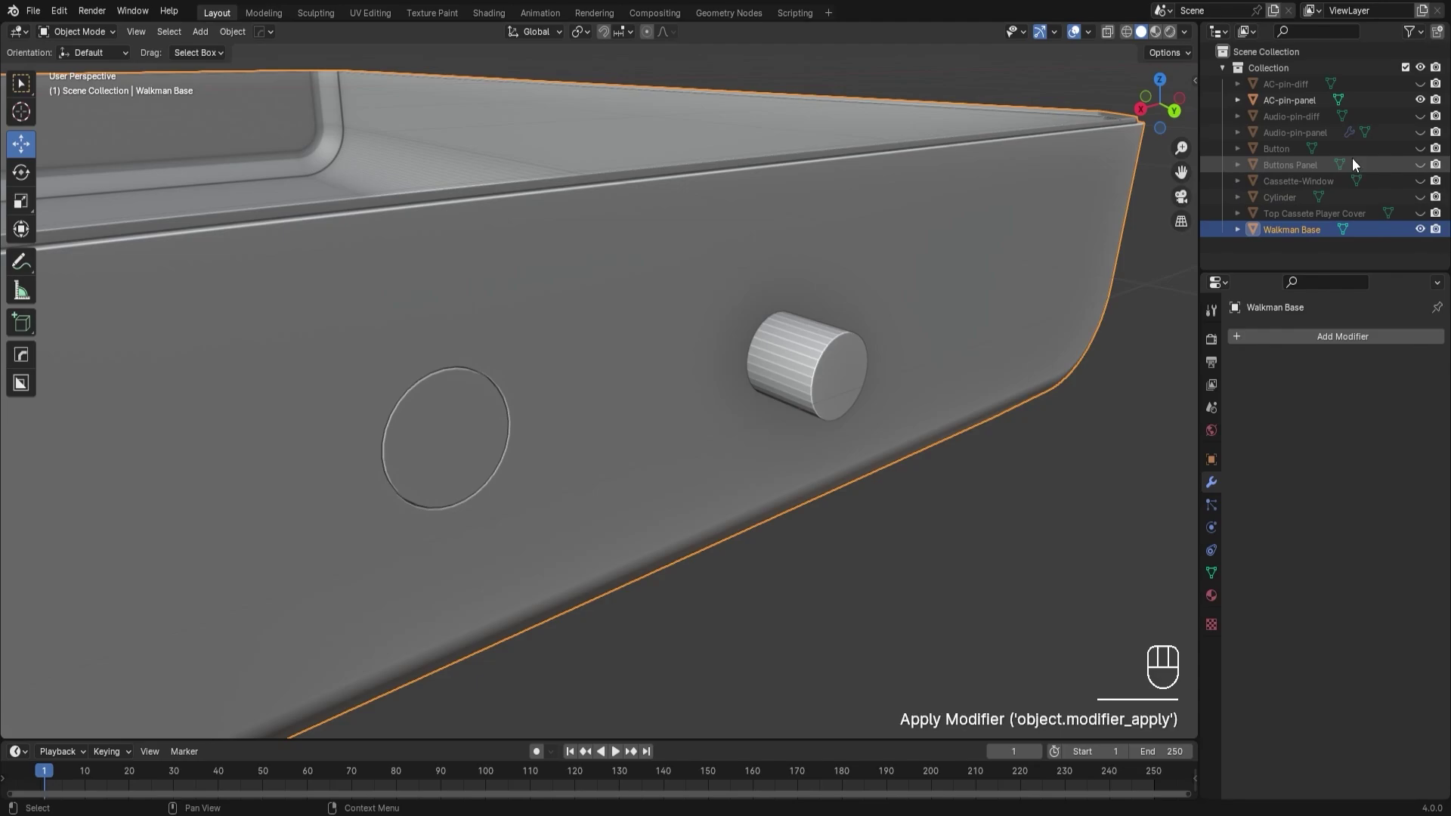
Unhide the Audio-pin-panel cylinder and delete it.
click(1421, 133)
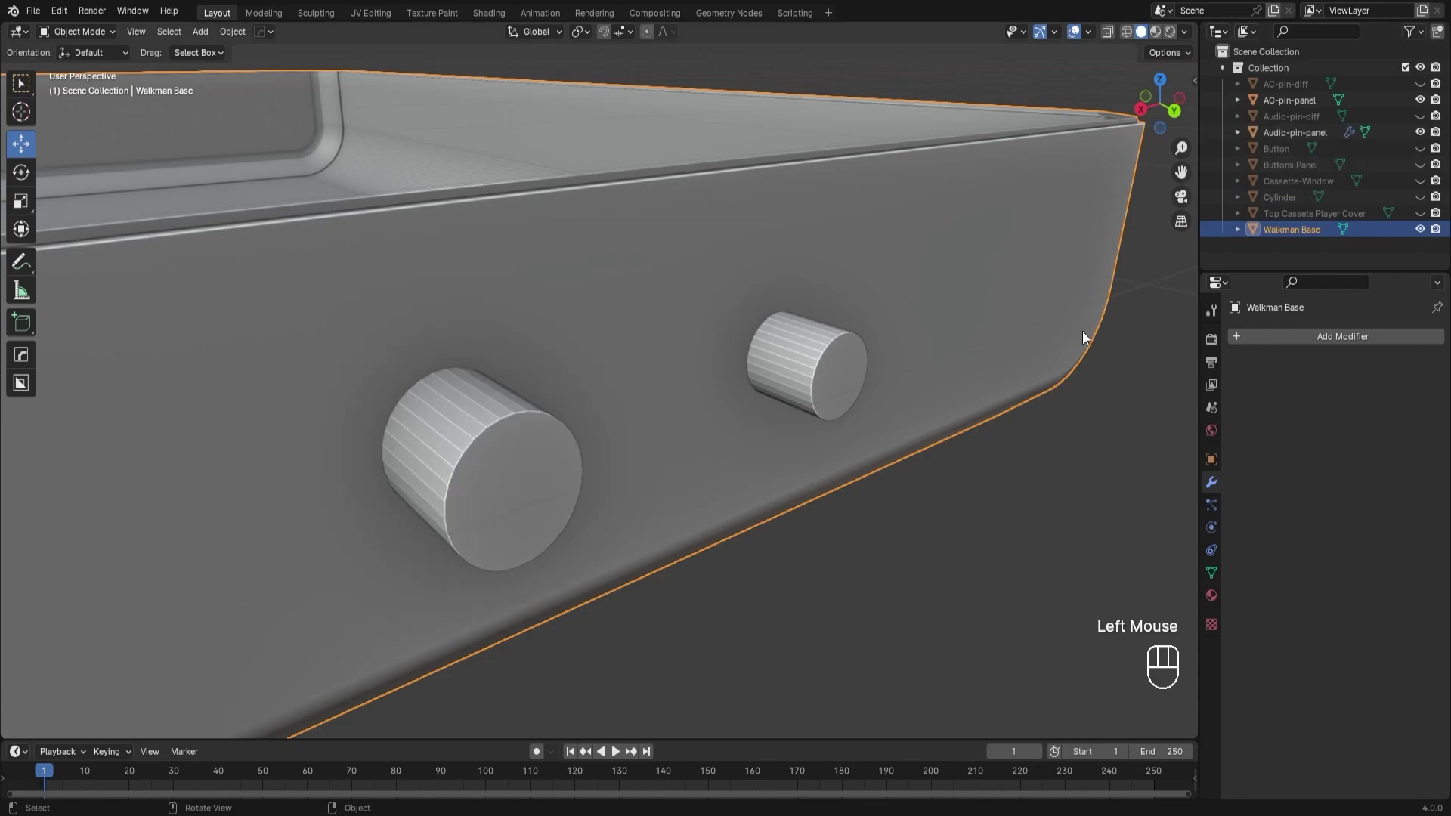
click(536, 436)
key(Delete)
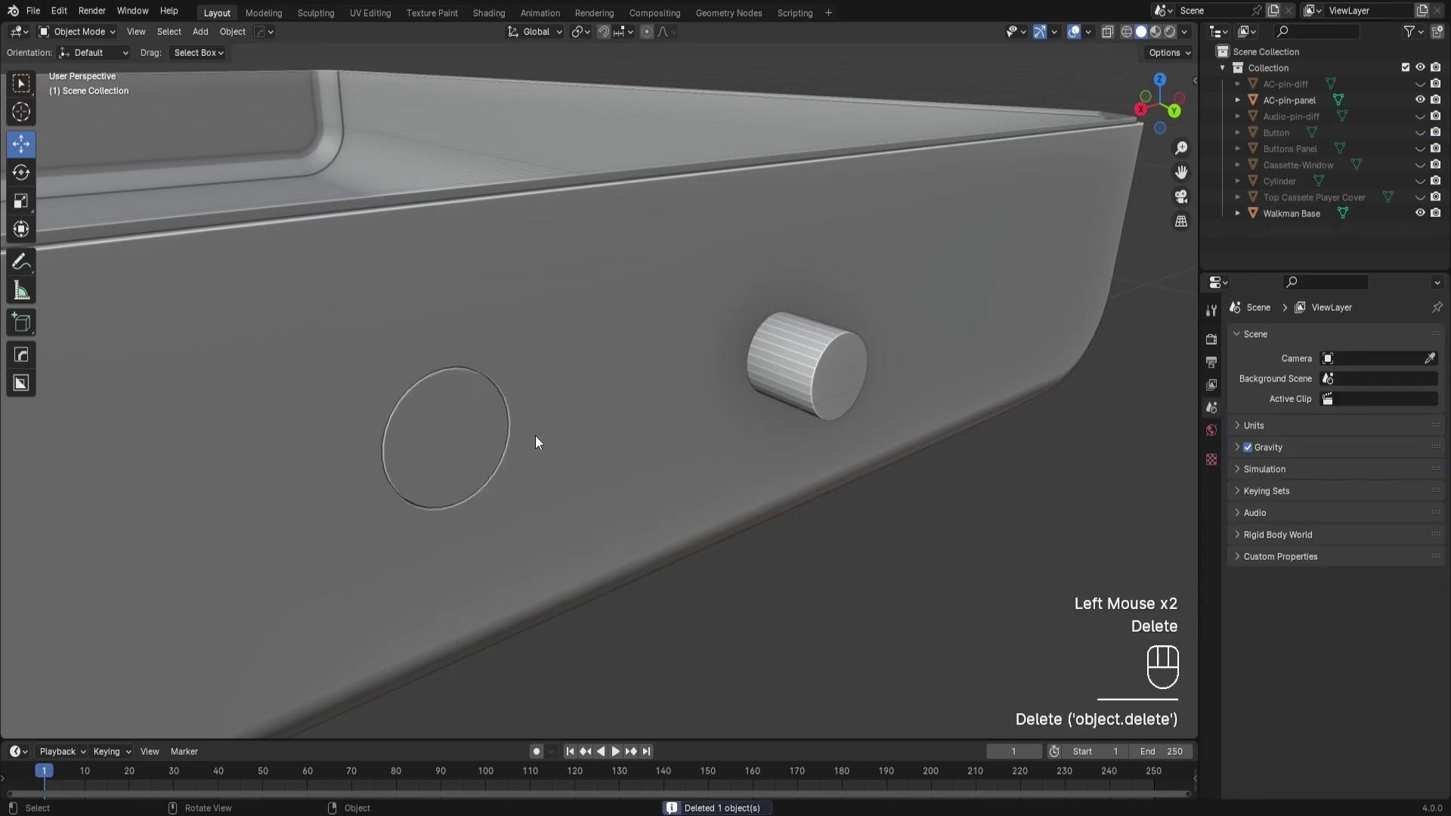
Add a Boolean Difference modifier to the Walkman Base with AC-pin-panel as its object.
click(676, 456)
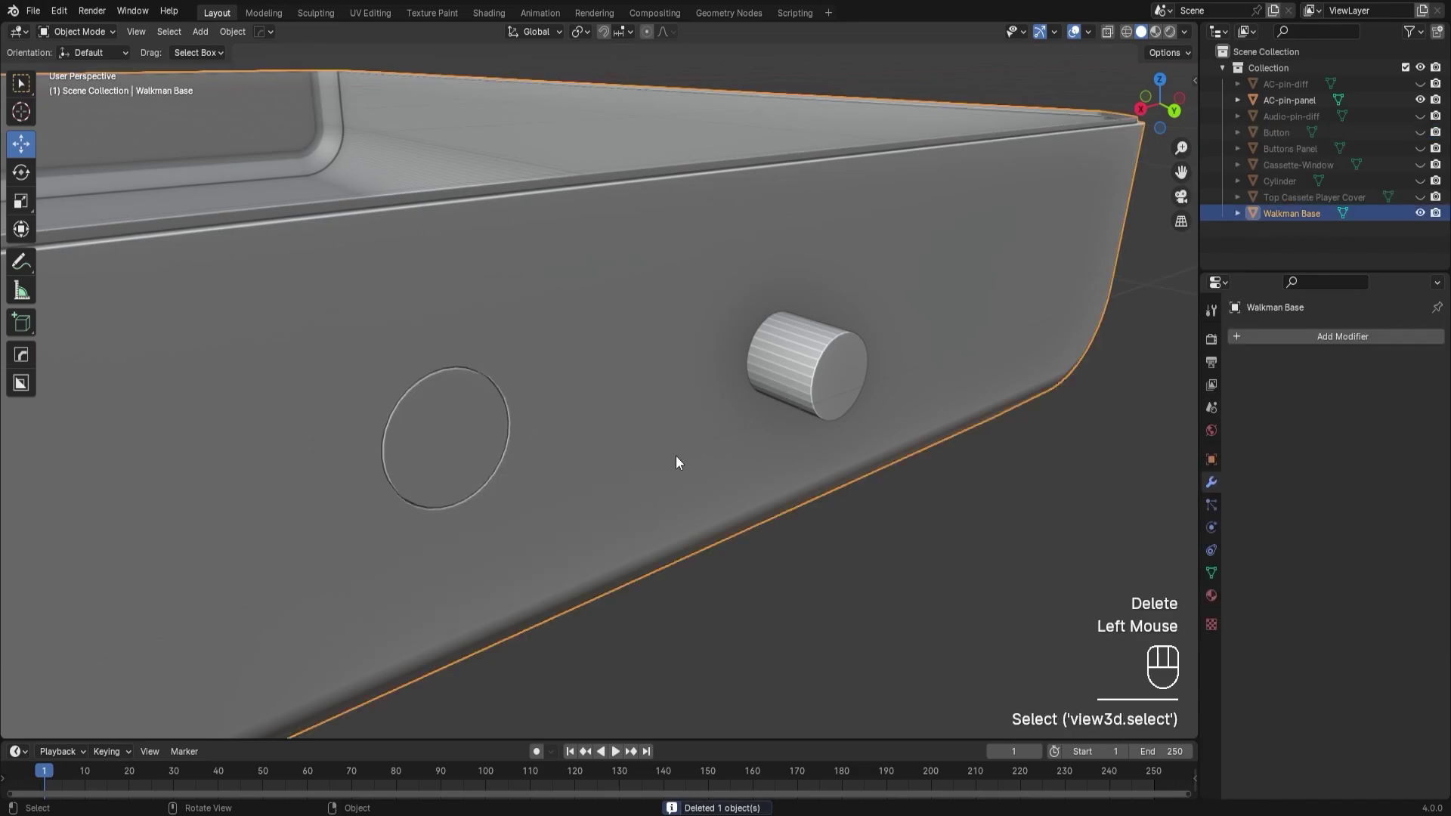
click(1323, 338)
mouse_move(1322, 338)
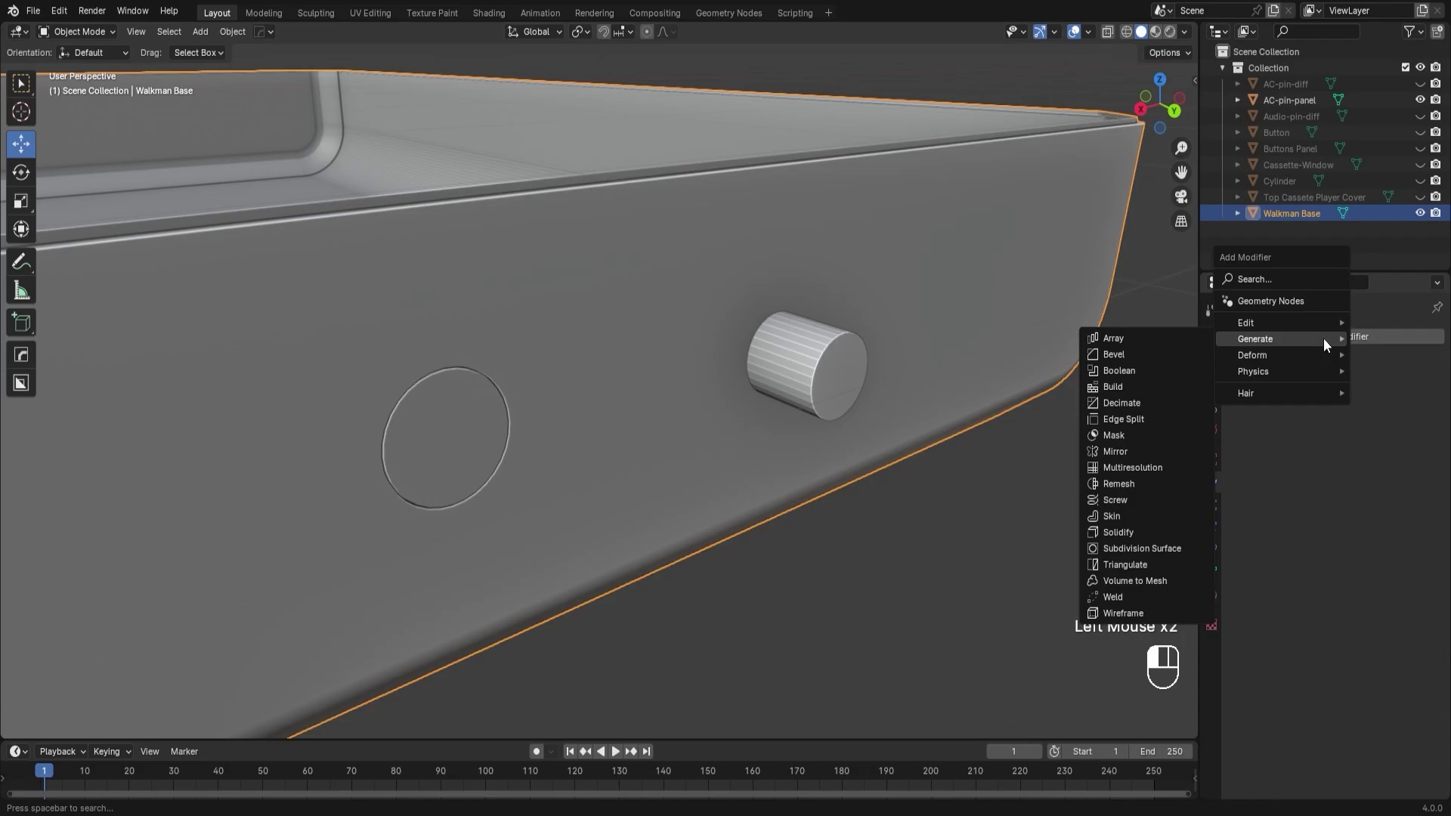
click(1120, 370)
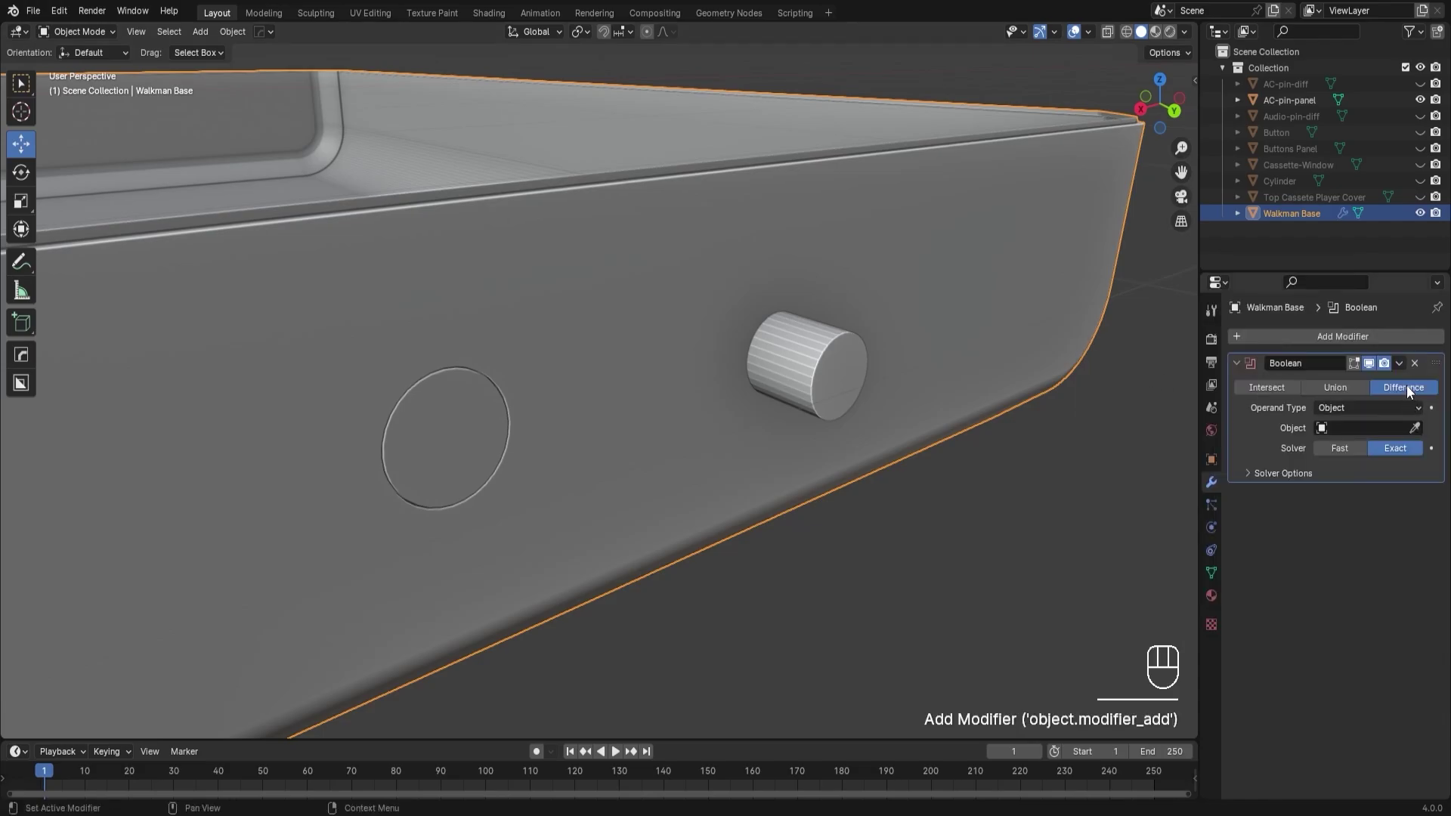
click(1415, 428)
click(850, 382)
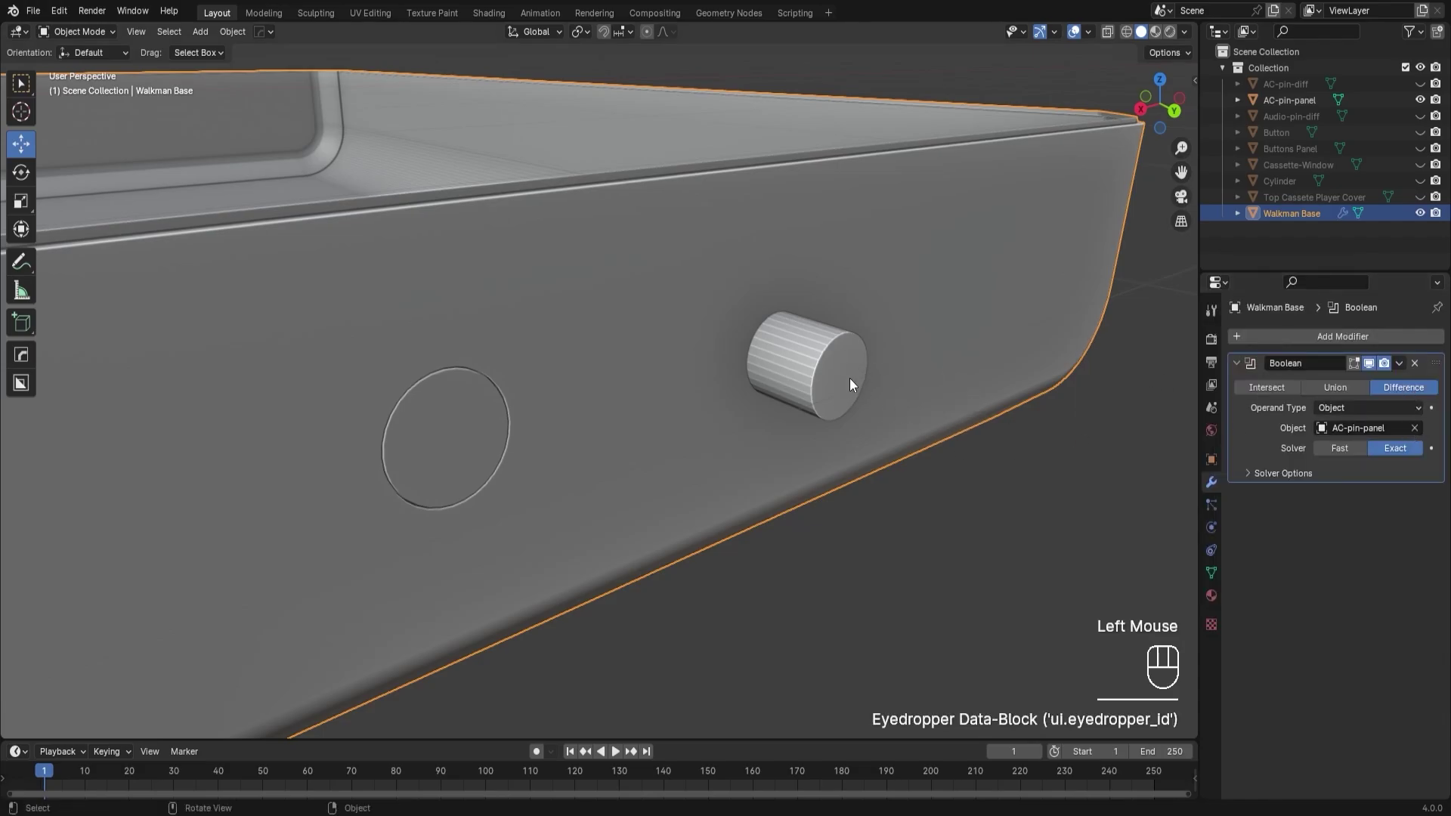
Add a Solidify modifier to the AC-pin-panel cylinder and hide the cylinder.
click(839, 371)
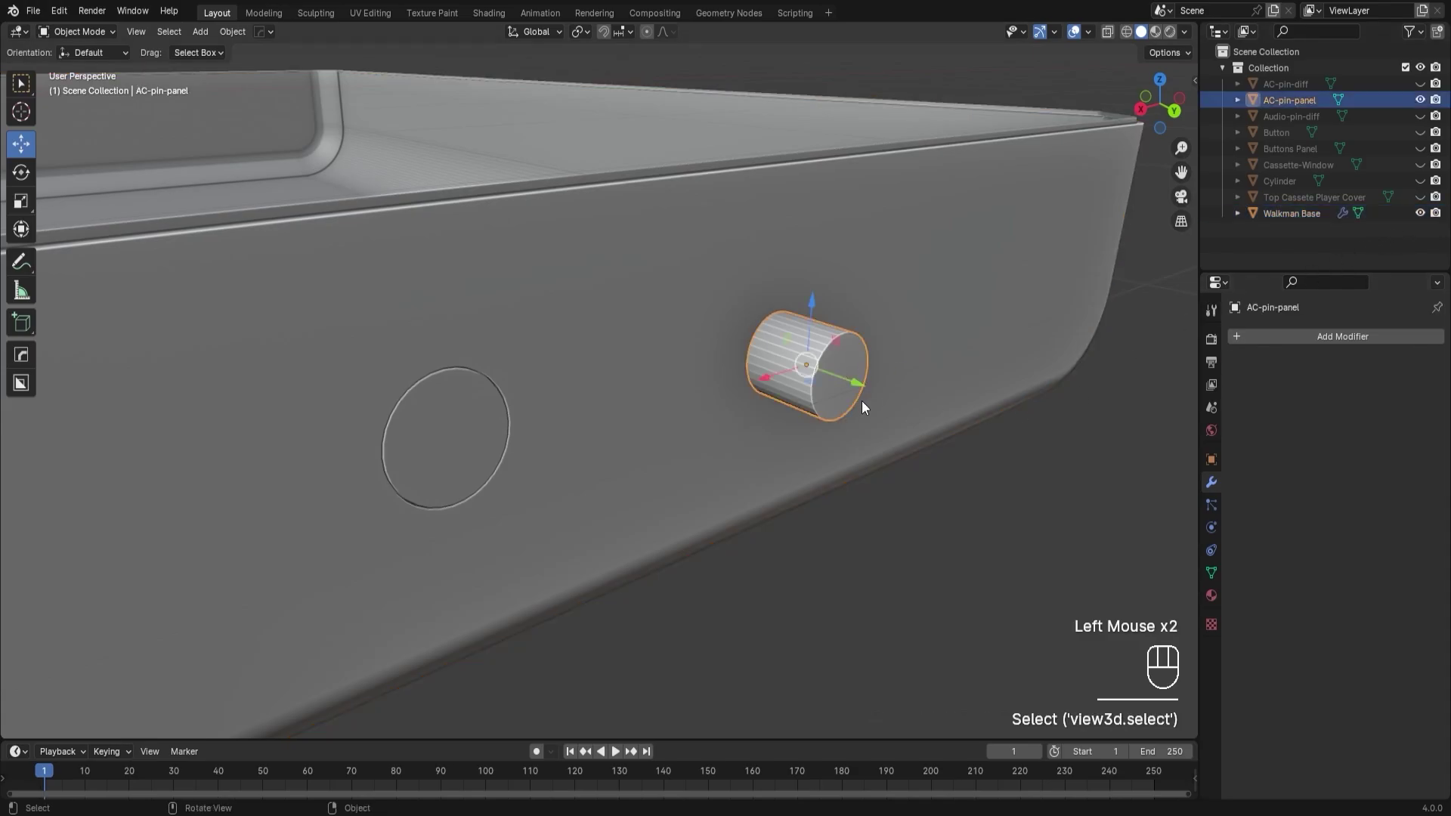
click(1298, 338)
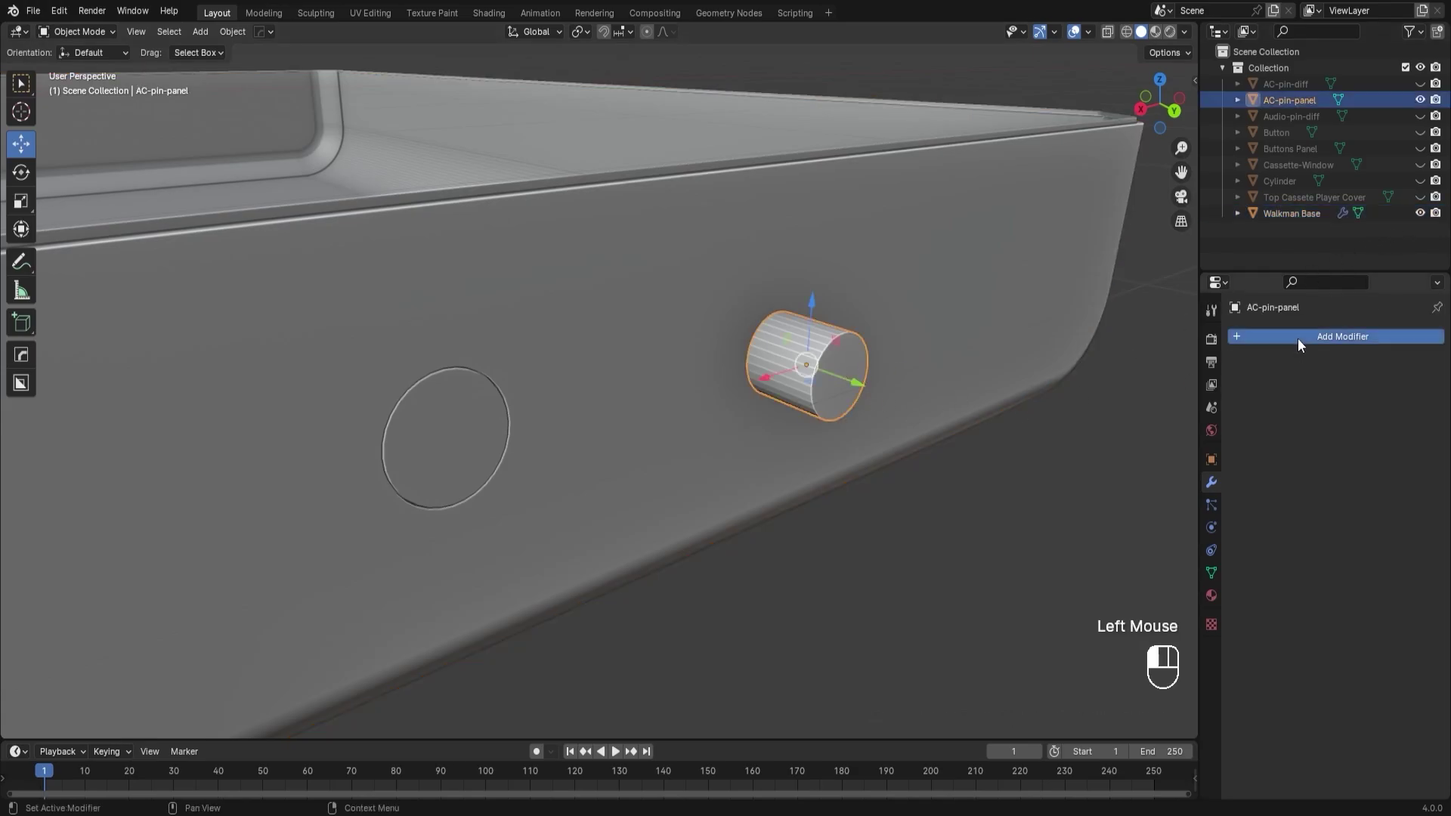
mouse_move(1274, 342)
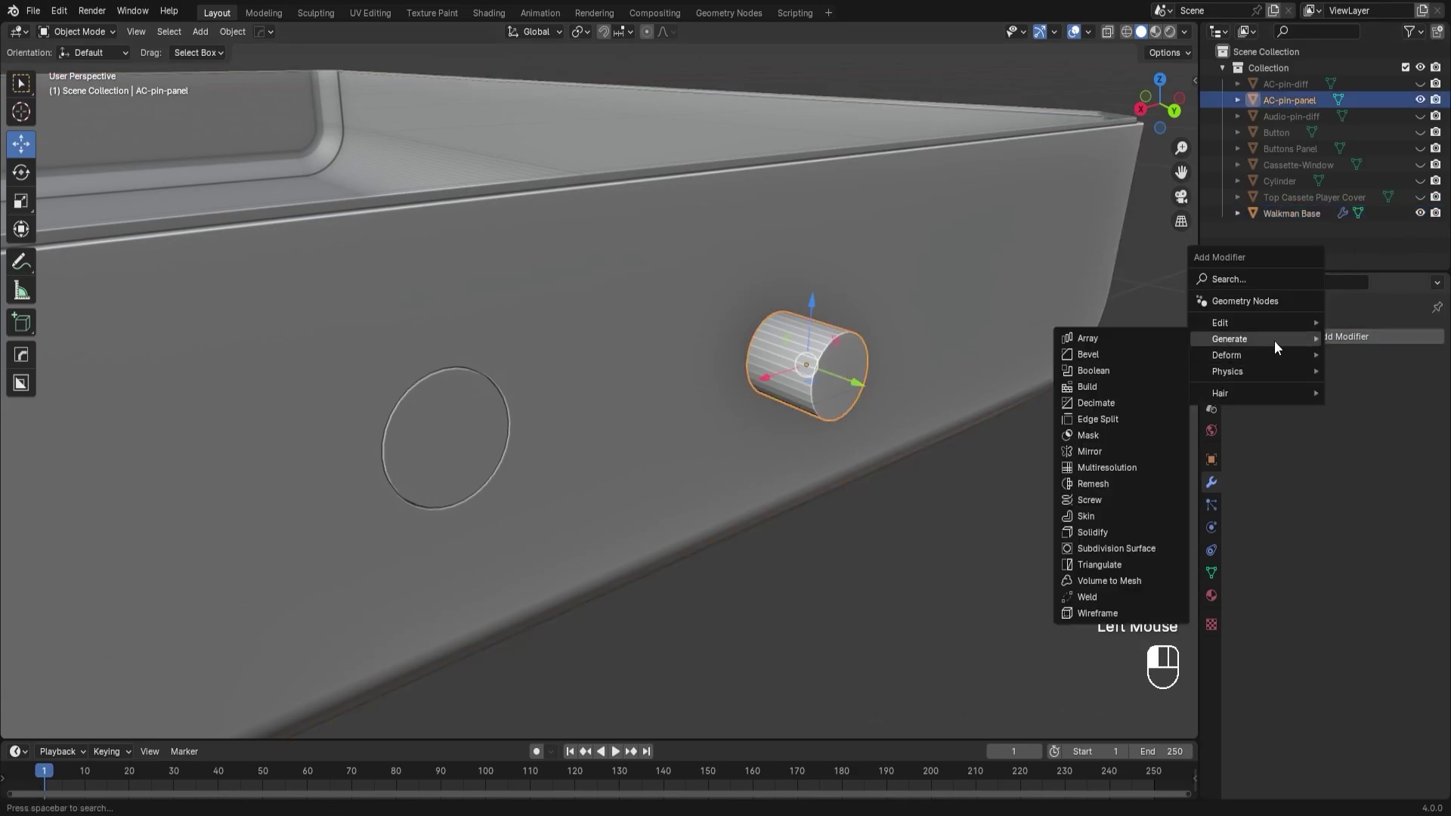
click(1160, 532)
click(1420, 100)
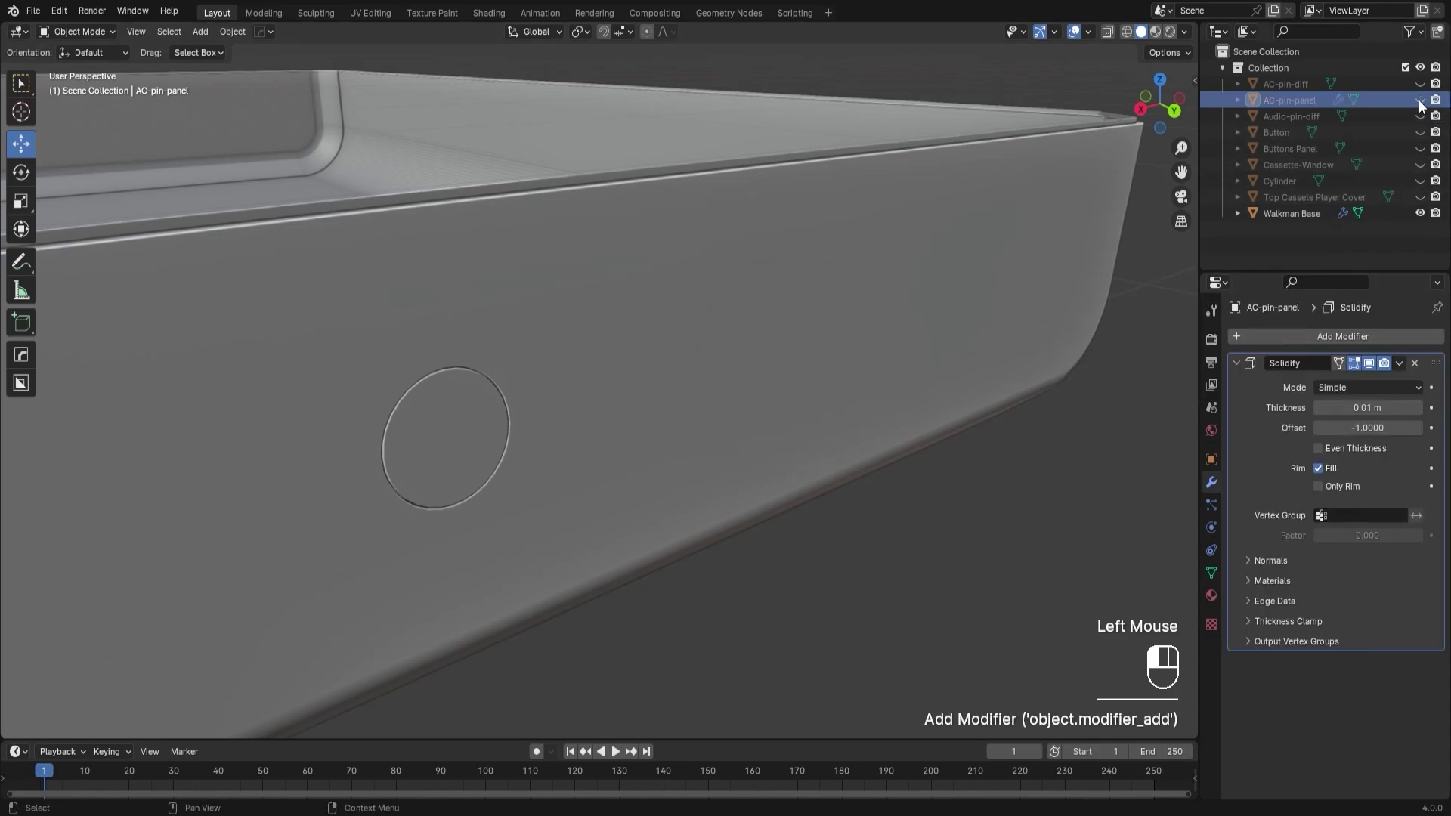
Unhide AC-pin-panel, move it about -0.05 m along Y into the end wall, and hide it again.
click(1421, 99)
middle_drag(1005, 329, 752, 313)
click(796, 337)
drag(795, 337, 772, 330)
click(1420, 100)
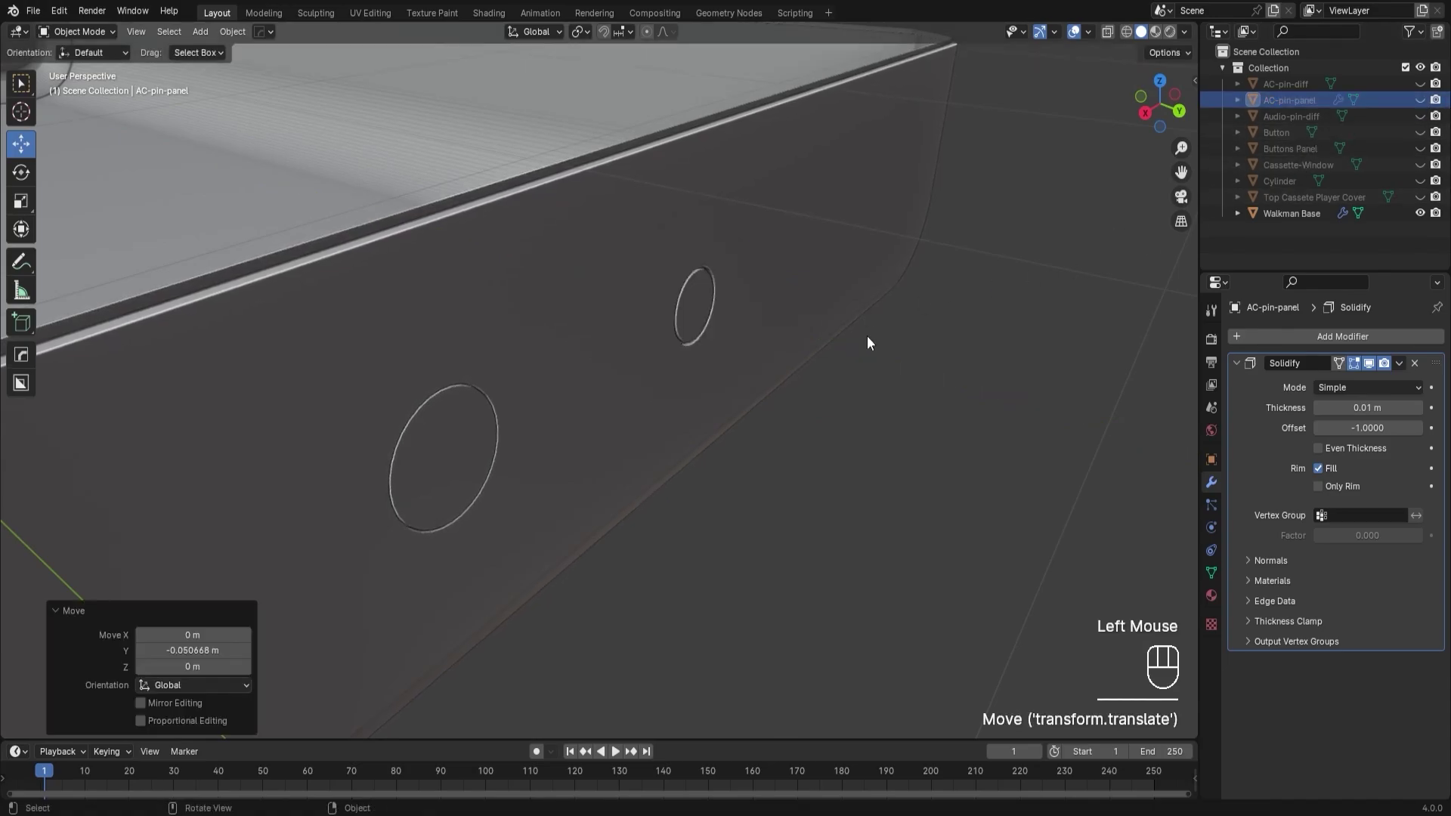
Set AC-pin-panel's Solidify thickness to 0.003 m to thin the groove in the end wall.
middle_drag(867, 335, 1054, 370)
scroll(913, 393, up, 2)
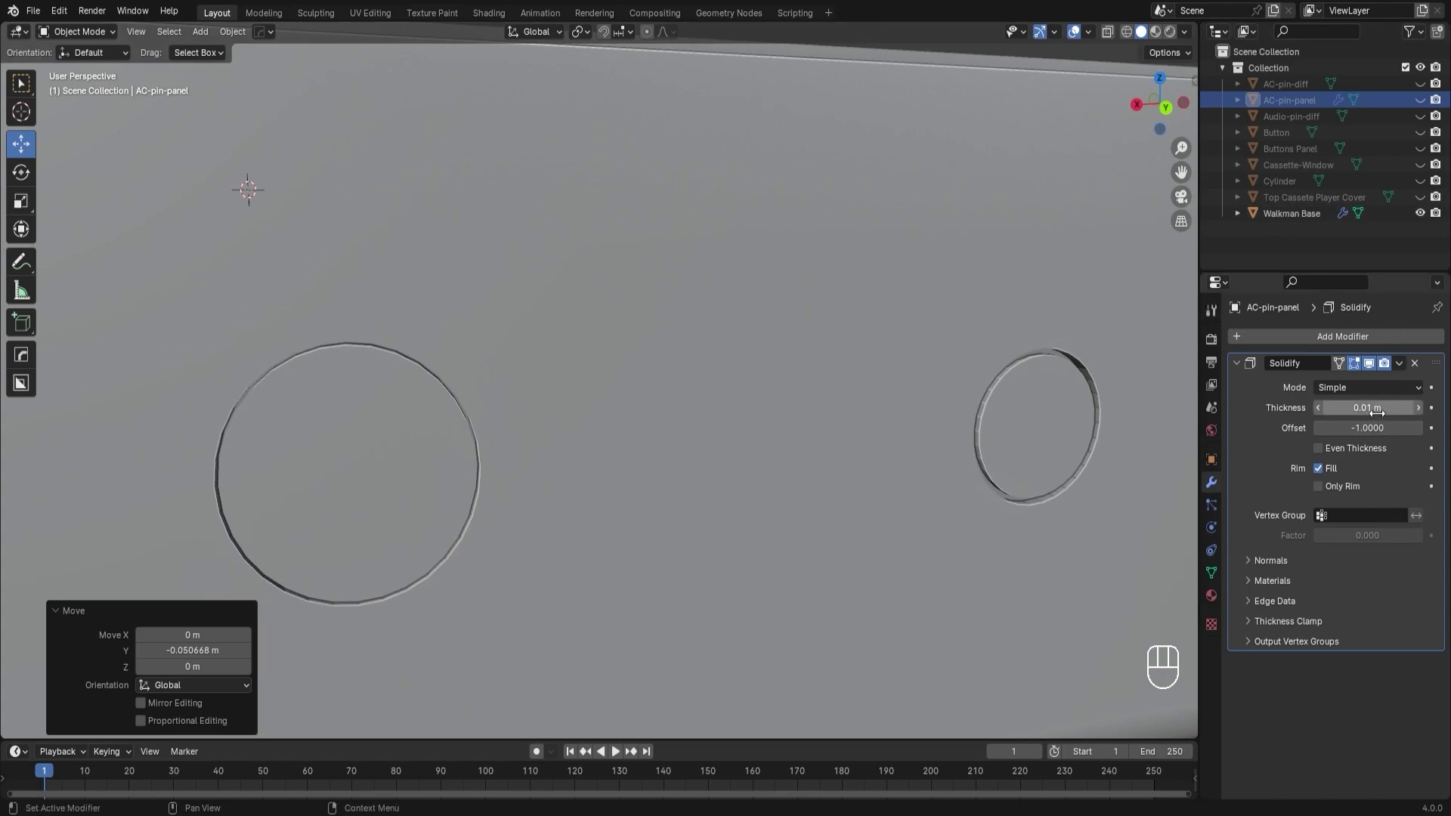
shift+drag(1374, 409, 1337, 408)
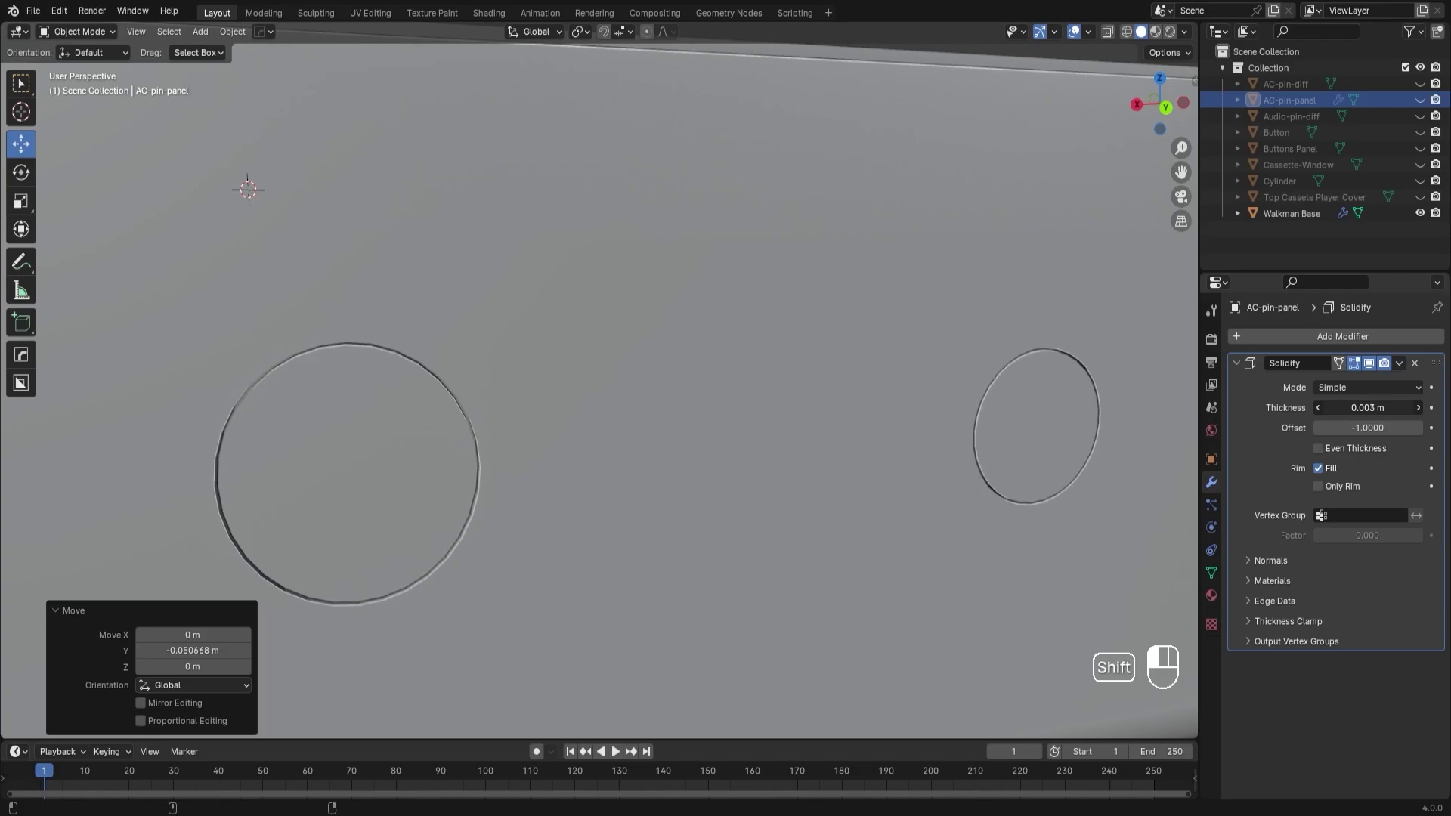
scroll(981, 362, down, 3)
middle_drag(981, 361, 986, 397)
Apply the Boolean modifier on the Walkman Base and delete the AC-pin-panel object.
click(1292, 214)
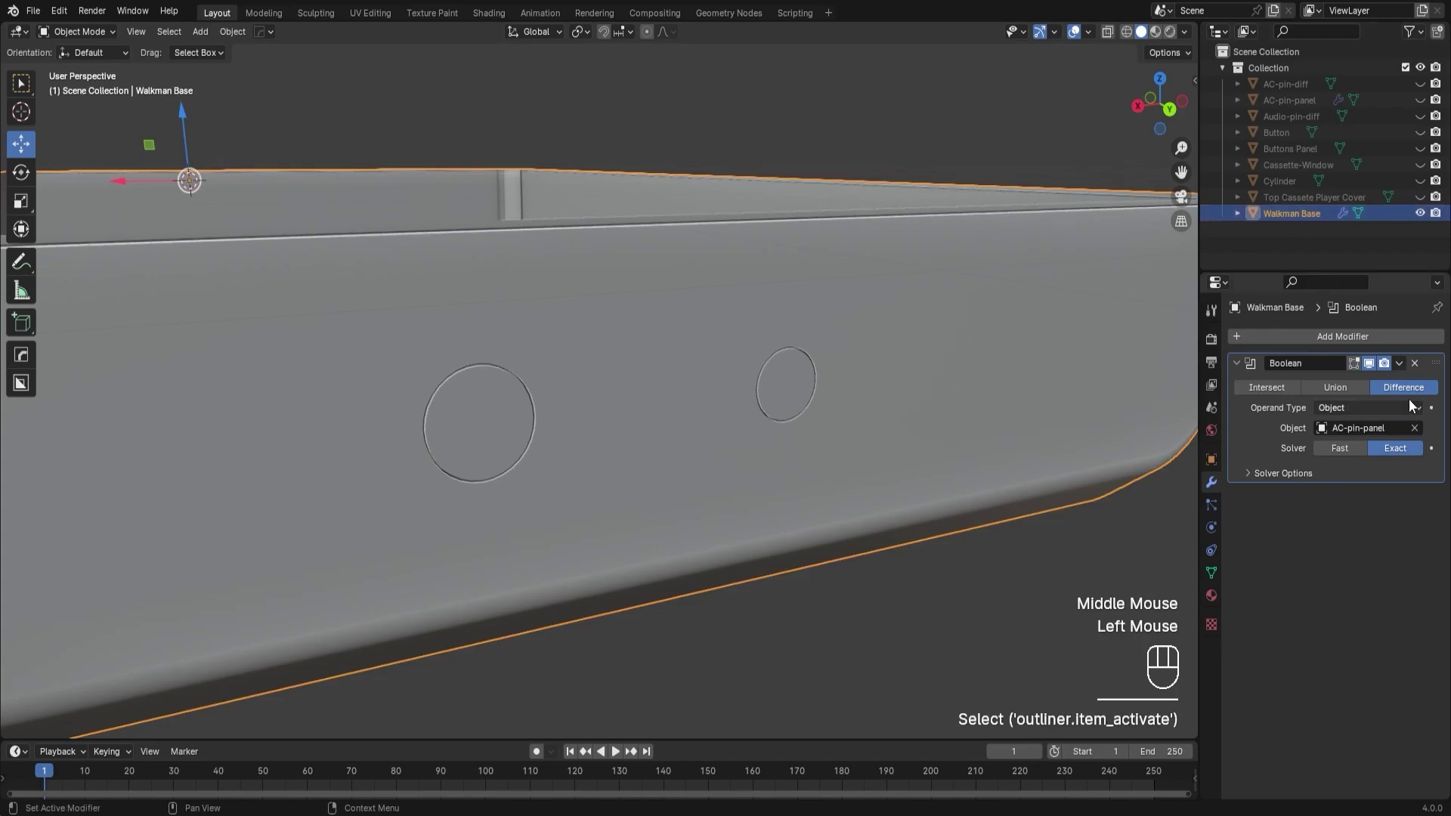
click(1399, 364)
click(1377, 383)
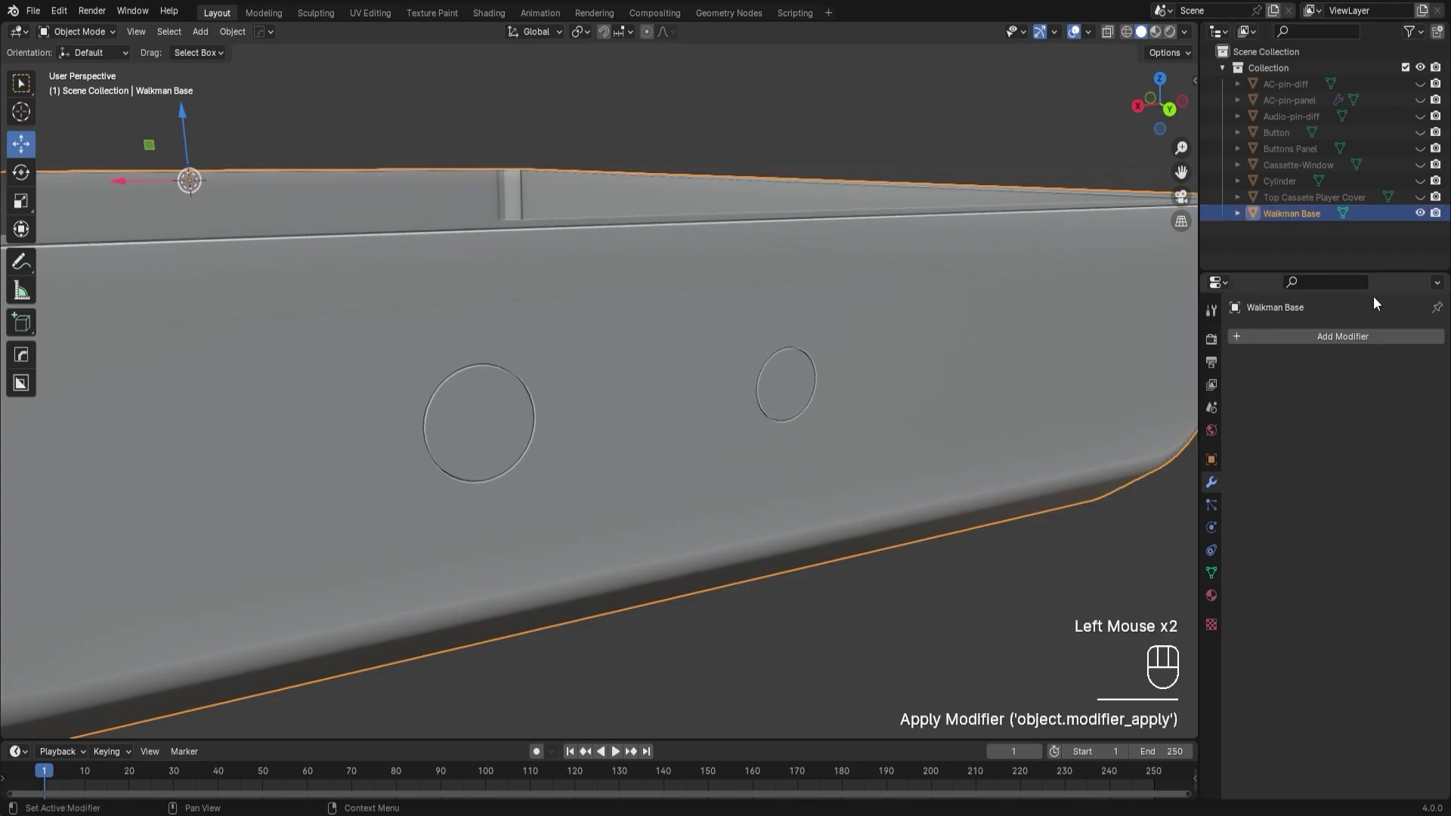
click(1312, 105)
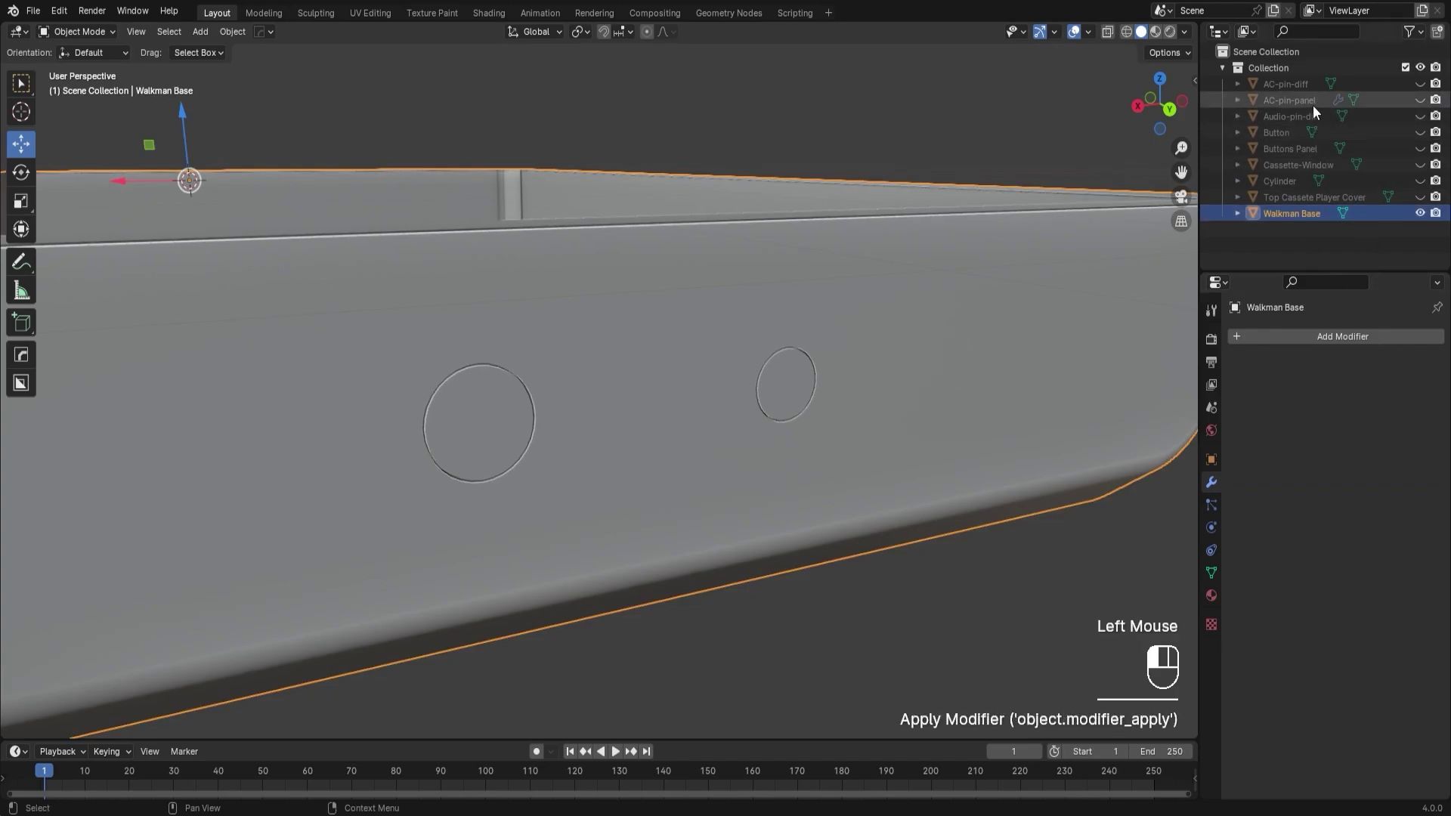
key(Delete)
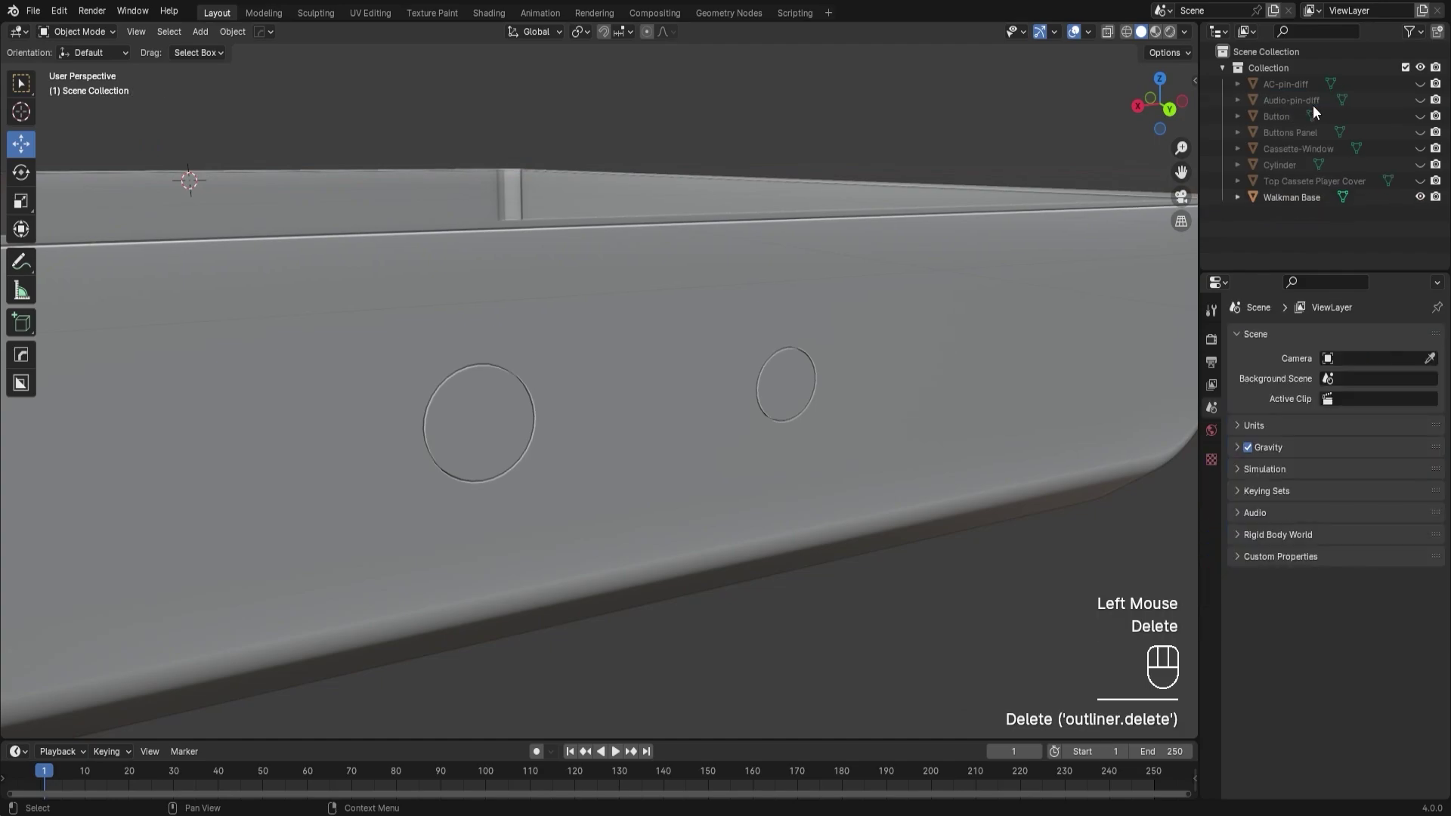
Unhide AC-pin-diff and Audio-pin-diff and shift each cylinder slightly along Y toward the end wall.
click(1421, 83)
click(1420, 100)
middle_drag(1109, 224, 755, 378)
click(483, 479)
drag(534, 501, 516, 490)
click(809, 355)
drag(818, 360, 809, 353)
Add a Boolean Difference modifier to the Walkman Base with Audio-pin-diff as its object.
middle_drag(809, 352, 622, 431)
scroll(614, 350, up, 3)
scroll(458, 416, down, 2)
middle_drag(458, 415, 671, 479)
click(671, 479)
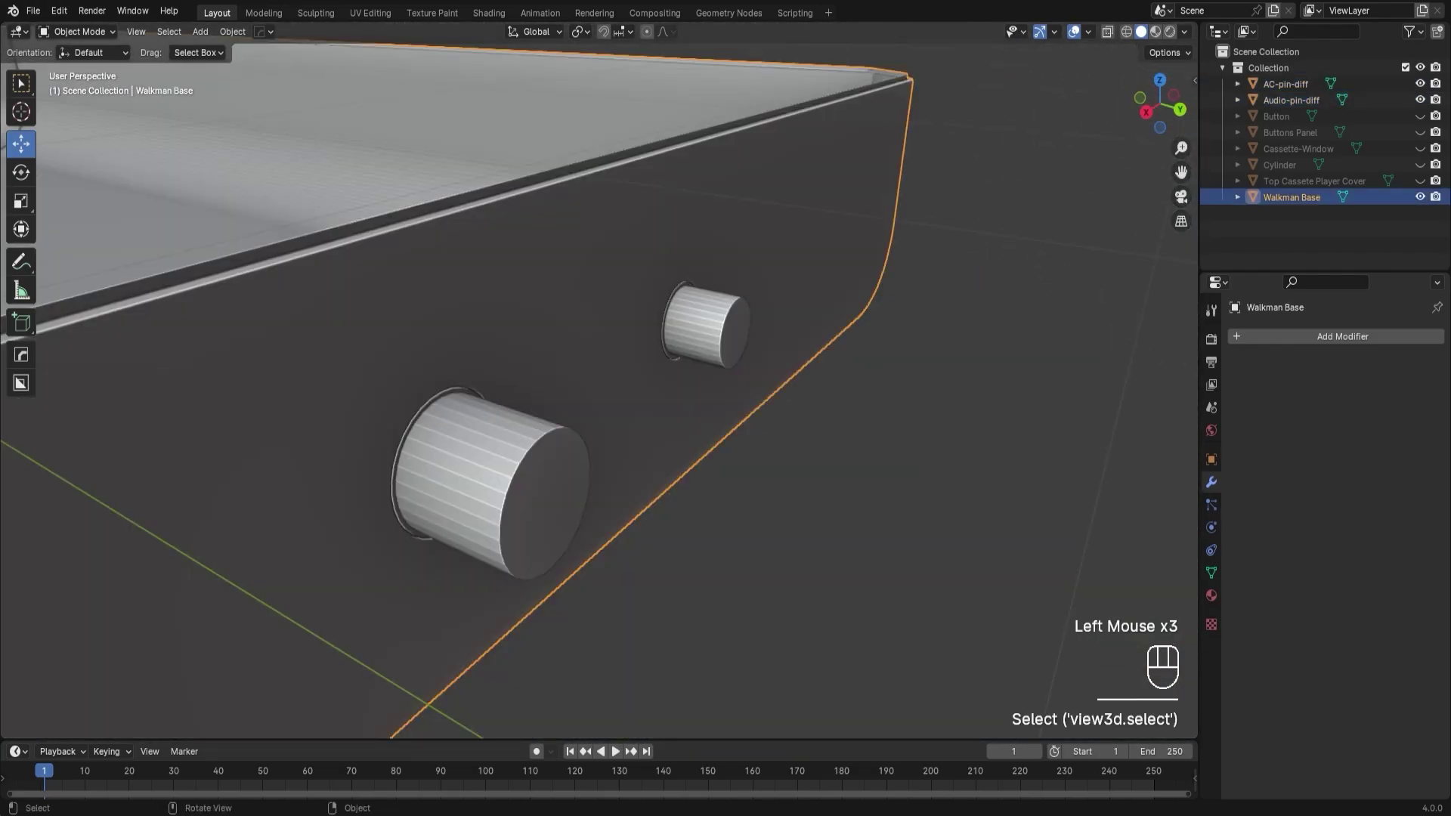
middle_drag(806, 412, 832, 333)
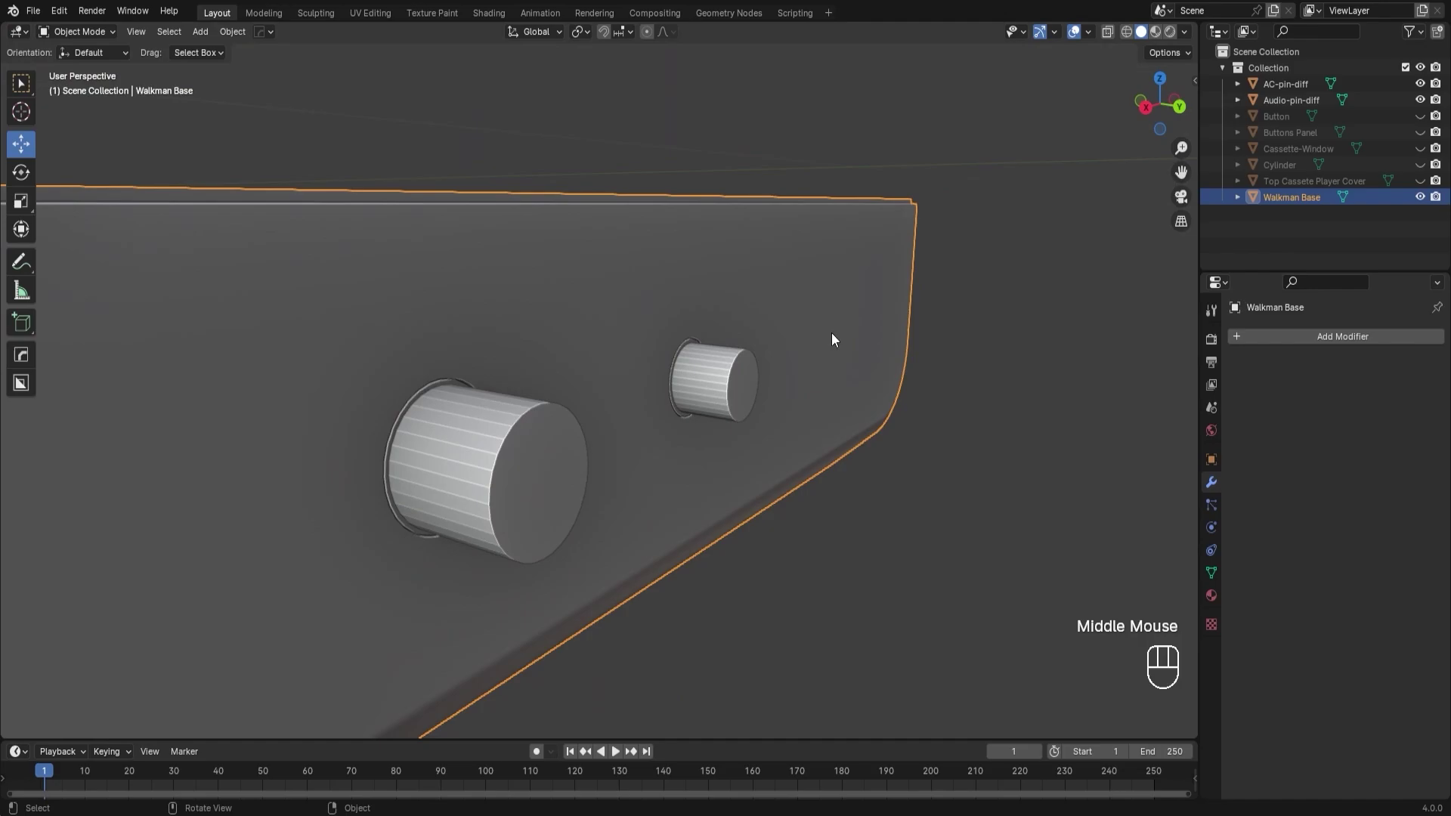
click(1297, 341)
mouse_move(1295, 338)
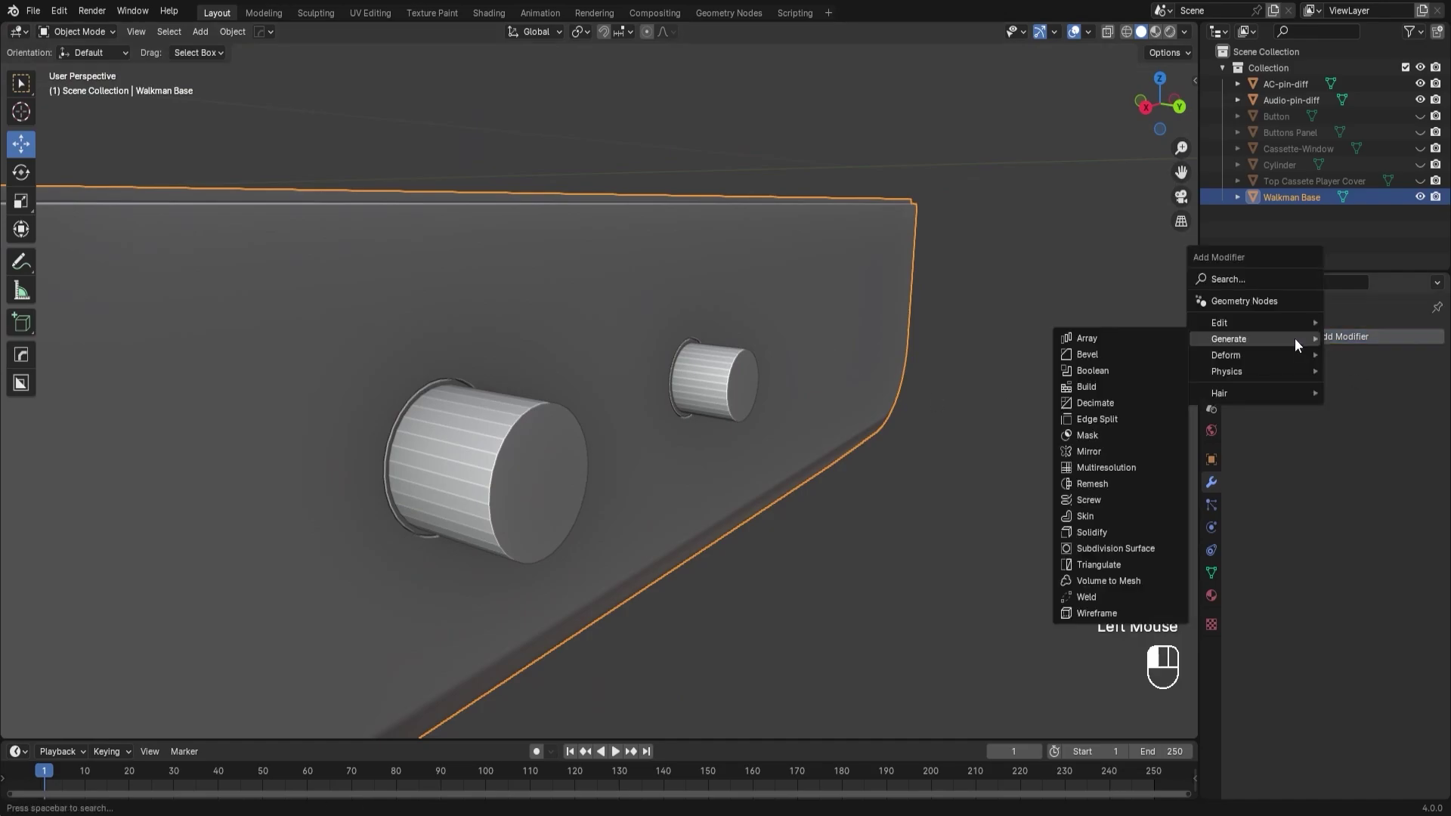
click(1132, 373)
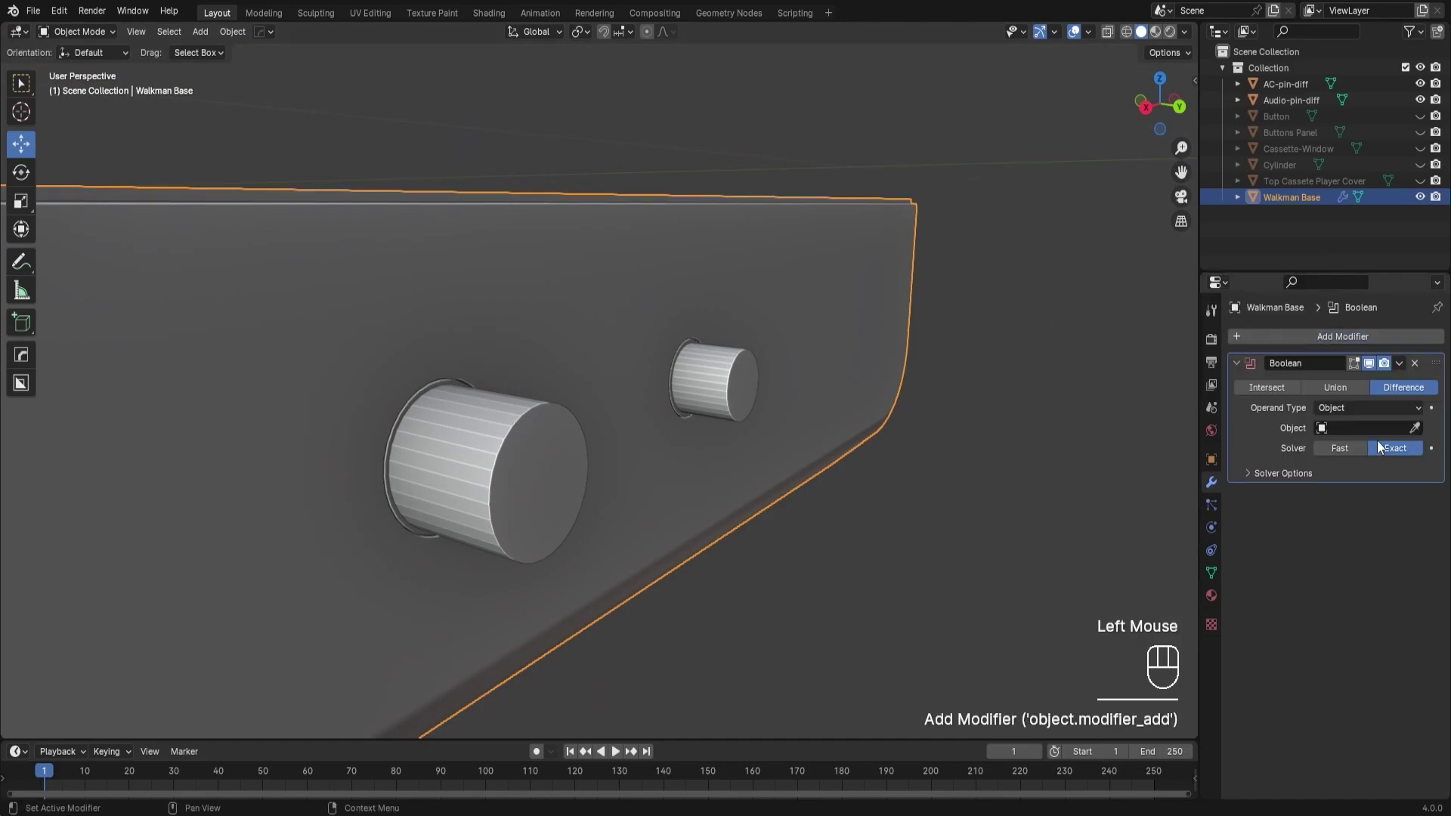
click(1416, 428)
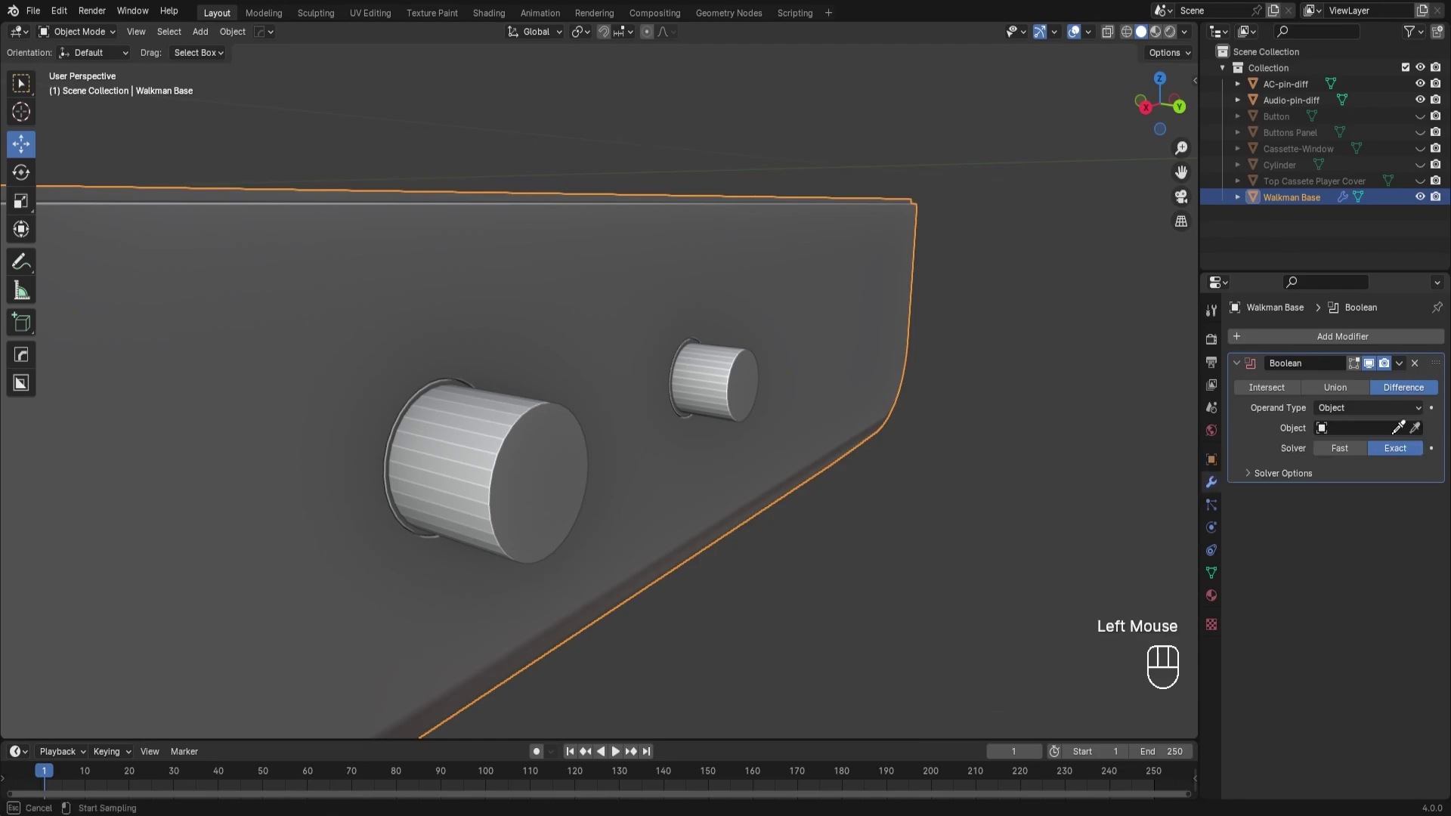
click(505, 472)
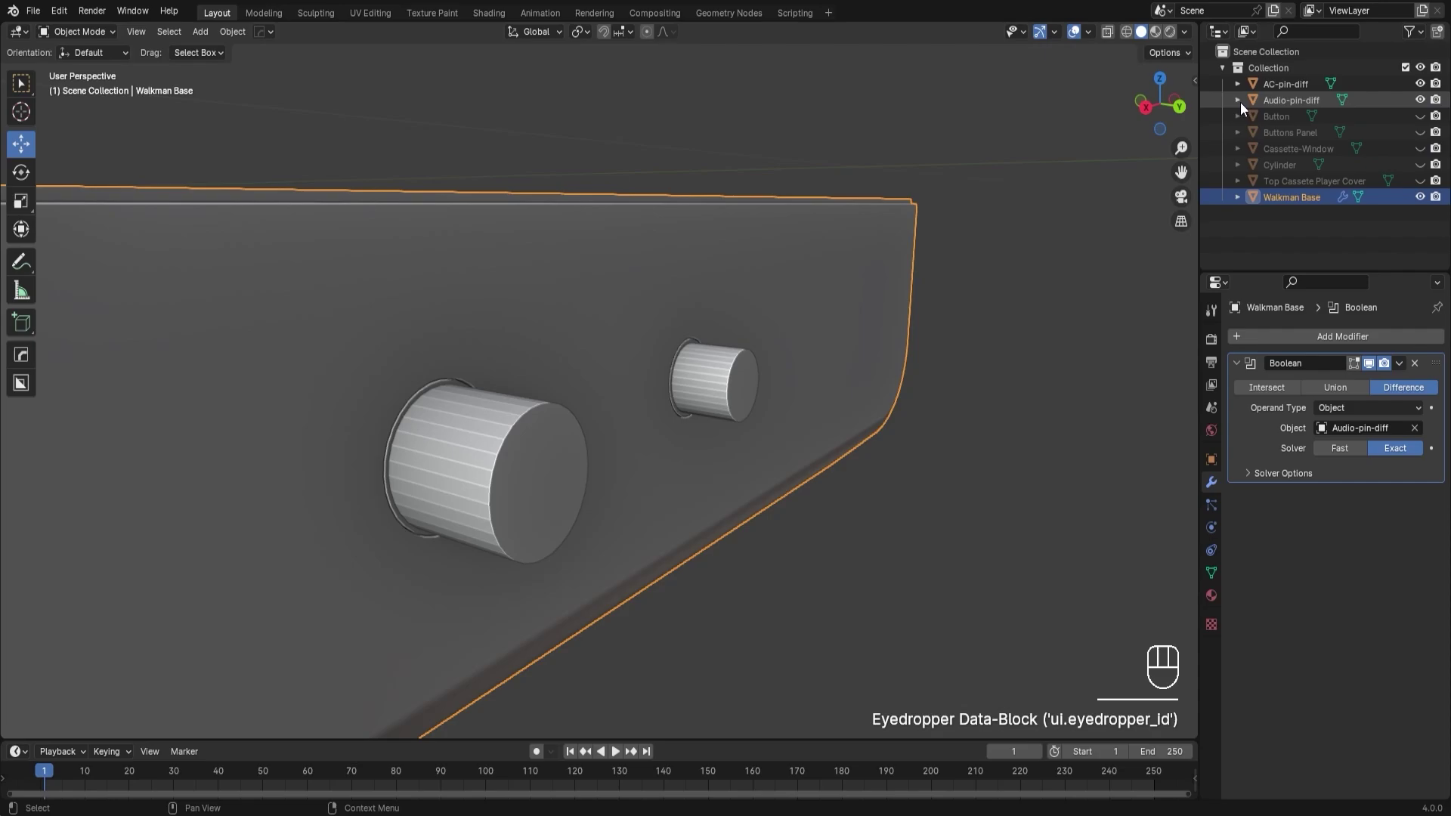
Move the Audio-pin-diff cylinder -0.0235 m along Y to deepen the audio socket, and hide it.
click(1421, 100)
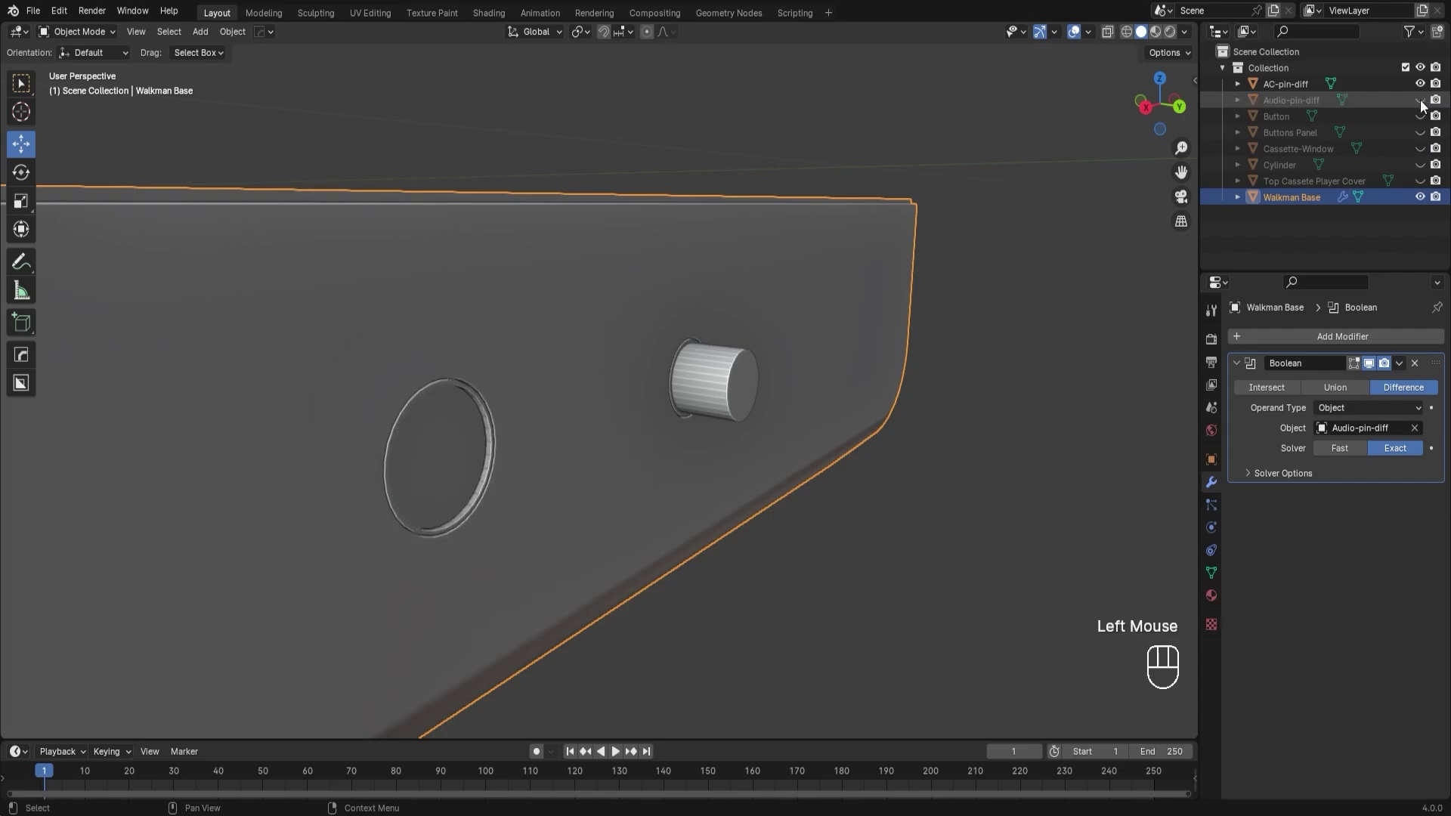
mouse_move(680, 261)
middle_down()
mouse_move(640, 193)
mouse_move(696, 267)
middle_up()
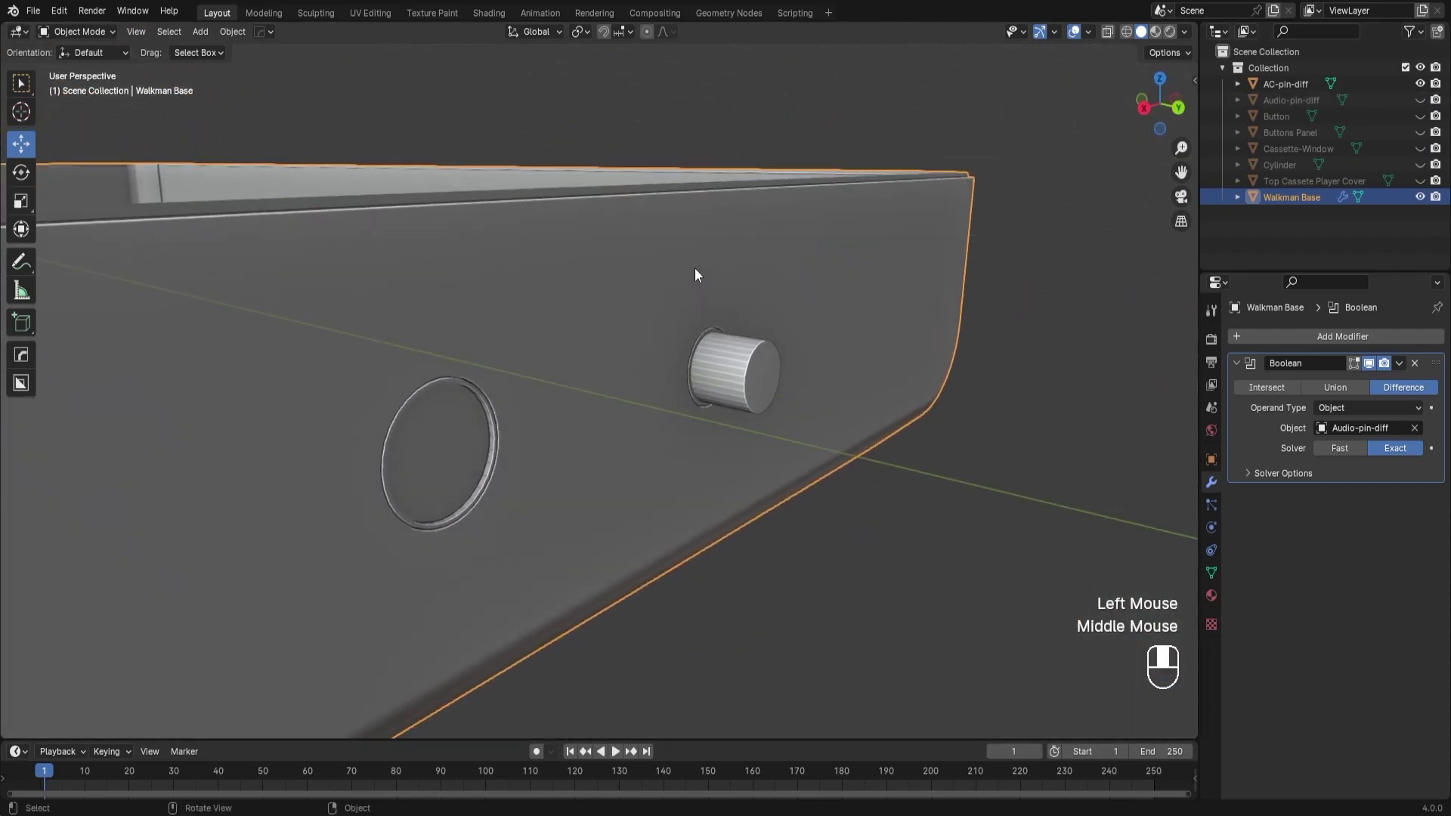
click(1420, 100)
click(1304, 100)
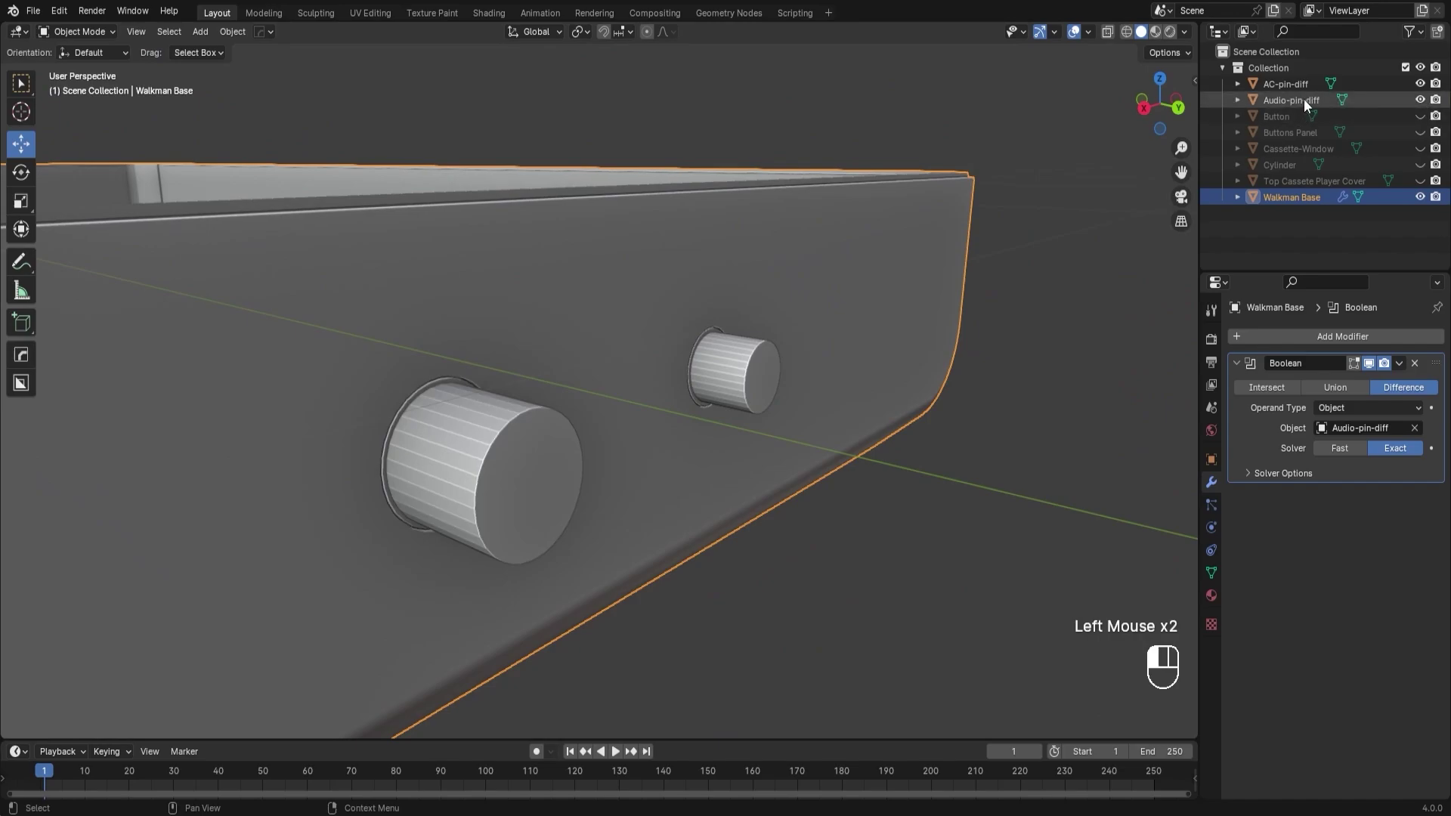
drag(525, 488, 515, 480)
click(1420, 100)
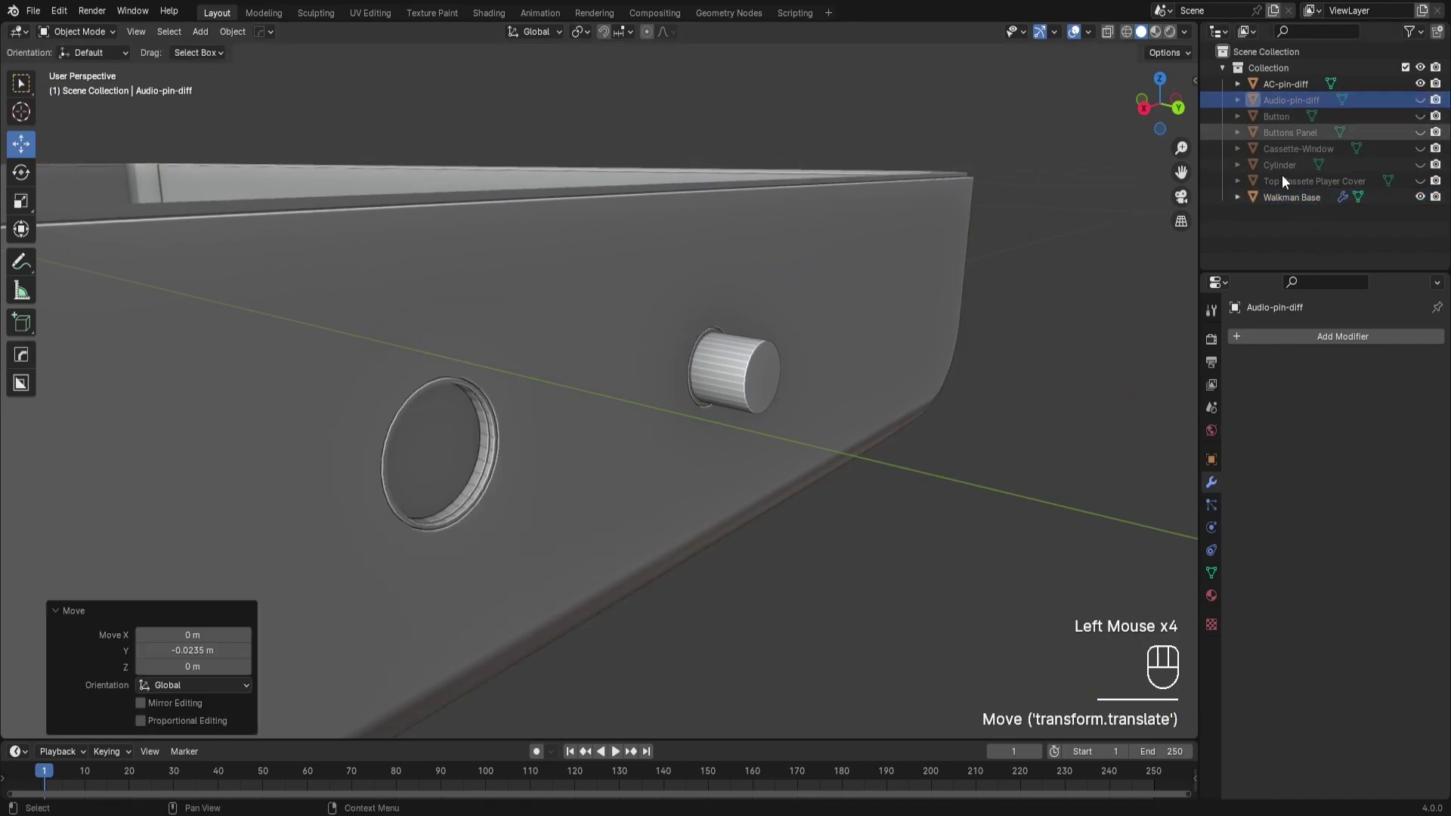
Move Audio-pin-diff about -0.111 m further along Y to deepen the audio socket, and hide it.
mouse_move(907, 302)
middle_down()
mouse_move(872, 313)
mouse_move(773, 280)
mouse_move(733, 308)
mouse_move(864, 338)
mouse_move(895, 325)
mouse_move(887, 313)
middle_up()
scroll(515, 384, down, 4)
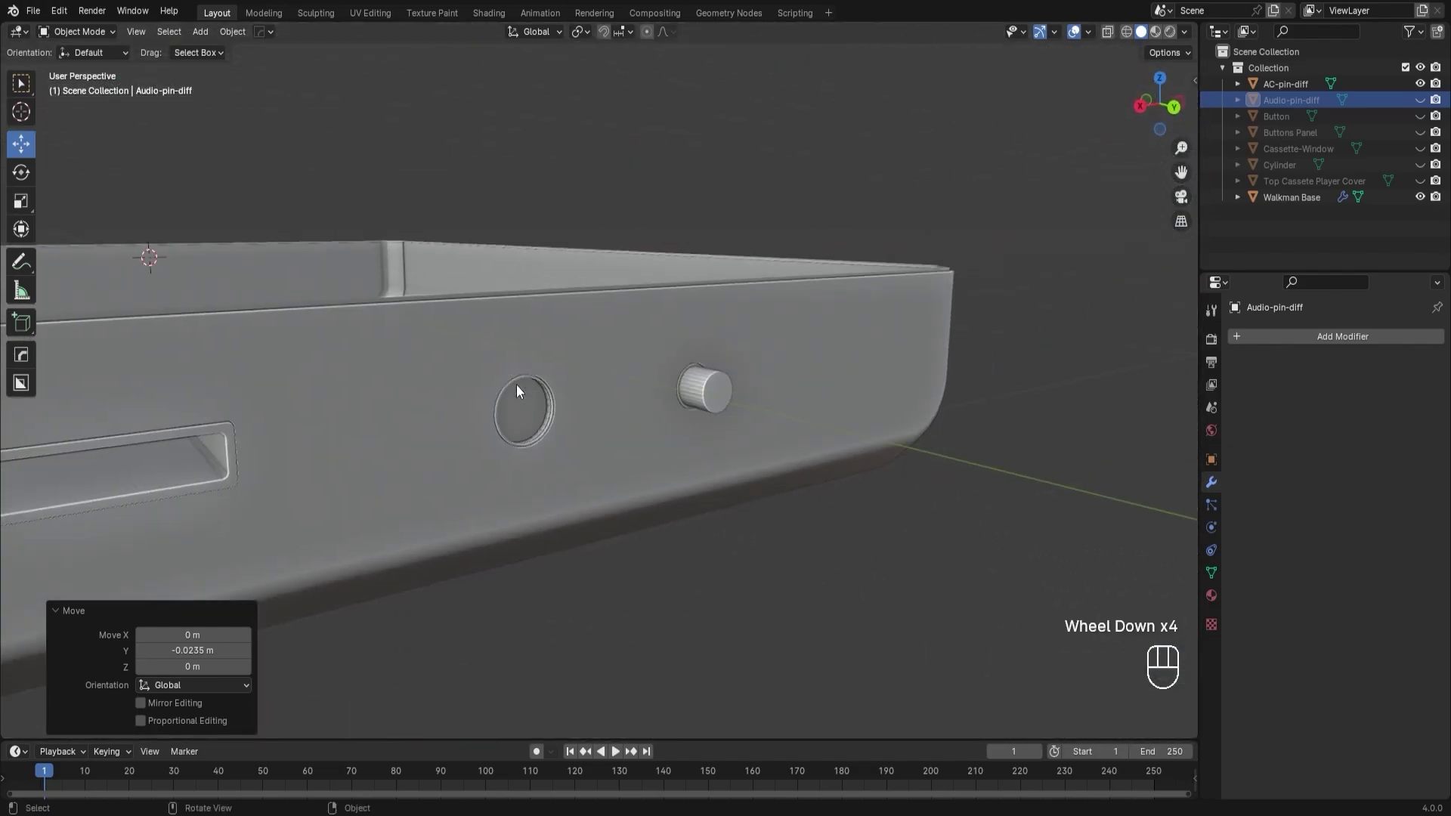
scroll(523, 379, up, 4)
middle_drag(523, 380, 543, 423)
scroll(391, 427, down, 2)
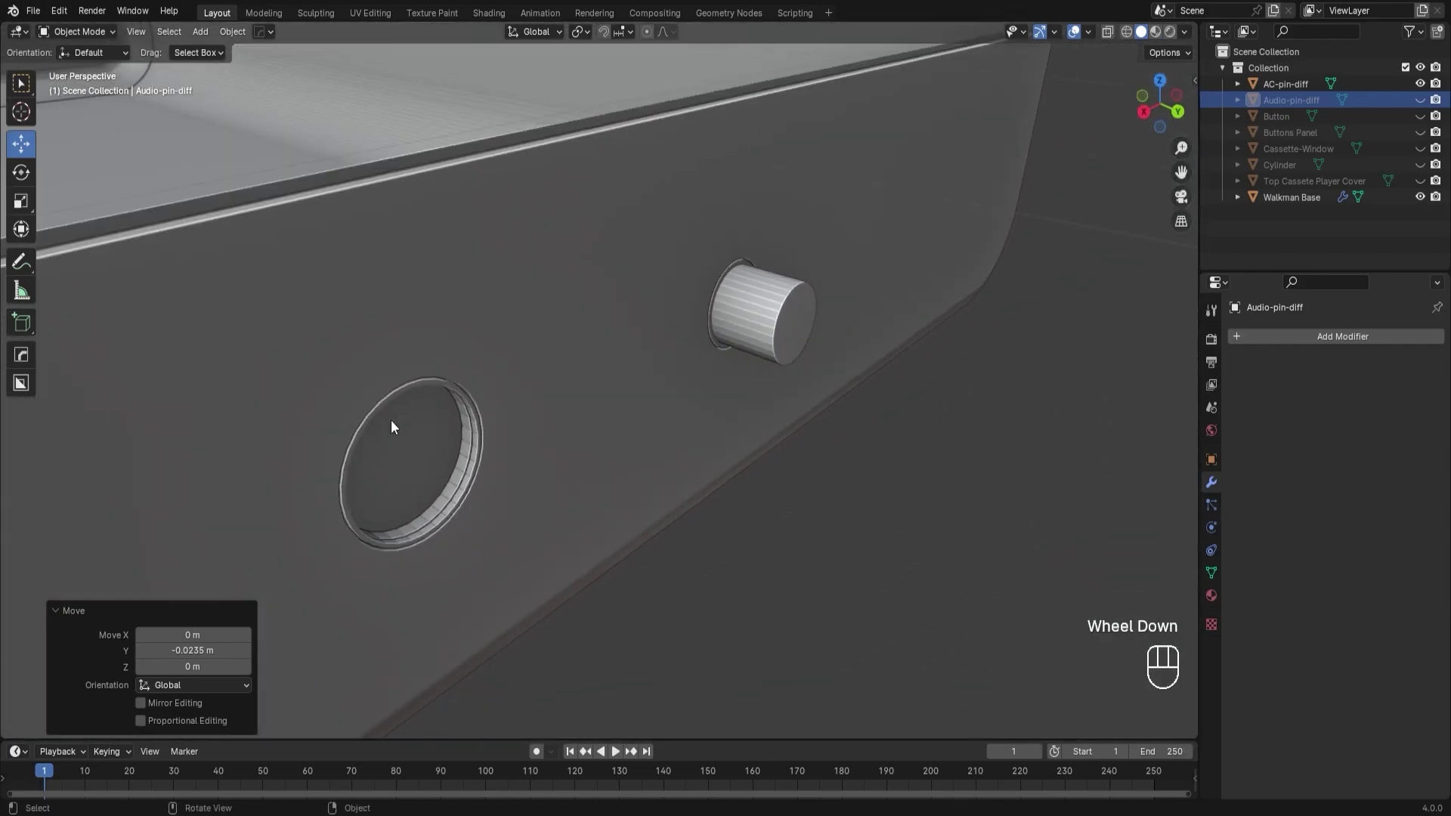
click(406, 453)
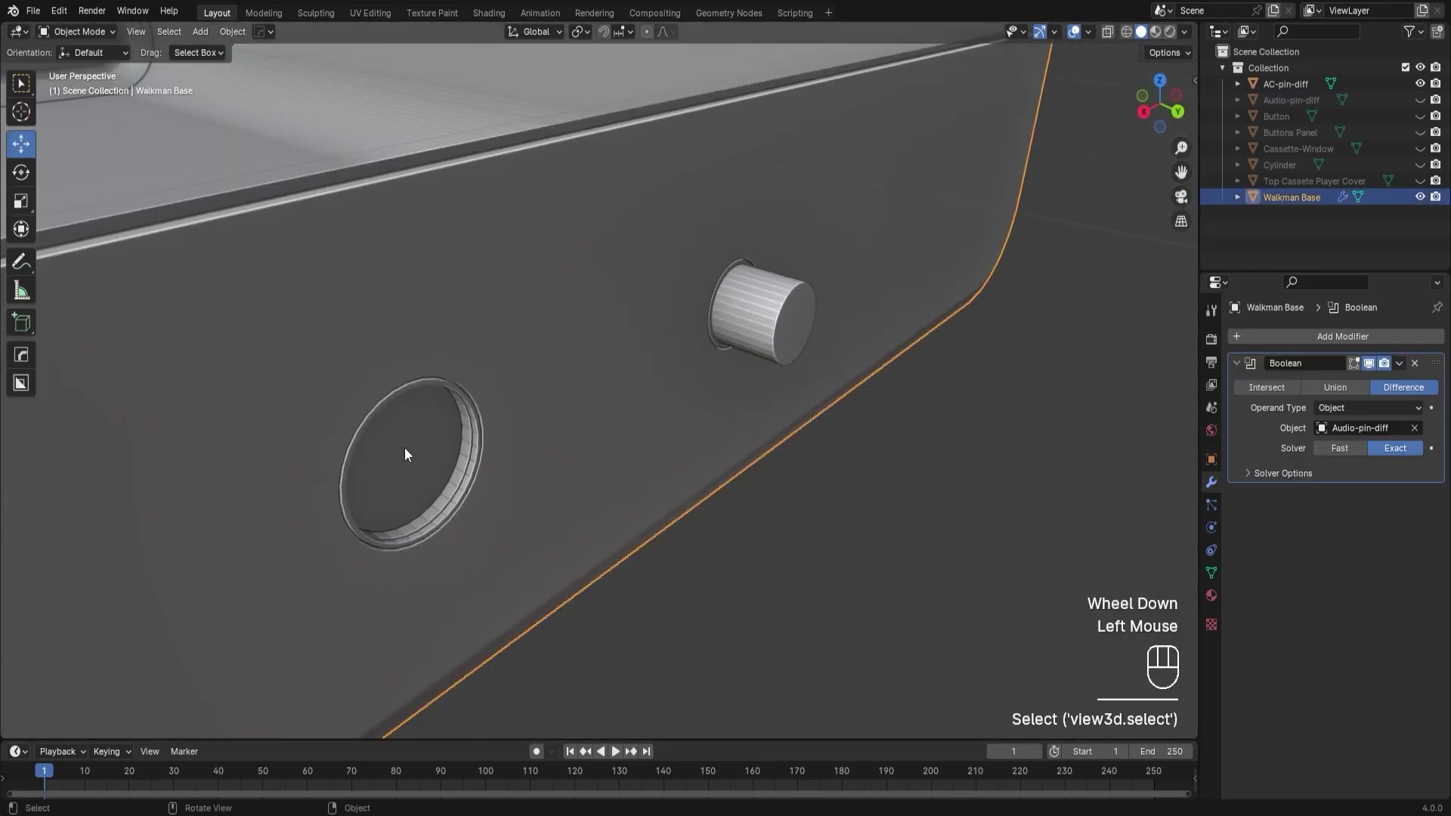
click(1420, 100)
click(485, 527)
drag(491, 509, 425, 473)
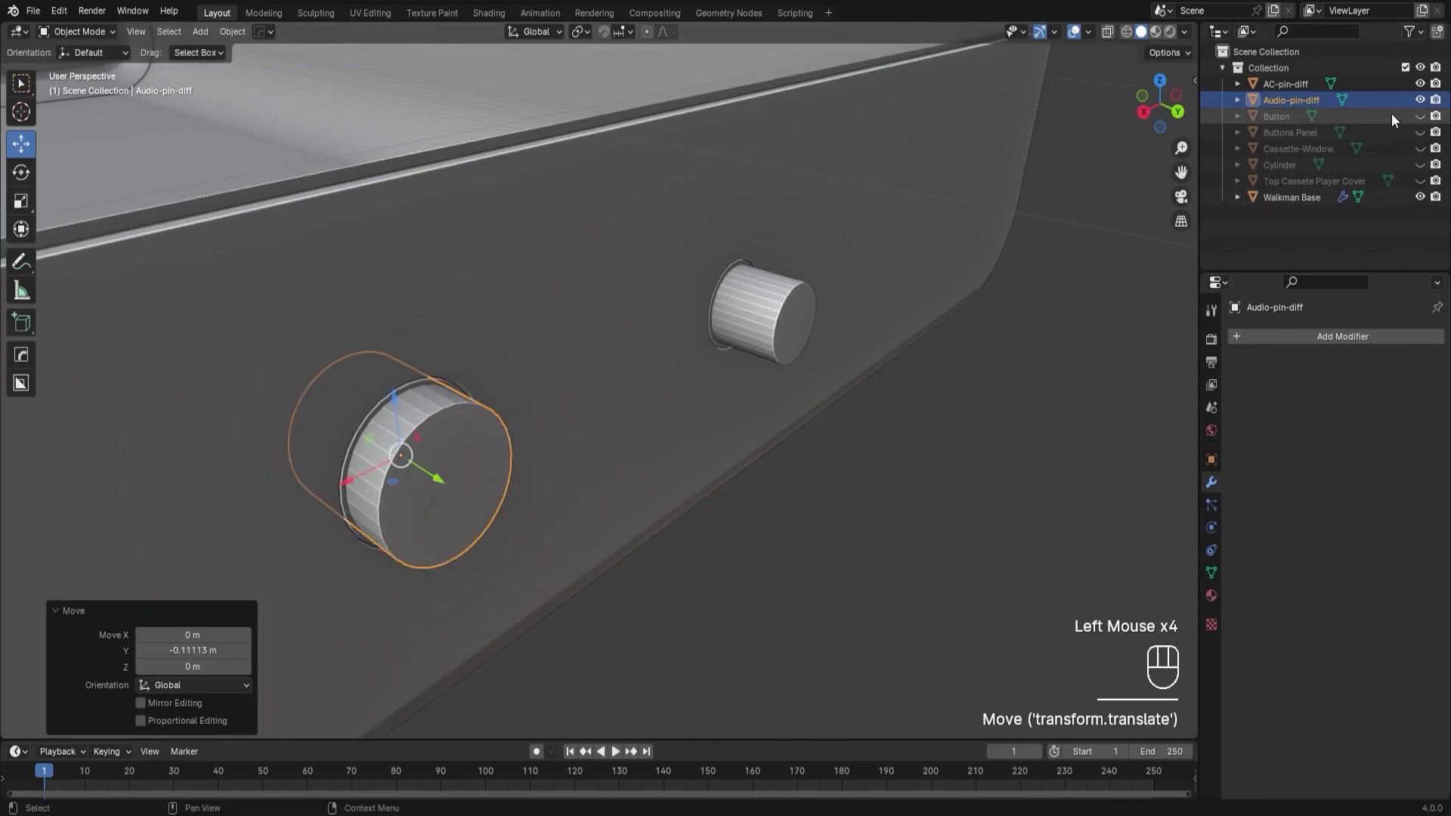
click(1420, 100)
middle_drag(695, 352, 642, 311)
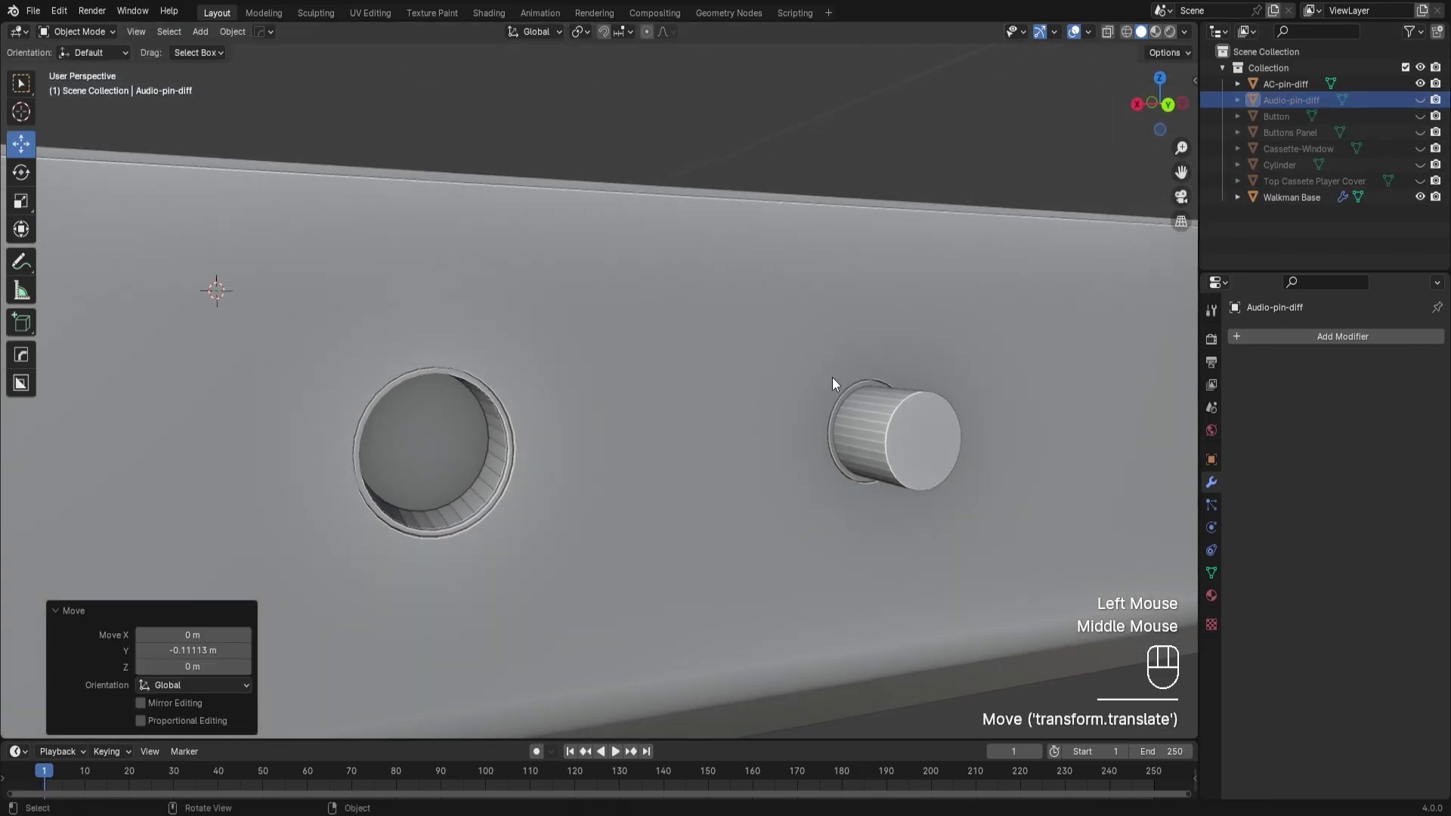
Compare the Fast and Exact solvers of the Walkman Base's Boolean modifier with both sockets in view.
click(1297, 196)
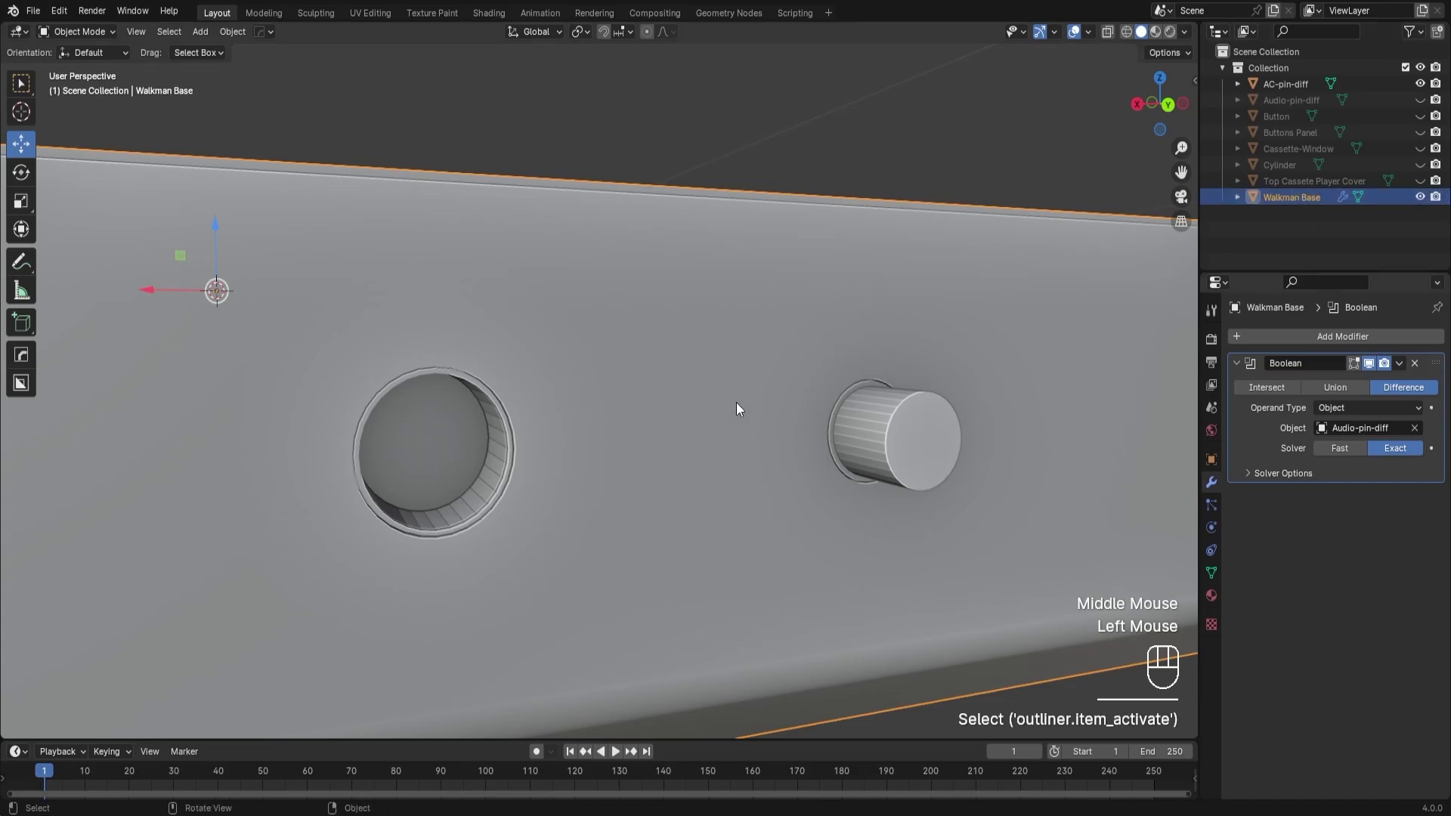
scroll(736, 402, down, 1)
scroll(735, 401, down, 4)
scroll(733, 401, up, 2)
middle_drag(635, 383, 642, 396)
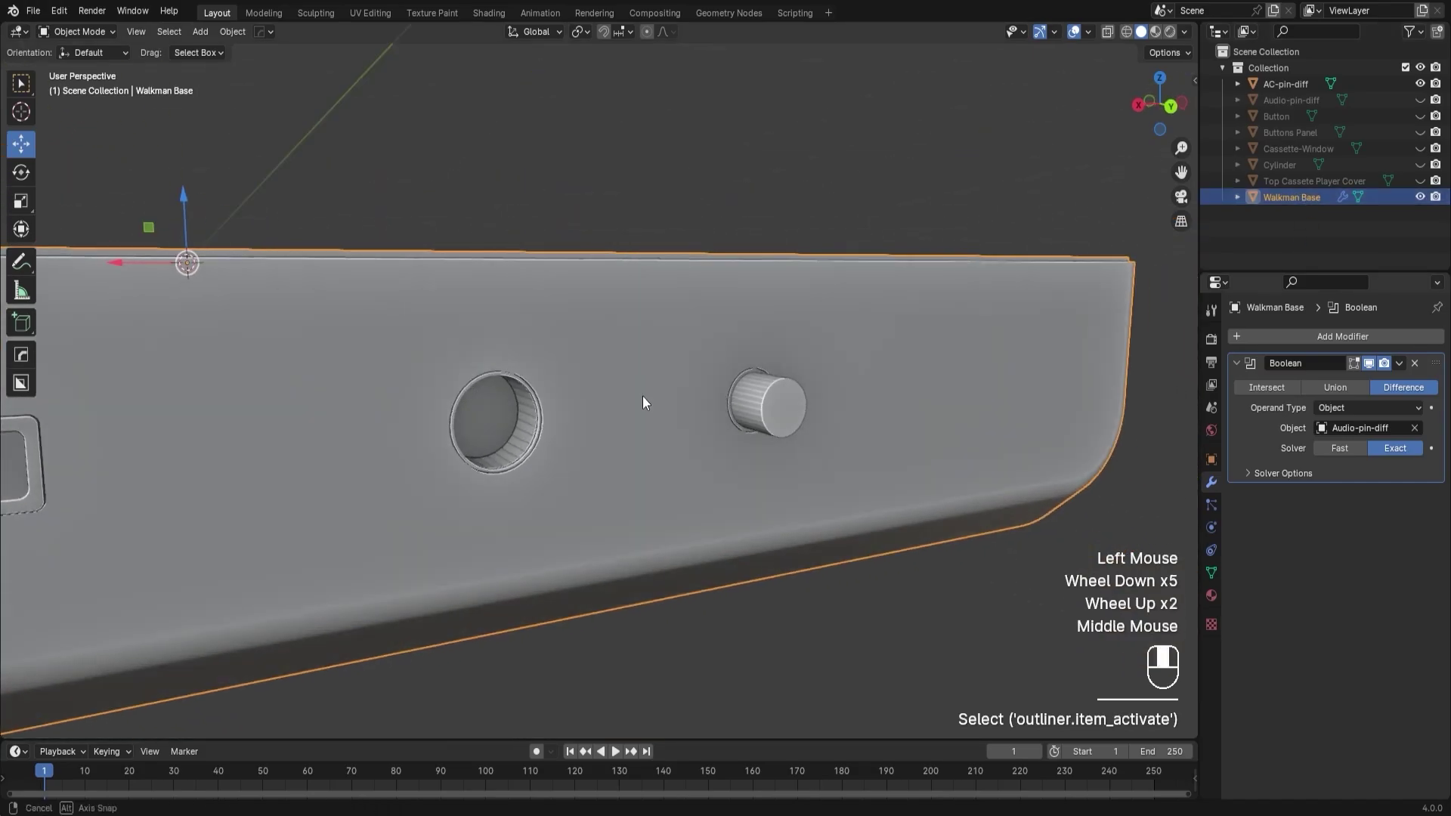
click(1344, 450)
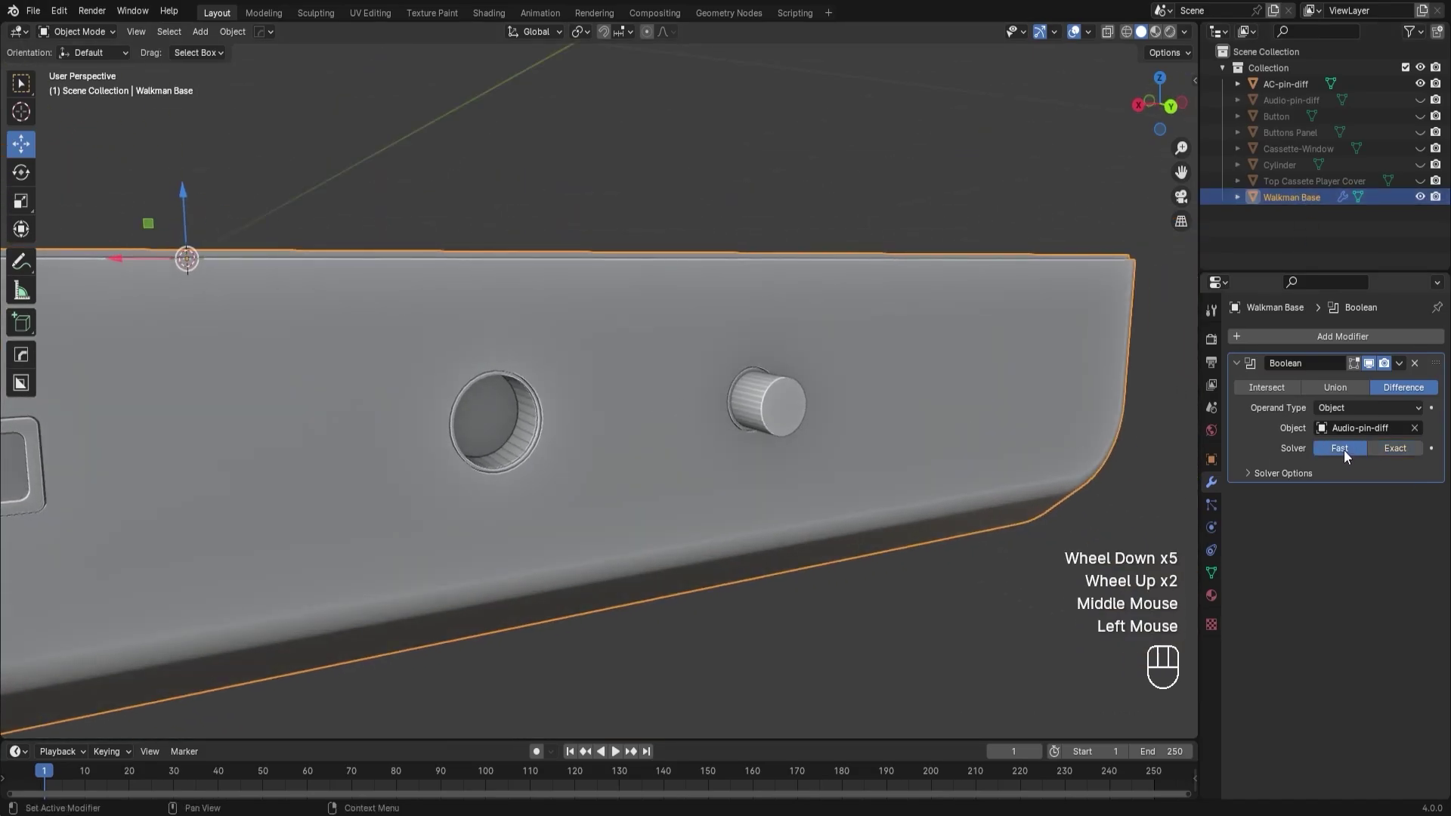
click(1385, 454)
click(1336, 459)
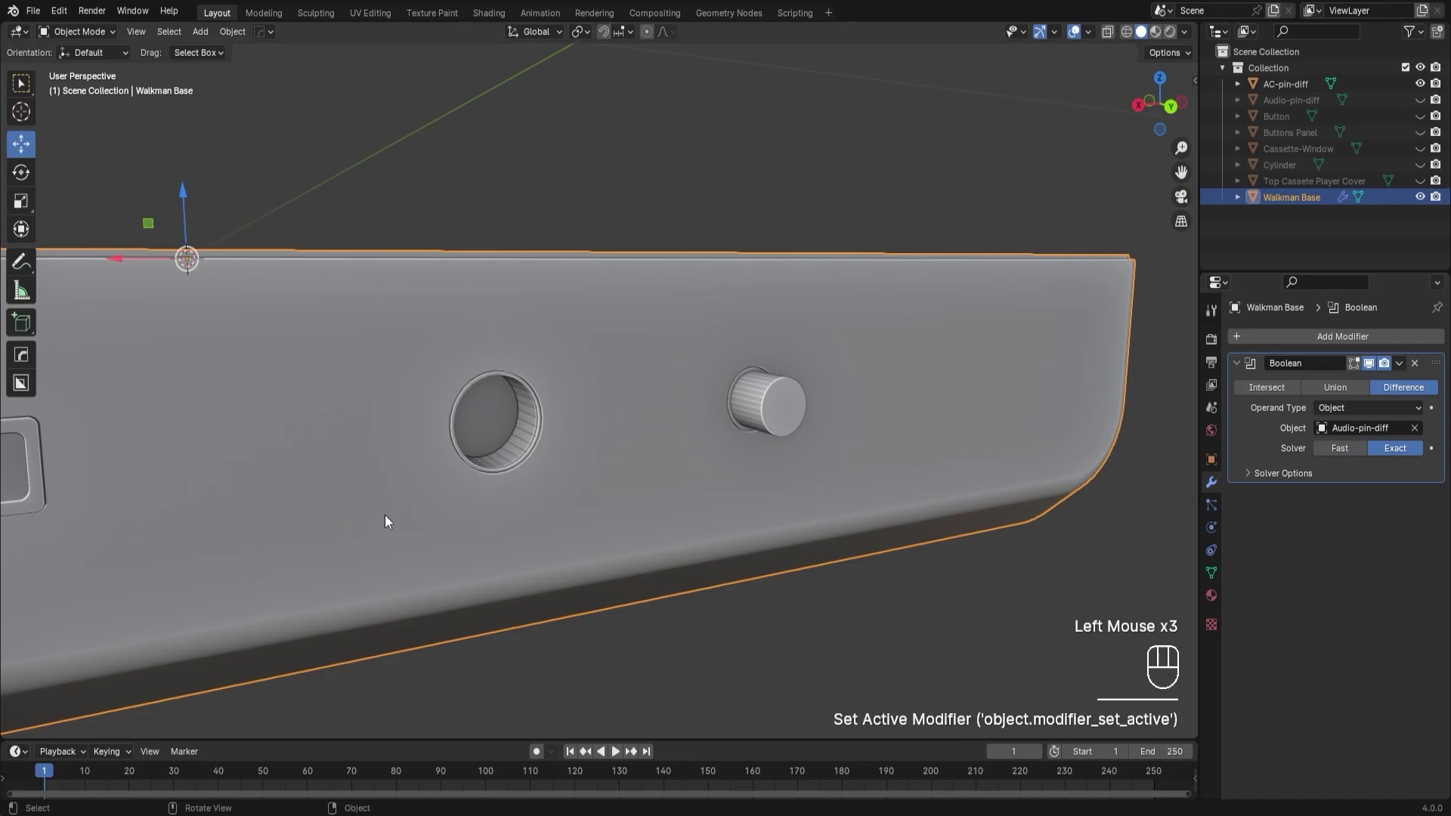
Compare the Fast and Exact solvers close up on the audio socket, leave Exact selected, and examine the socket's rim.
scroll(384, 514, up, 3)
shift+middle_drag(405, 491, 551, 469)
scroll(555, 472, up, 2)
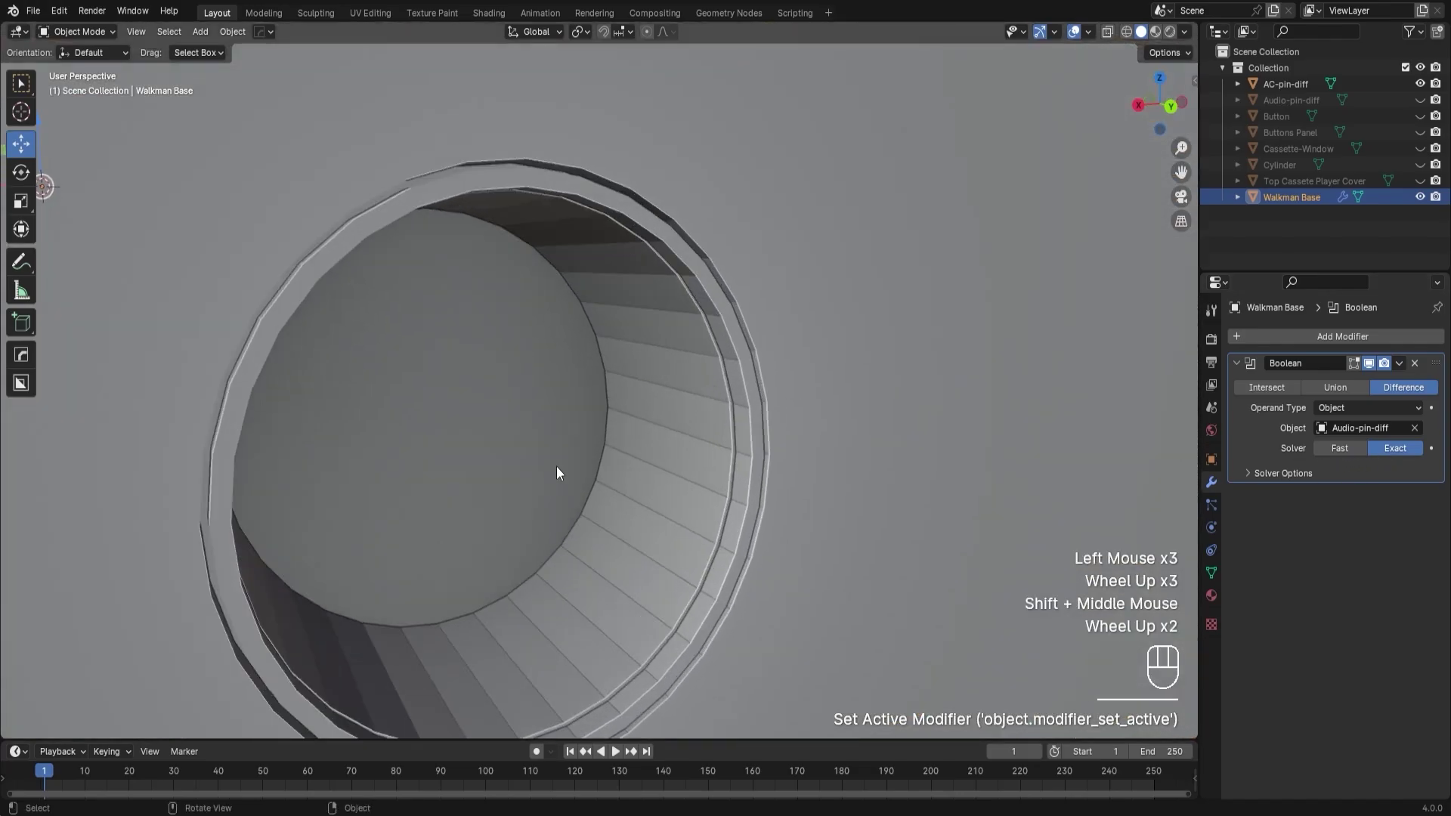
click(1354, 448)
click(1402, 449)
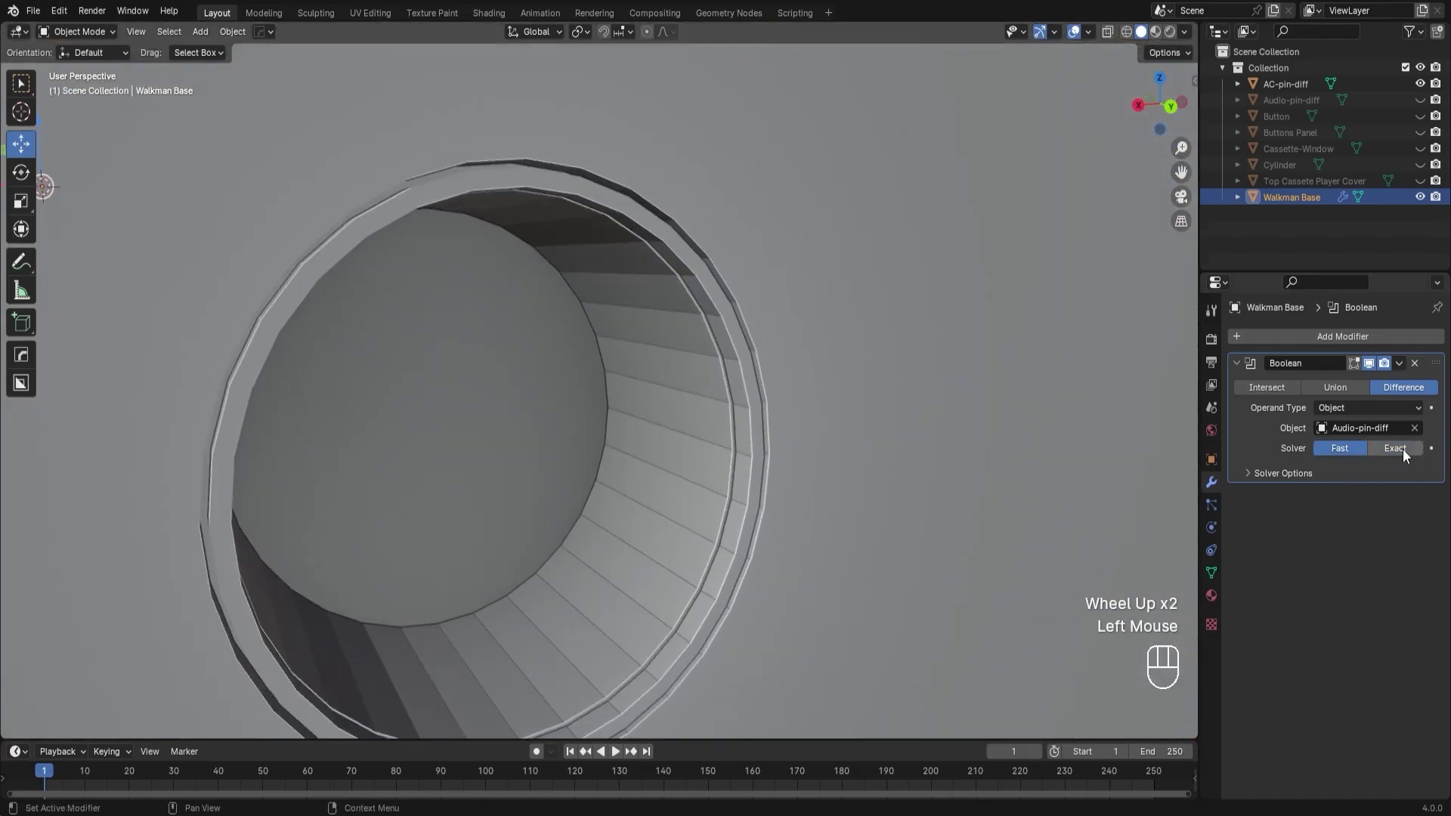
click(1340, 450)
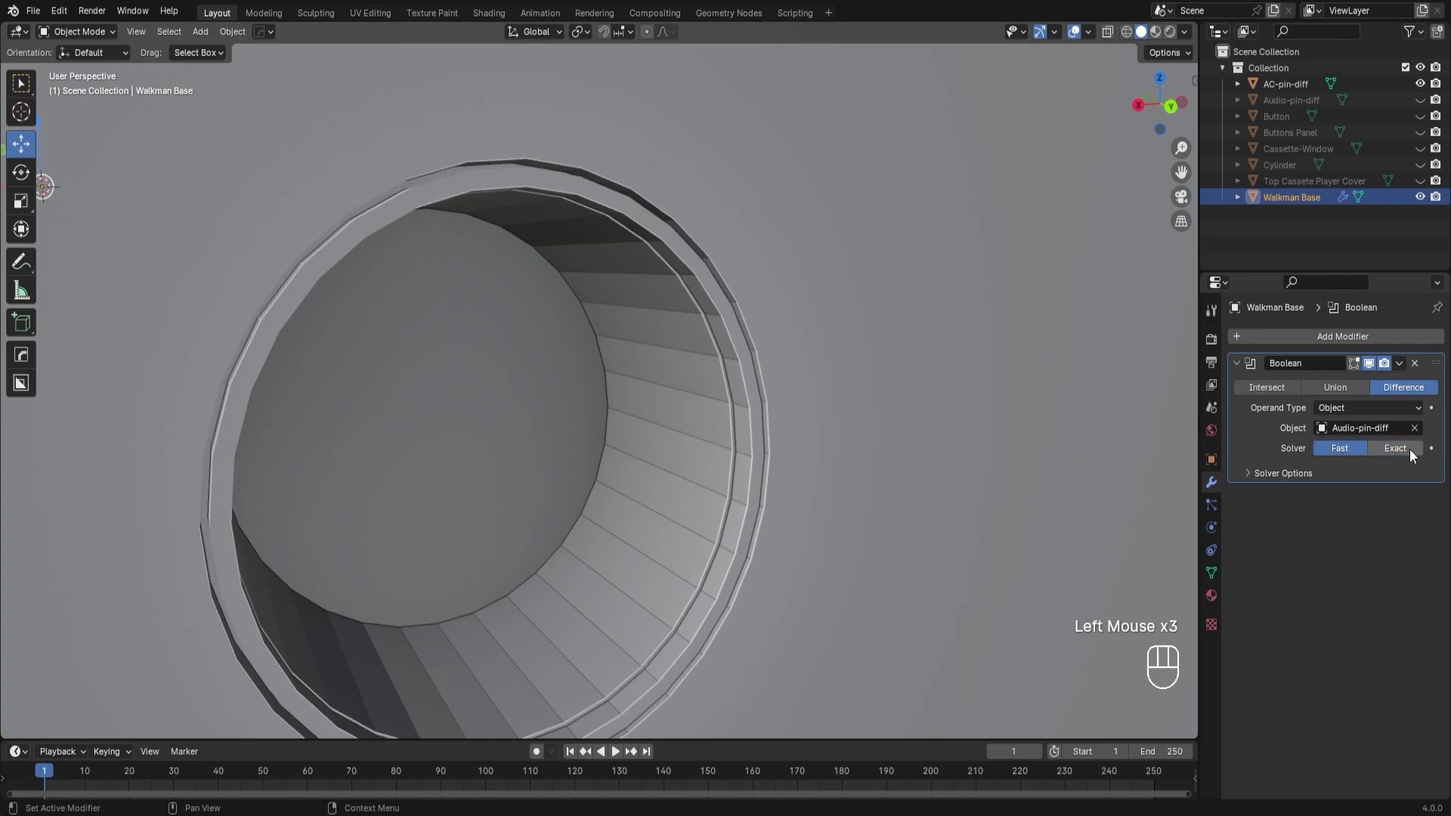
click(1409, 449)
click(1356, 451)
click(1415, 452)
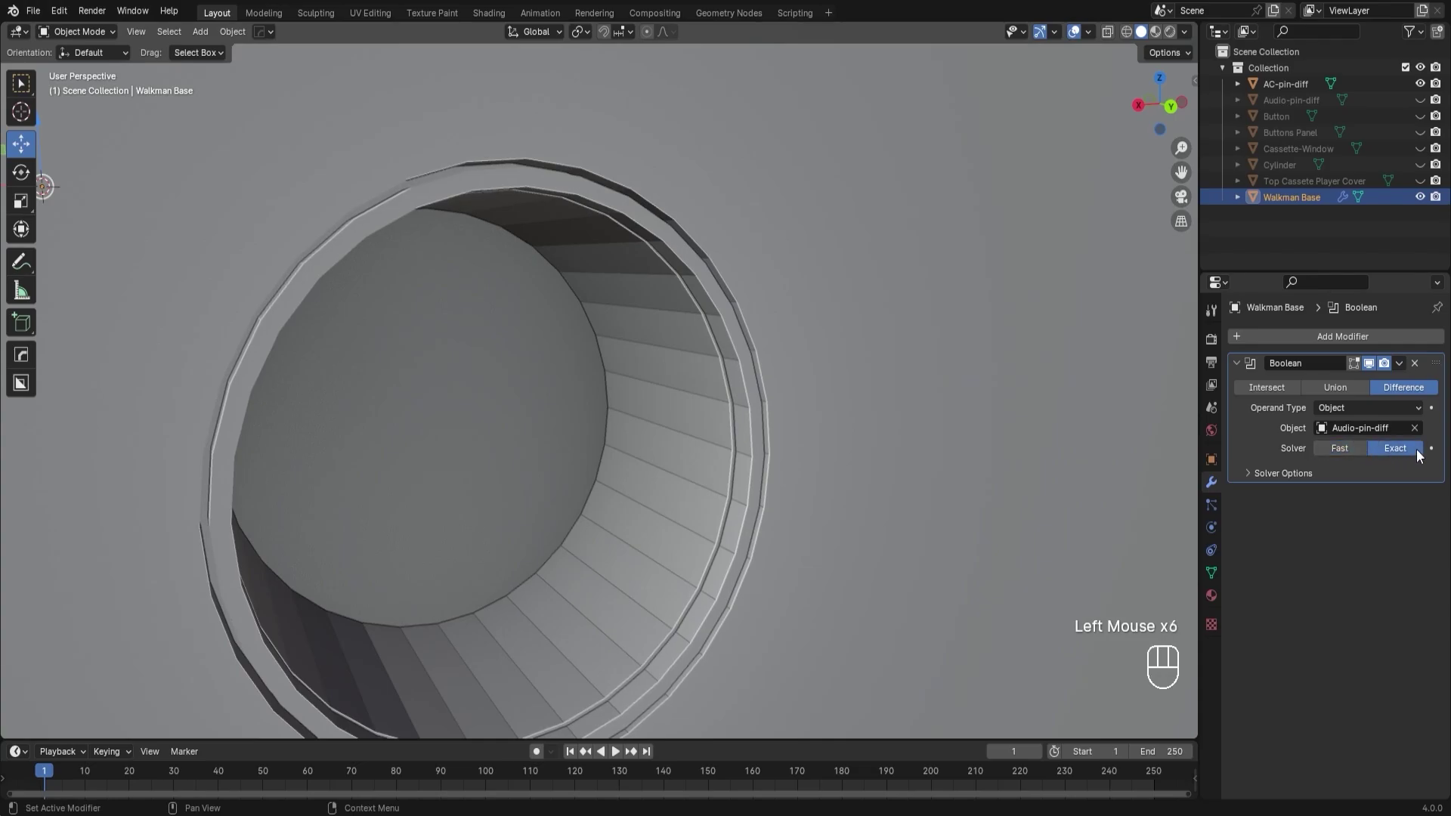
scroll(899, 433, down, 4)
middle_drag(894, 433, 537, 421)
scroll(538, 422, up, 7)
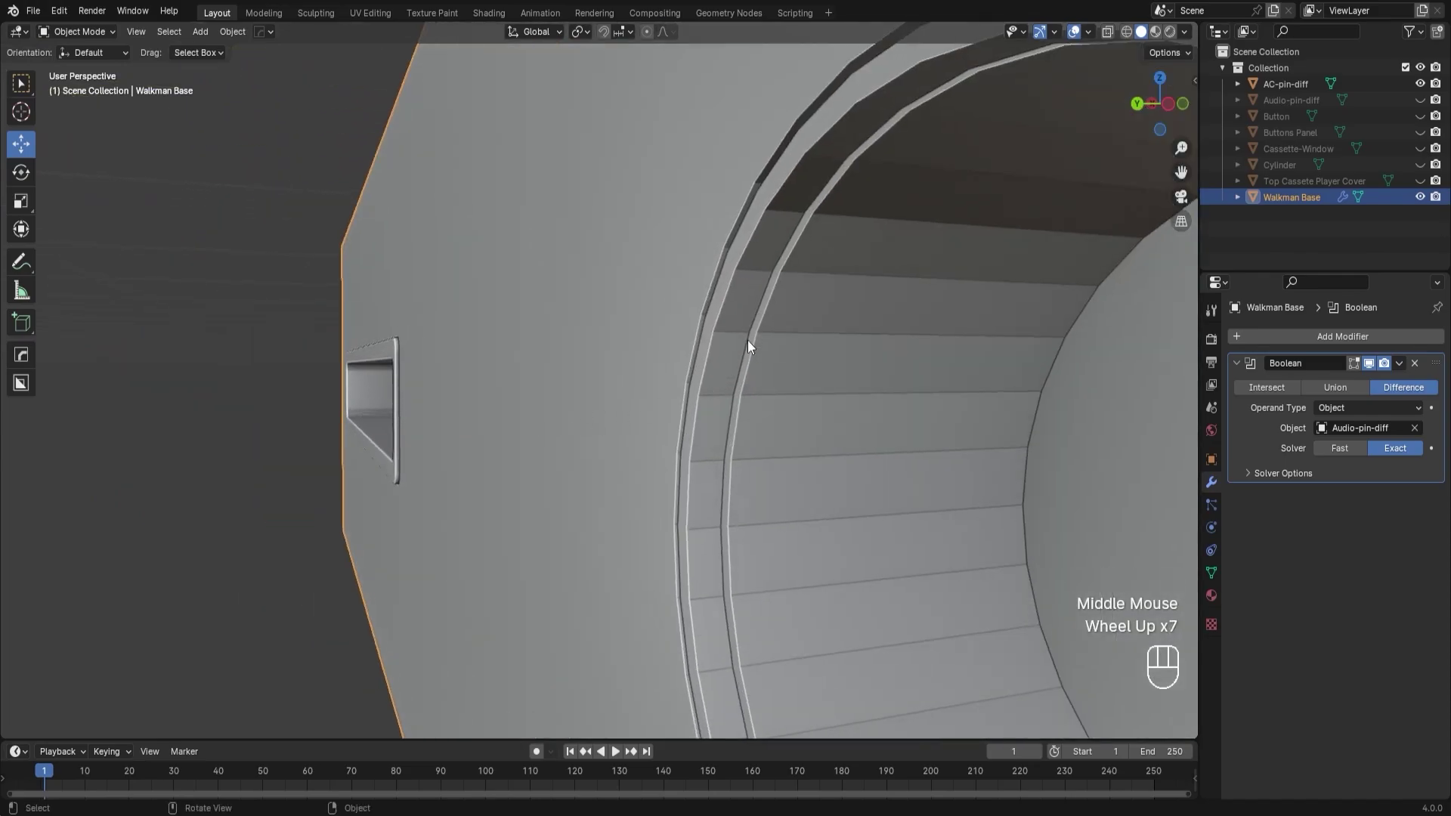
Apply the Walkman Base's Boolean modifier that cuts the audio pin socket.
scroll(743, 401, down, 5)
middle_drag(671, 430, 842, 437)
scroll(680, 424, up, 2)
scroll(759, 453, down, 1)
scroll(759, 457, up, 1)
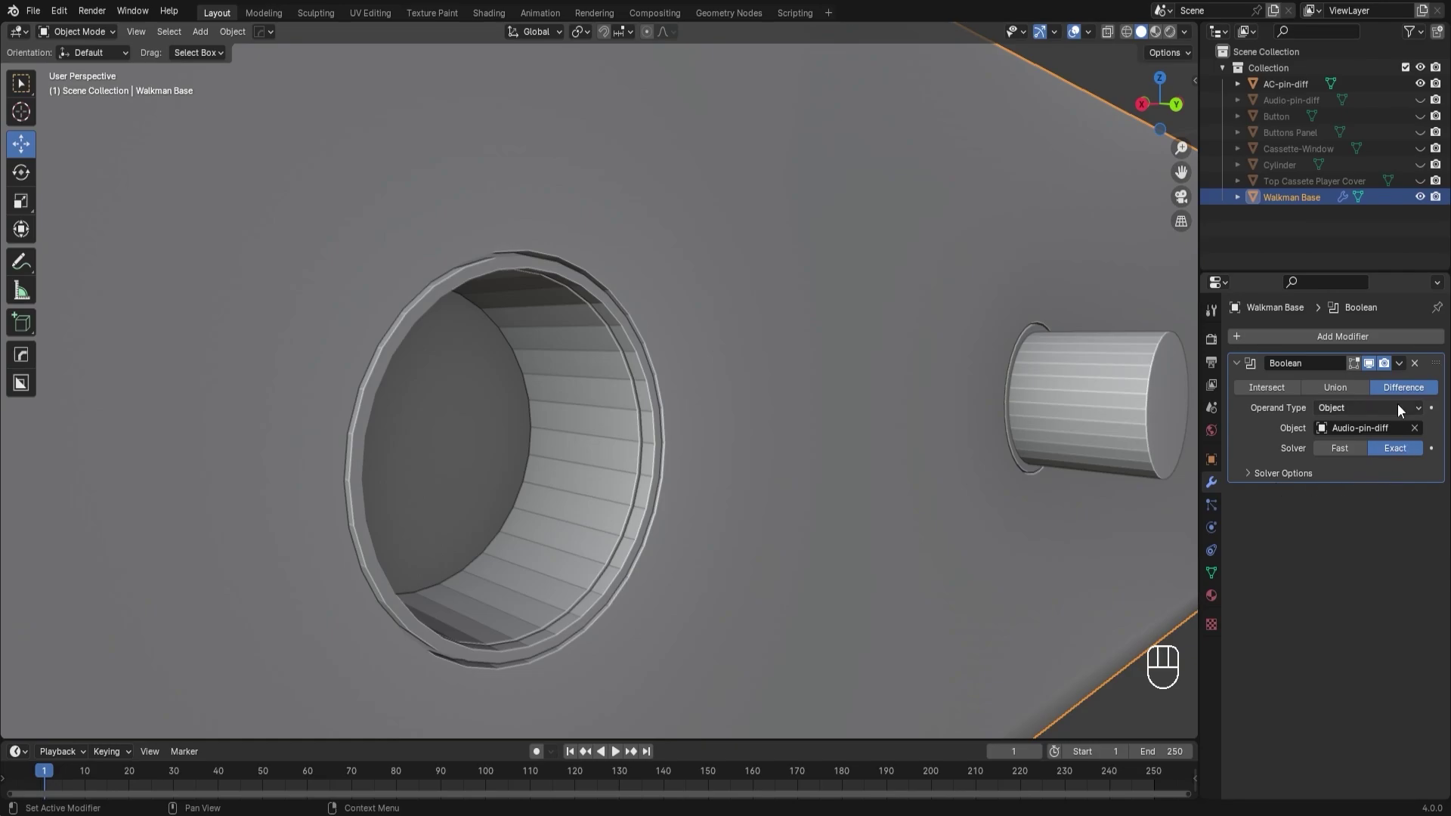
click(1399, 364)
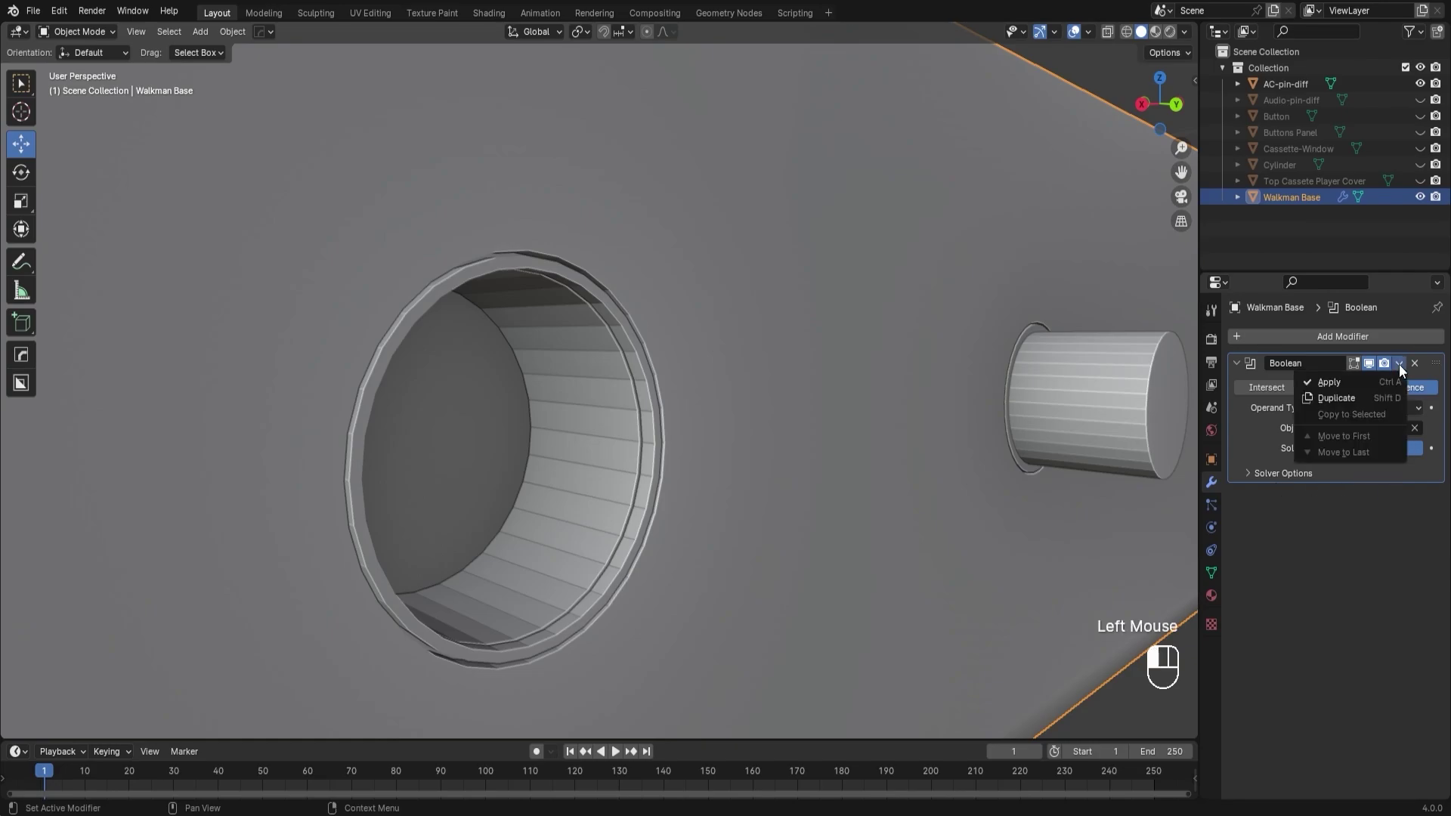
click(1352, 382)
Delete the hidden Audio-pin-diff cutter from the collection.
scroll(877, 412, down, 2)
middle_drag(842, 415, 826, 448)
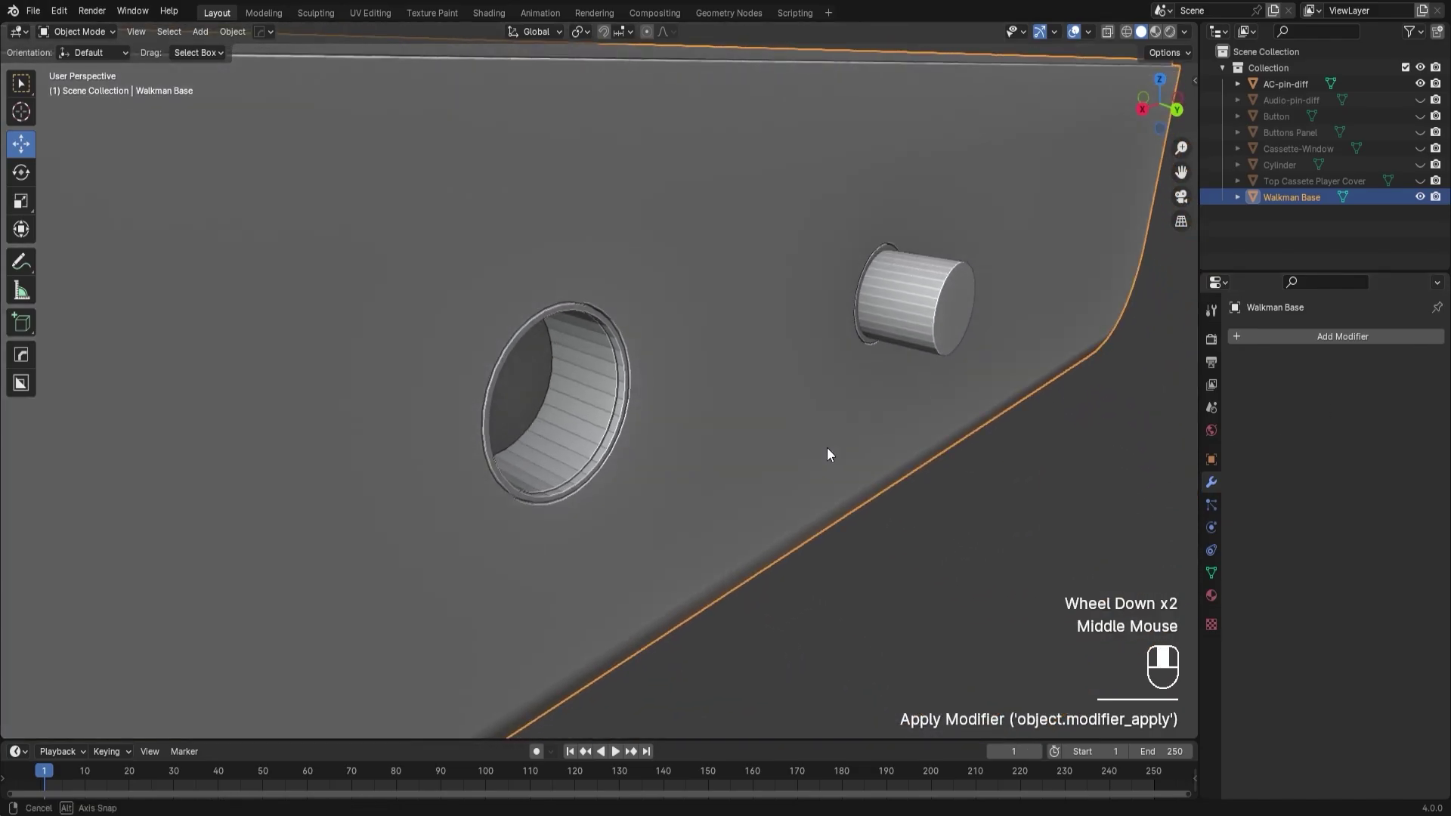
scroll(826, 447, down, 2)
click(1305, 107)
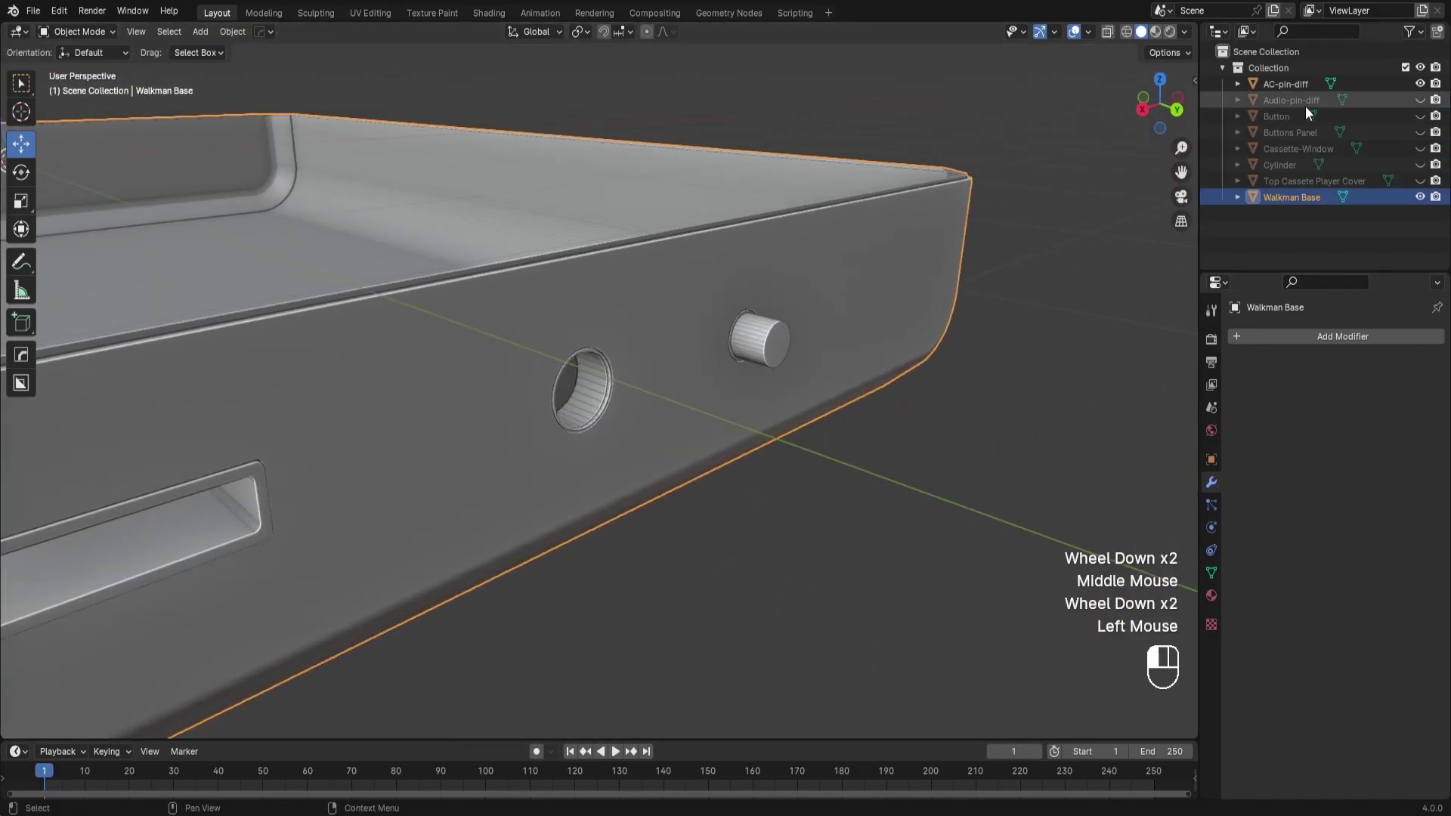
key(Delete)
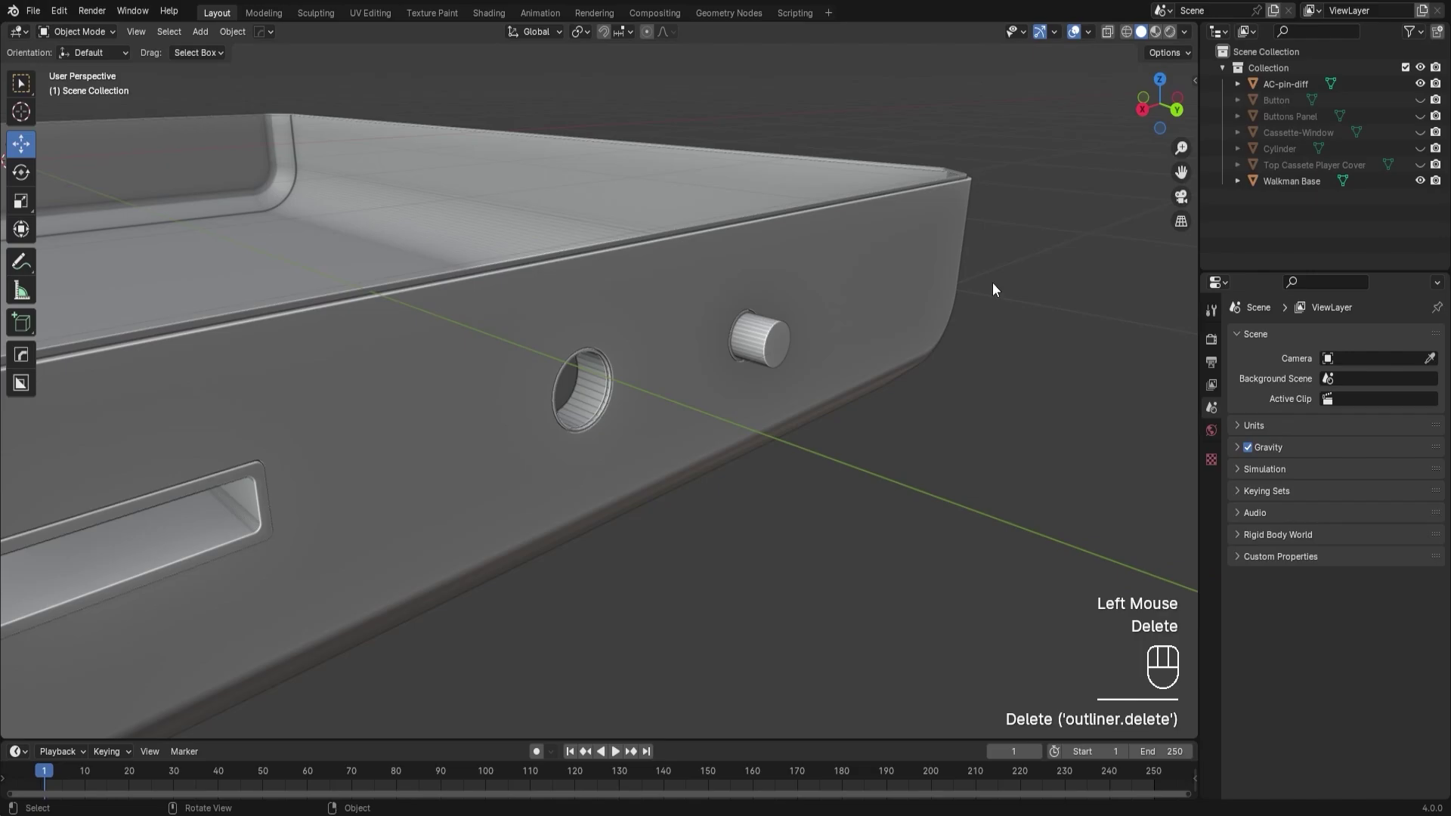
Move the AC-pin-diff cylinder about -0.091 m along Y, readjust its depth so its end protrudes slightly, and select the Walkman Base.
click(895, 267)
middle_drag(895, 266, 811, 487)
click(810, 488)
click(717, 287)
drag(766, 310, 842, 337)
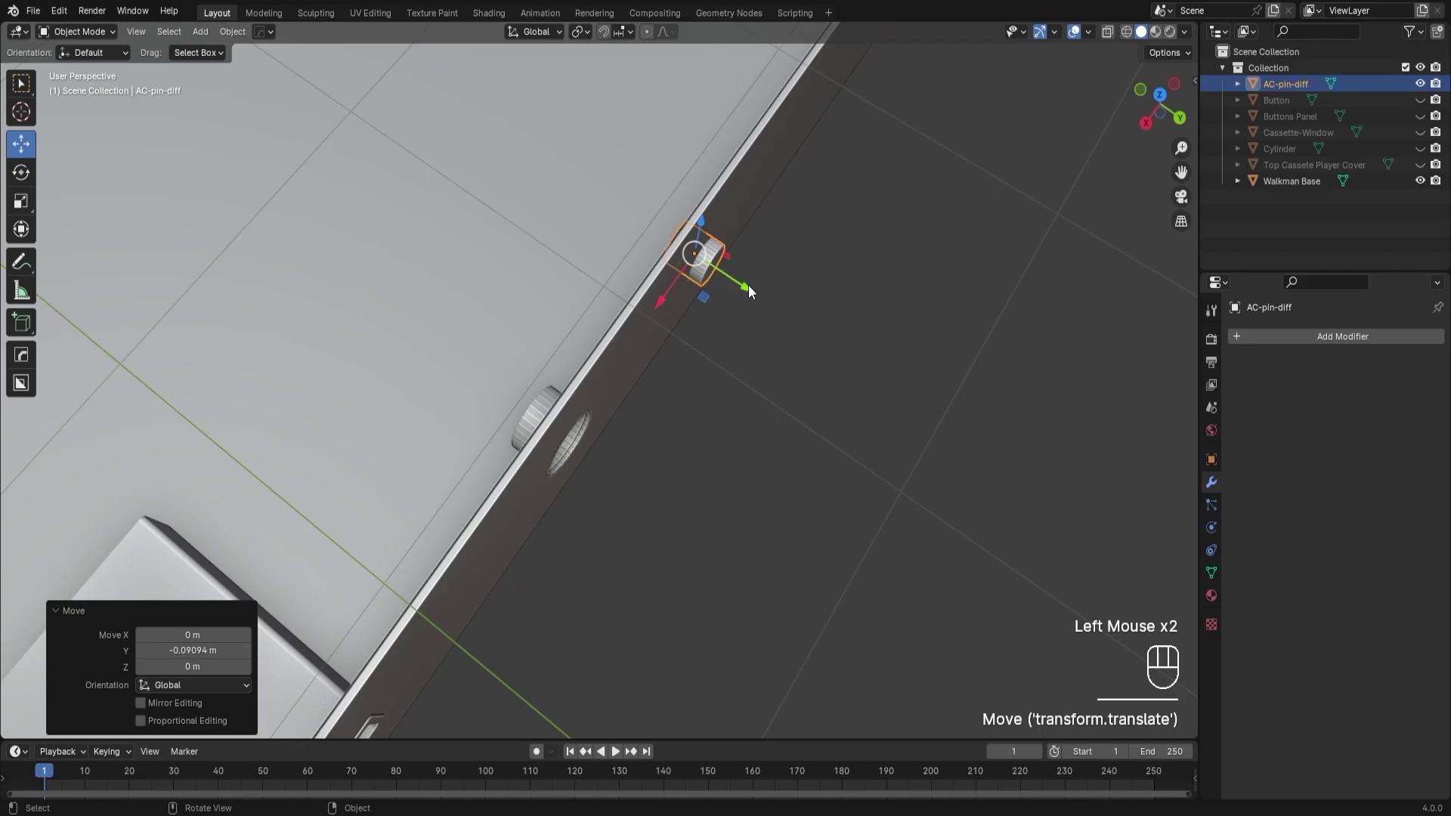
drag(748, 285, 786, 306)
middle_drag(786, 310, 937, 400)
click(874, 464)
scroll(894, 512, up, 2)
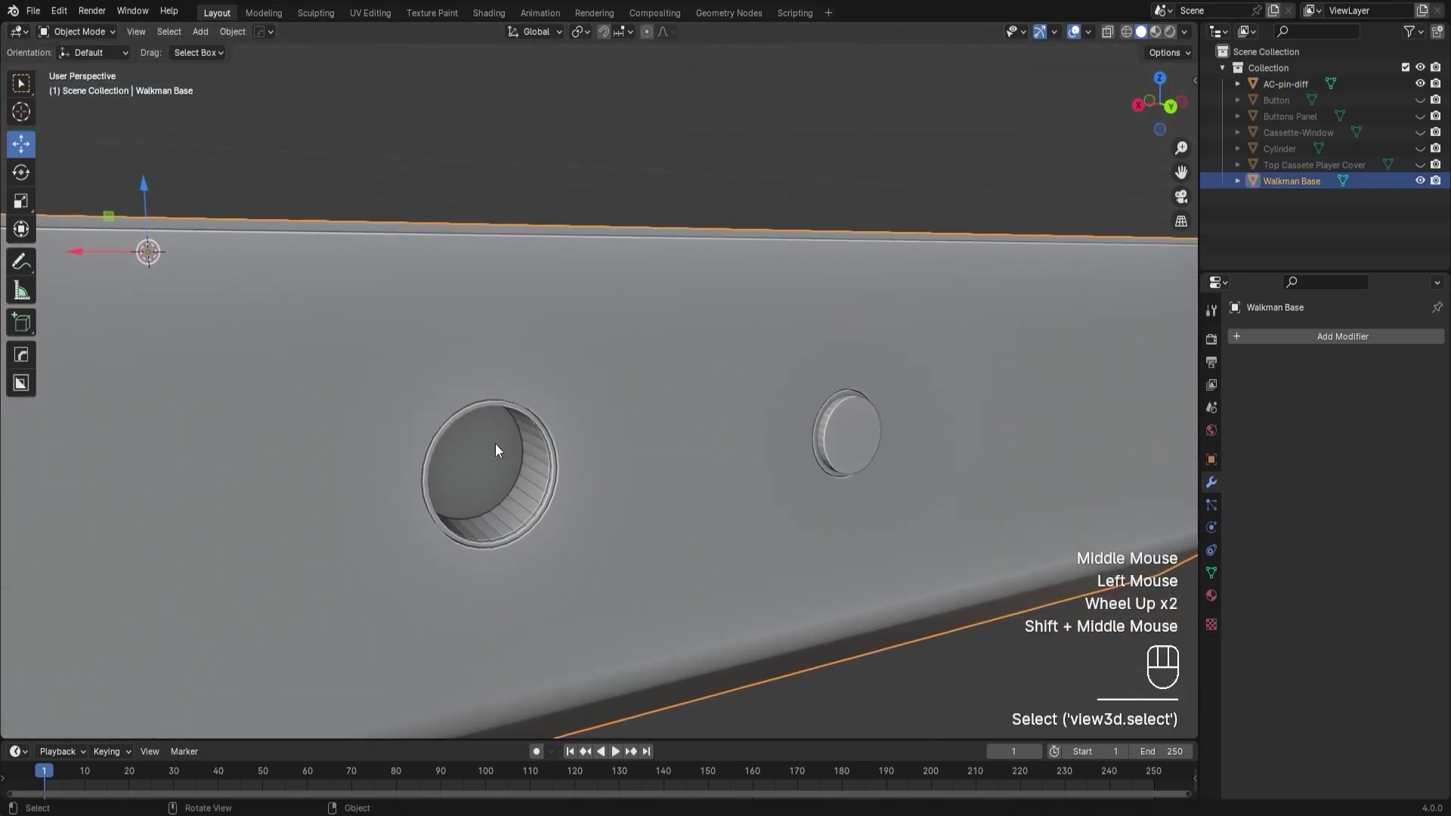
Examine the Walkman Base's end wall, comparing the audio socket with the protruding AC pin cylinder.
scroll(502, 480, down, 4)
middle_drag(521, 505, 584, 459)
scroll(591, 412, down, 2)
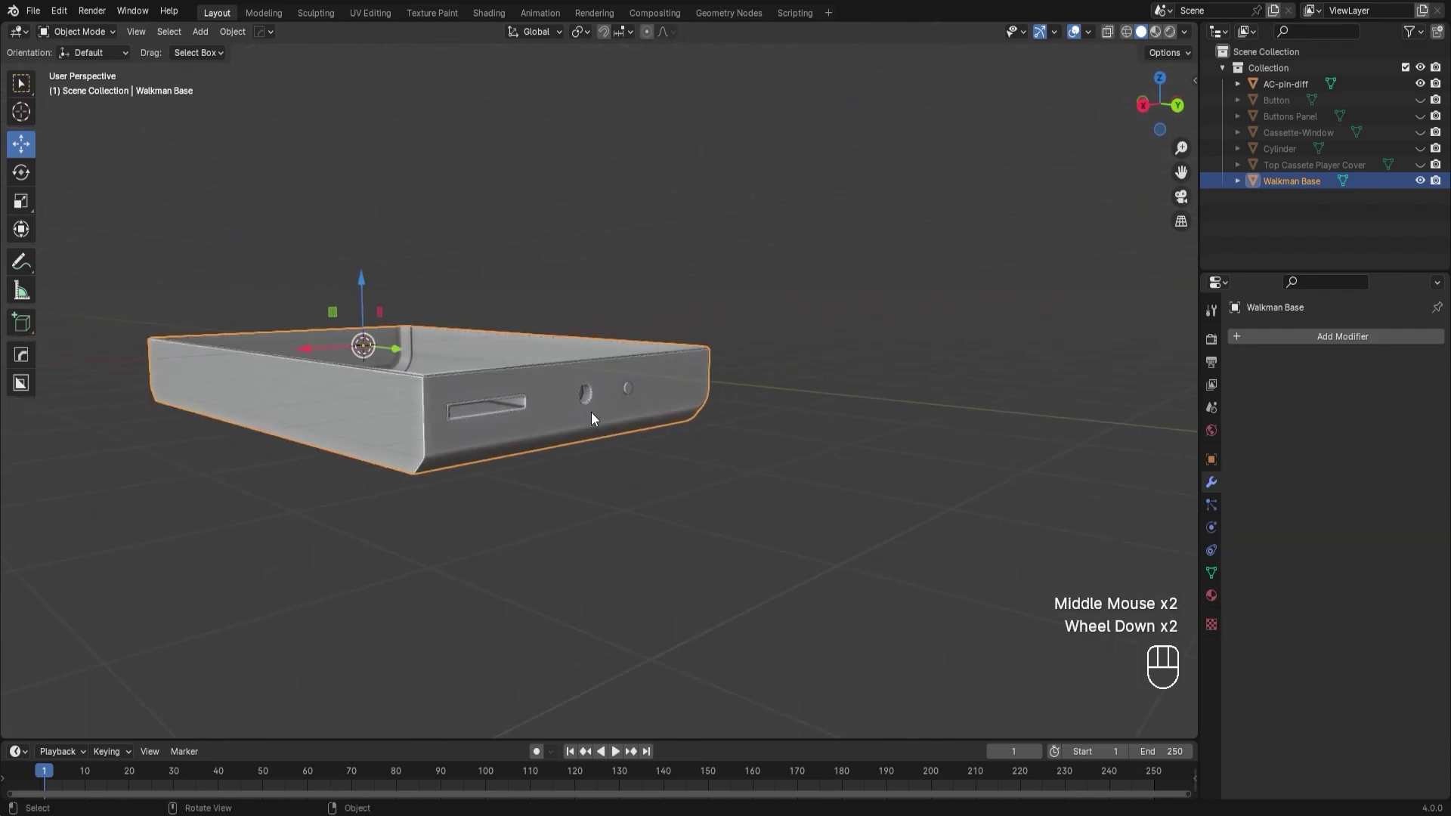
scroll(617, 415, up, 2)
middle_drag(616, 414, 572, 380)
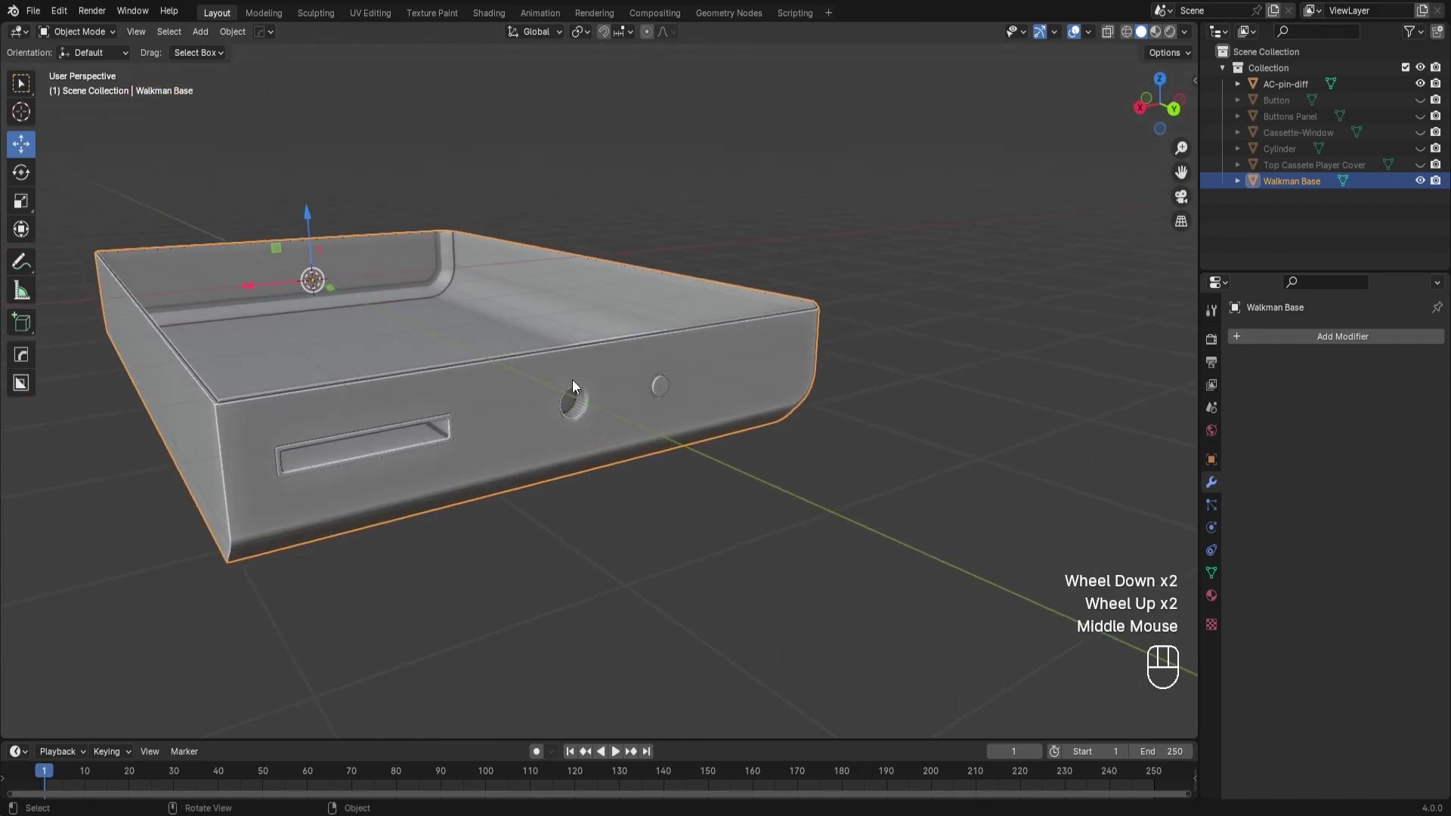
middle_drag(607, 429, 568, 404)
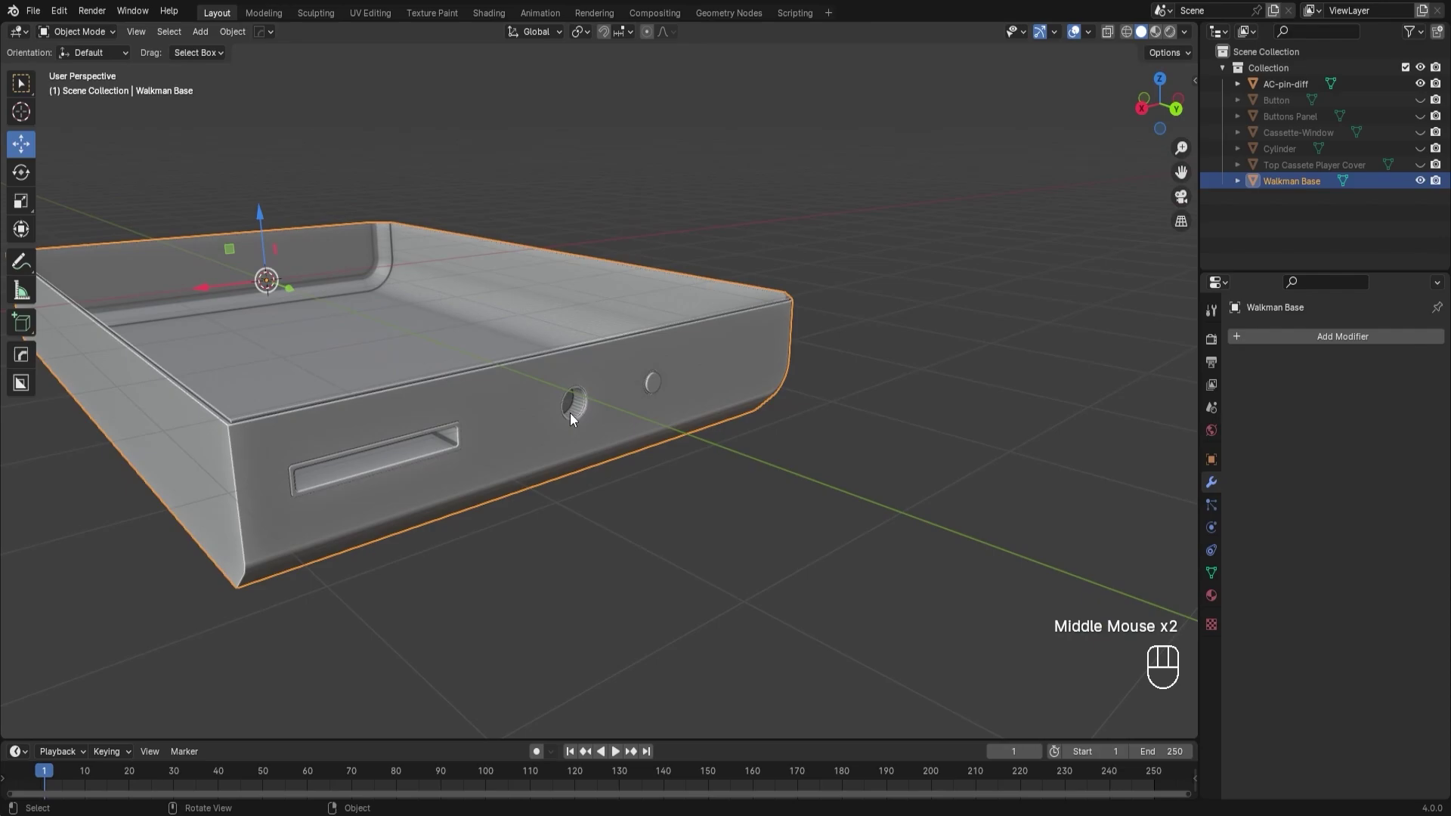
scroll(583, 408, up, 2)
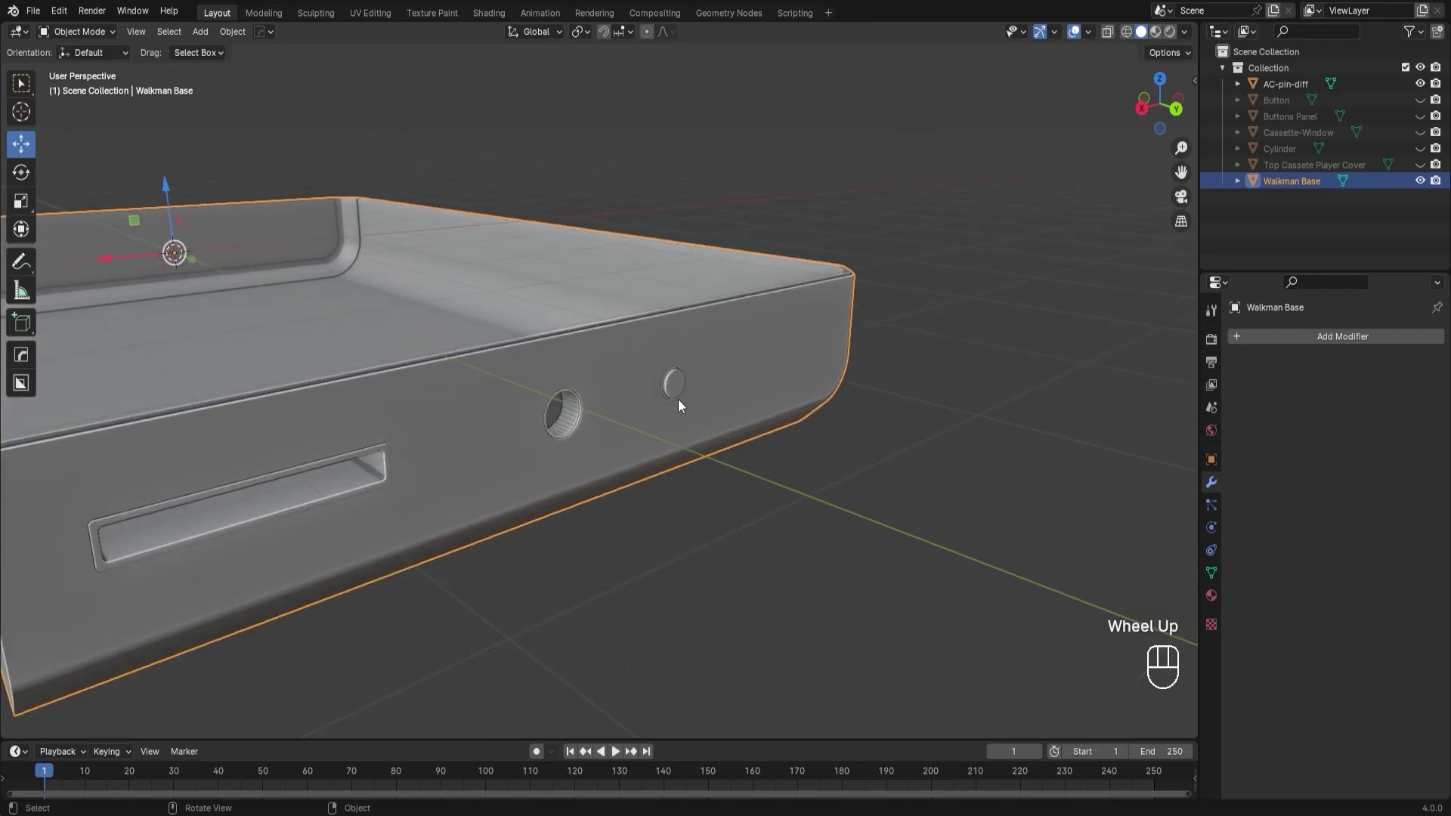
middle_drag(698, 398, 686, 399)
scroll(700, 402, up, 3)
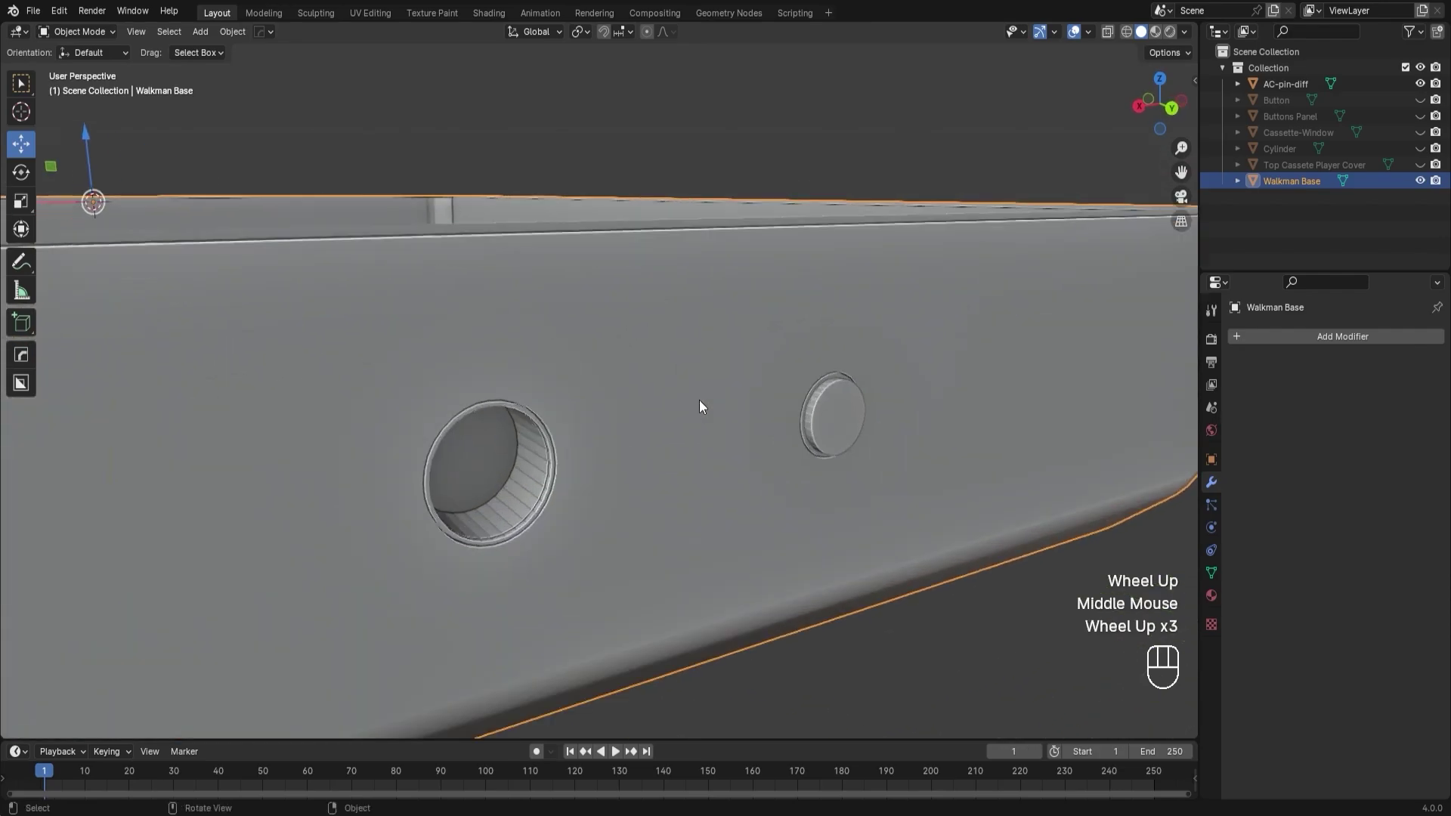
shift+middle_drag(900, 437, 791, 431)
scroll(810, 442, up, 1)
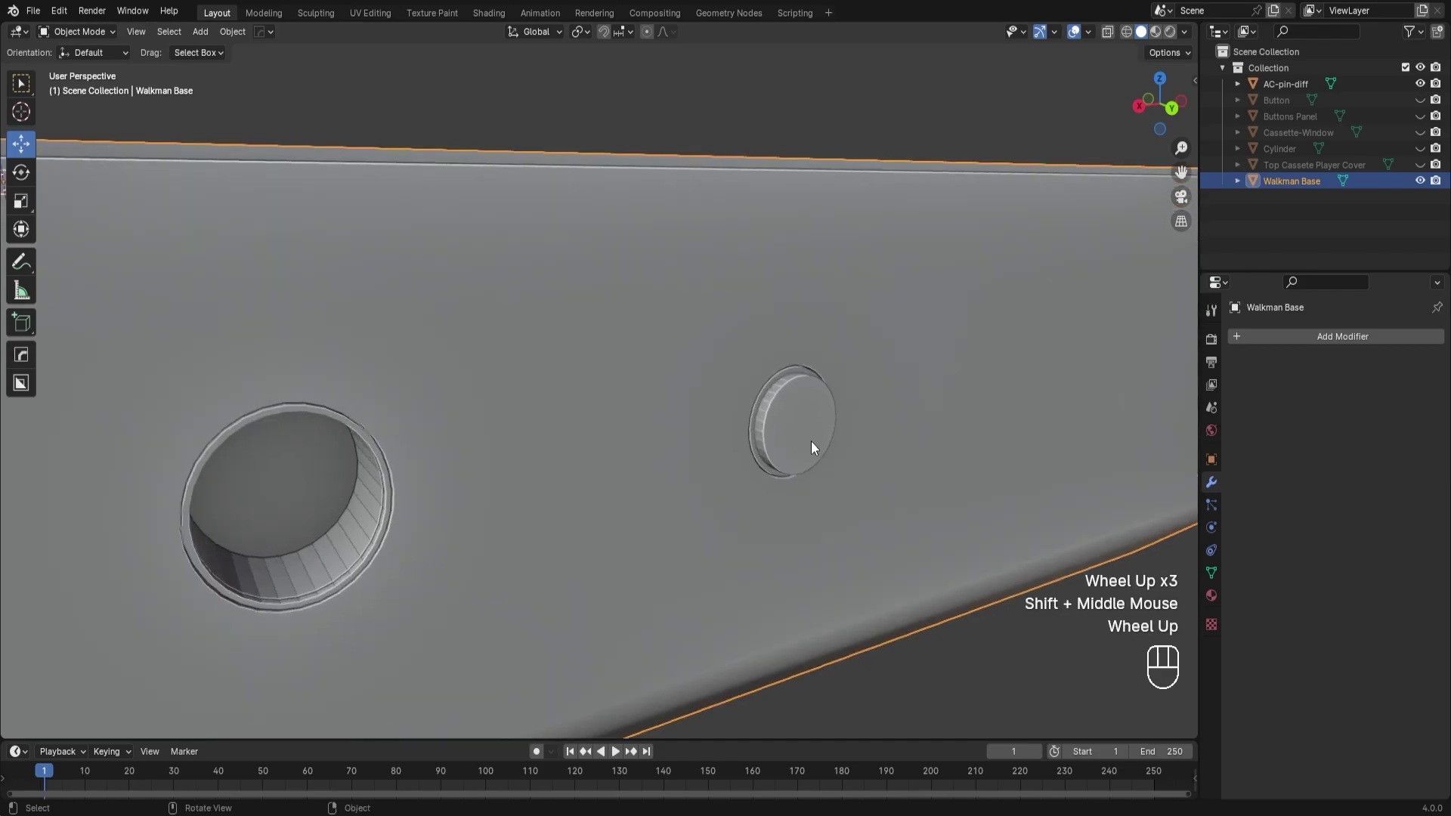
Add a Difference Boolean modifier to the Walkman Base with AC-pin-diff as its object, and hide the cutter.
click(945, 427)
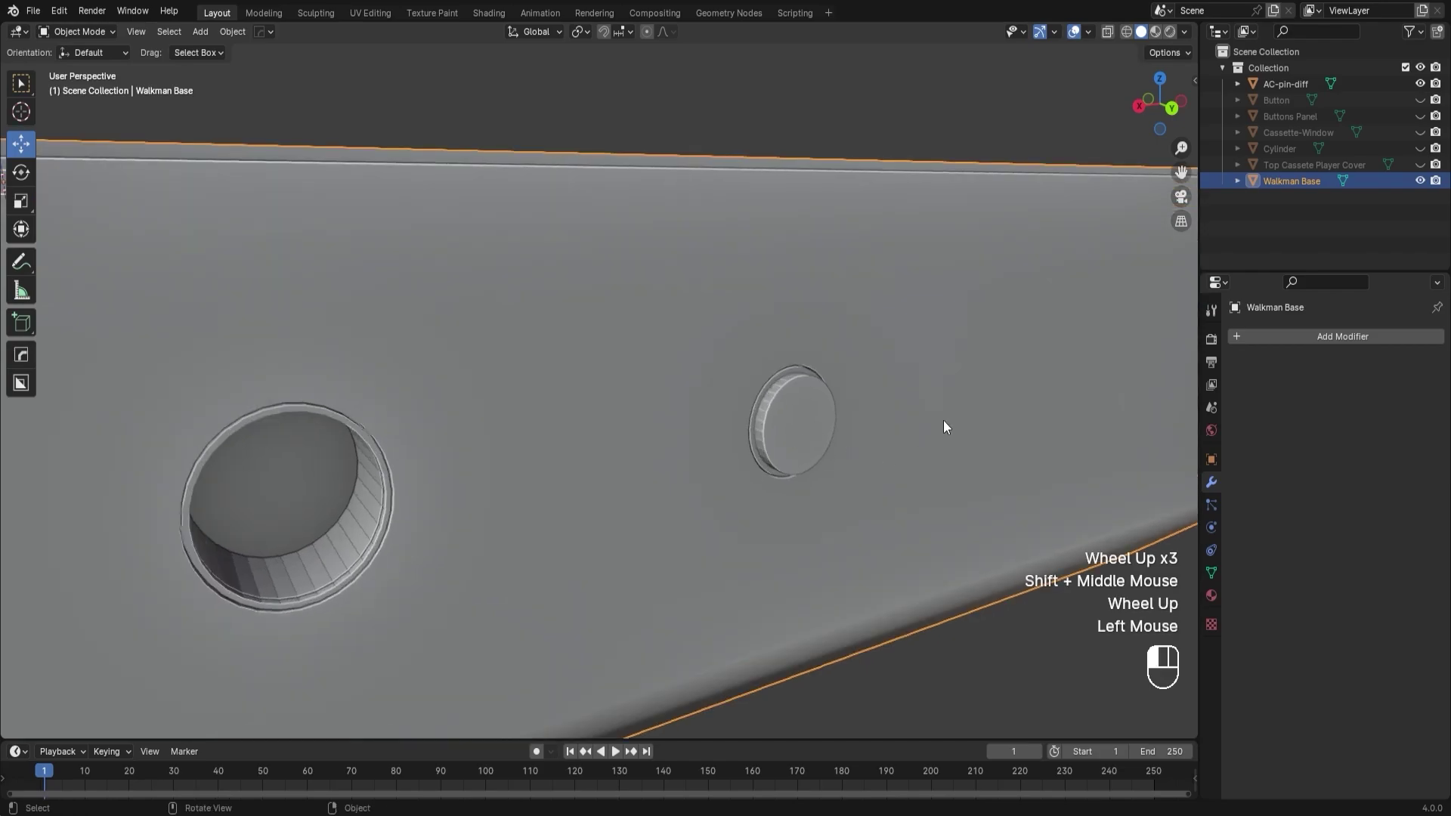
click(1315, 337)
mouse_move(1315, 344)
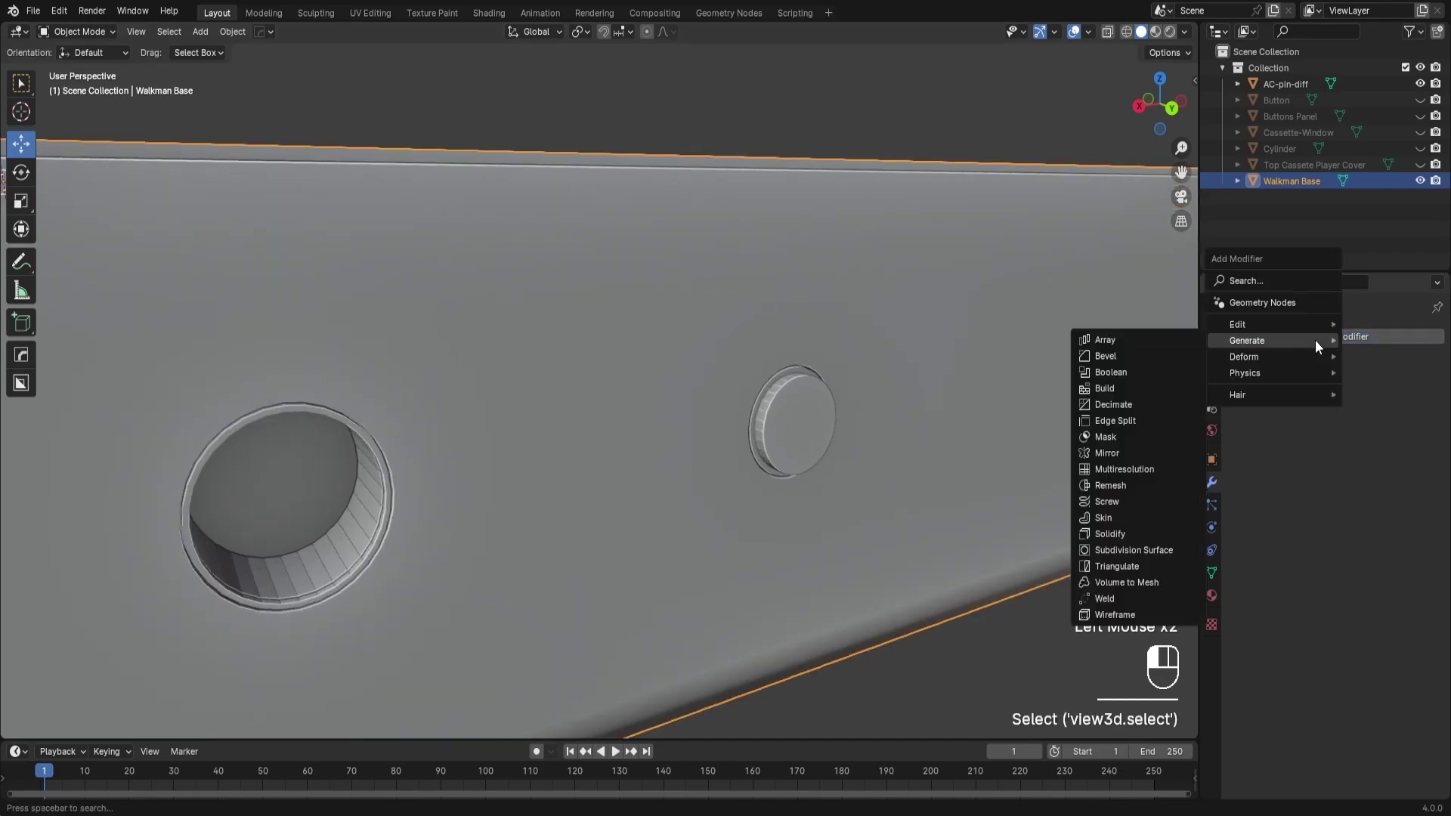
click(1126, 372)
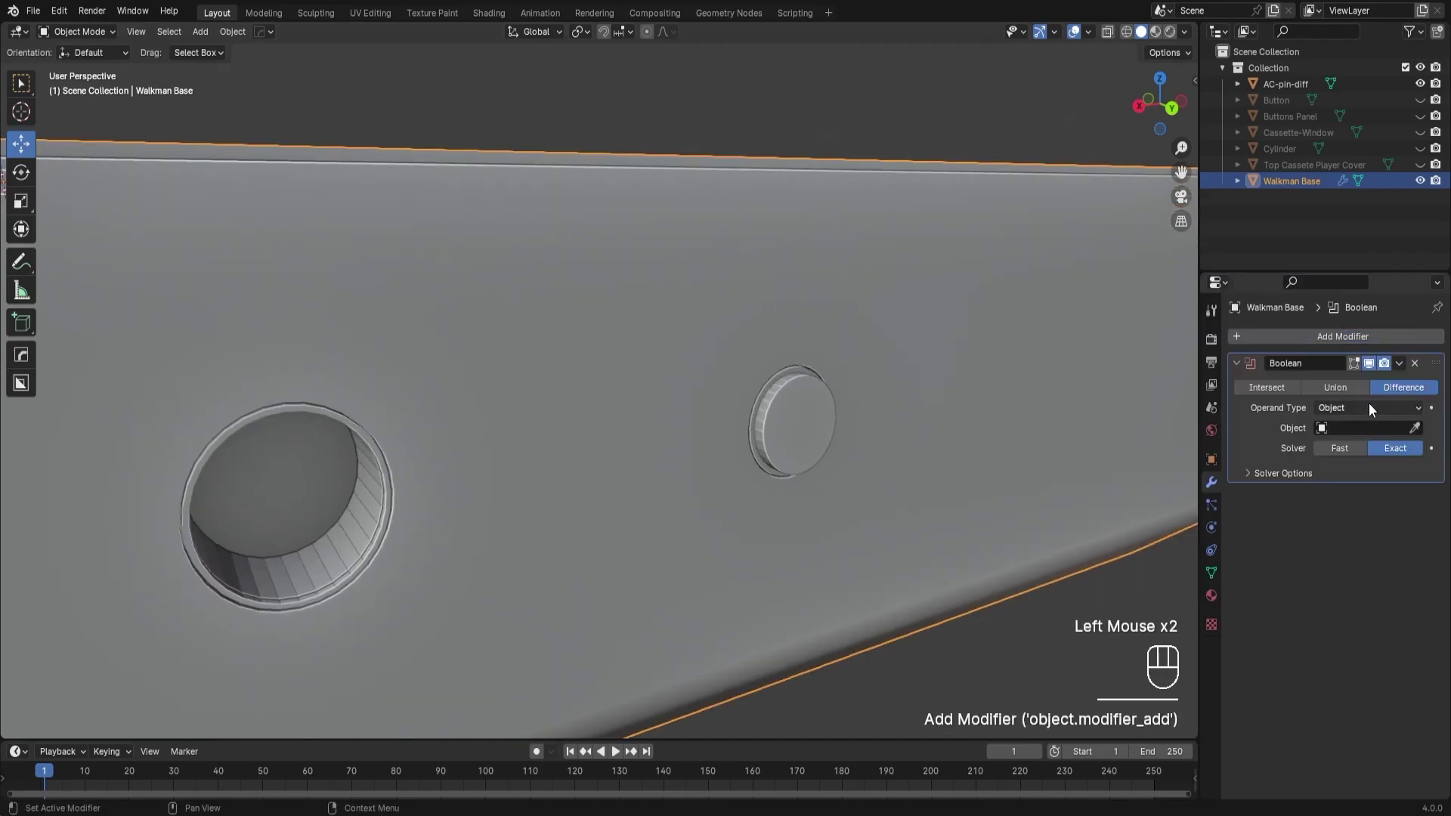
click(1416, 428)
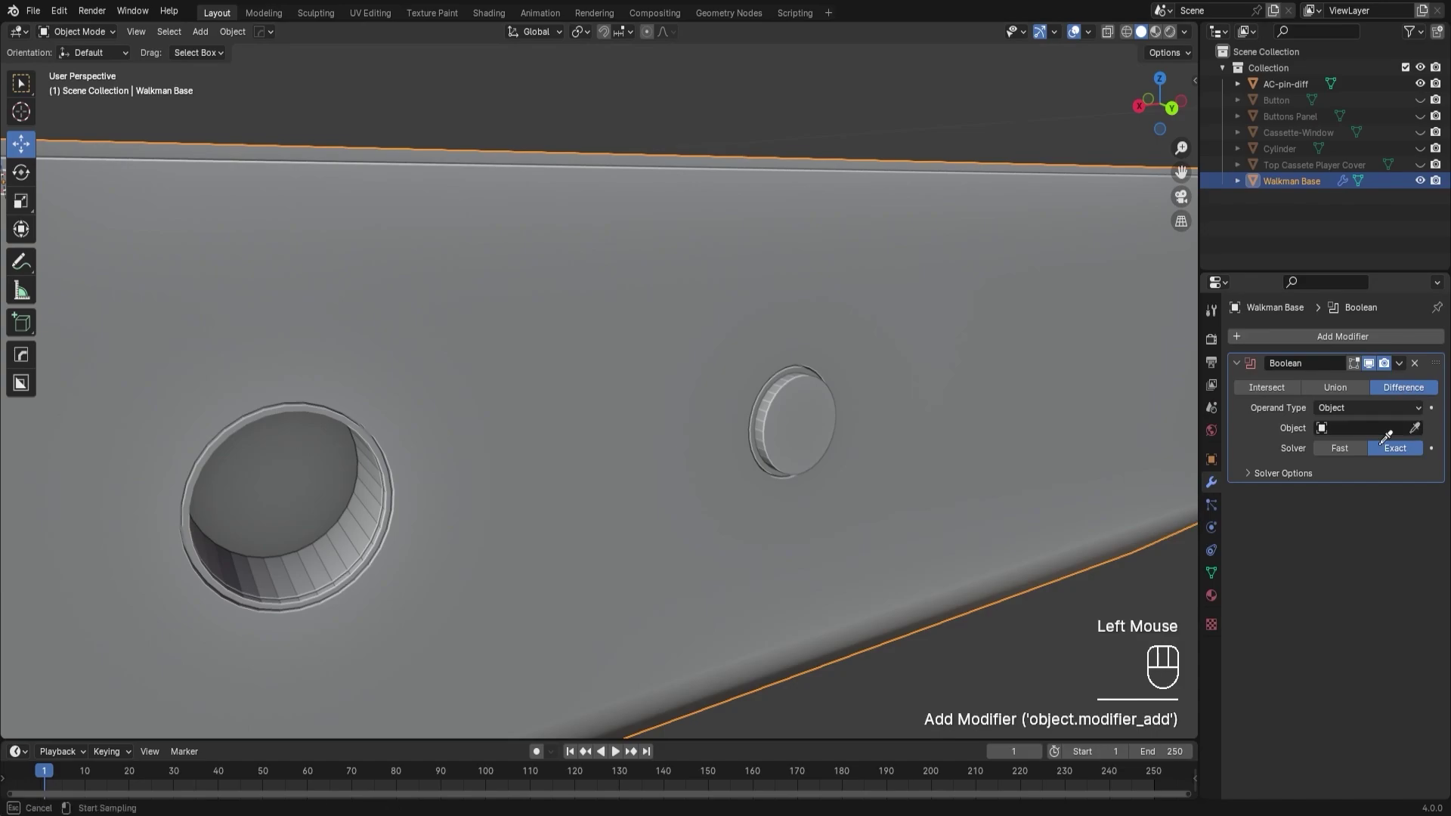
click(789, 435)
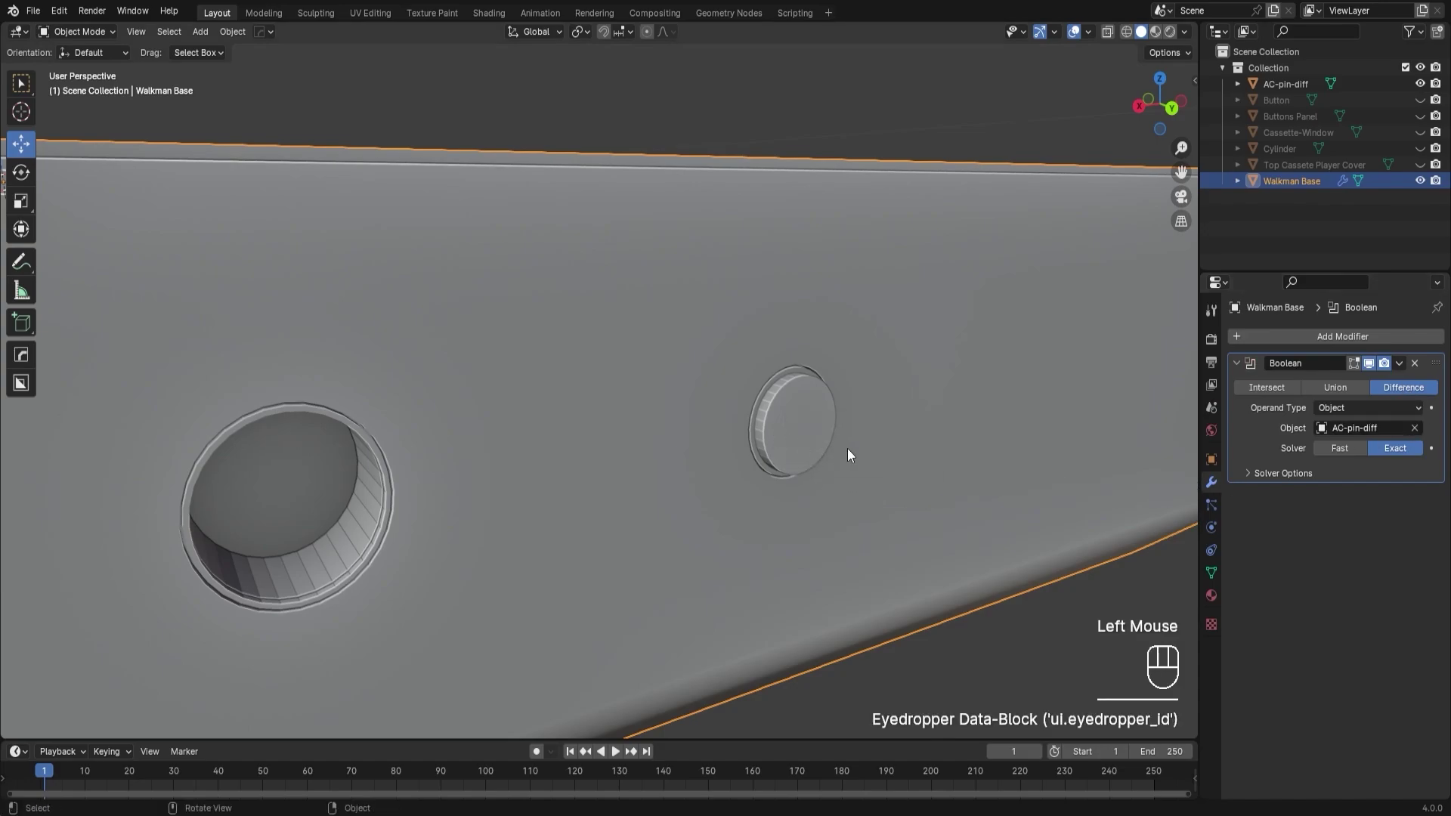
click(1420, 84)
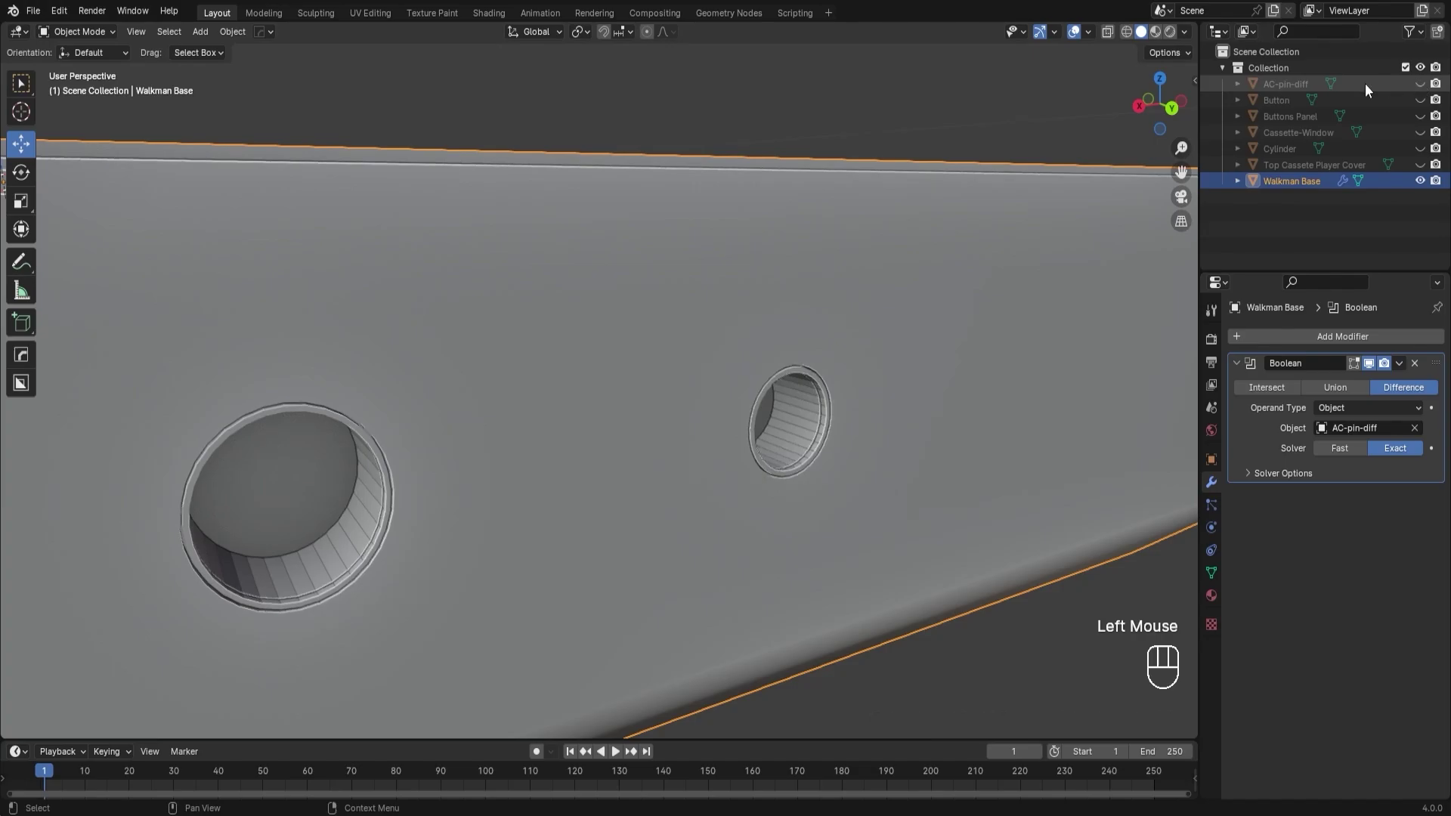
Apply the Walkman Base's AC socket Boolean modifier and delete the AC-pin-diff cutter.
click(1398, 364)
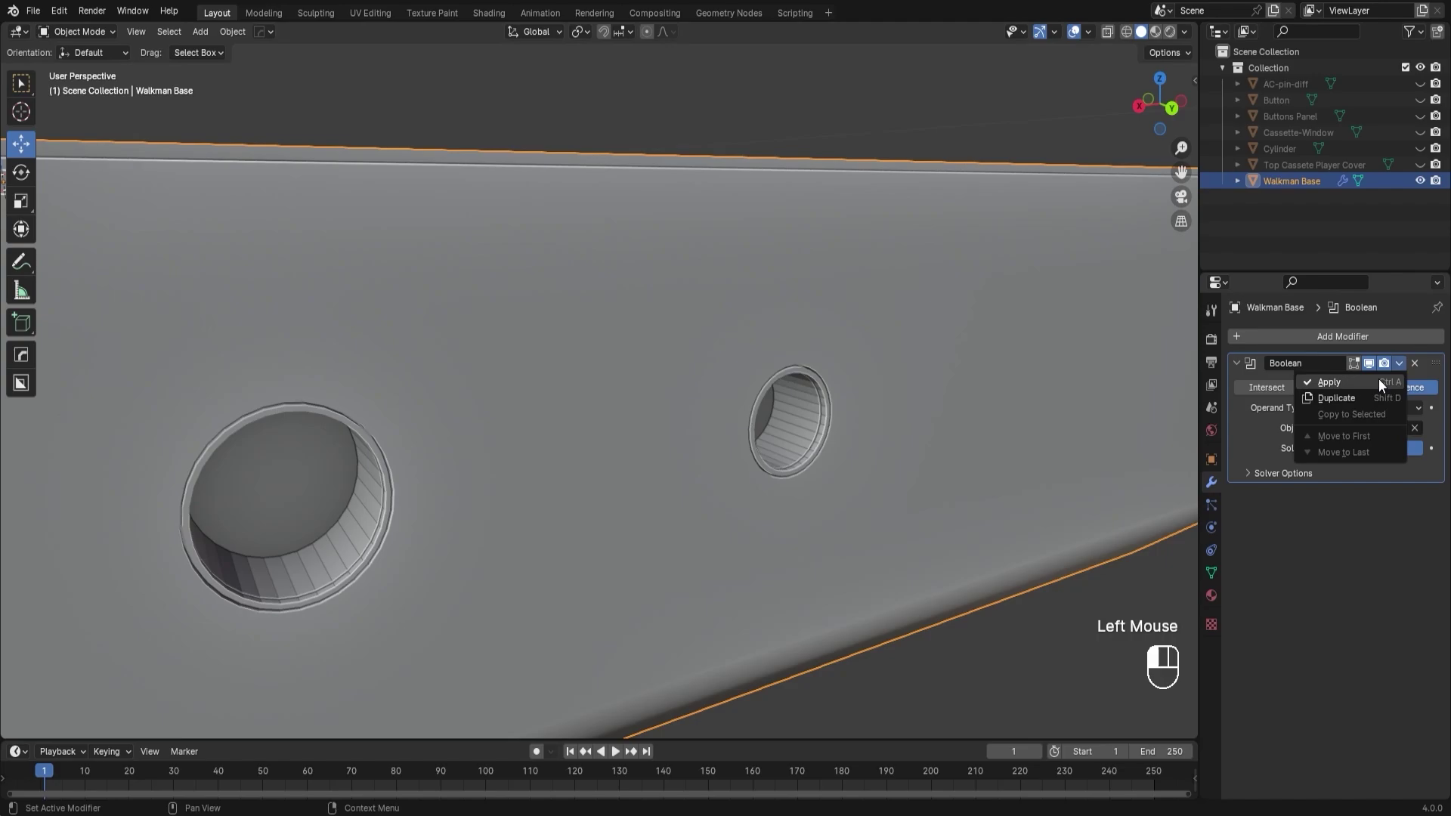
click(1378, 381)
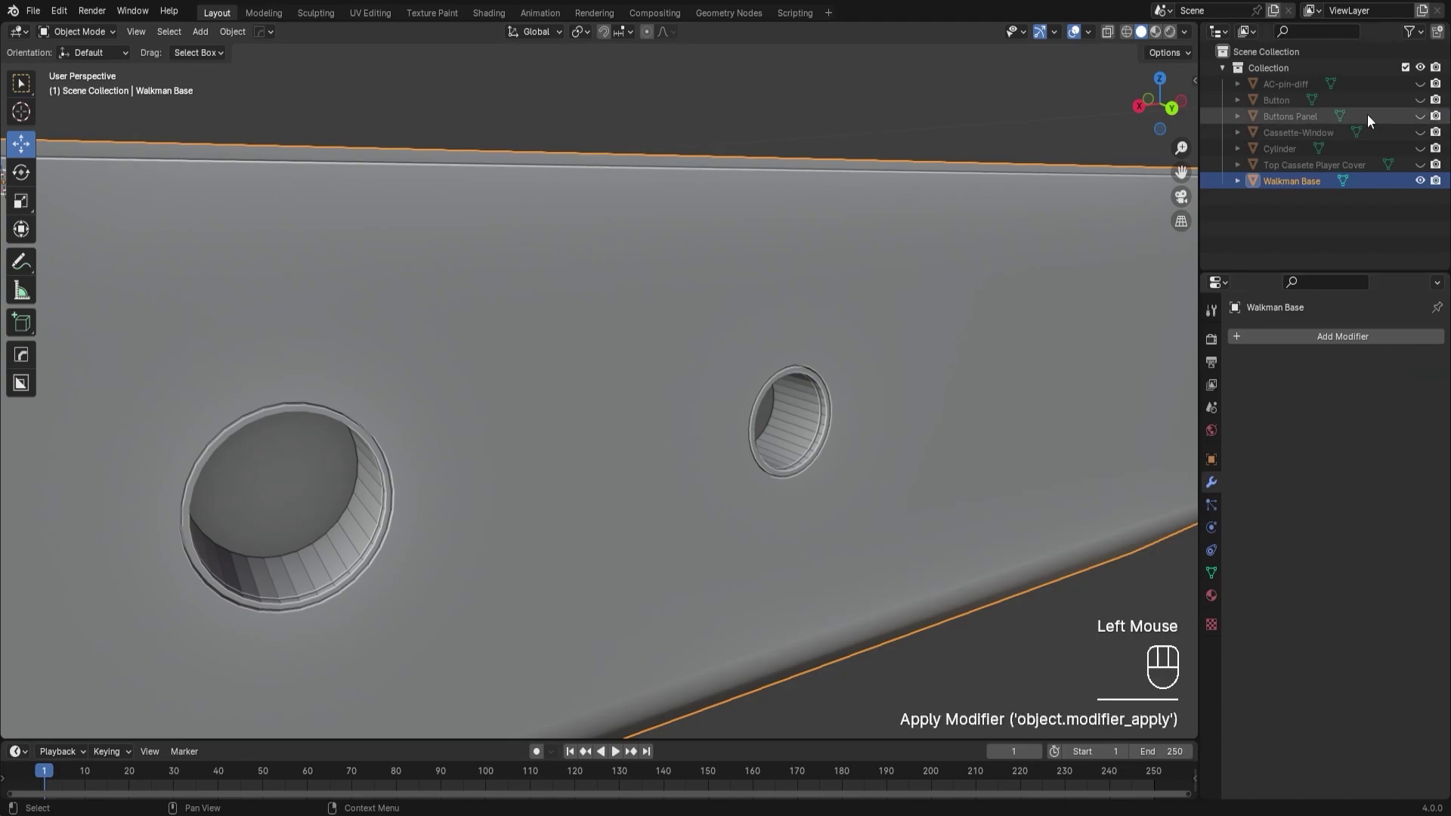
click(1292, 90)
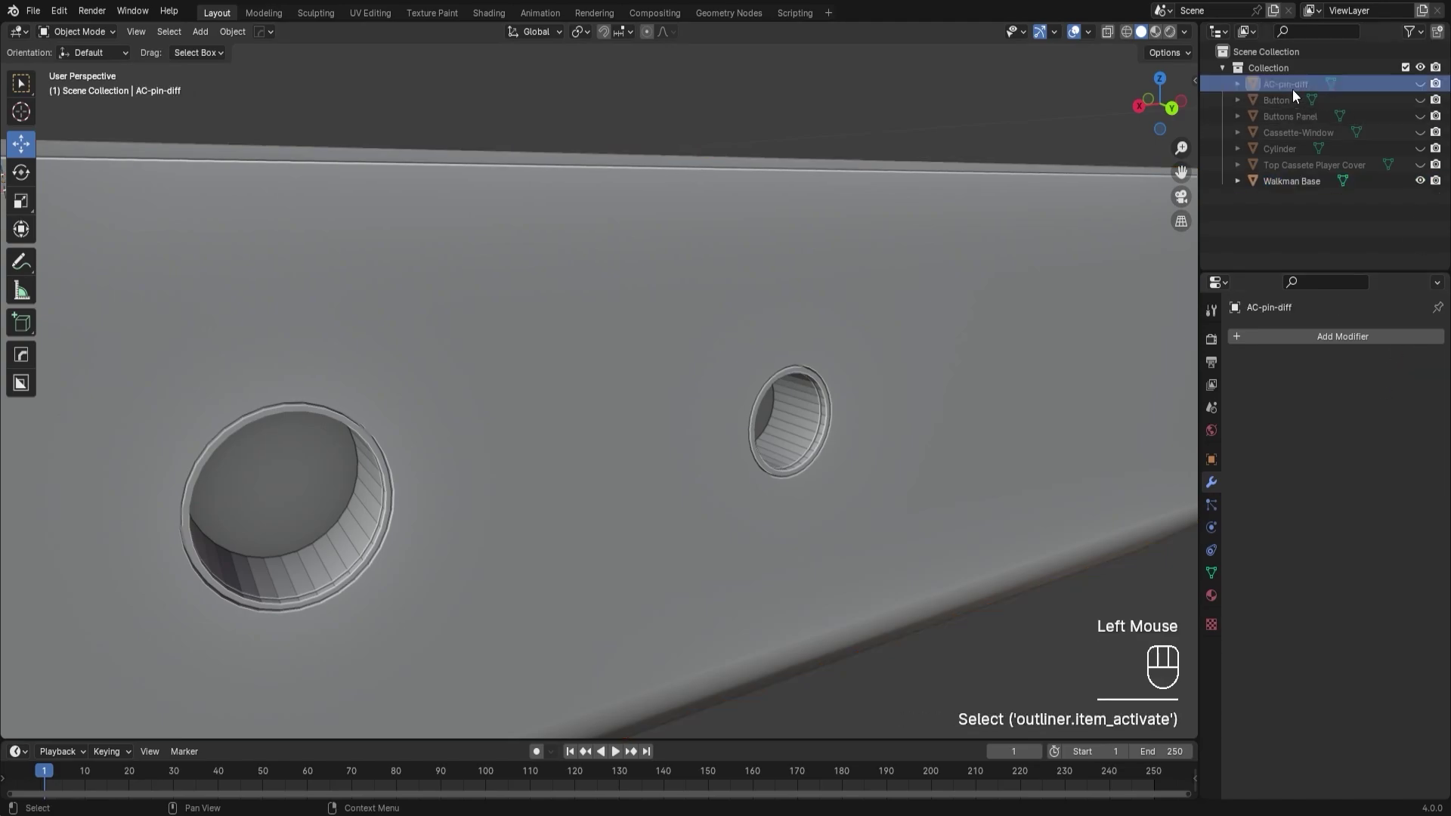
key(Delete)
Examine the audio and AC sockets and their rims from several angles.
middle_drag(875, 340, 820, 330)
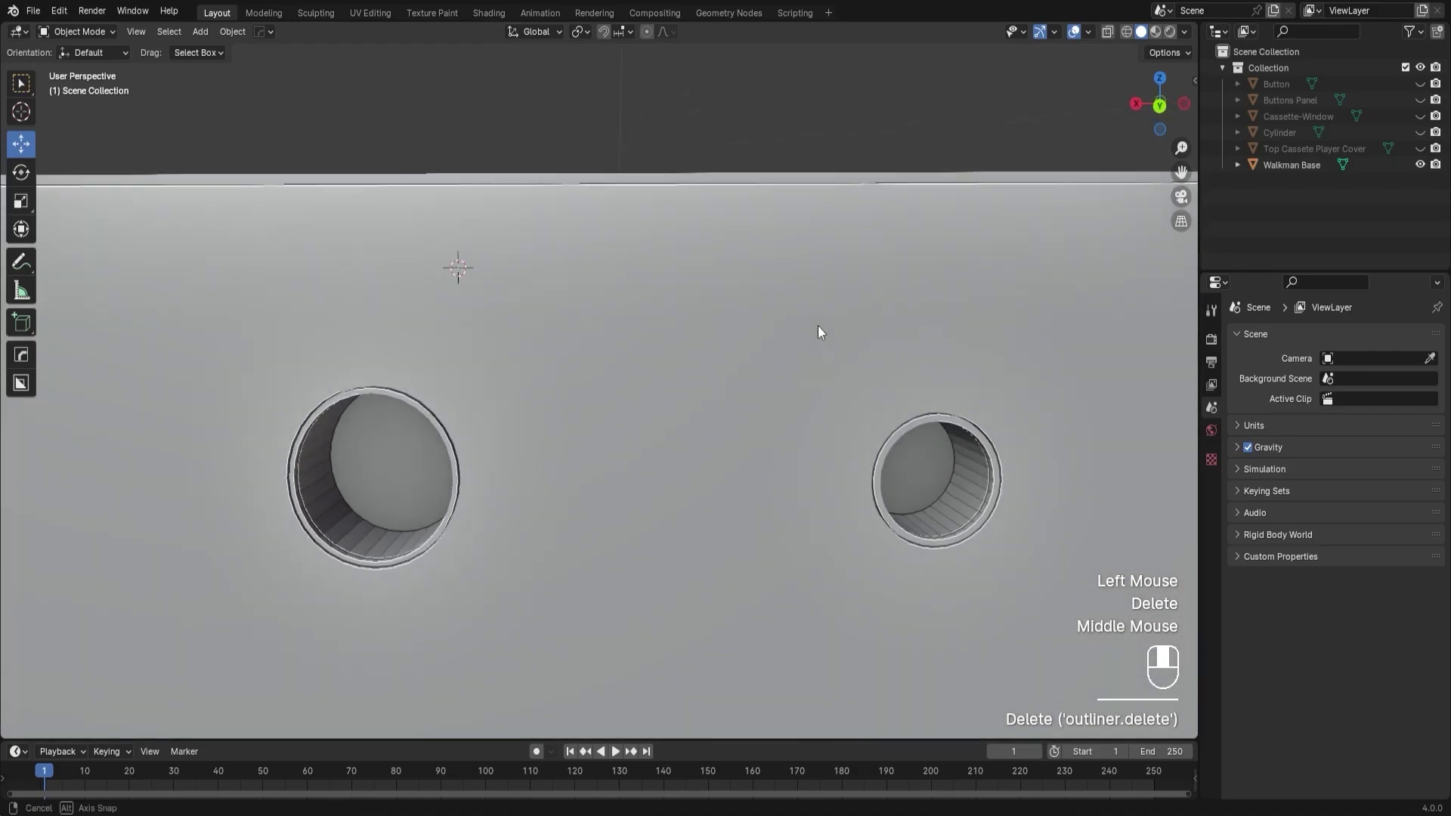
middle_drag(887, 408, 933, 409)
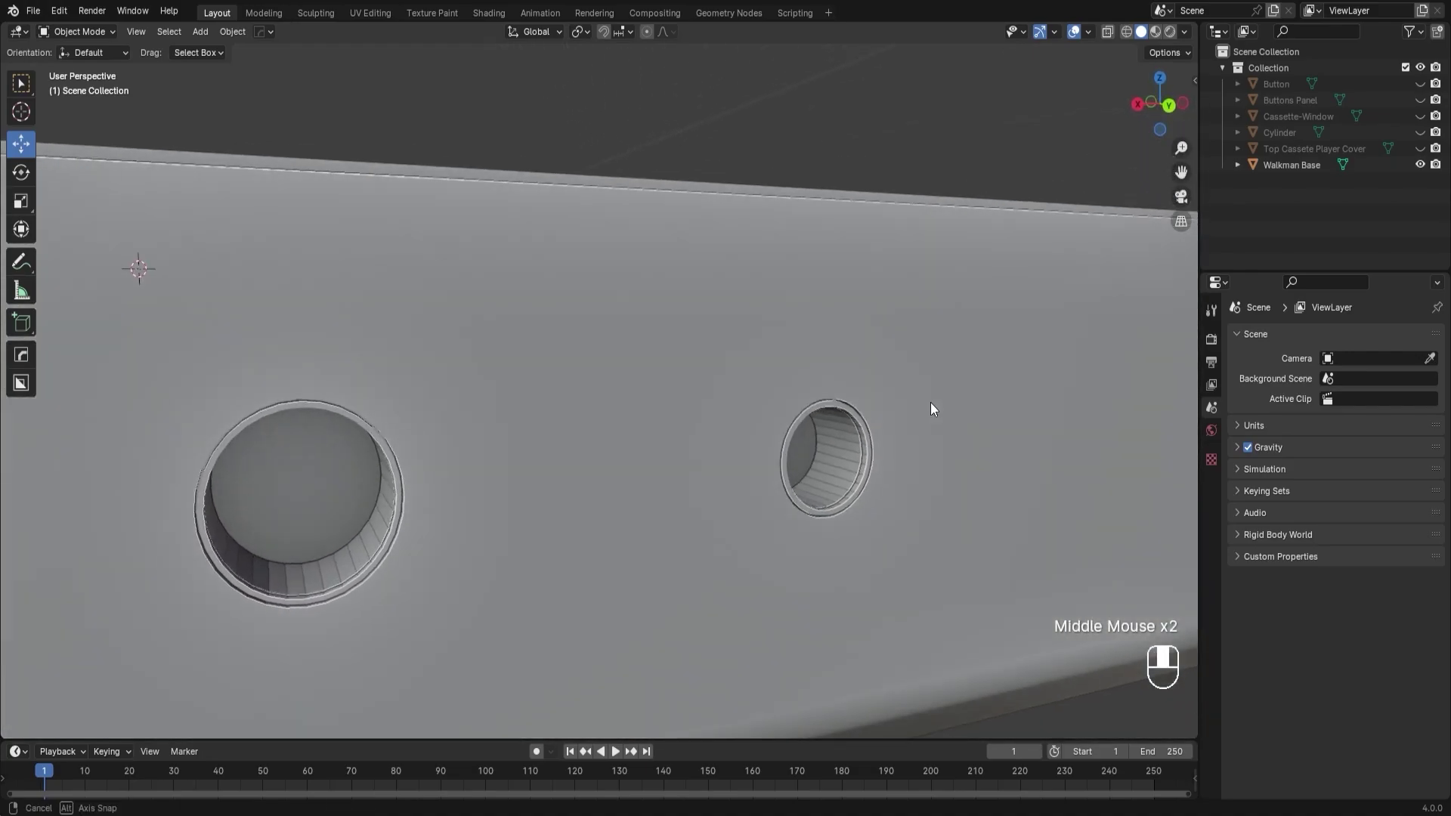
shift+middle_drag(499, 528, 711, 465)
scroll(527, 430, up, 2)
middle_drag(527, 431, 703, 462)
shift+middle_drag(849, 442, 520, 596)
scroll(757, 458, up, 8)
middle_drag(774, 465, 586, 243)
Open the Walkman Base in Edit Mode with the AC socket in view and clear the mesh selection.
click(1046, 429)
key(Tab)
scroll(881, 456, down, 4)
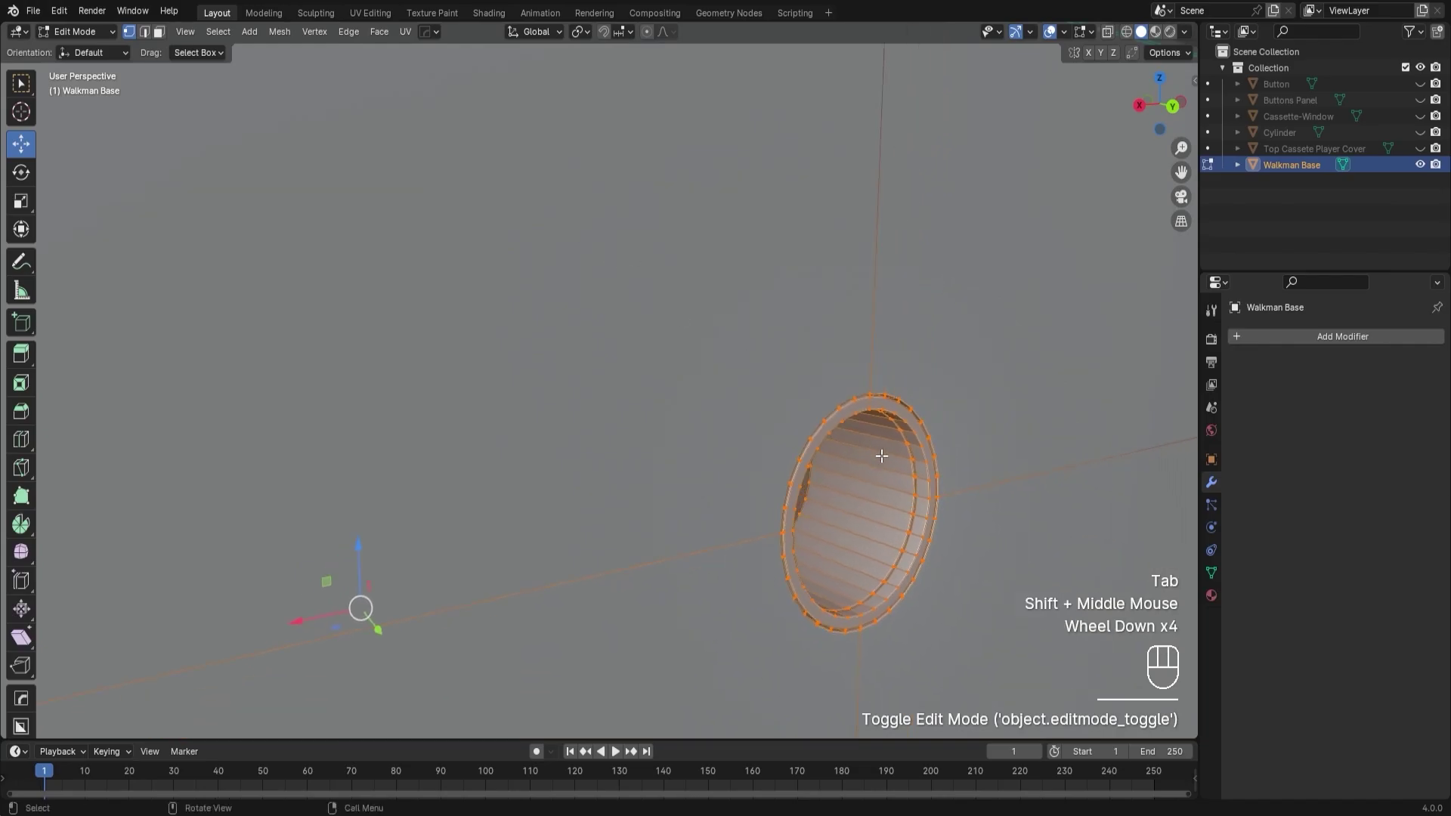
scroll(930, 479, down, 3)
scroll(929, 529, up, 4)
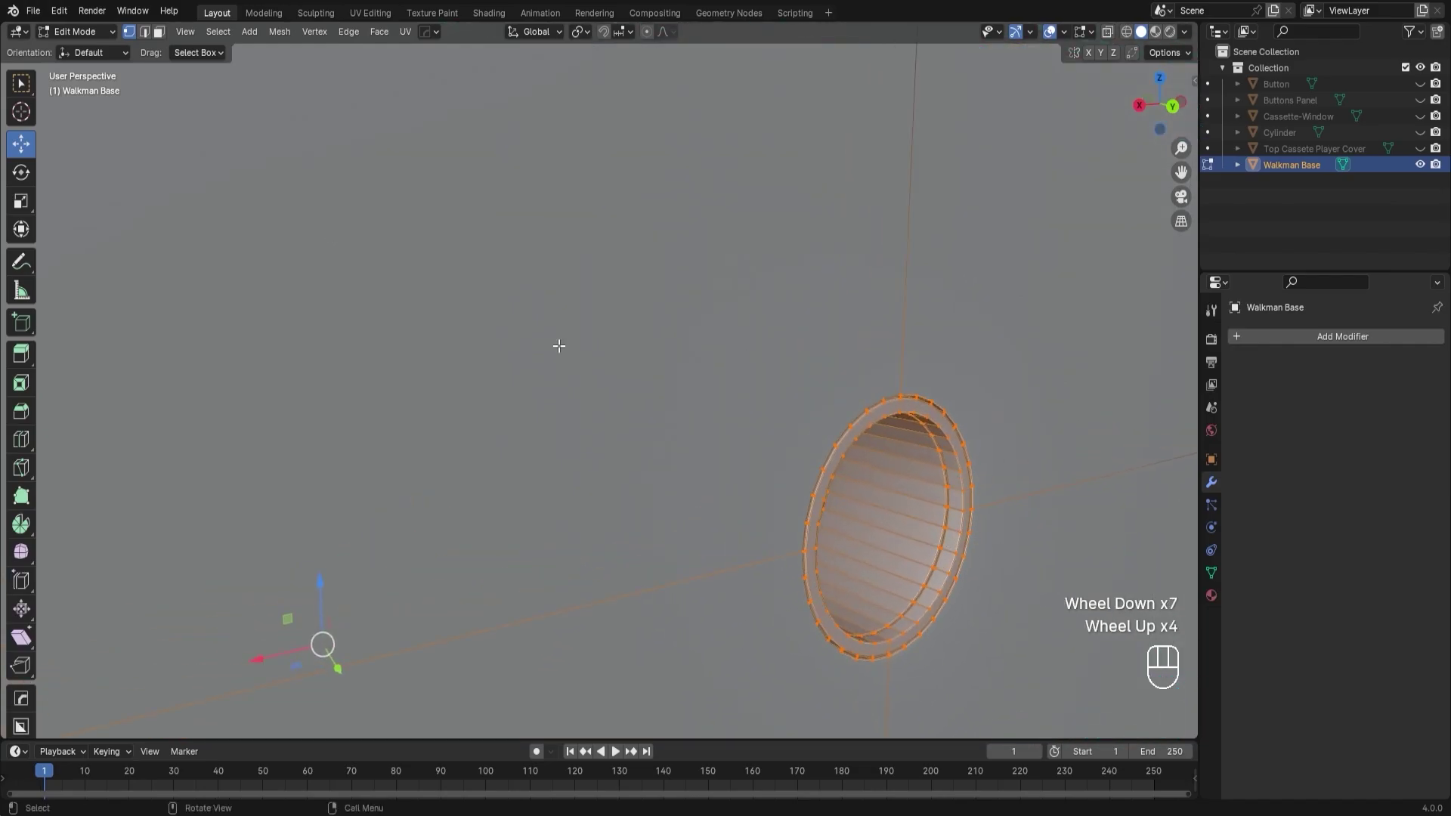
scroll(983, 680, down, 5)
click(975, 664)
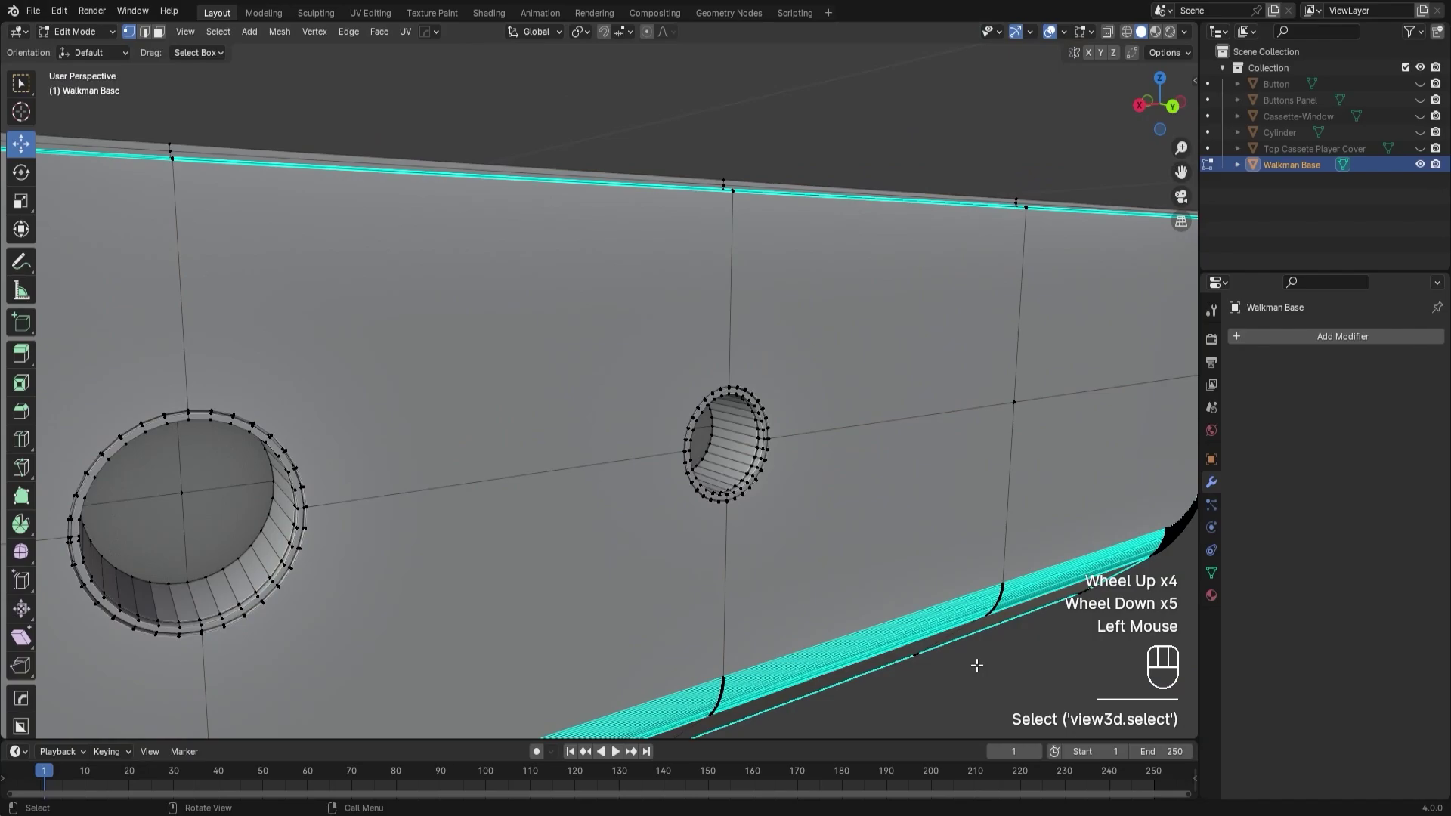
scroll(914, 491, up, 2)
scroll(914, 491, up, 2)
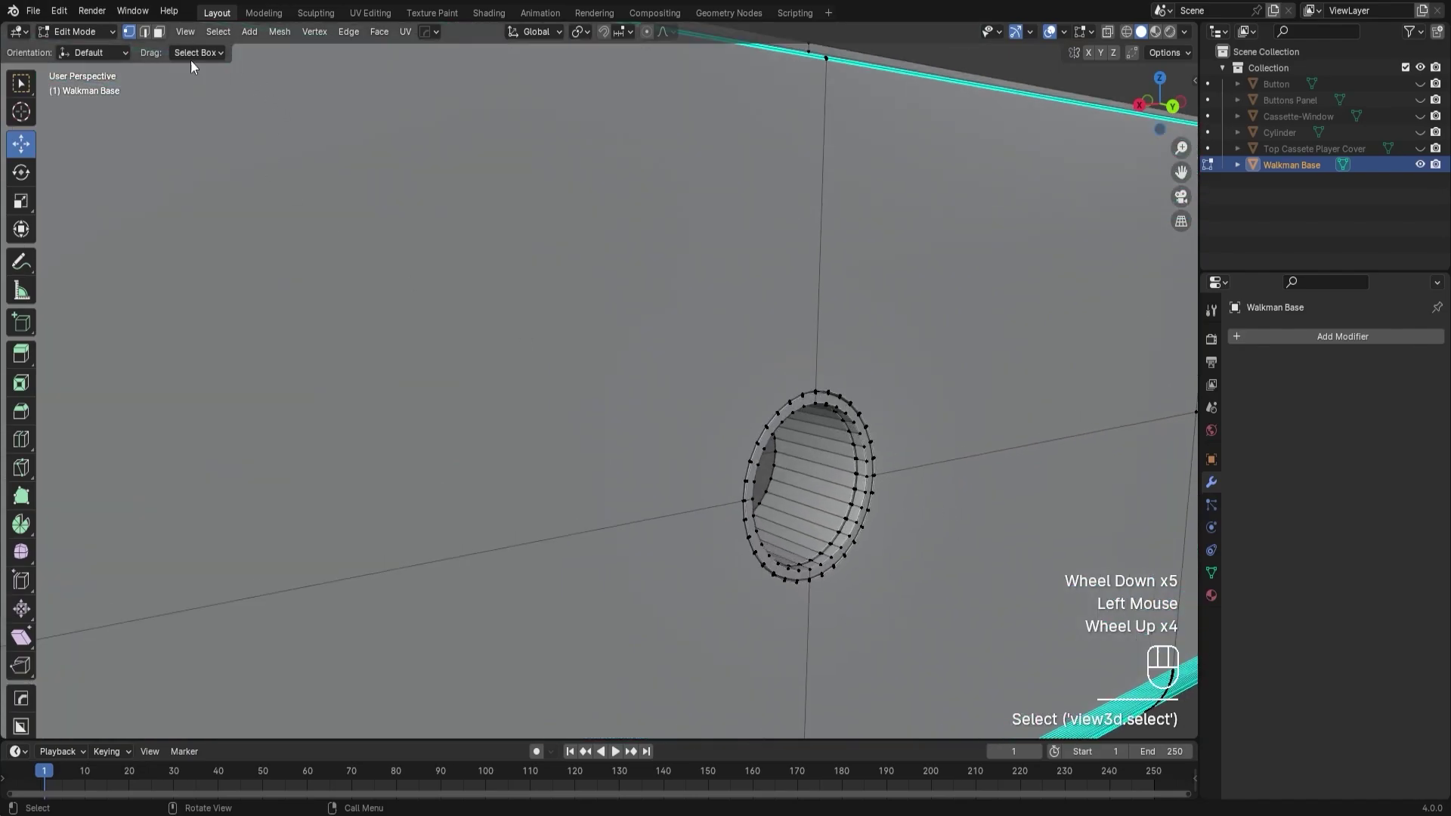
In face select mode, select only the linked faces of the separate ring around the AC socket.
click(158, 37)
click(156, 34)
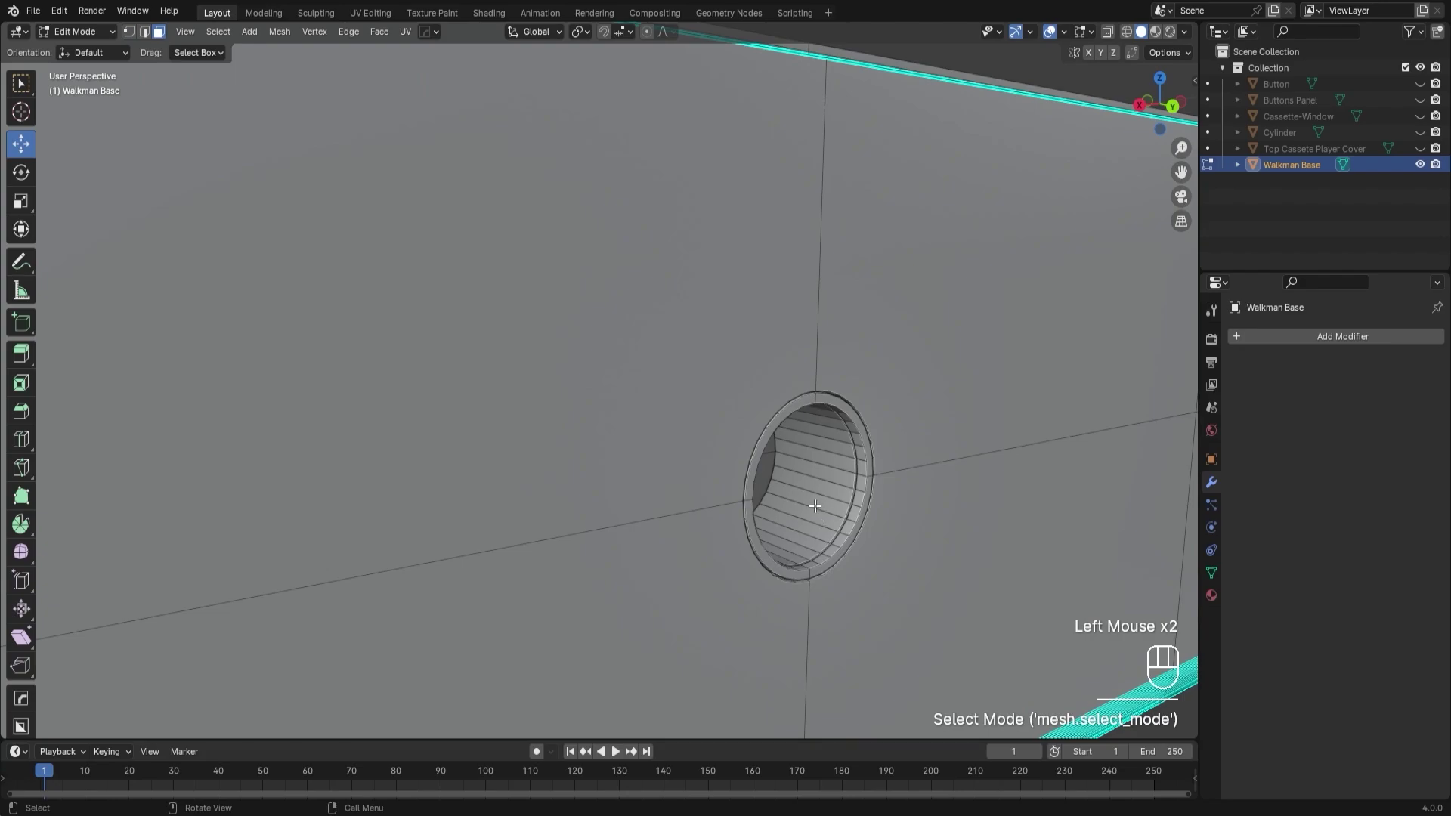
key(l)
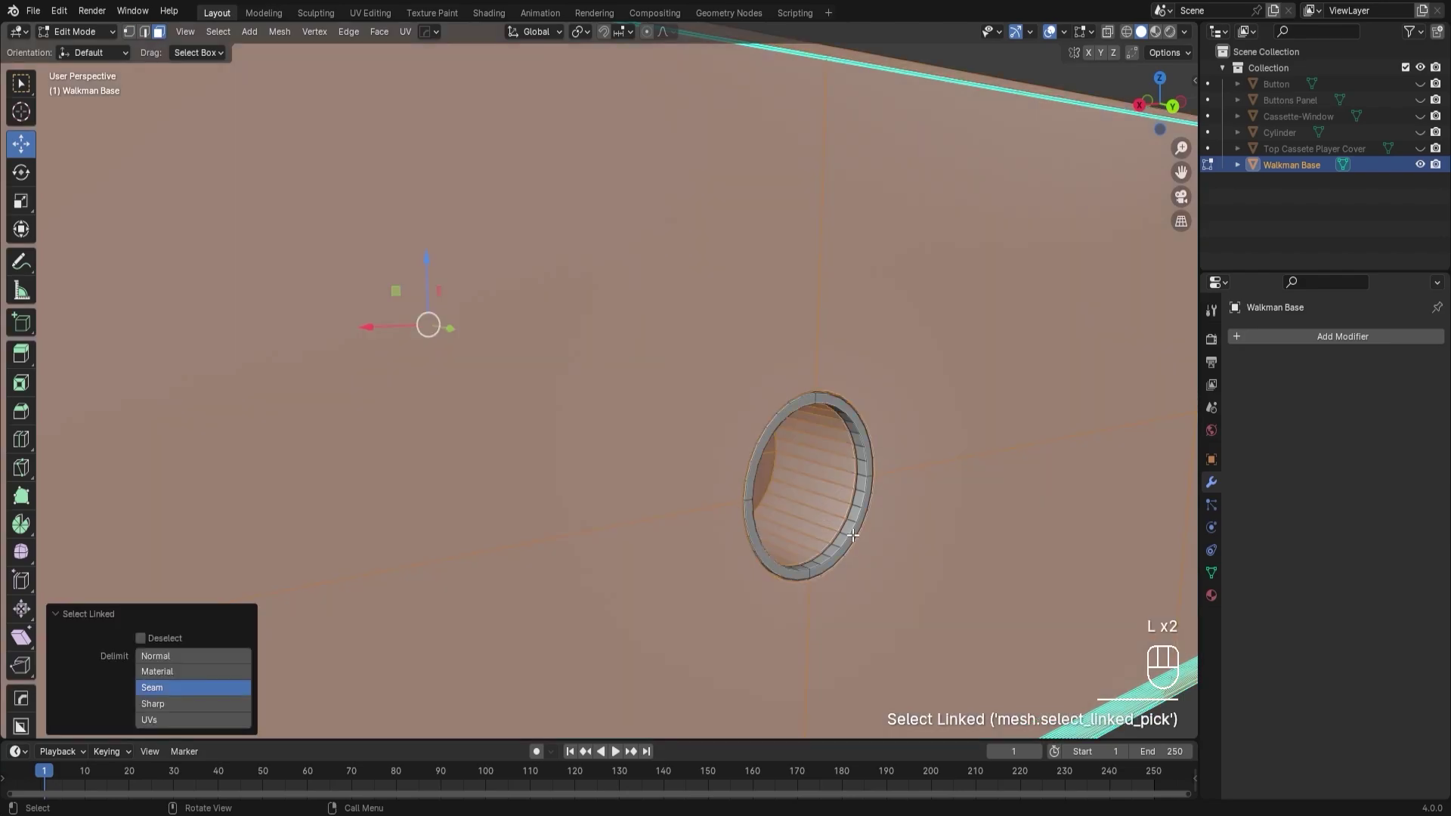
key(l)
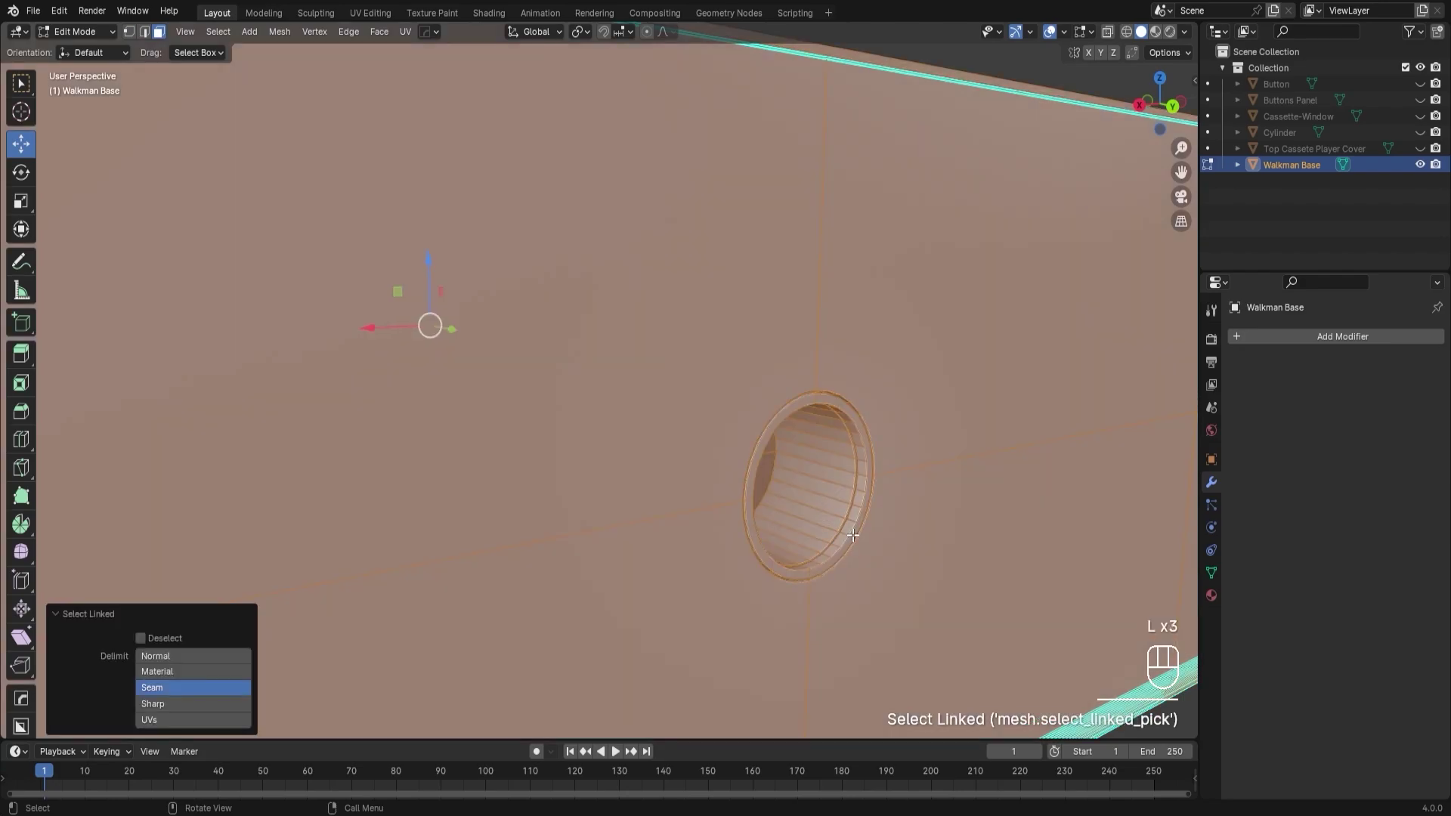
click(1041, 73)
key(l)
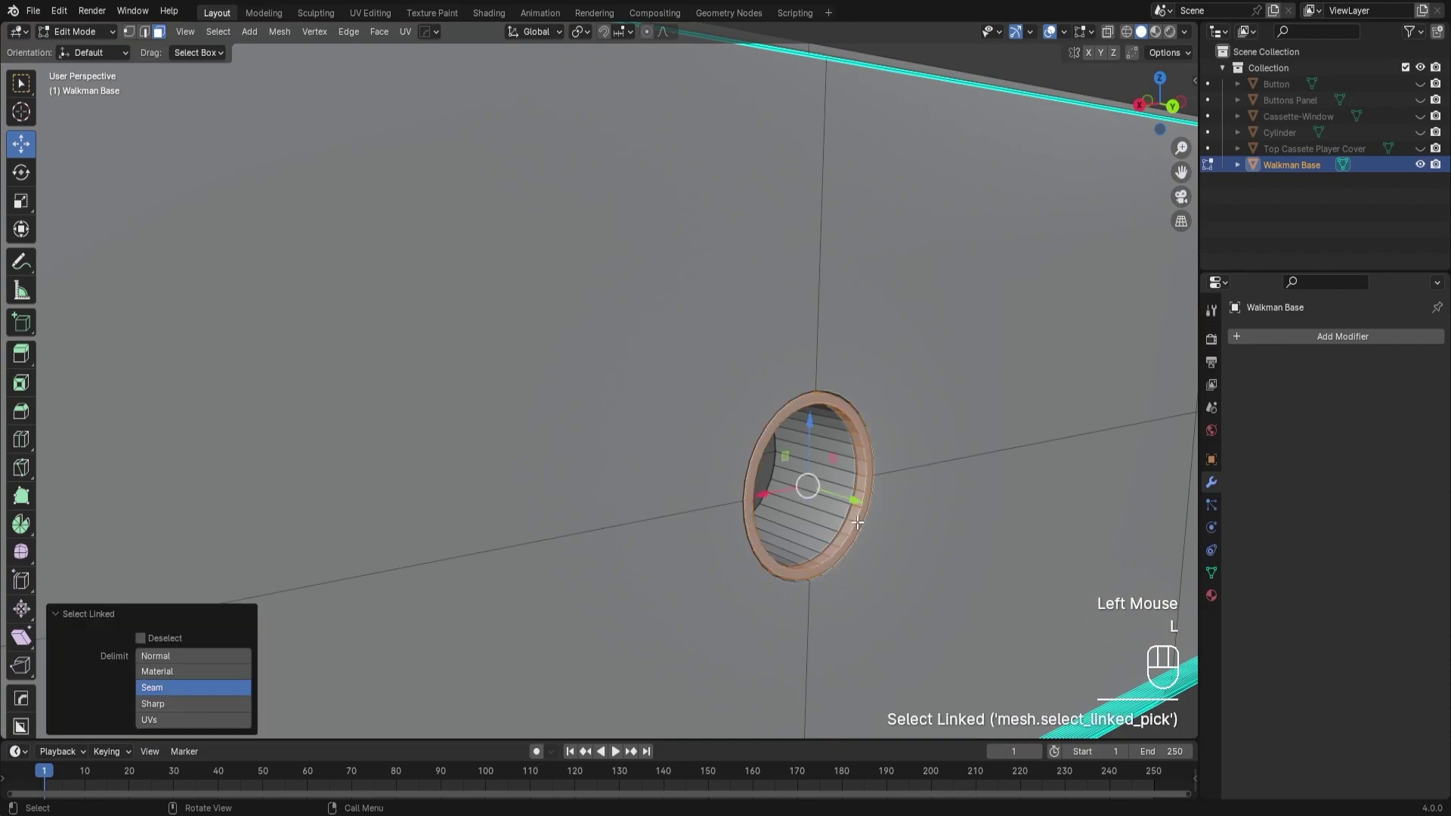
Move the AC socket ring outward about 0.0087 m along Y and thicken it by scaling about 1.84 along Y.
scroll(857, 523, up, 6)
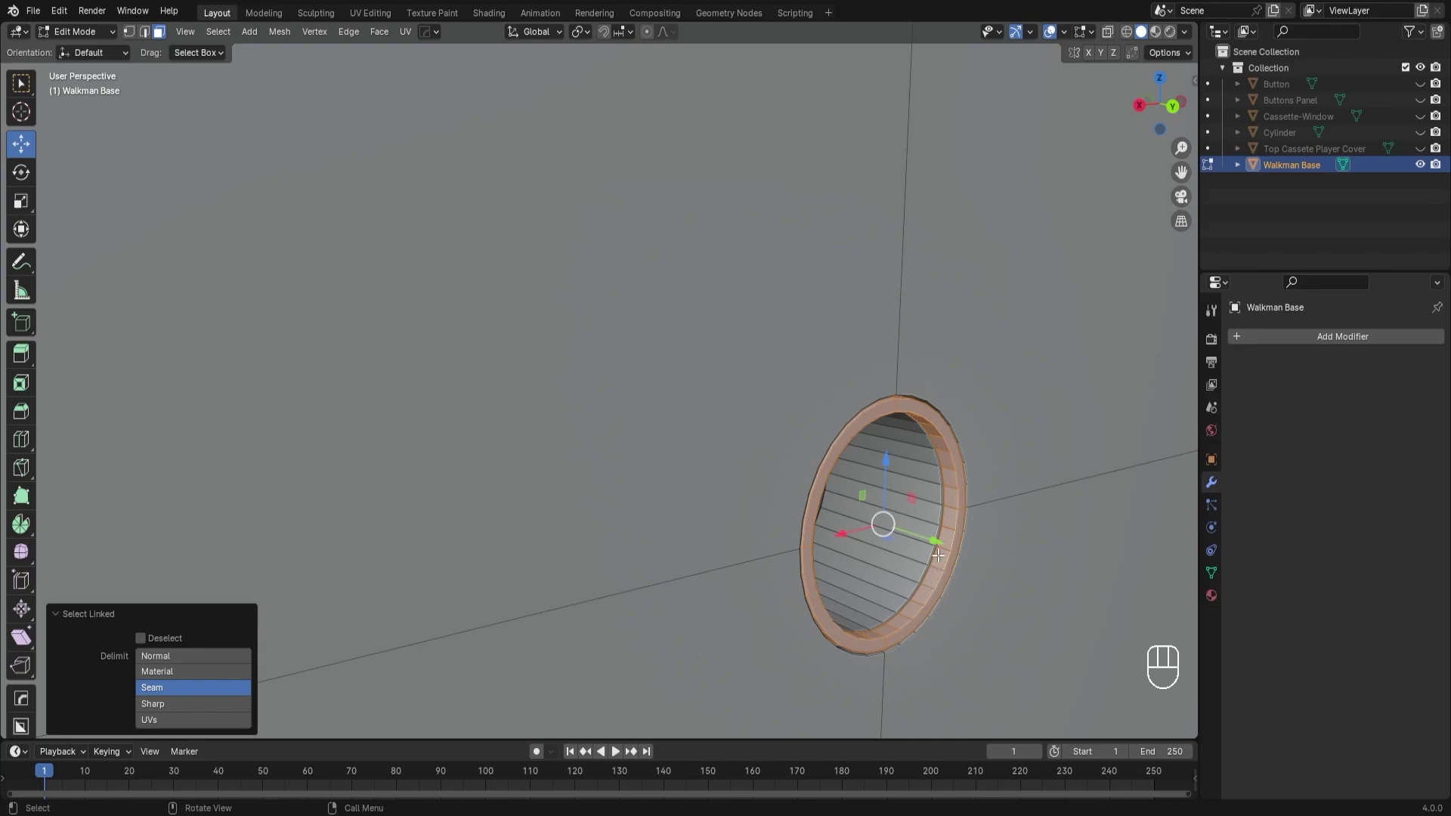
mouse_move(935, 542)
mouse_down()
mouse_move(963, 557)
mouse_move(938, 554)
mouse_up()
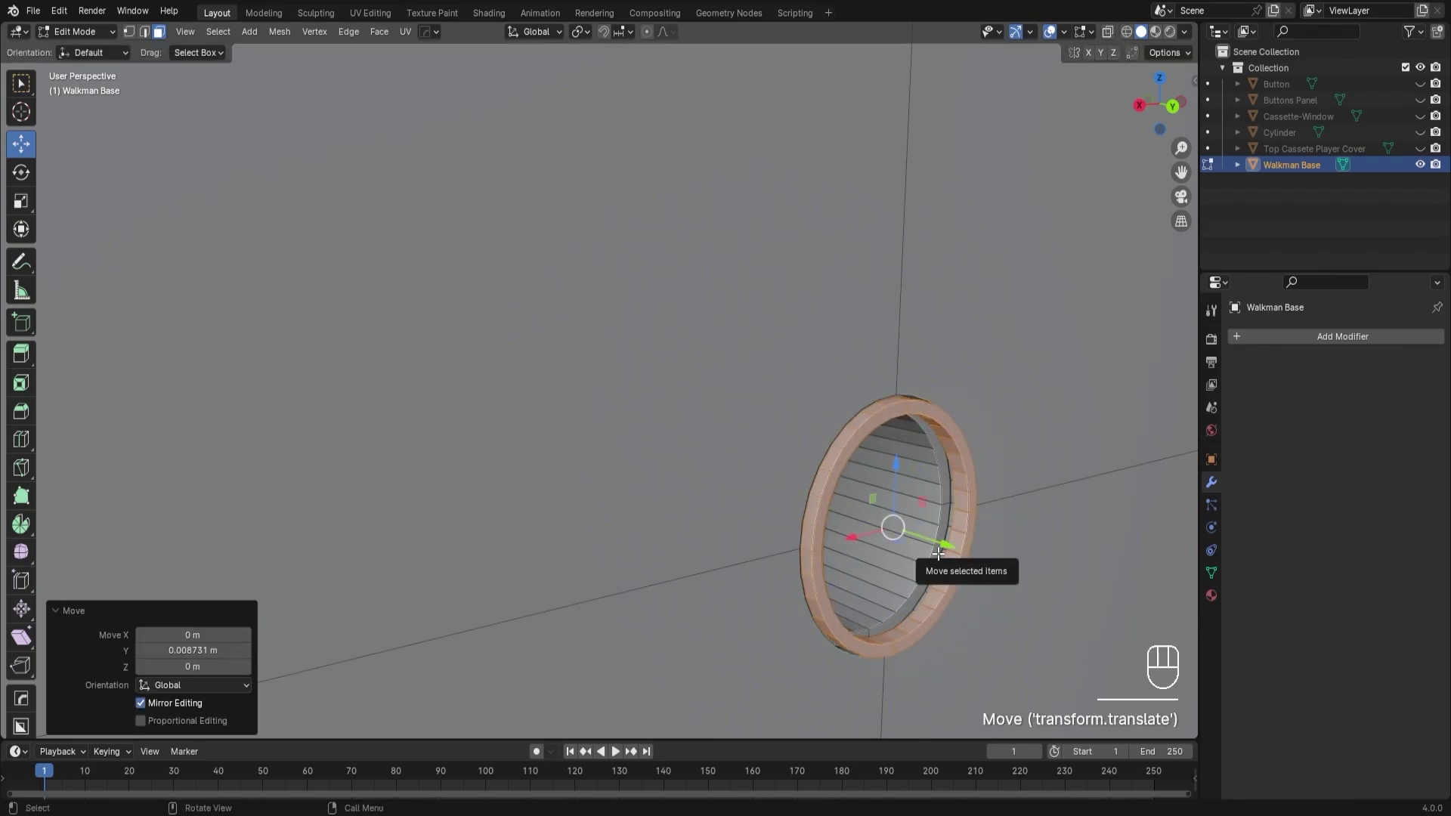
key(s)
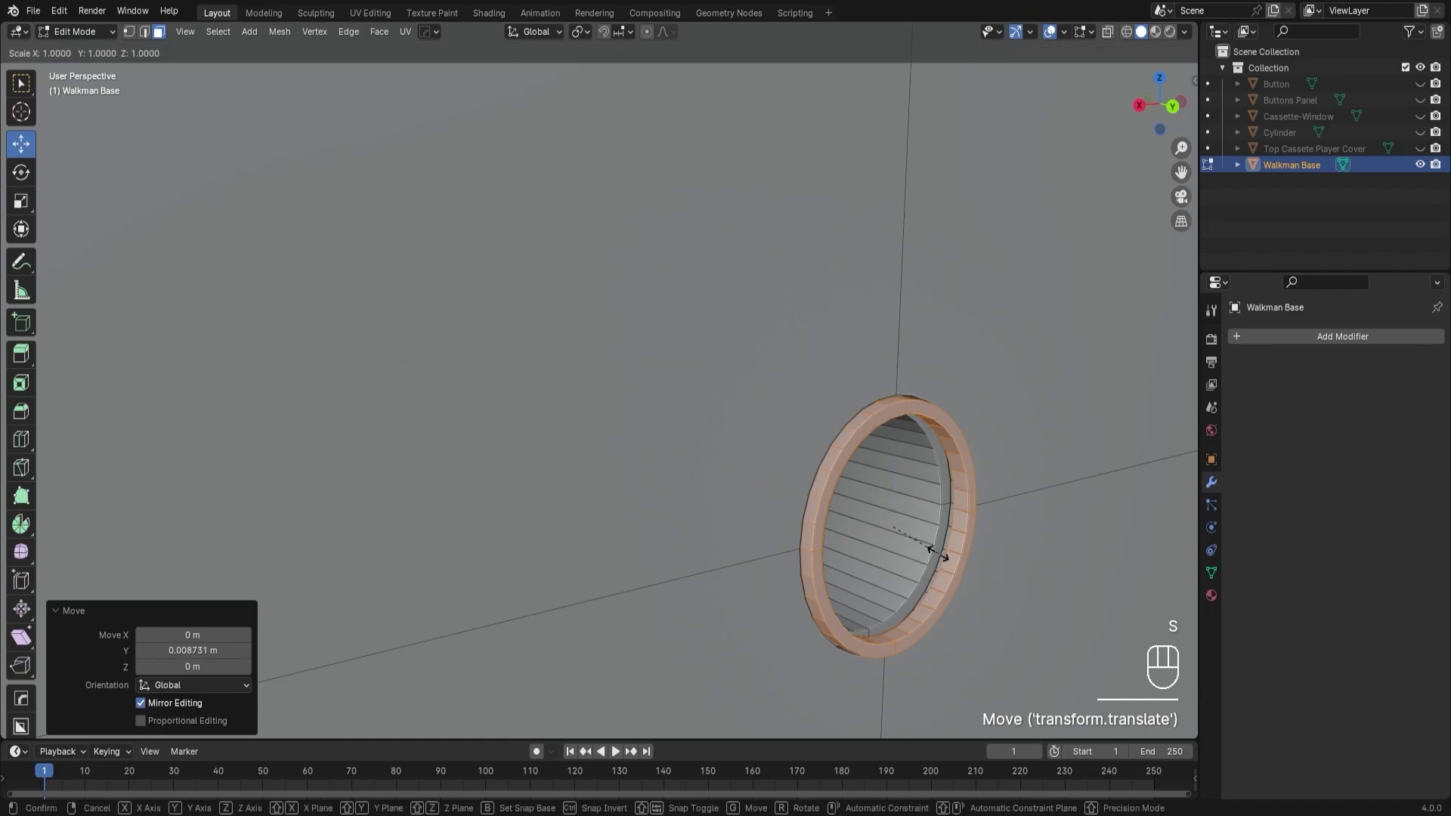
key(y)
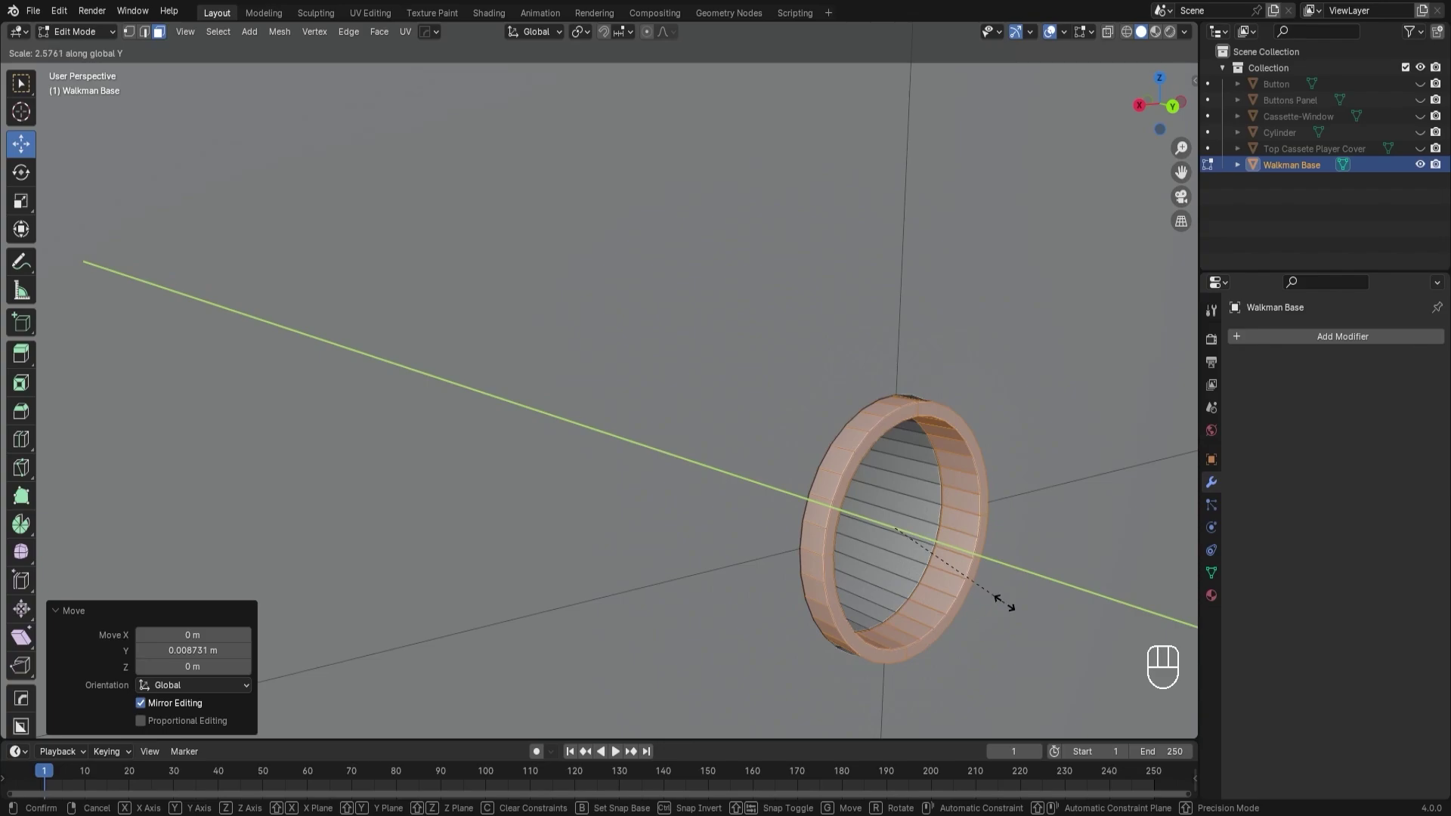
click(967, 589)
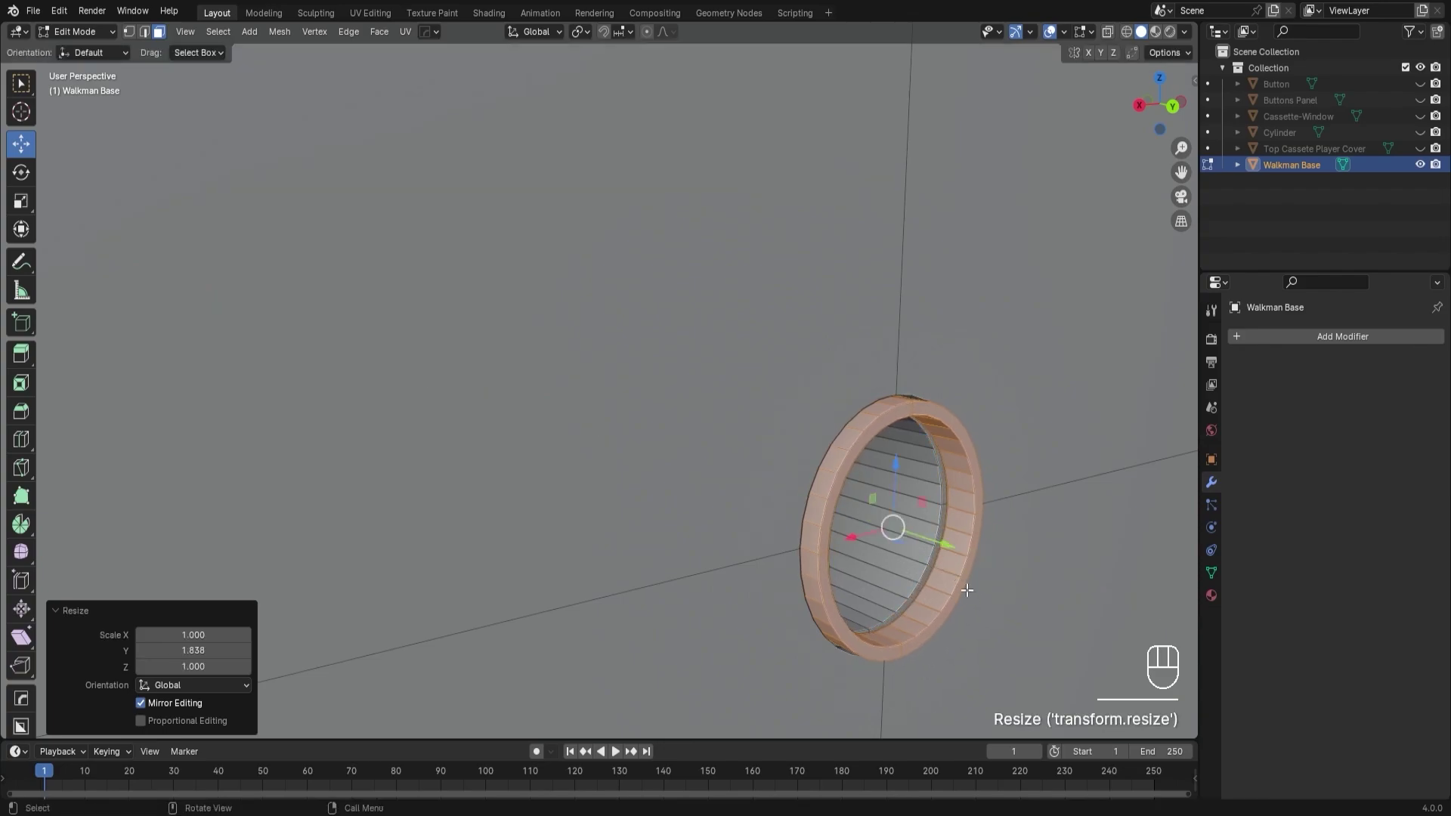
Move the ring about 0.029 m outward along Y, and snap it about 0.035 m back into the socket's mouth.
drag(947, 544, 982, 567)
key(b)
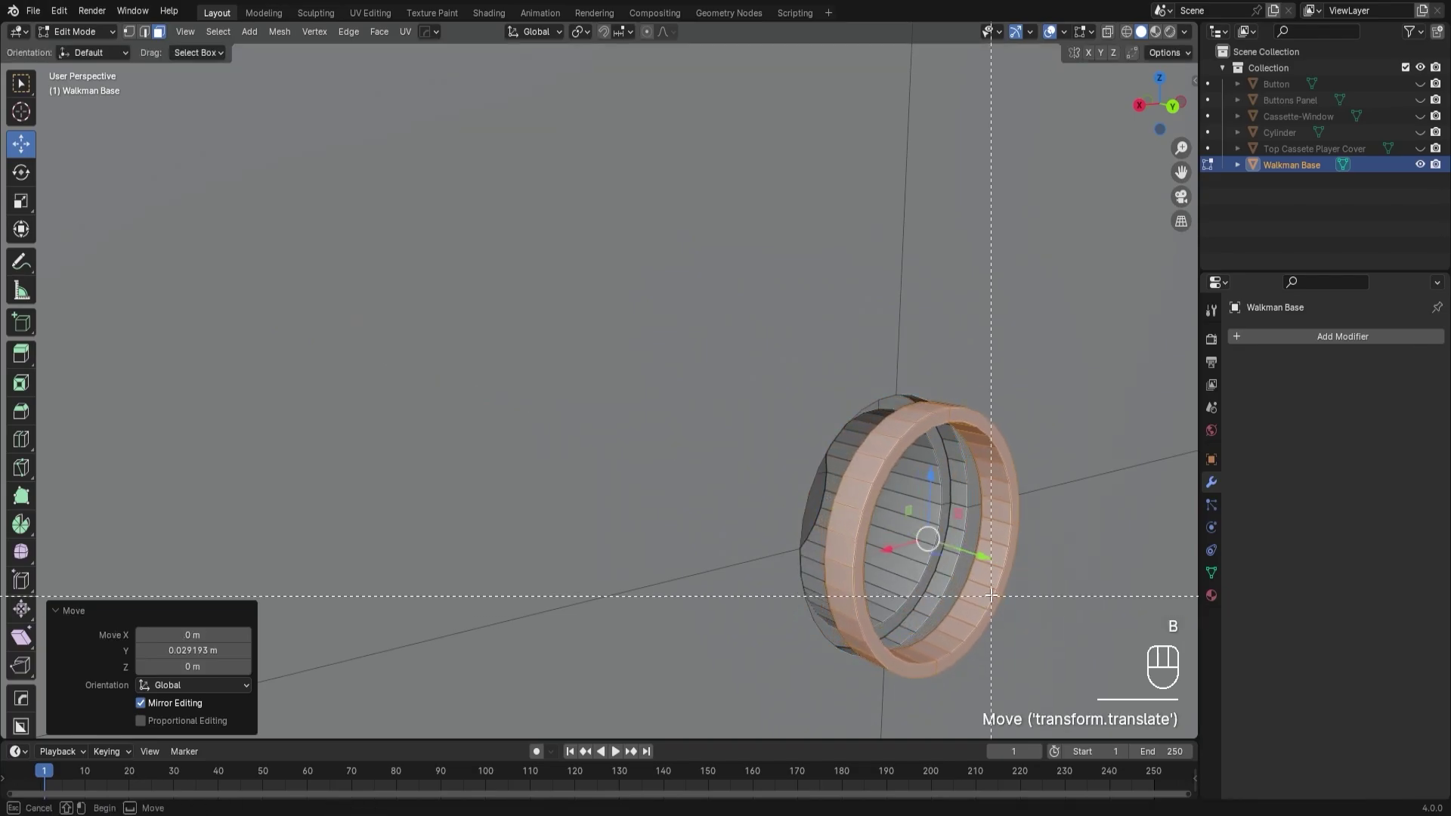
right_click(985, 534)
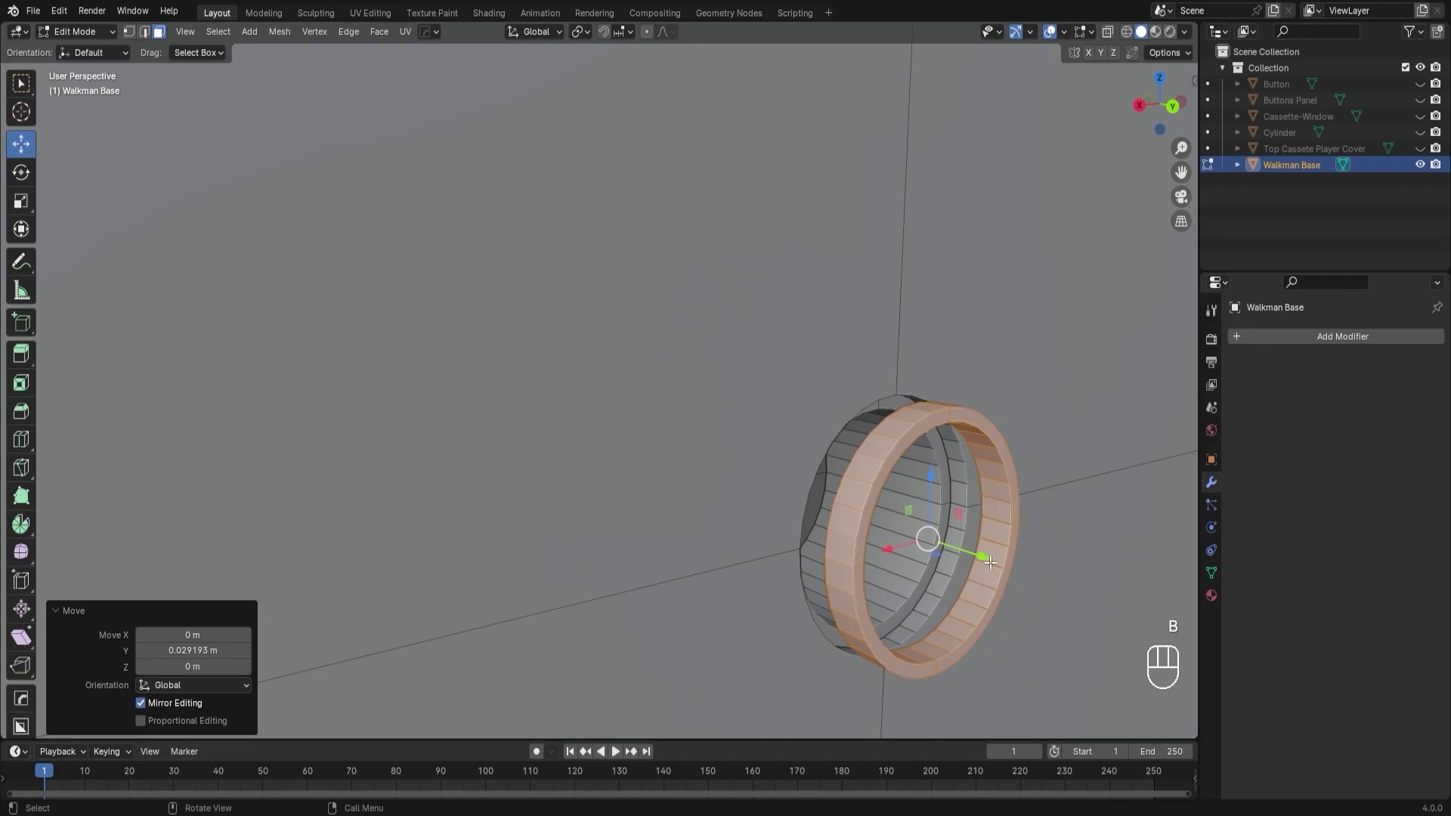
key(g)
key(y)
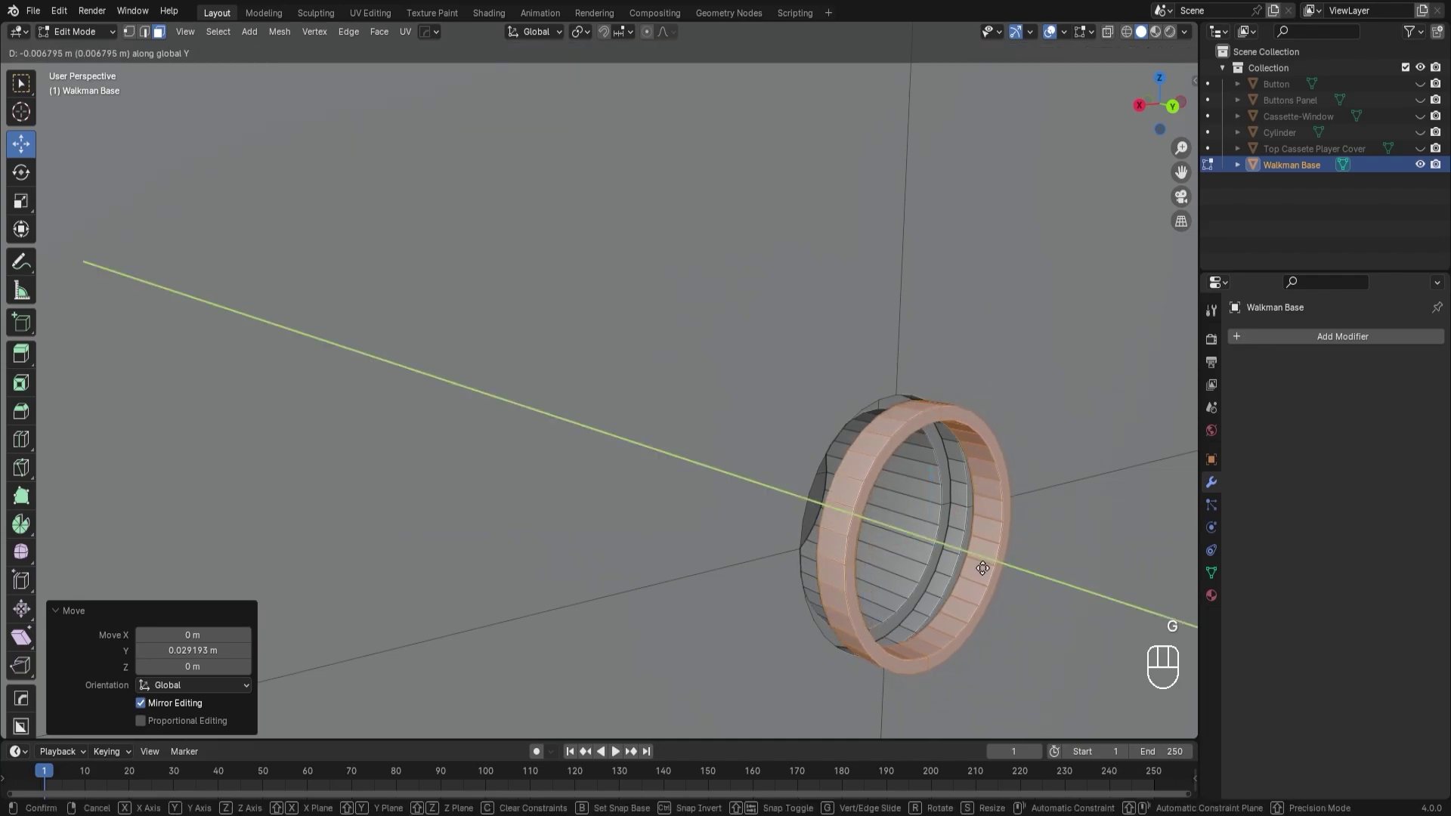
key(ctrl)
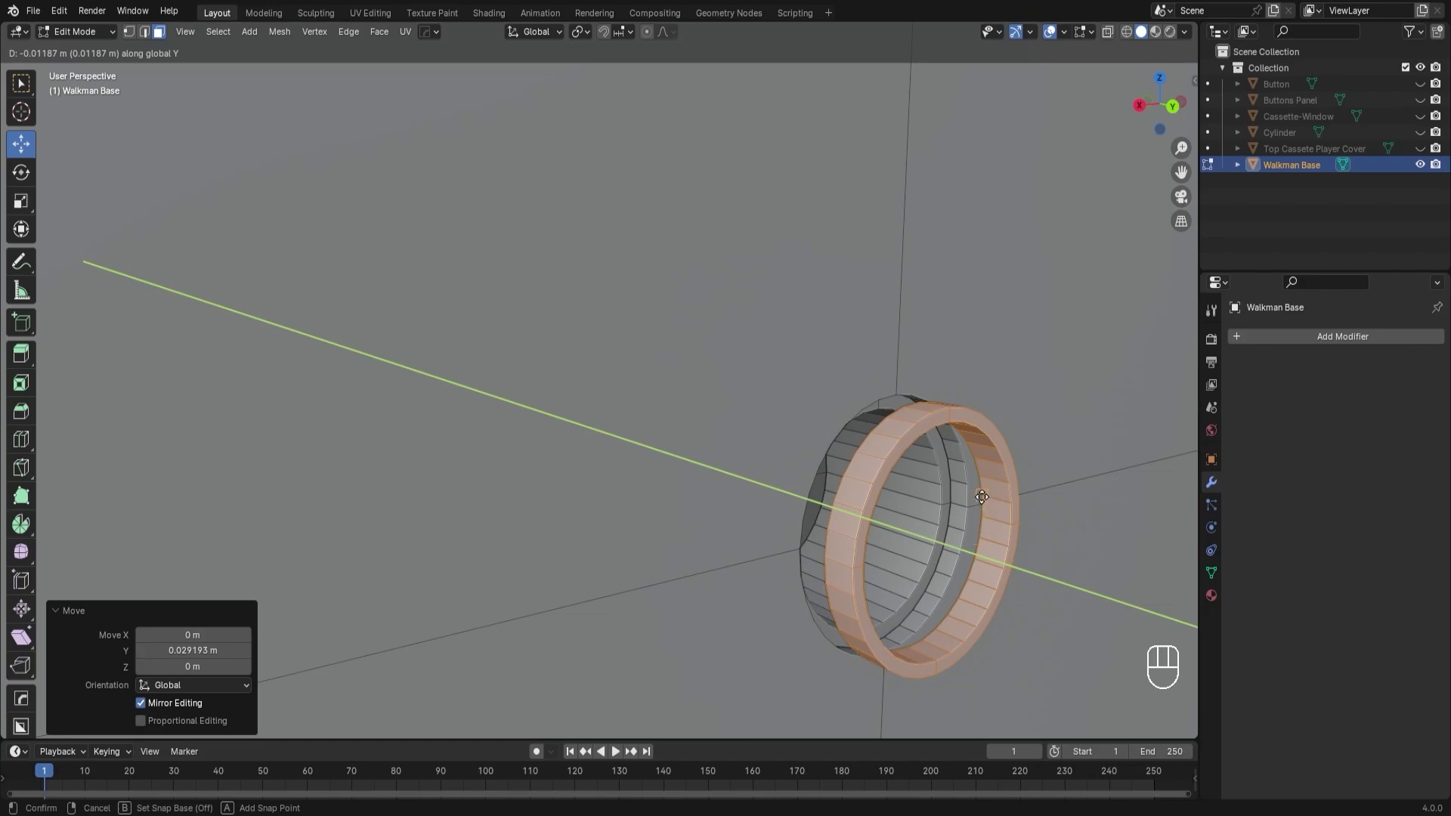
mouse_move(944, 494)
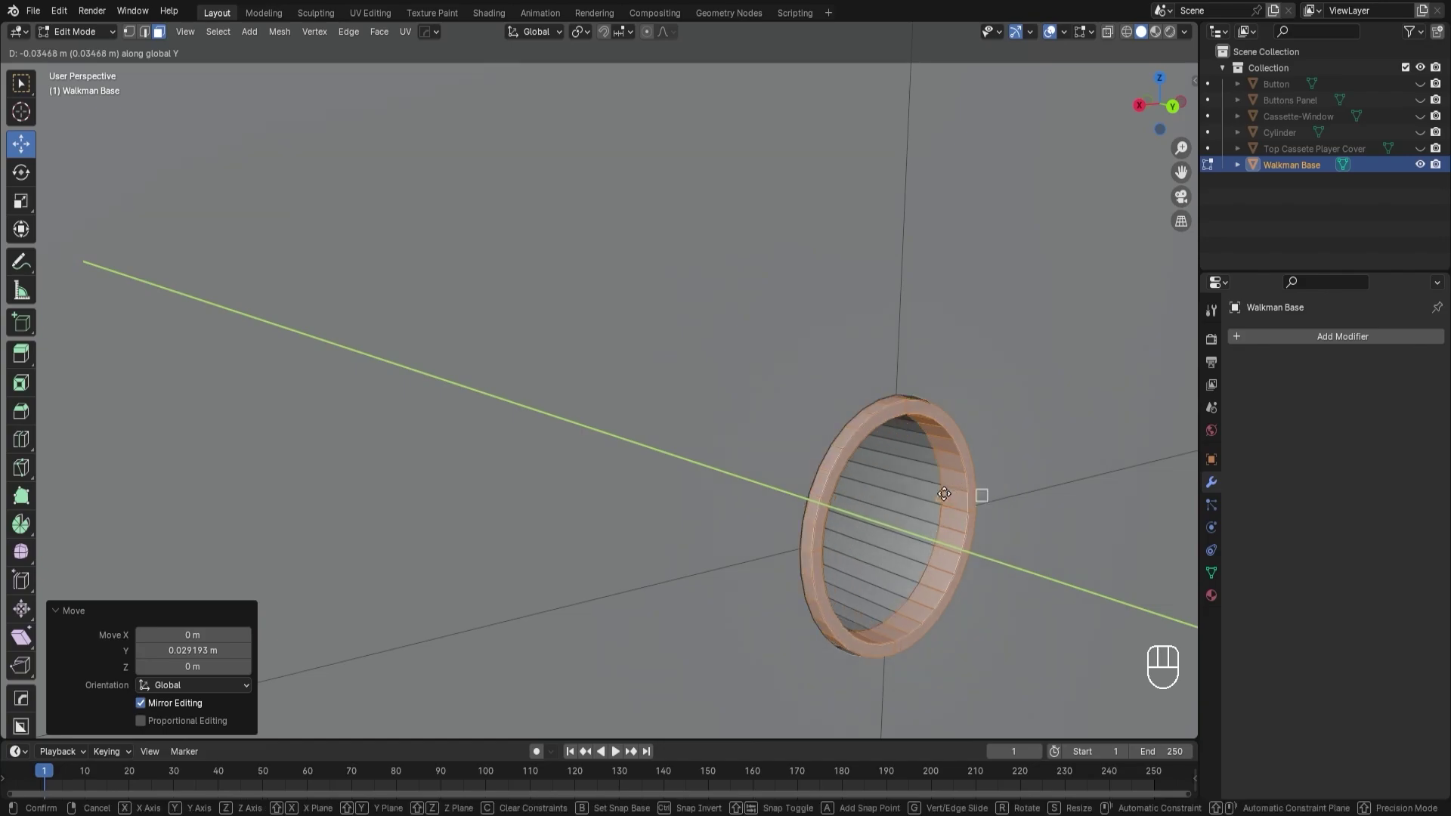
click(944, 494)
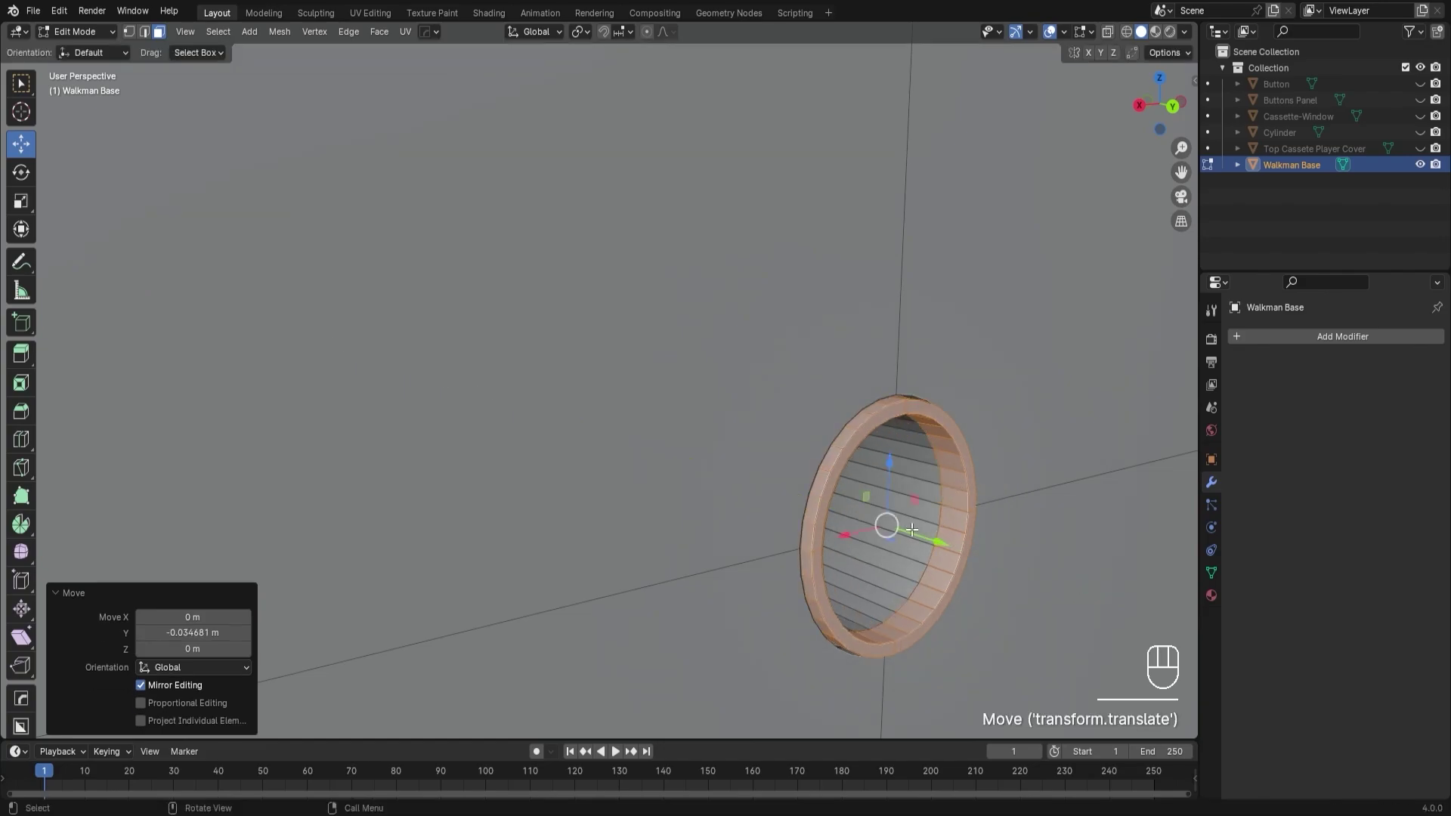
Frame the ring, clear the selection, and examine how it meets the AC socket's inner wall from both sides.
scroll(912, 530, down, 2)
mouse_move(913, 530)
middle_down()
mouse_move(859, 512)
mouse_move(897, 541)
middle_up()
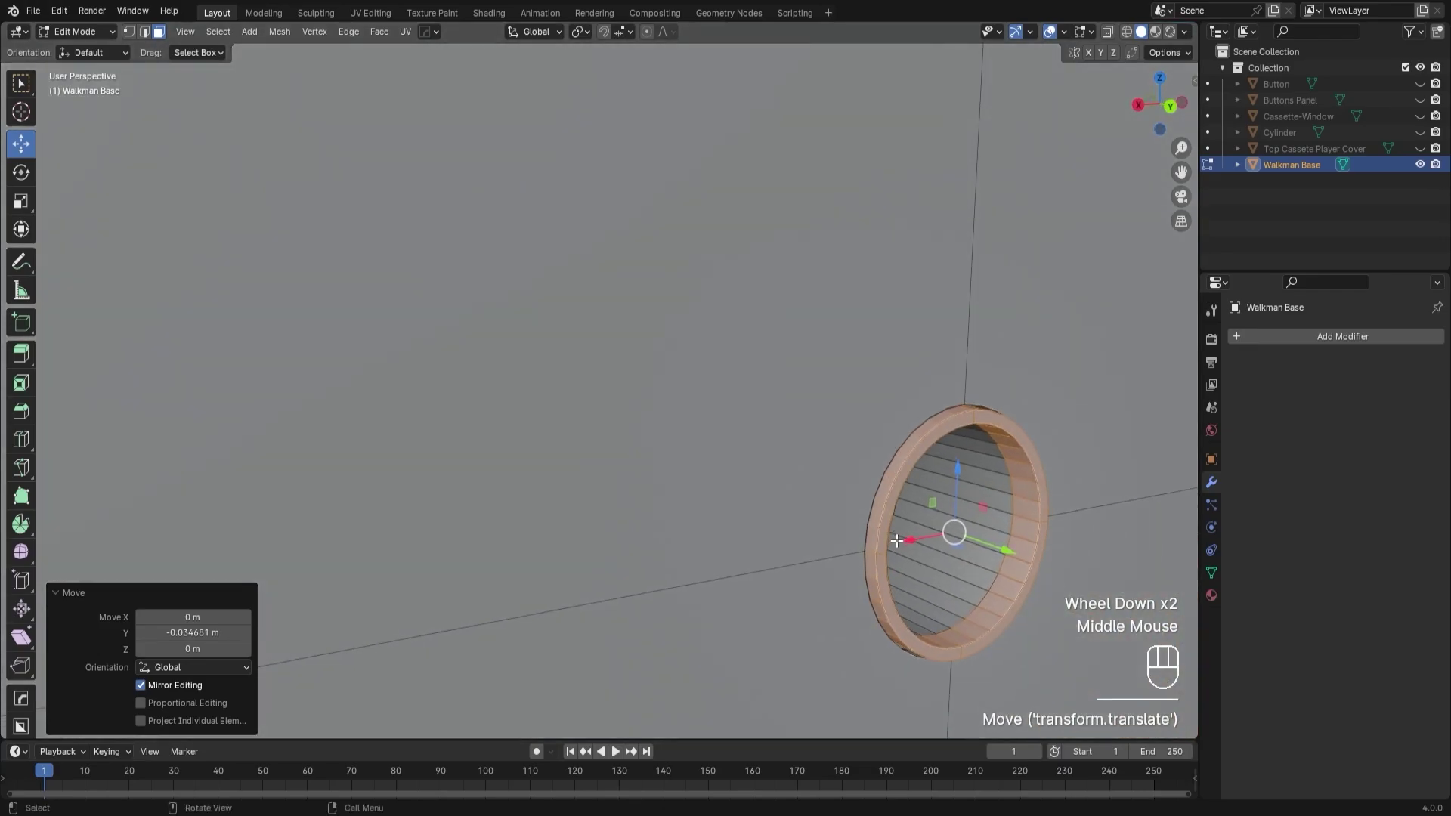
key(KP_Decimal)
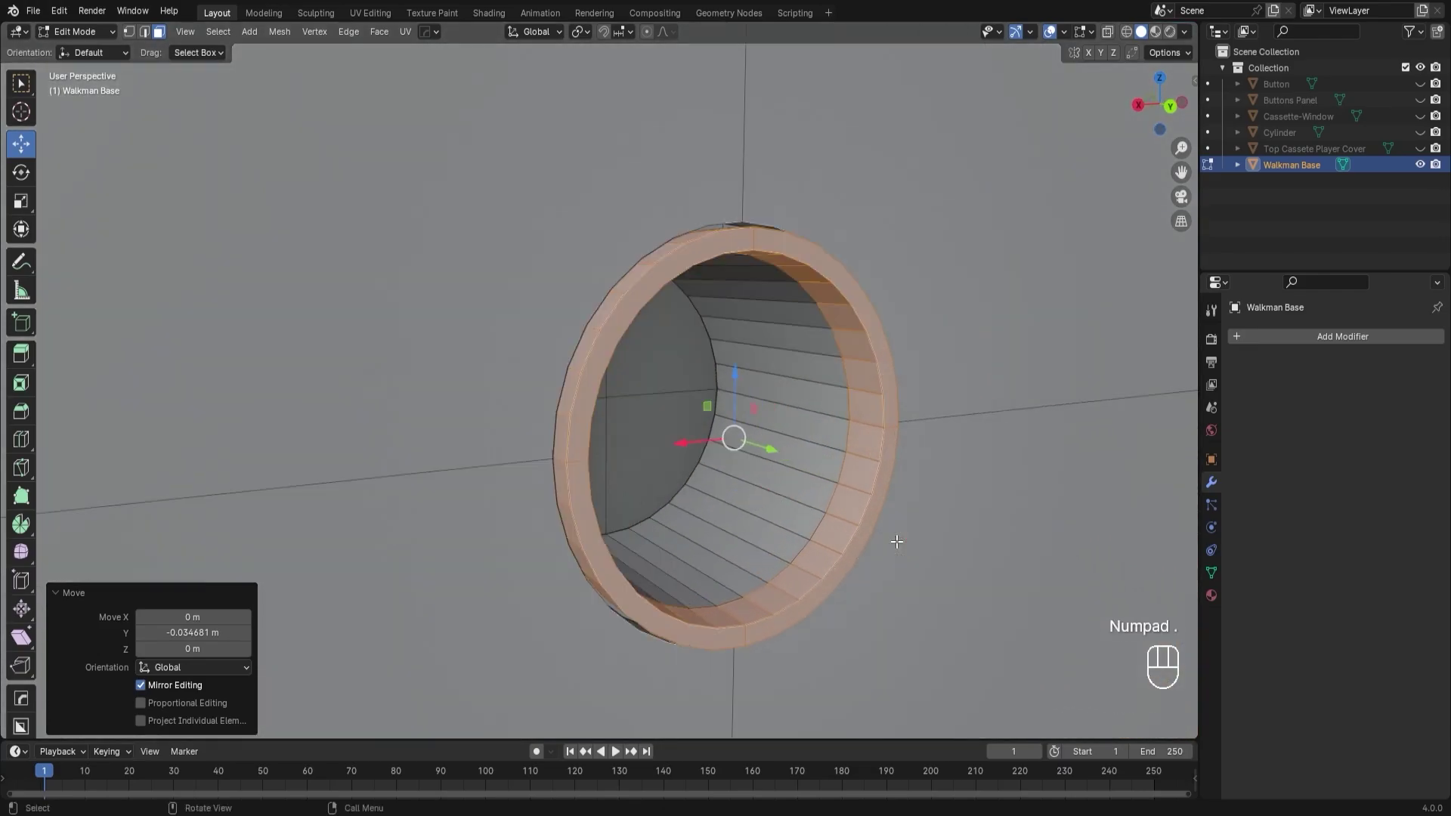
alt+middle_drag(919, 368, 486, 404)
middle_drag(548, 427, 660, 428)
click(690, 441)
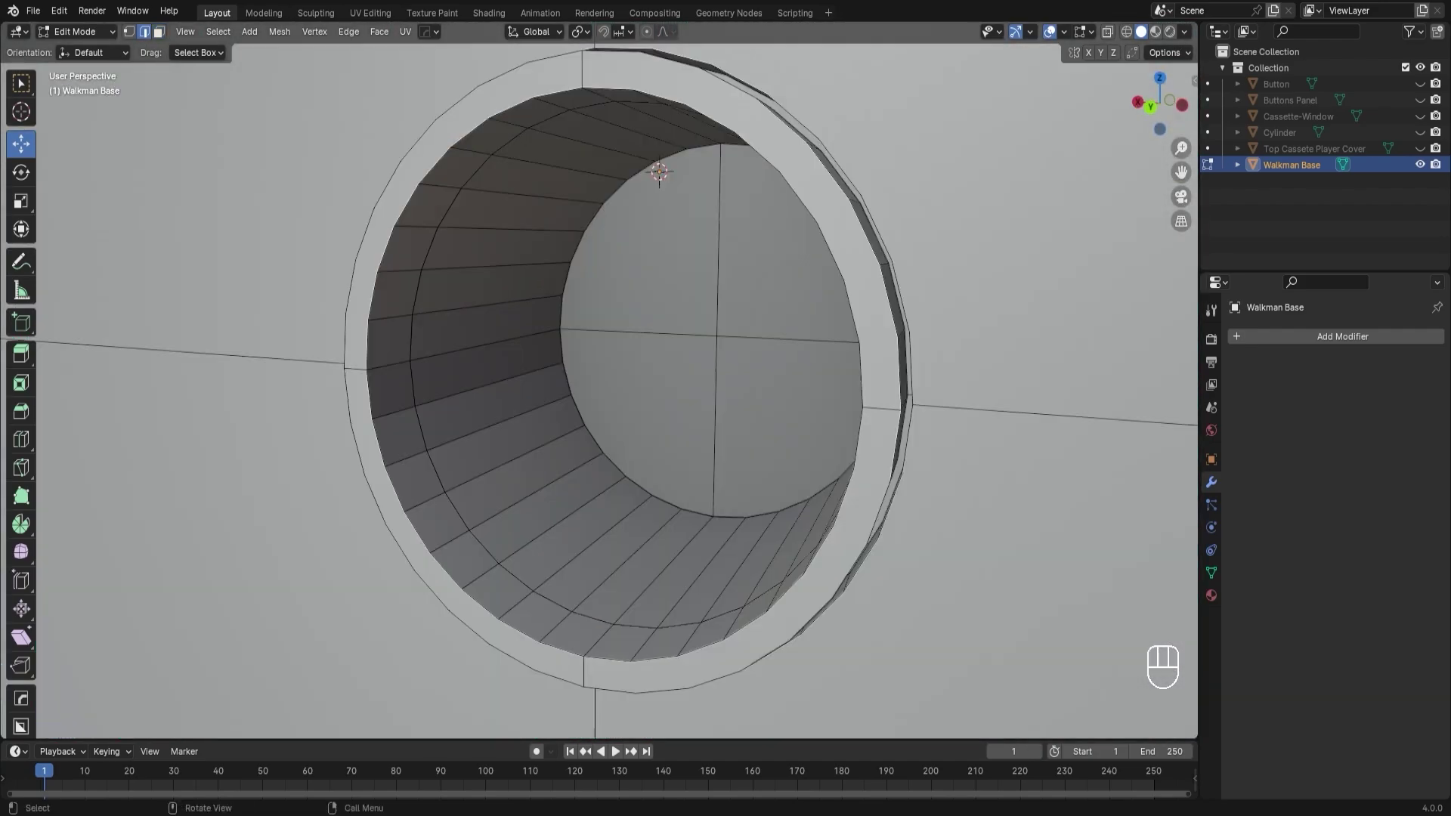
scroll(616, 371, down, 2)
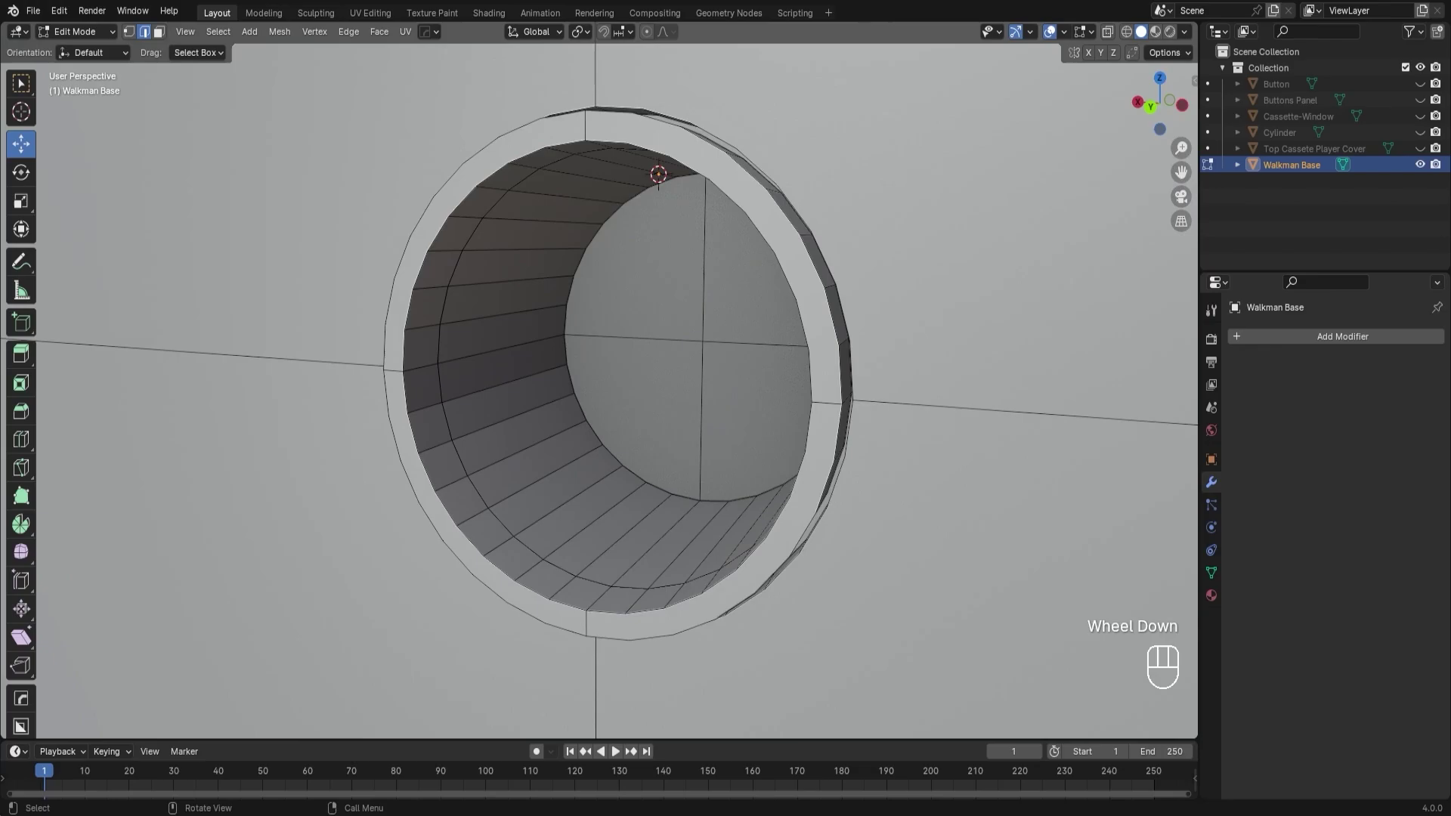
scroll(729, 388, up, 1)
scroll(728, 388, down, 1)
middle_drag(702, 389, 830, 375)
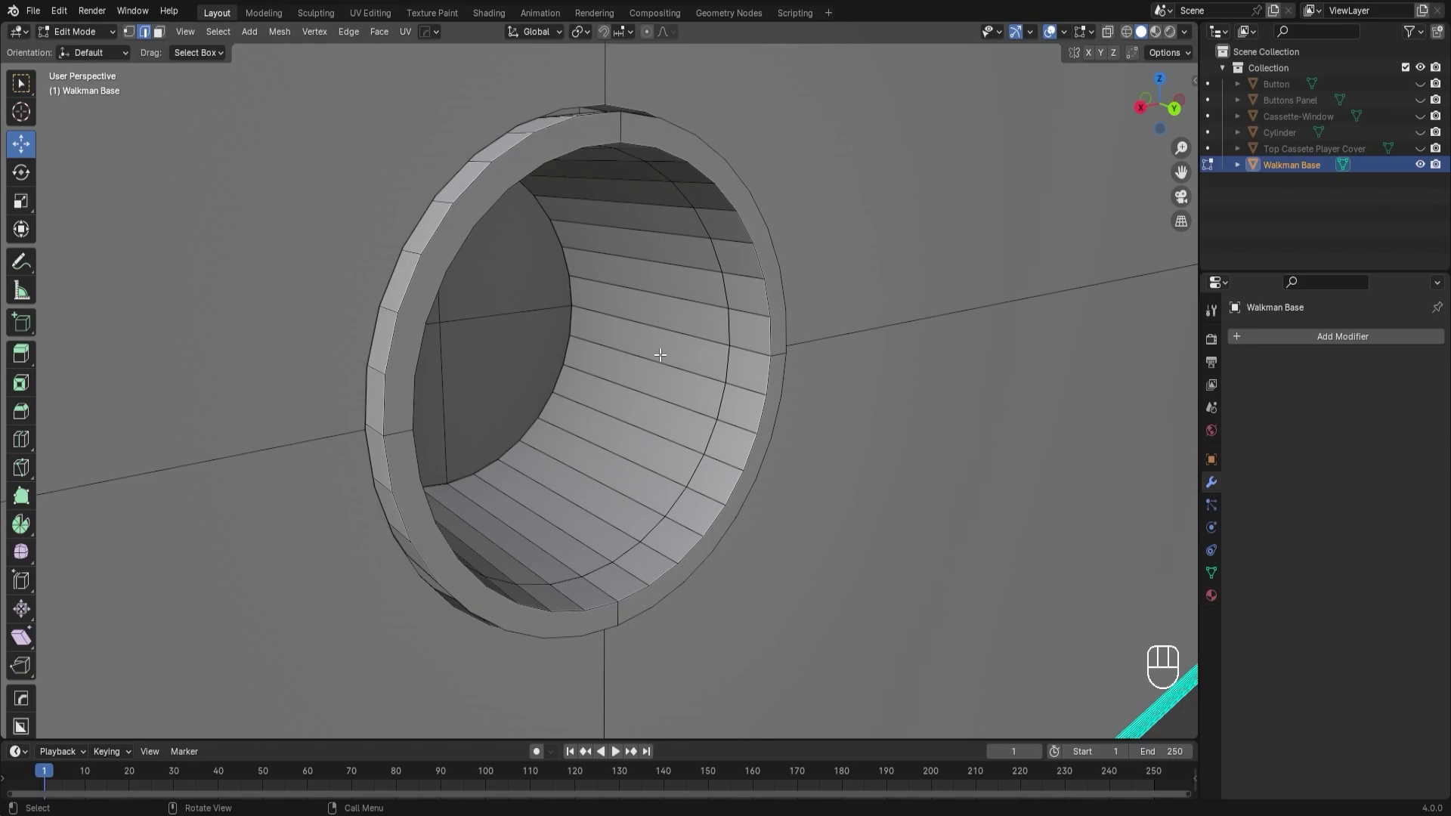
Select all of the Walkman Base's vertices and merge them by distance with a merge distance of 0.0001 m.
key(1)
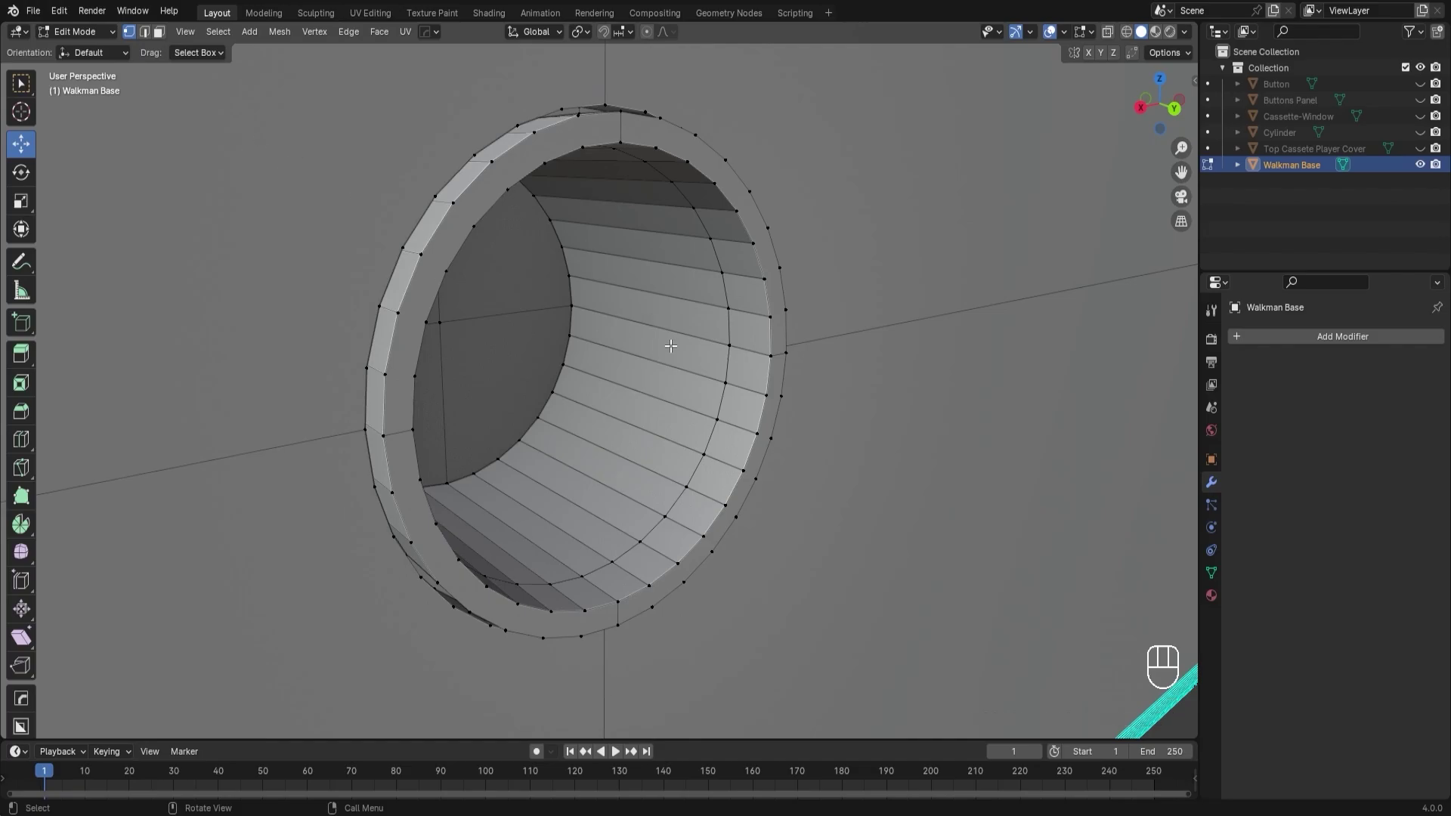
key(a)
scroll(671, 346, down, 7)
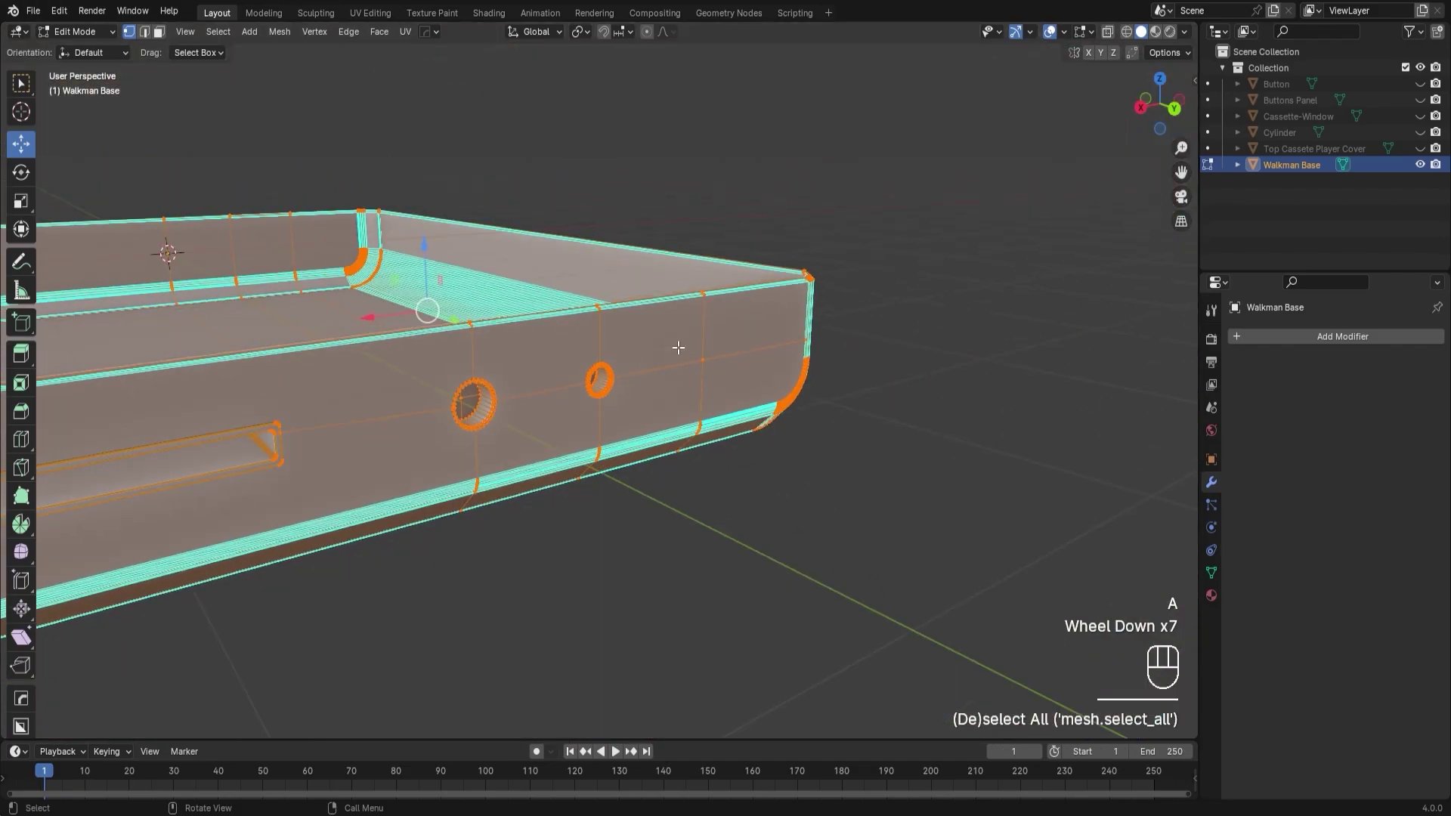
scroll(764, 386, up, 3)
scroll(764, 386, up, 4)
right_click(704, 387)
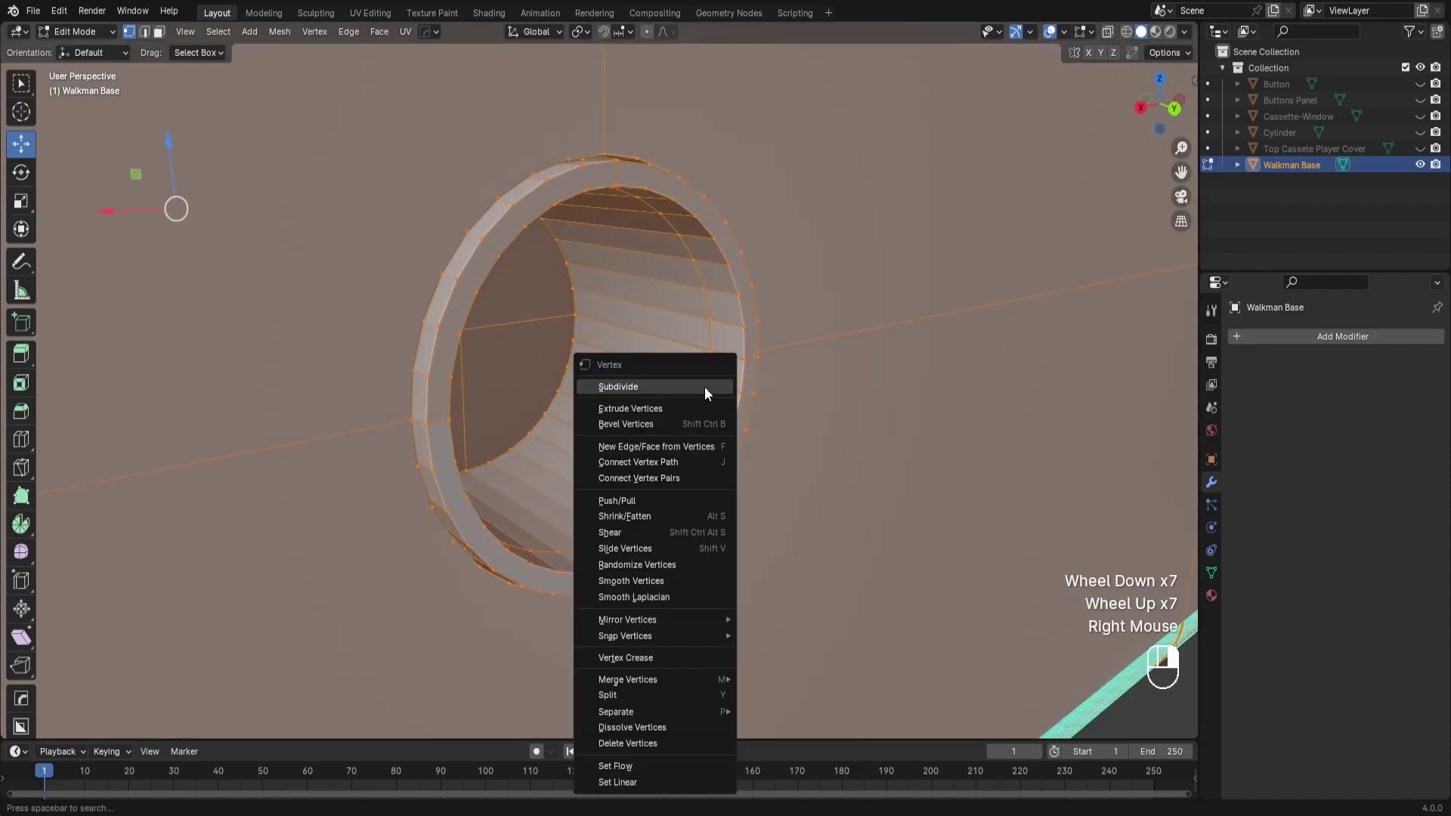
mouse_move(703, 678)
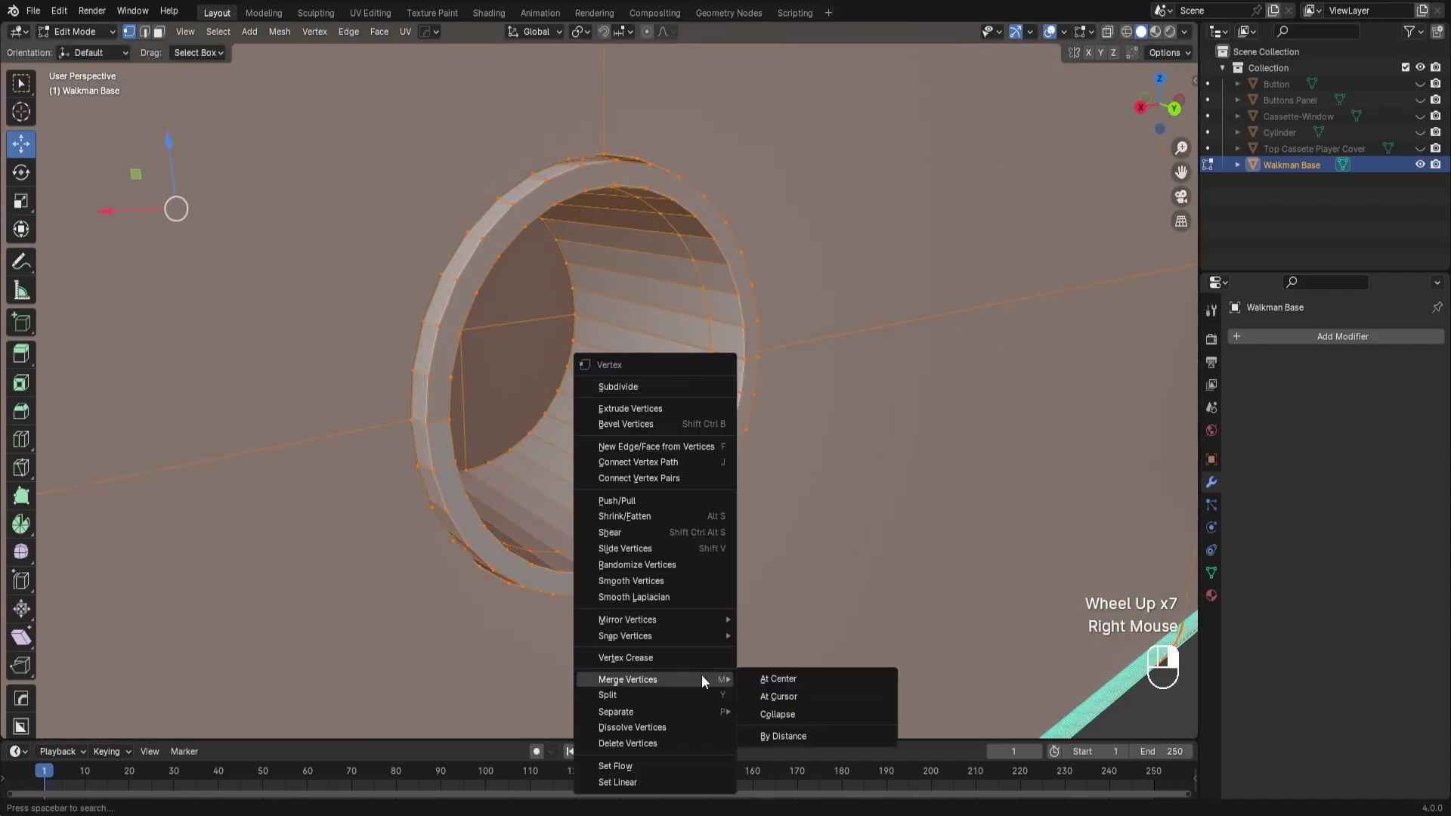
click(813, 731)
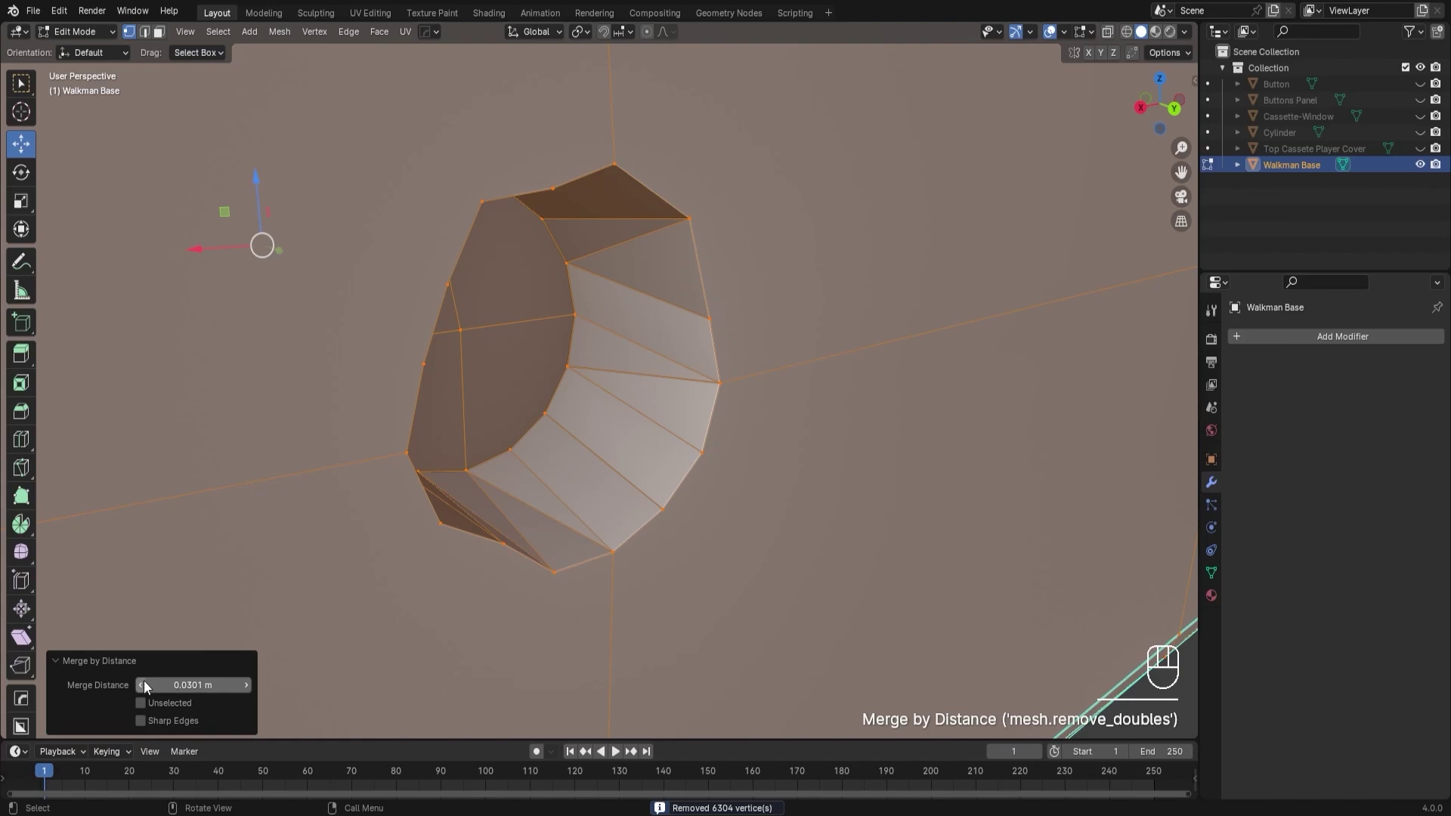
click(139, 686)
click(139, 686)
click(139, 685)
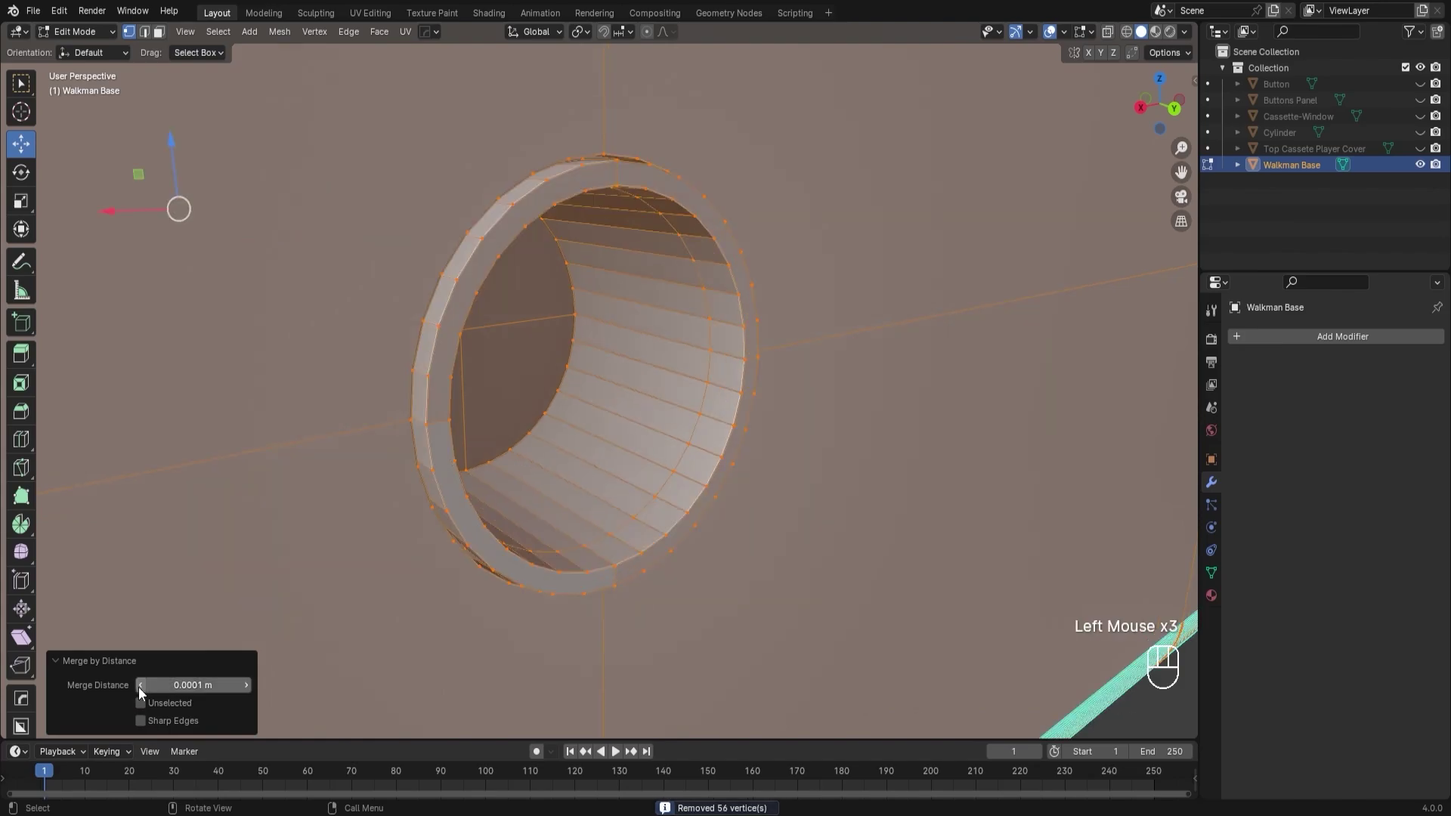
Try merge distances of 0.0101 m and 0.0002 m, check both sockets, and restore 0.0001 m.
click(243, 689)
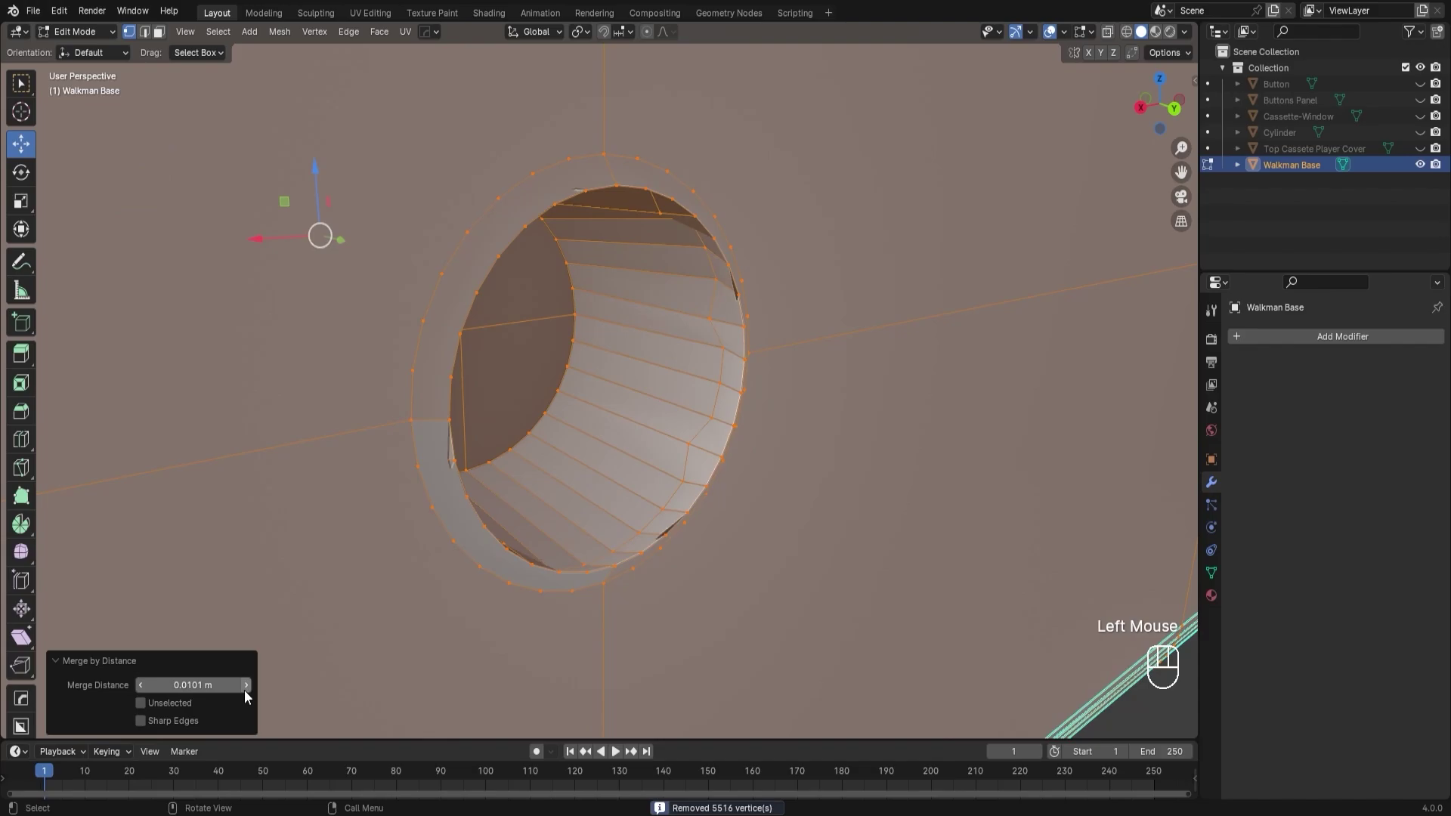
click(139, 688)
click(201, 687)
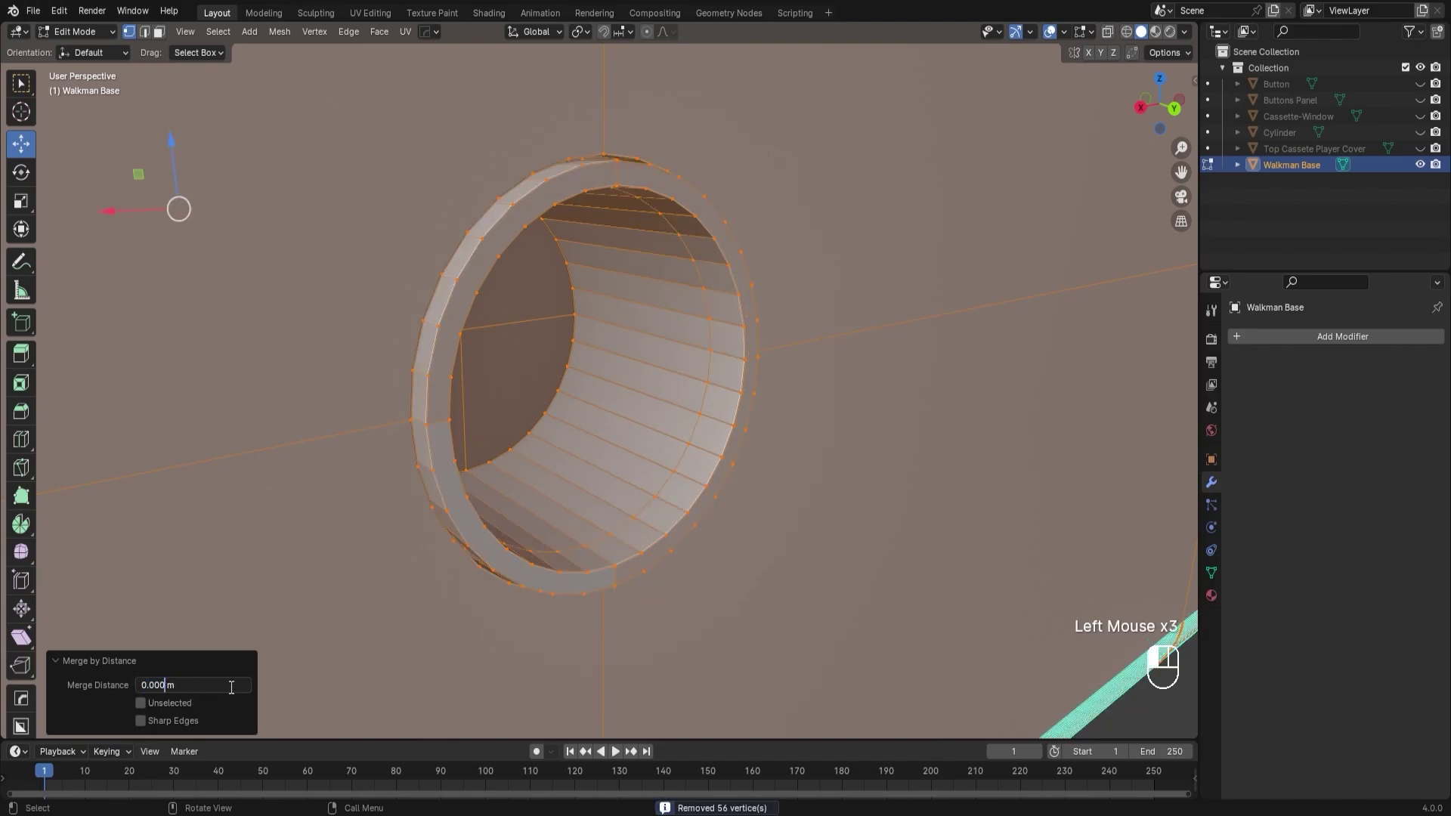
key(Return)
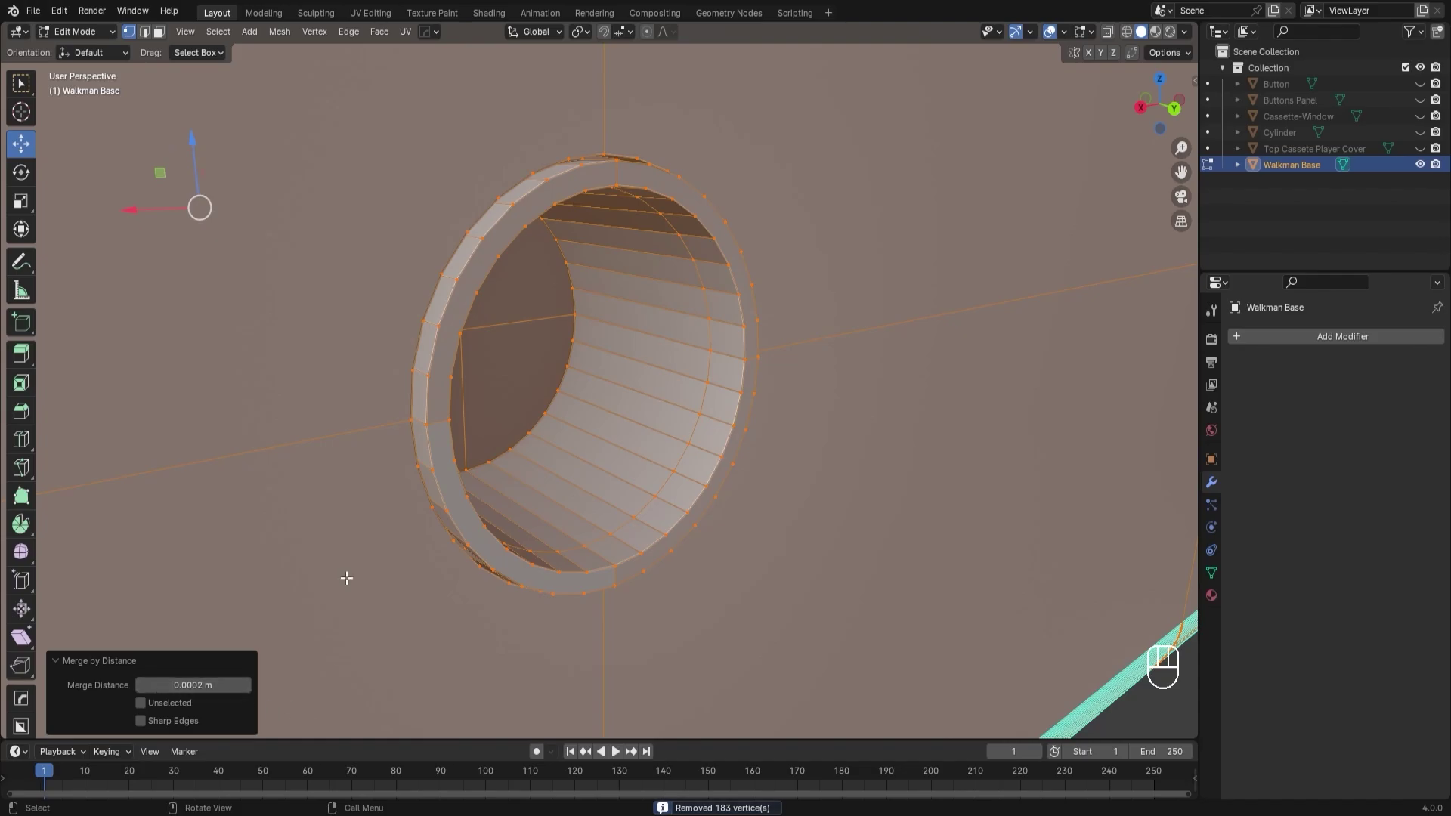
scroll(399, 479, down, 6)
scroll(405, 479, up, 2)
scroll(405, 479, up, 2)
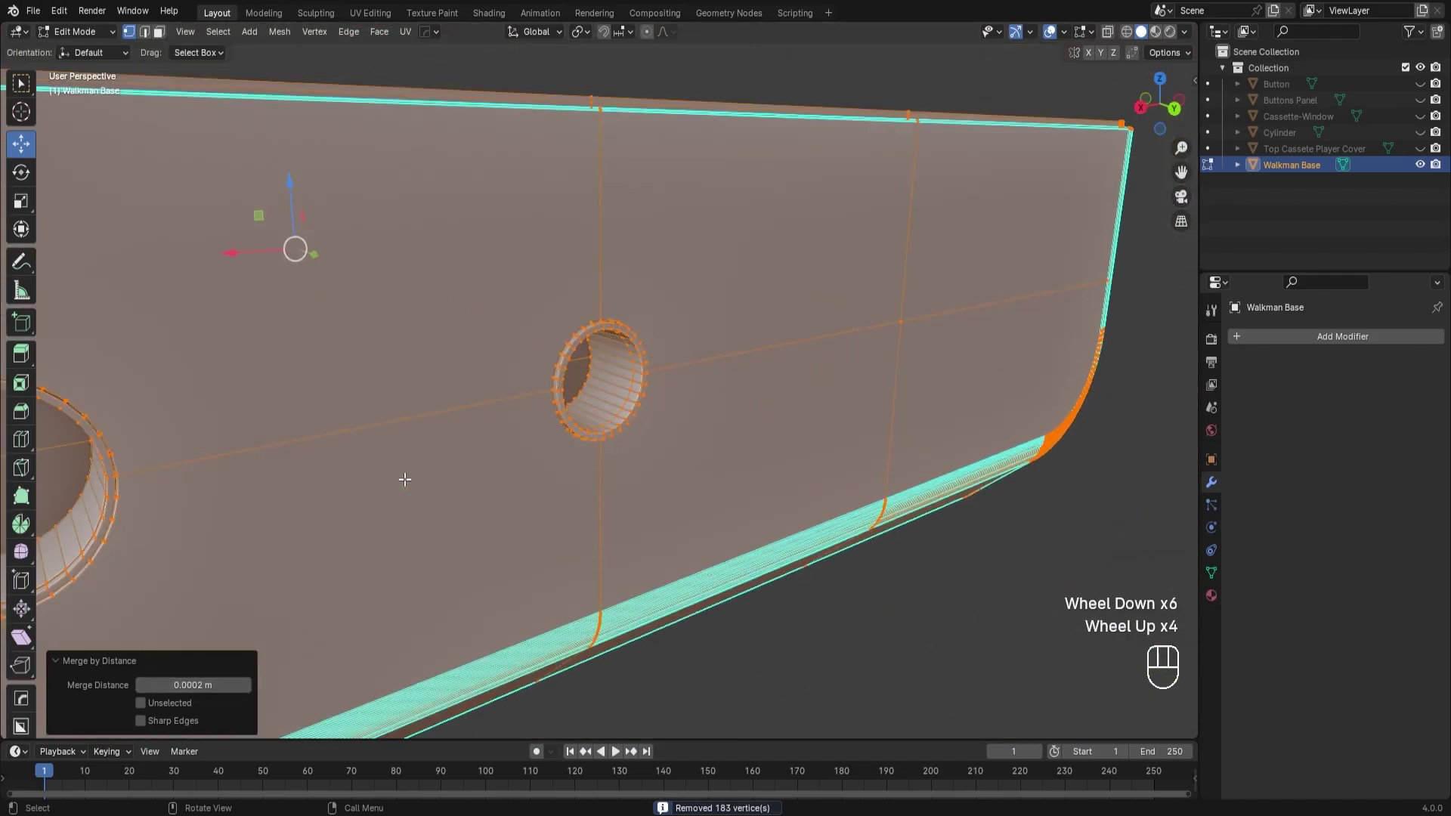
scroll(411, 481, down, 2)
click(205, 689)
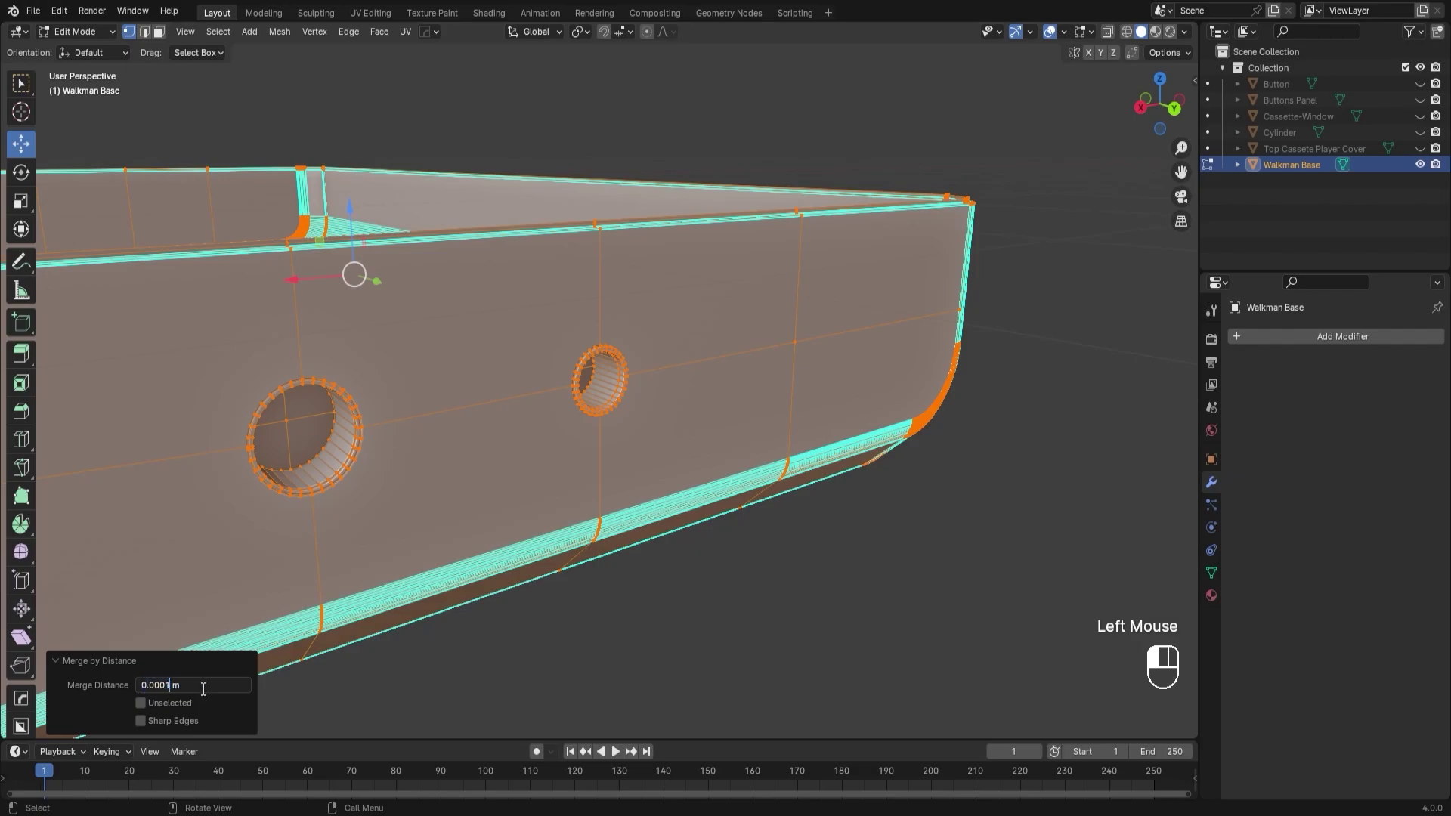
key(Return)
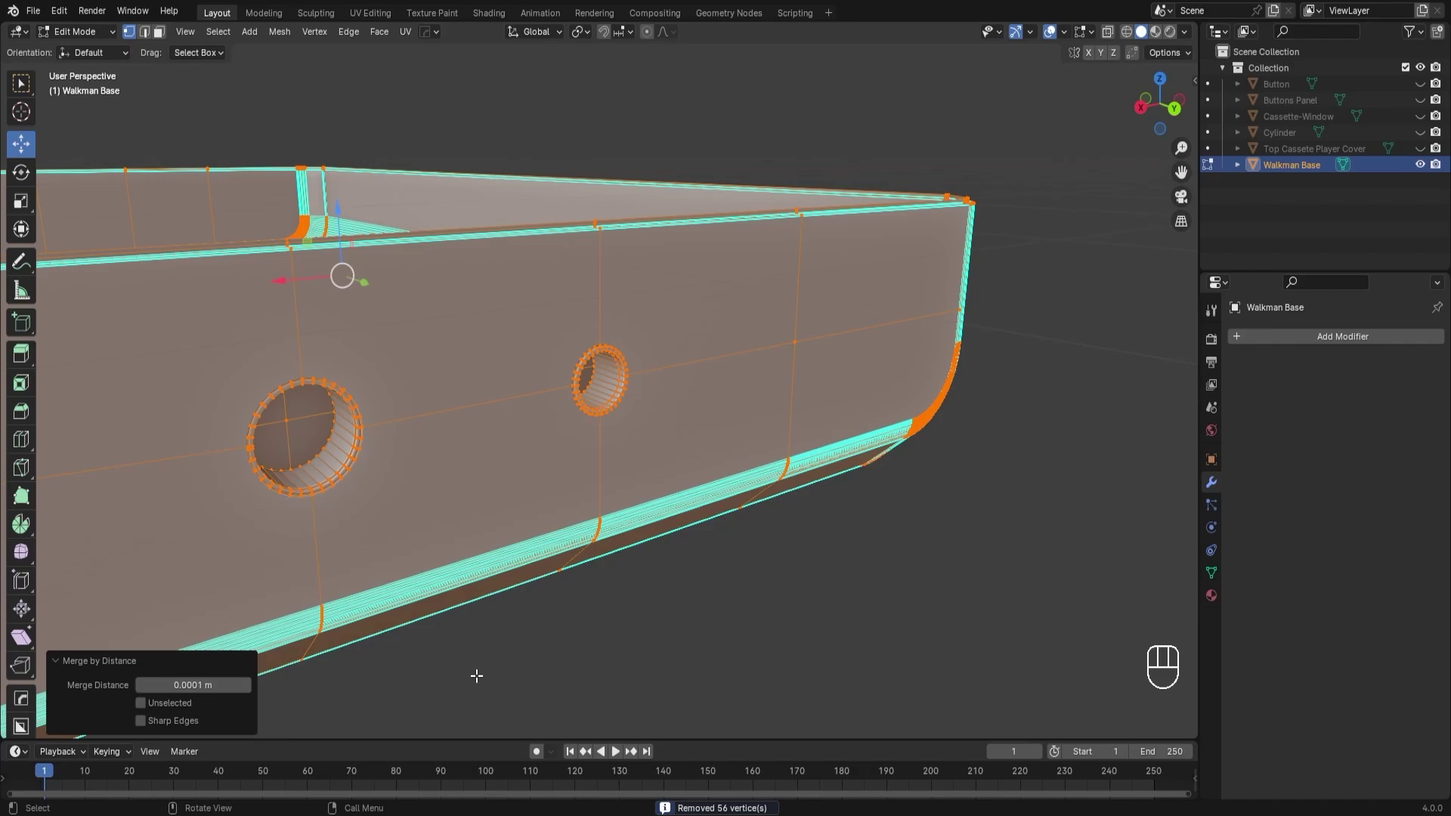
Try moving single vertices on the AC socket ring's front face to test their connections, undoing each move.
scroll(737, 526, up, 6)
click(382, 437)
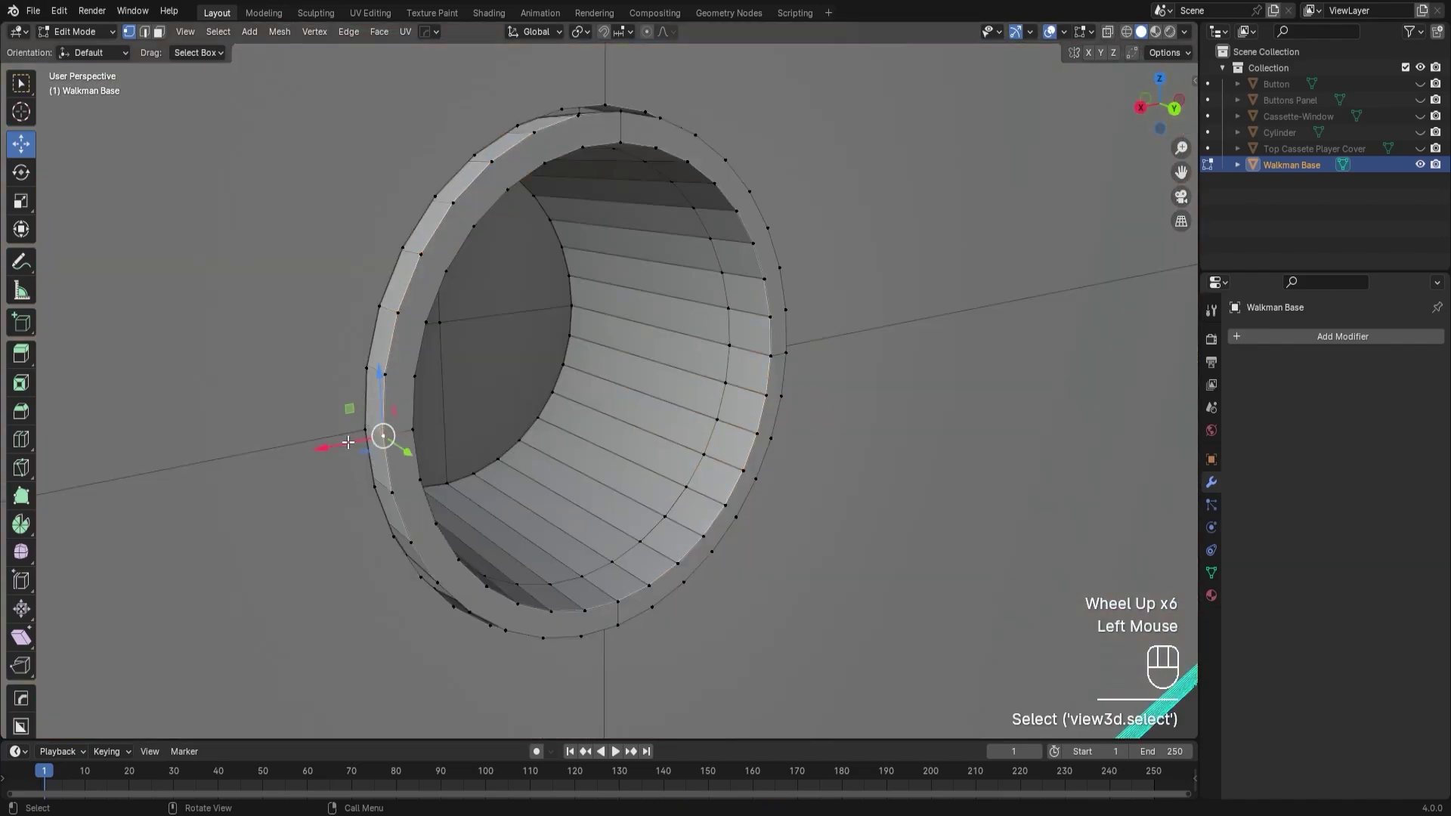
ctrl+drag(350, 446, 333, 463)
key(ctrl+z)
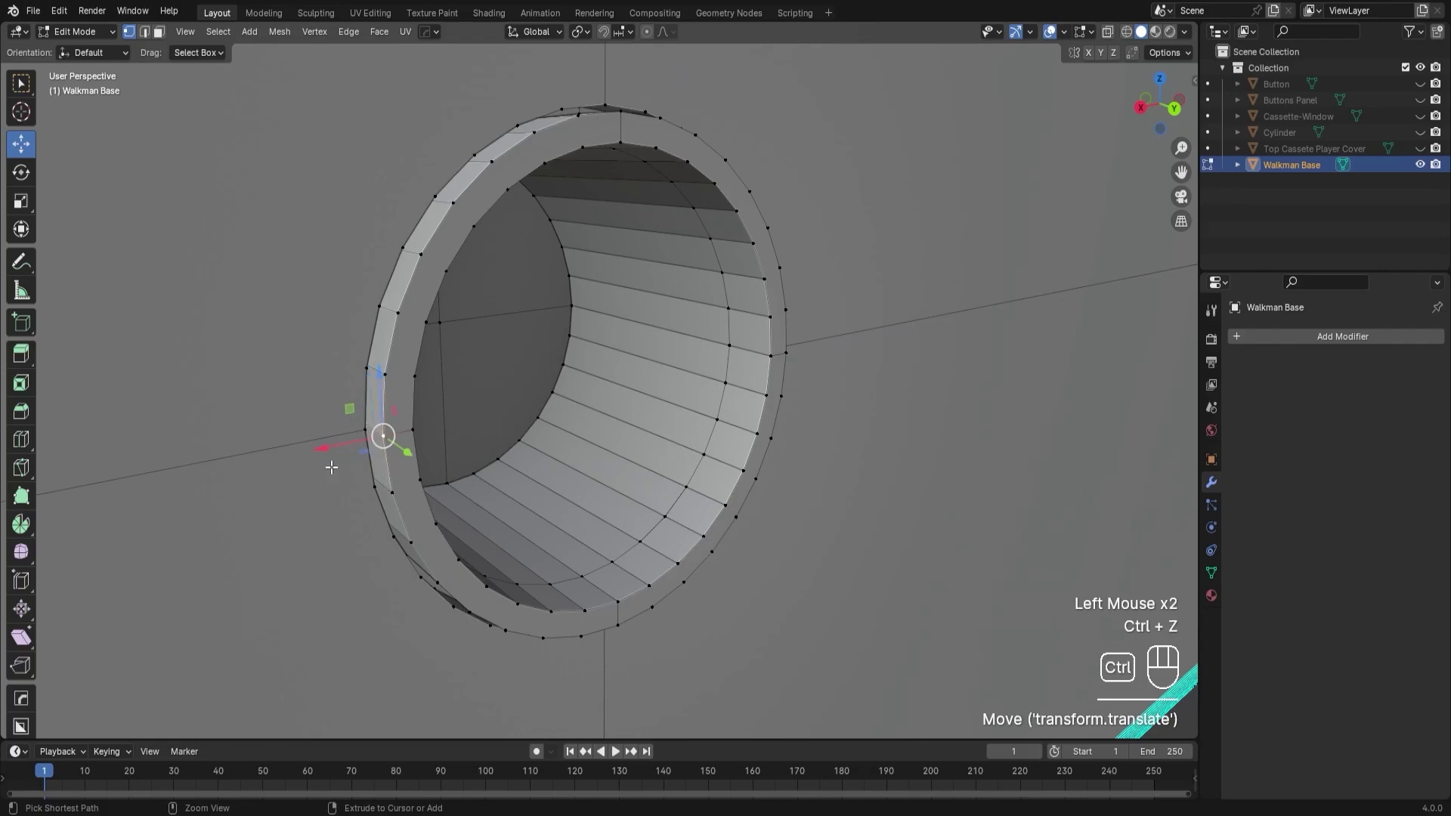
click(364, 387)
drag(363, 387, 387, 378)
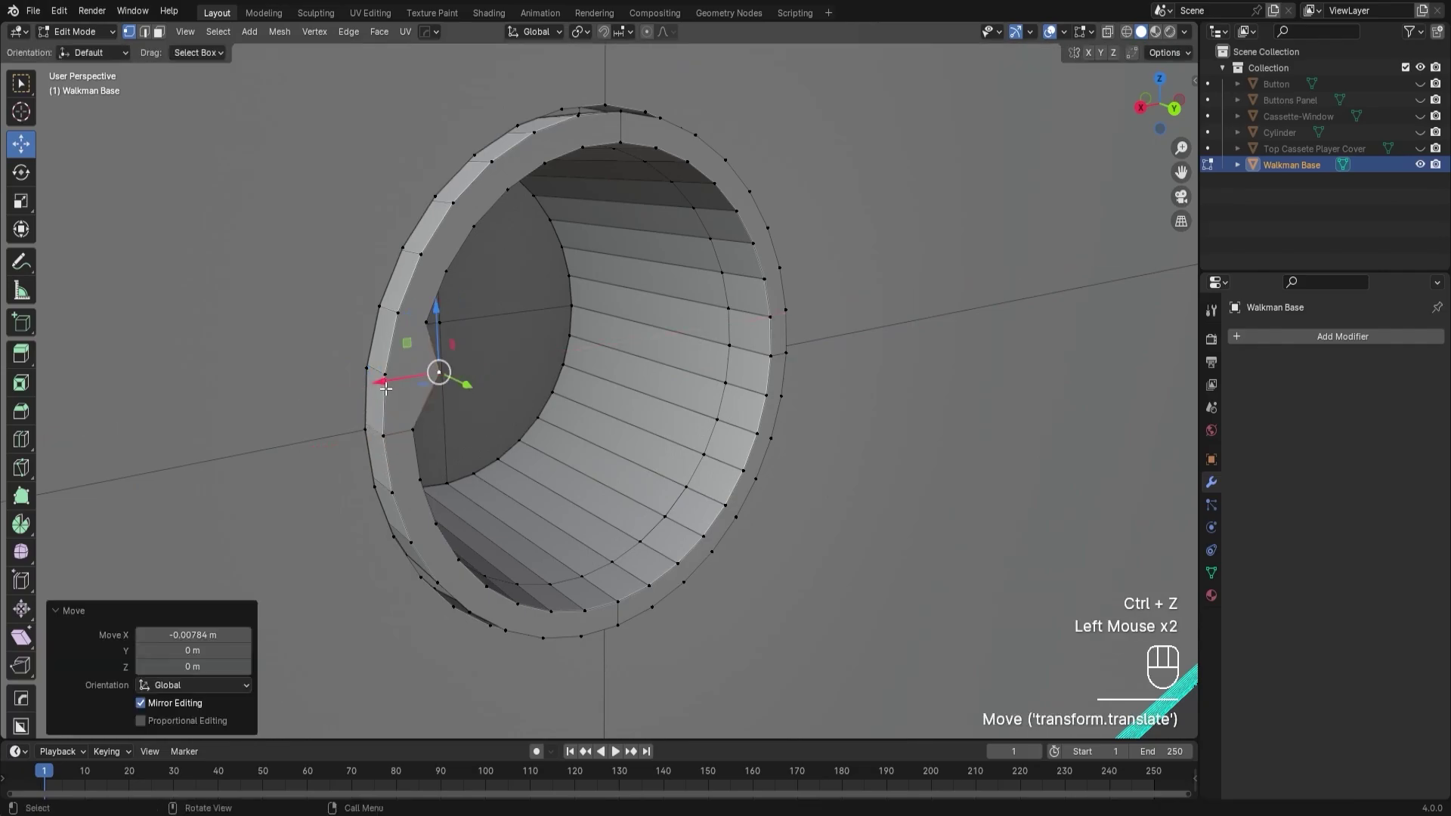
key(ctrl+z)
Try moving a vertex on the edge loop inside the AC socket behind the ring, undo it, and inspect the opposite side.
middle_drag(470, 470, 483, 423)
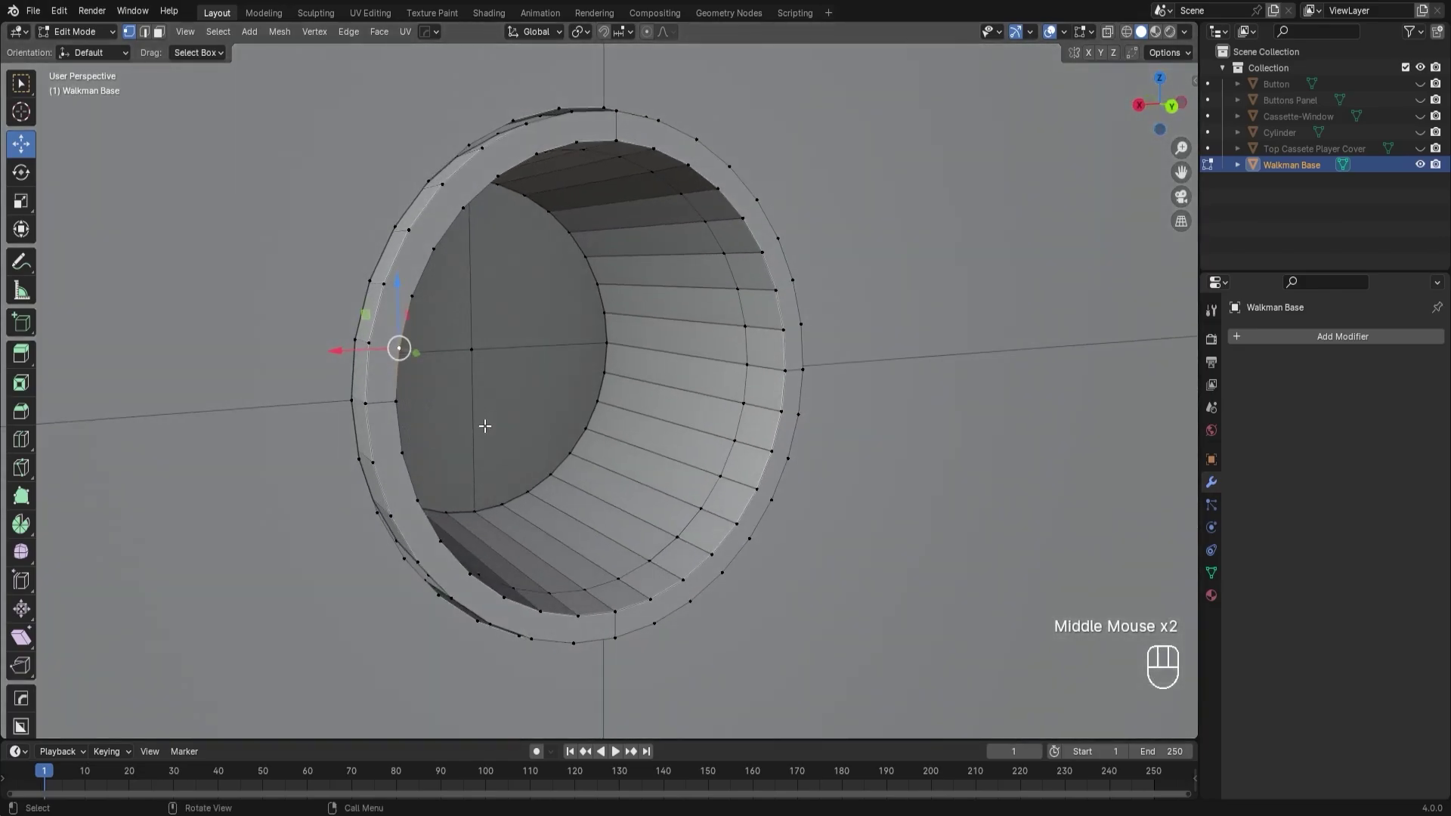
scroll(483, 422, up, 1)
middle_drag(598, 437, 665, 424)
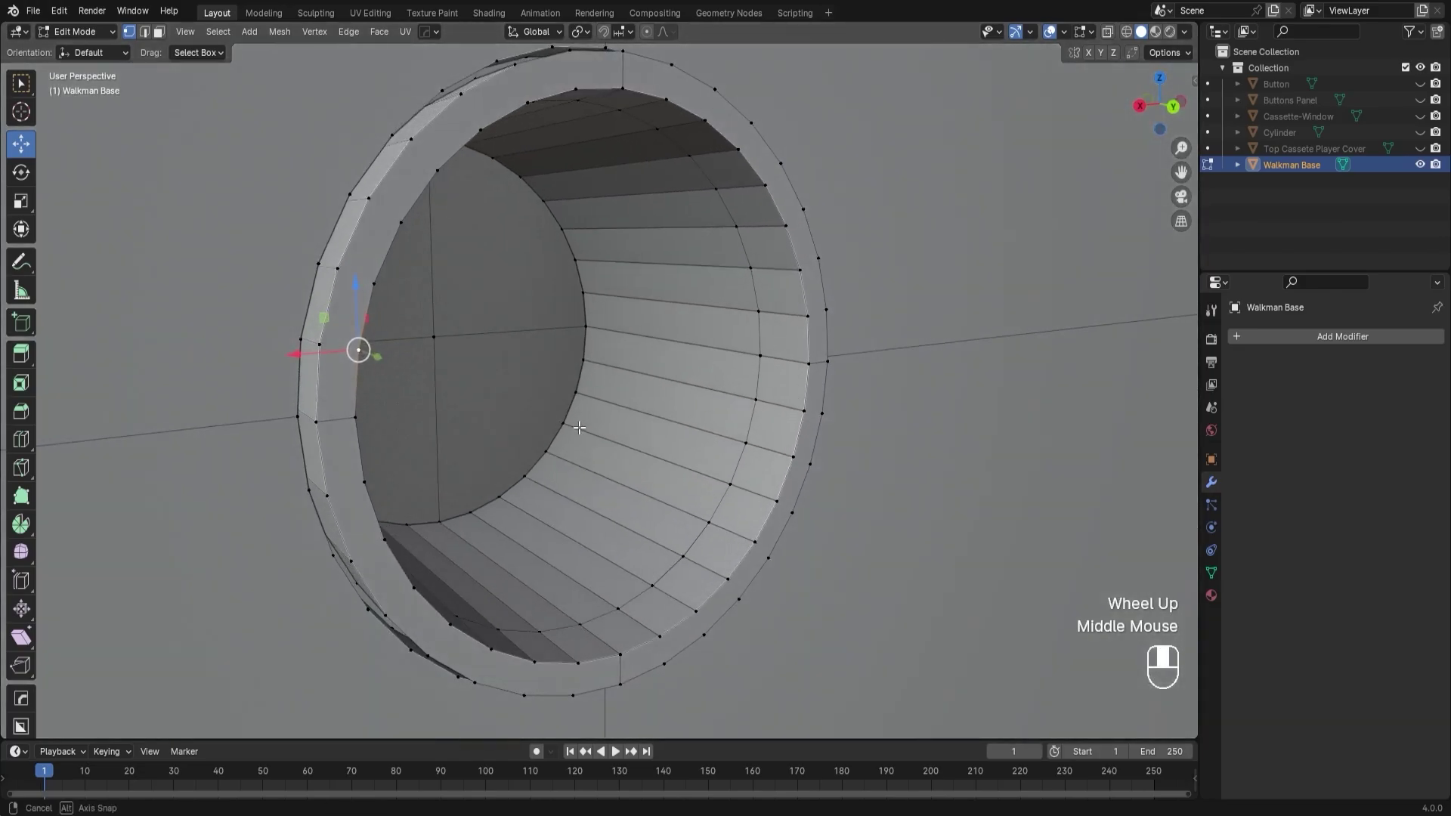
click(758, 398)
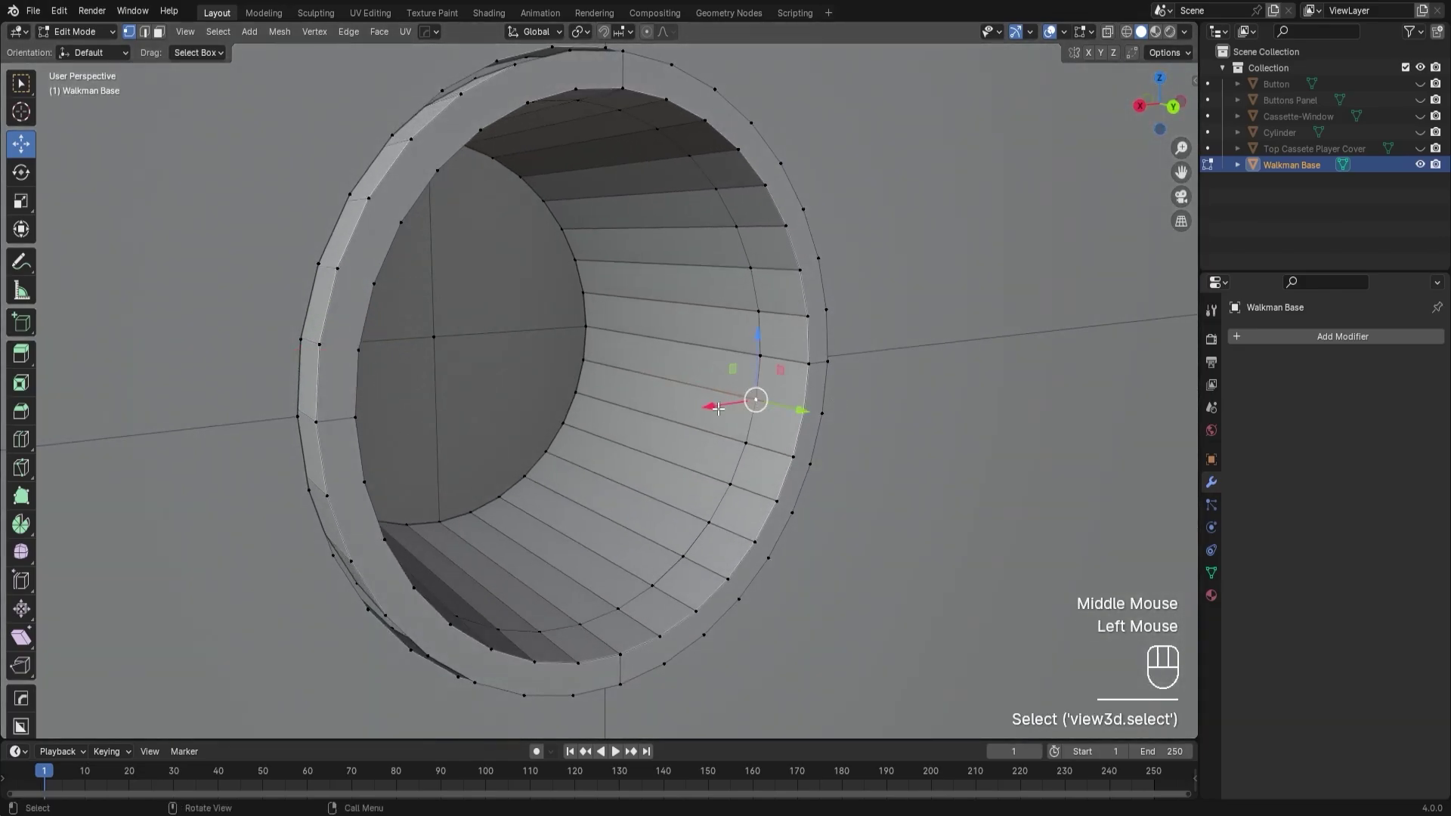
drag(793, 408, 762, 400)
key(ctrl+z)
middle_drag(761, 400, 580, 405)
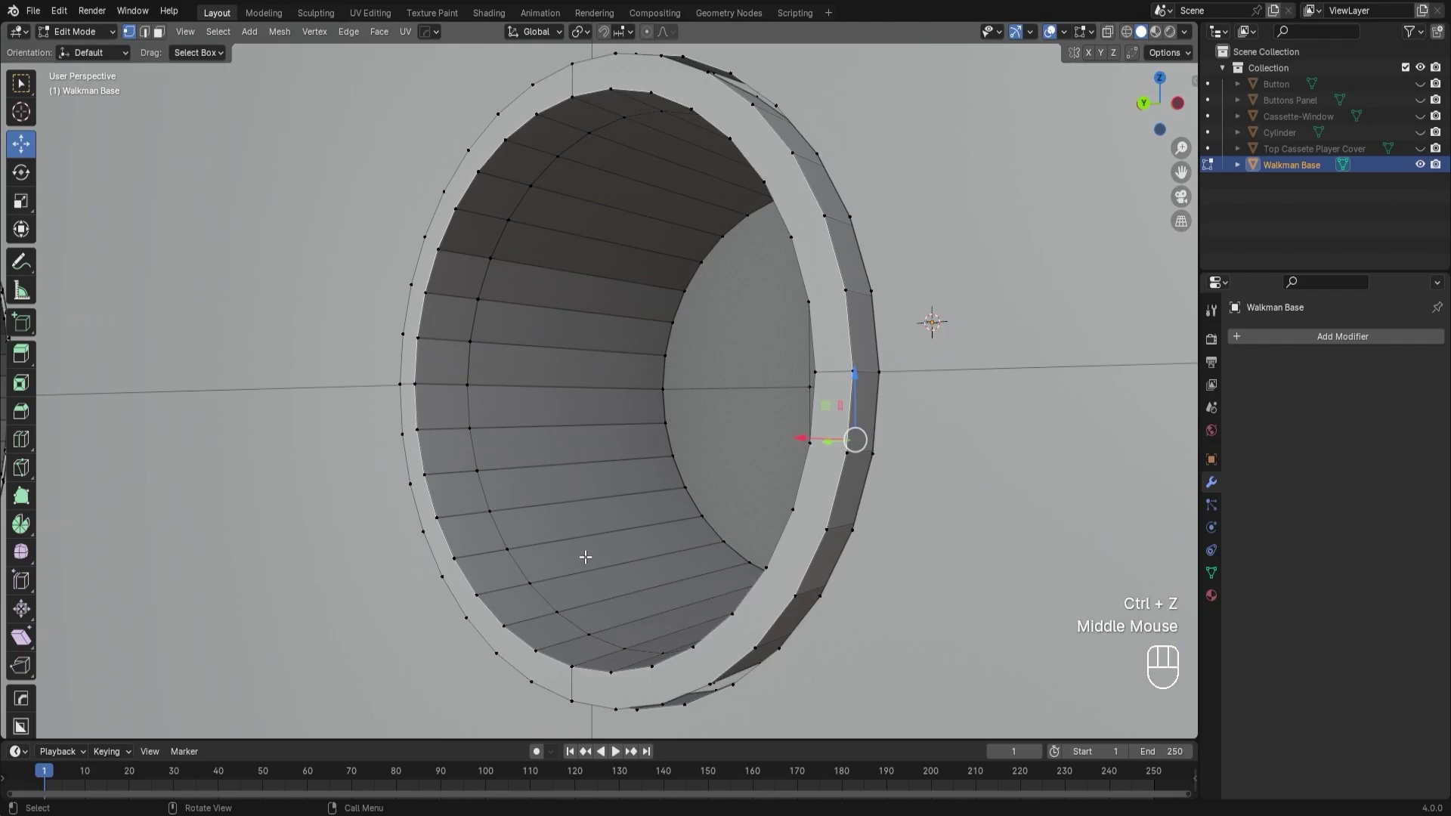
In edge selection mode, select the complete inner and outer edge loops on the front face of the AC socket's ring.
middle_drag(585, 557, 751, 408)
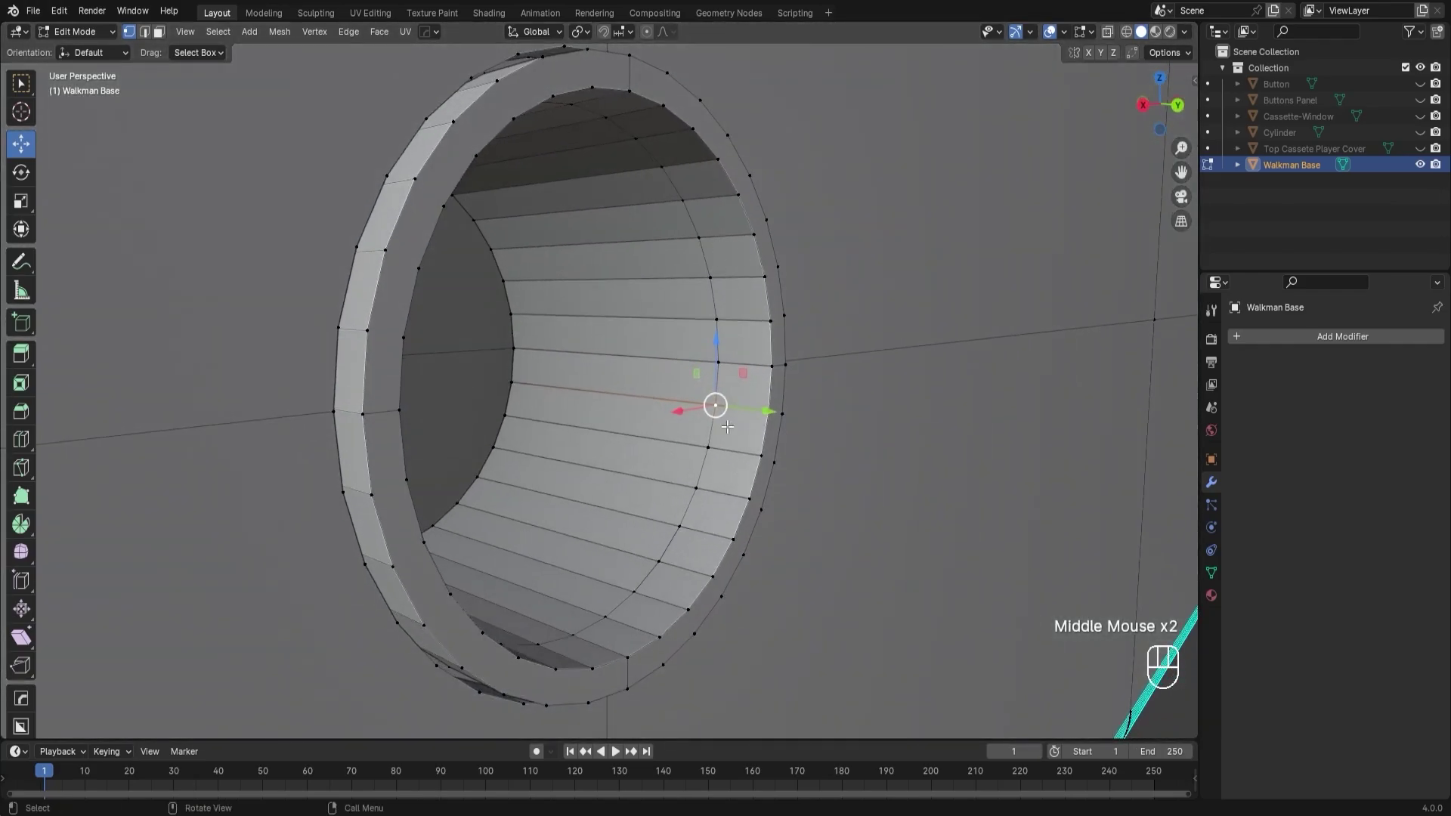
scroll(662, 390, down, 1)
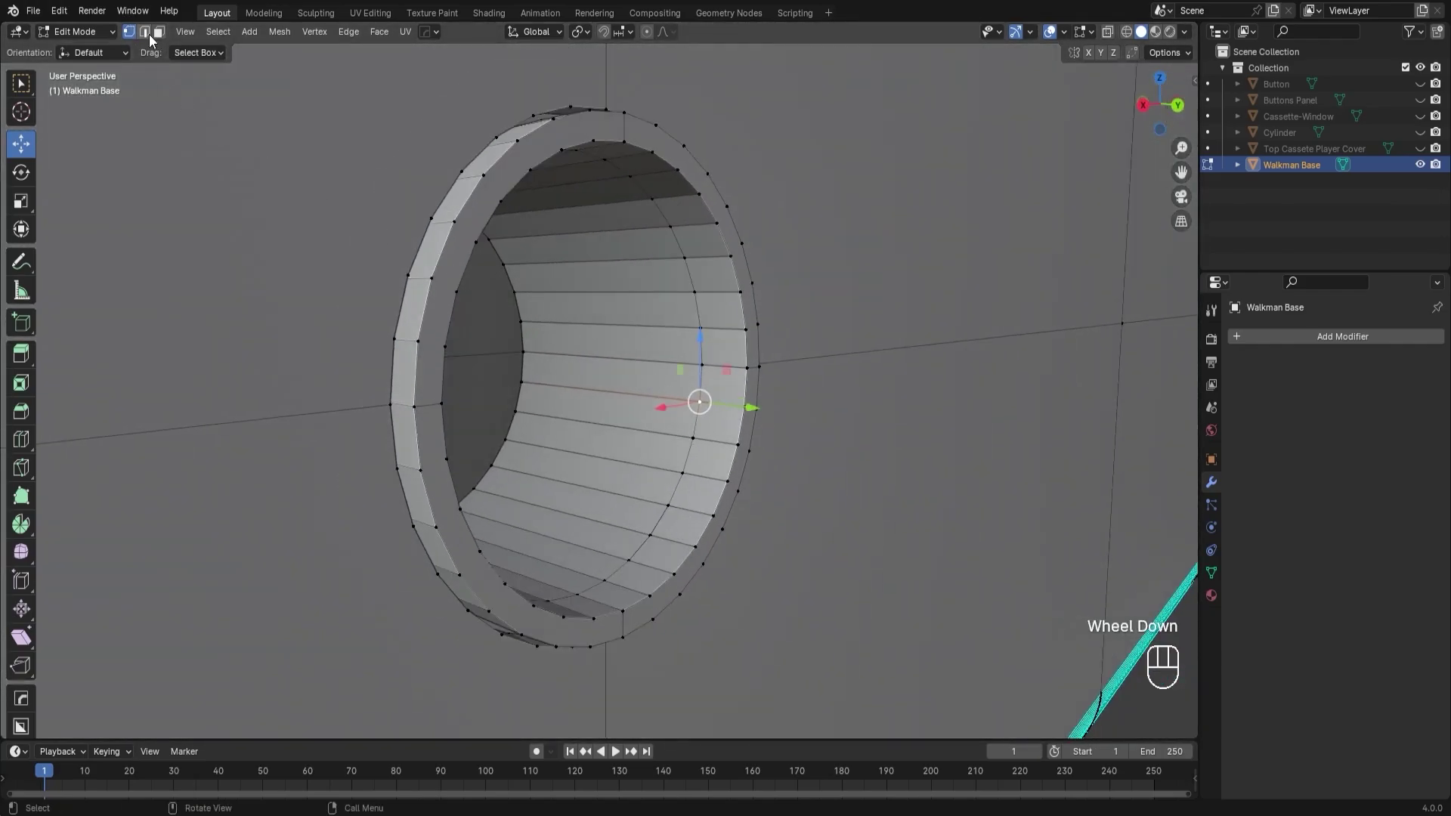
click(147, 34)
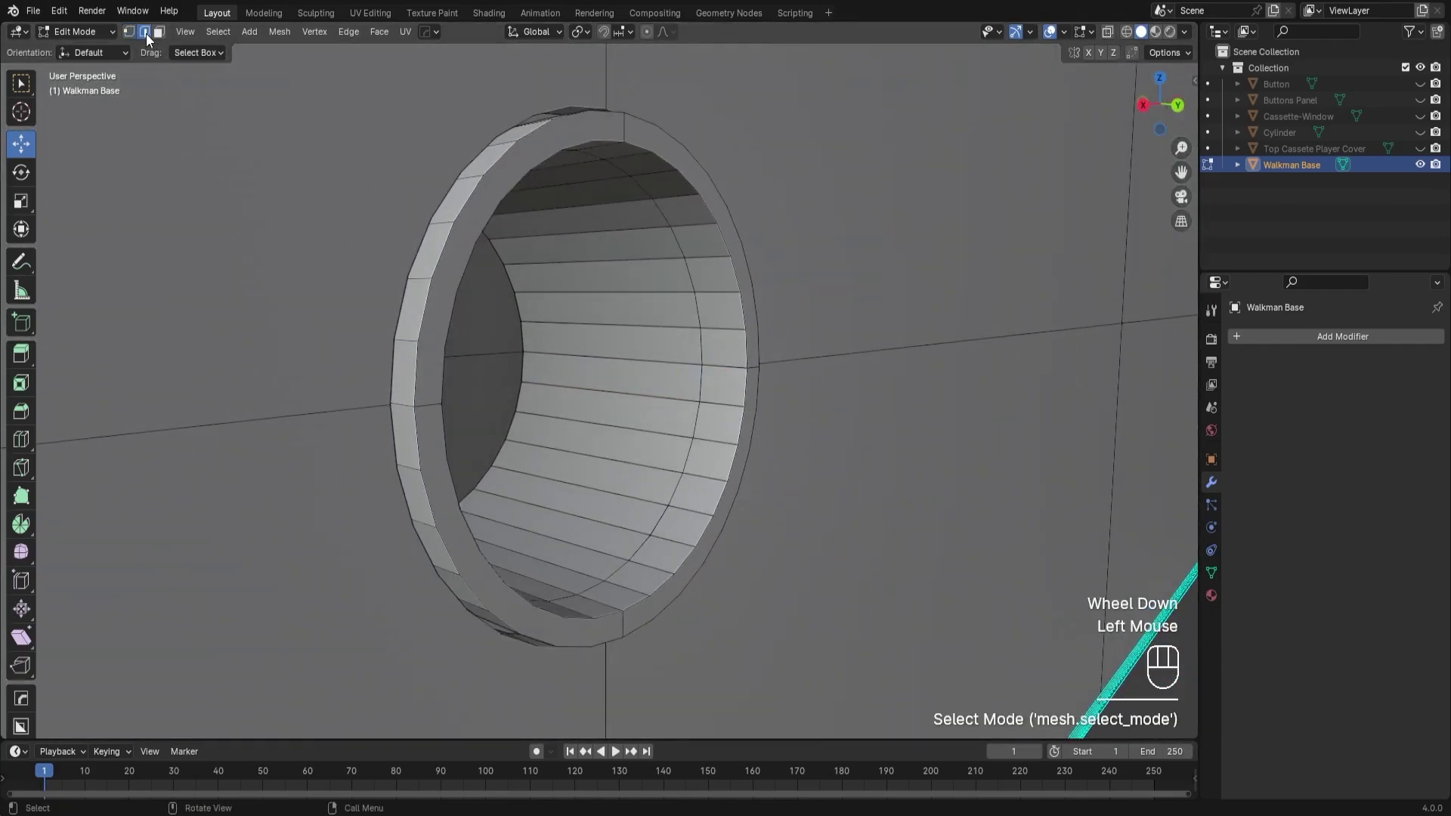
click(444, 278)
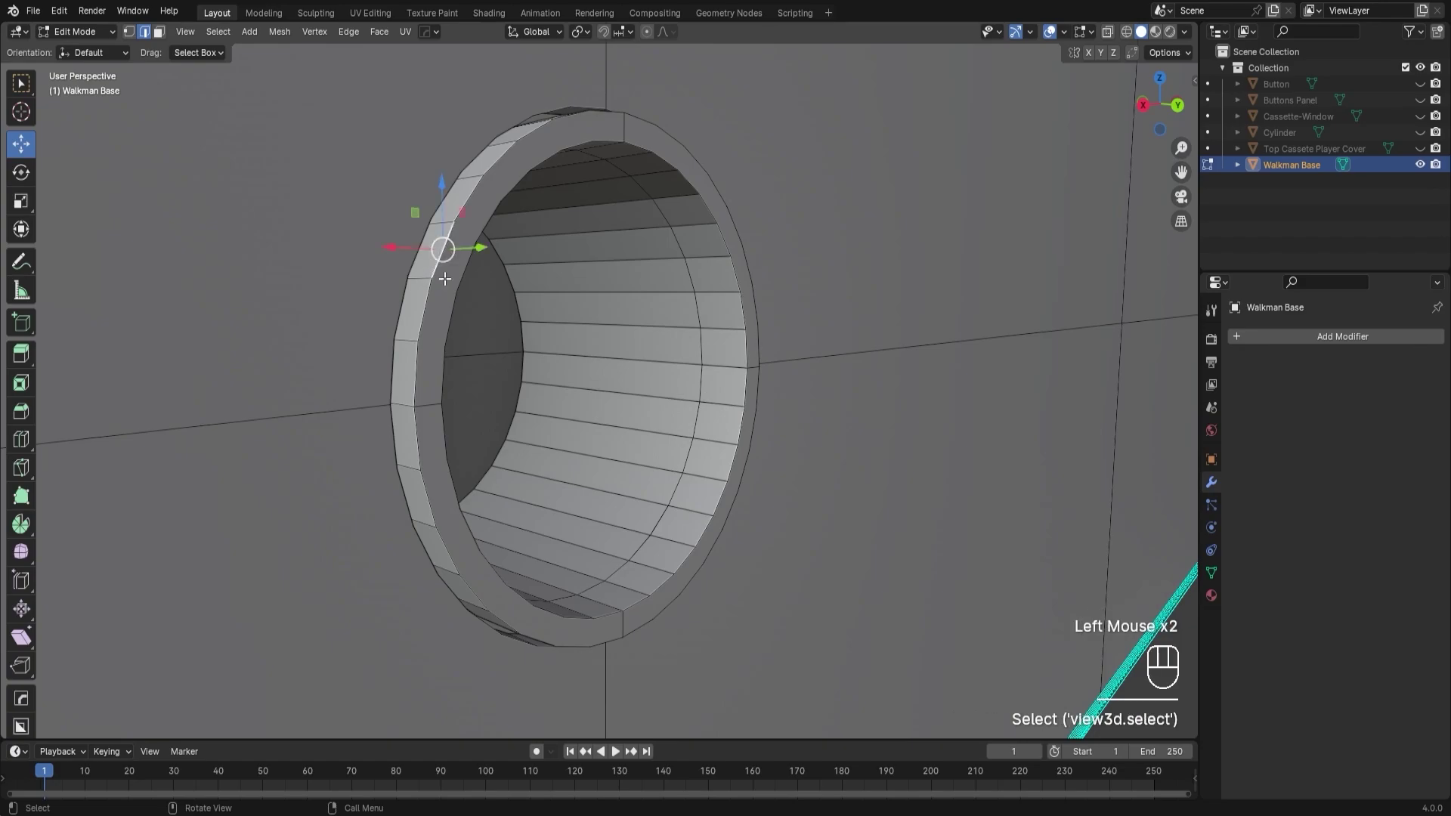
key(shift+alt)
alt+shift+click(427, 315)
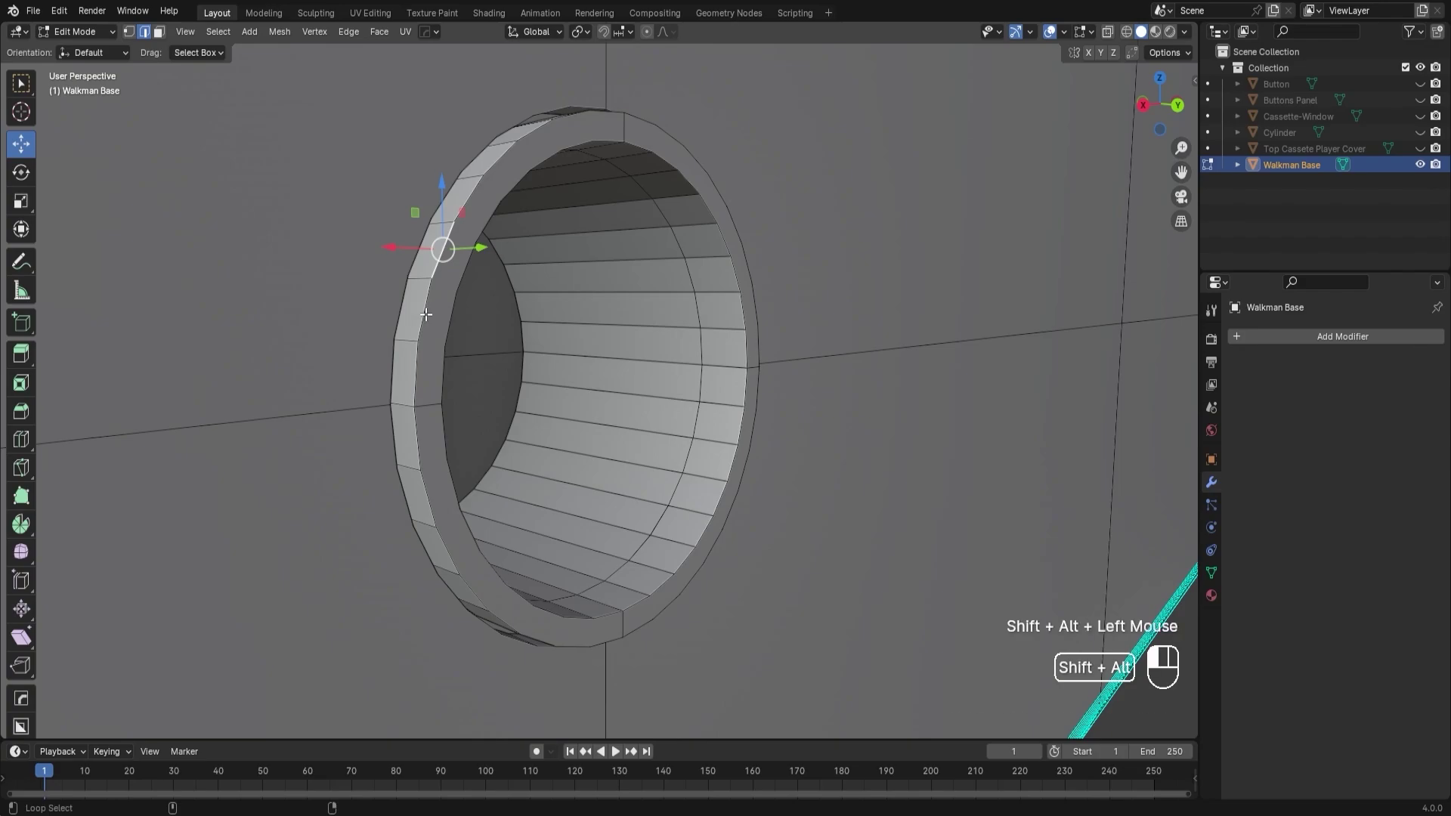
alt+shift+click(418, 436)
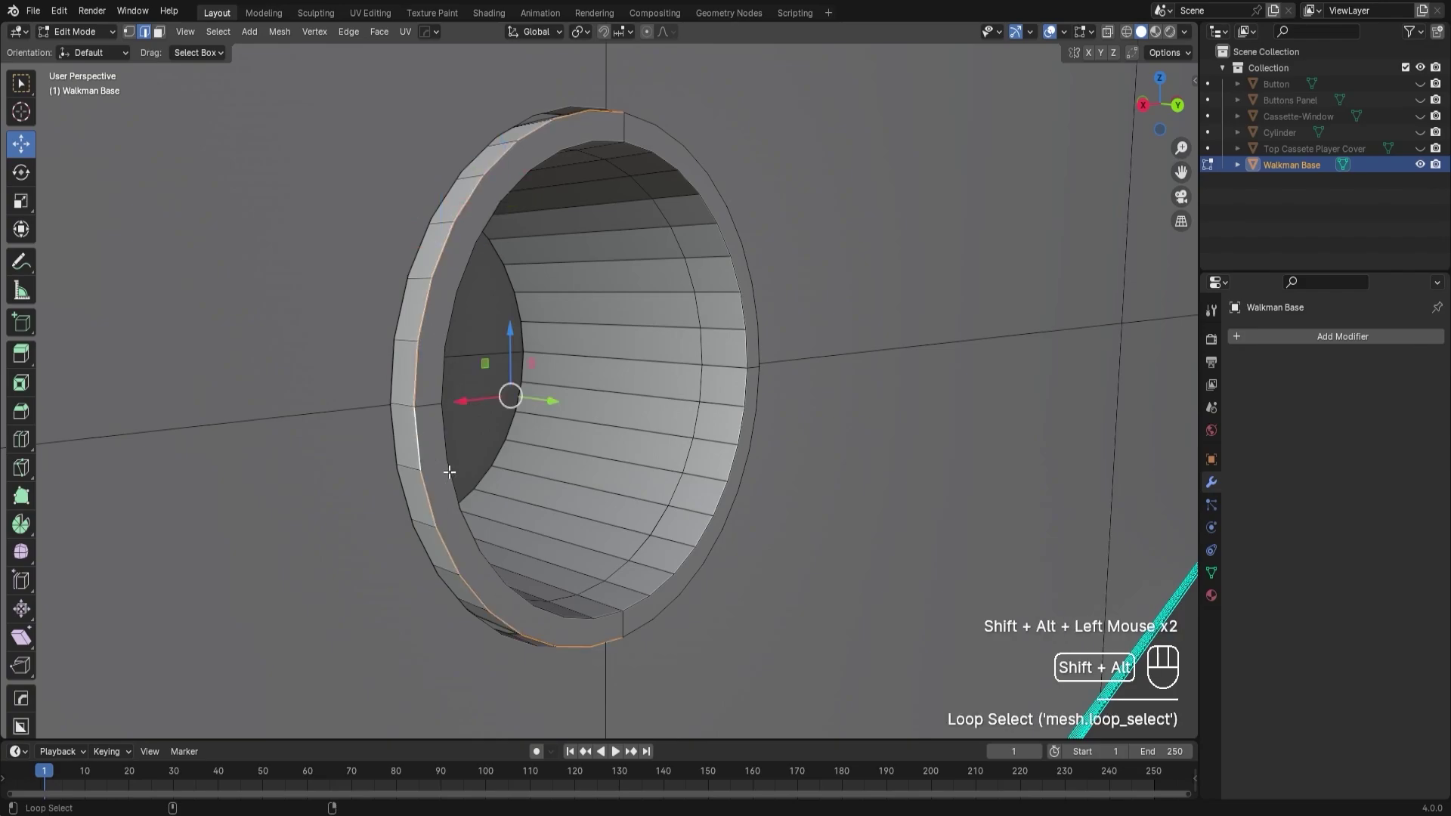
alt+shift+click(445, 397)
alt+shift+click(442, 368)
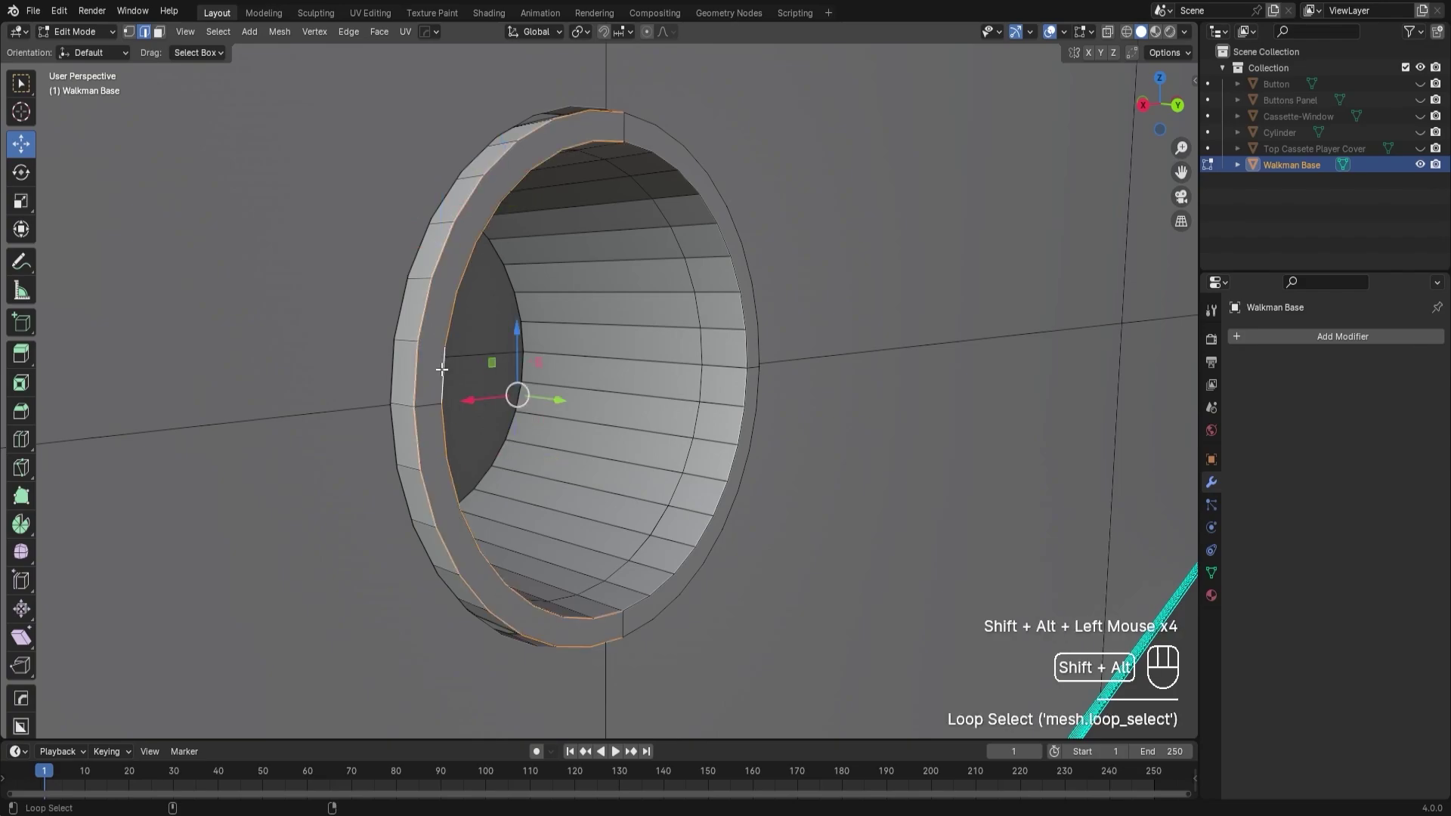
alt+shift+click(657, 592)
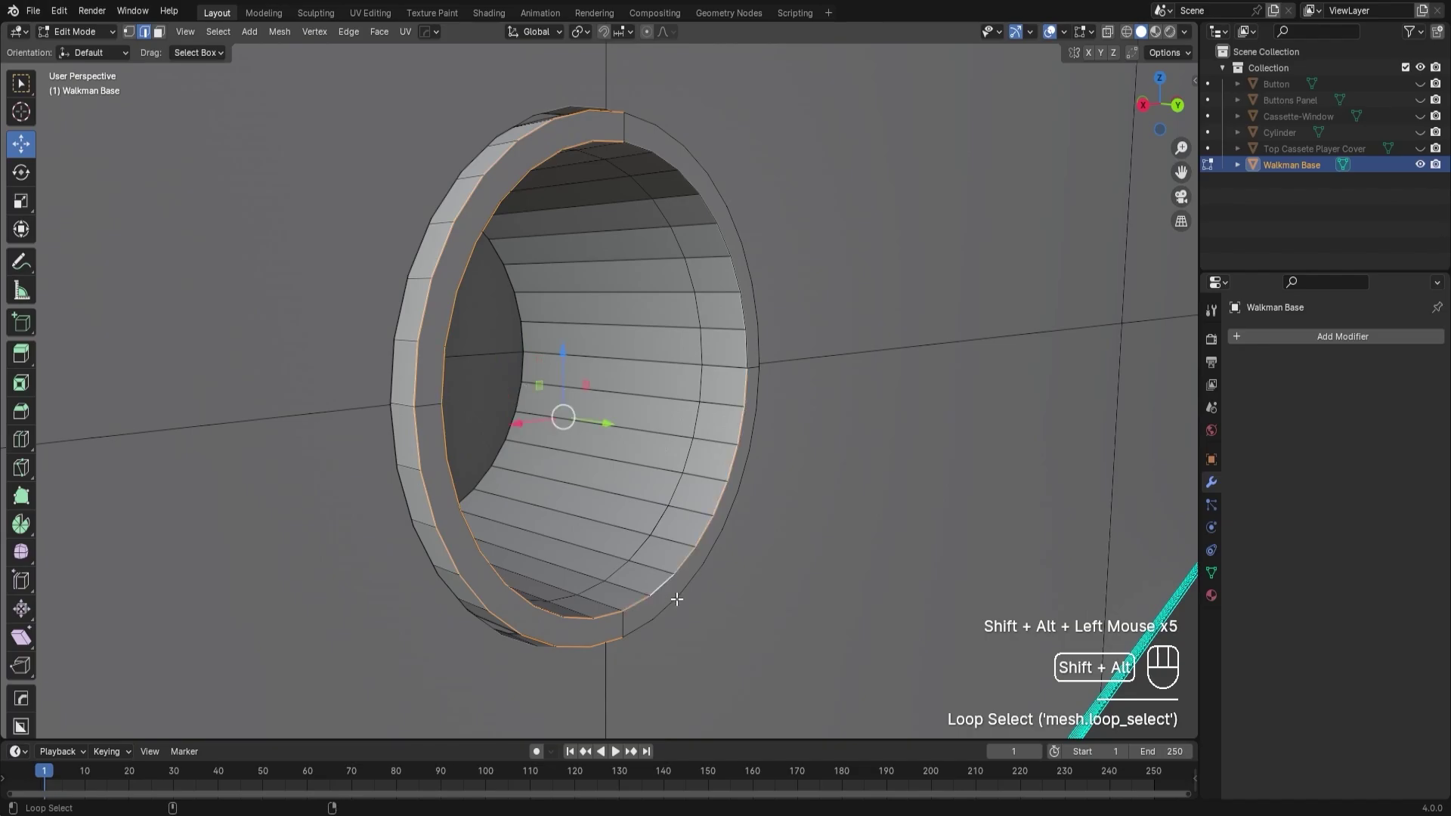
alt+shift+click(676, 599)
alt+shift+click(705, 204)
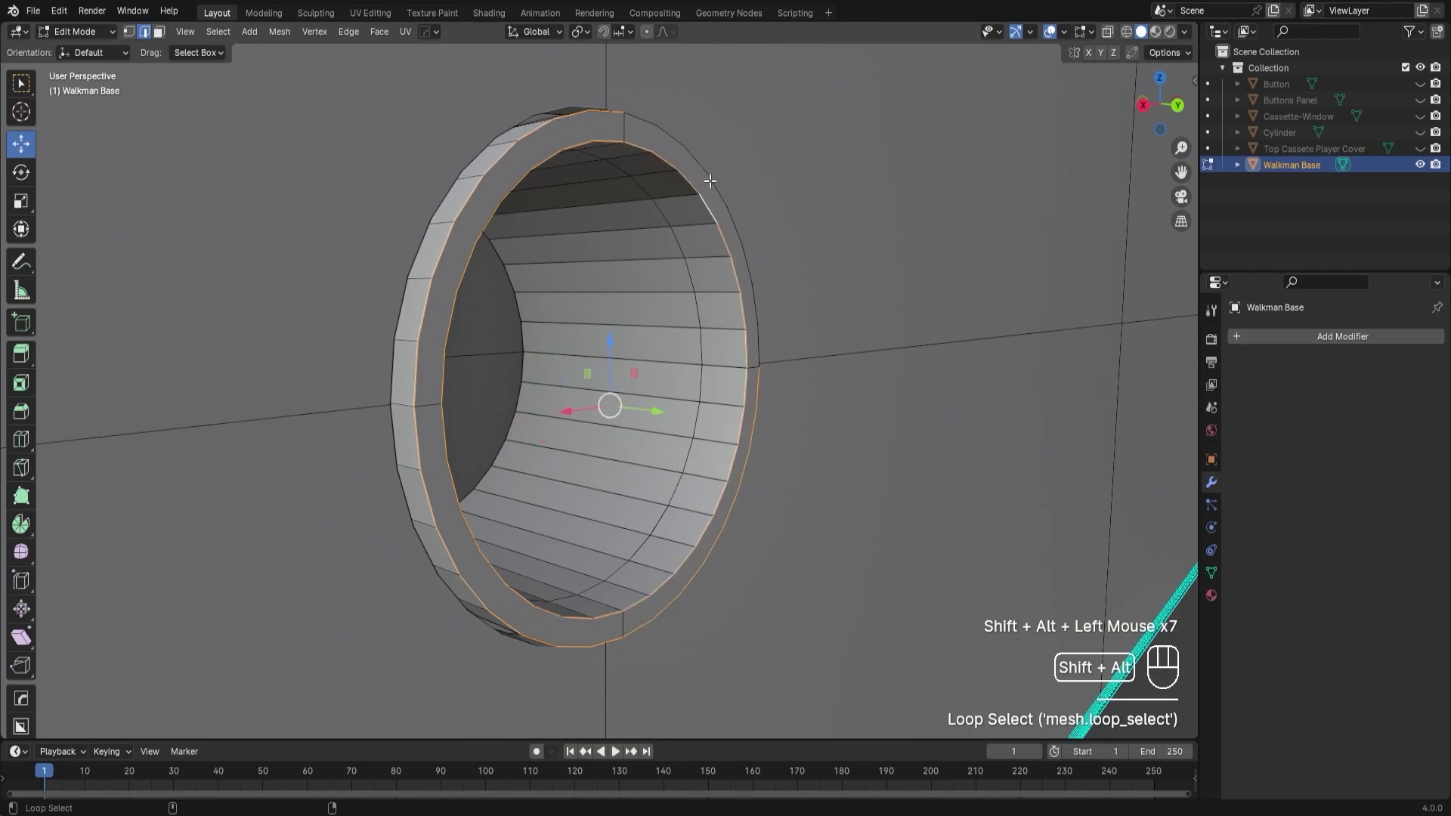
alt+shift+click(710, 180)
scroll(702, 239, up, 1)
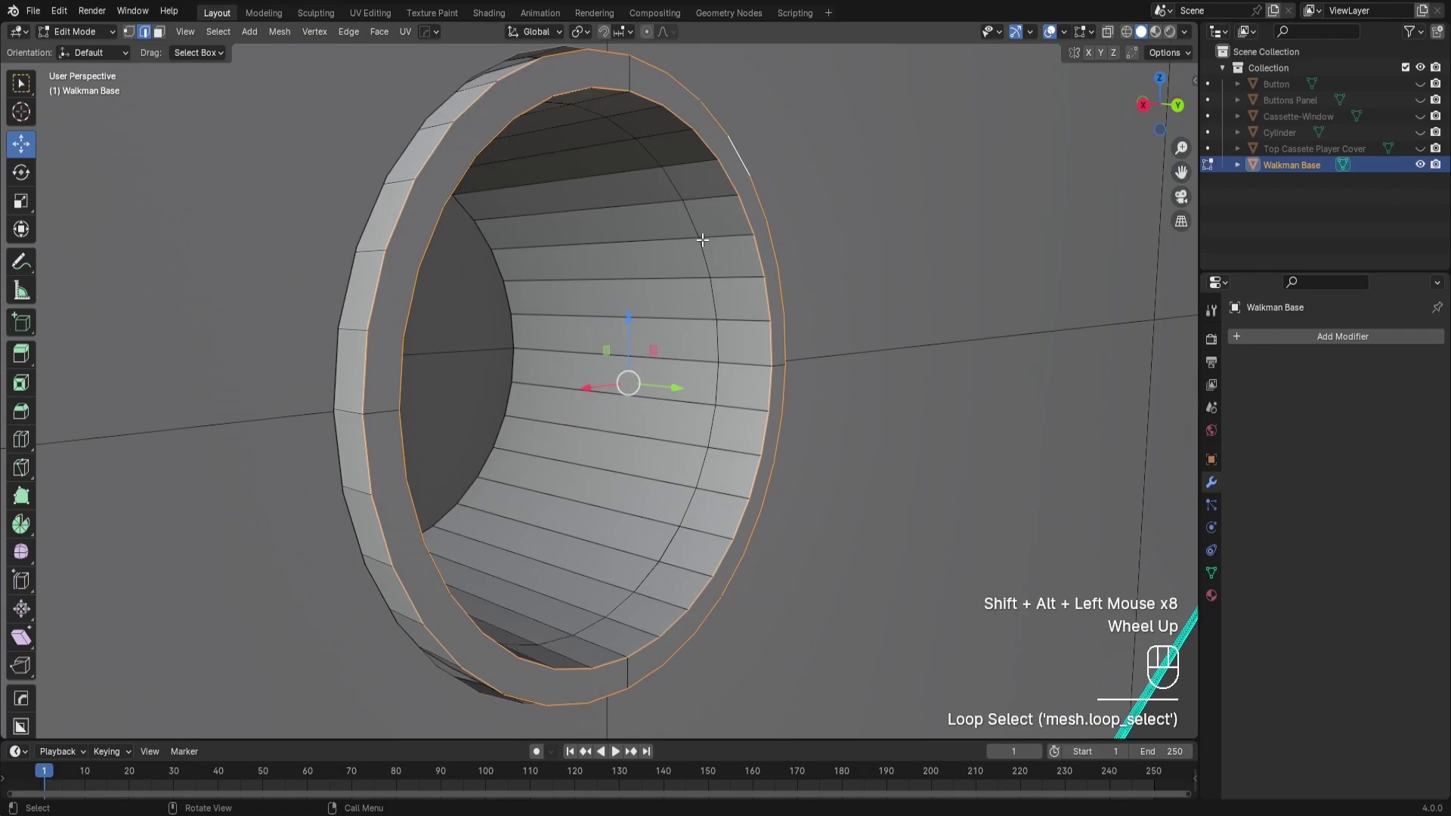
Bevel the selected front ring edges with a width of about 0.0015 m and 11 segments.
key(ctrl+b)
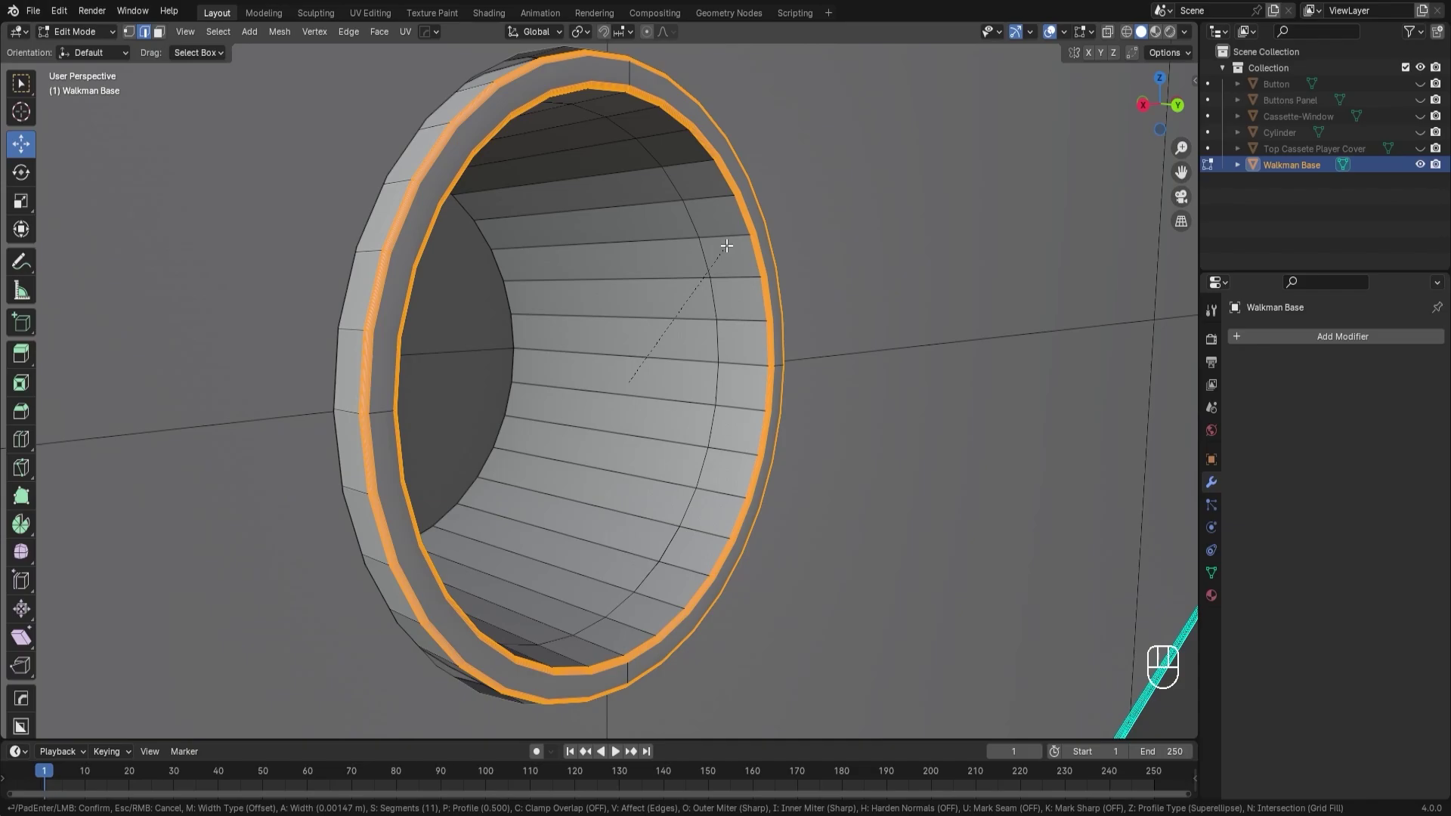
click(726, 246)
scroll(665, 333, up, 1)
middle_drag(665, 333, 529, 288)
scroll(603, 311, down, 2)
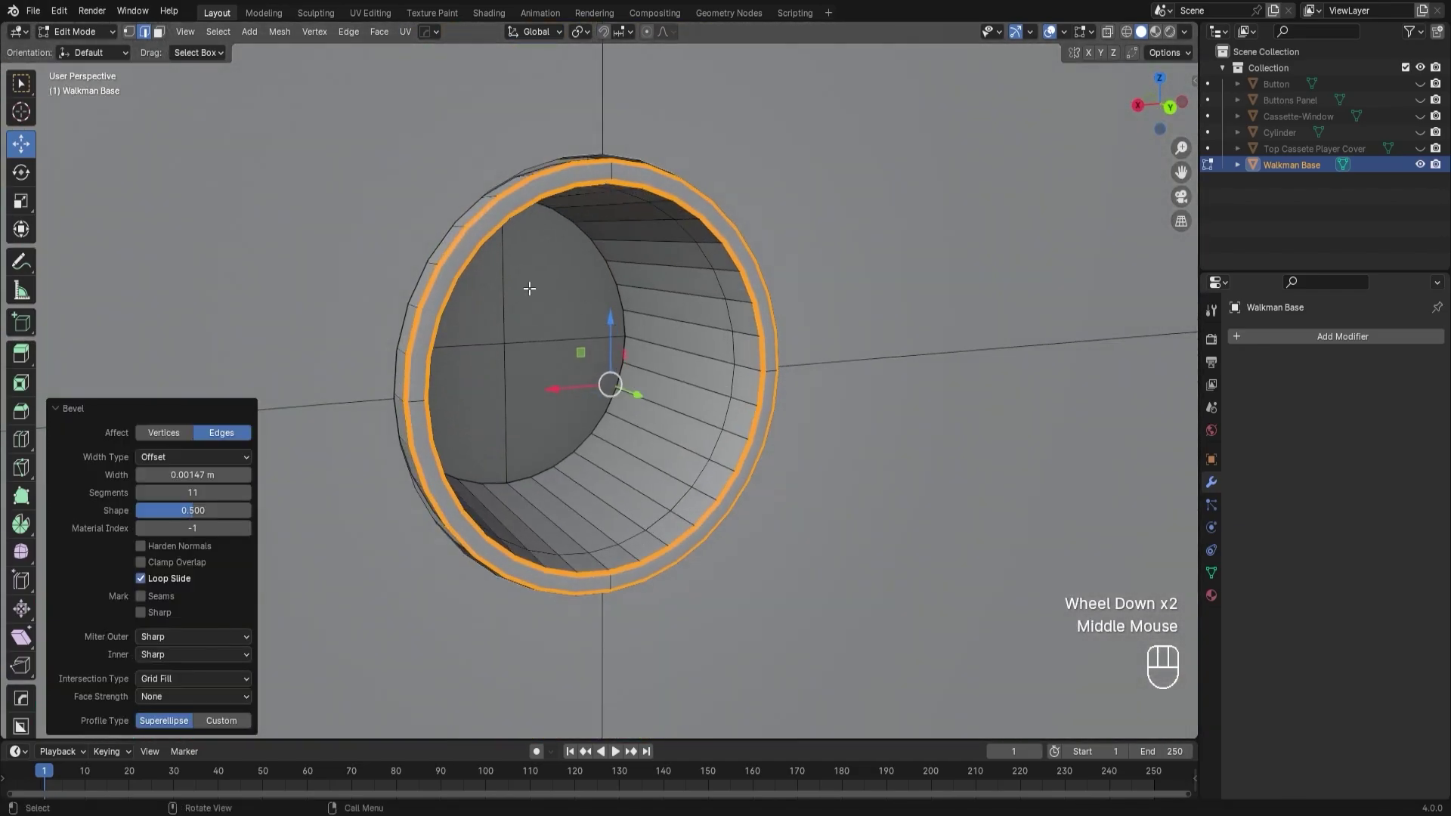
scroll(529, 288, up, 2)
Select the whole outer edge loop where the AC socket's ring meets the end wall.
click(350, 175)
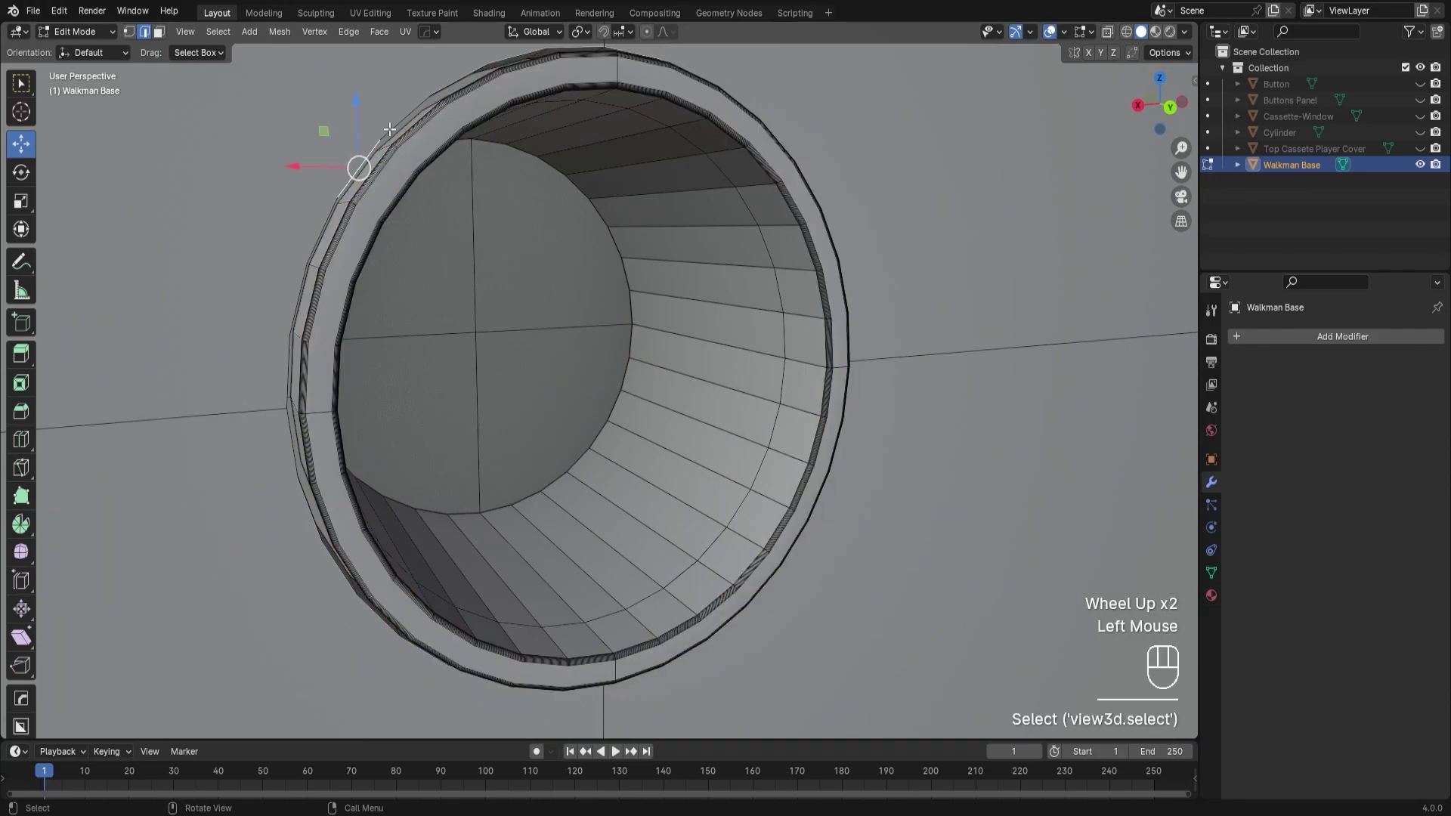
alt+shift+click(389, 130)
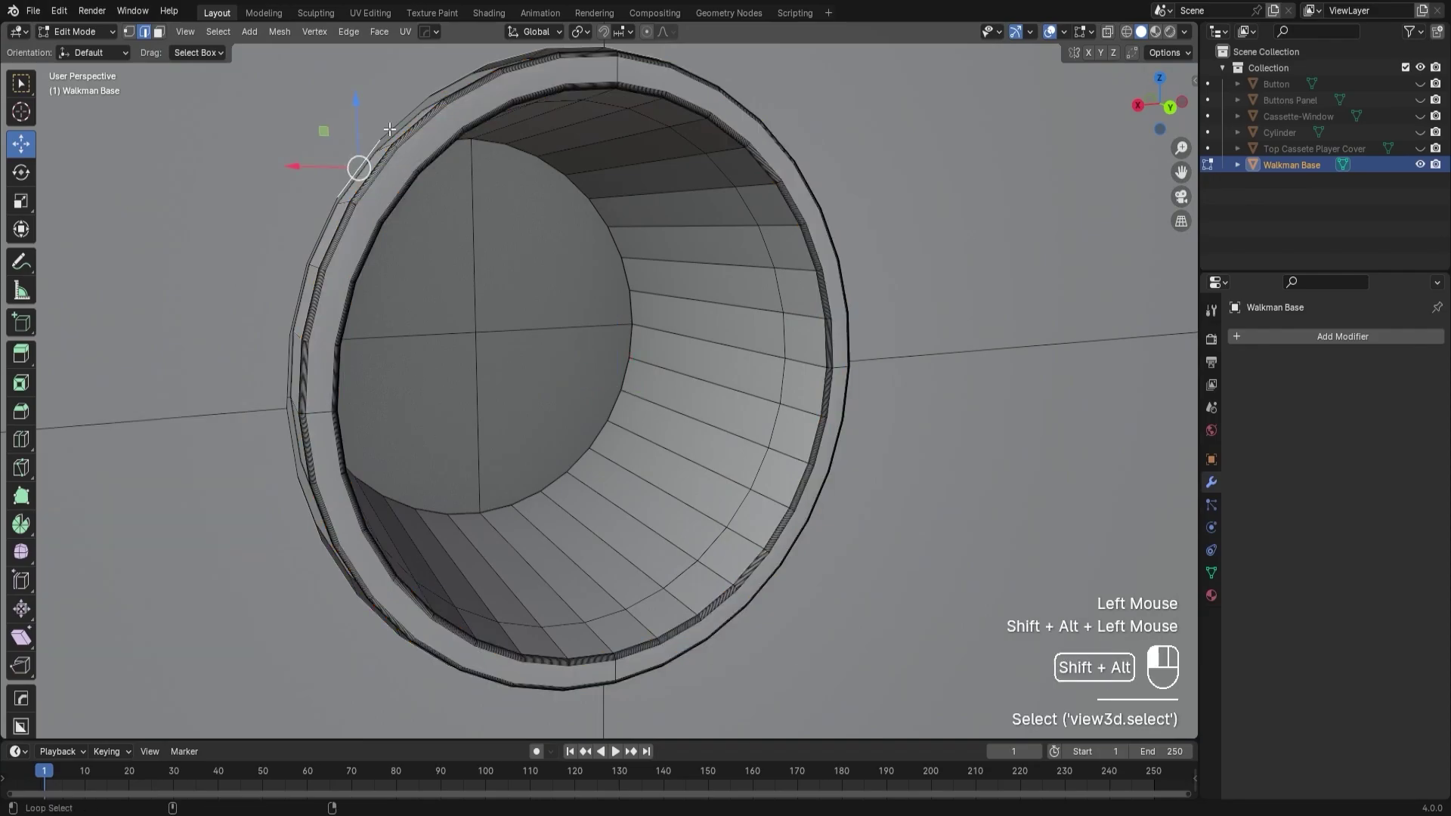
alt+shift+click(288, 439)
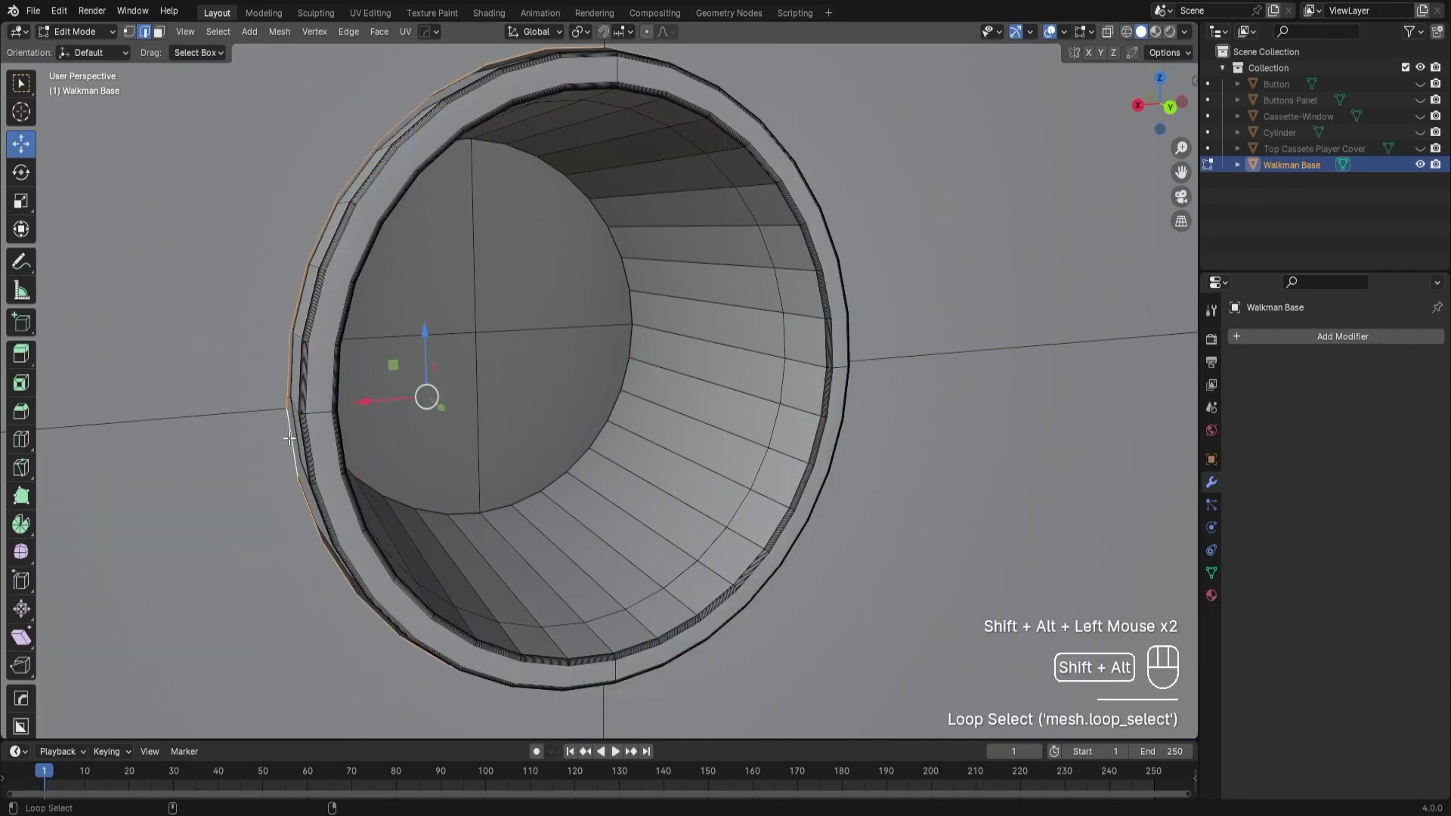
middle_drag(894, 496, 806, 508)
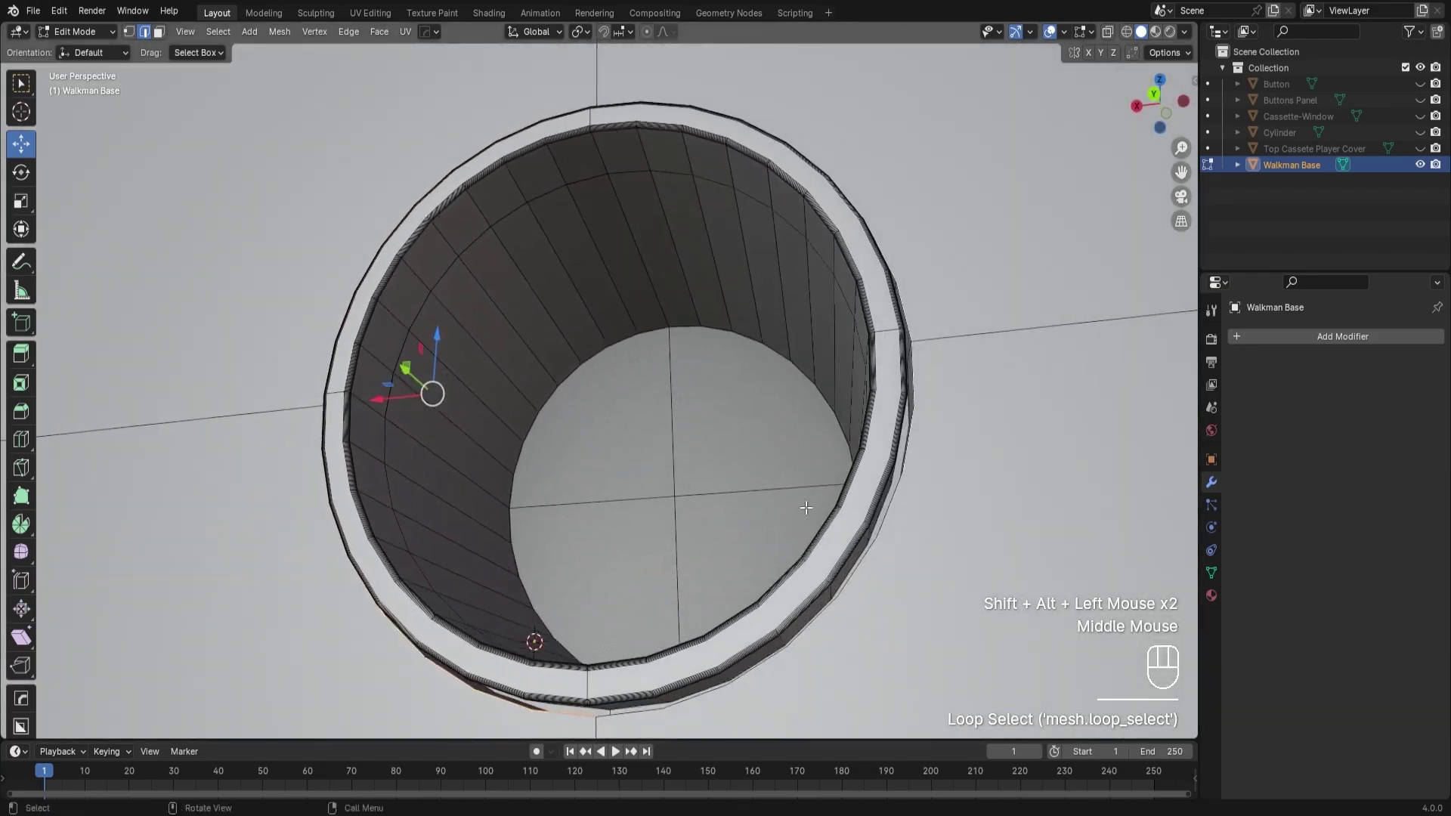
alt+shift+click(697, 697)
middle_drag(697, 697, 911, 372)
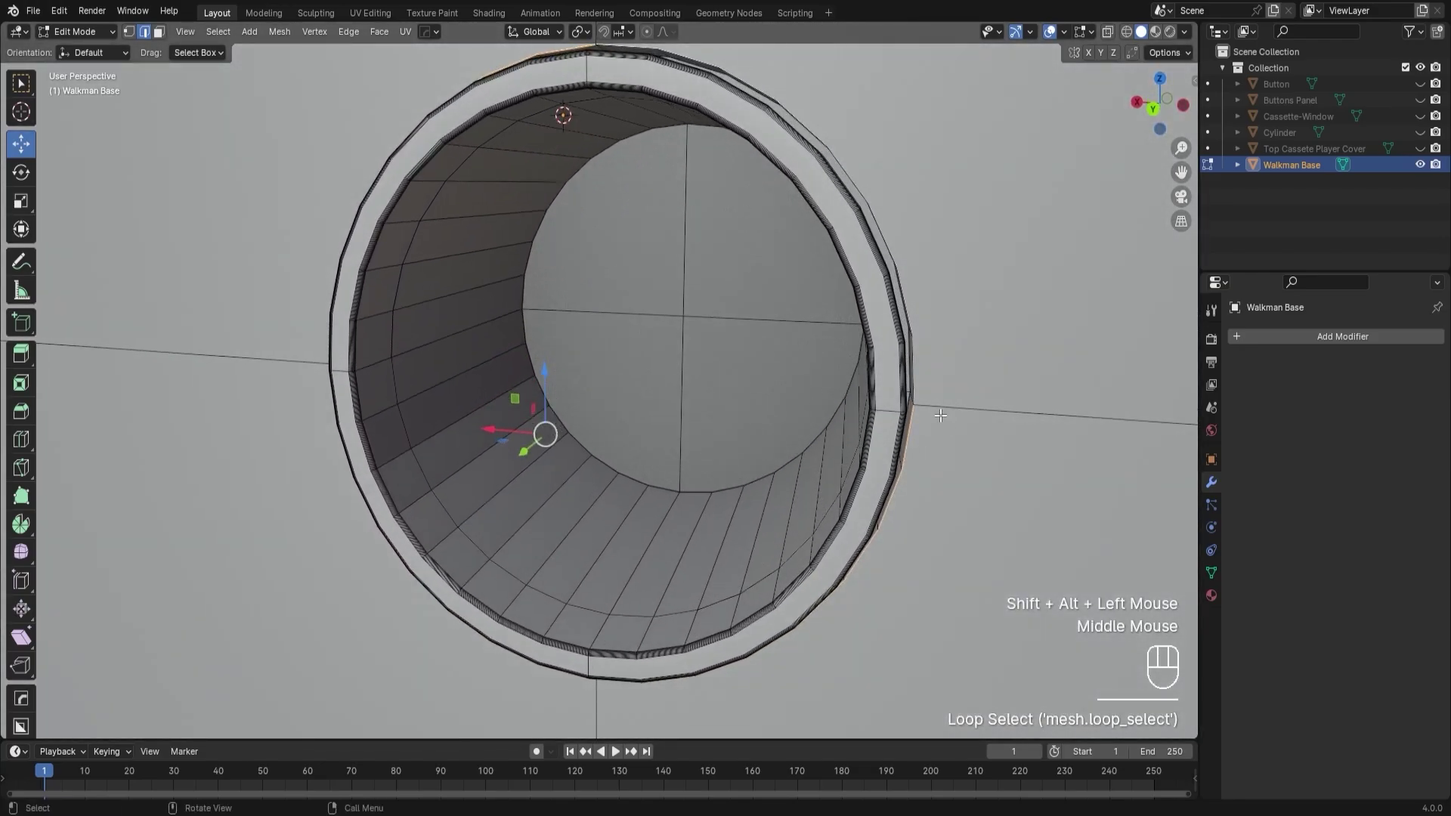
alt+shift+click(908, 309)
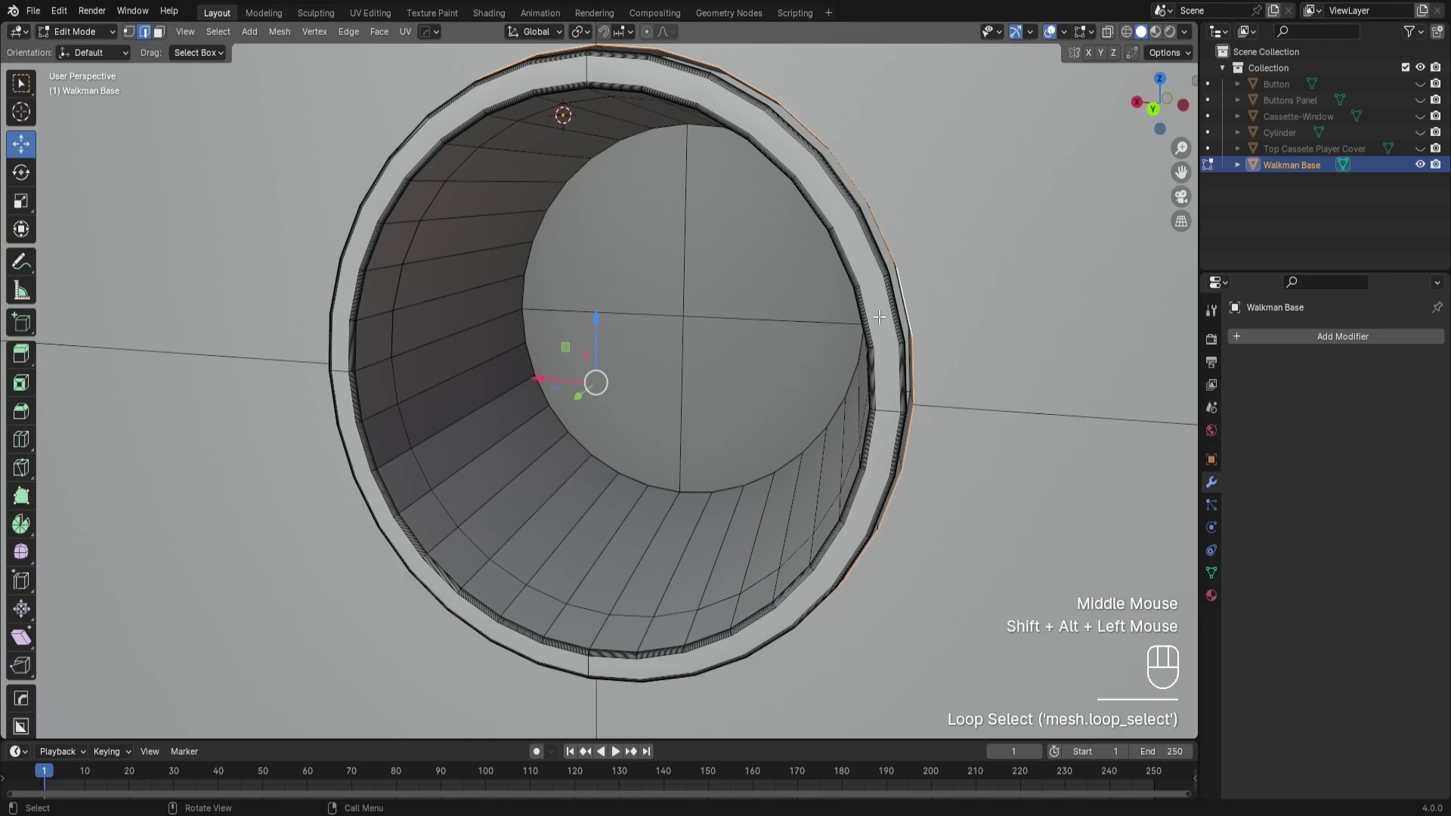
scroll(909, 309, down, 3)
middle_drag(703, 337, 789, 346)
scroll(451, 216, up, 2)
scroll(392, 214, down, 1)
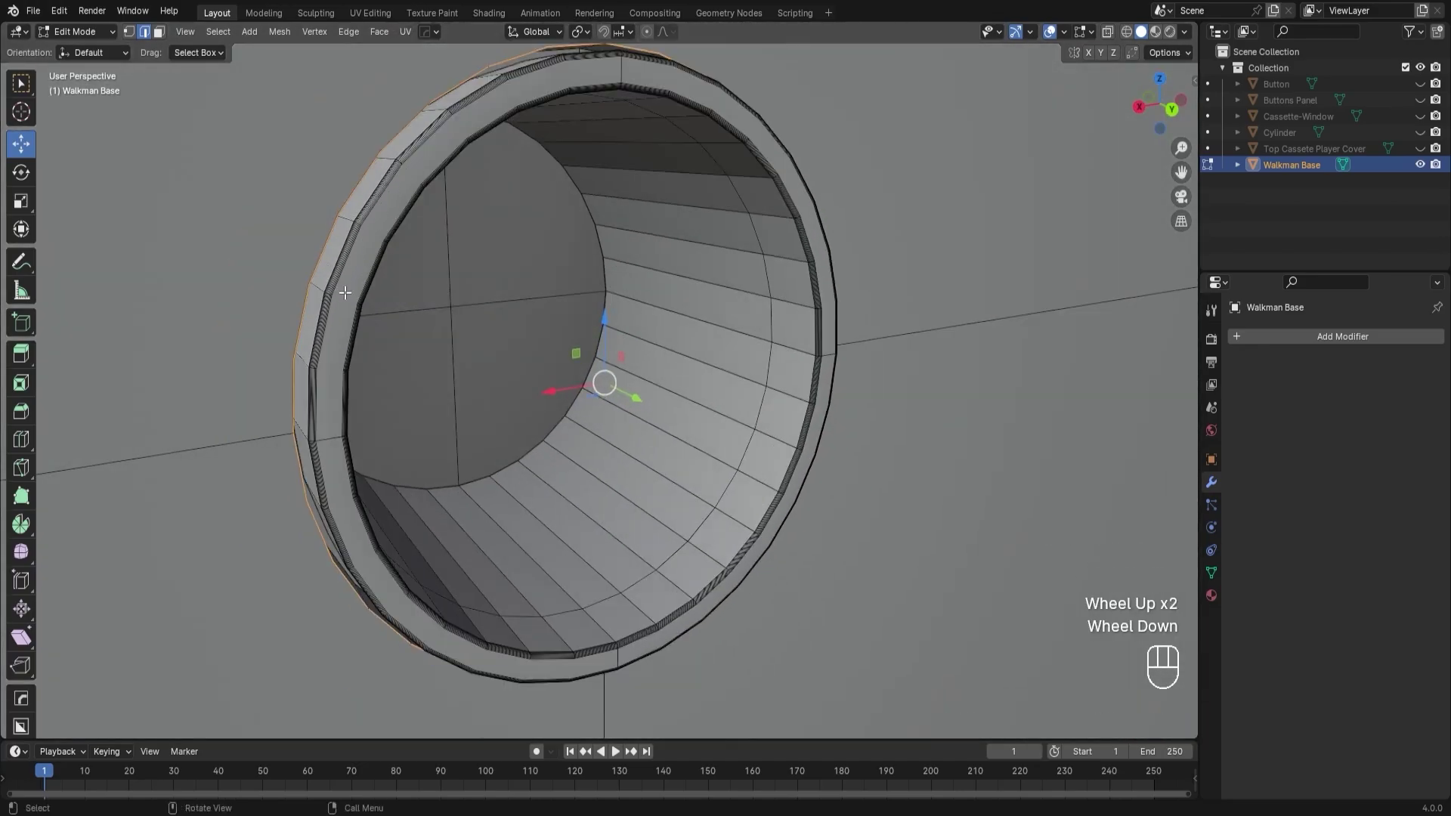
mouse_move(335, 310)
middle_down()
mouse_move(284, 152)
mouse_move(342, 289)
middle_up()
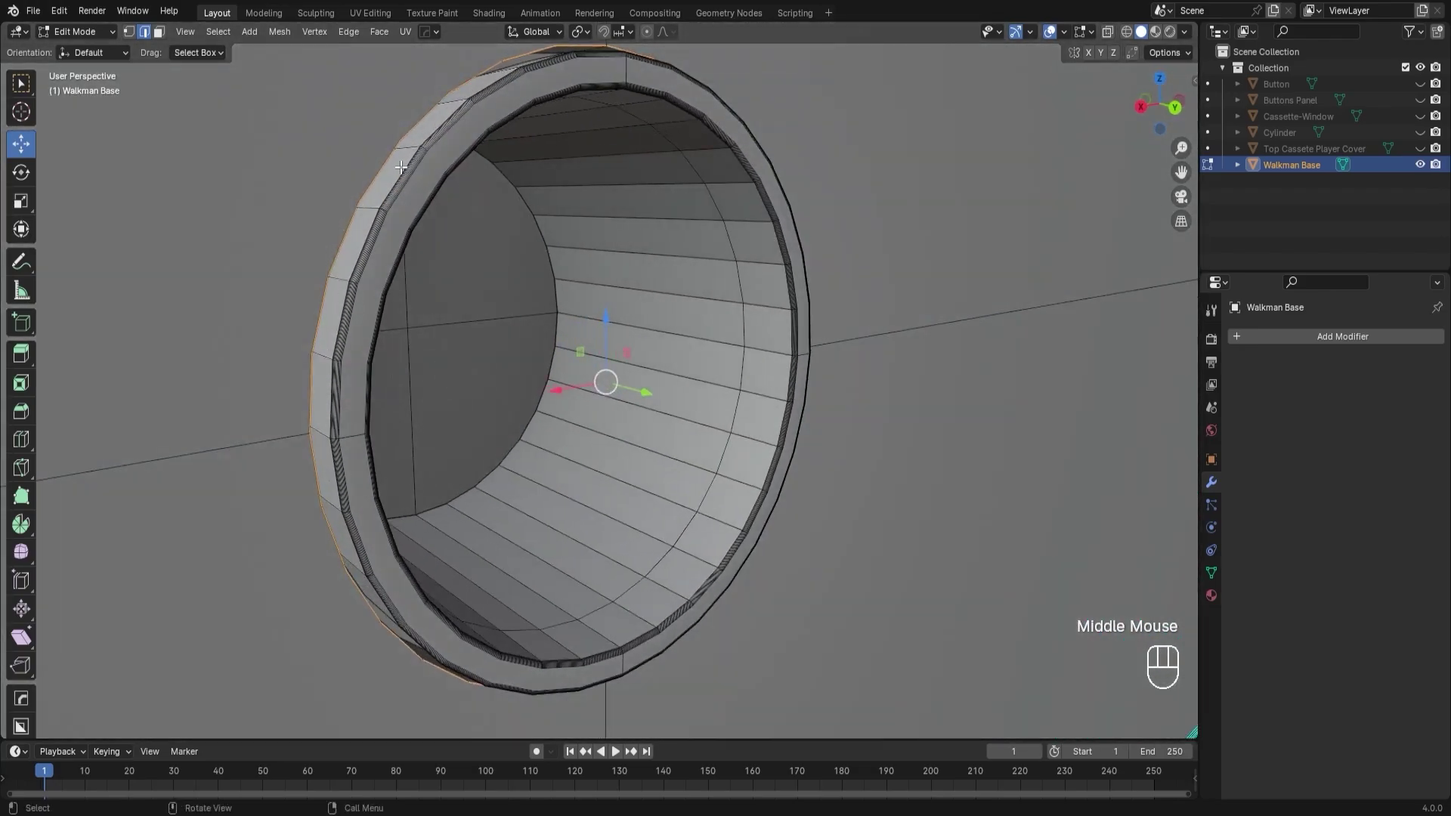
middle_drag(460, 174, 532, 316)
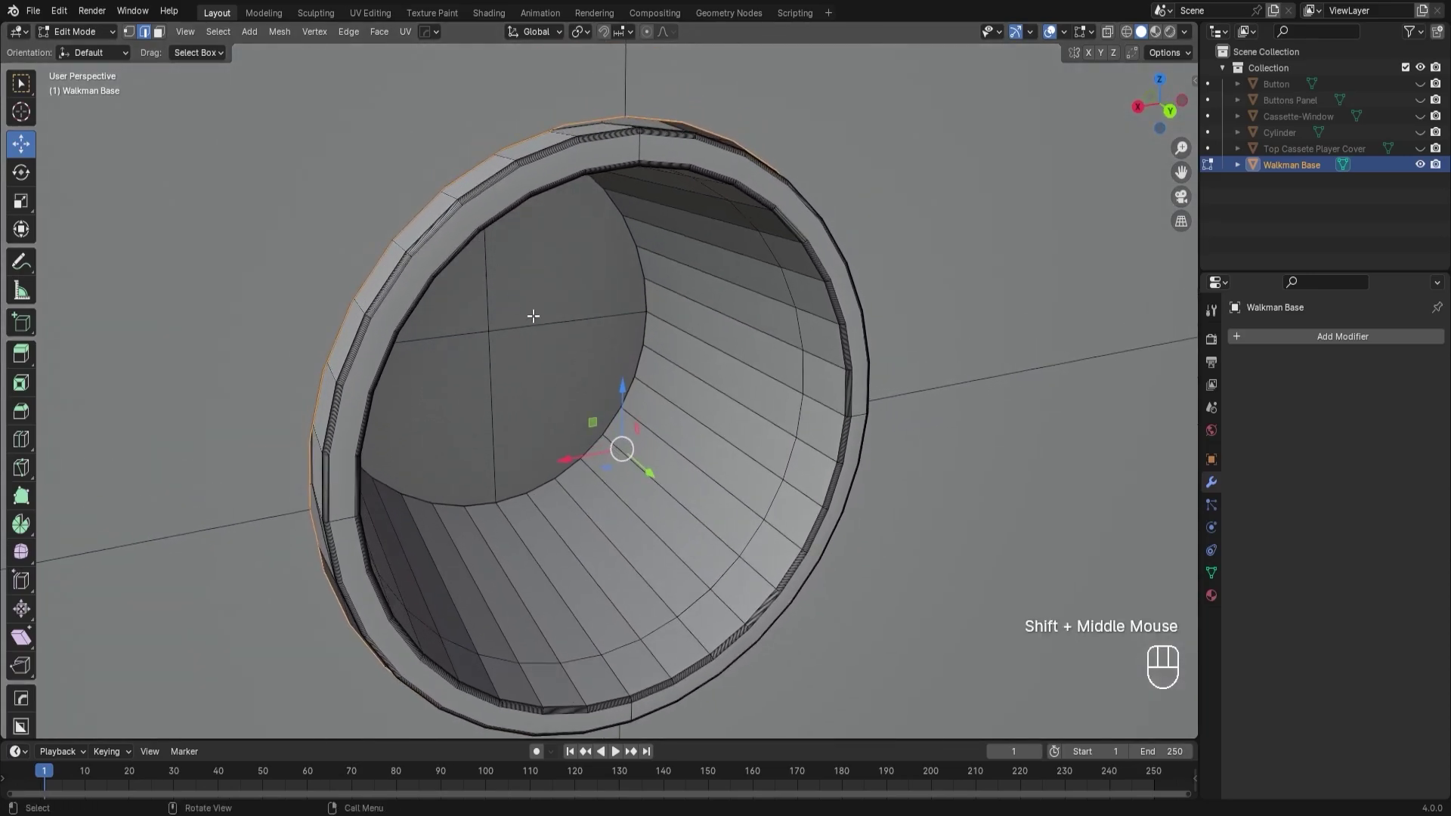
Bevel the ring's base edge loop with a width of about 0.0012 m and 11 segments, and return to Object Mode.
key(ctrl)
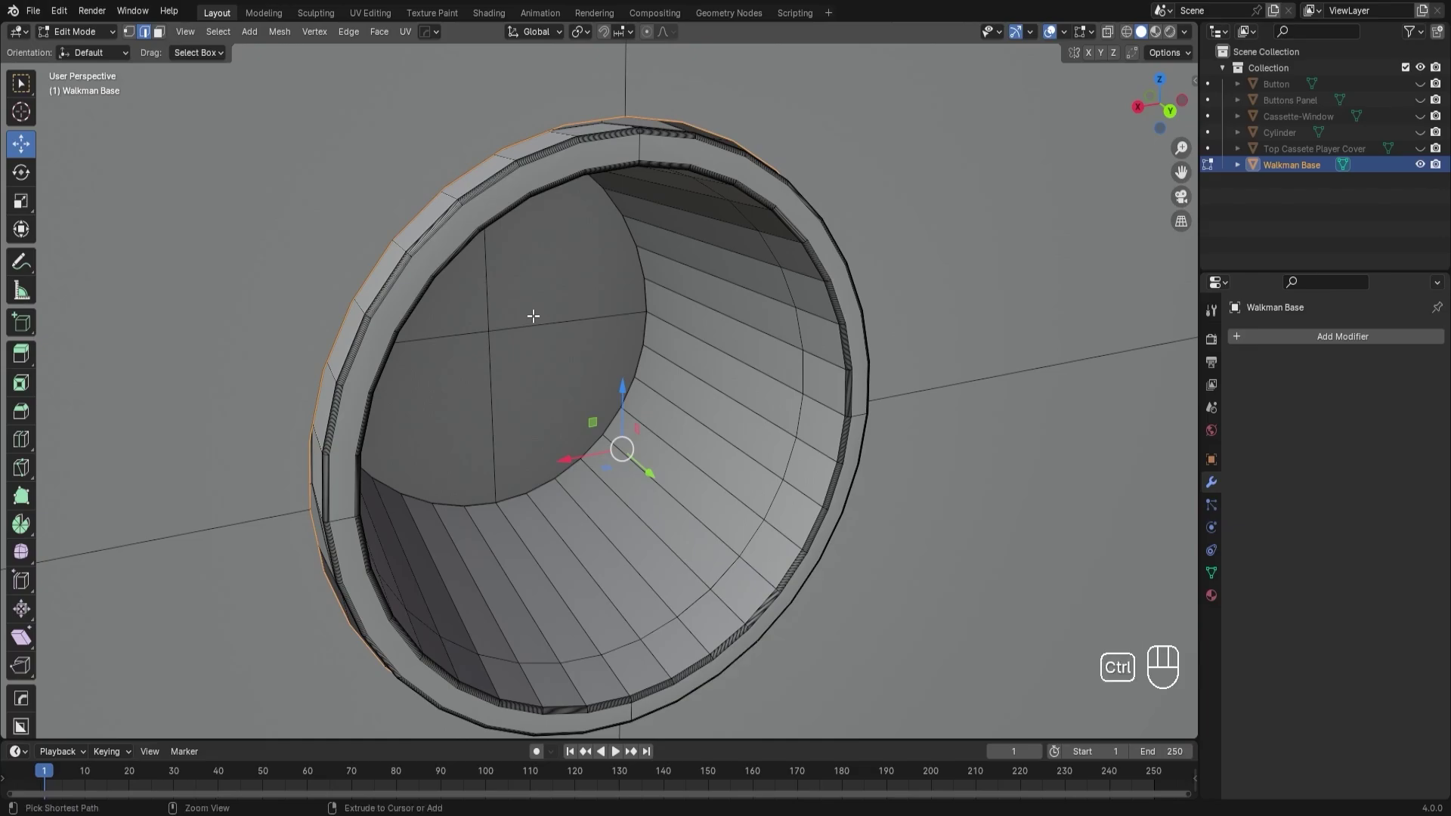
key(ctrl+b)
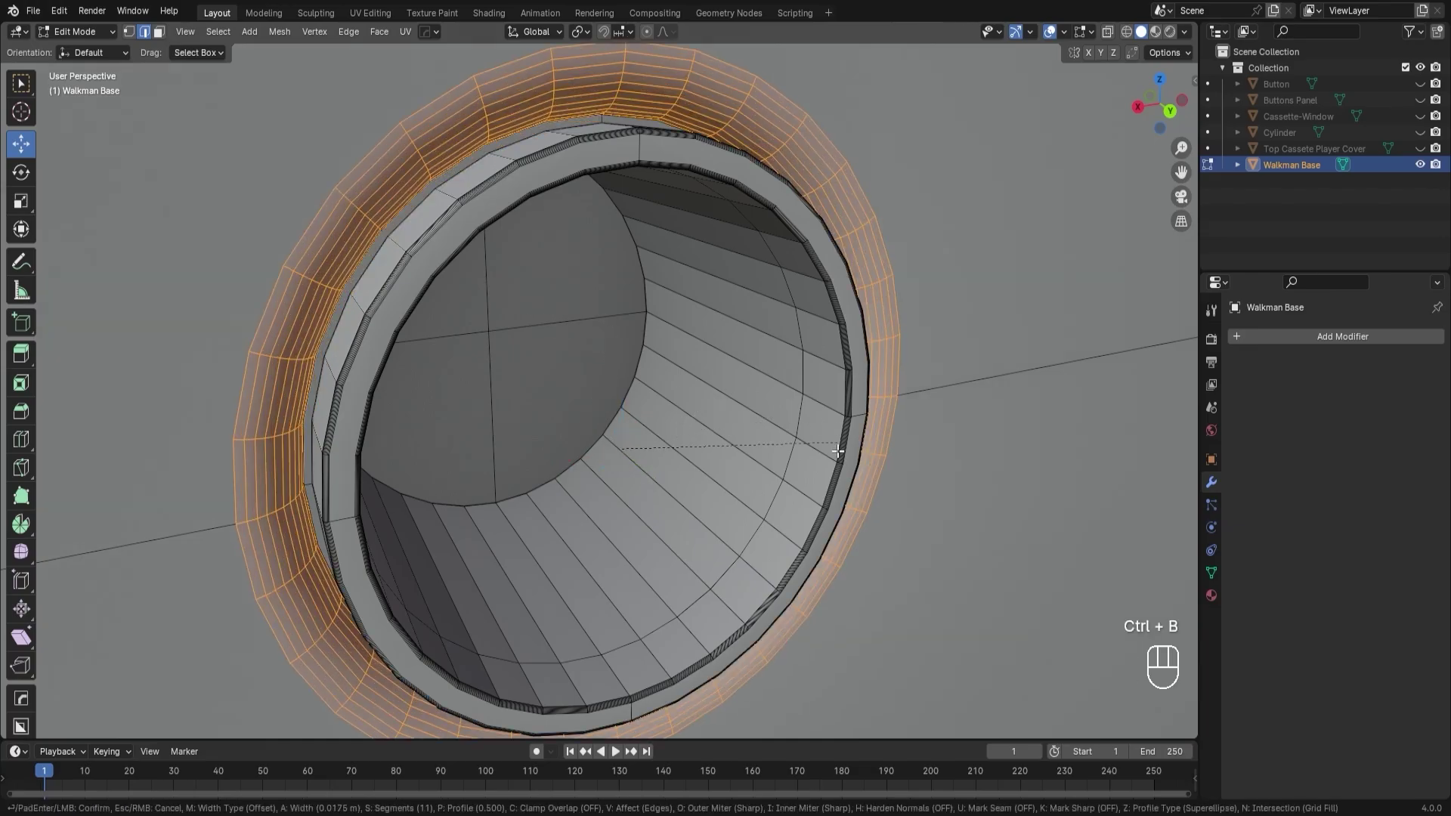
click(784, 451)
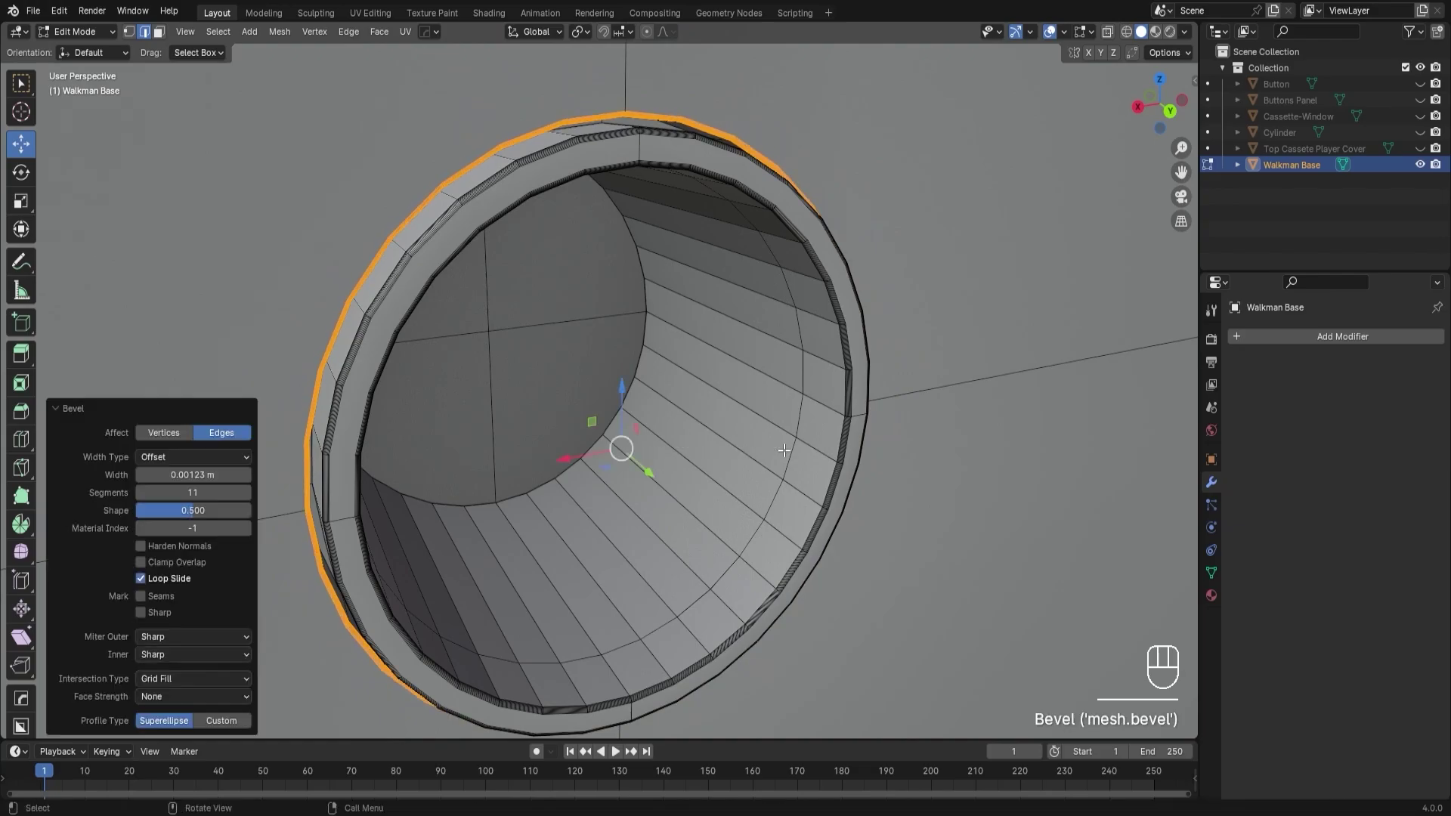
key(Tab)
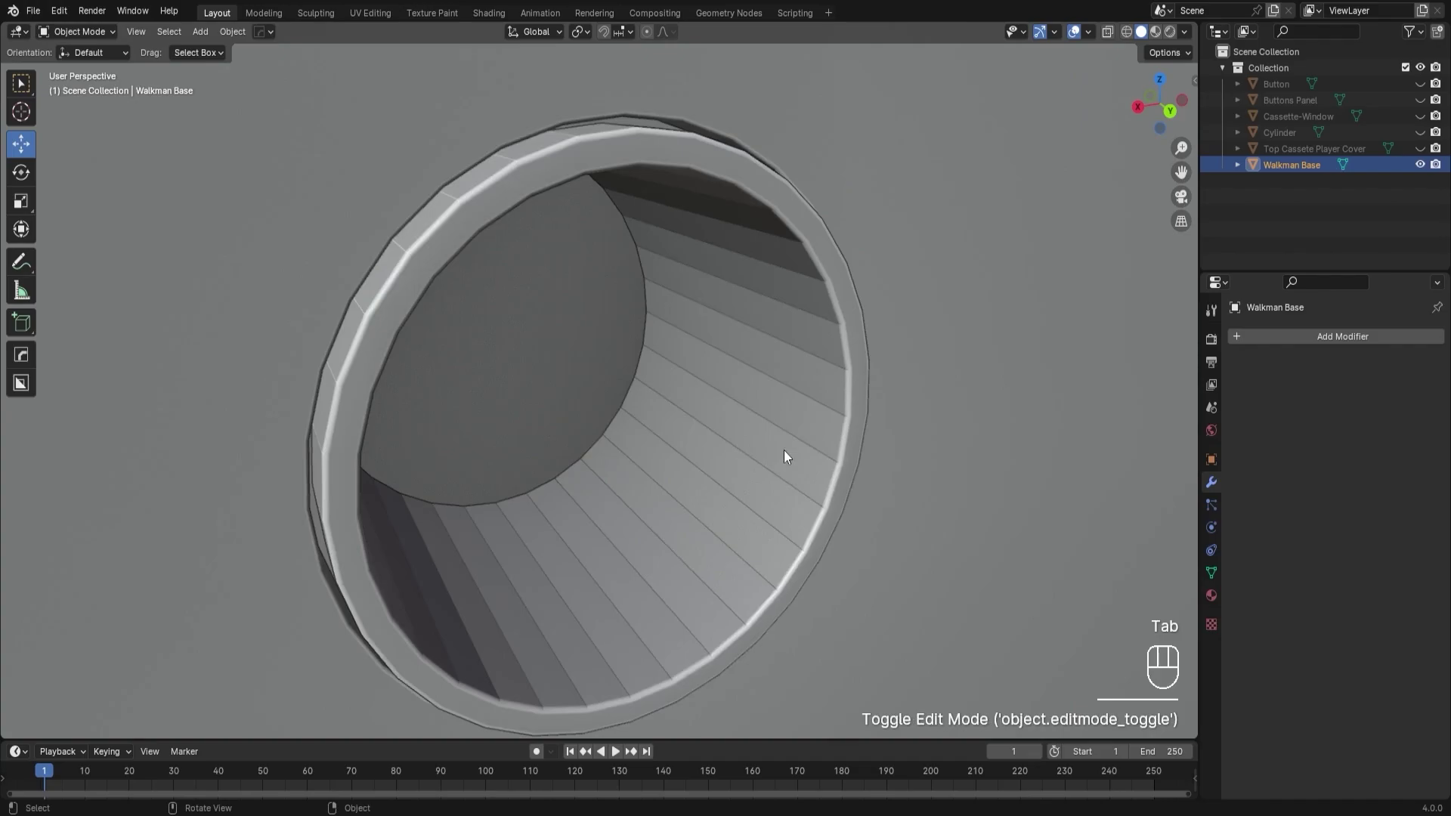
Deselect the Walkman Base and unhide the Top Cassete Player Cover, Cylinder, Cassette-Window, Buttons Panel and Button objects.
scroll(783, 450, down, 5)
scroll(770, 426, down, 5)
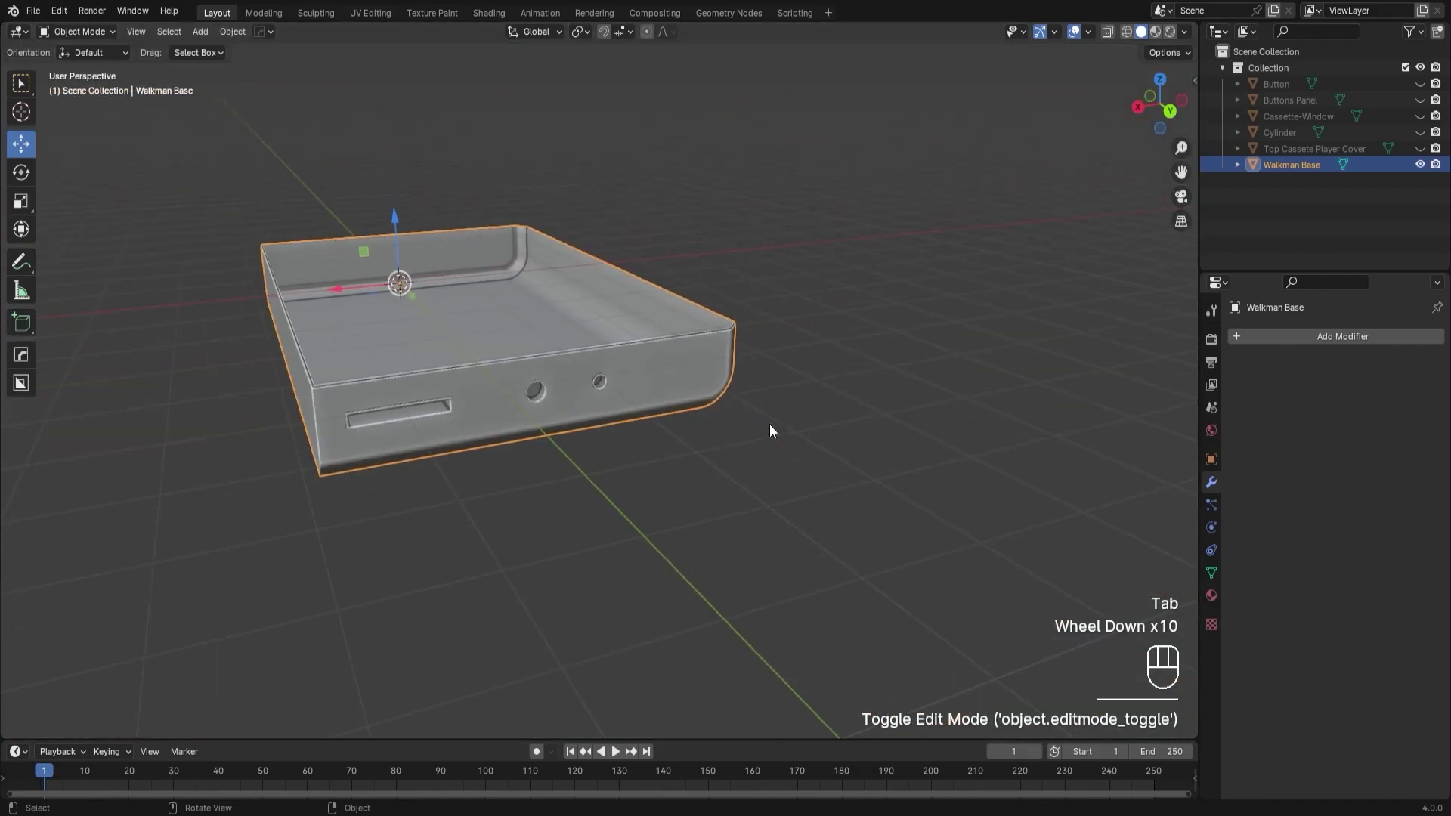
click(774, 463)
click(1420, 148)
click(1420, 132)
click(1420, 115)
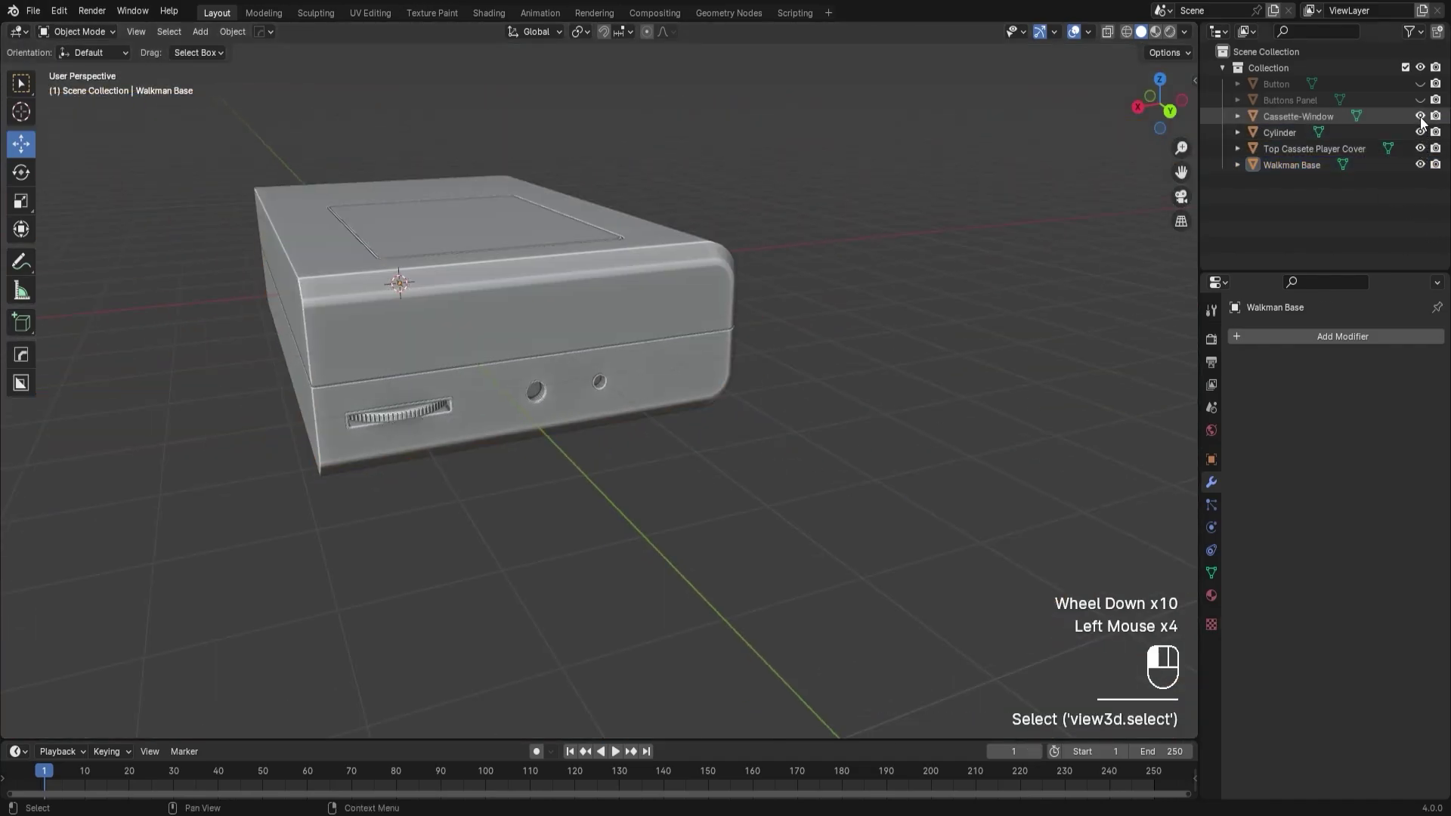
click(1420, 100)
click(1420, 84)
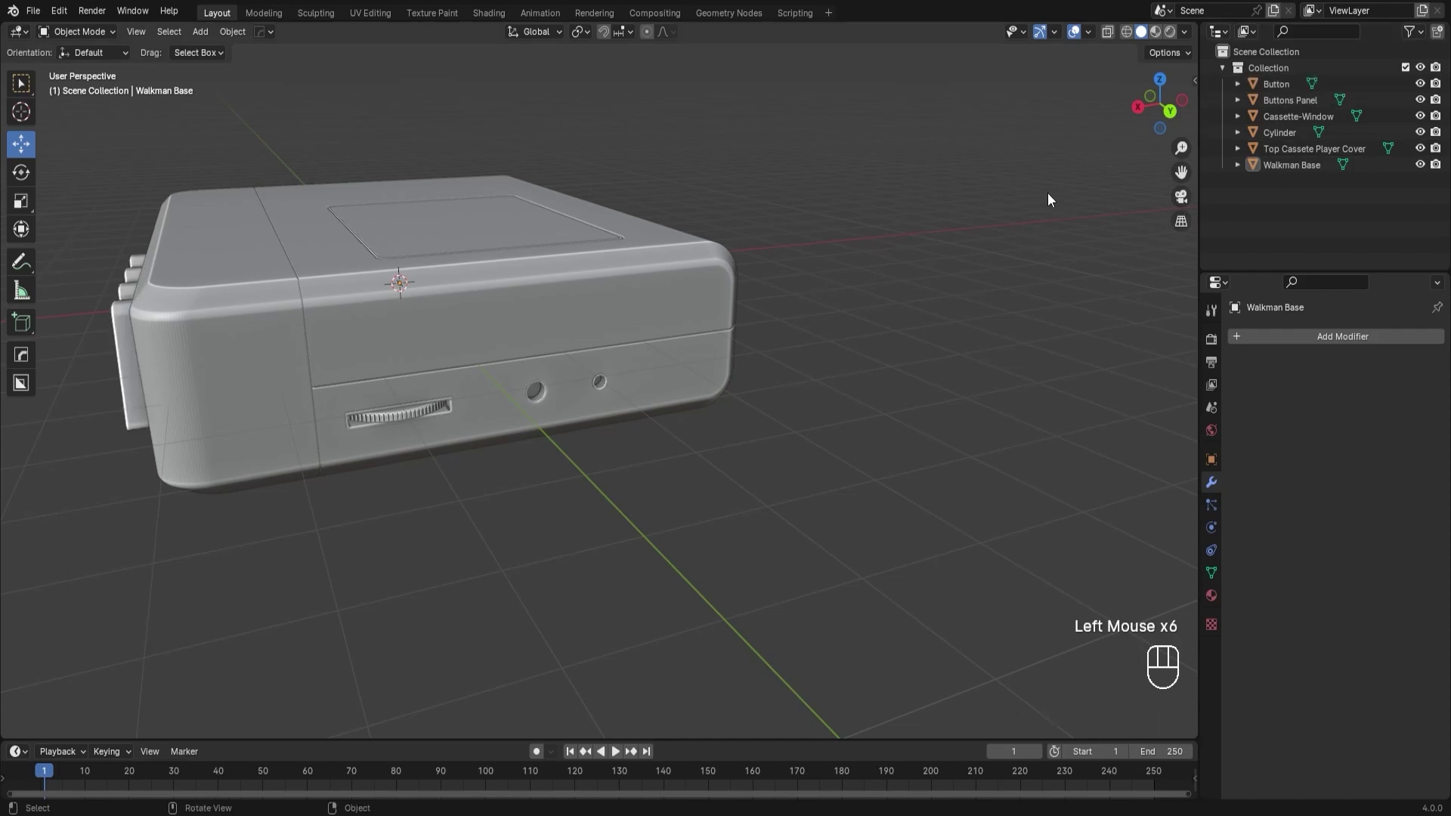
Rename the Cylinder object as Volume Jog.
click(1279, 131)
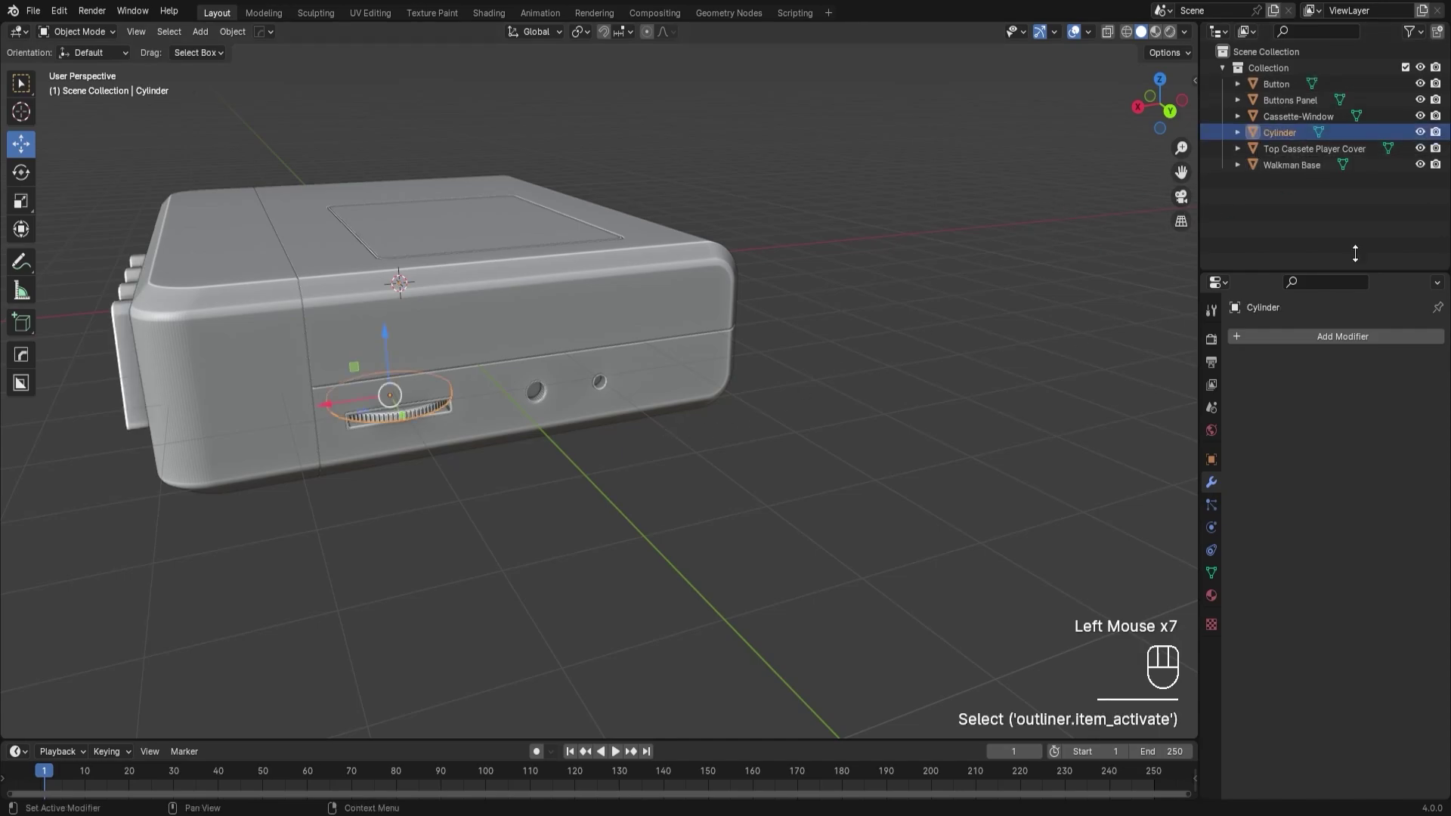
double_click(1280, 130)
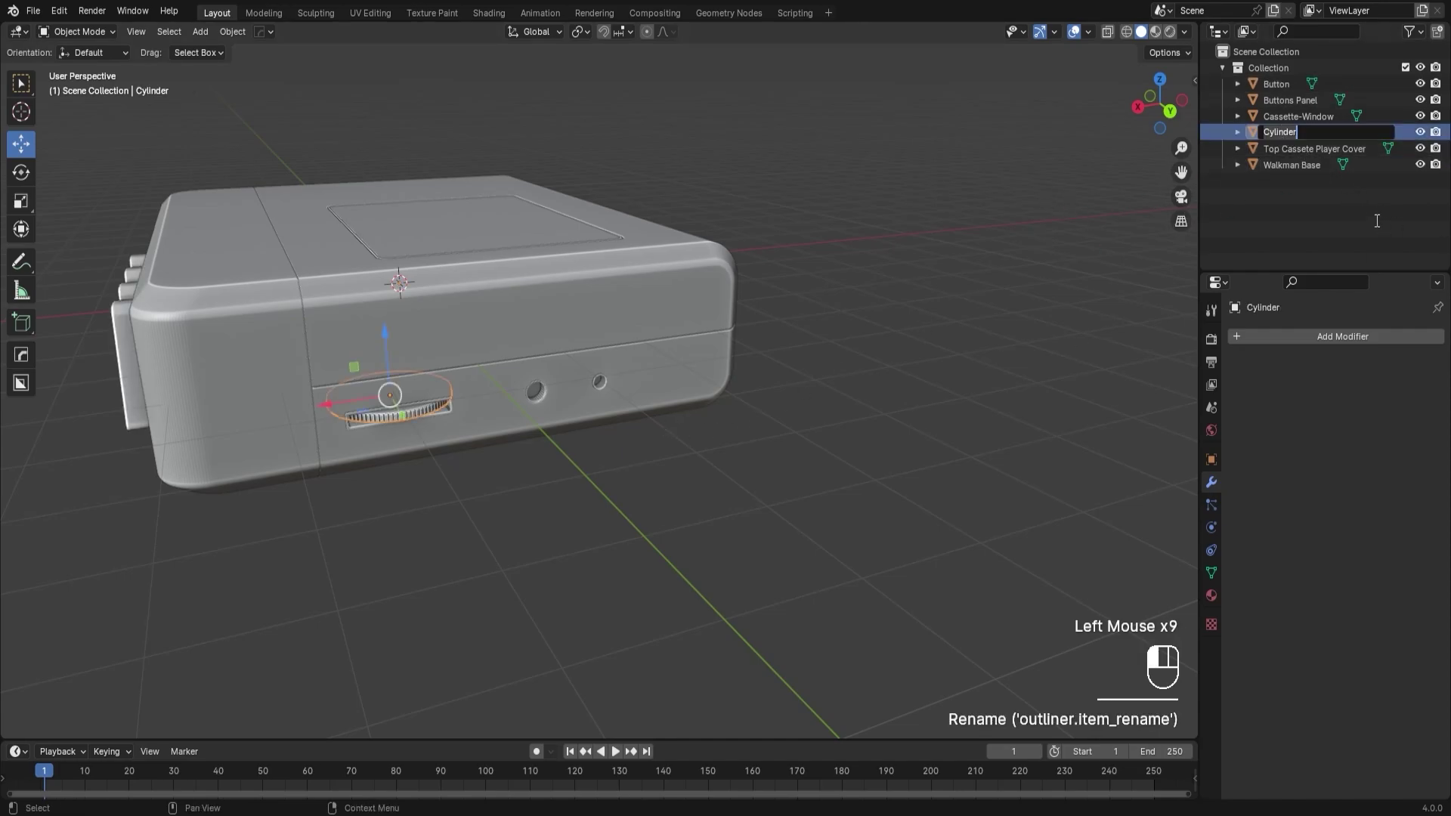
text(Volume Jog)
key(Return)
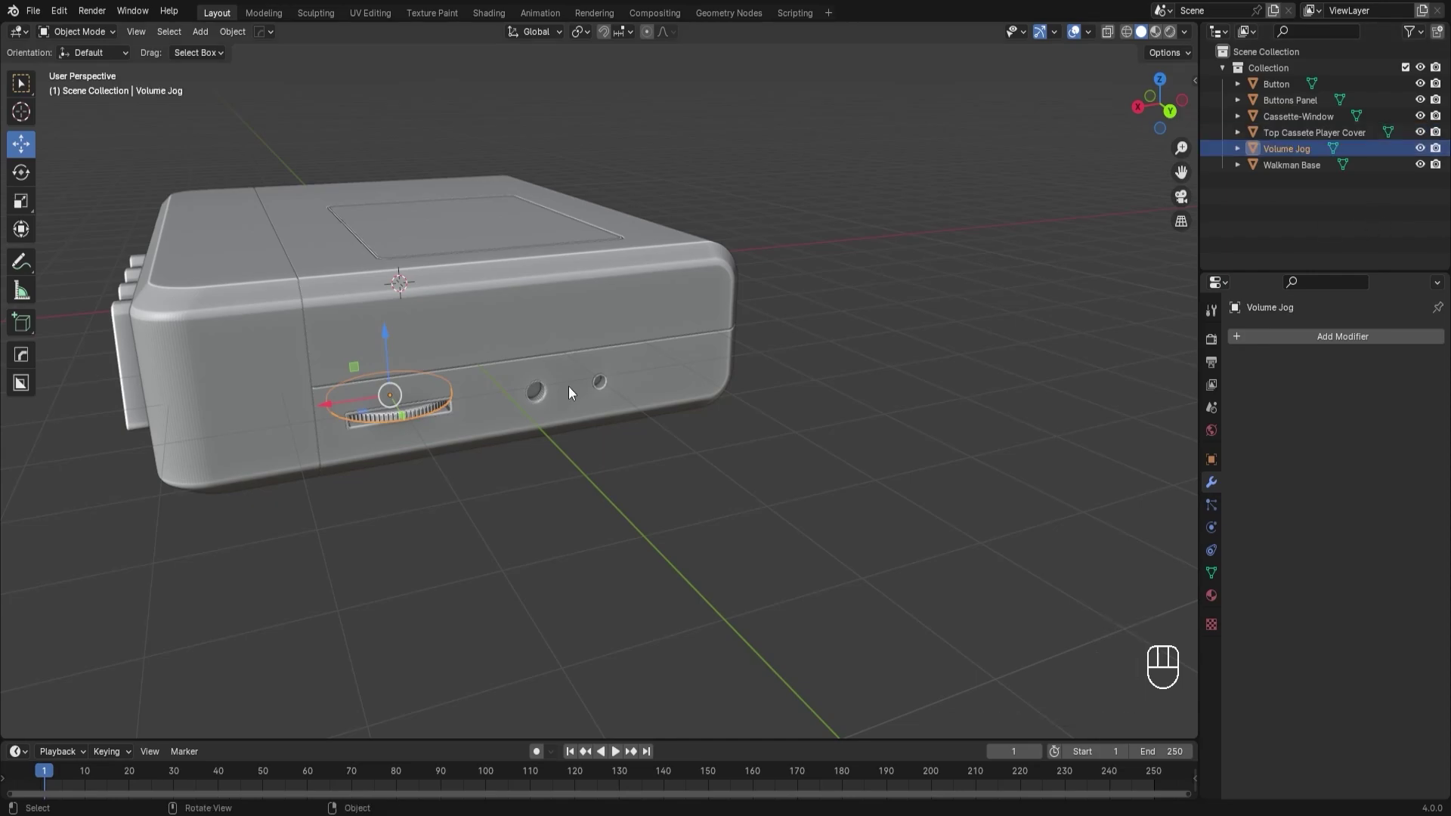
Select all the Walkman parts and raise them together about 1.34 m along the Z axis, then clear the selection.
middle_drag(568, 387, 509, 473)
click(519, 484)
scroll(795, 502, down, 2)
scroll(433, 366, down, 2)
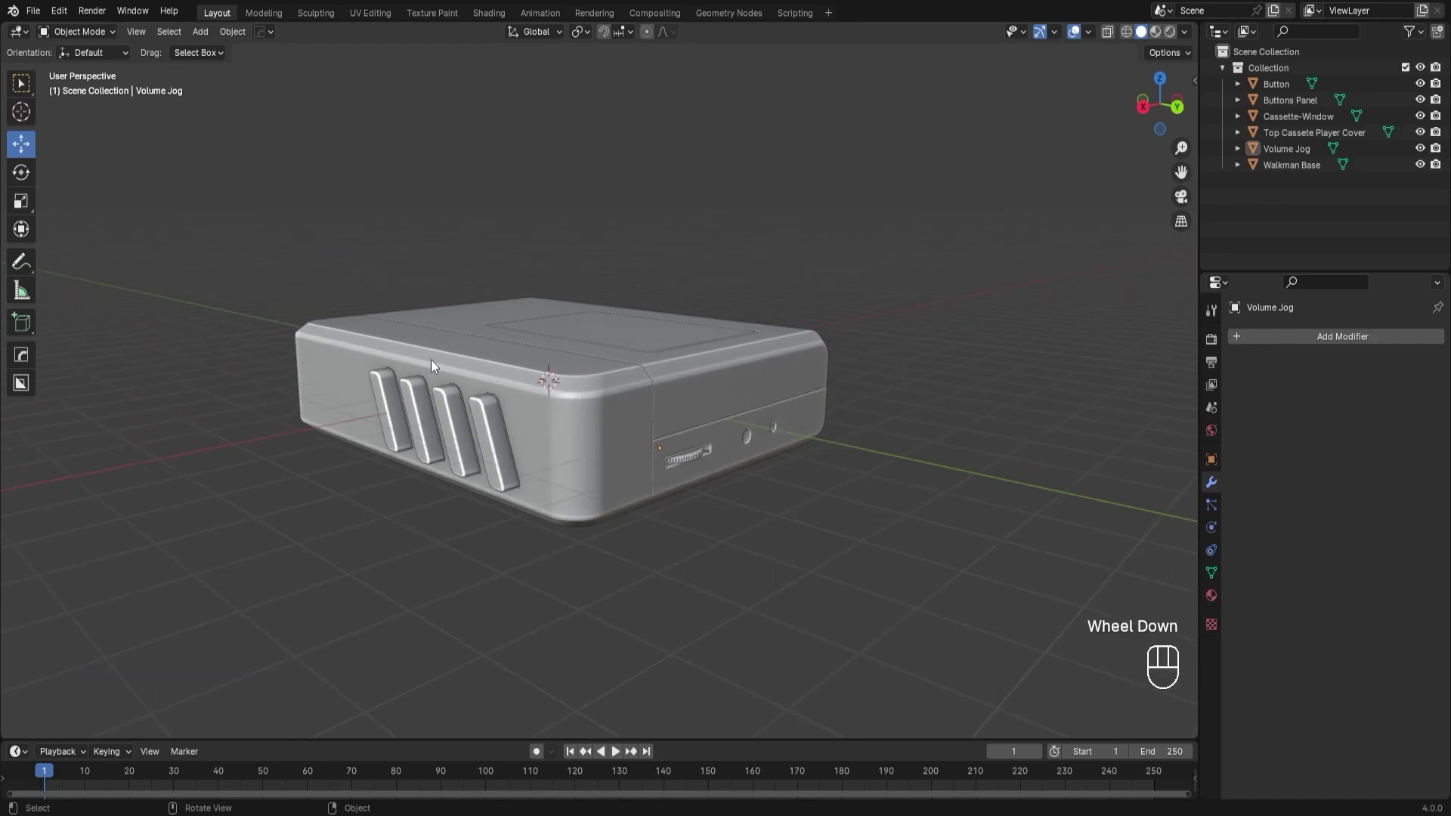
drag(221, 214, 950, 577)
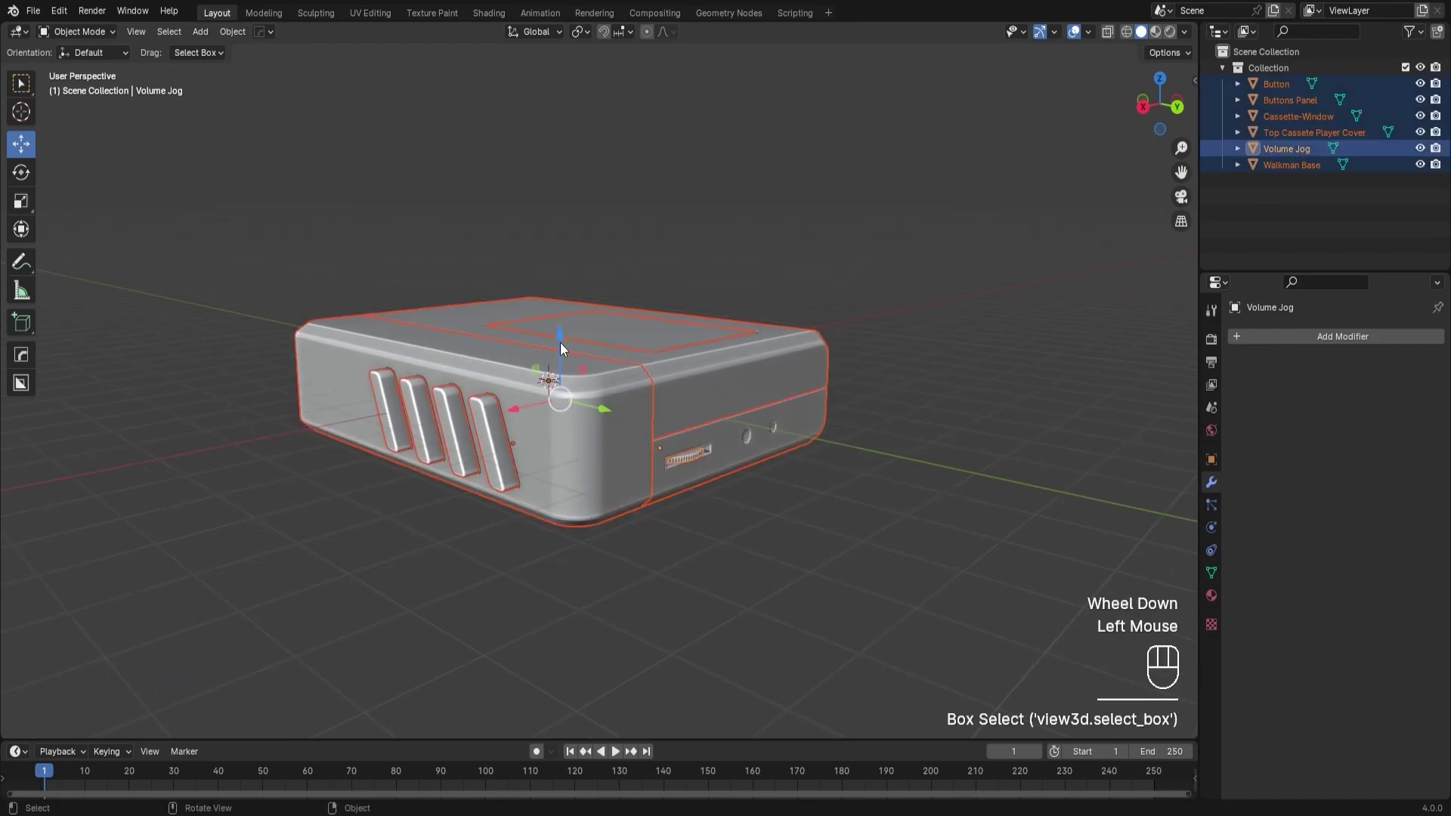
drag(561, 349, 561, 293)
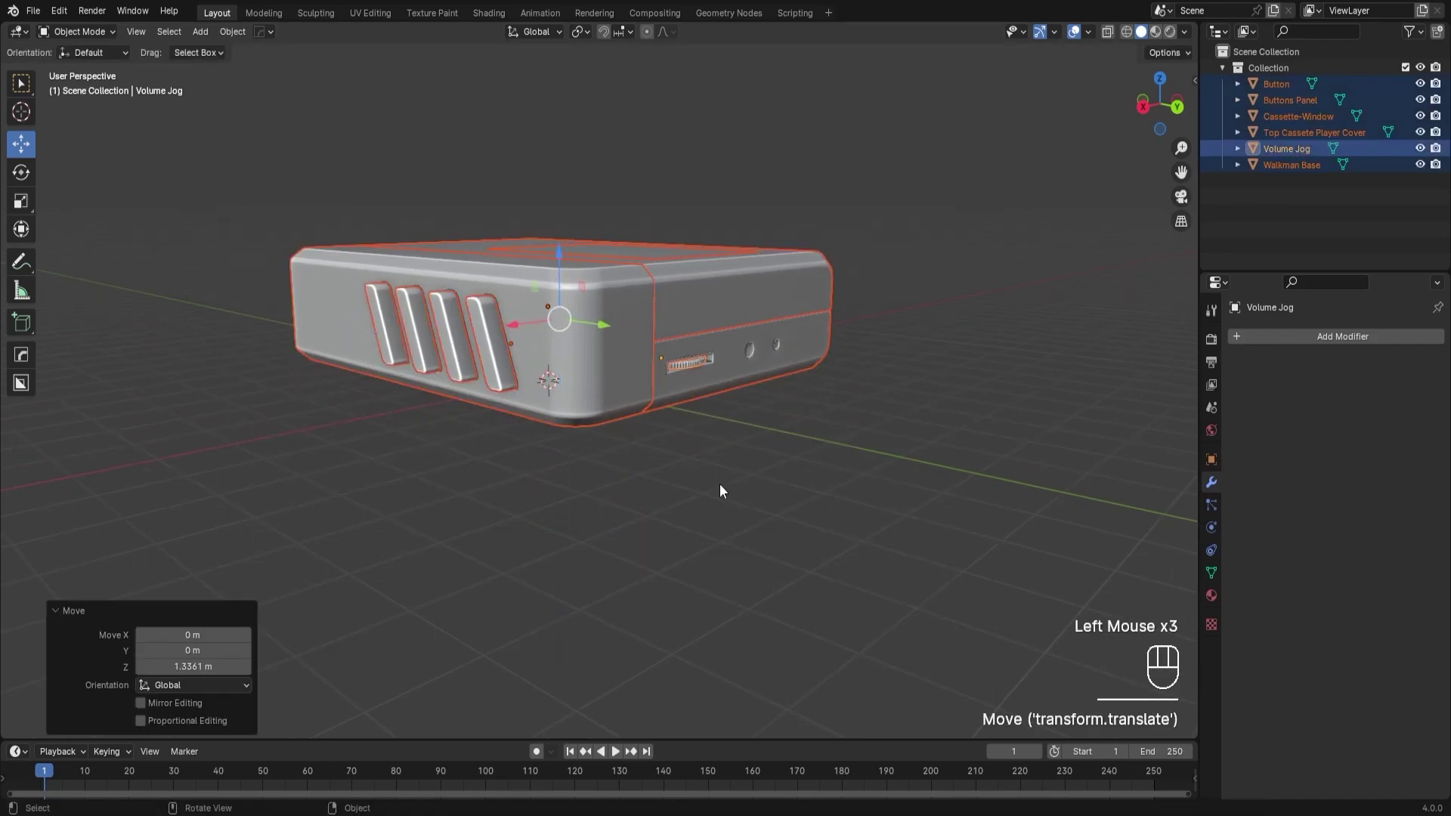
click(718, 487)
middle_drag(768, 462, 454, 396)
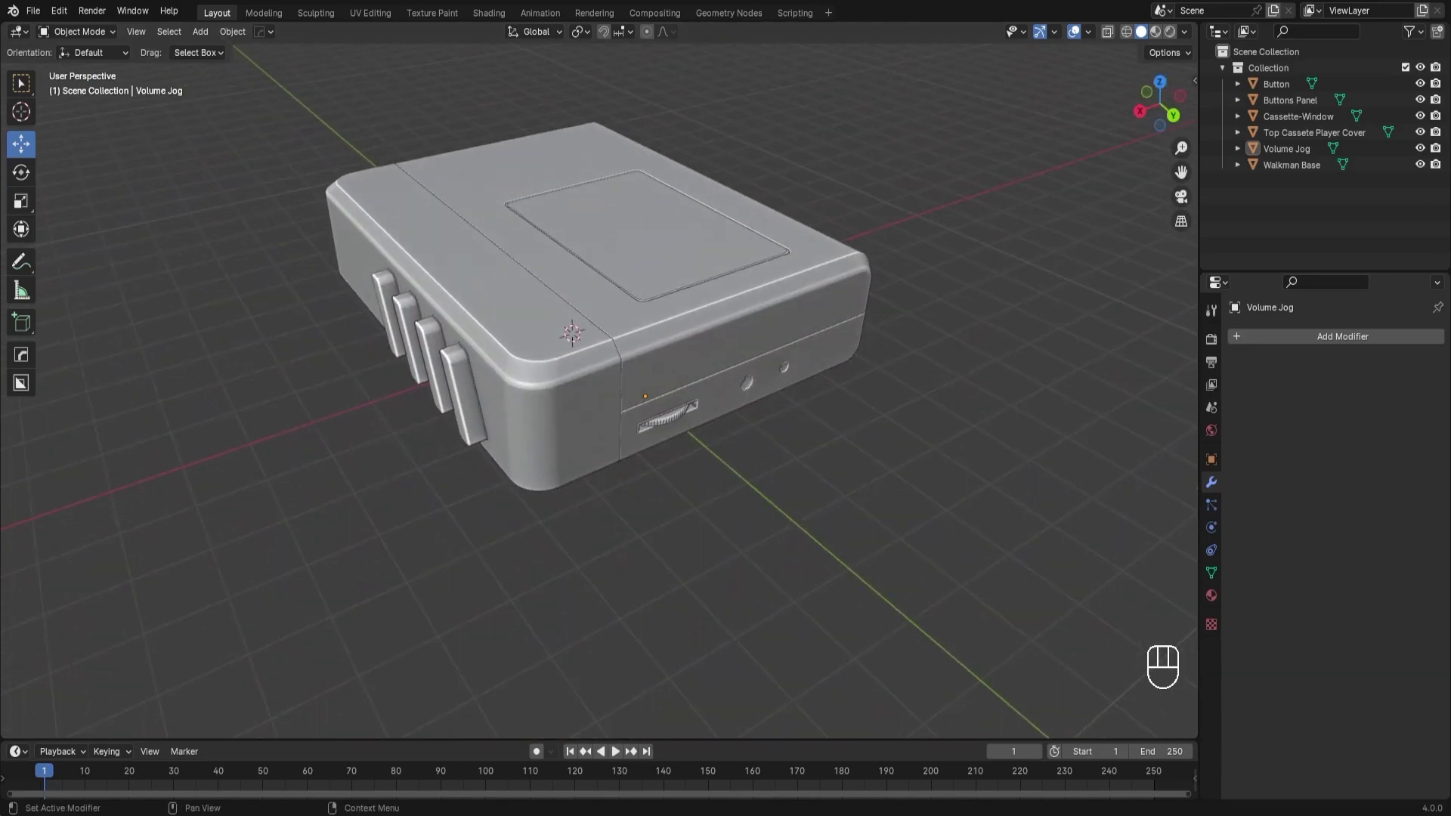